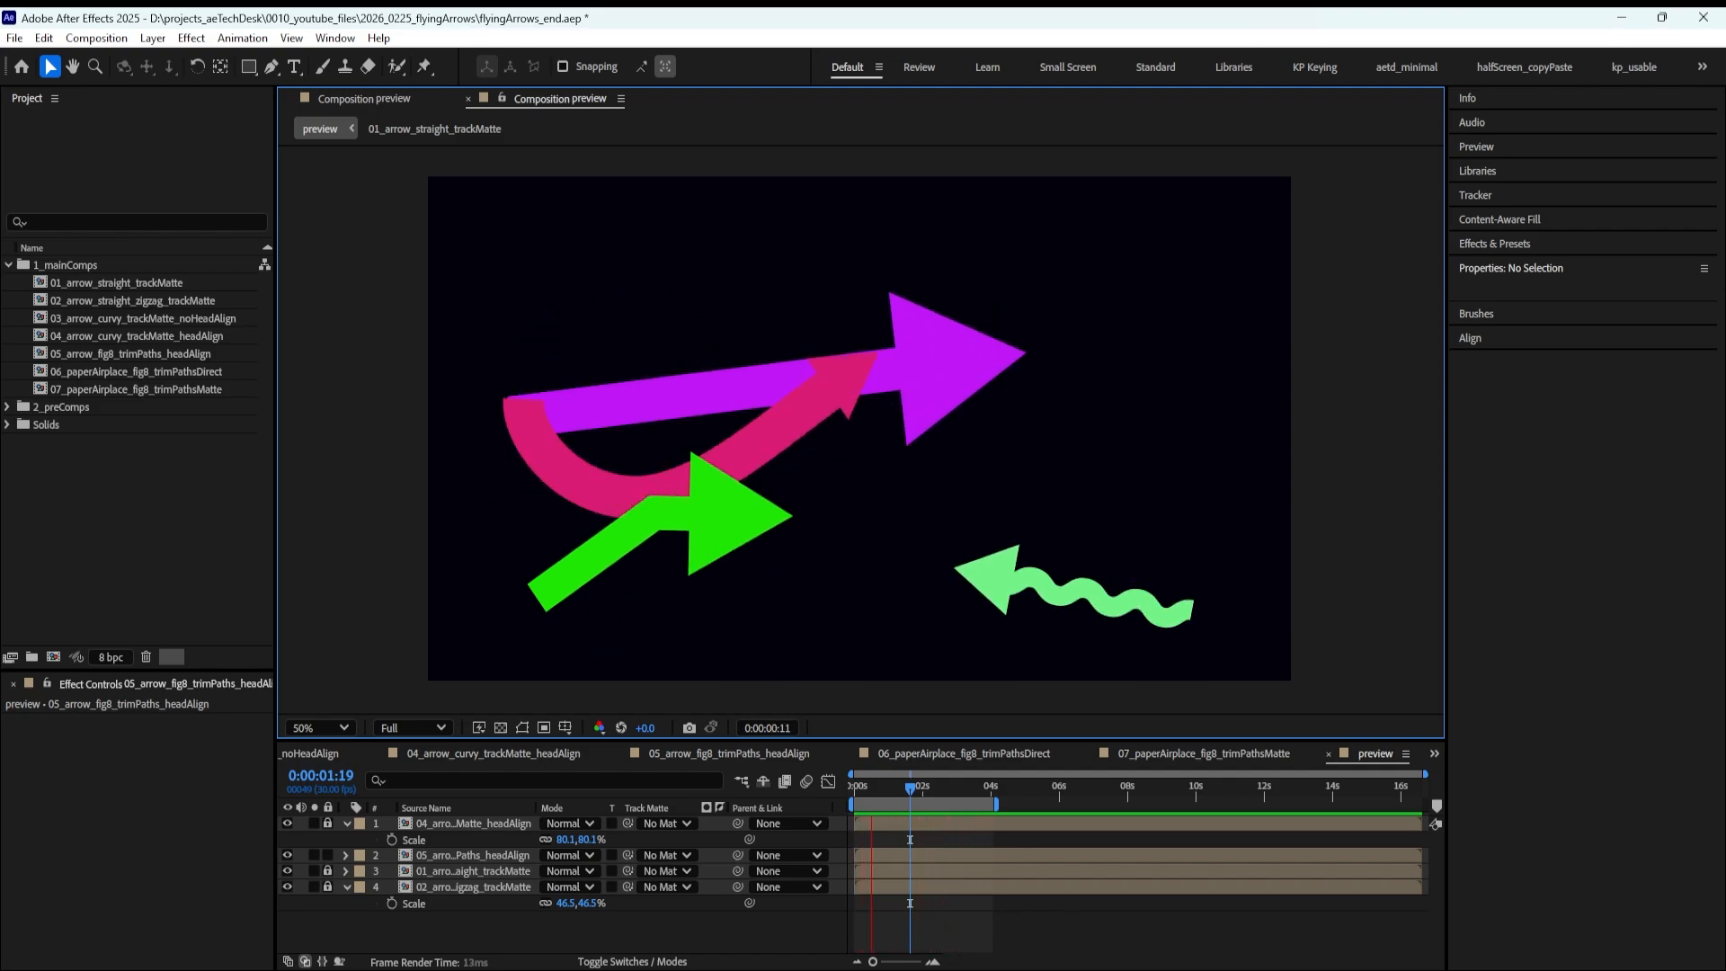
Open the 02_arrow_straight_zigzag_trackMatte composition and play its zigzag arrow animation
key(space)
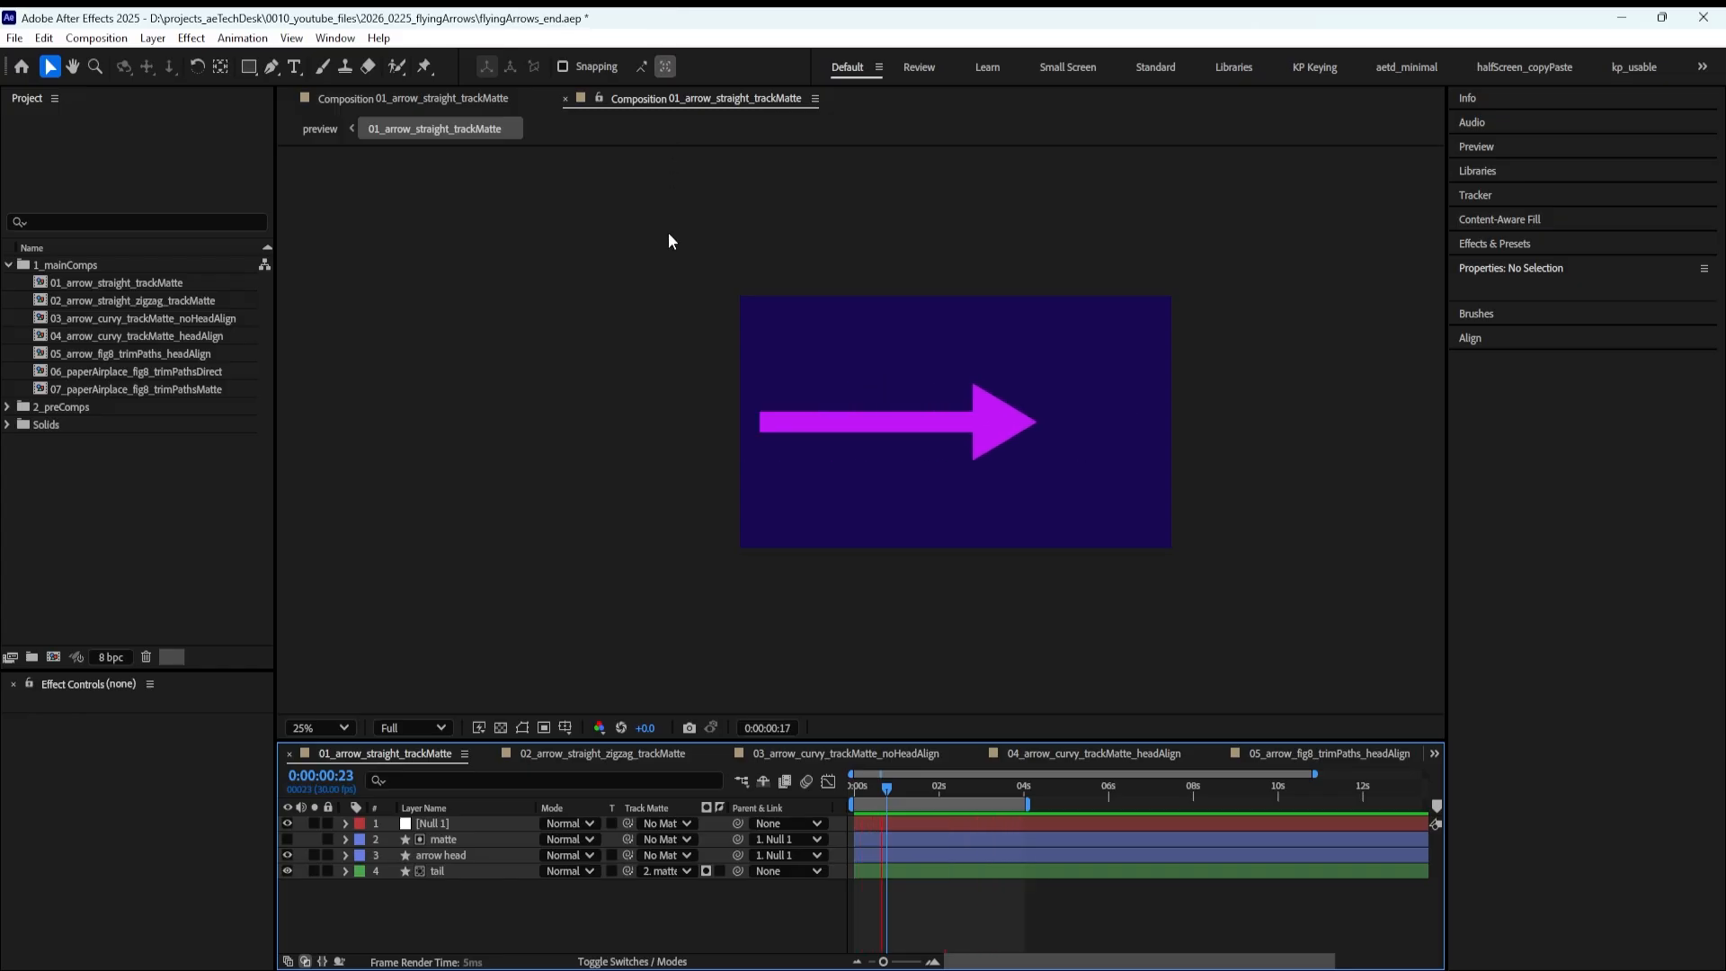
double_click(176, 300)
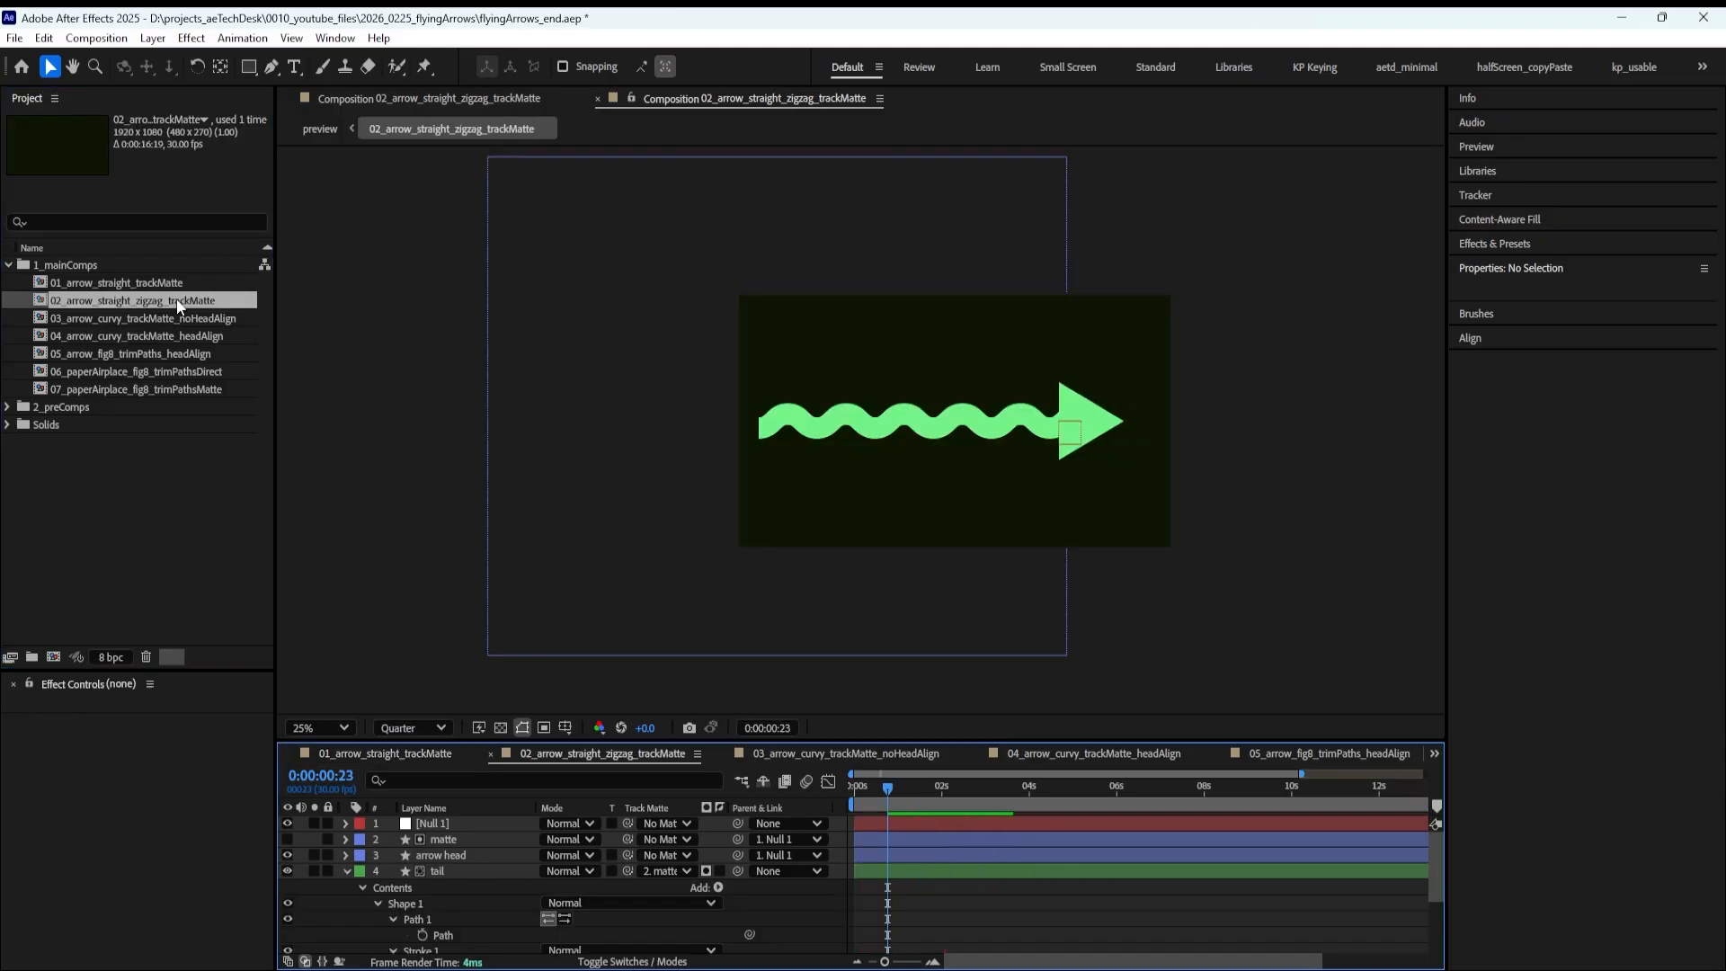
key(space)
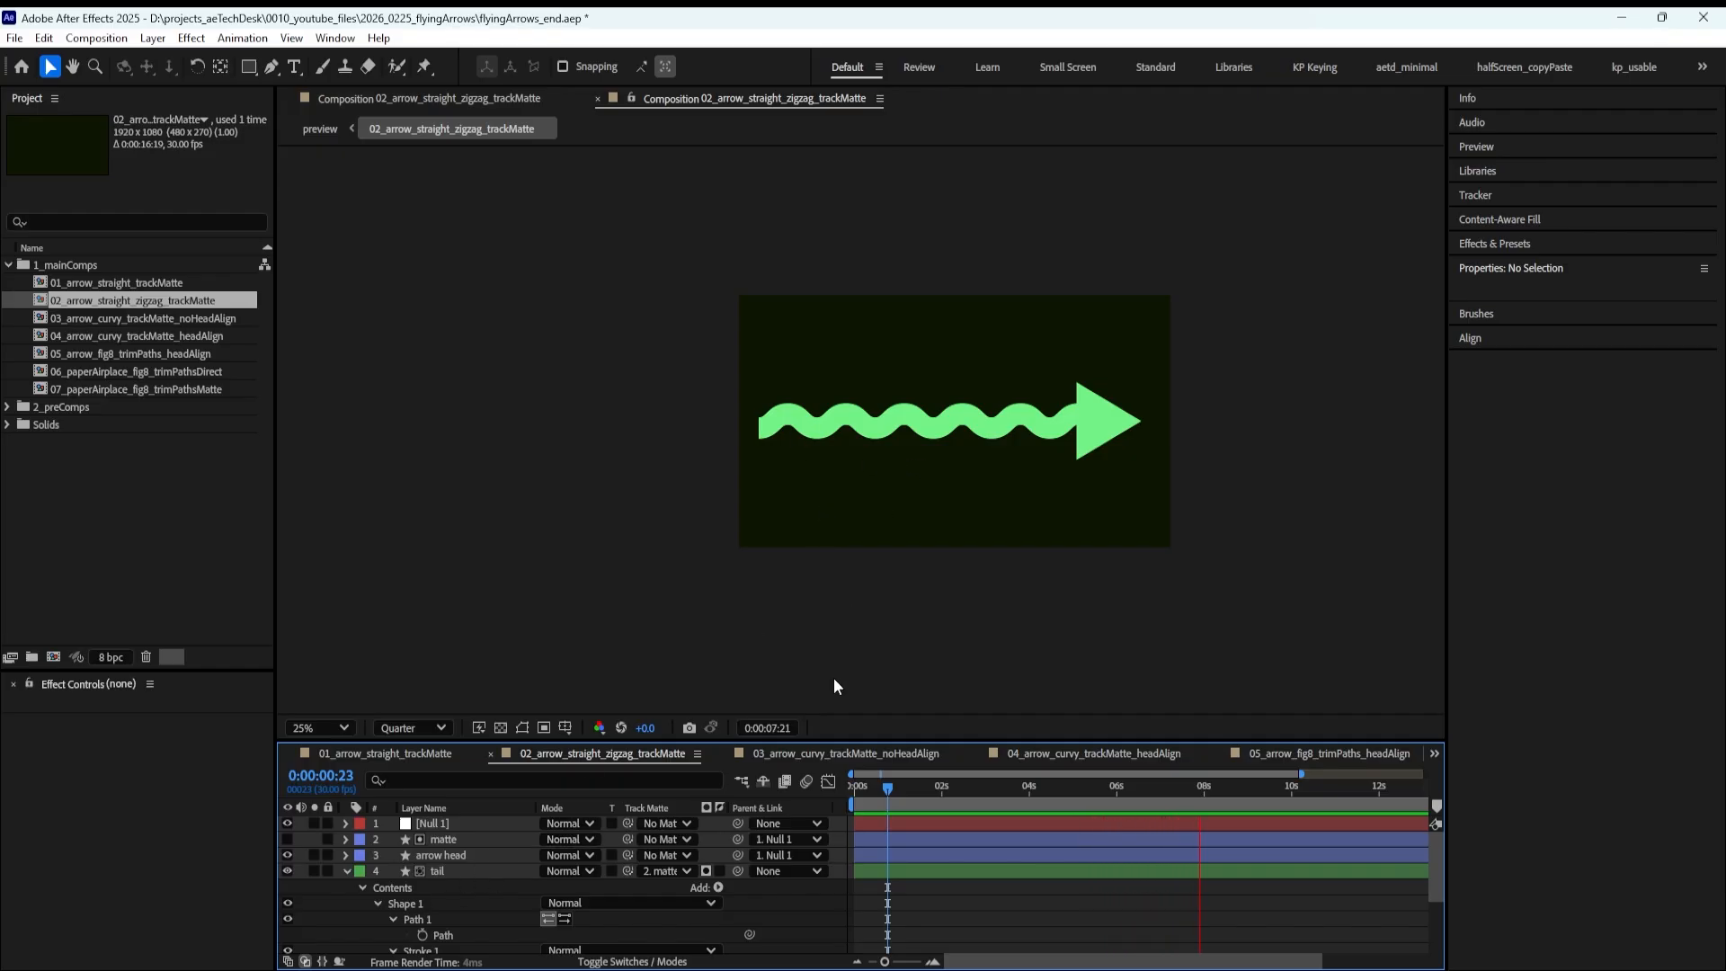
key(space)
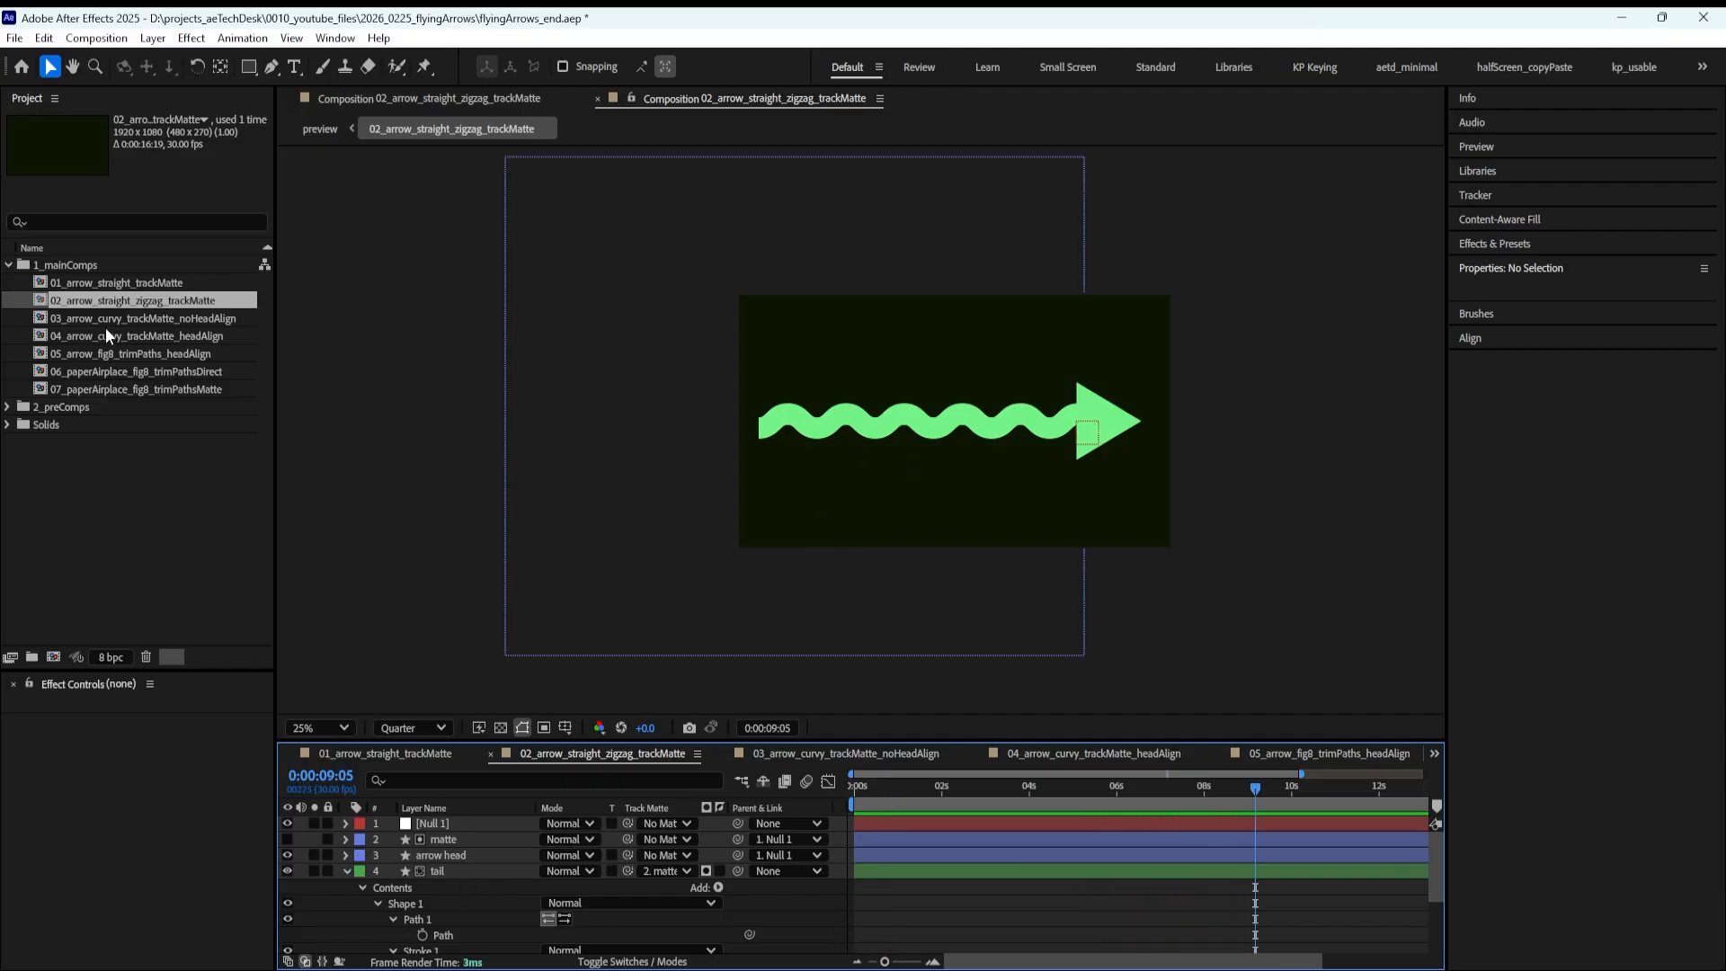
Preview the animations in the 04_arrow_curvy_trackMatte_headAlign and 05_arrow_fig8_trimPaths_headAlign compositions
click(1068, 759)
key(space)
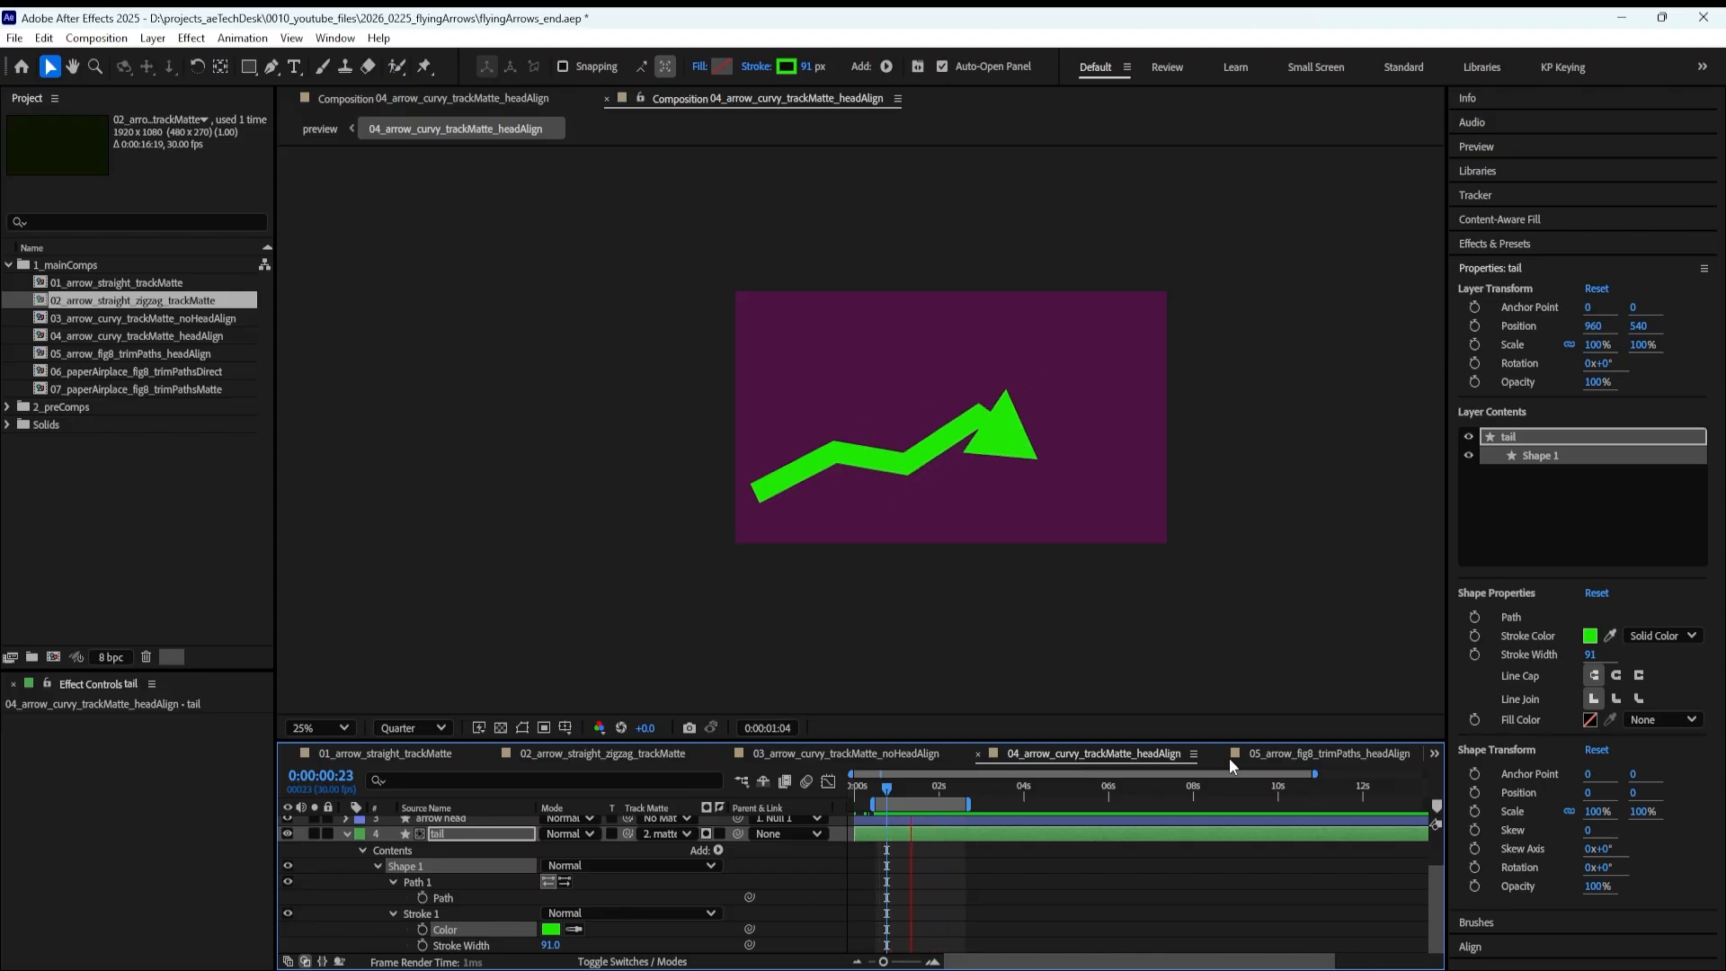
click(1271, 751)
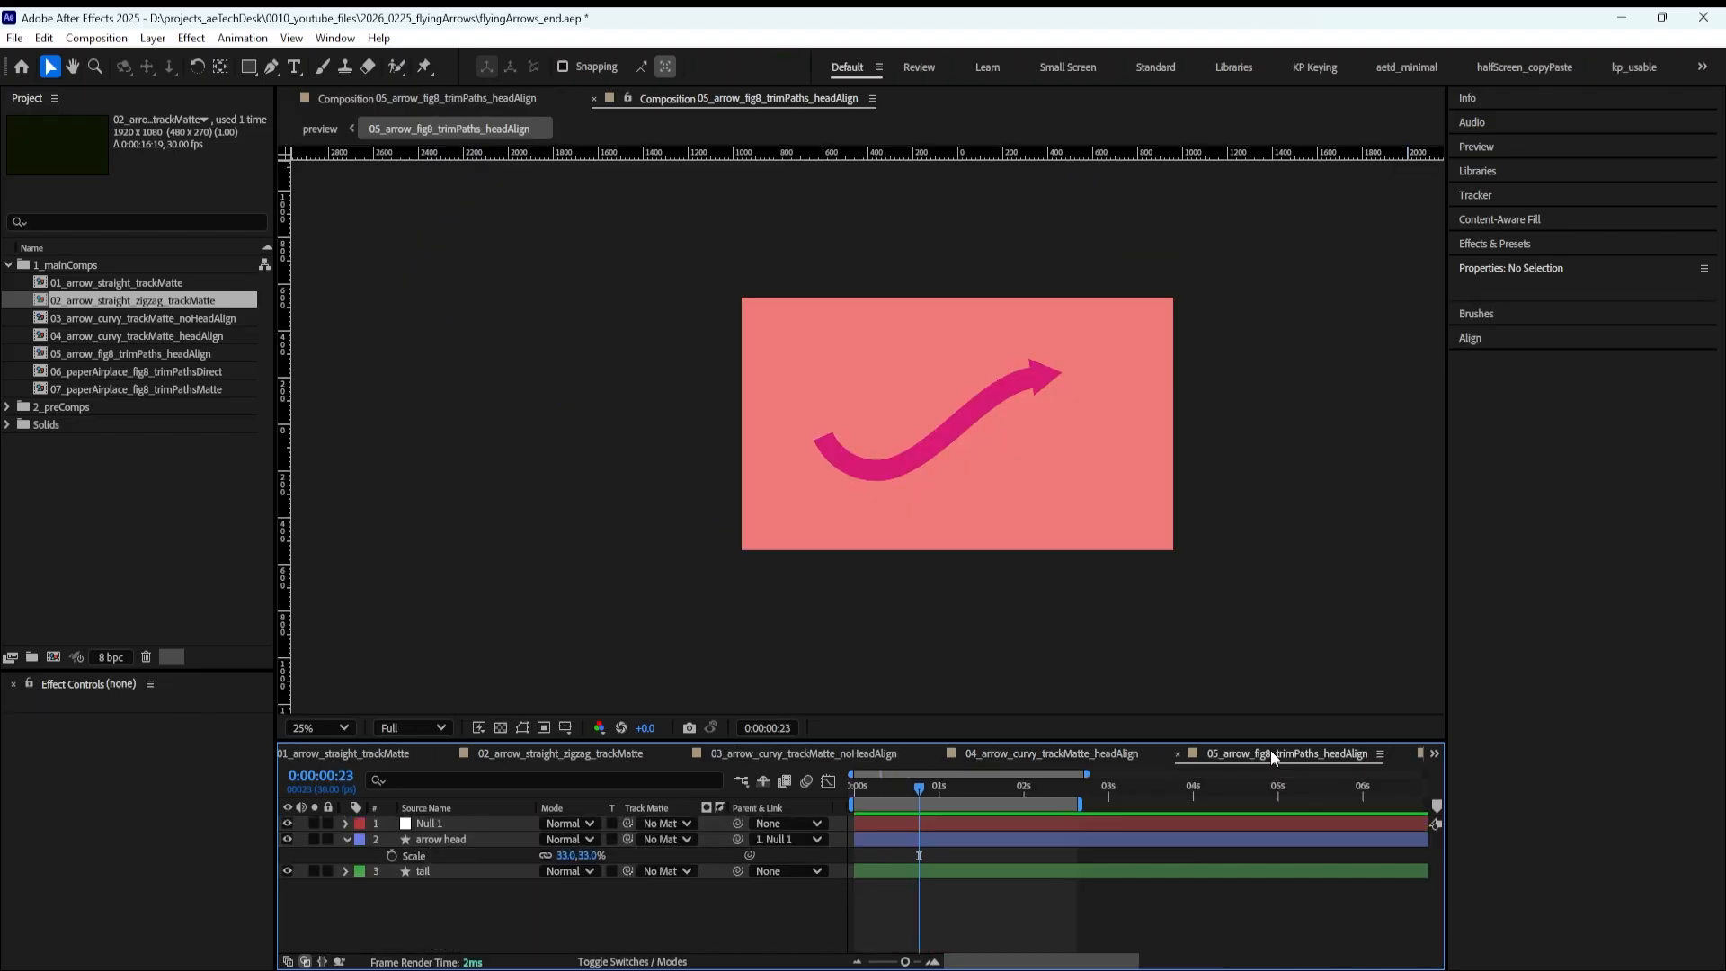
key(space)
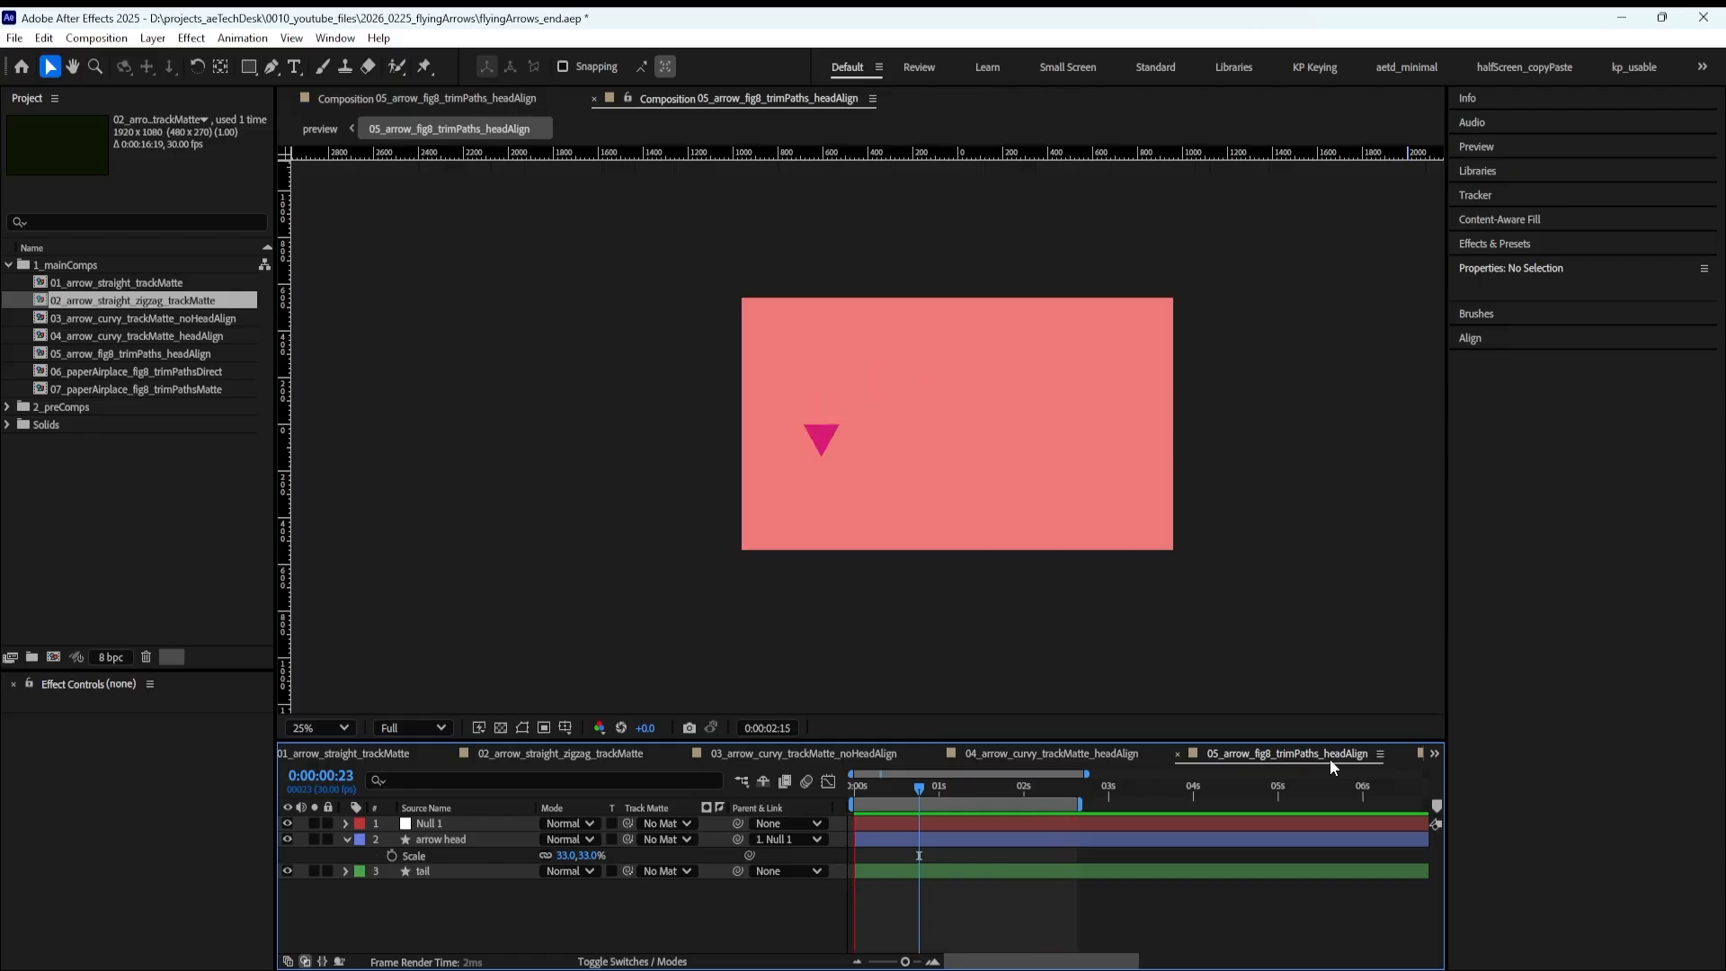
Switch to the 07_paperAirplace_fig8_trimPathsMatte composition and play the paper airplane animation
click(1432, 753)
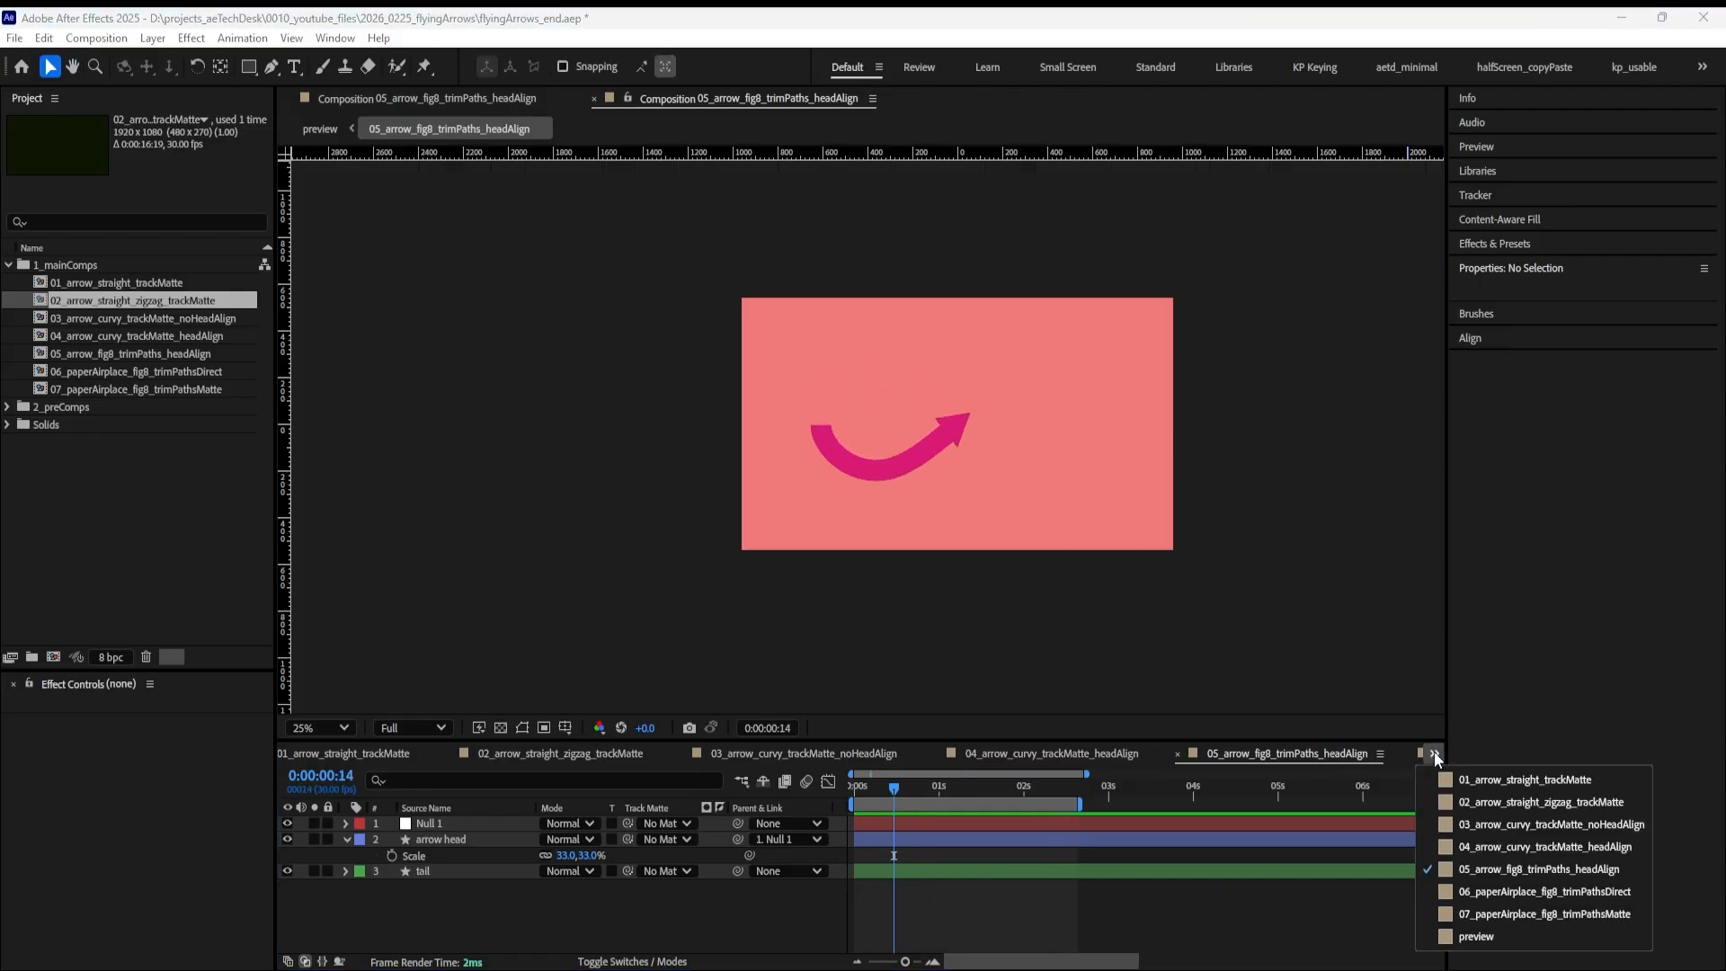
click(1481, 908)
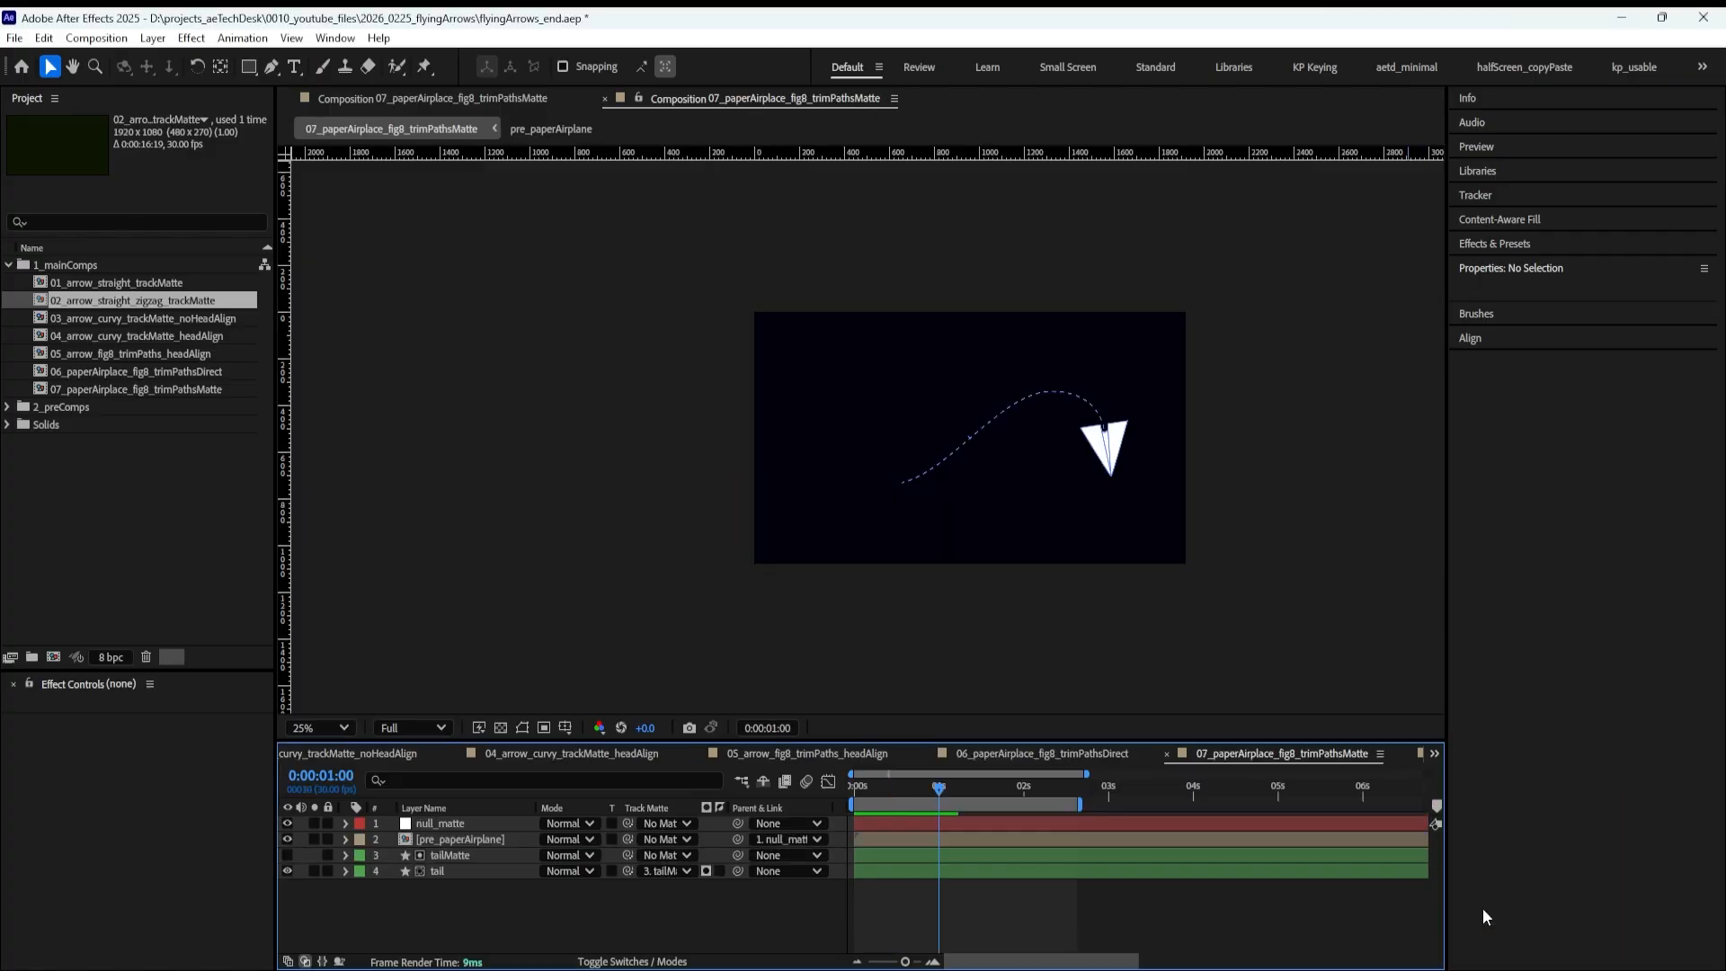
key(space)
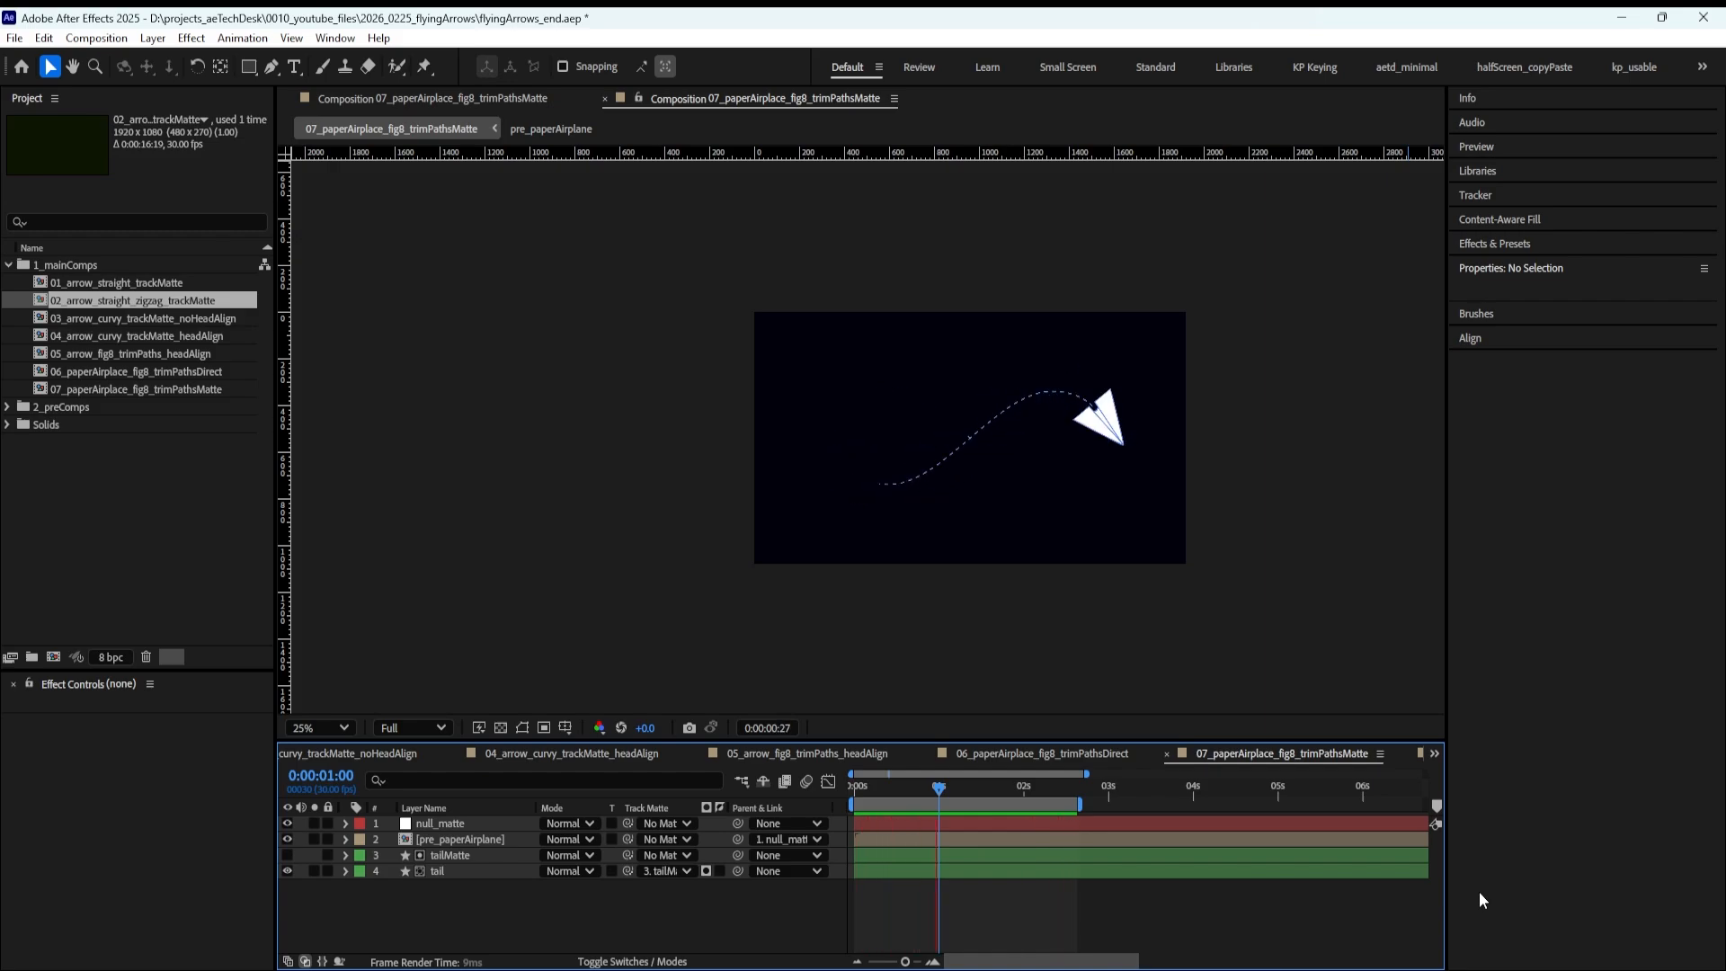
key(space)
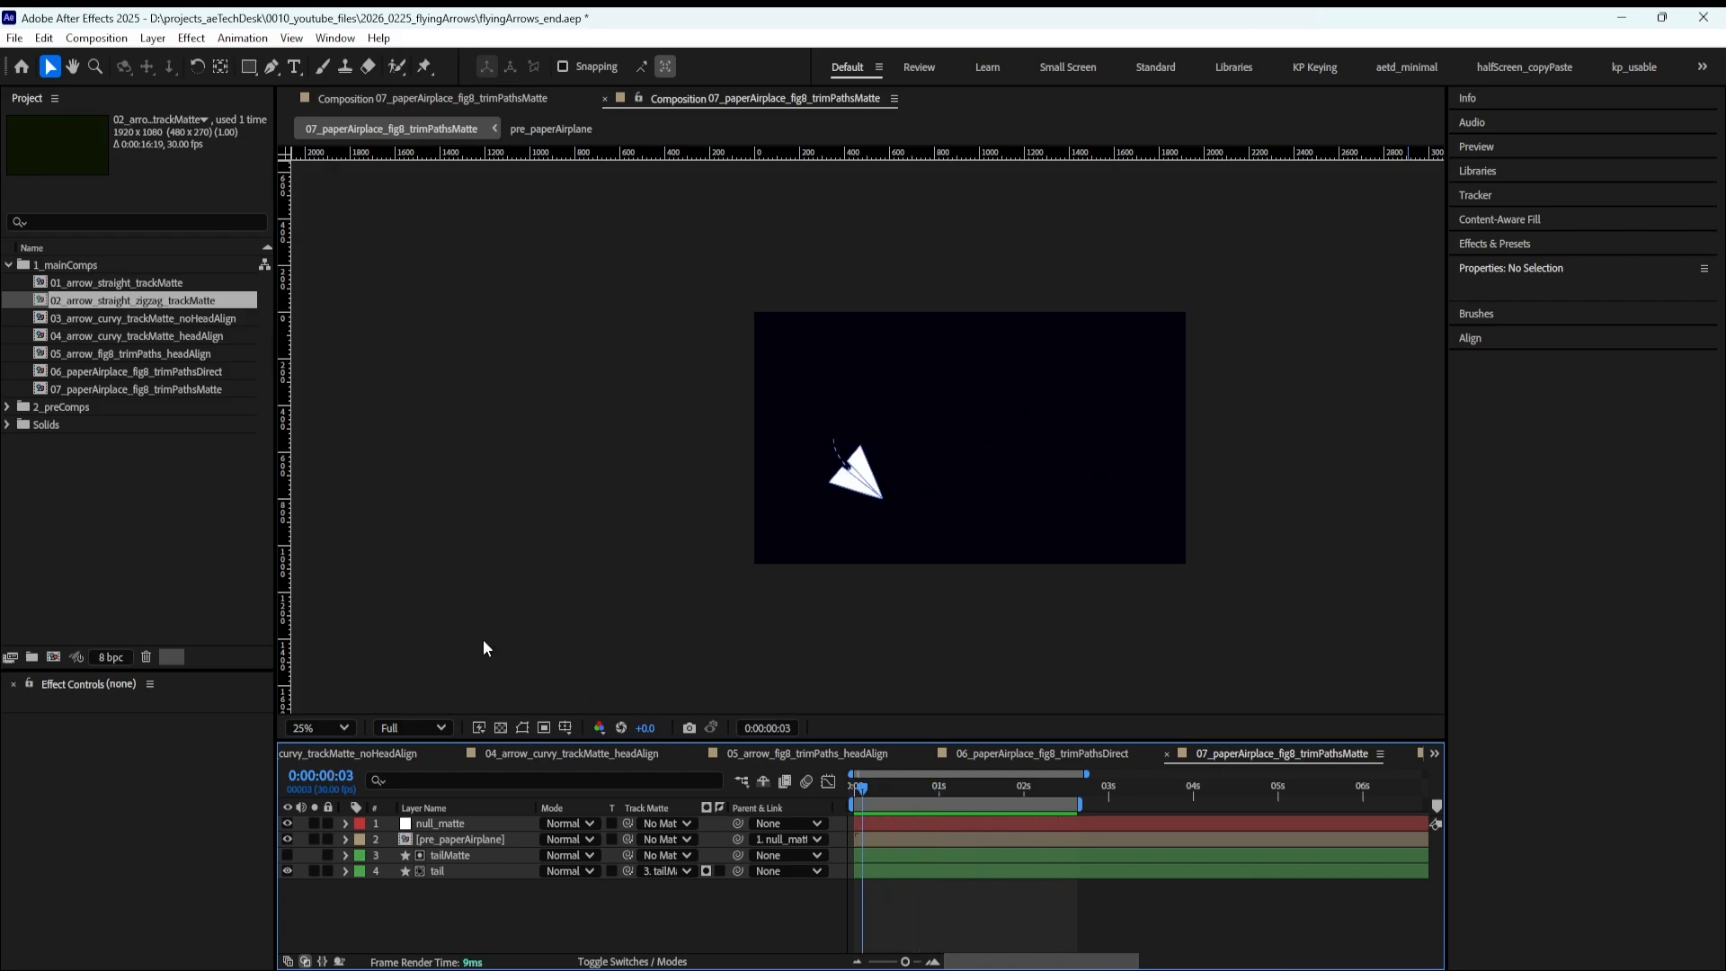
Open the 01_arrow_straight_trackMatte composition and play the straight arrow animation
double_click(100, 284)
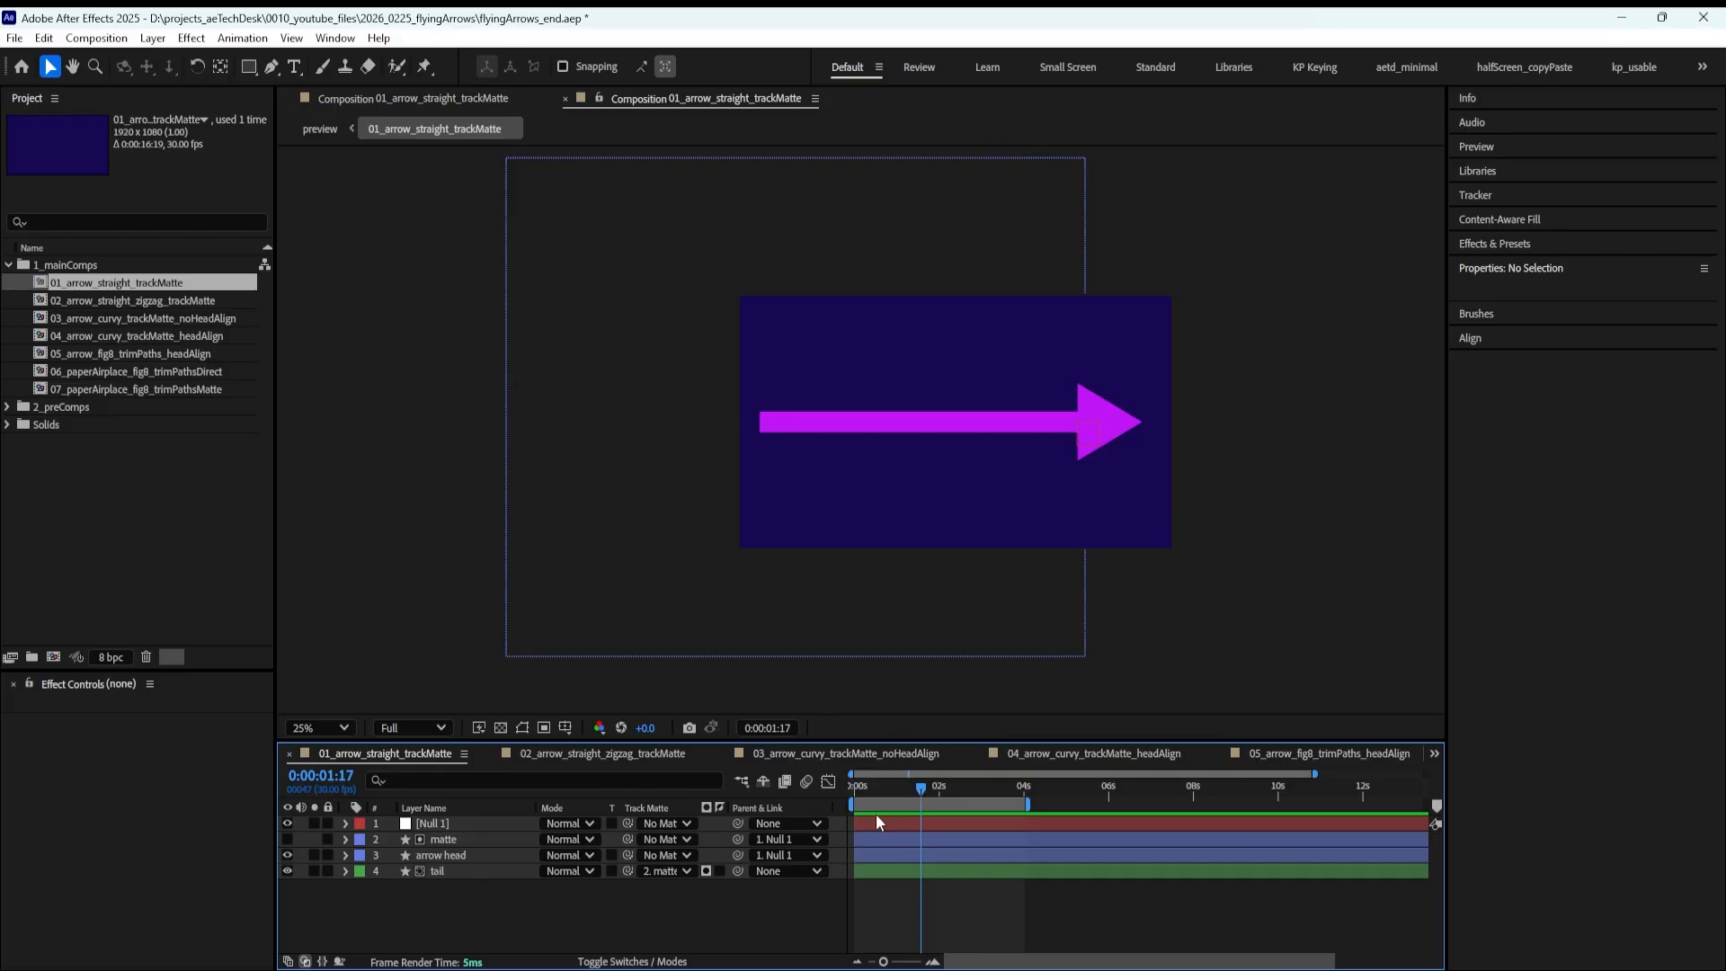
key(space)
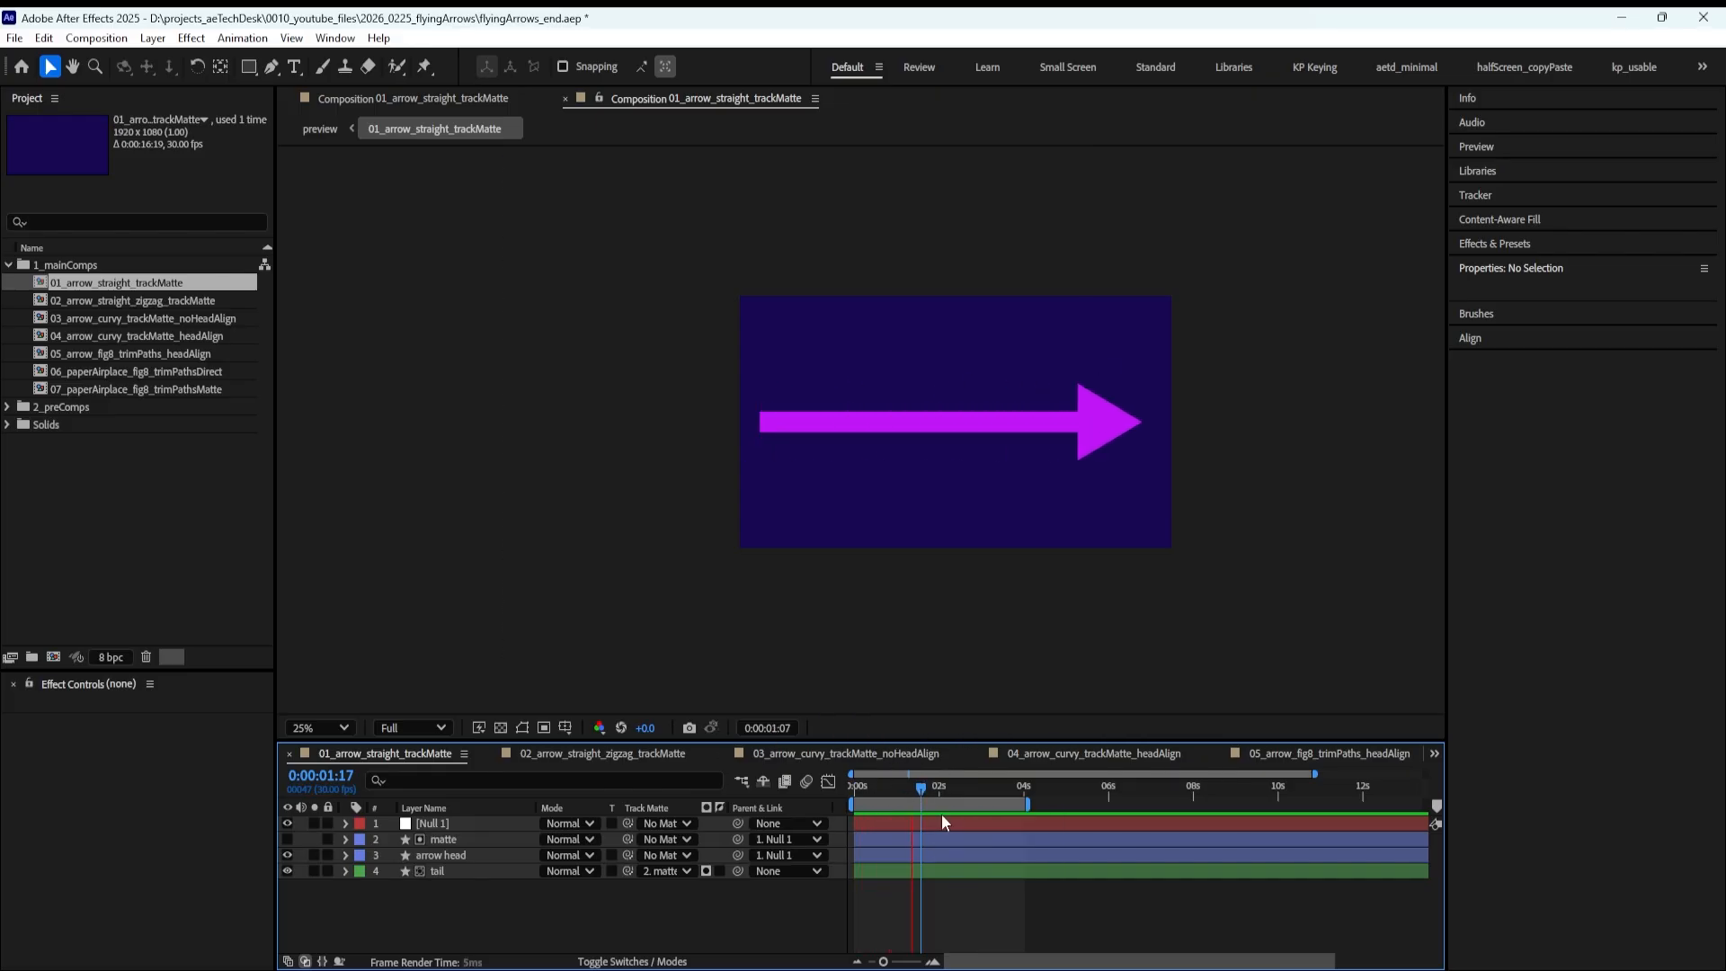
click(1098, 428)
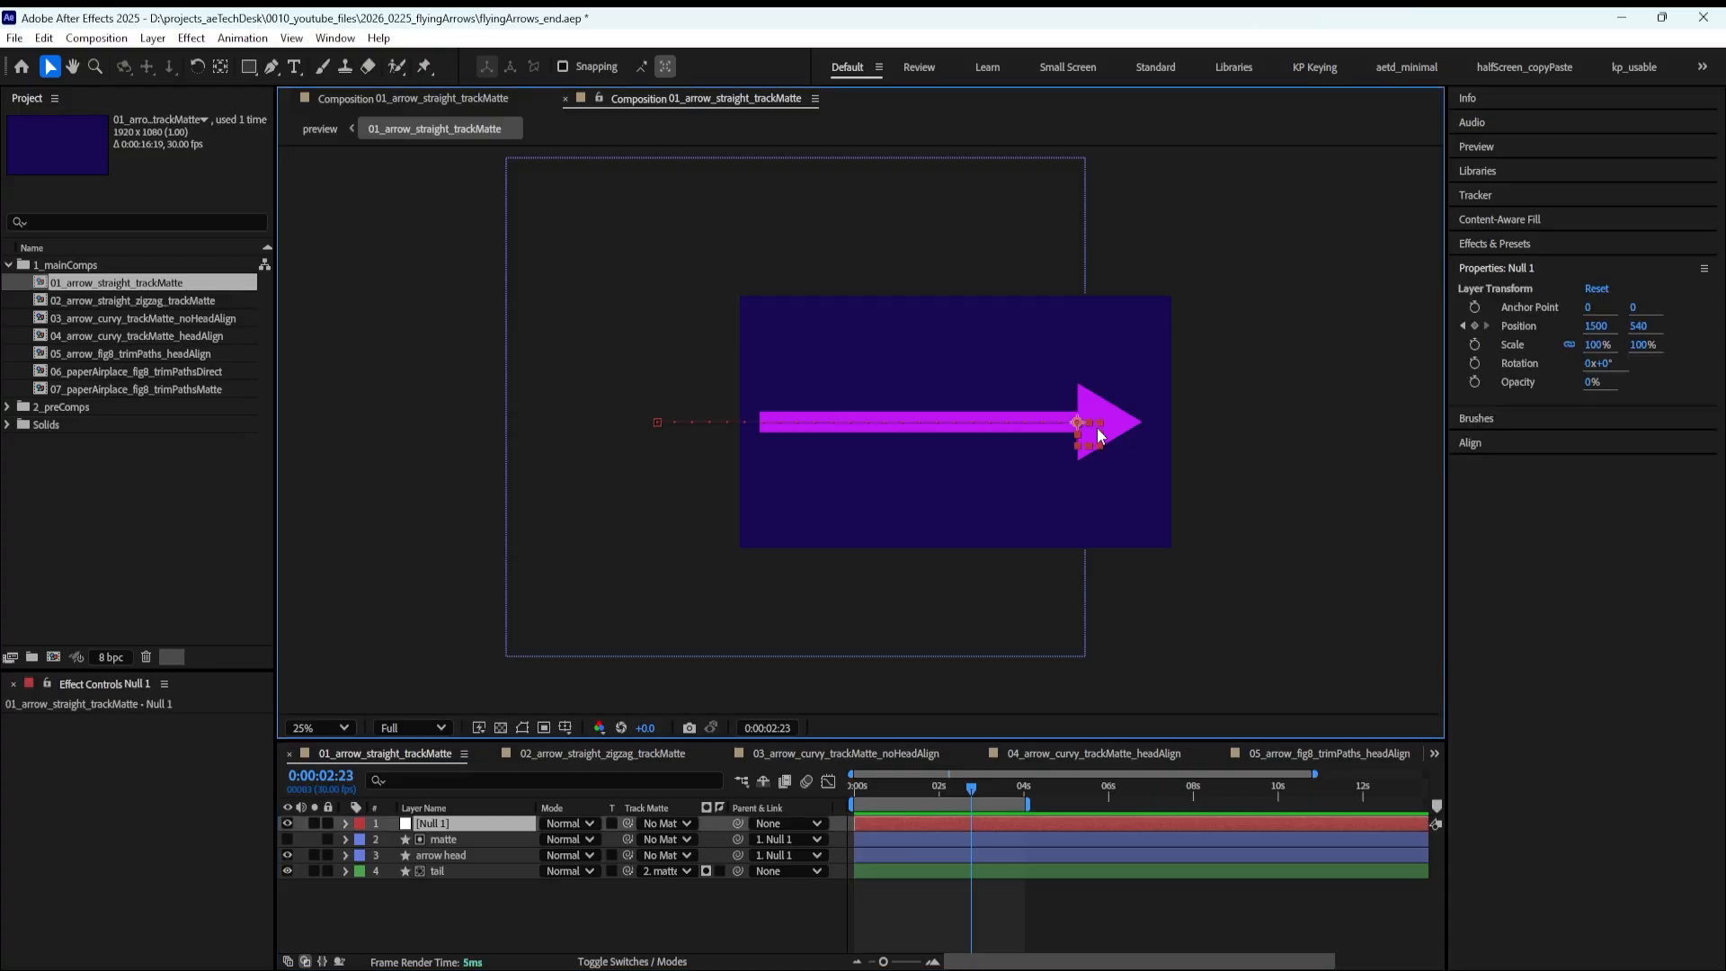
Inspect the tail, arrow head and matte layers of the straight arrow one by one
click(515, 868)
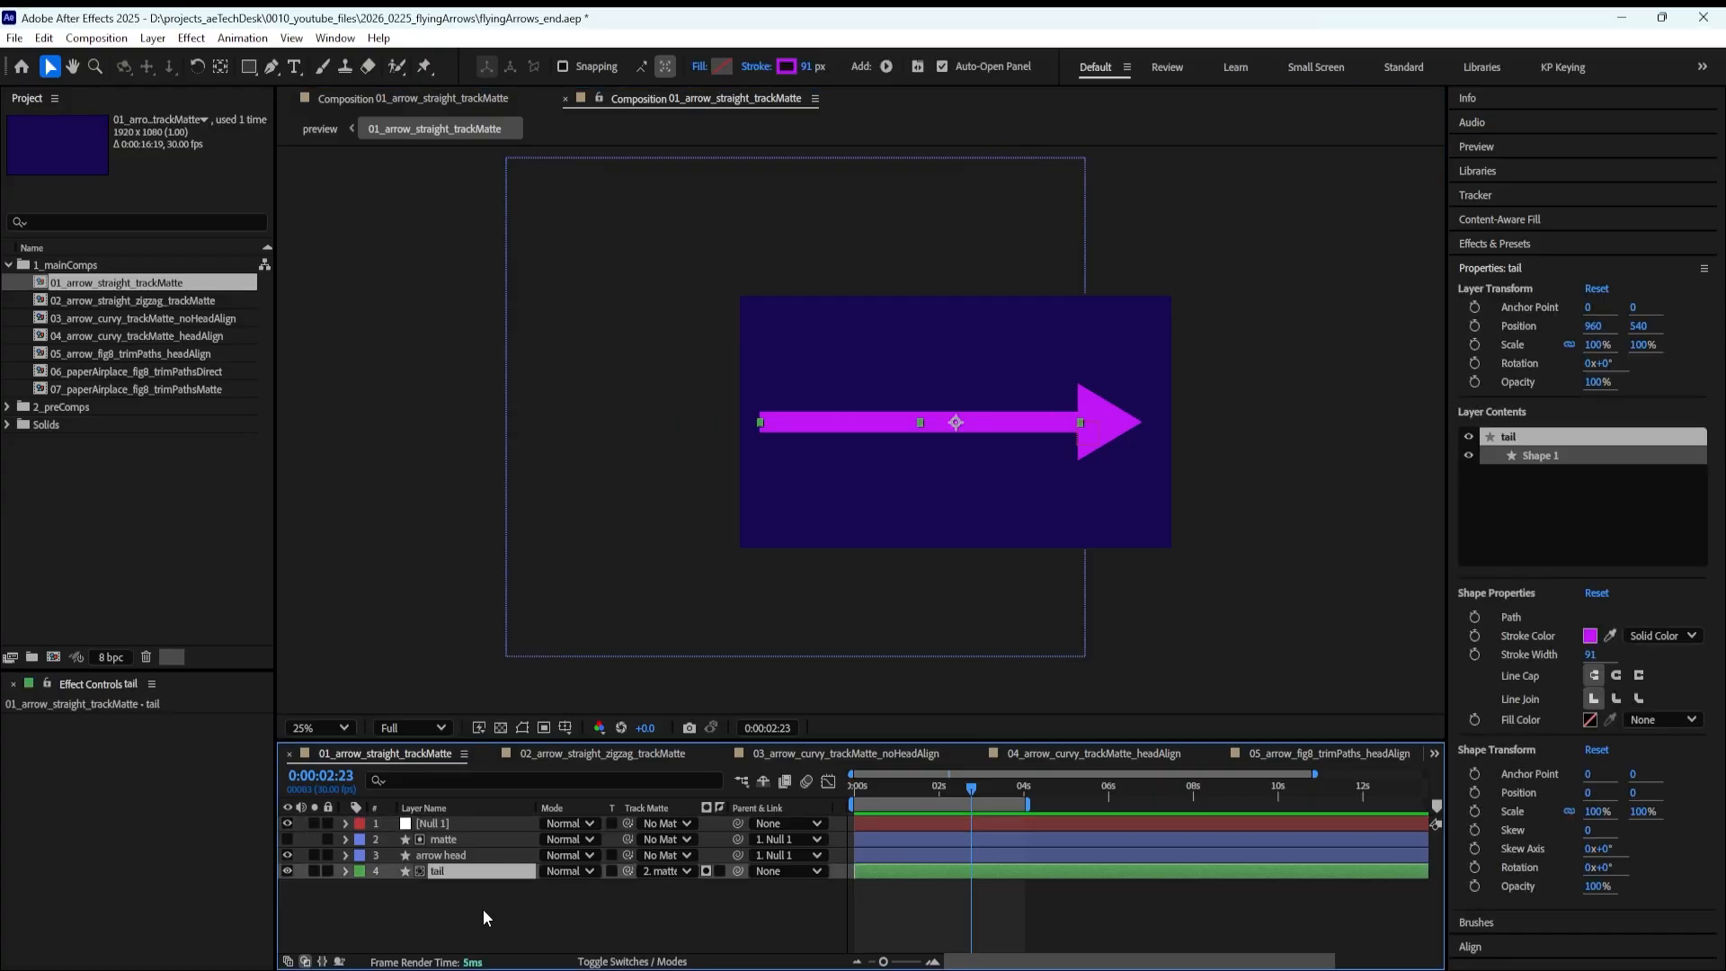
click(482, 908)
click(477, 856)
click(525, 927)
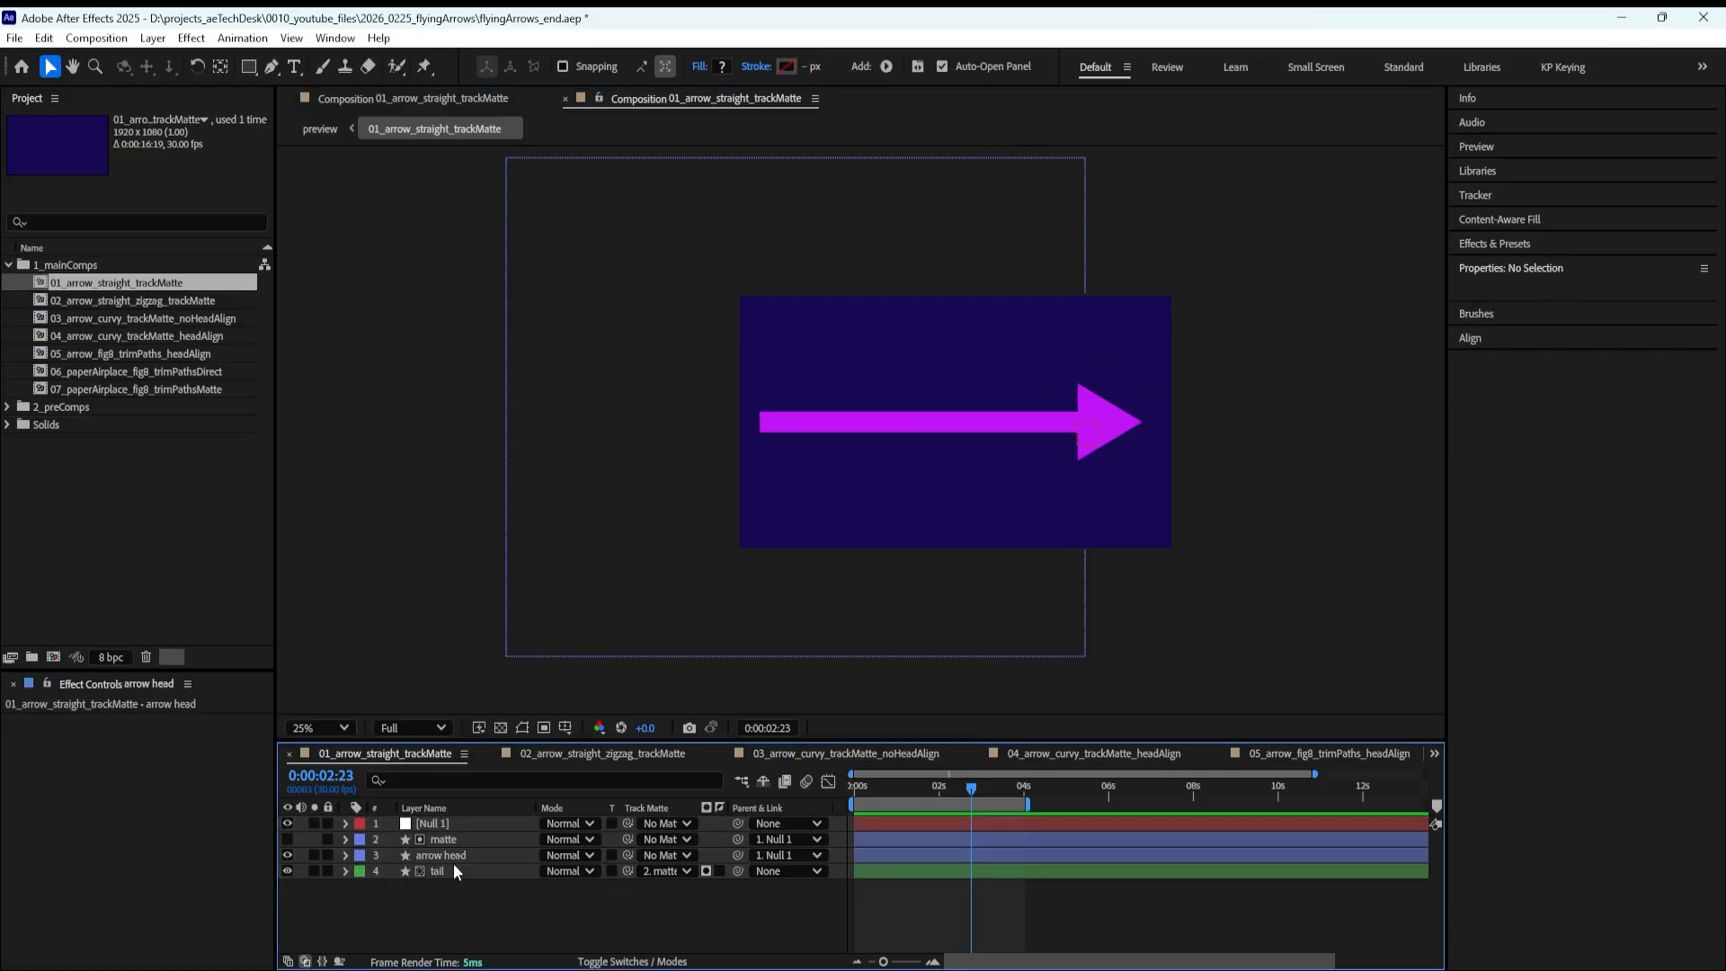
click(483, 860)
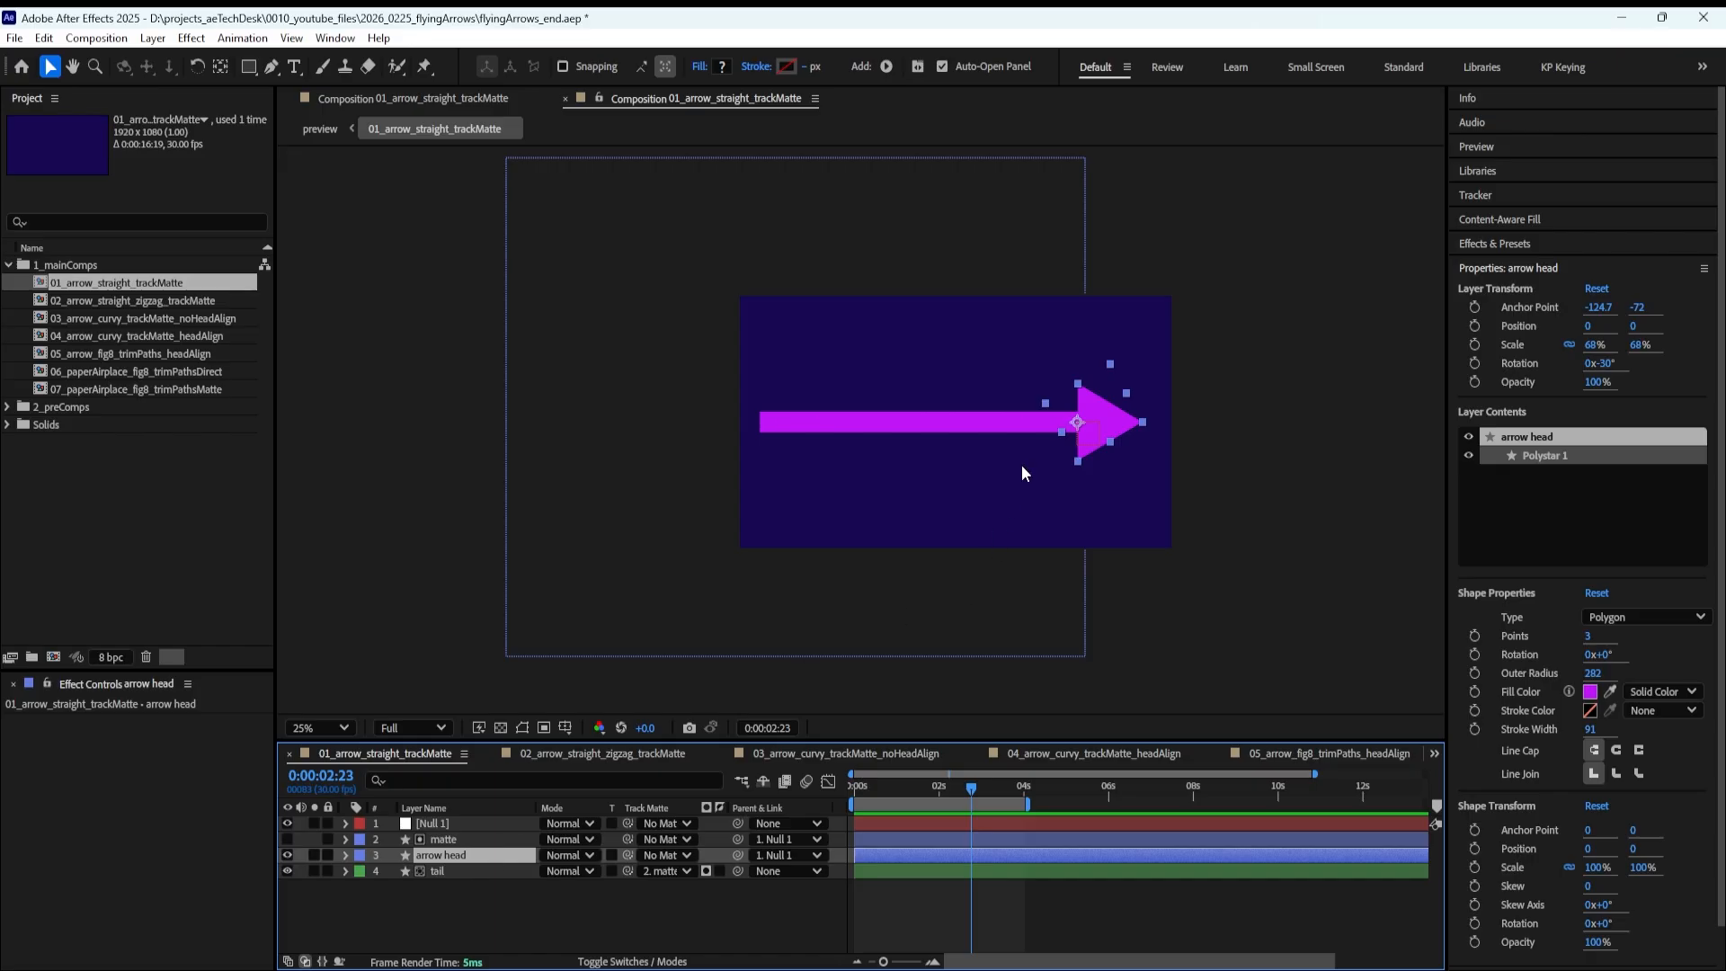
click(442, 840)
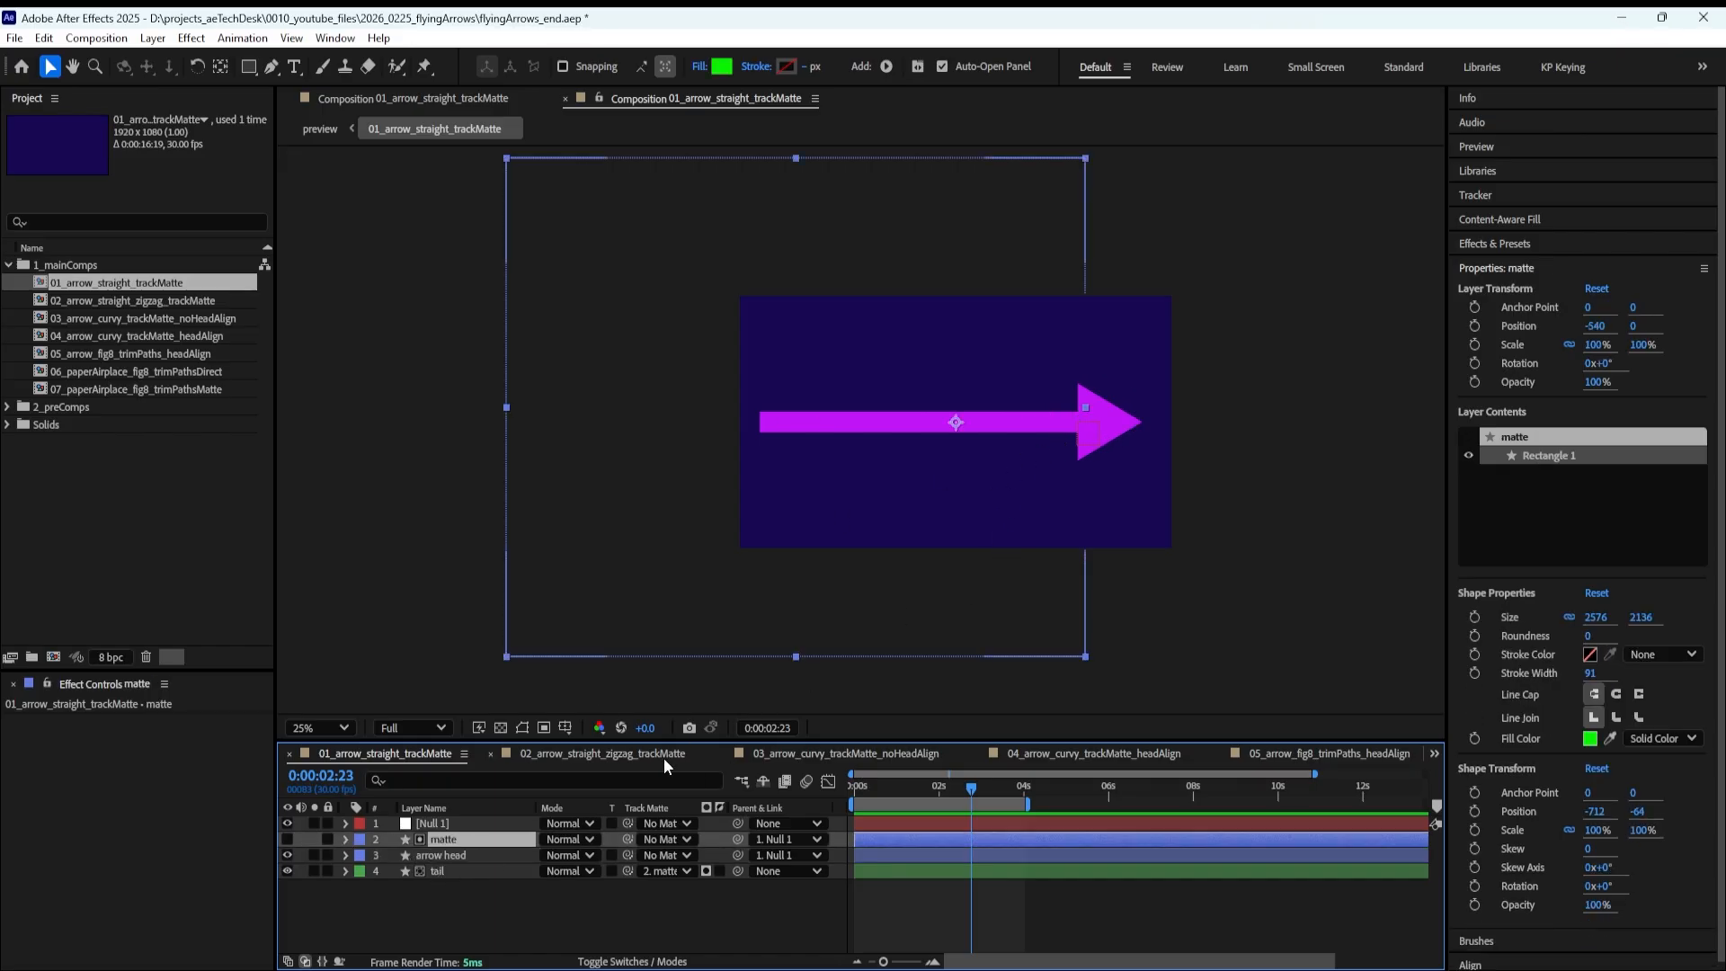
Expand the Null 1 layer's Transform properties and scrub through its Position keyframes
click(460, 824)
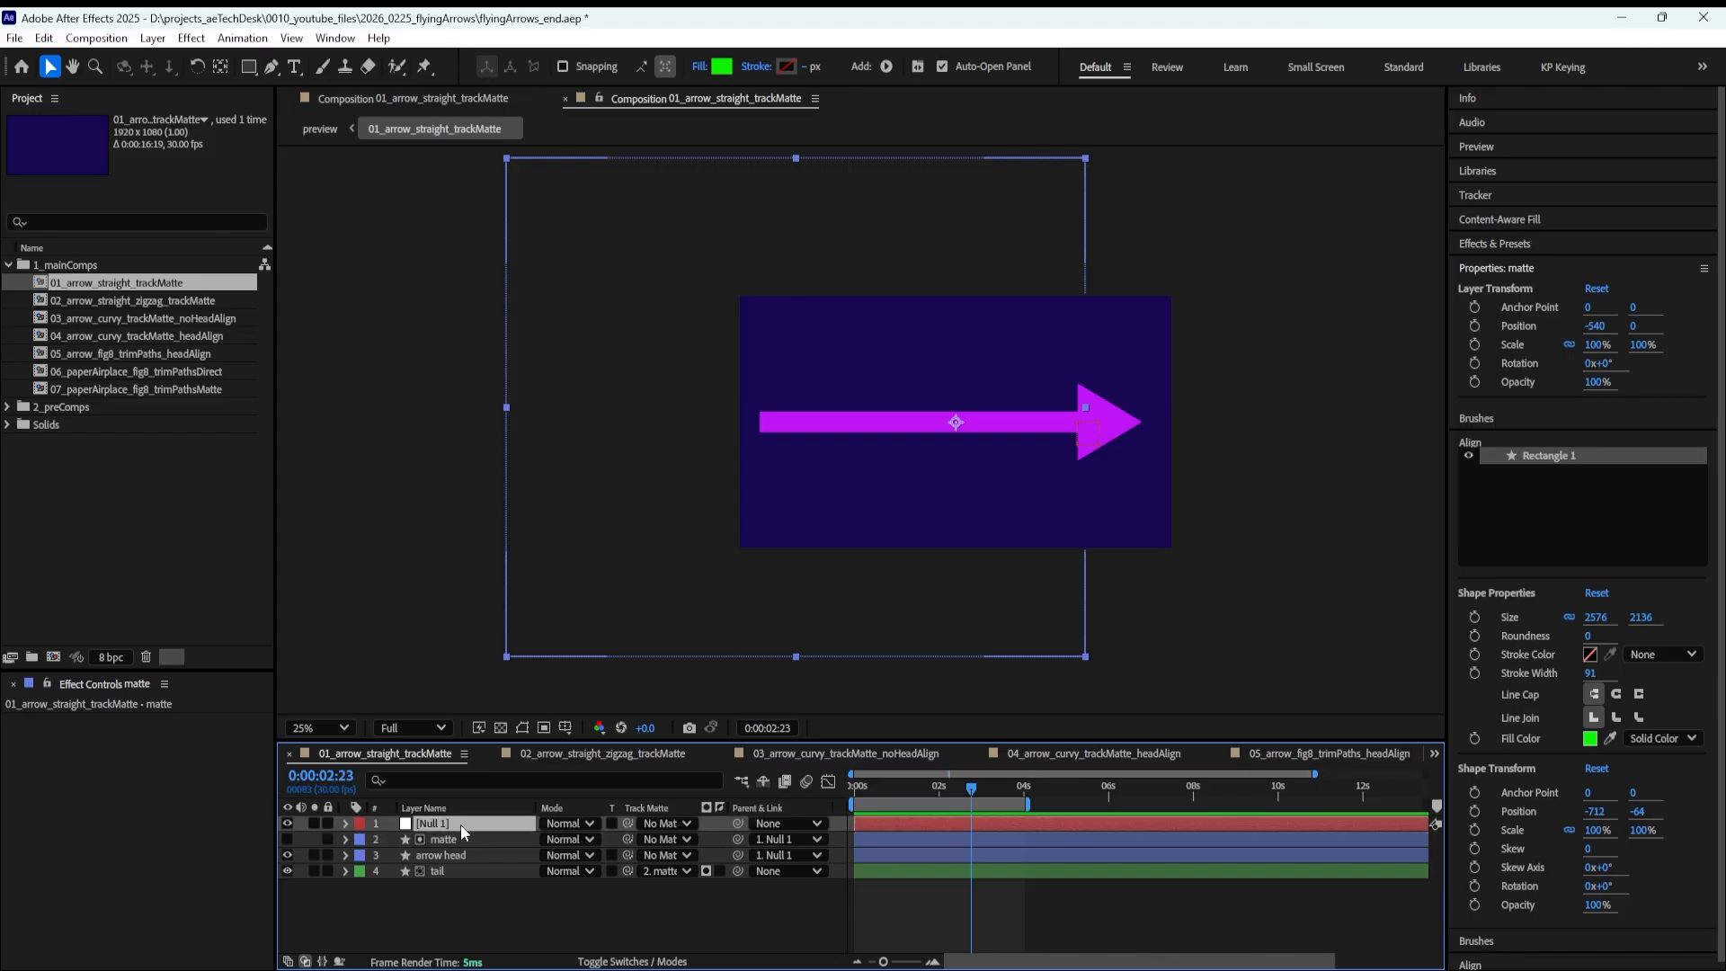
click(345, 824)
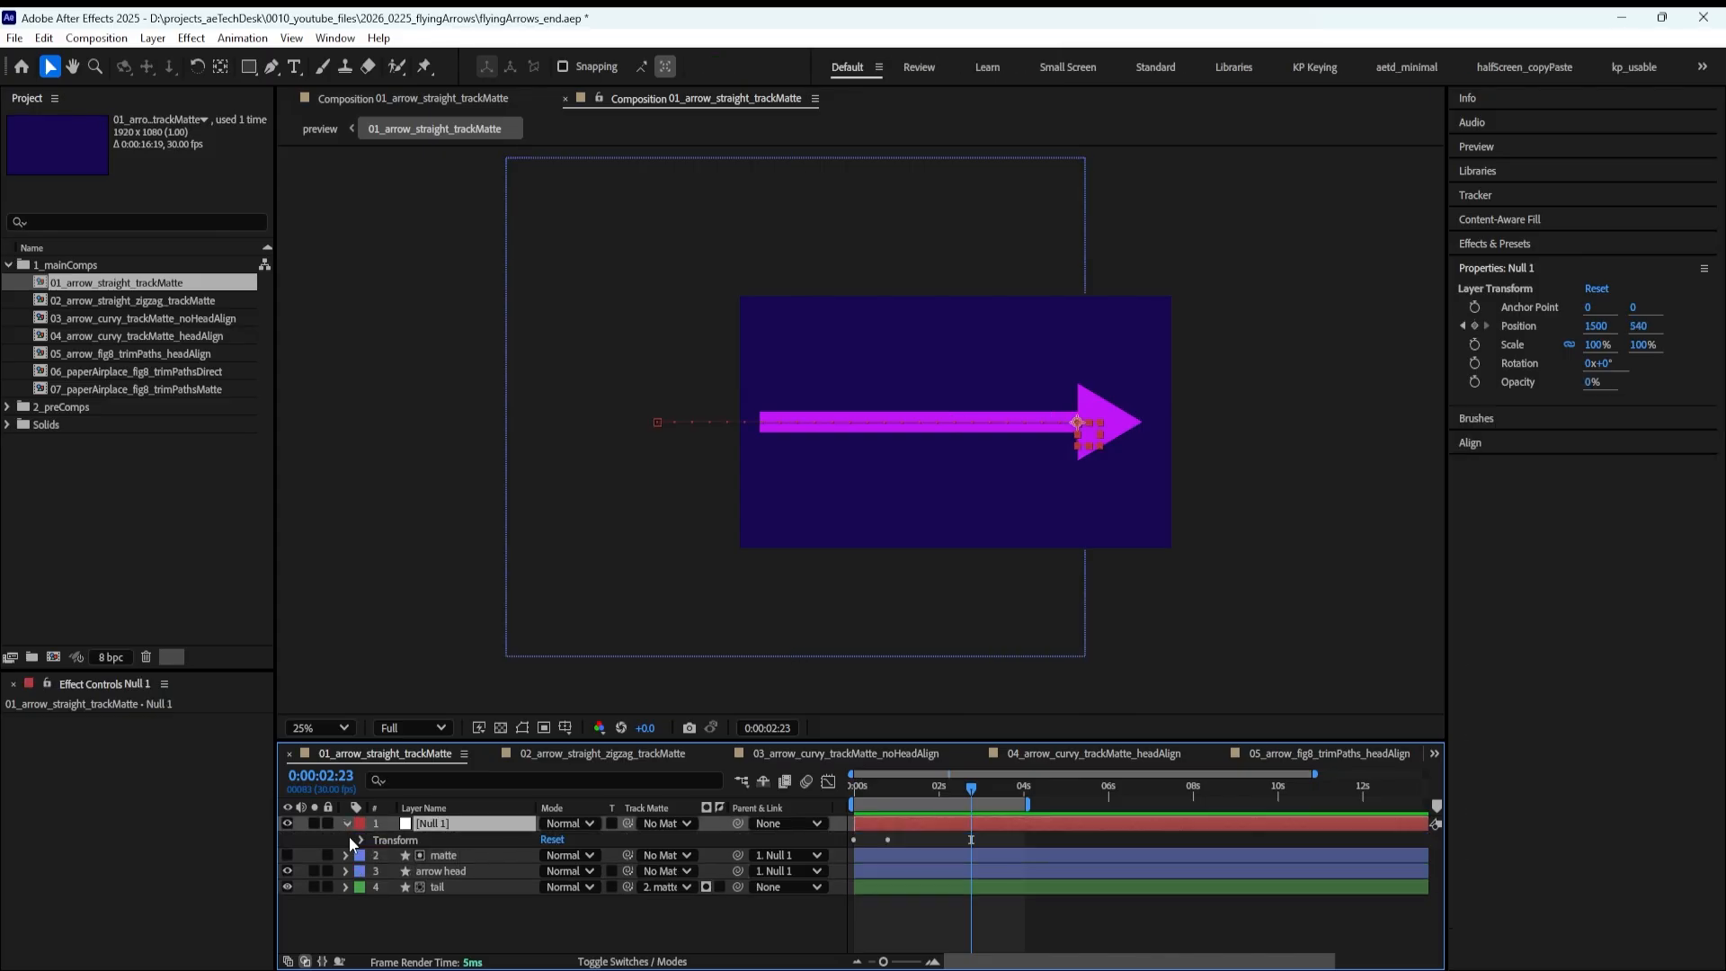
click(360, 840)
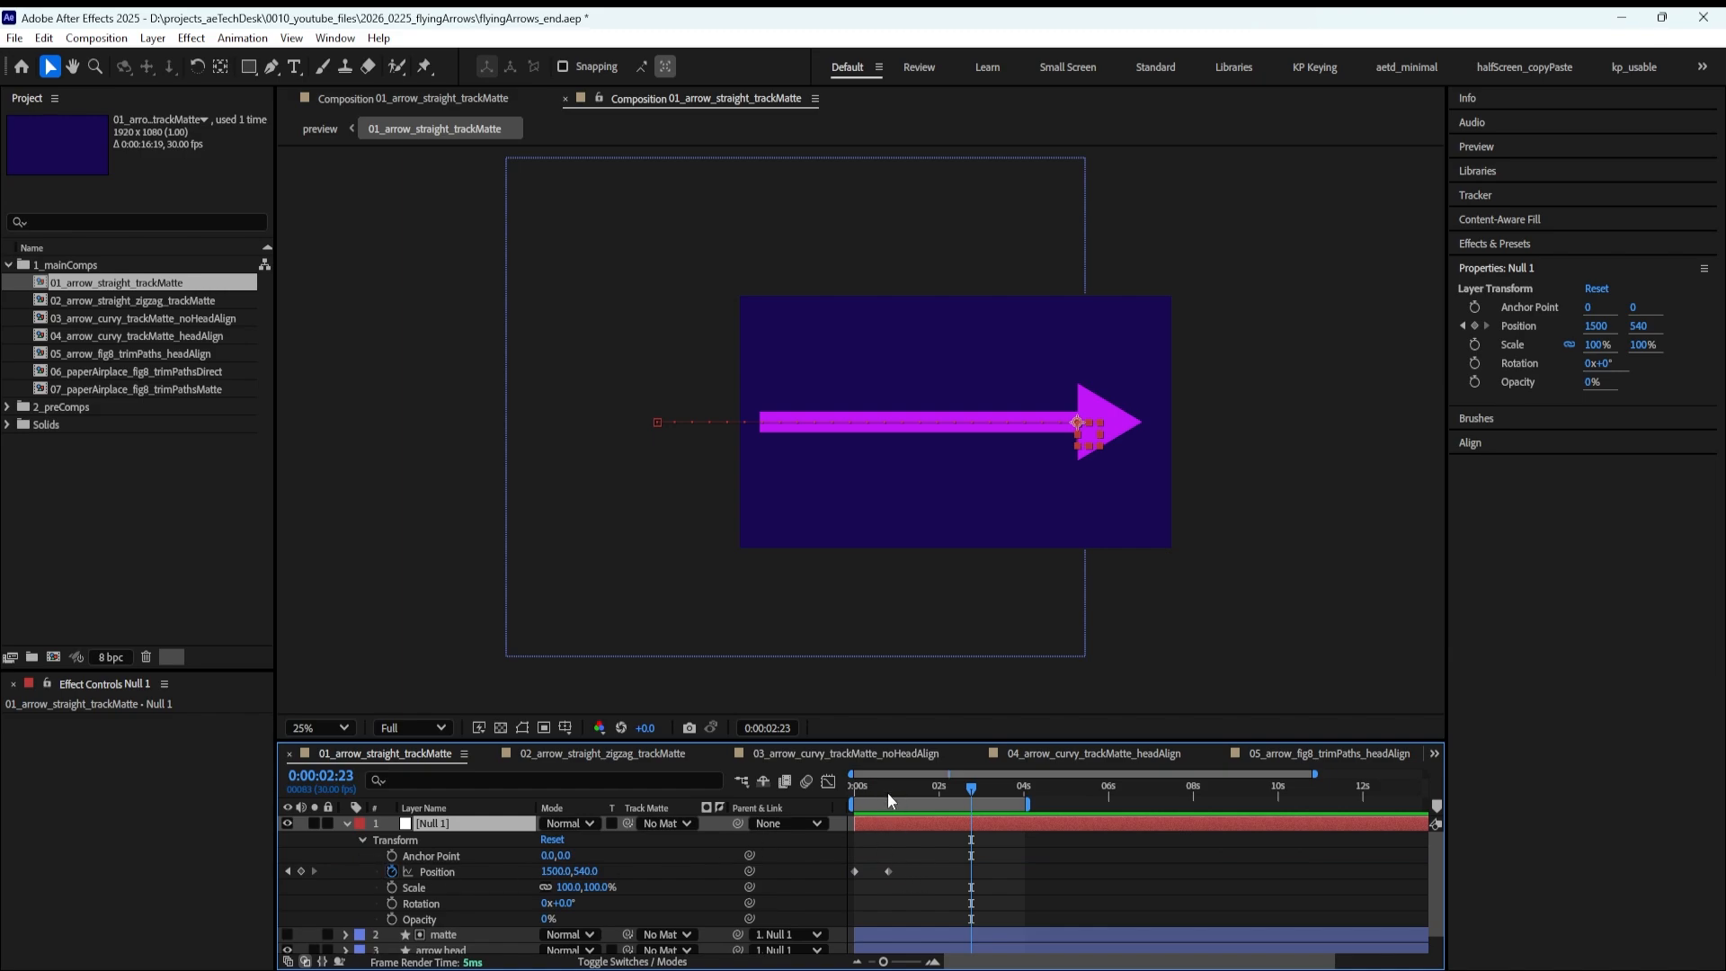
click(865, 787)
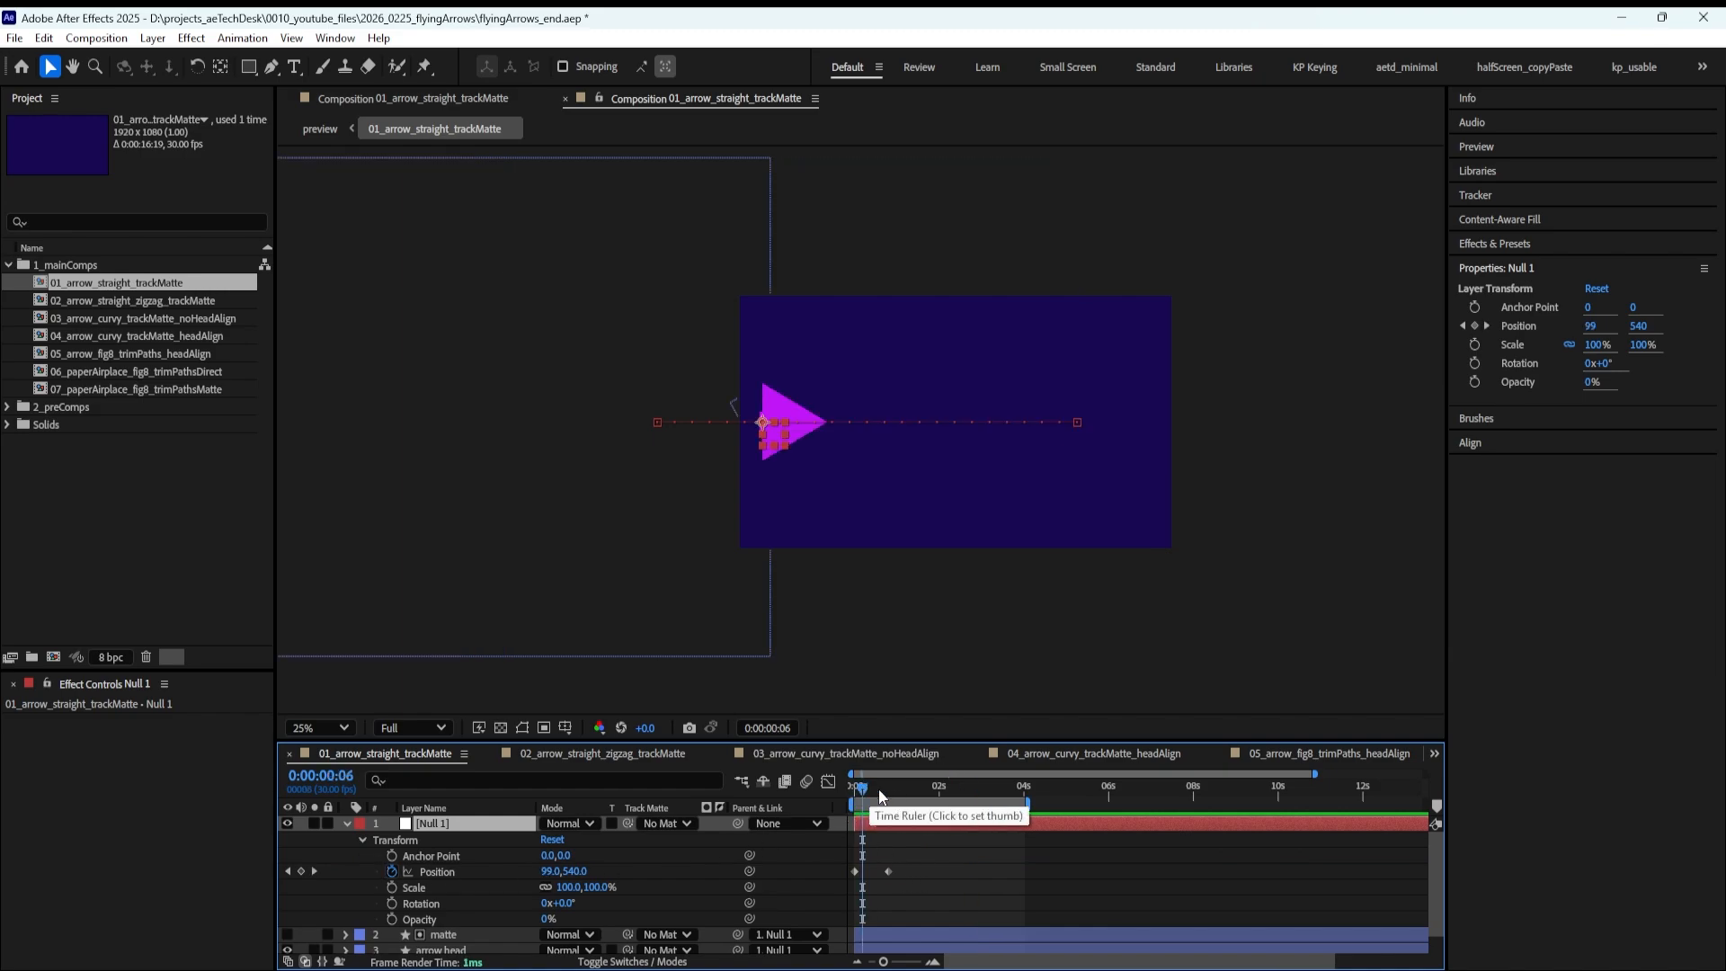
mouse_move(880, 796)
mouse_down()
mouse_move(908, 789)
mouse_move(891, 789)
mouse_up()
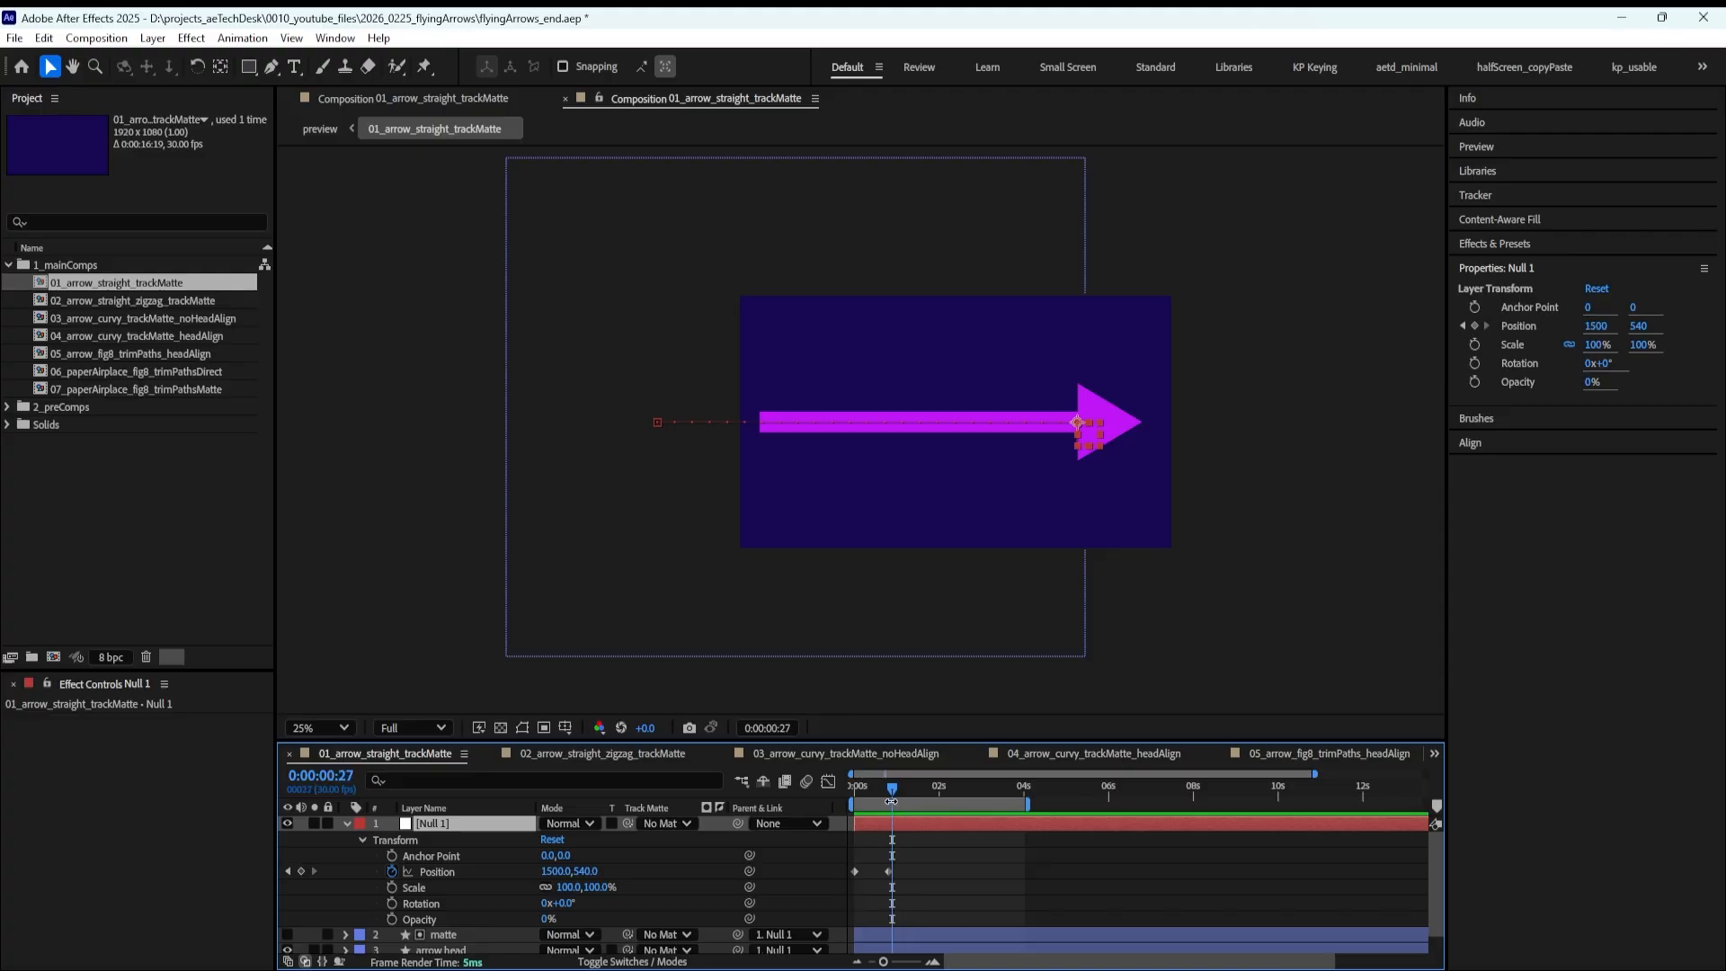
Show the matte layer temporarily to examine its rectangle and the arrow head, and hide it again
scroll(820, 849, down, 1)
click(288, 913)
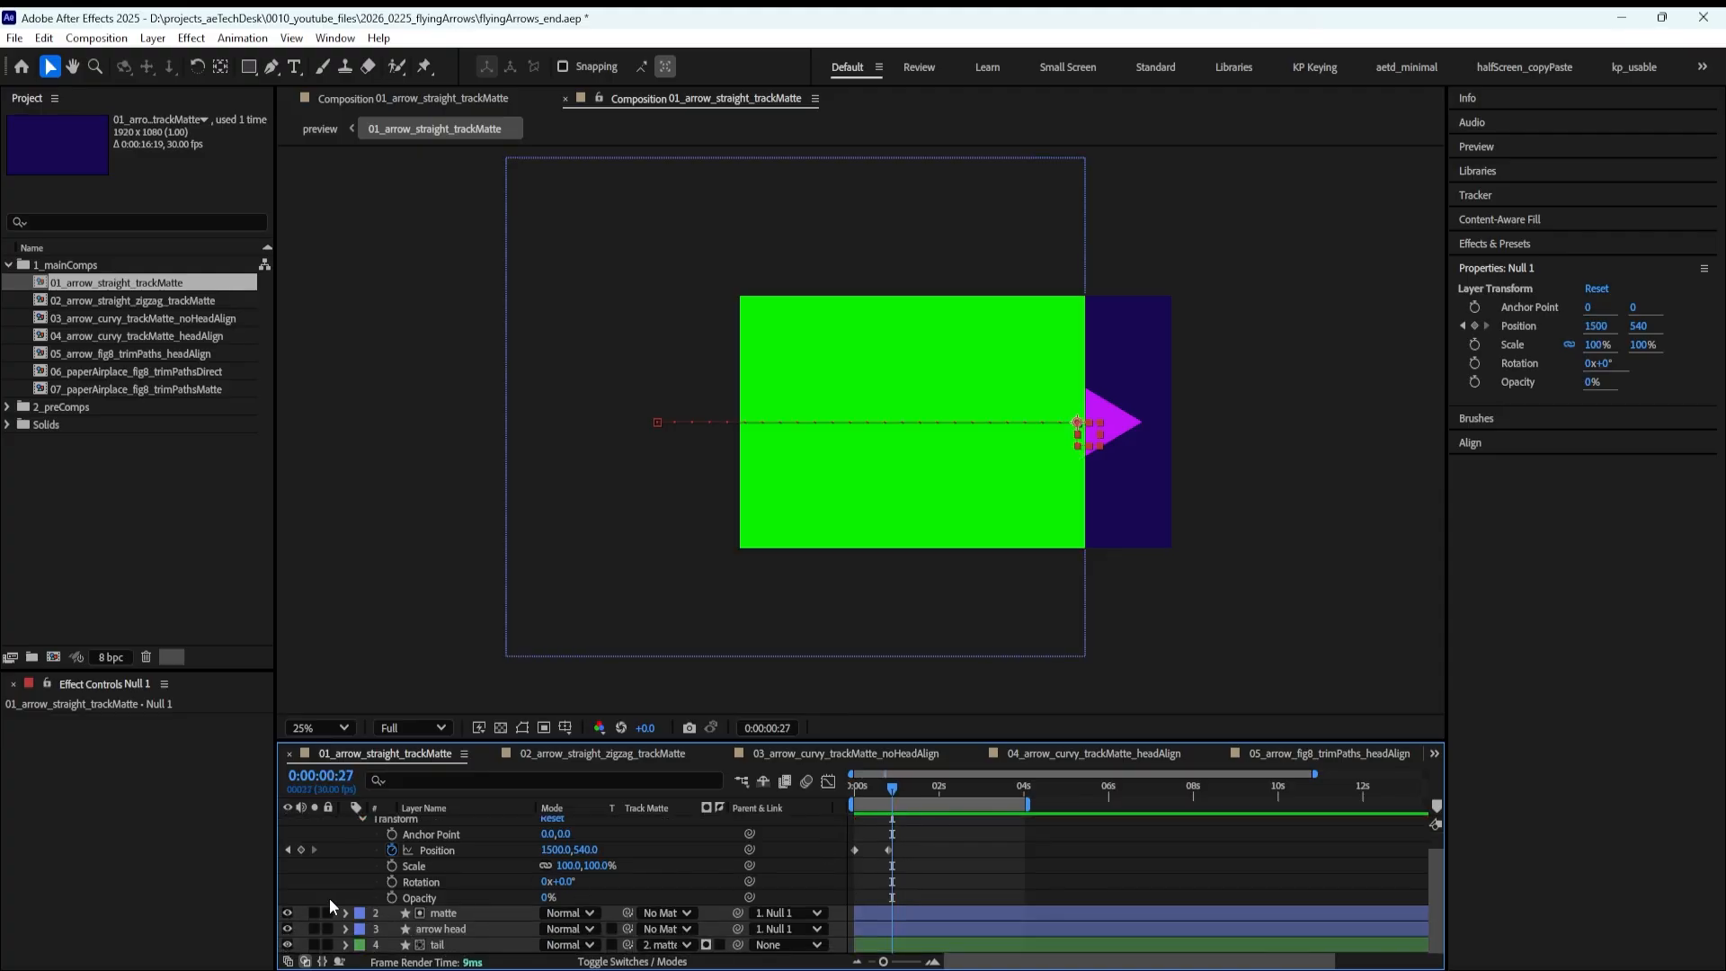
click(984, 581)
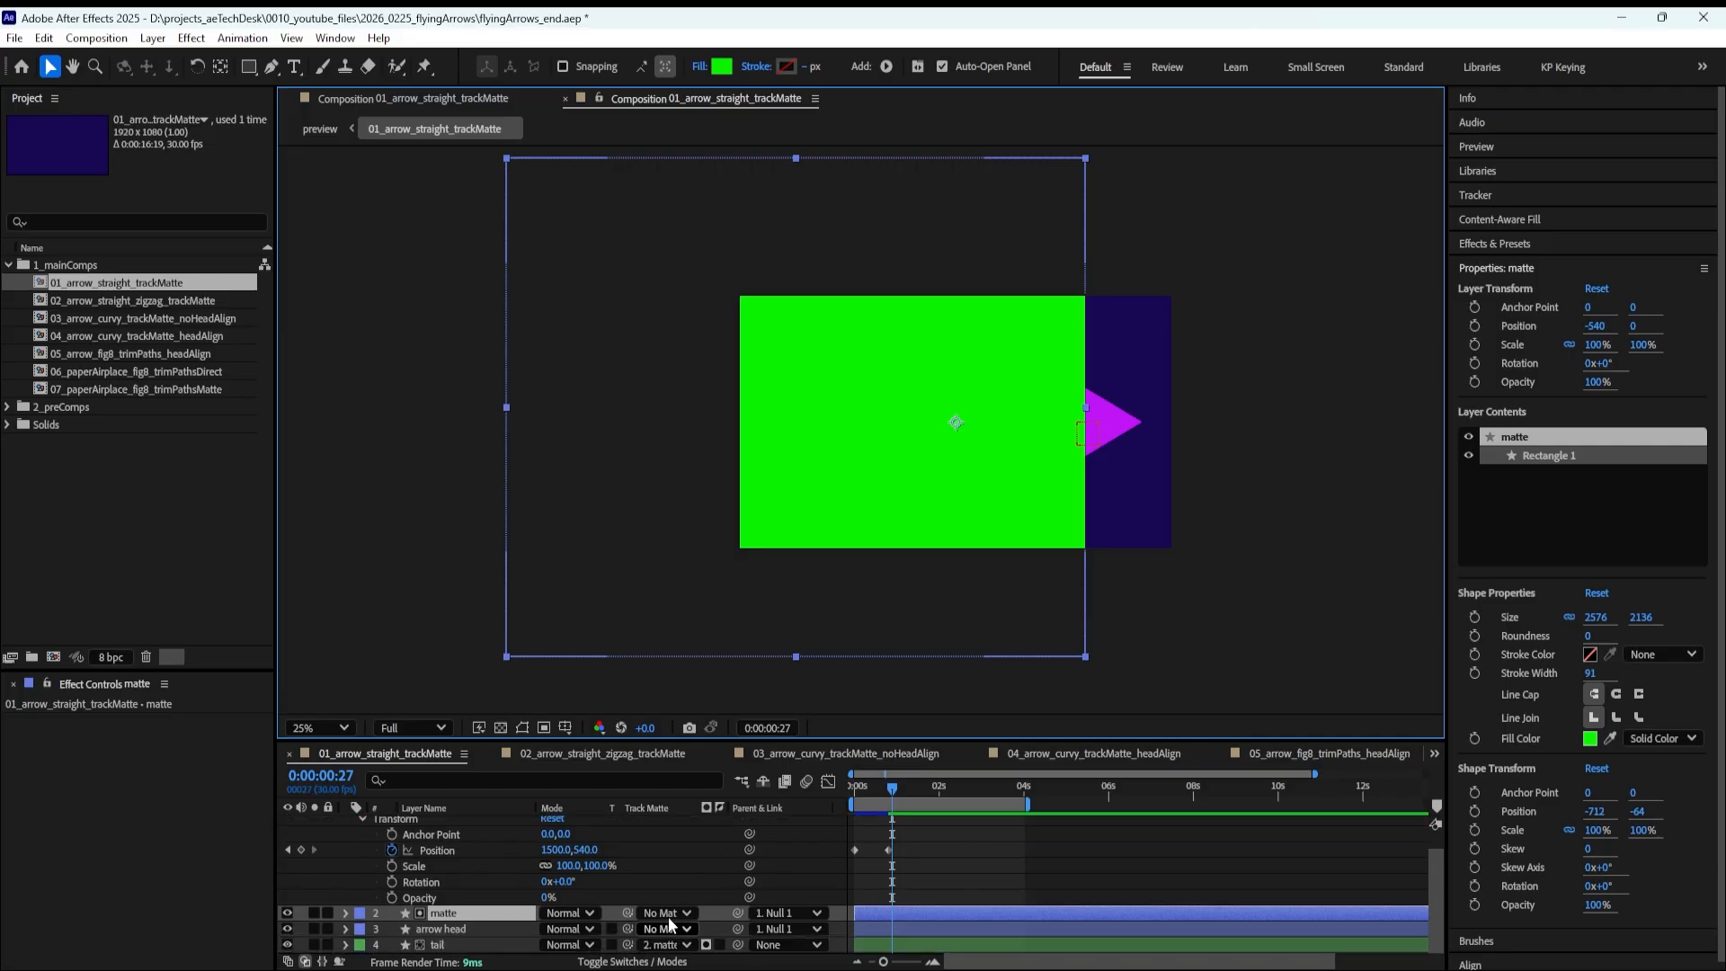
click(480, 928)
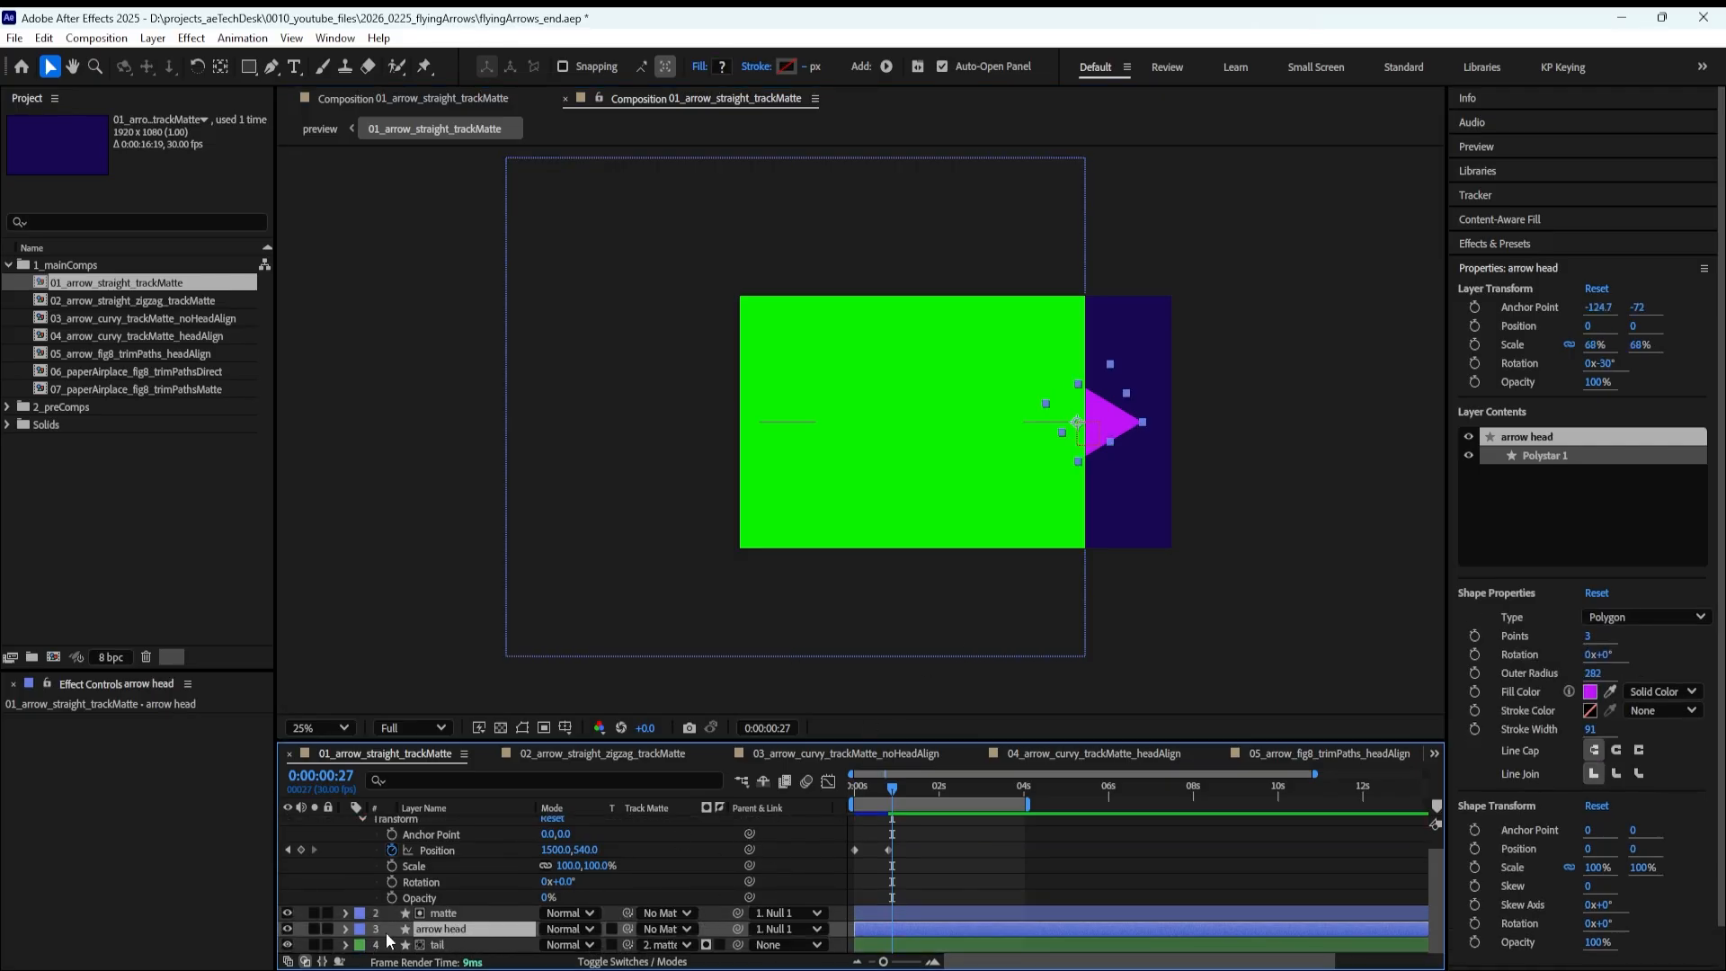
click(288, 912)
Solo the tail layer temporarily to check its track matte assignment and its appearance around one second
click(471, 941)
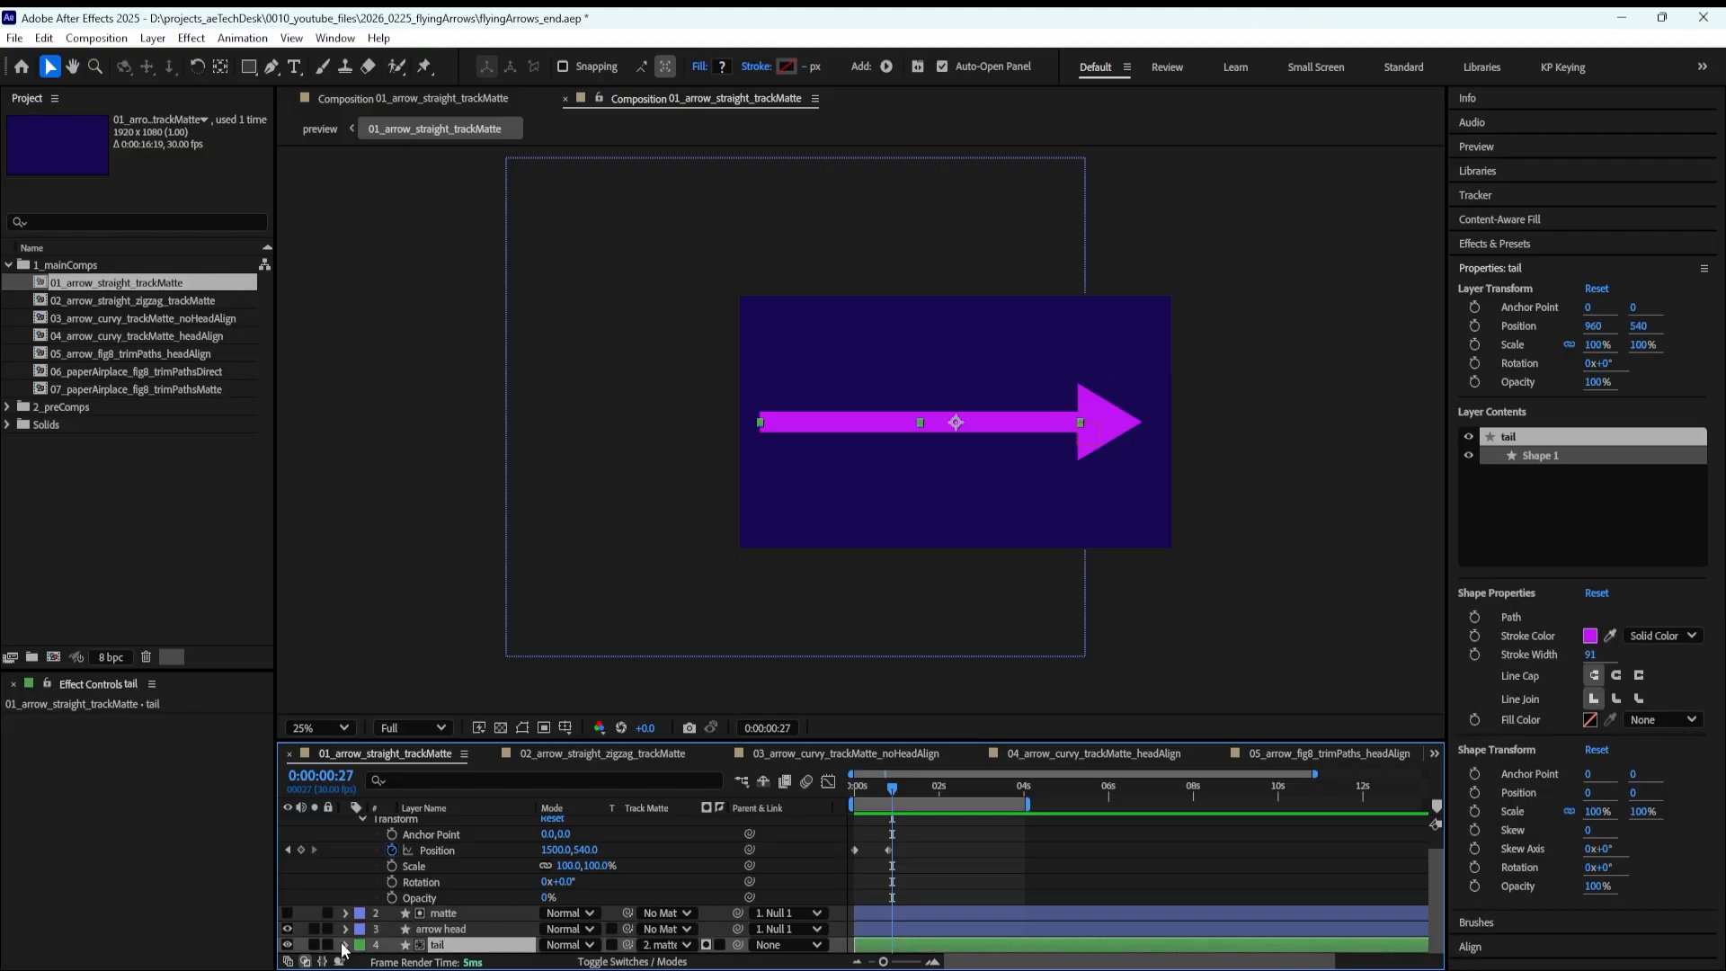
click(314, 945)
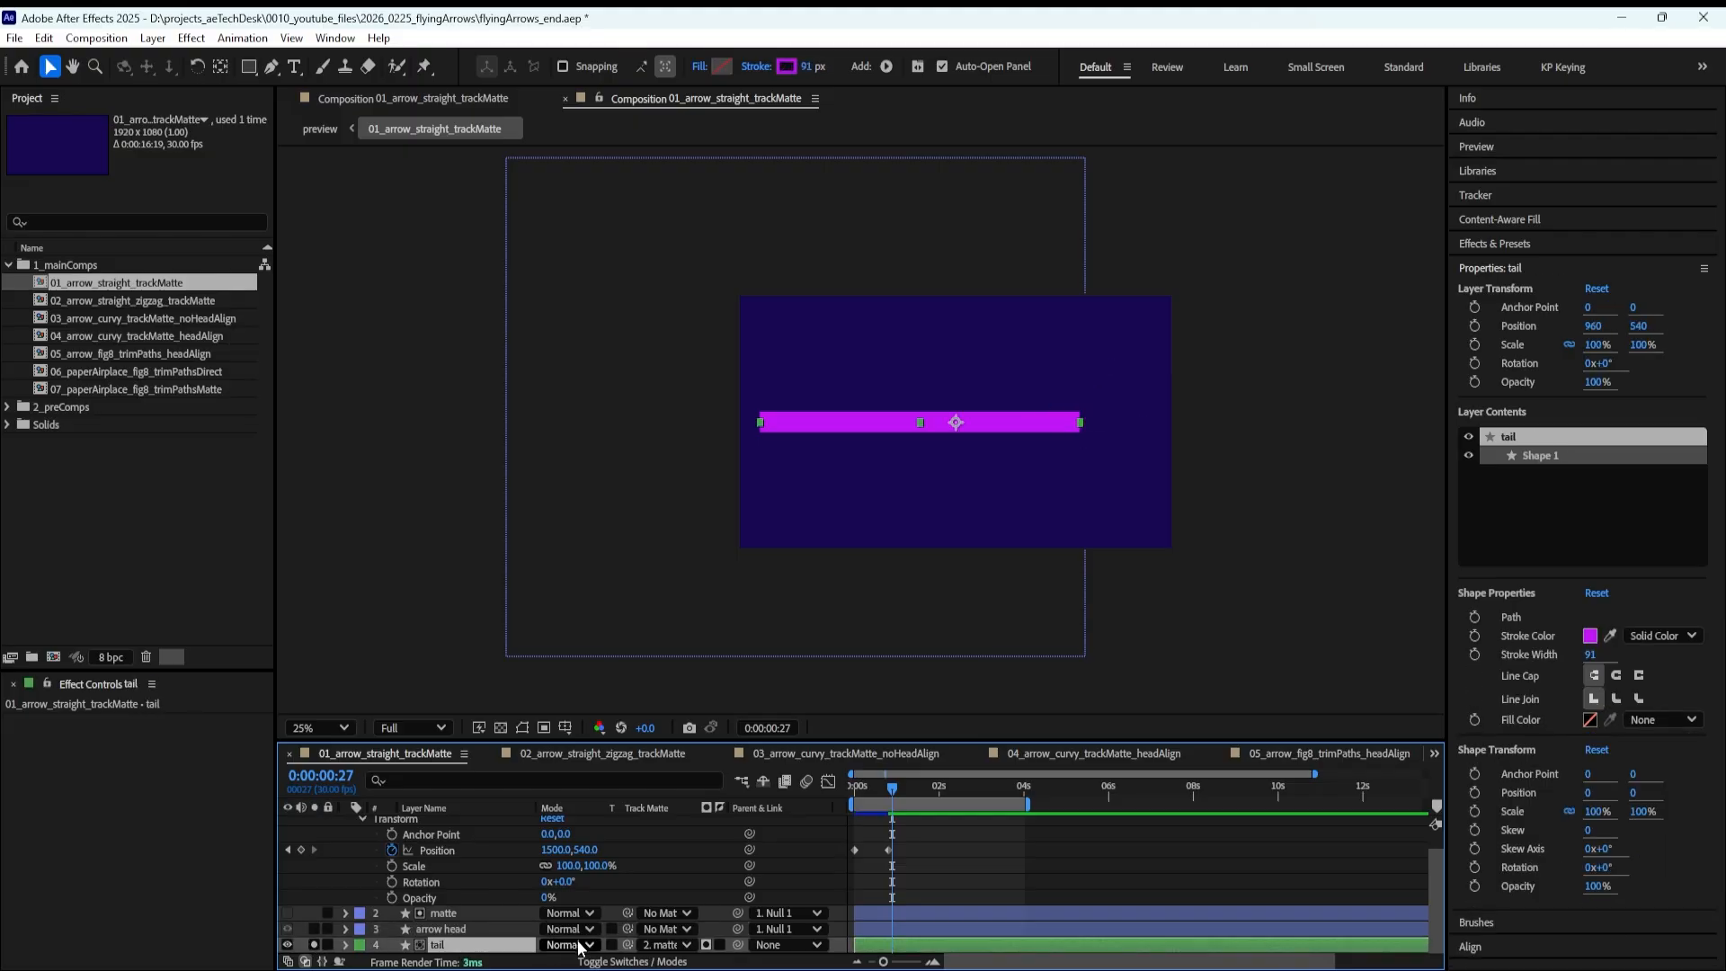
click(678, 949)
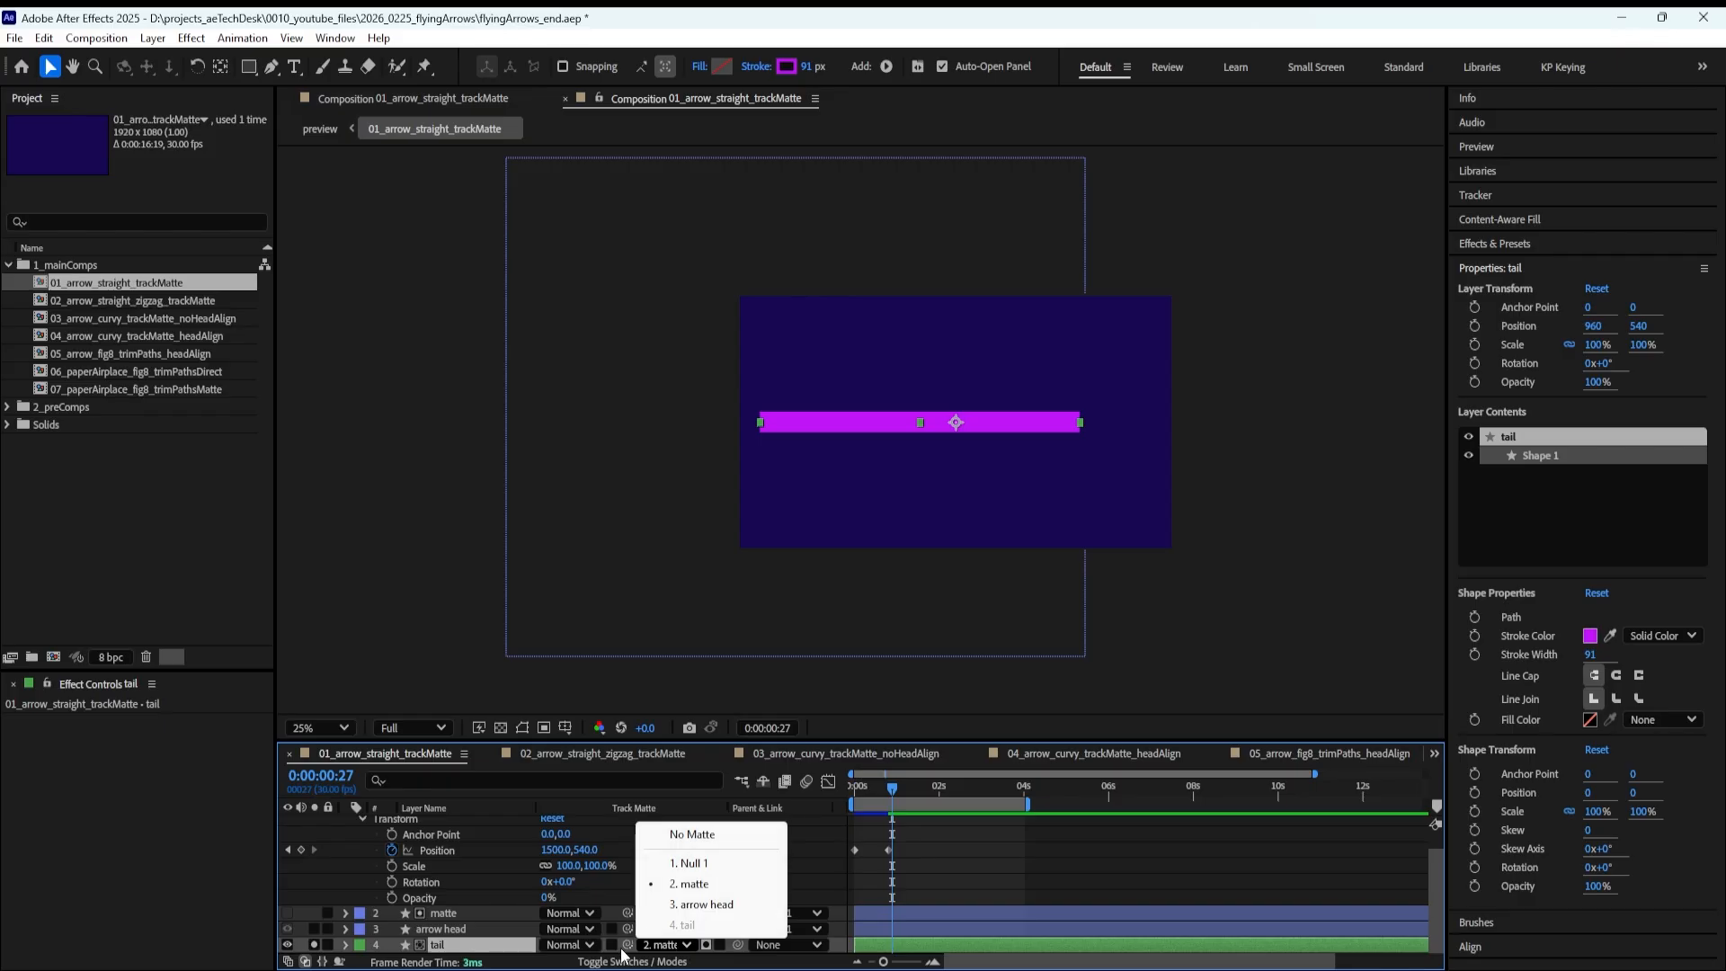
click(947, 872)
mouse_move(893, 784)
mouse_down()
mouse_move(850, 796)
mouse_move(899, 782)
mouse_up()
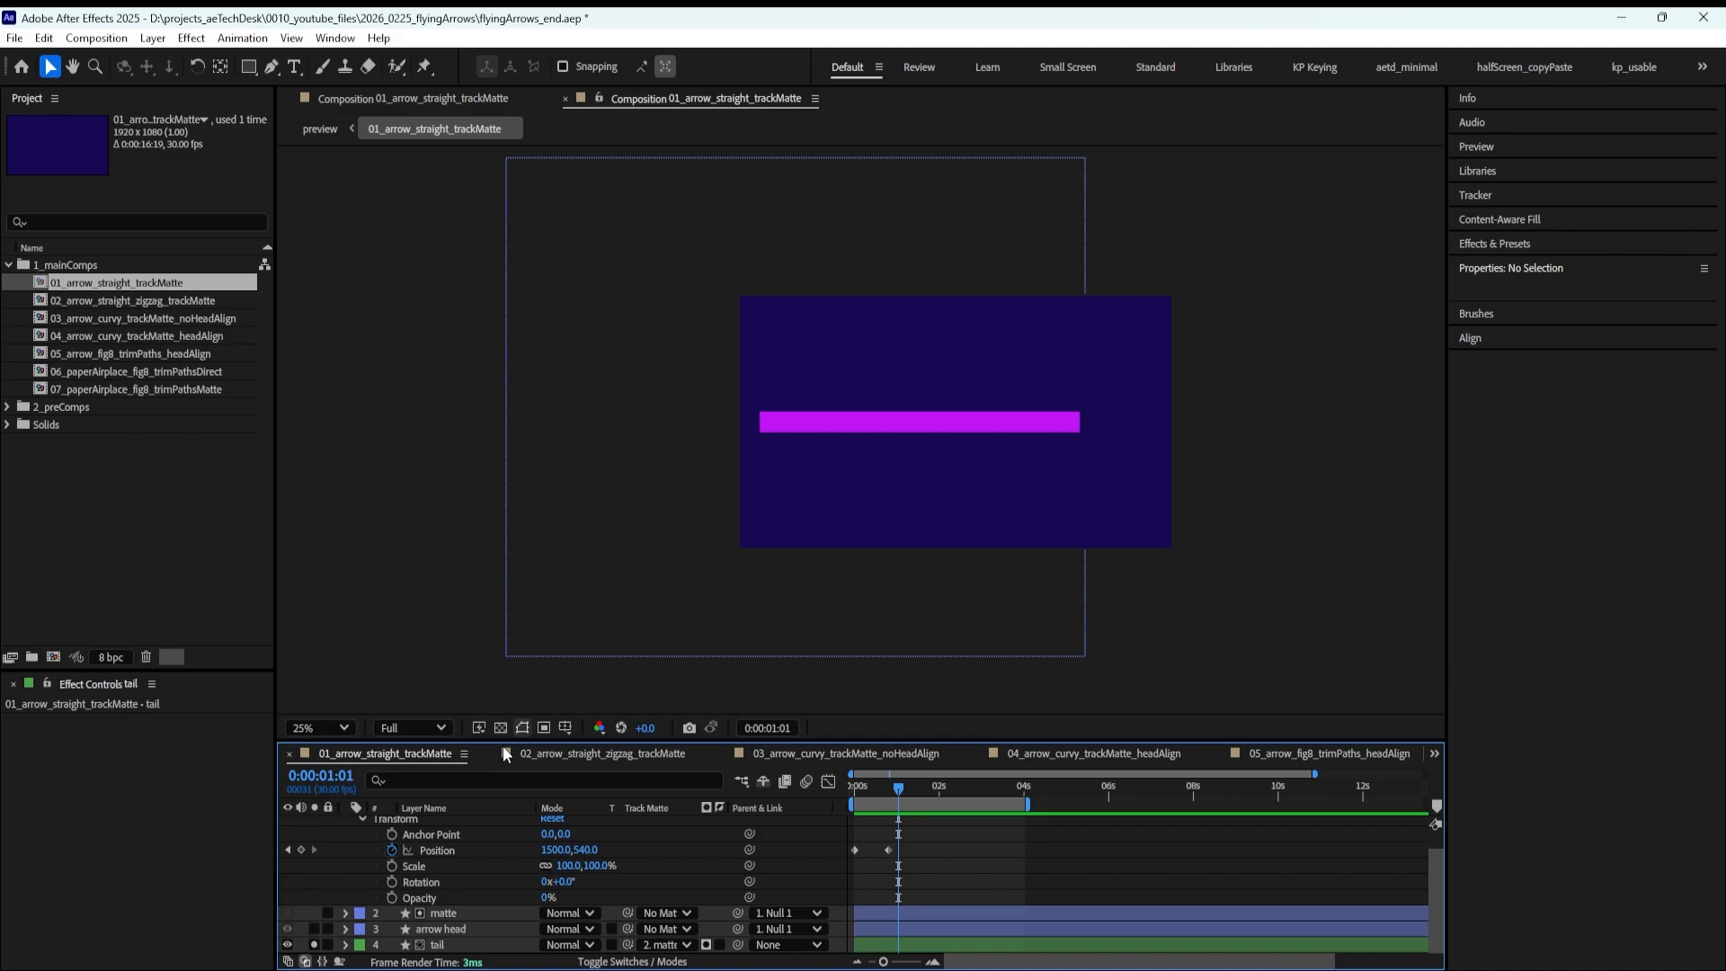
click(313, 944)
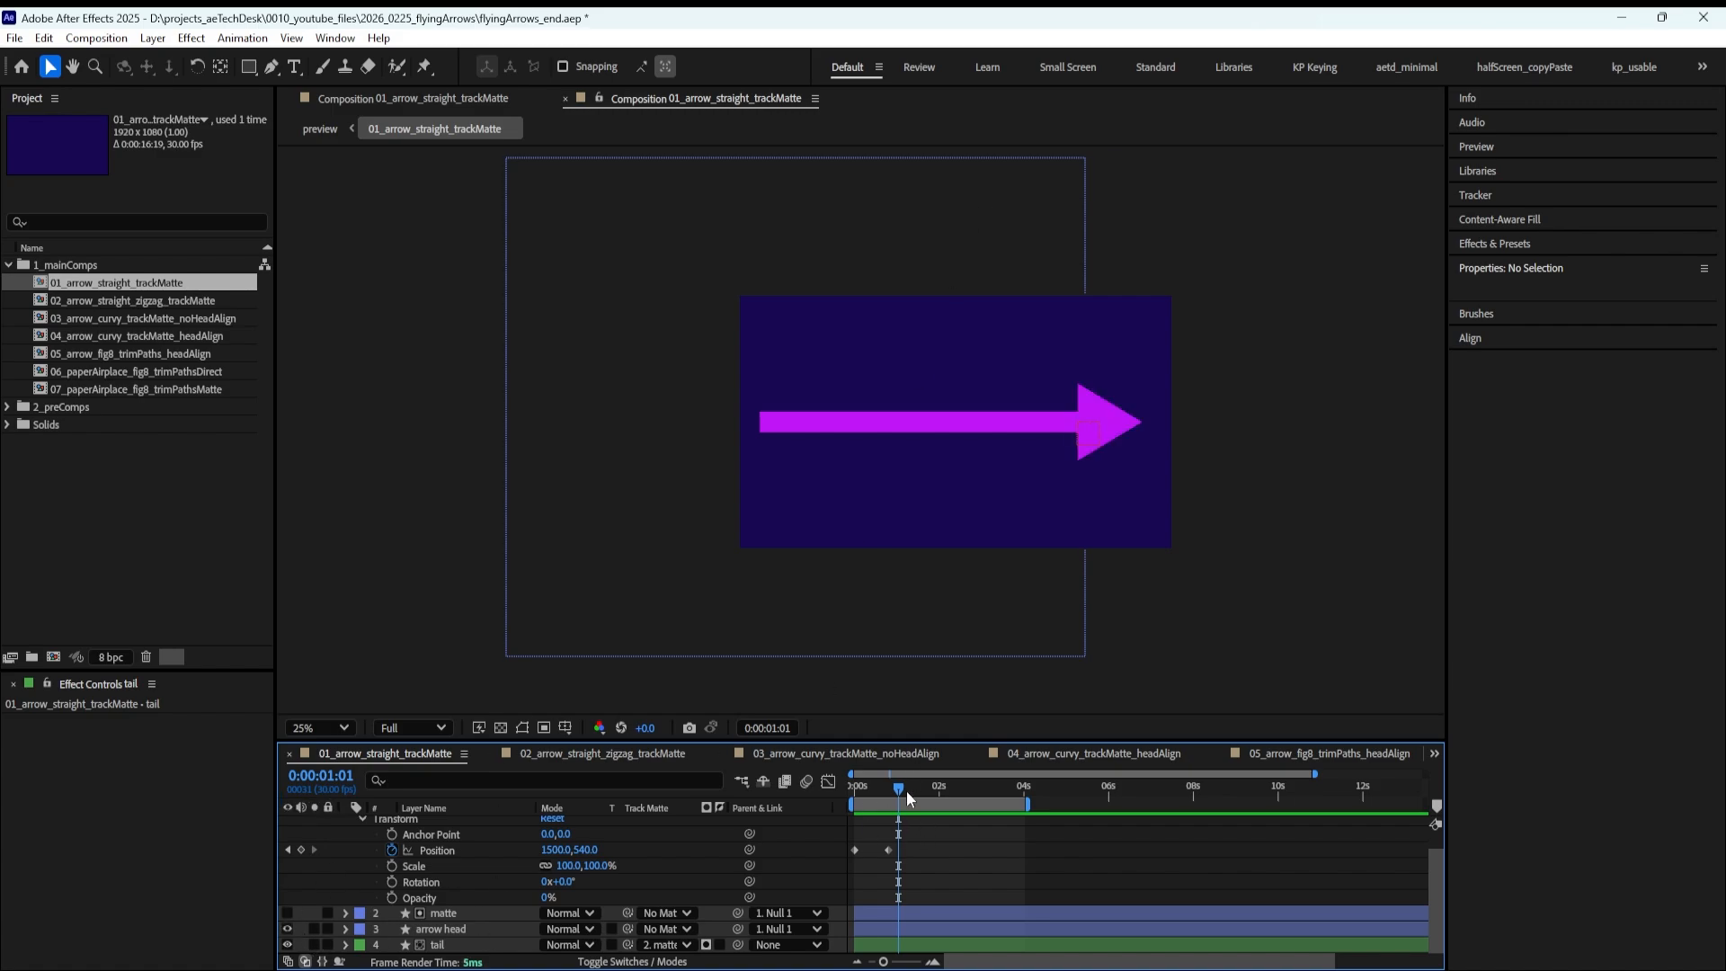
Scrub back to frame 0:00:00:10 and briefly solo the tail to see how the matte cuts it
drag(898, 789, 865, 786)
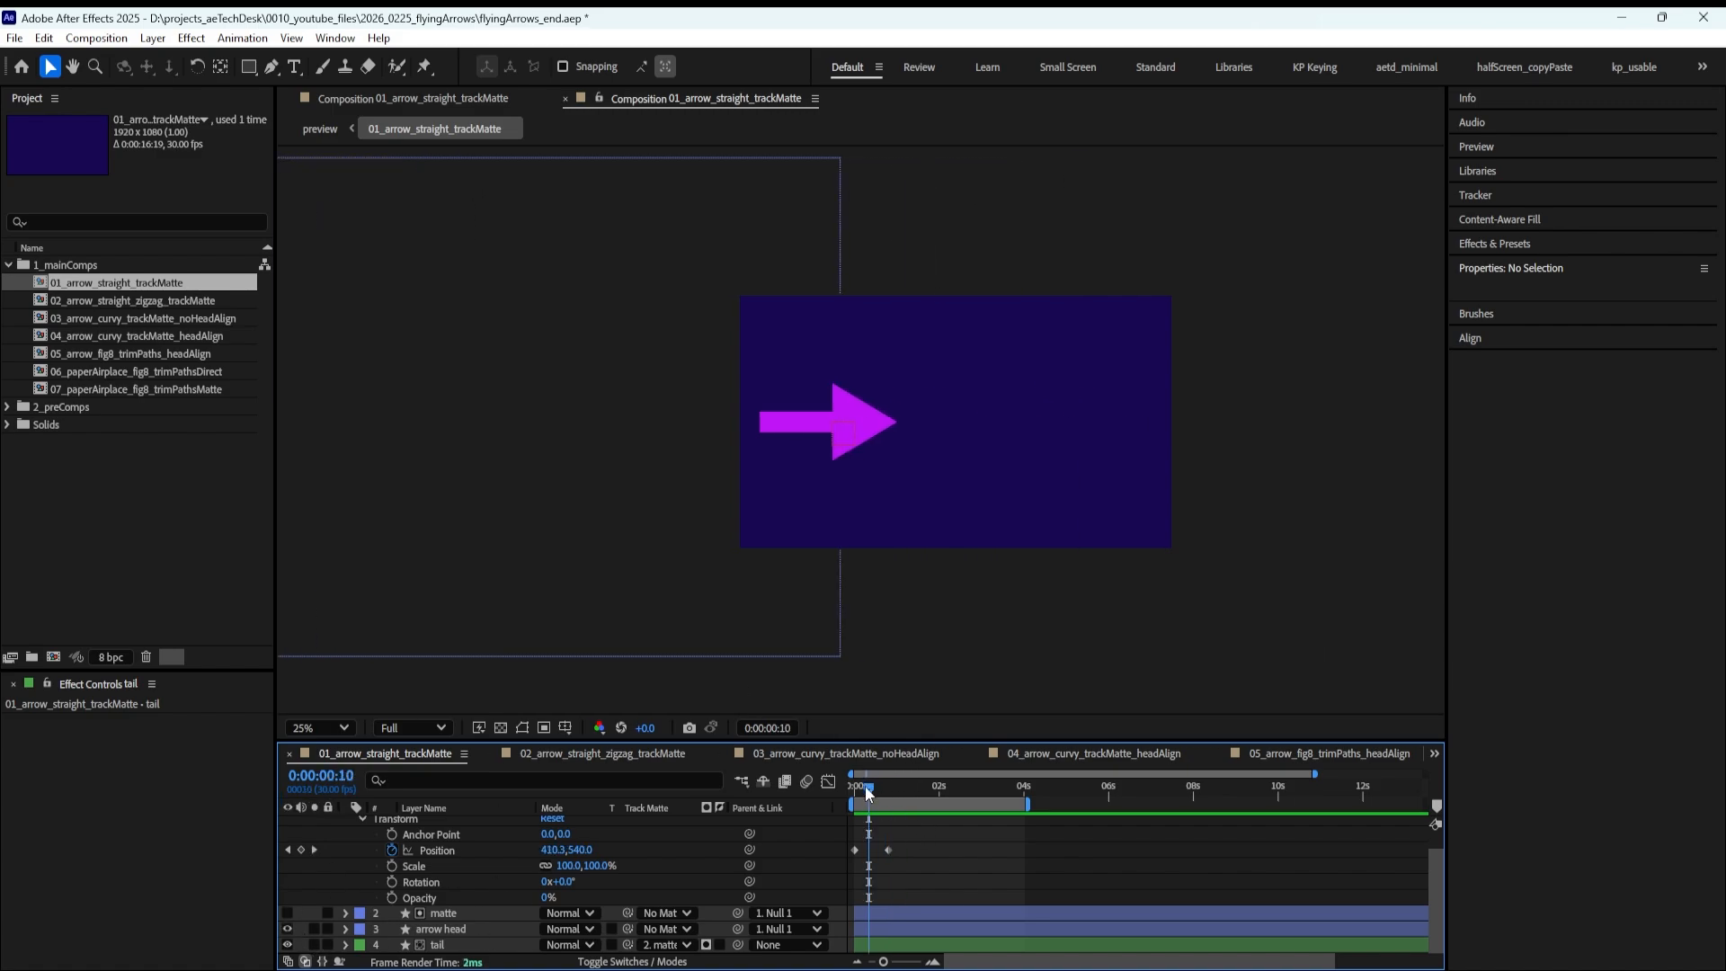
click(314, 945)
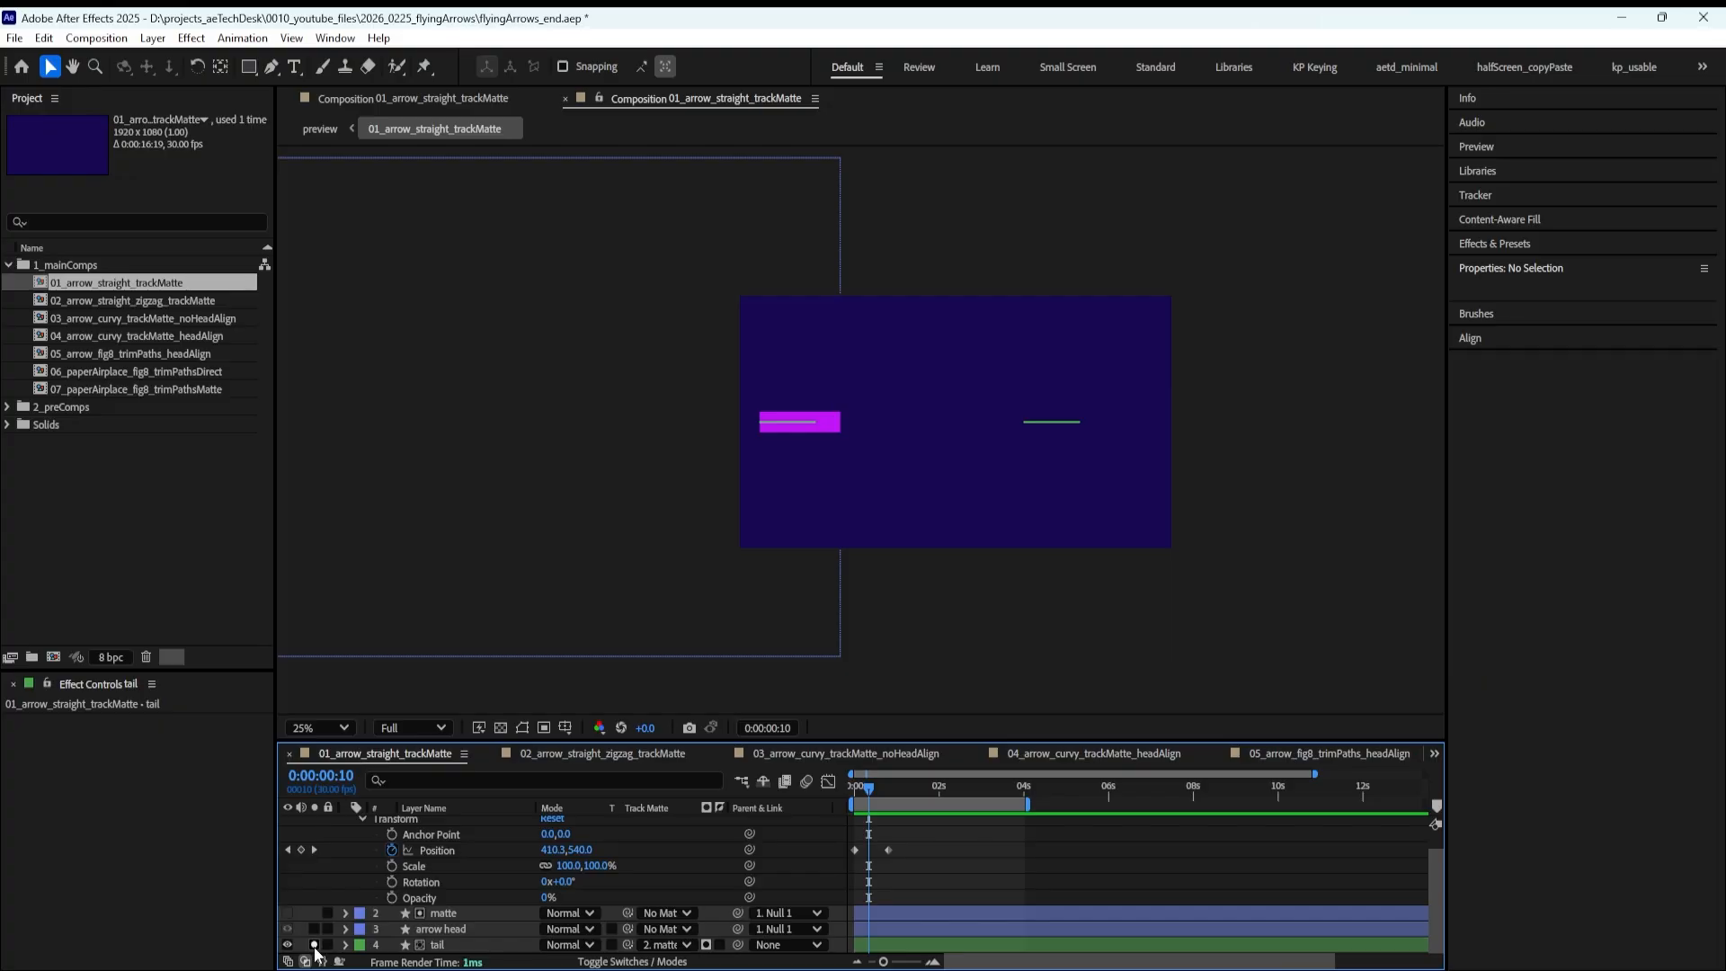
click(317, 944)
Solo the arrow head layer while scrubbing forward to 0:00:01:02, unsolo it, and select the layer
click(320, 929)
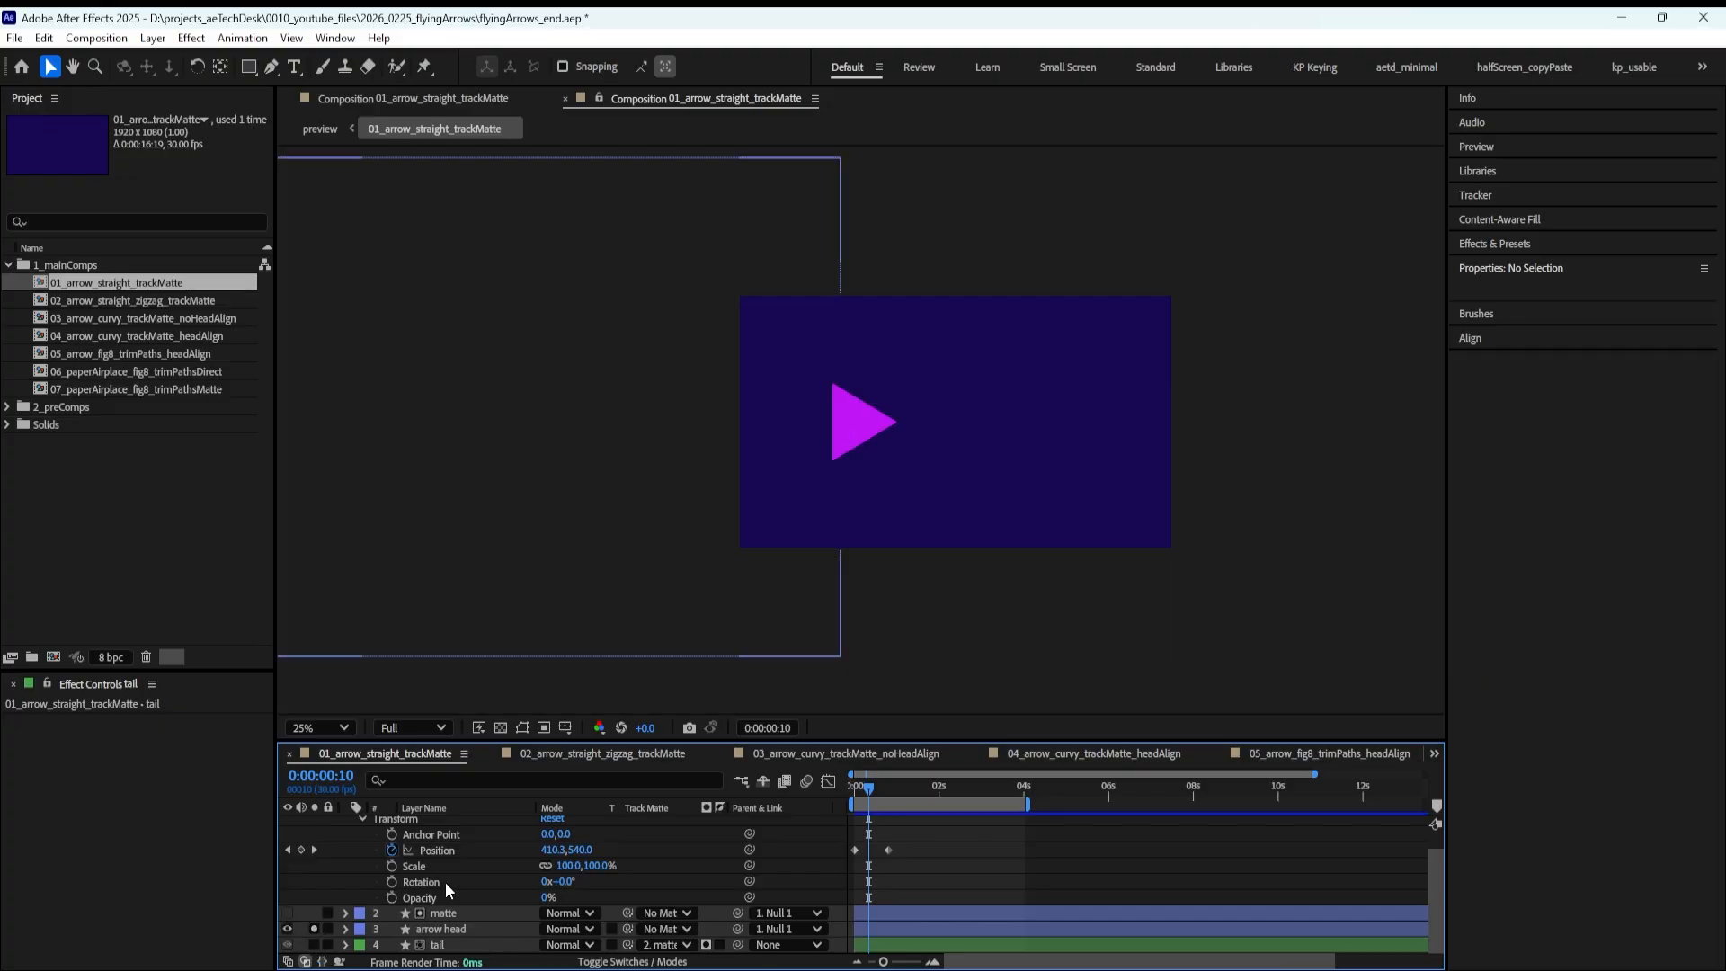
drag(861, 784, 899, 782)
click(314, 927)
click(495, 930)
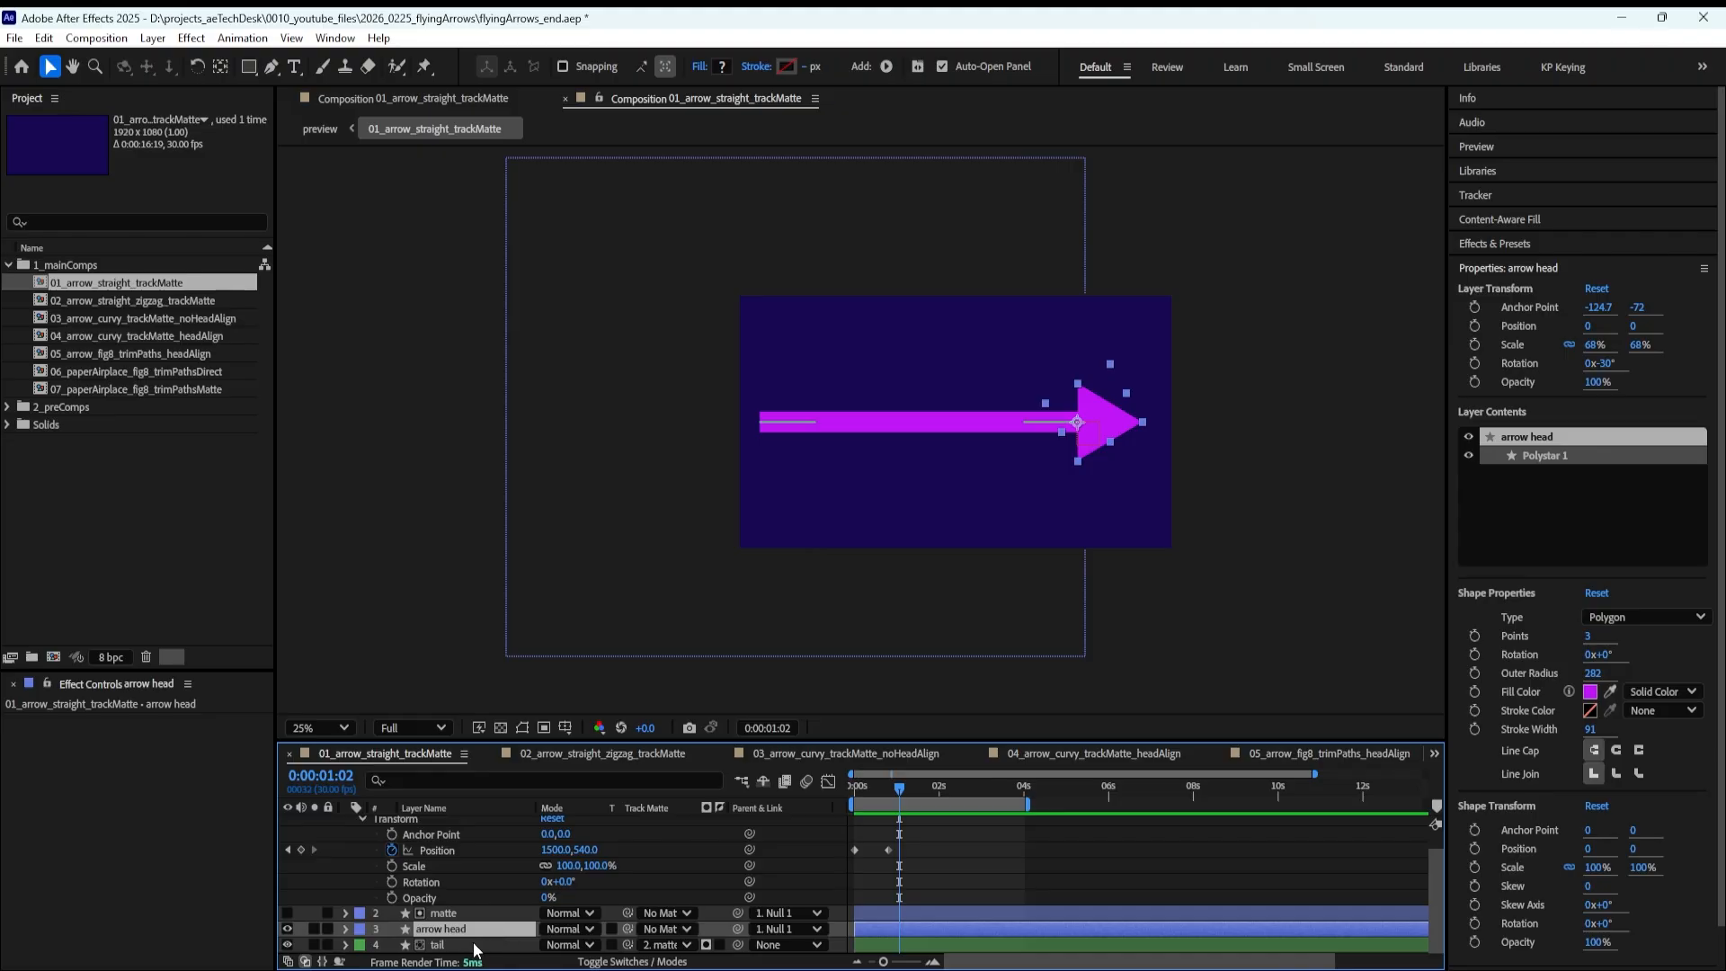
Set the tail layer's stroke width to 207 px and change its stroke color to bright blue
click(473, 943)
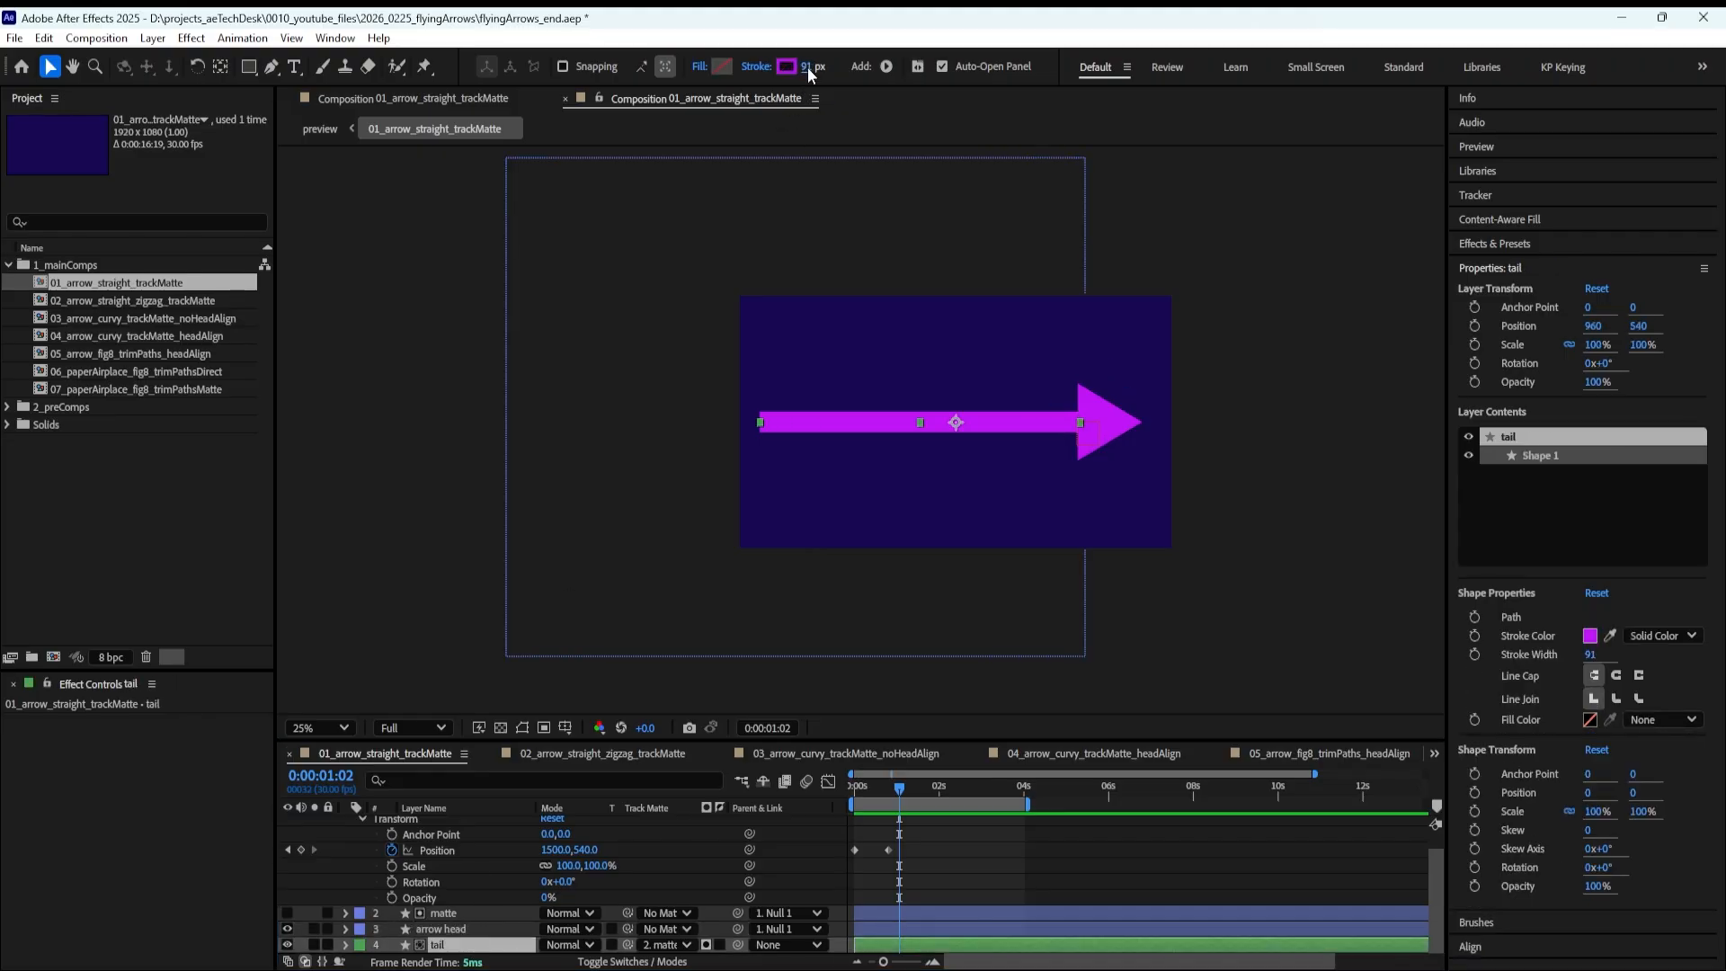
drag(807, 67, 918, 76)
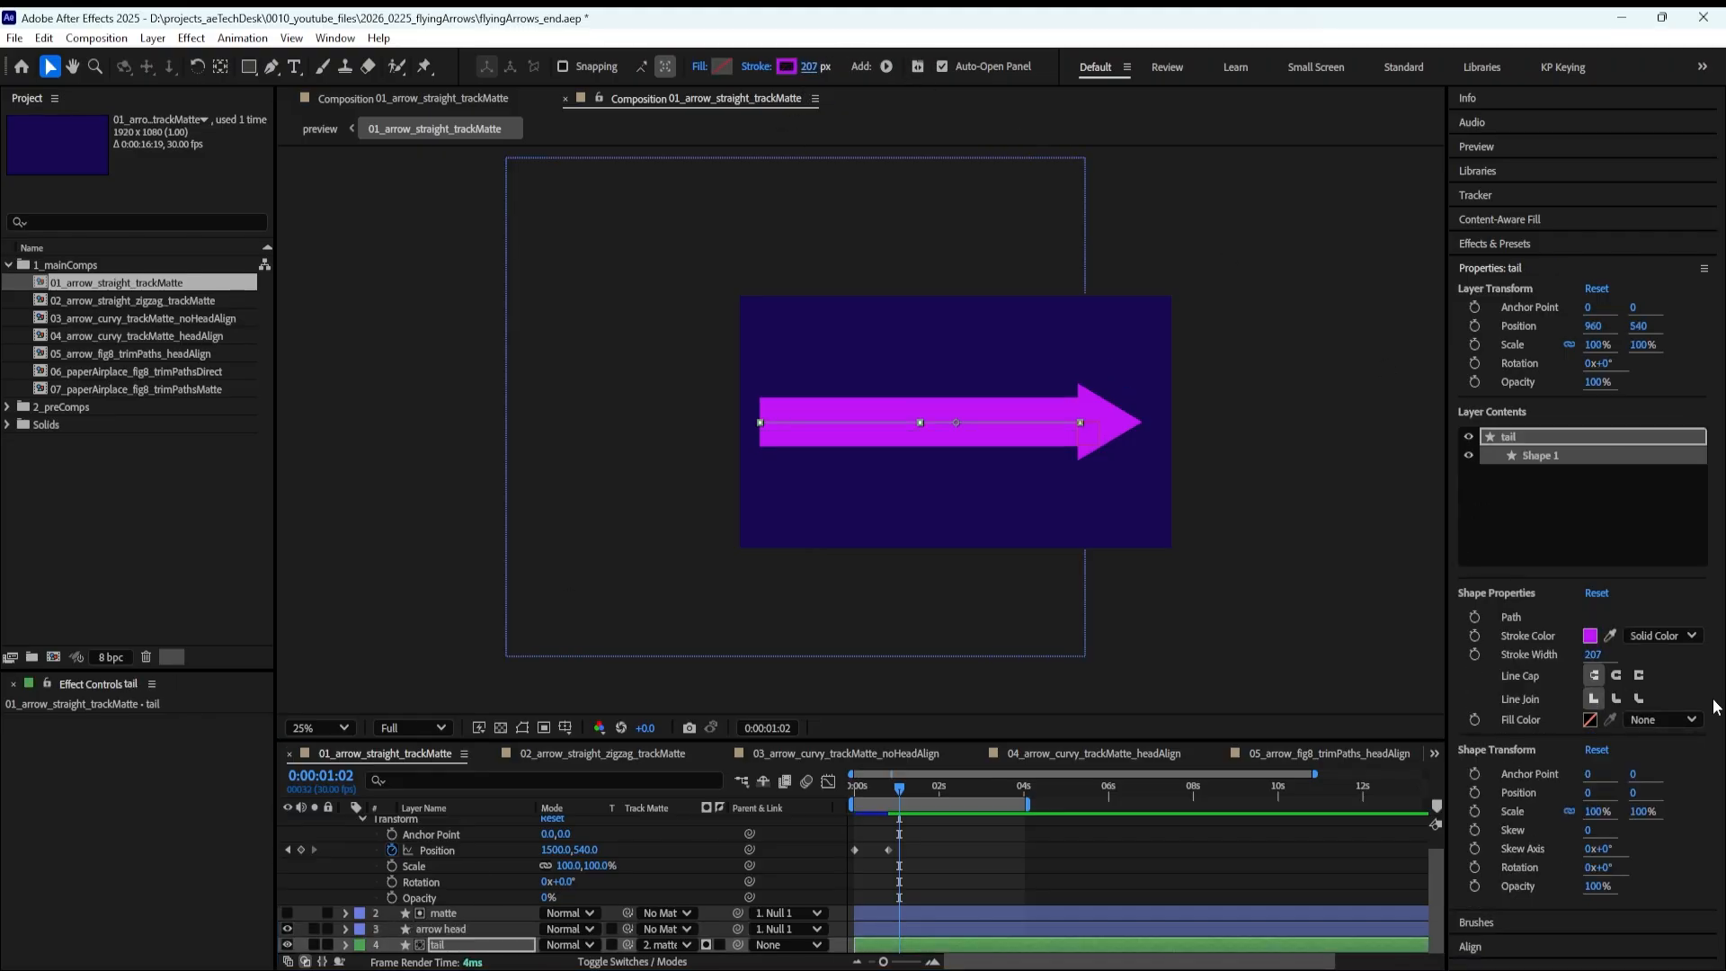
click(1591, 638)
drag(899, 462, 899, 477)
click(1038, 388)
Select the arrow head and the matte in turn to examine their shape properties
click(472, 928)
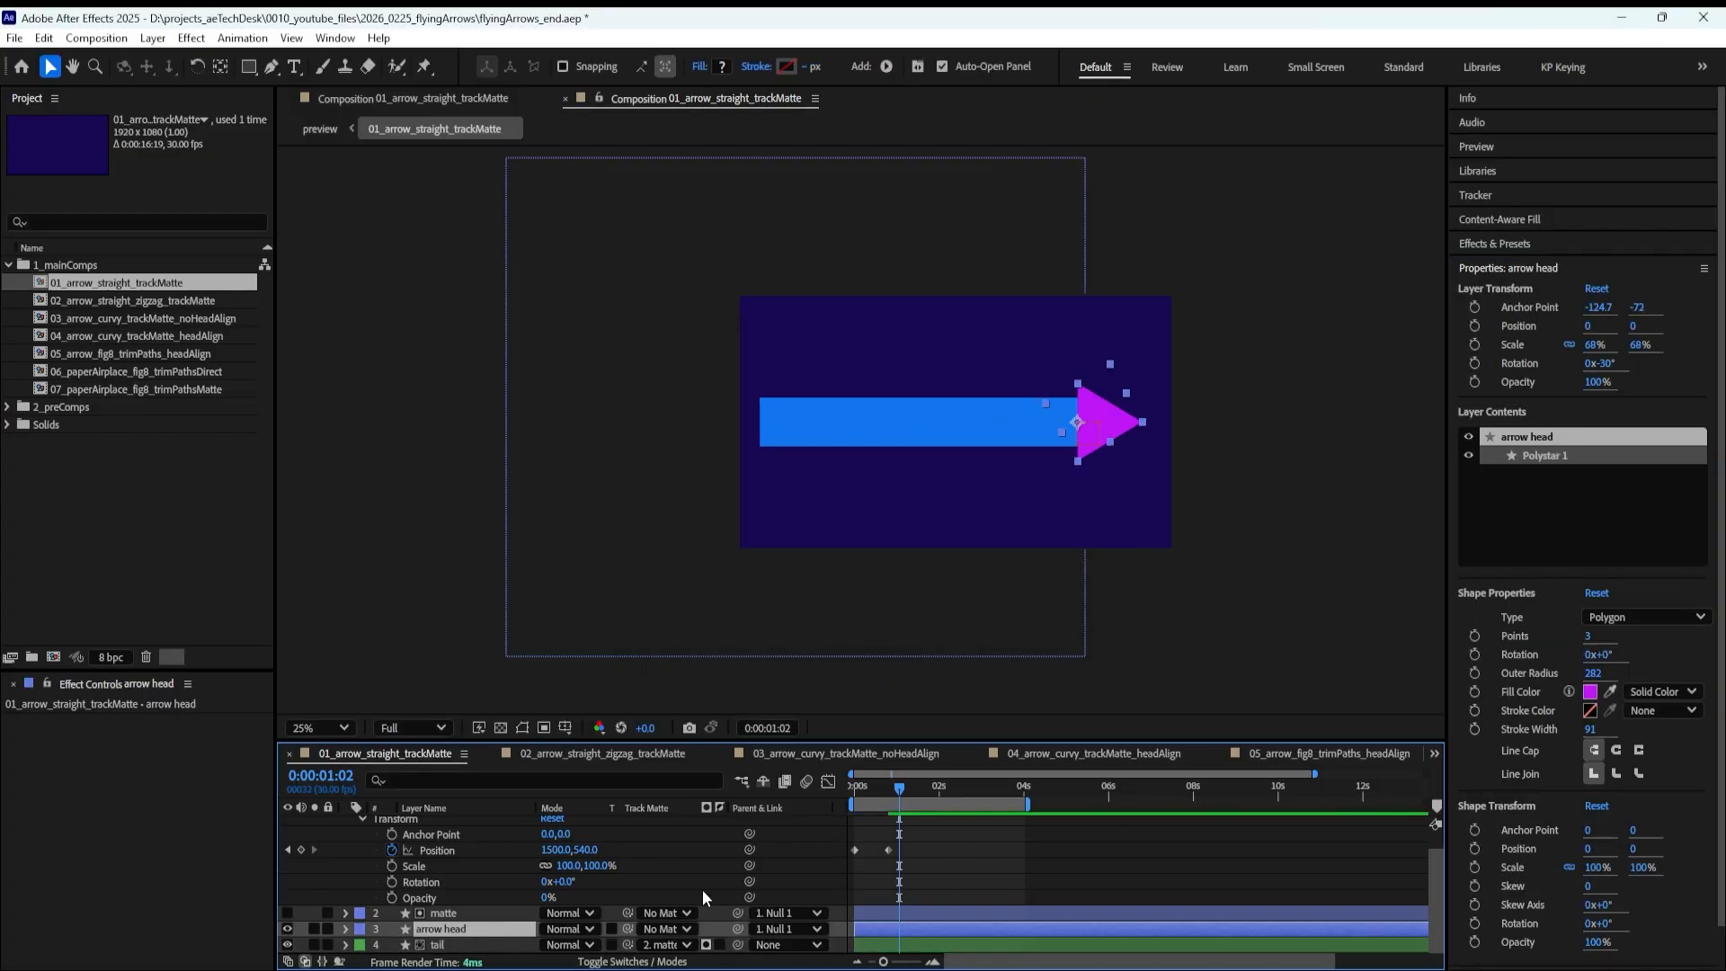
click(1058, 498)
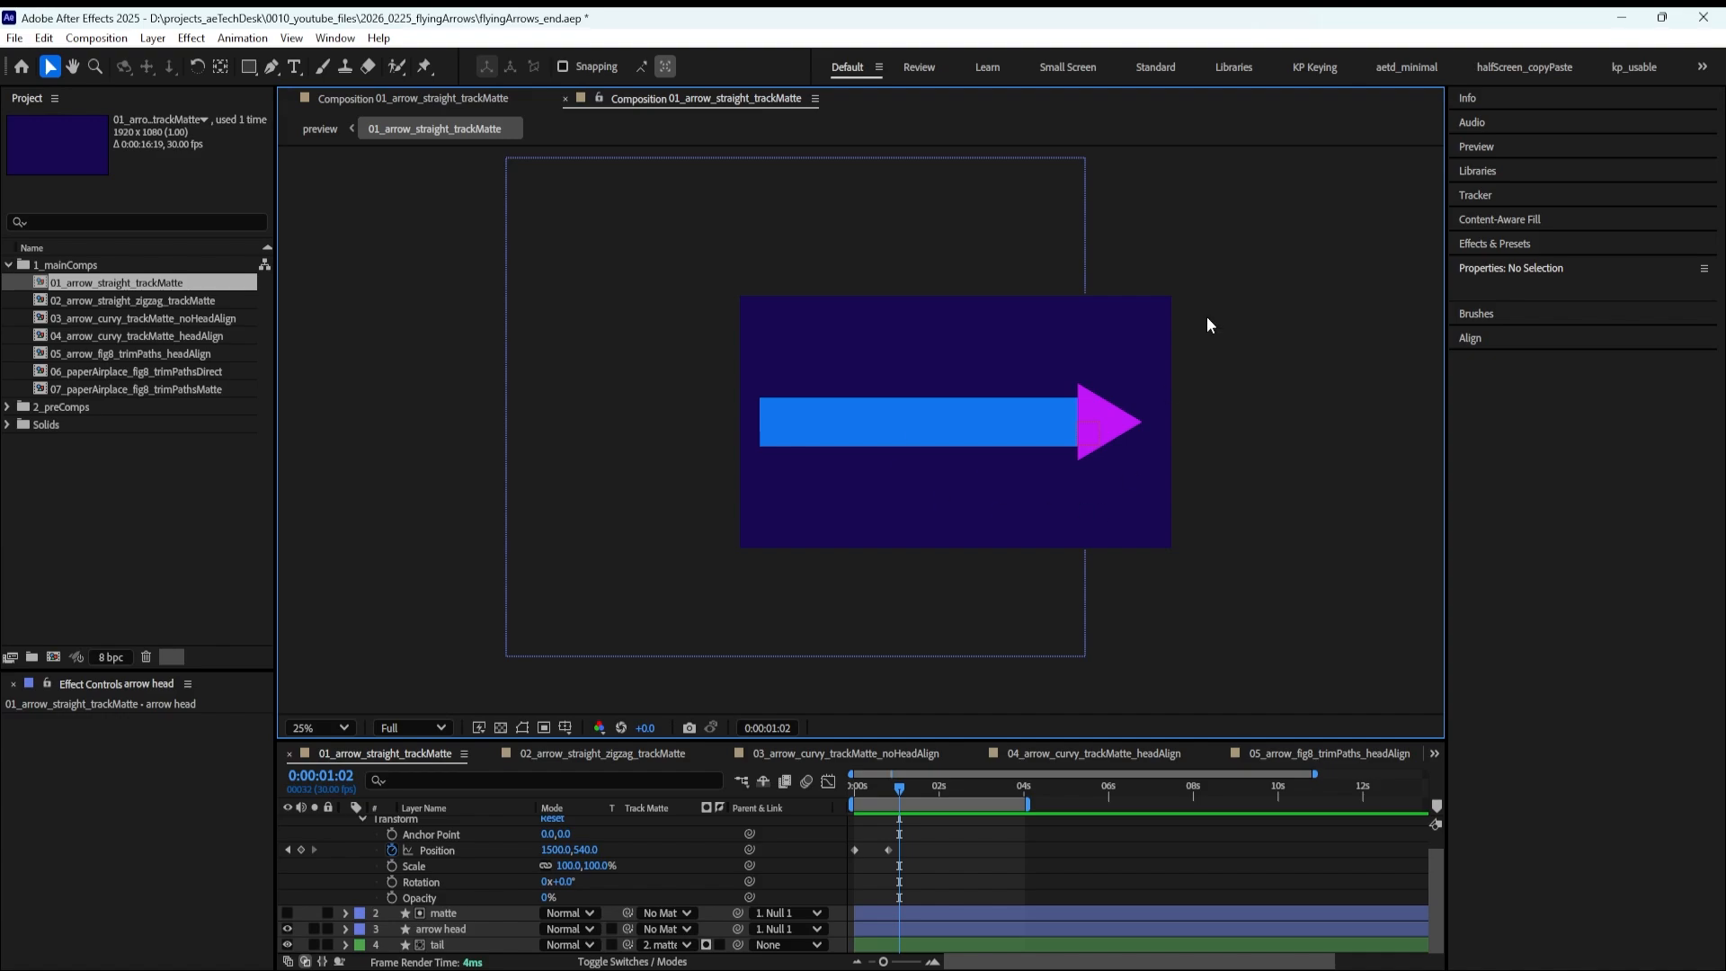
click(476, 913)
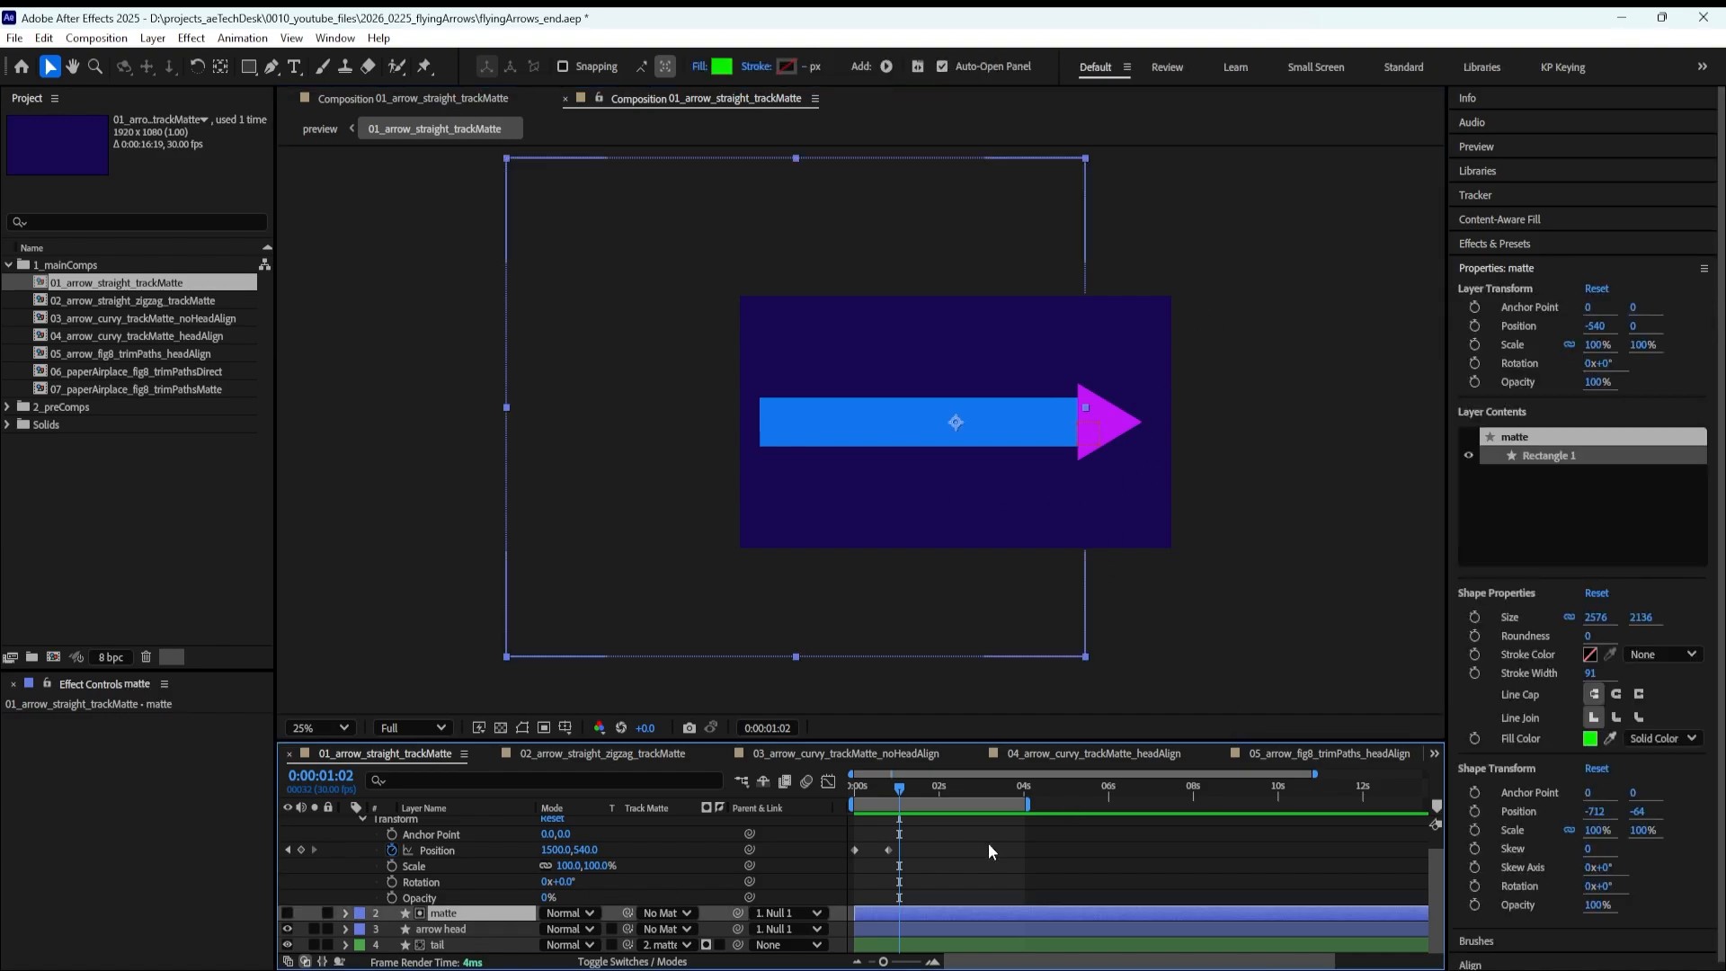
With no layer selected, add a polygon shape layer at the default full-frame size, and return to the Selection tool
drag(248, 66, 326, 132)
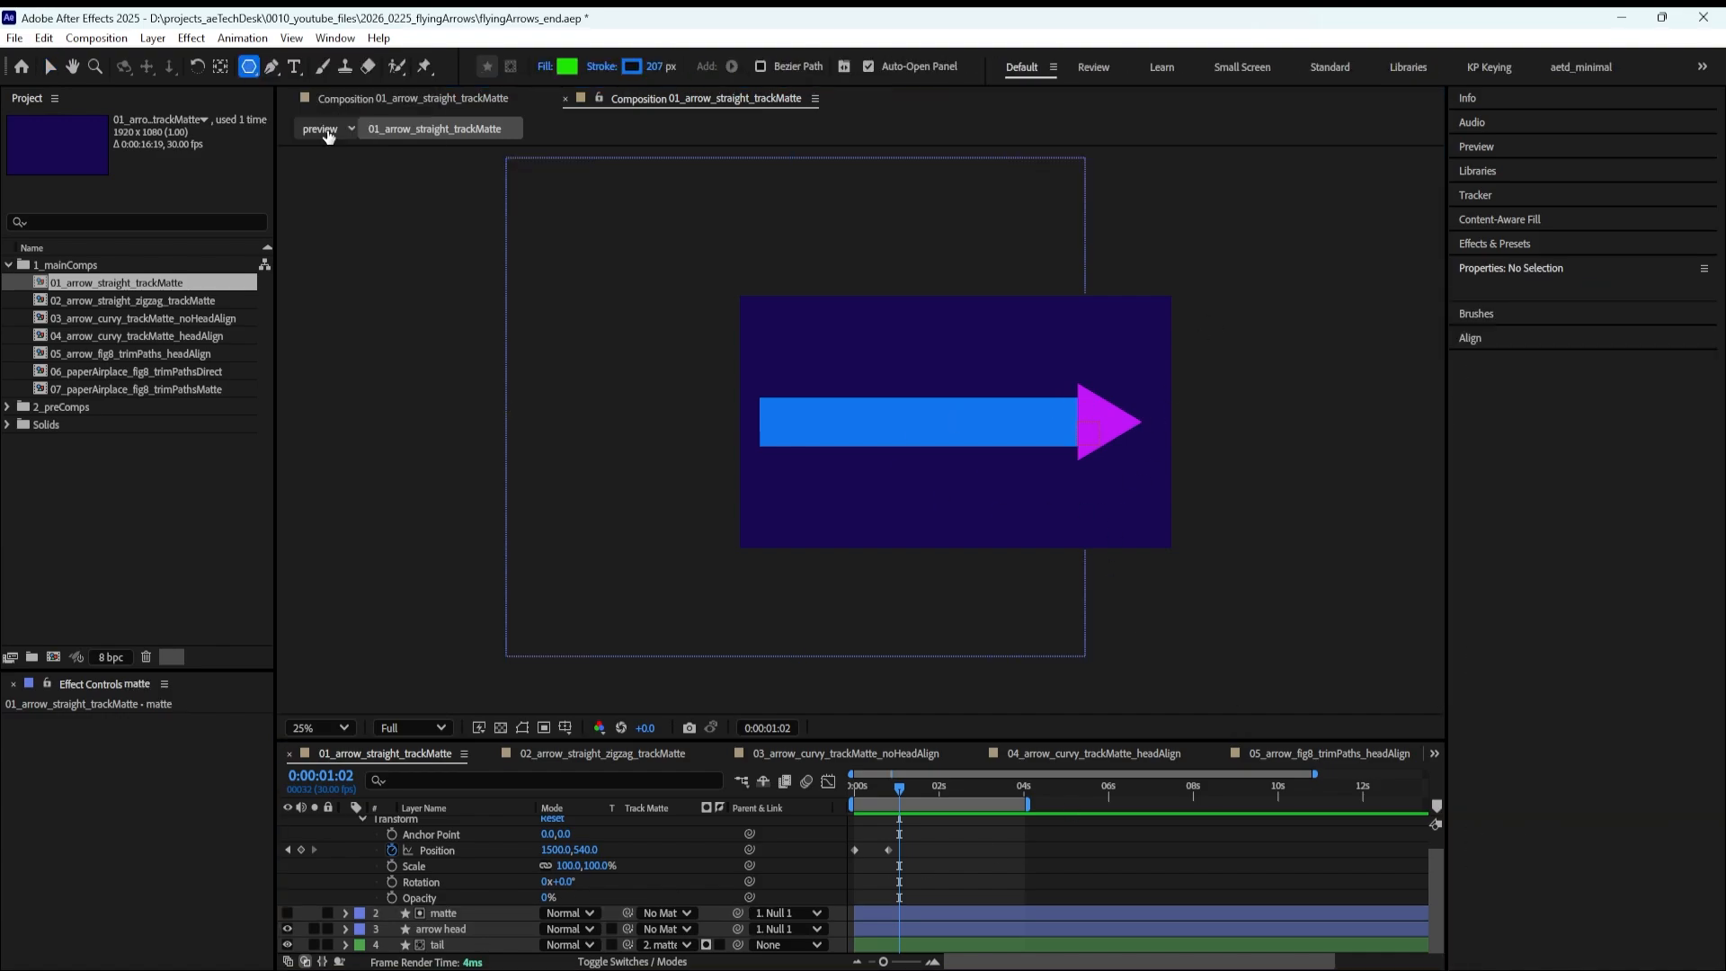
double_click(248, 66)
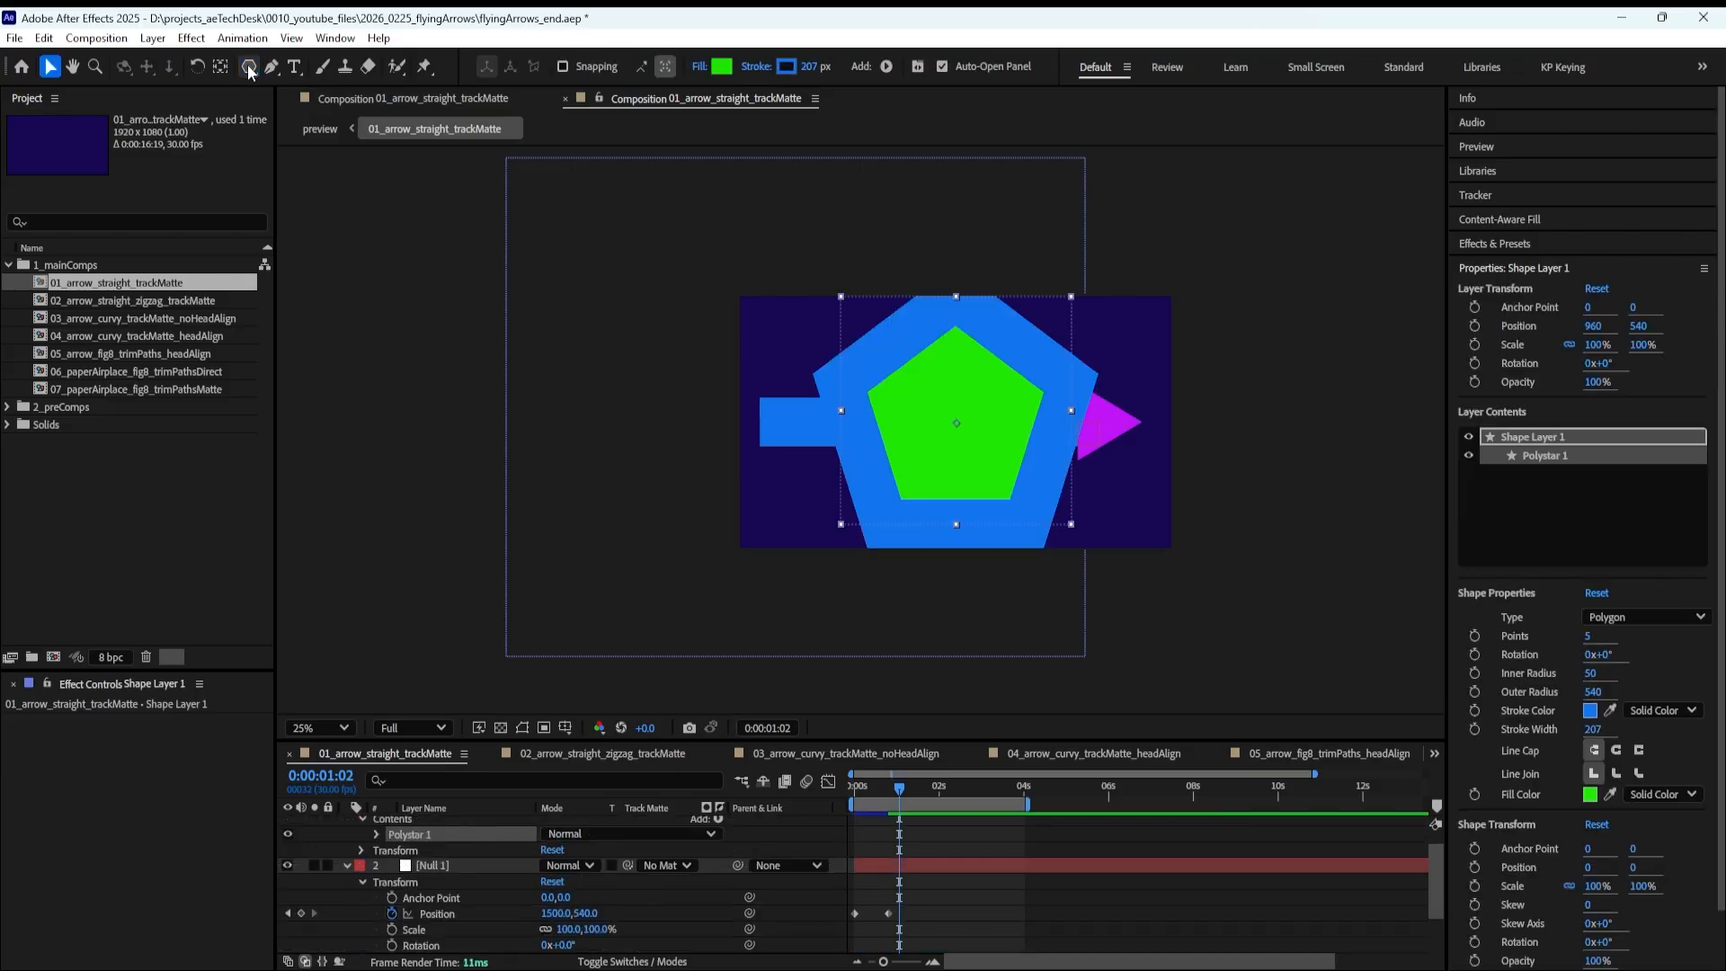
key(v)
scroll(481, 863, up, 1)
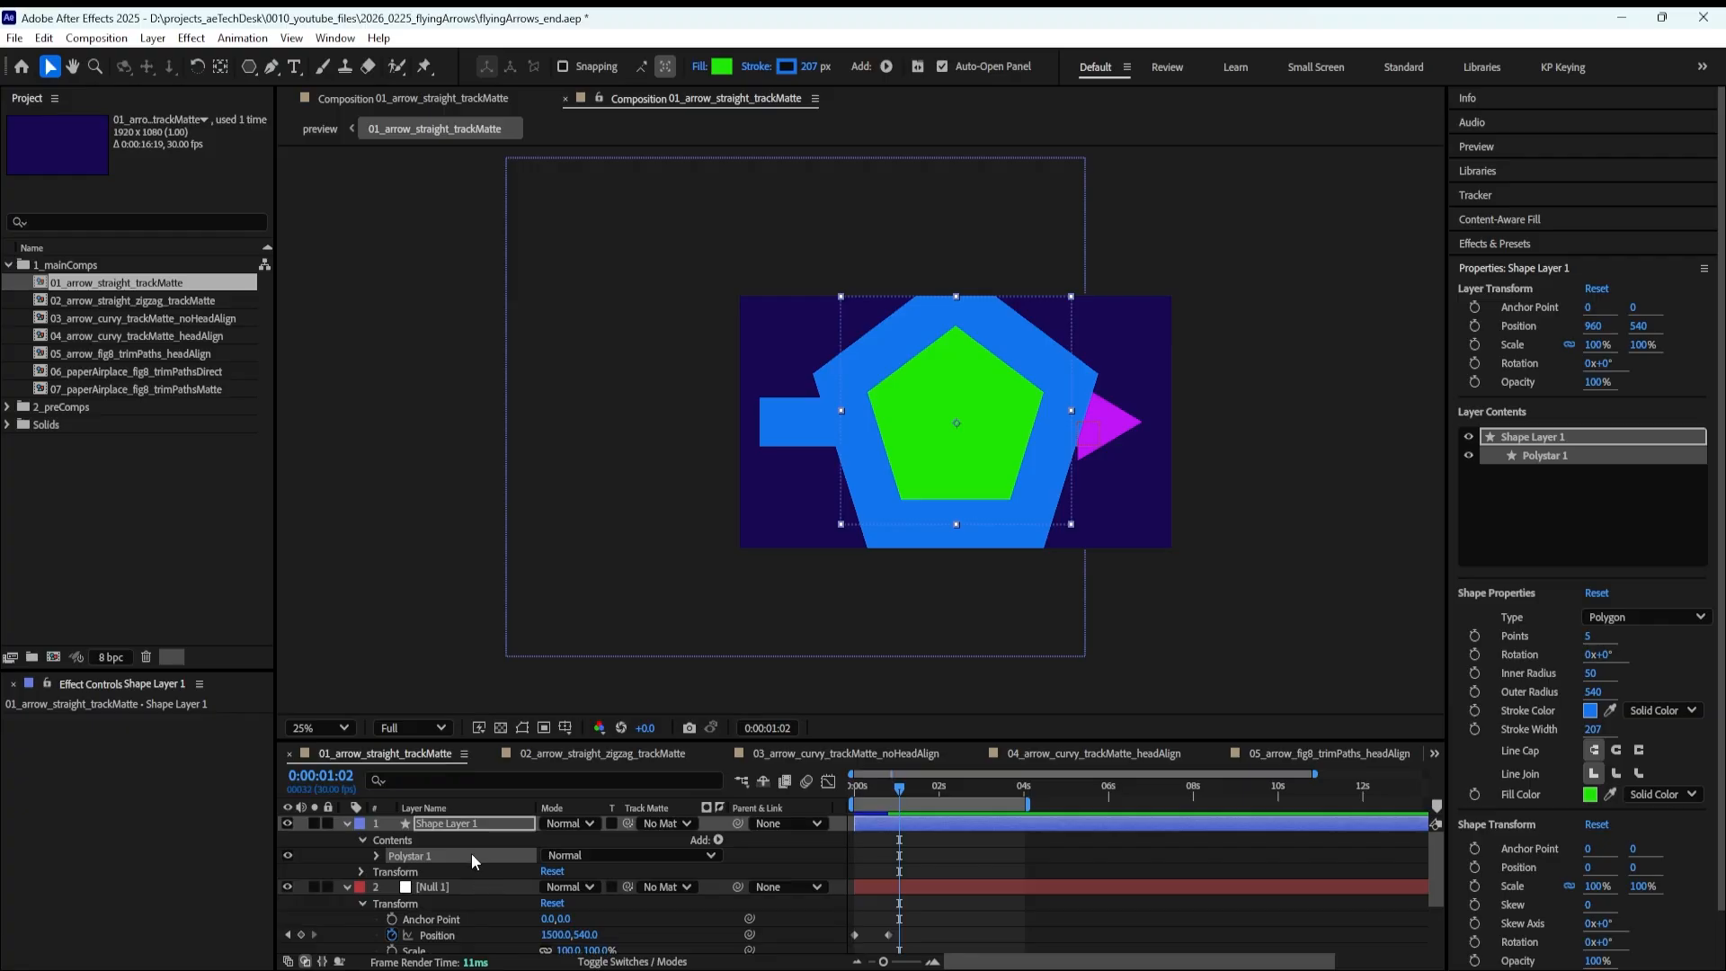
Solo the new polygon layer, collapse Null 1, and reveal the polygon's path properties
click(312, 822)
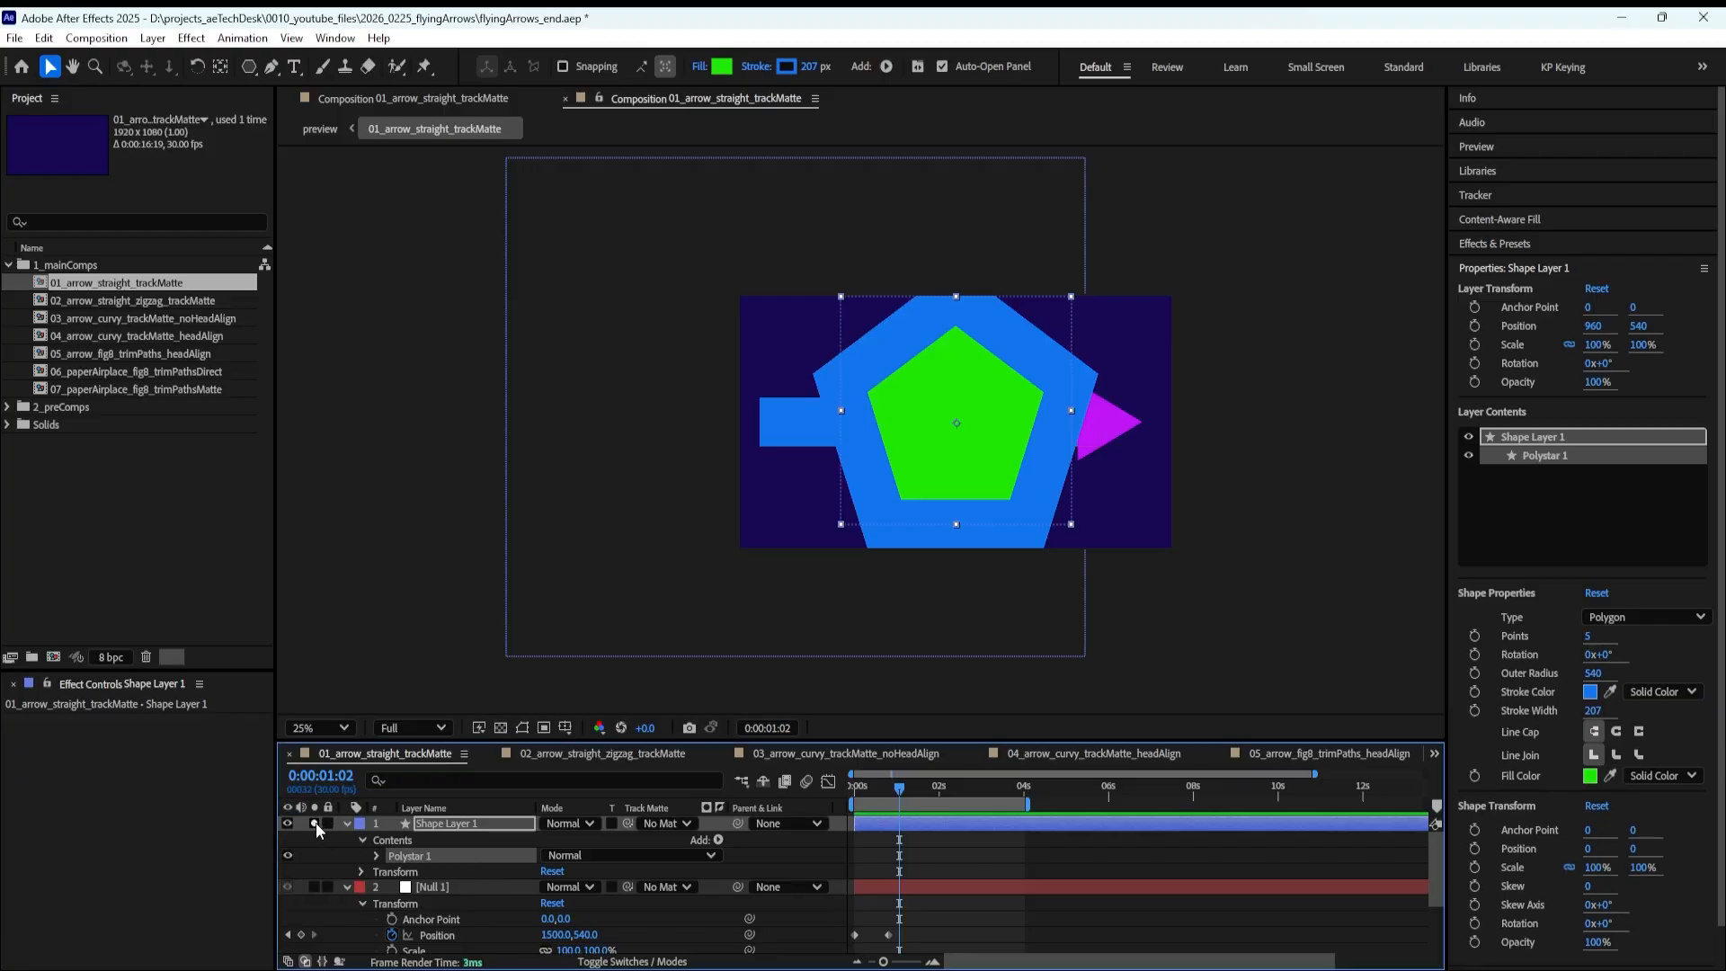
click(345, 887)
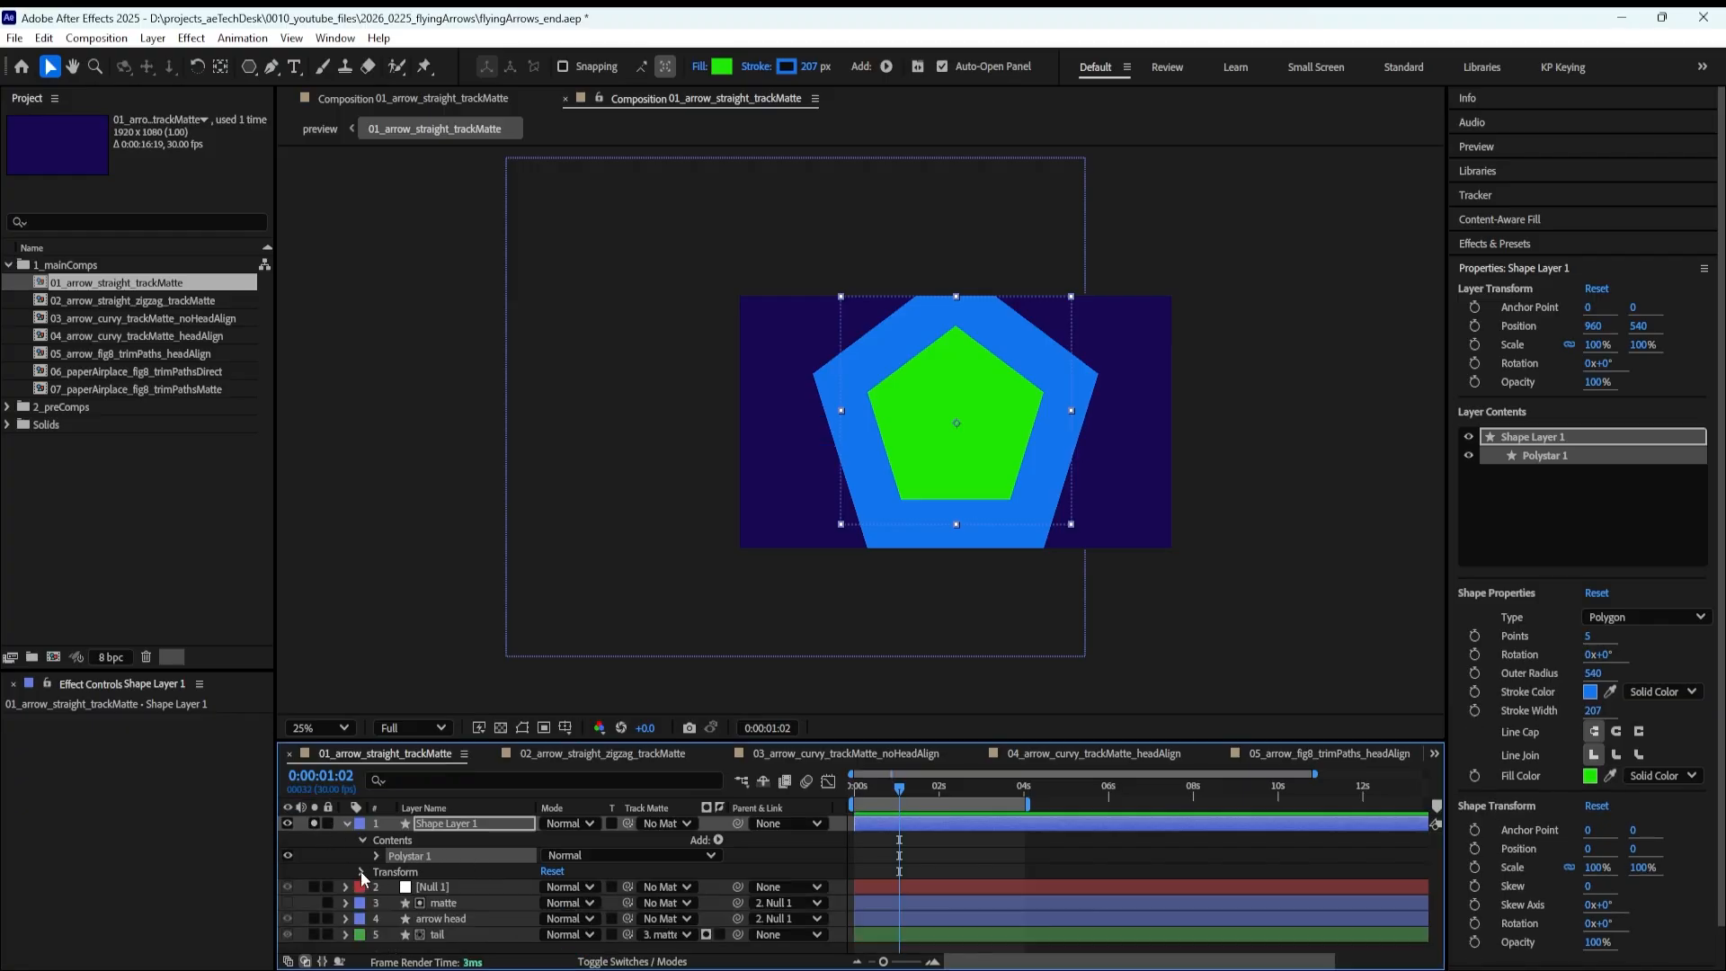
click(376, 854)
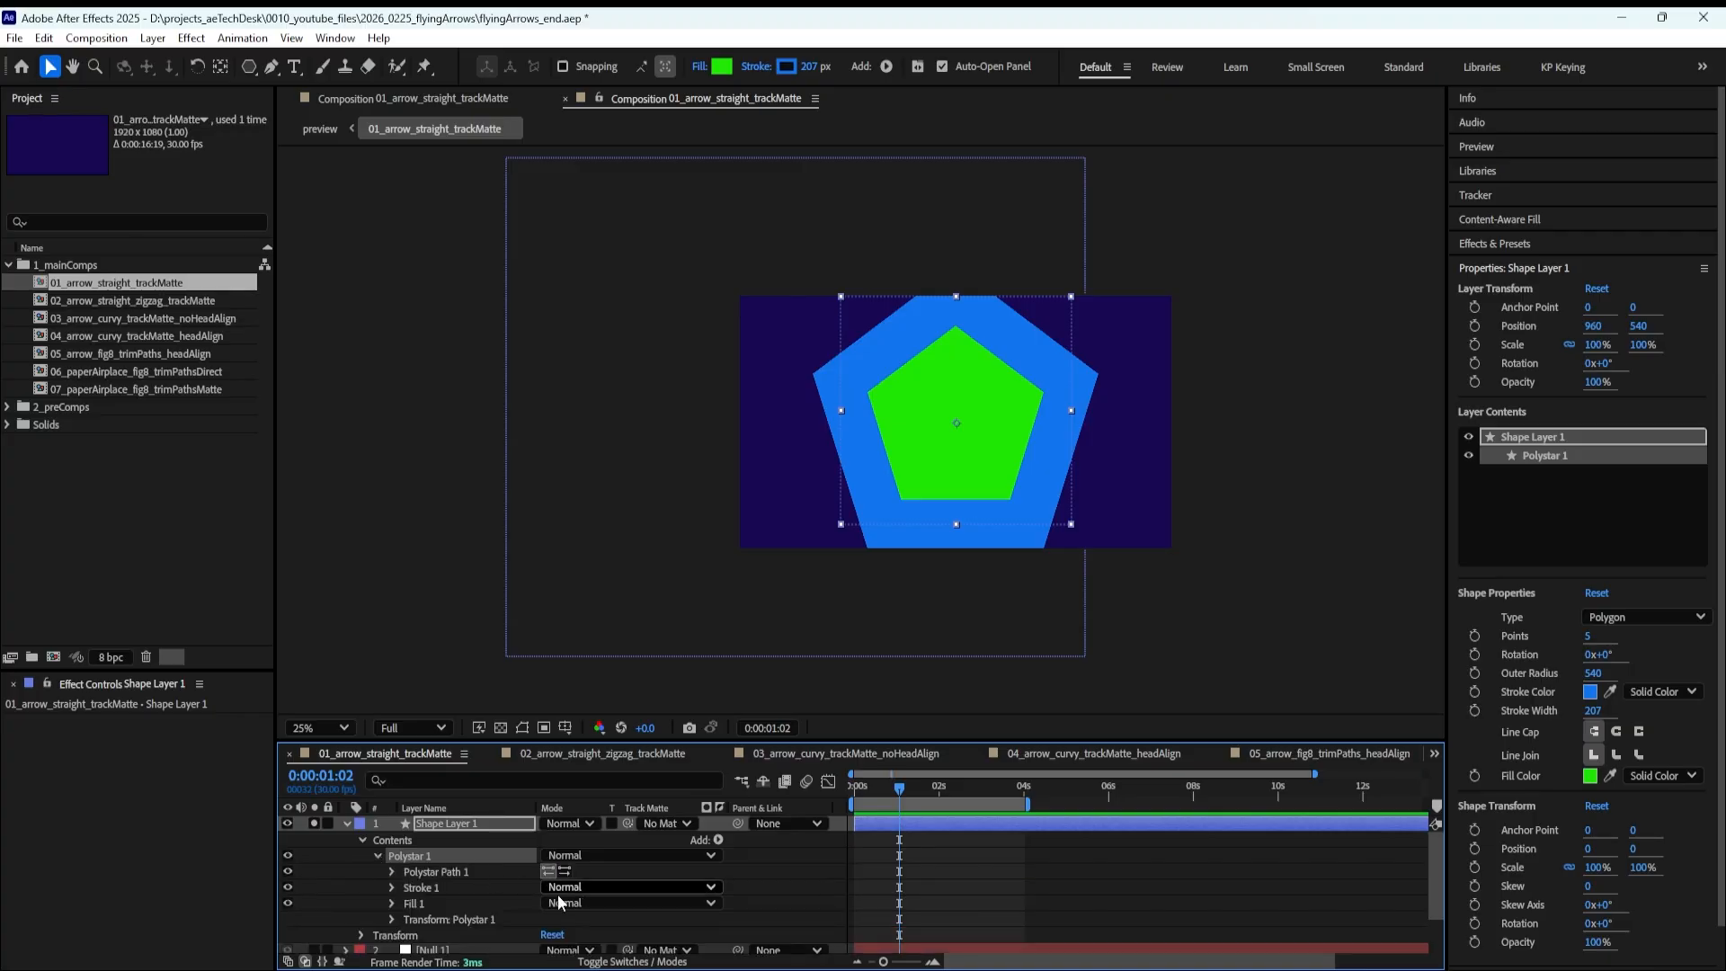
click(391, 871)
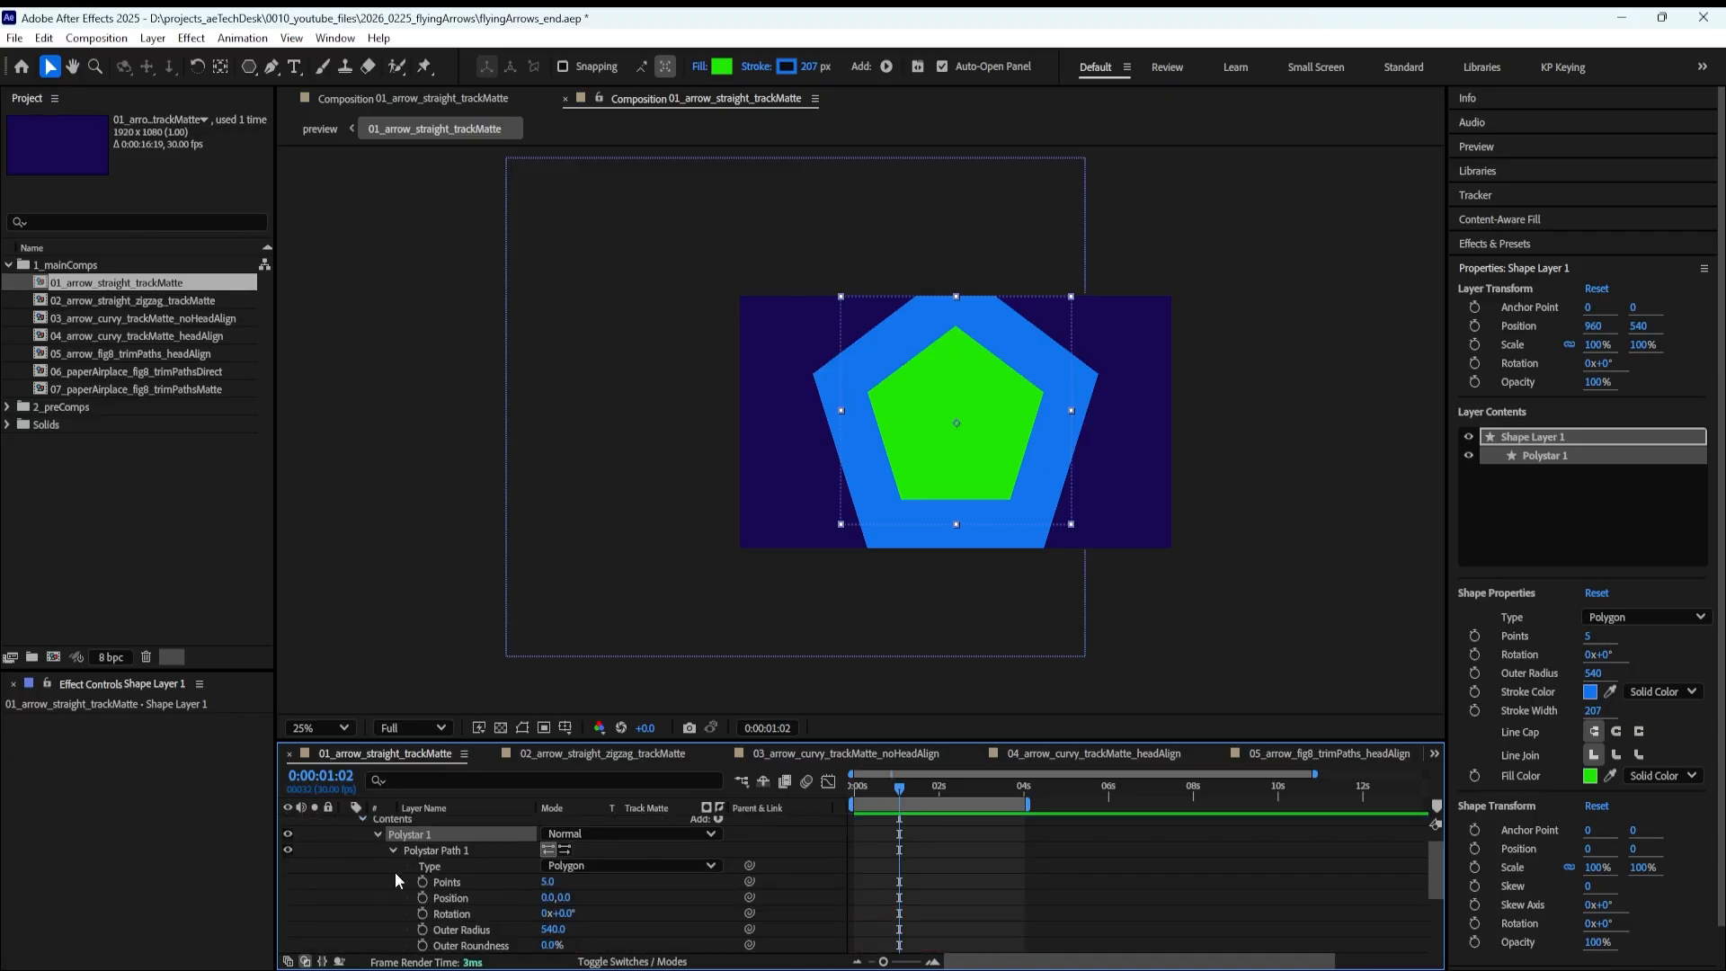
click(430, 850)
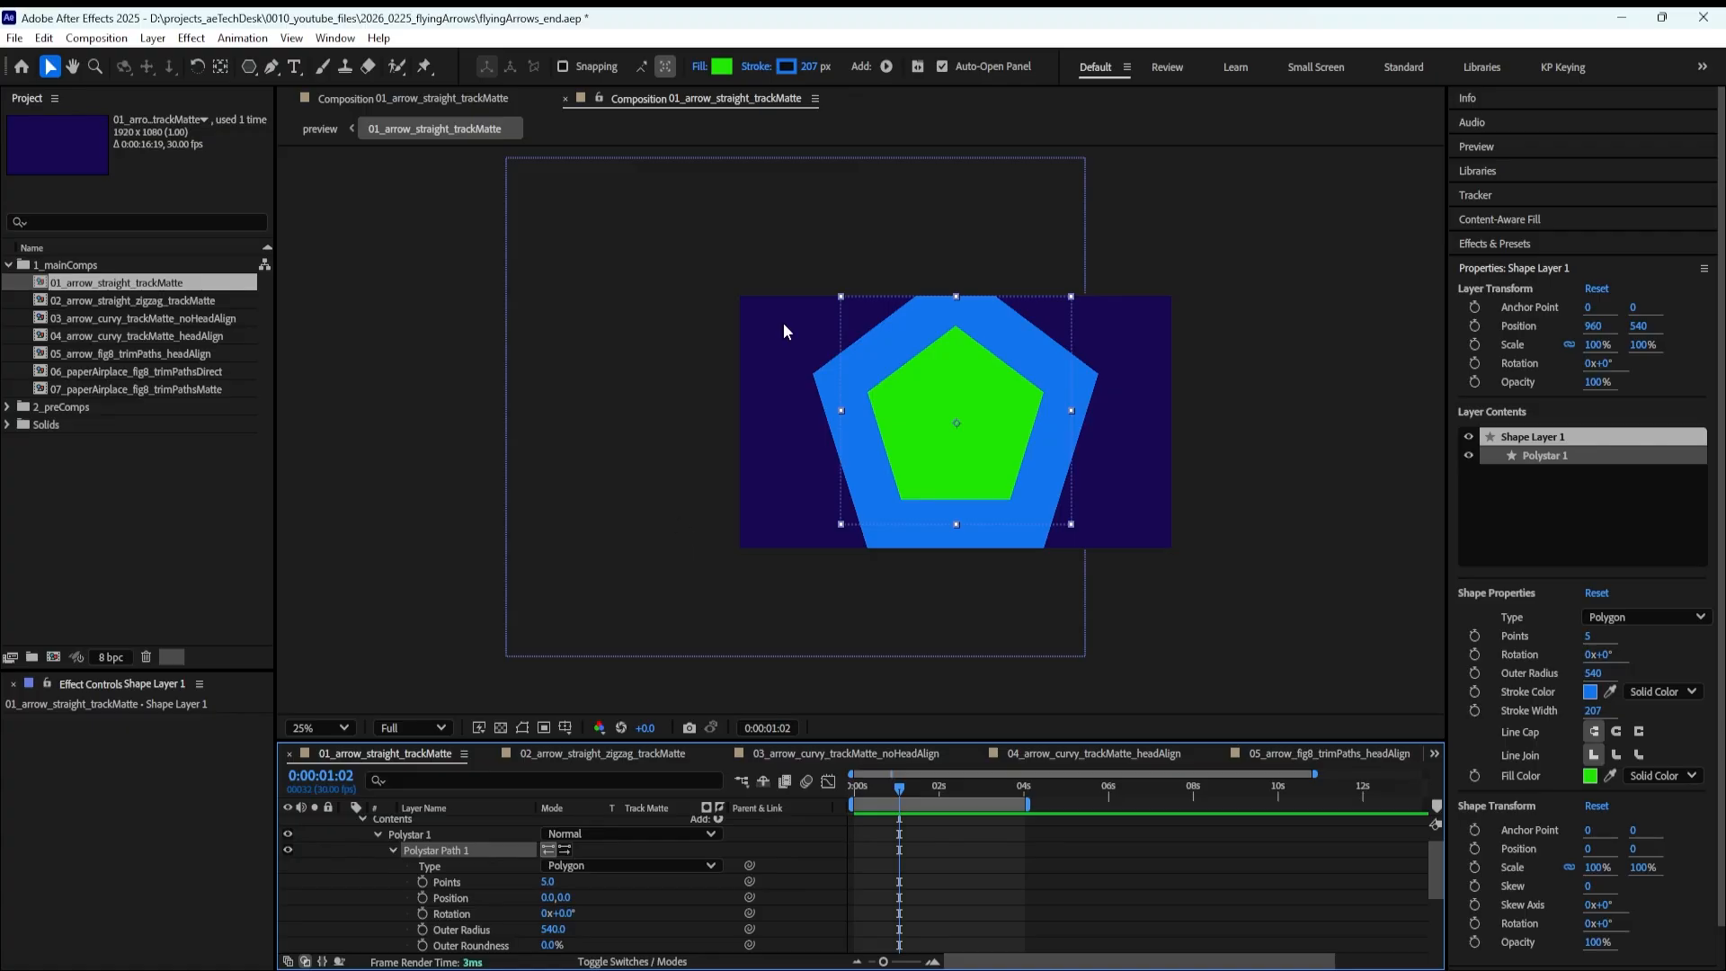
Remove the polygon's stroke by setting its stroke type to none
click(755, 66)
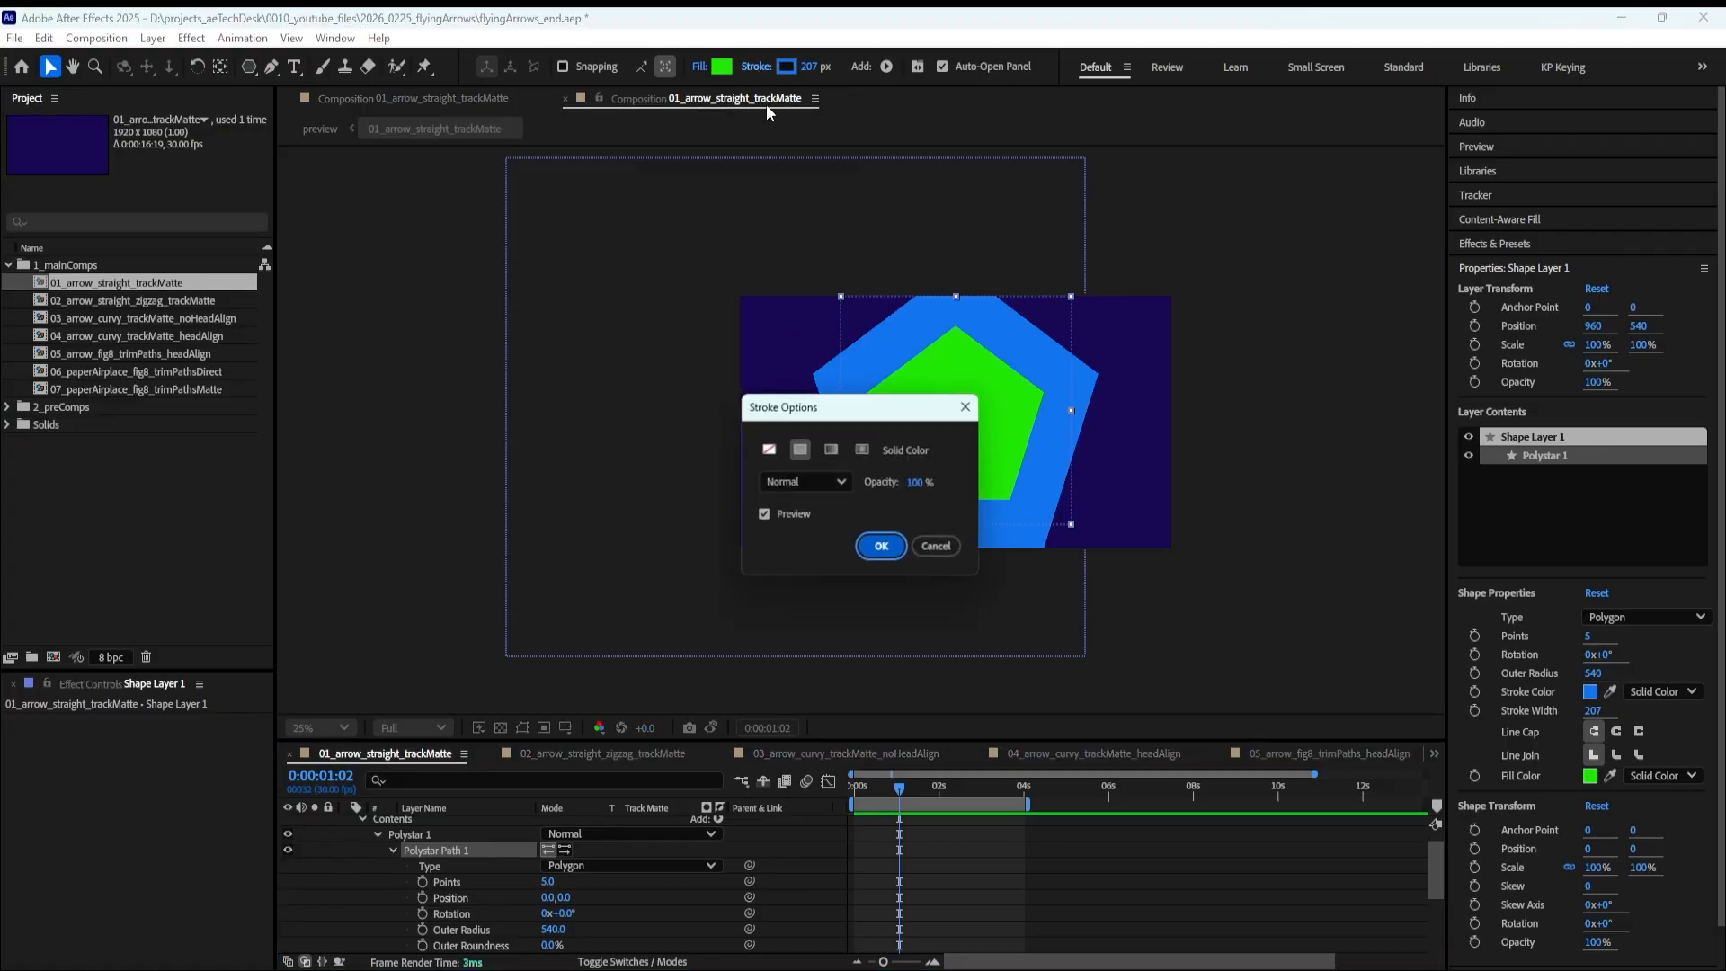
click(769, 449)
click(884, 547)
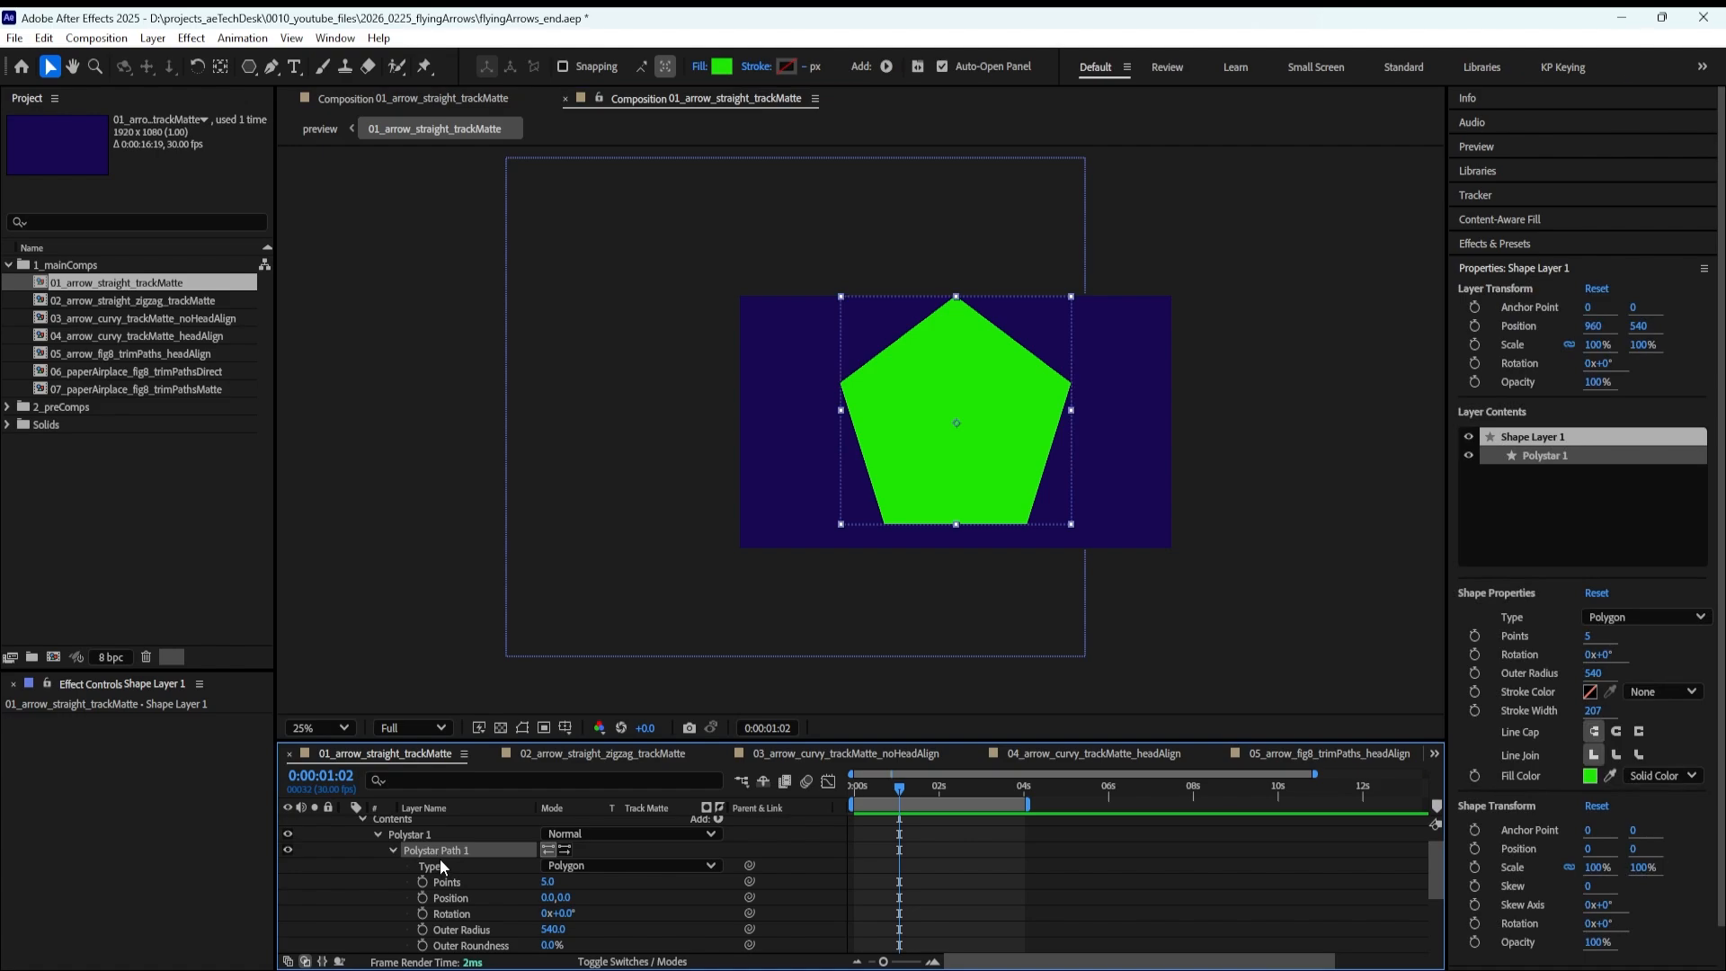
click(867, 874)
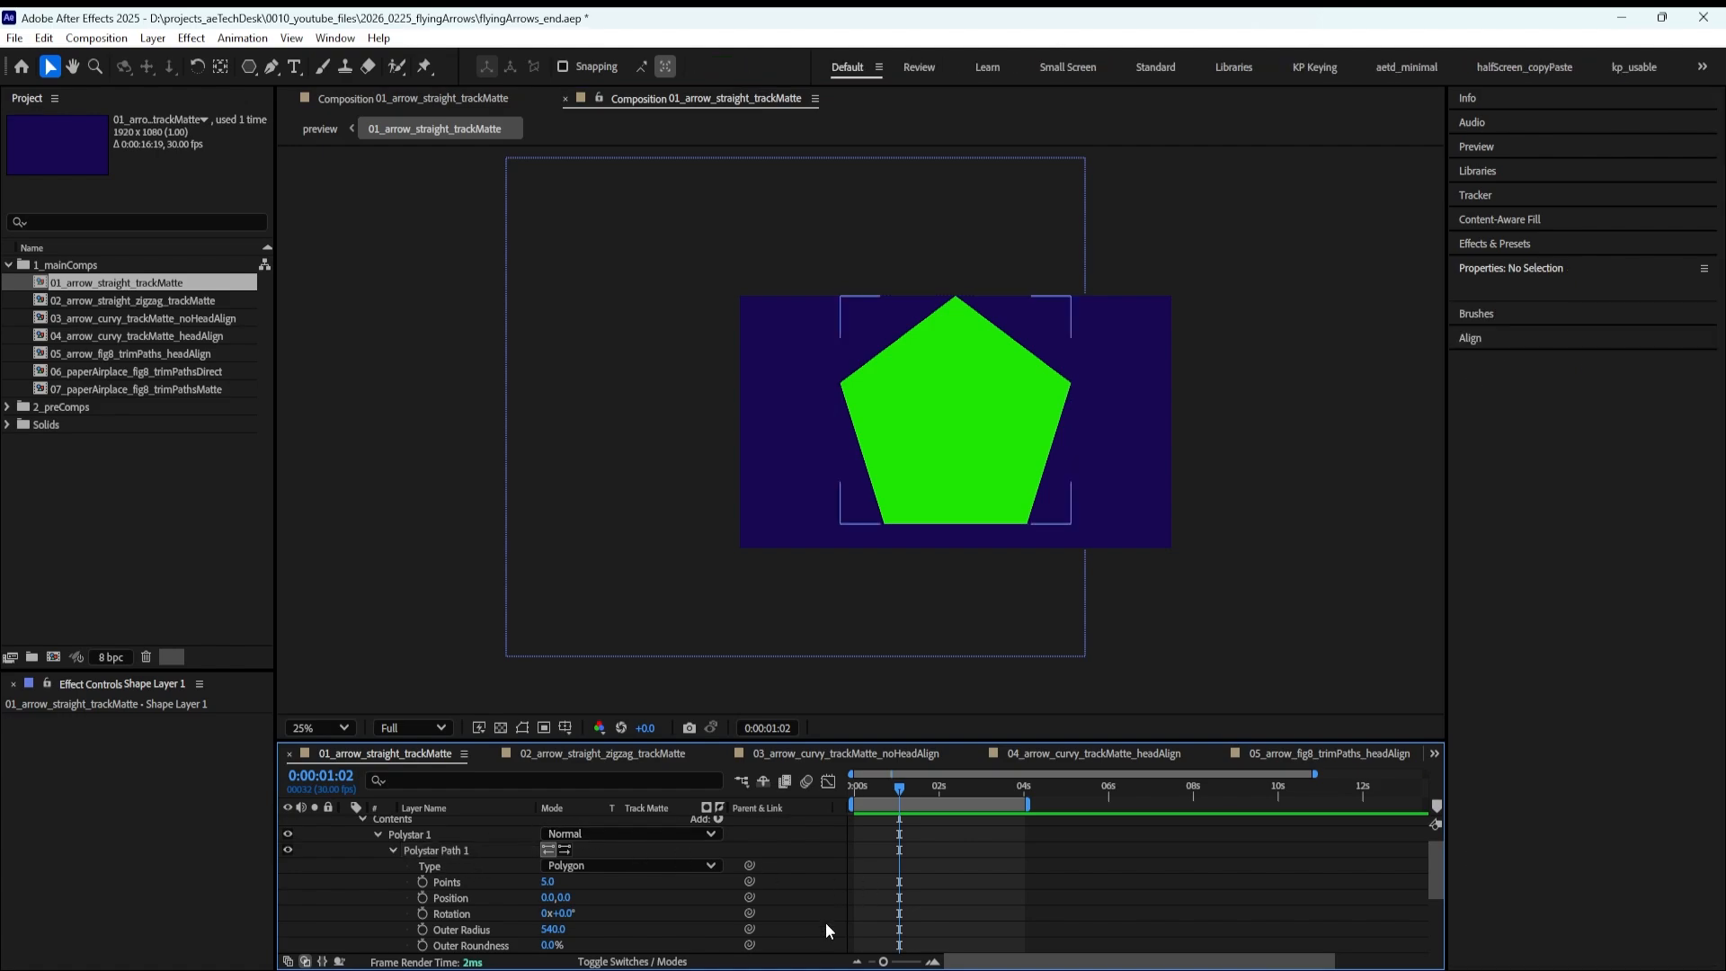
Set the polygon's number of points to 3 to make it a triangle
click(528, 881)
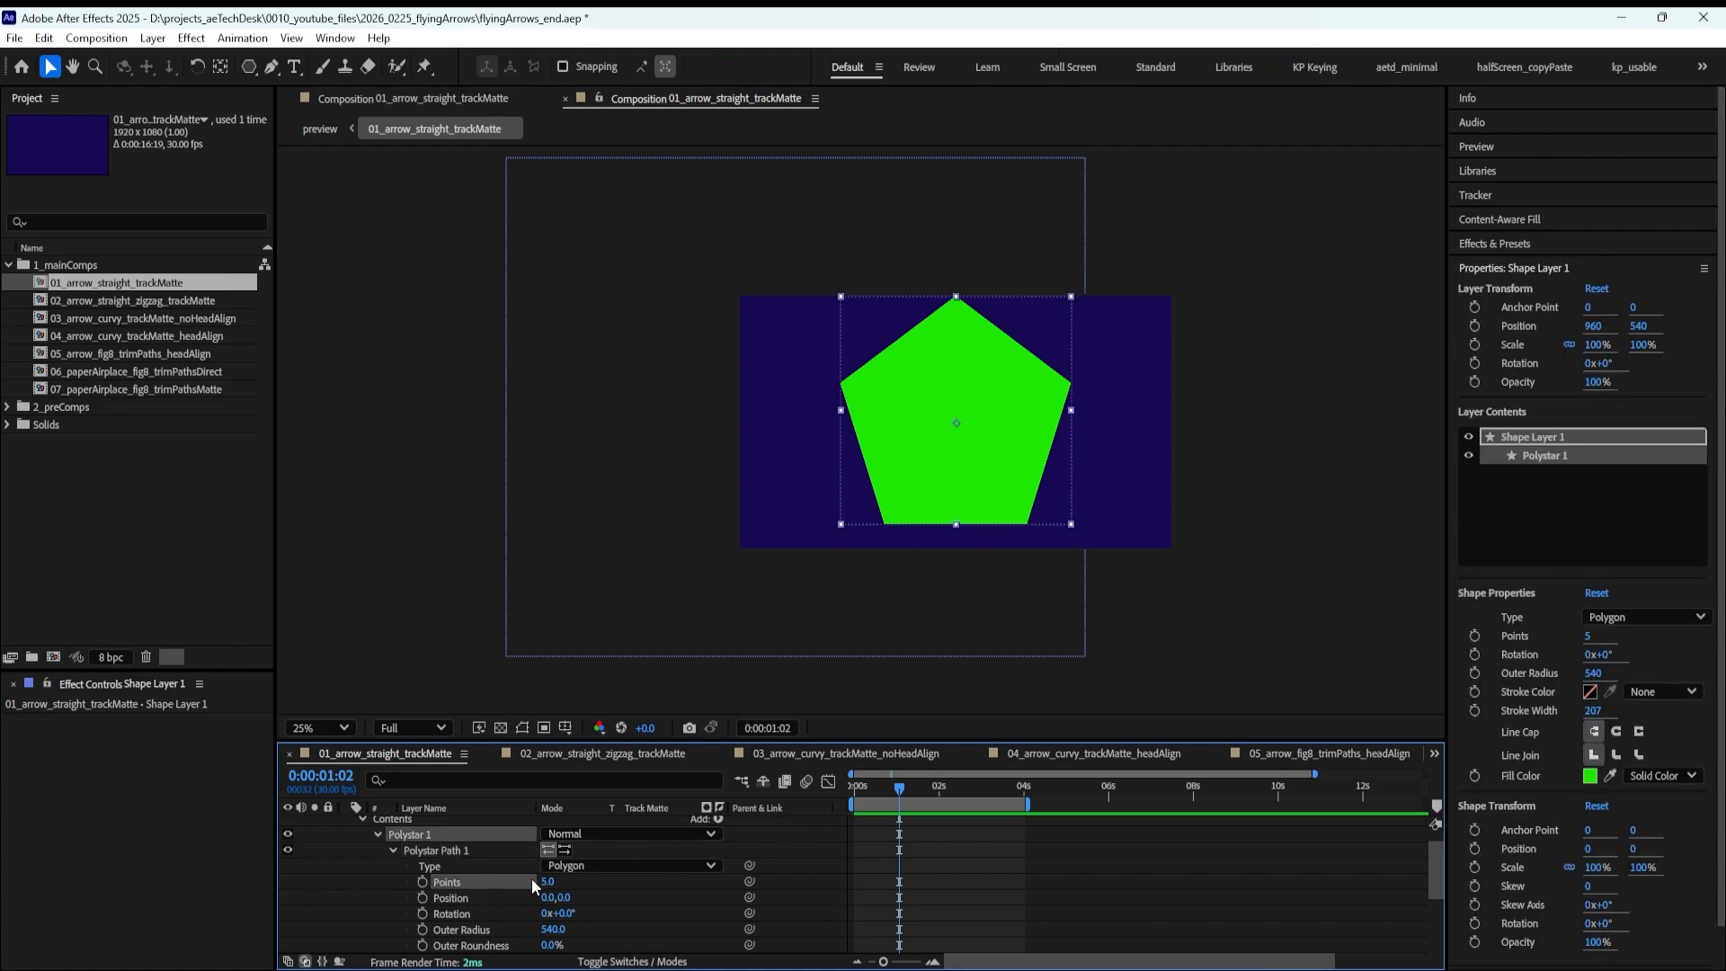
click(548, 882)
text(3)
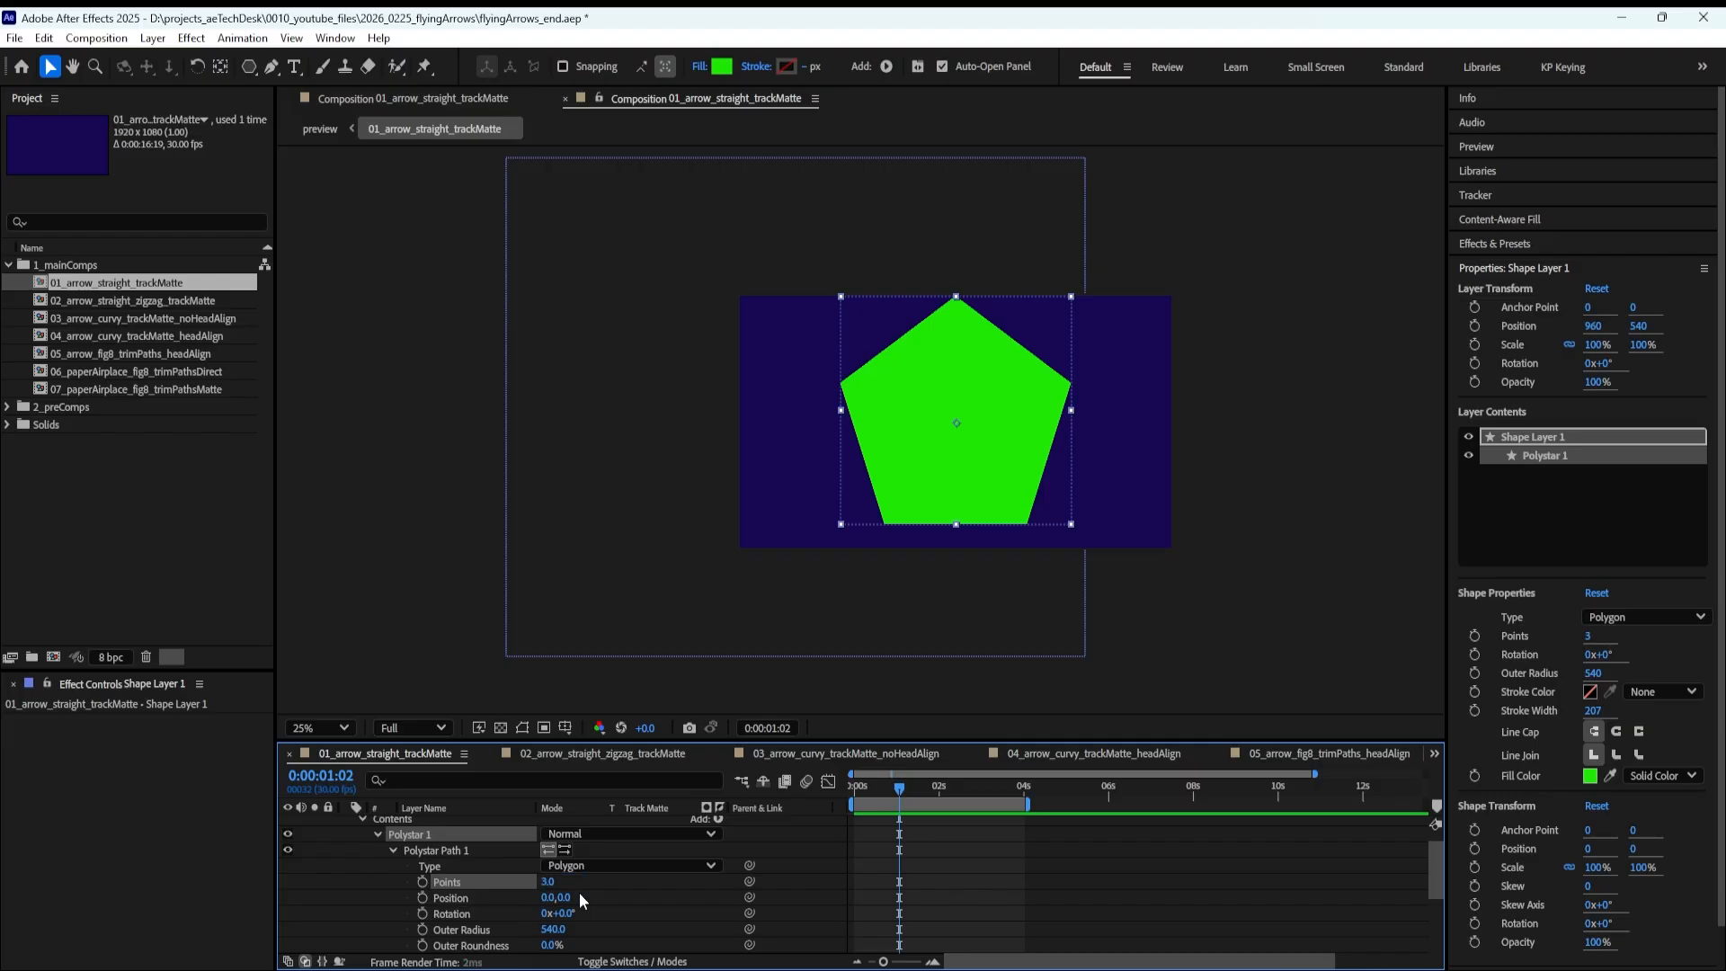
key(Return)
click(935, 902)
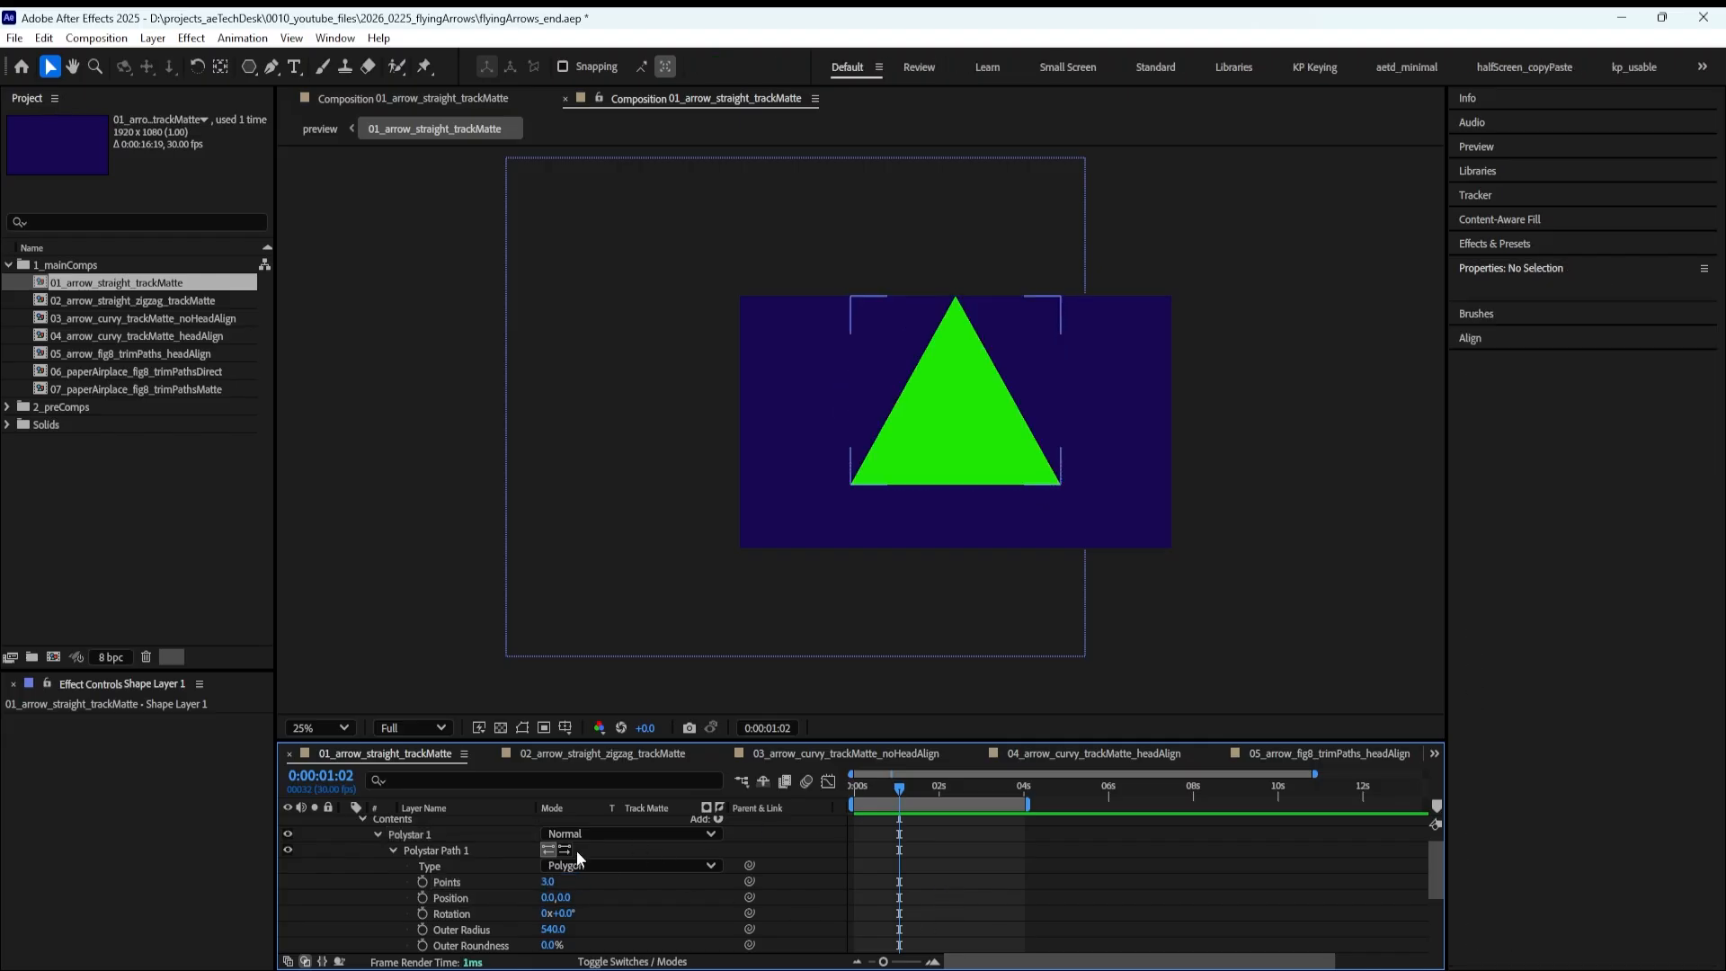
Set the triangle's Outer Roundness to -13% to curve its sides slightly inward, and deselect it
scroll(476, 888, down, 5)
scroll(461, 904, up, 3)
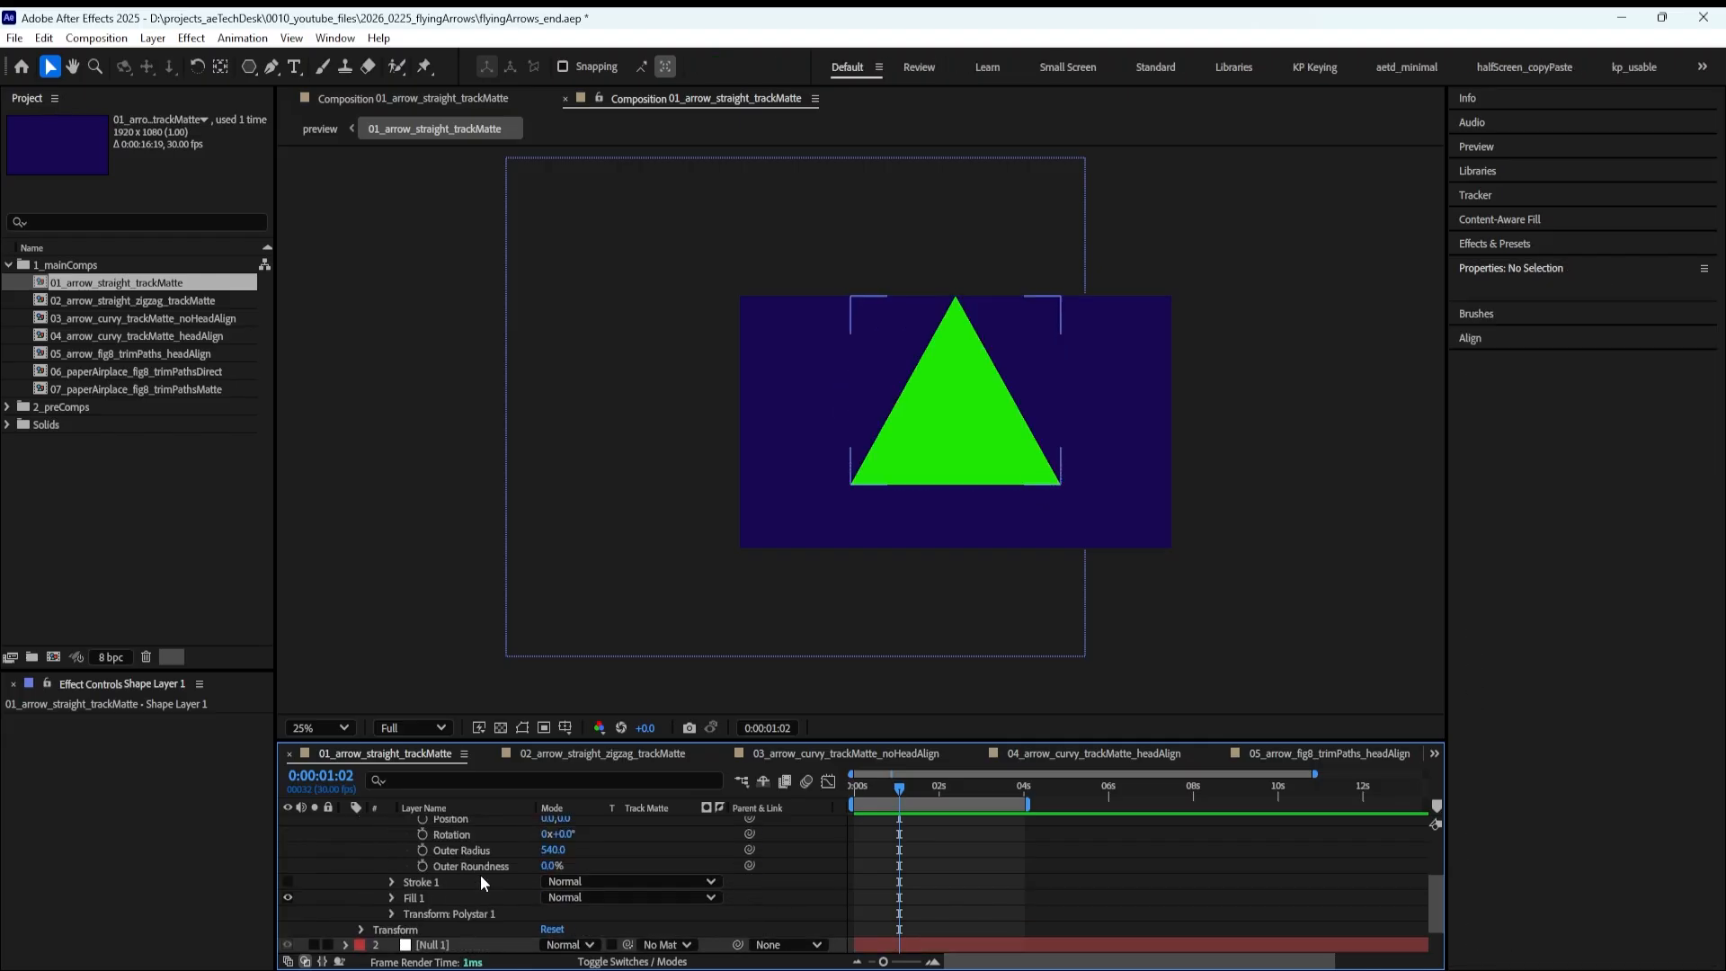
scroll(484, 849, up, 2)
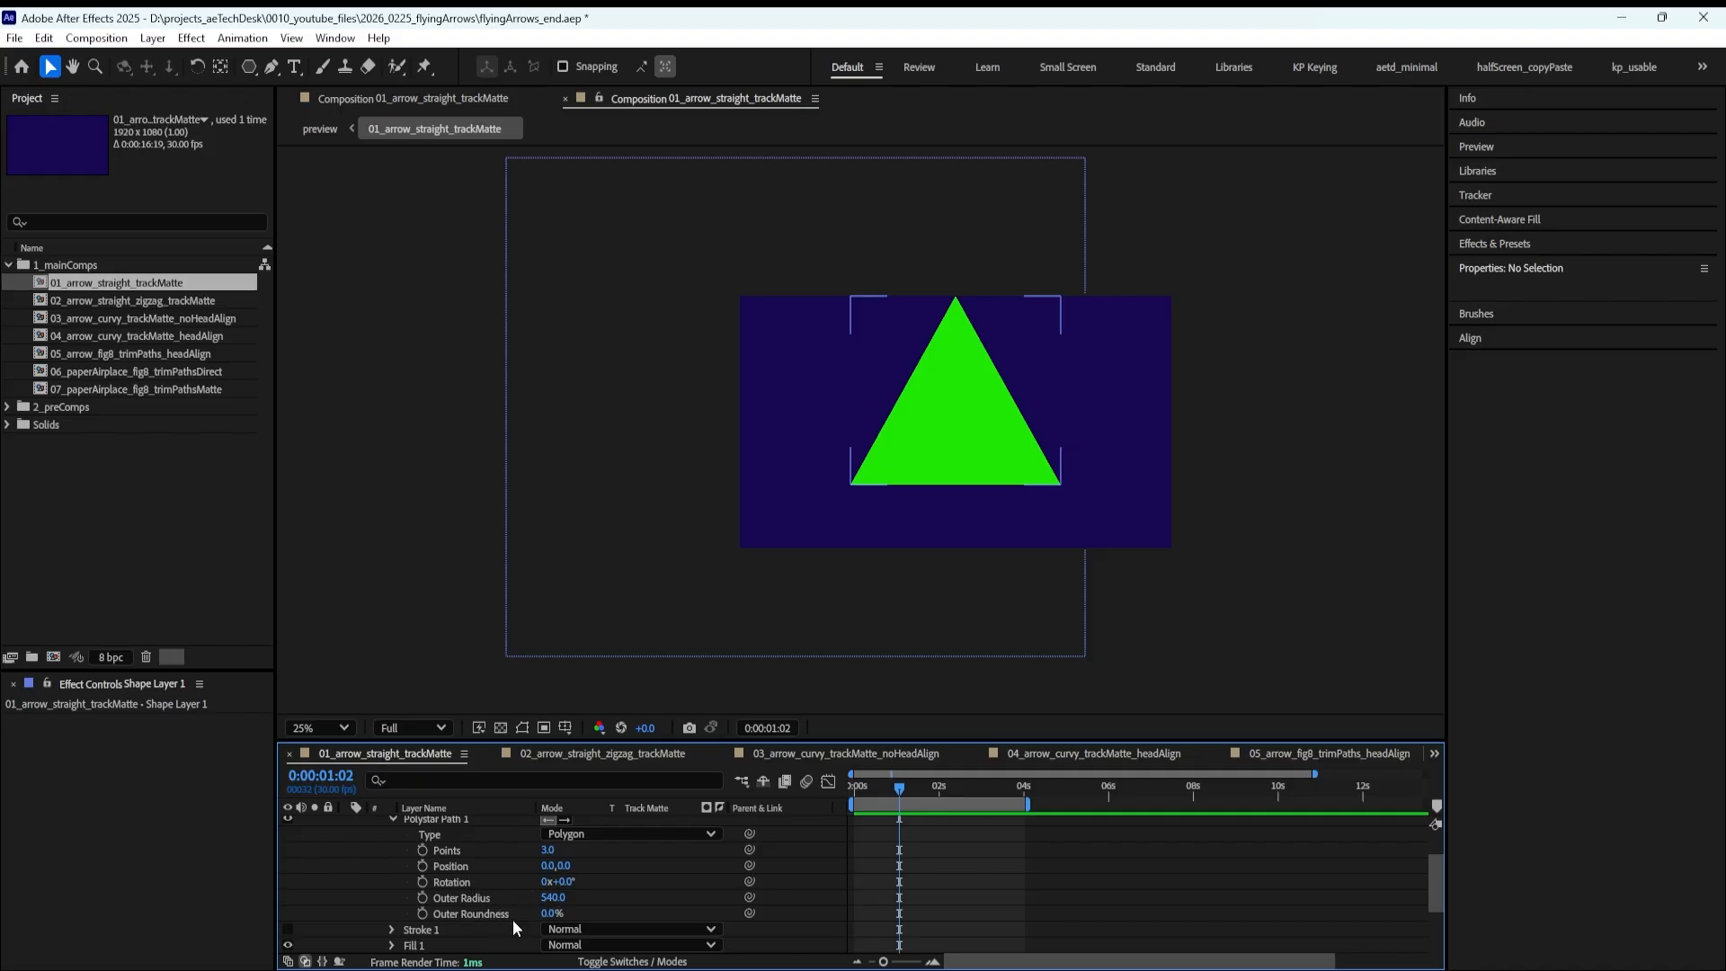
mouse_move(552, 915)
mouse_down()
mouse_move(584, 903)
mouse_move(513, 910)
mouse_move(529, 907)
mouse_up()
scroll(848, 881, up, 2)
scroll(849, 881, down, 2)
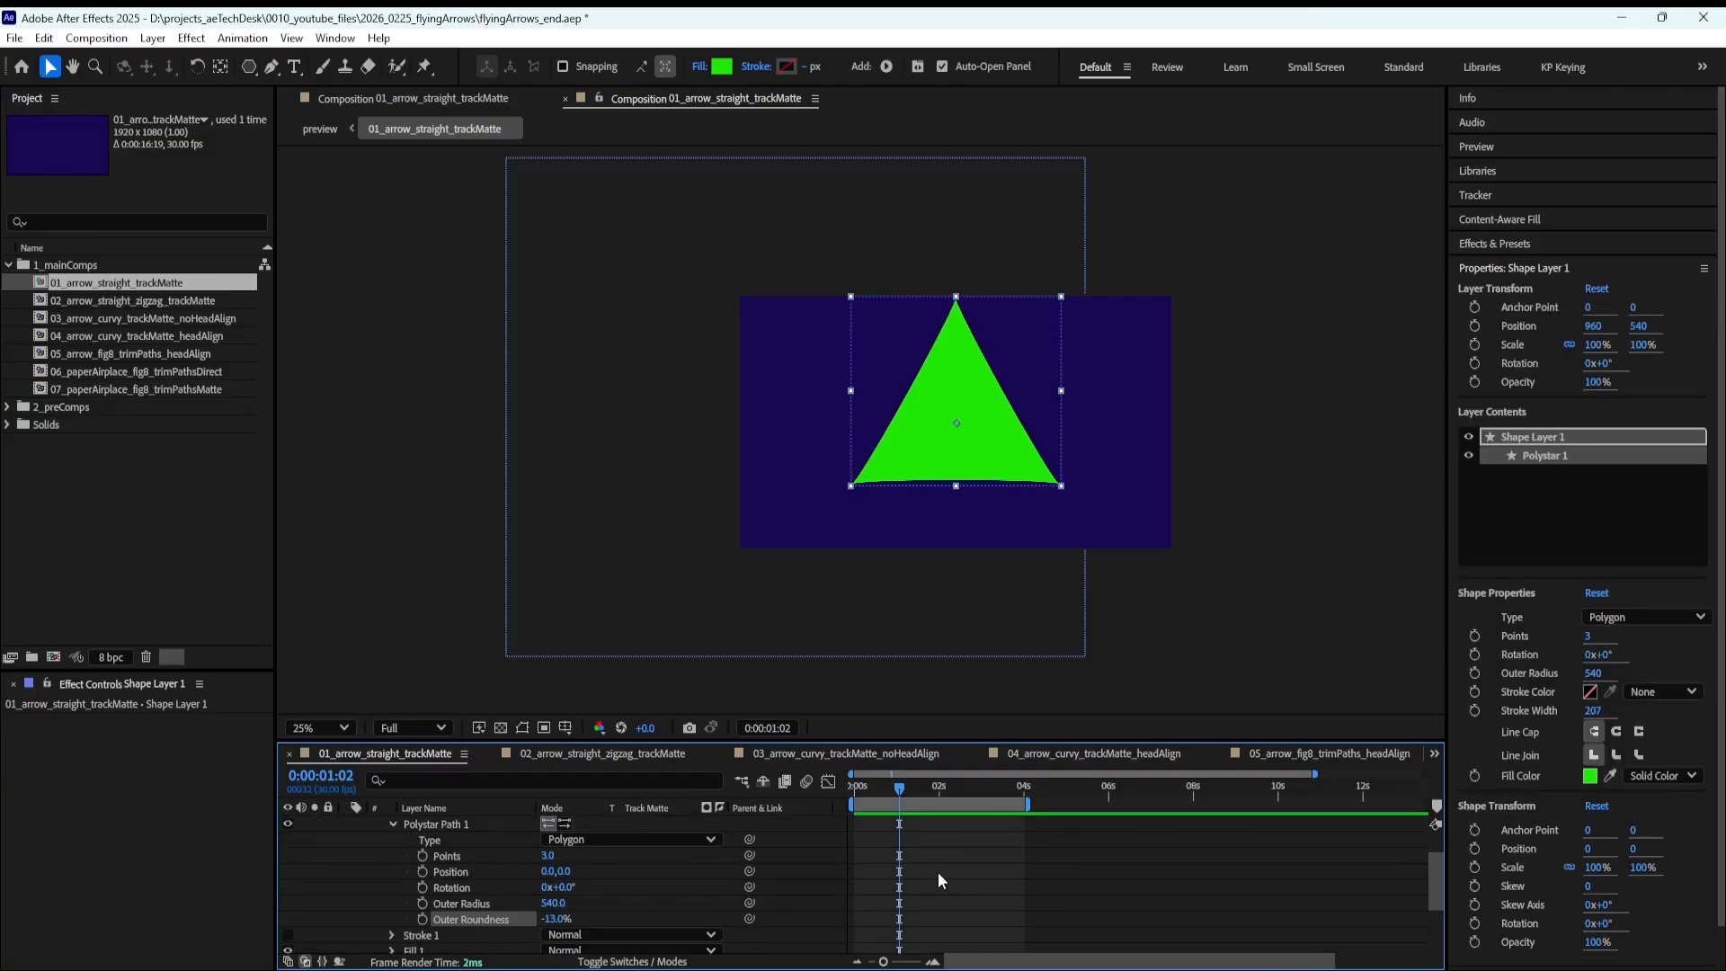
click(1005, 879)
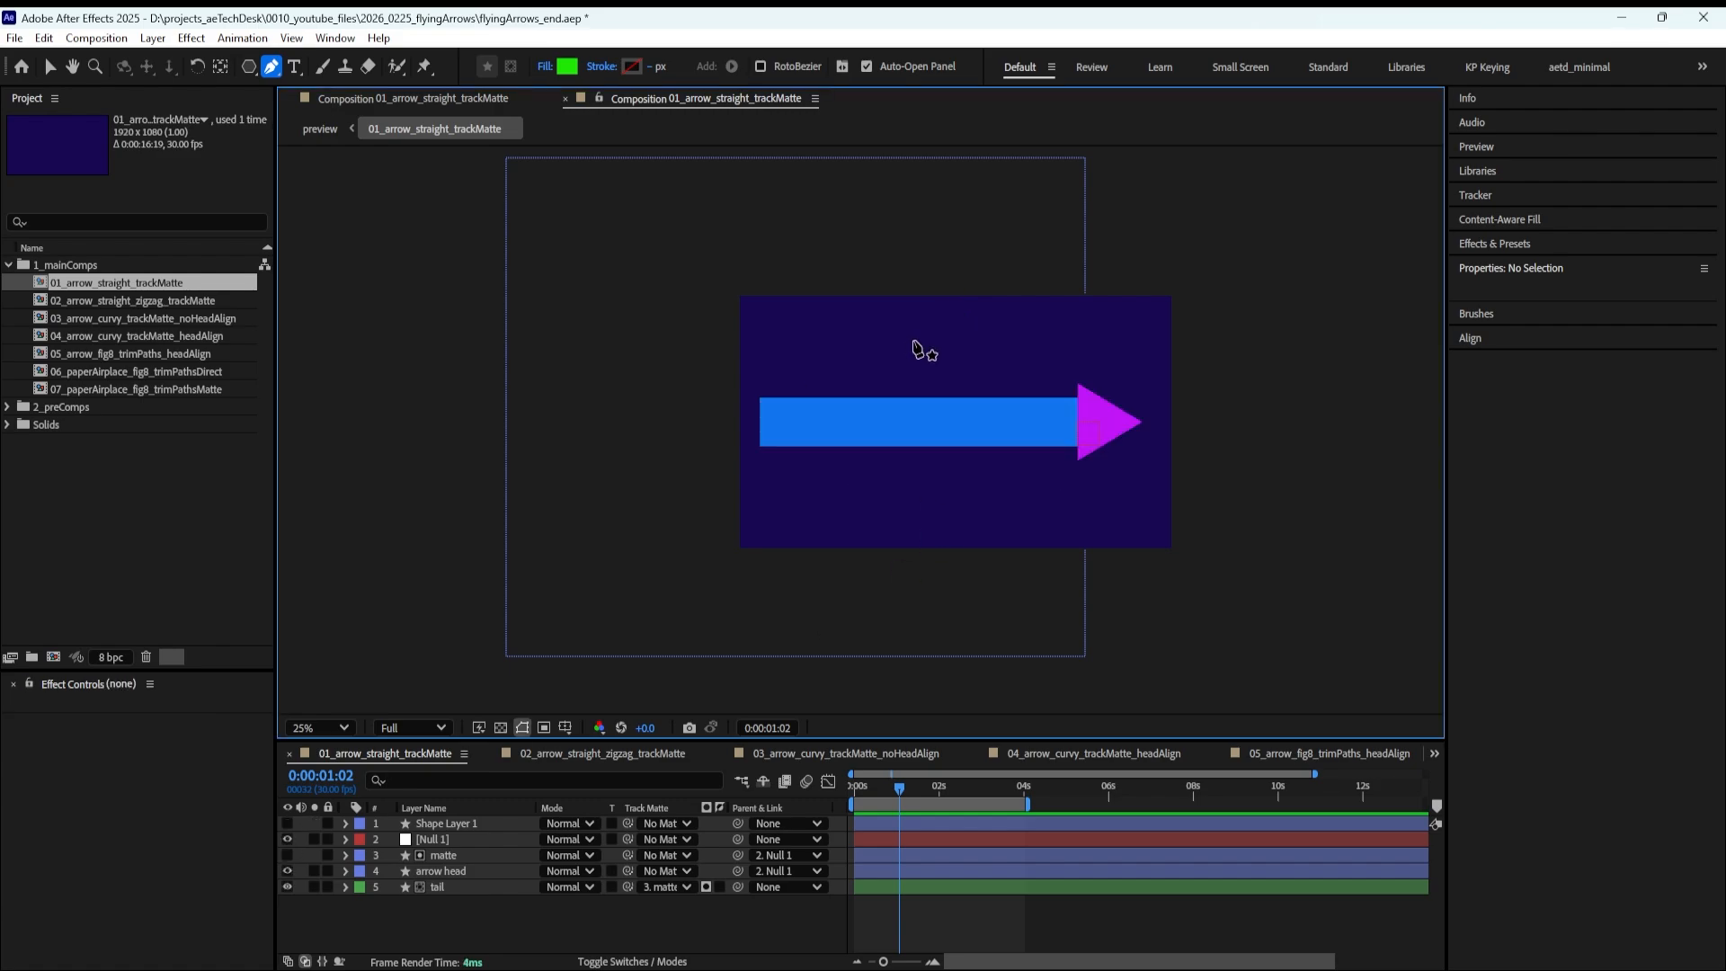
Draw a tall, narrow green triangle over the tail with the Pen tool, level its base and center its apex
click(917, 334)
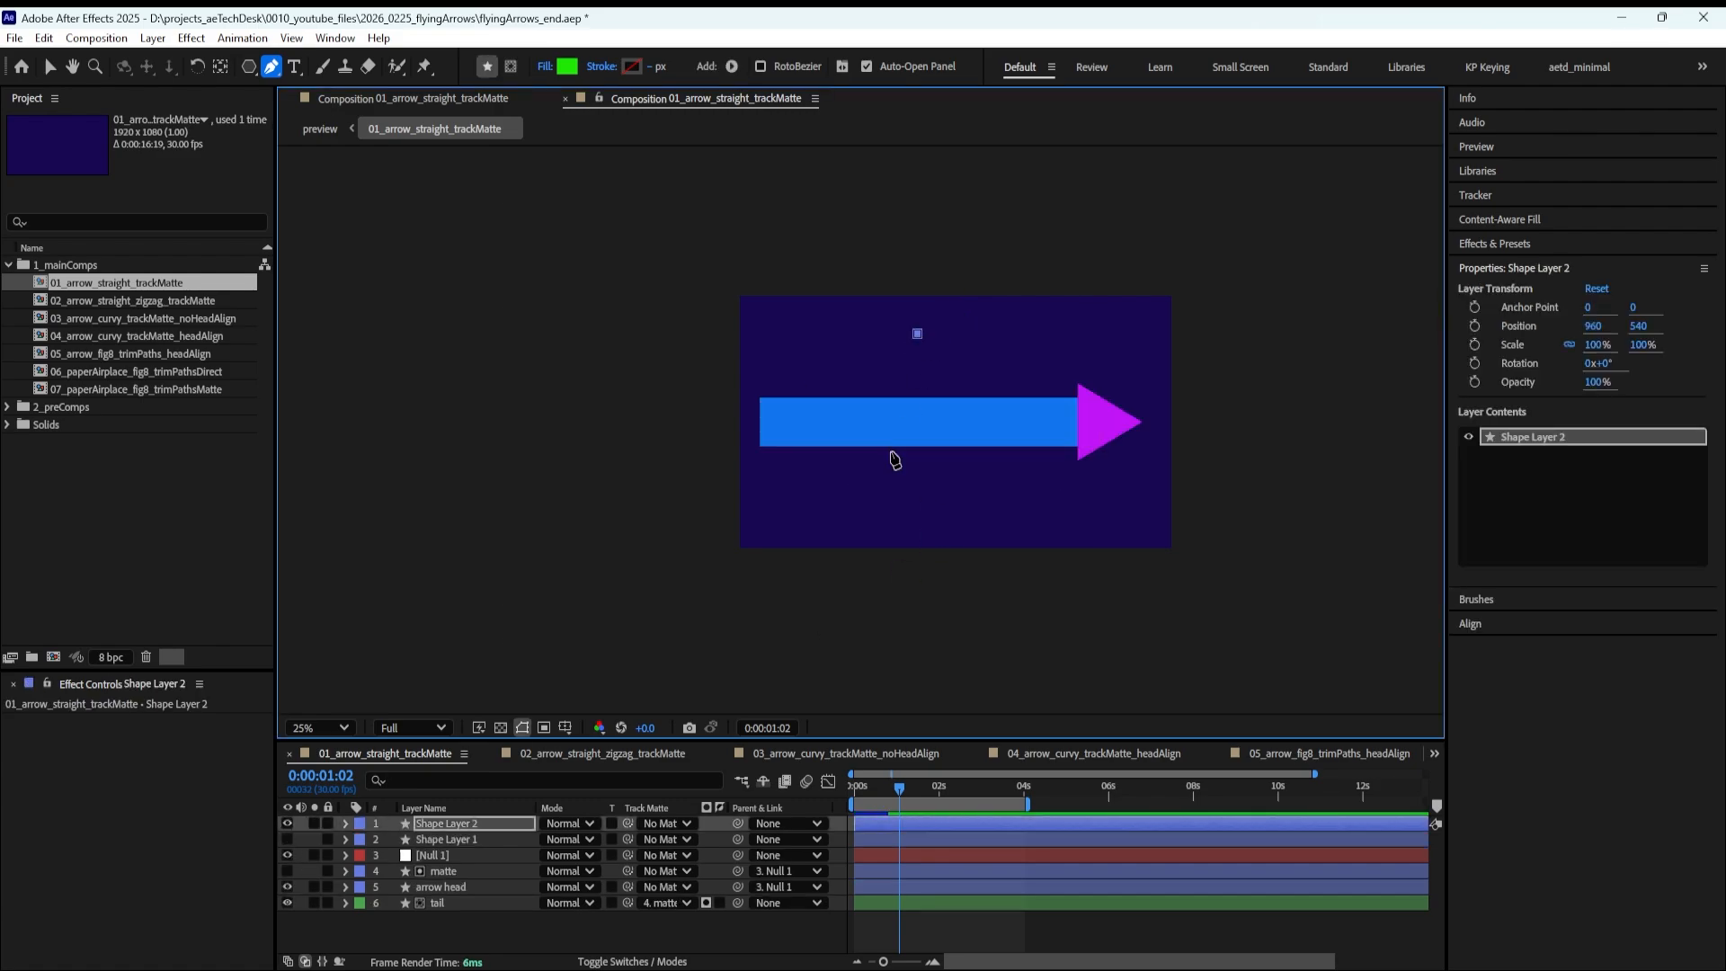
click(883, 465)
click(975, 473)
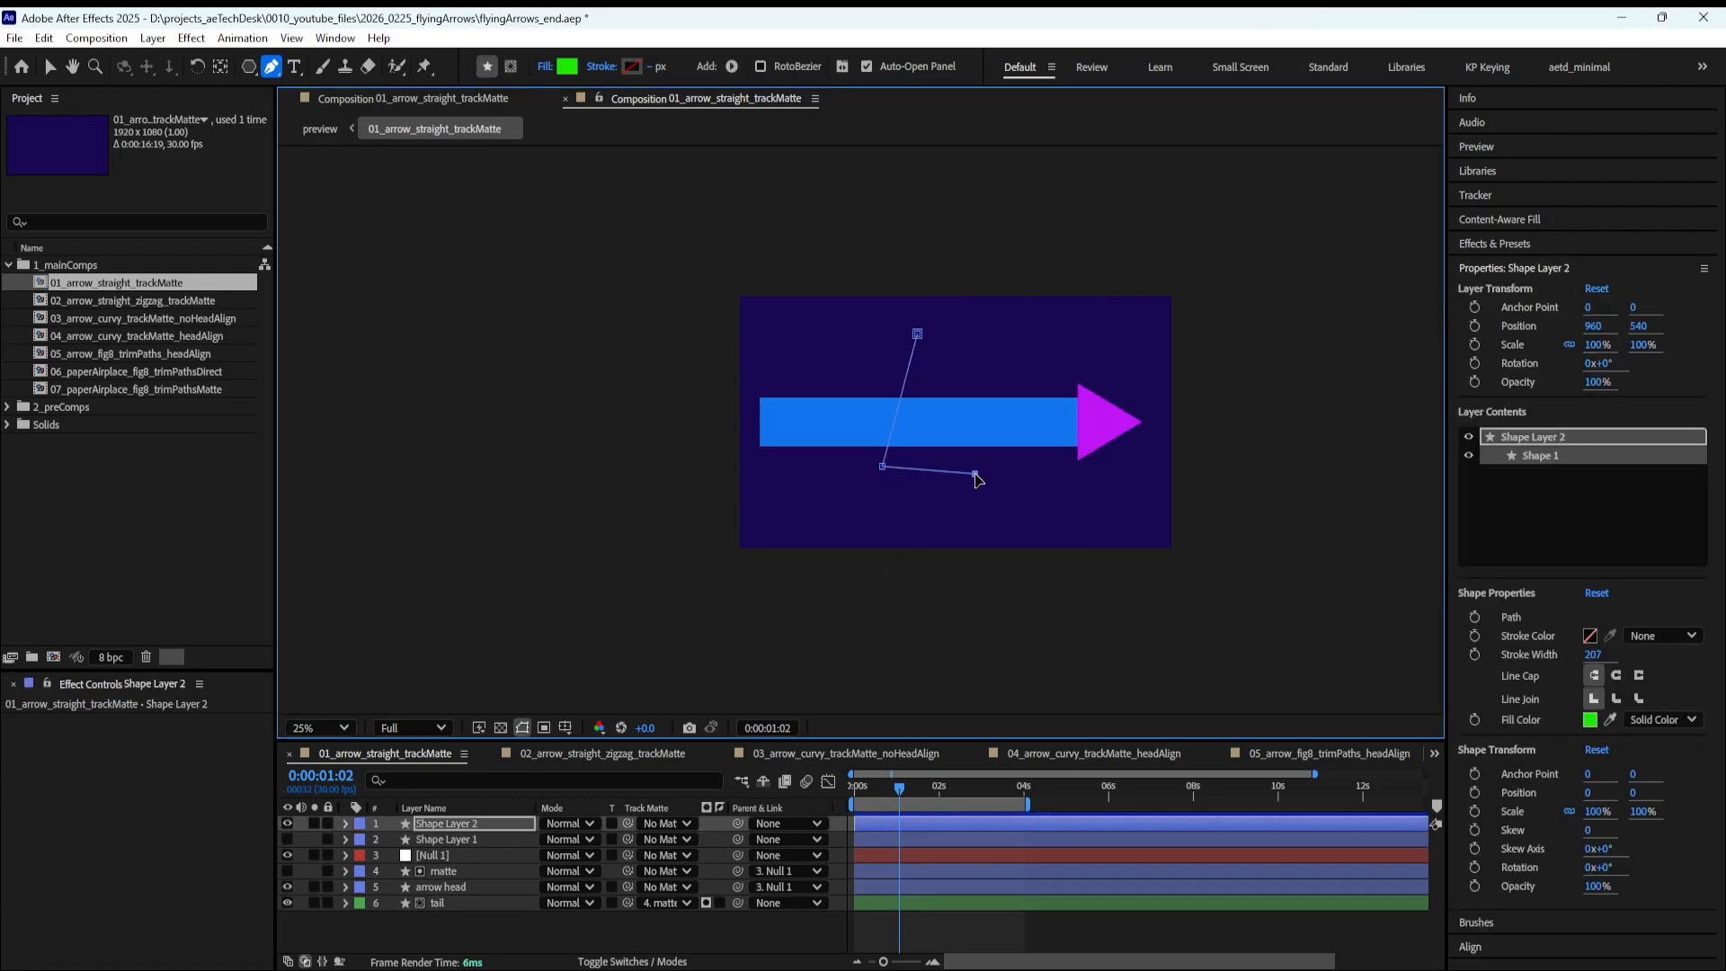
click(917, 333)
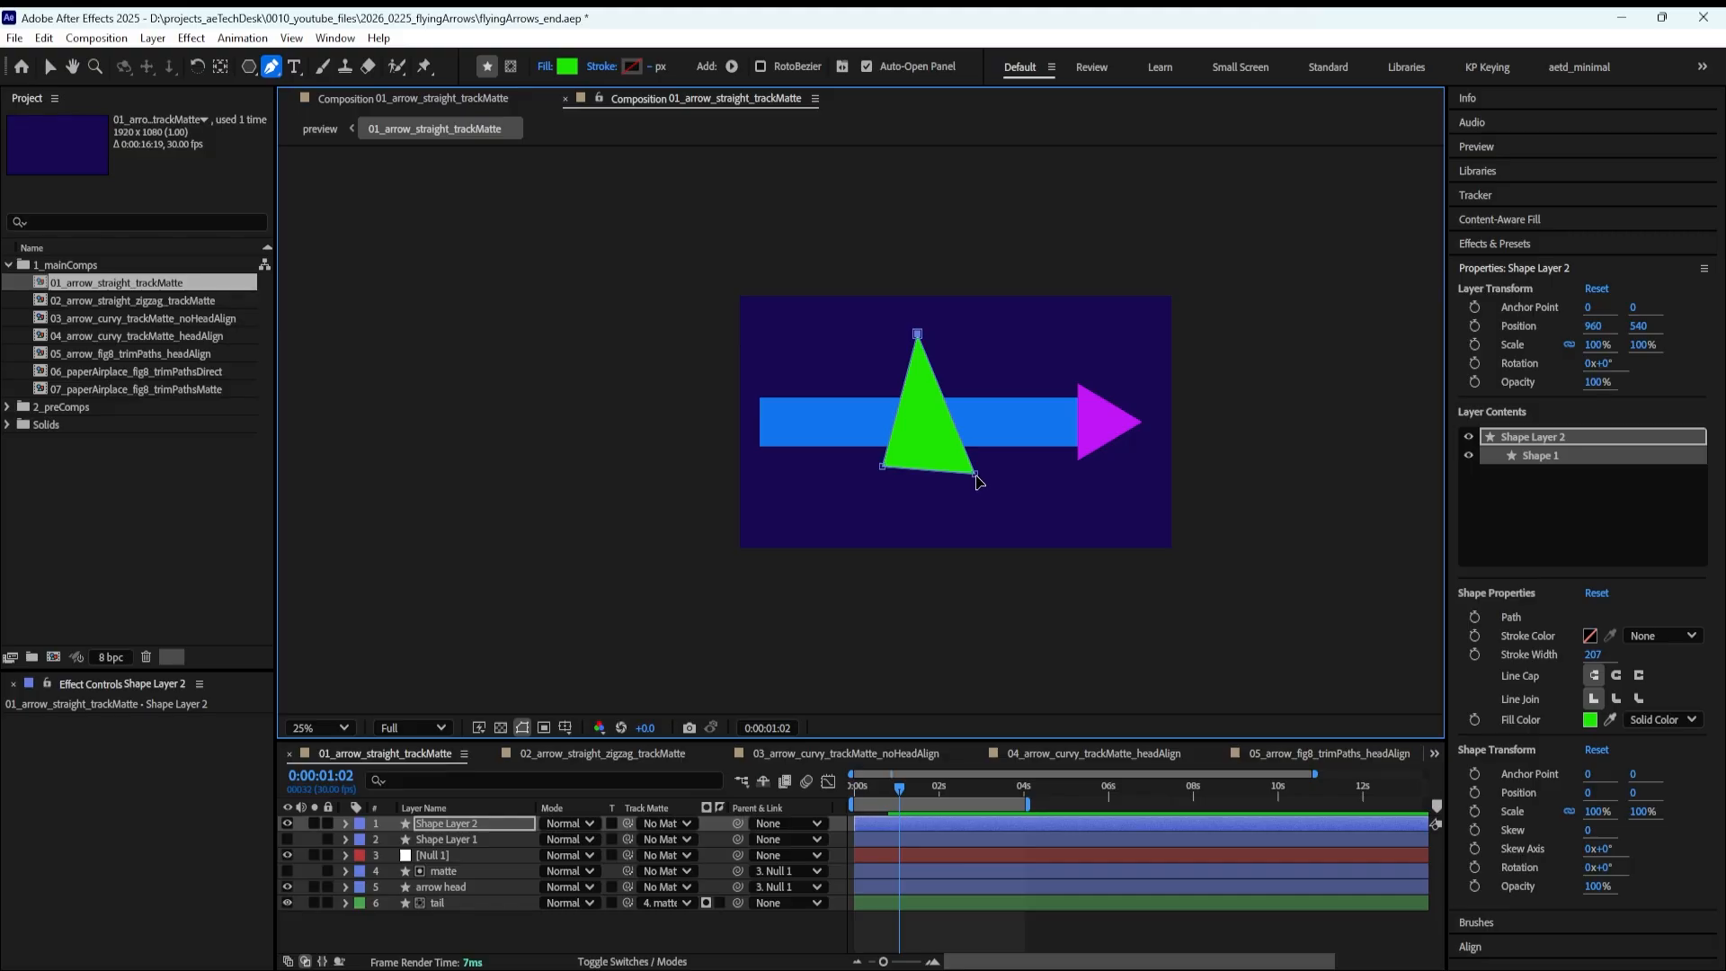
key(v)
drag(978, 465, 972, 469)
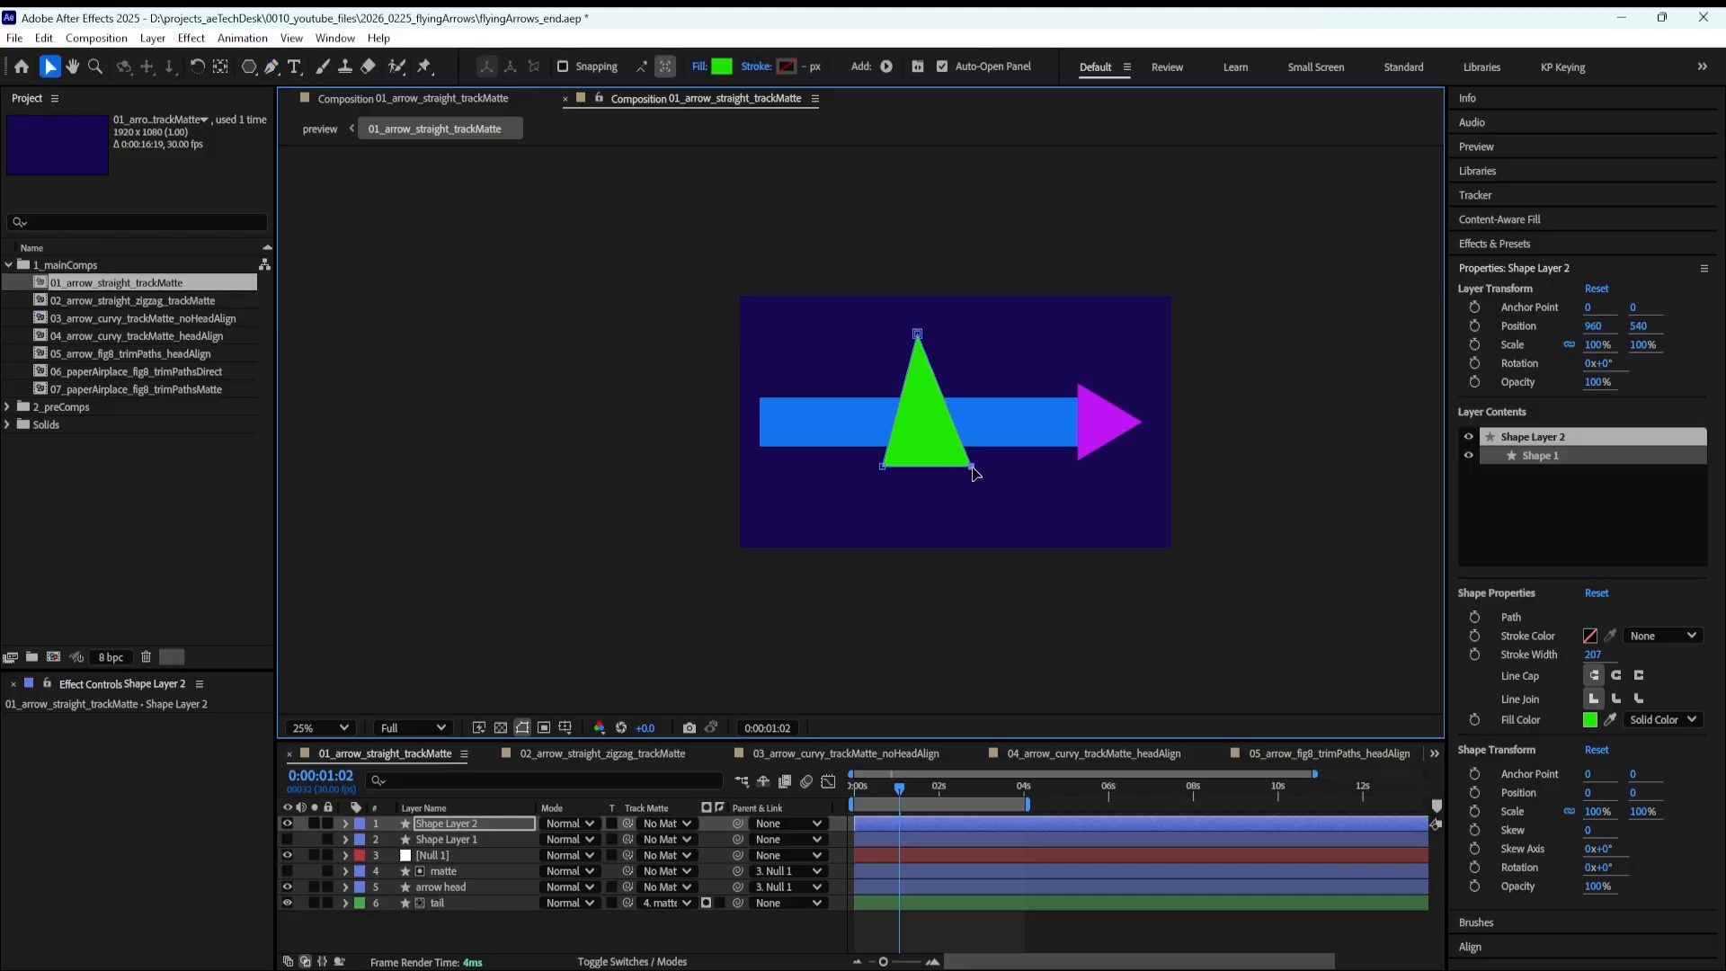
drag(917, 334, 925, 330)
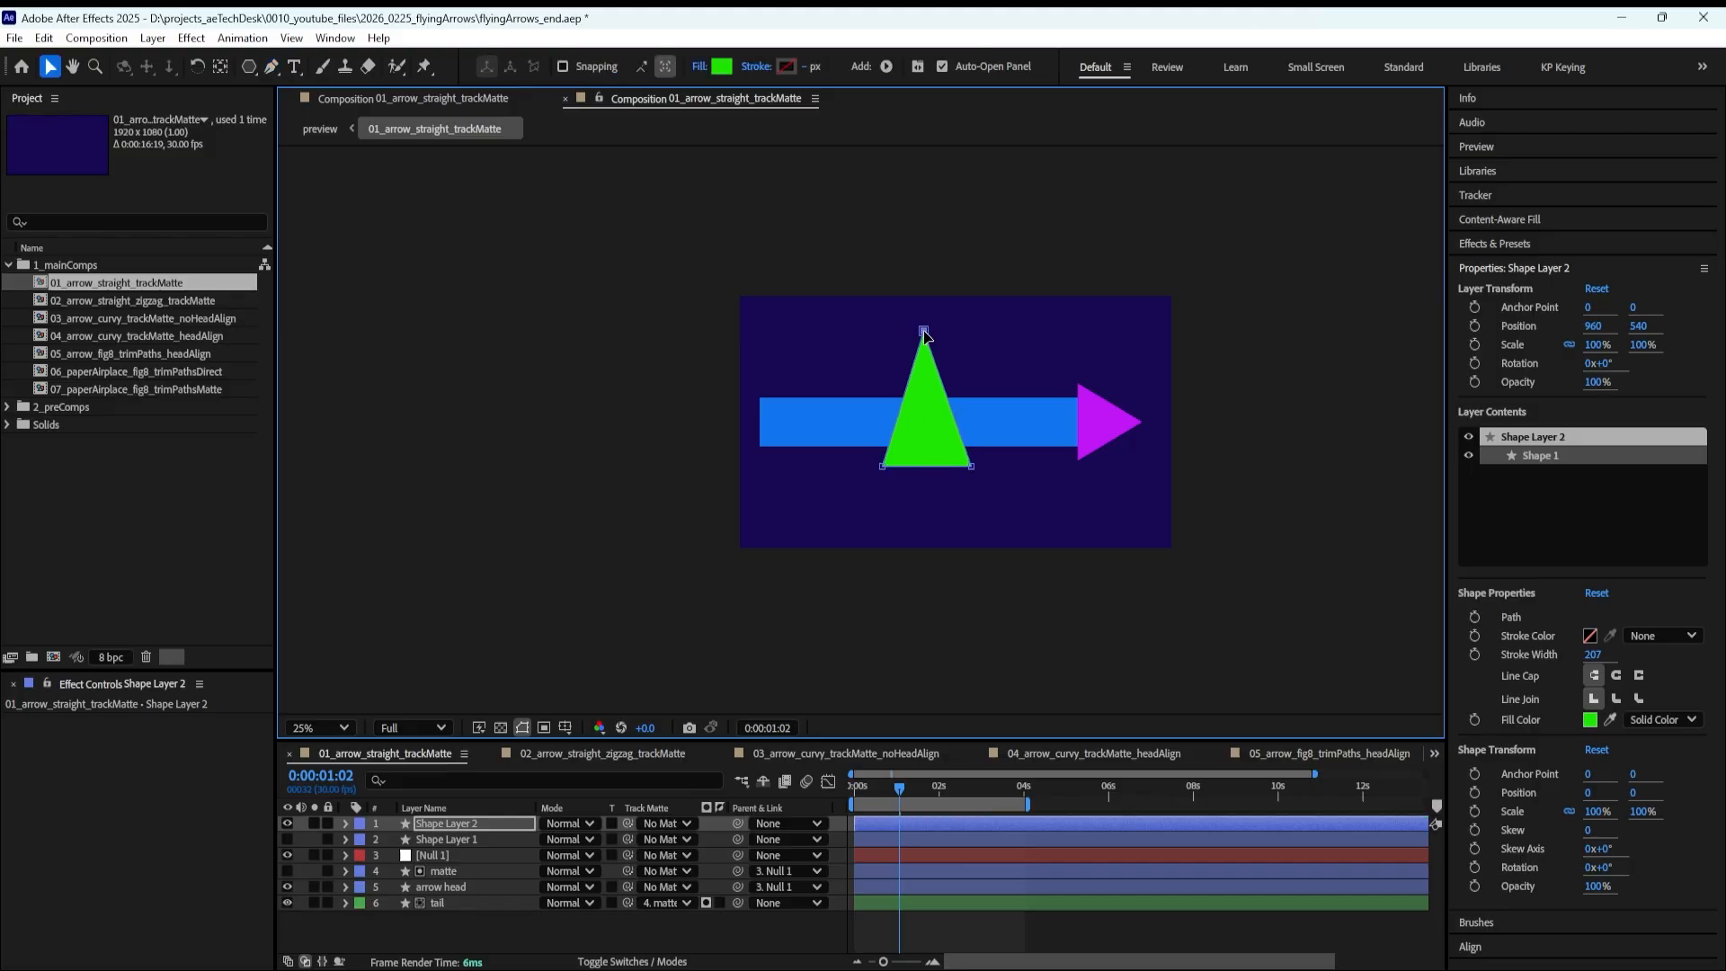
Add a point in the middle of the hand-drawn triangle's base, move it upward to form an arrow notch, and deselect the shape
key(g)
click(930, 465)
key(v)
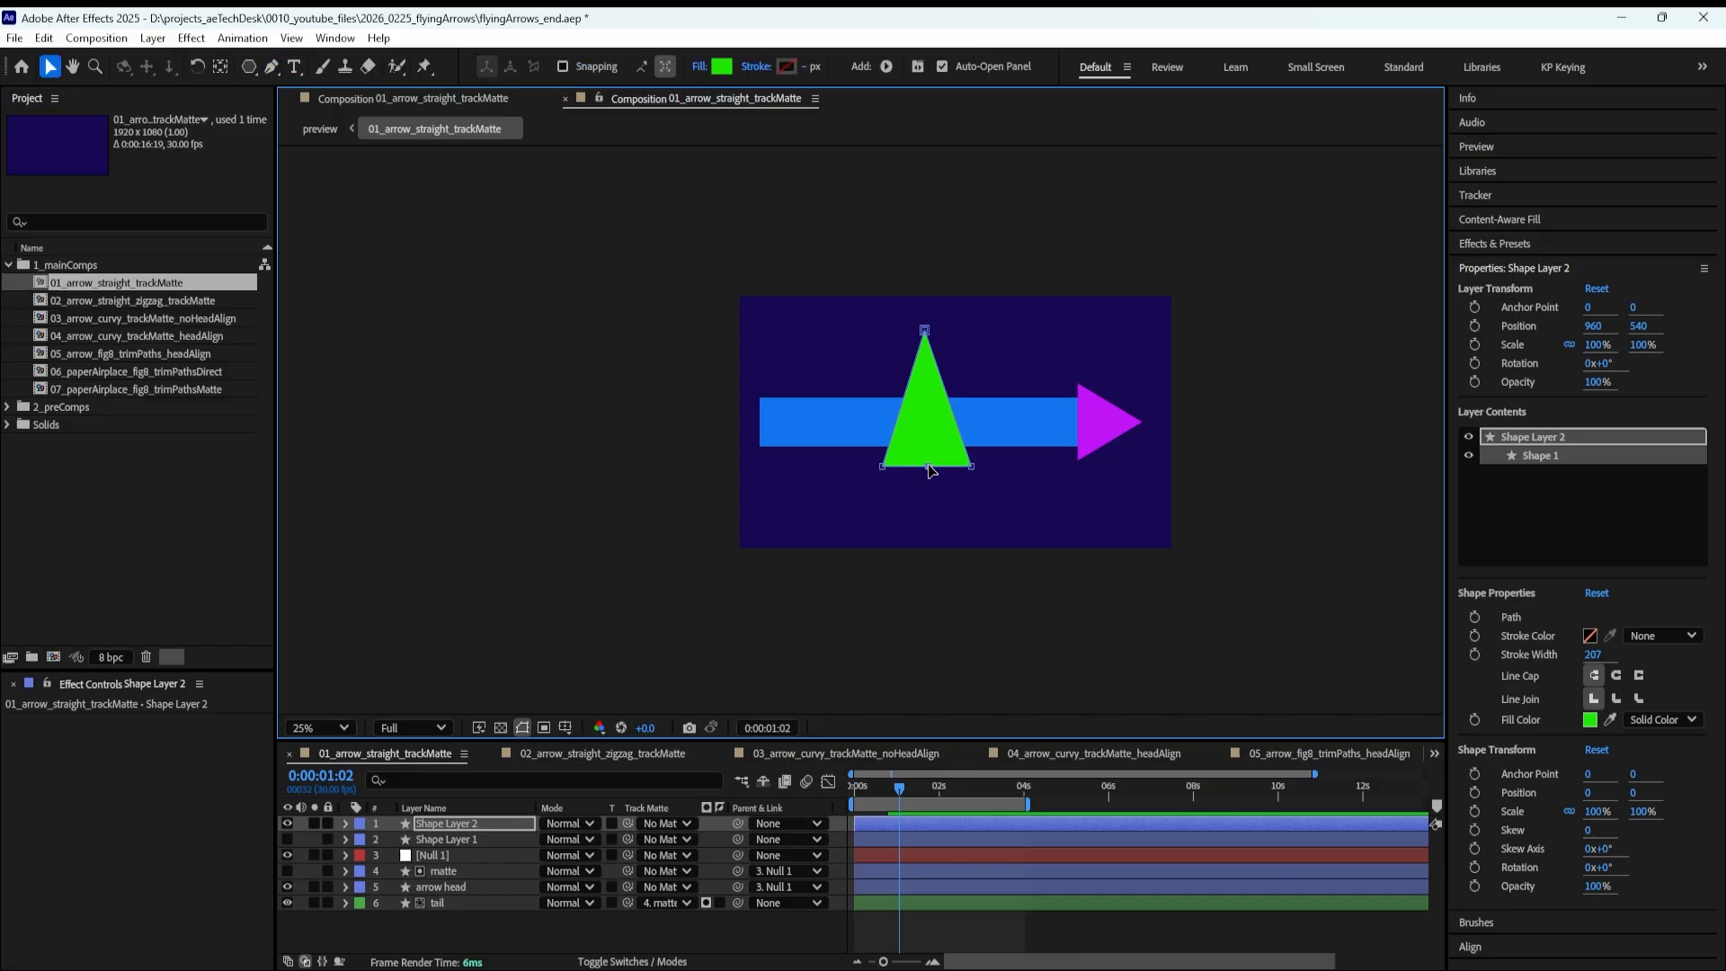
drag(929, 465, 927, 441)
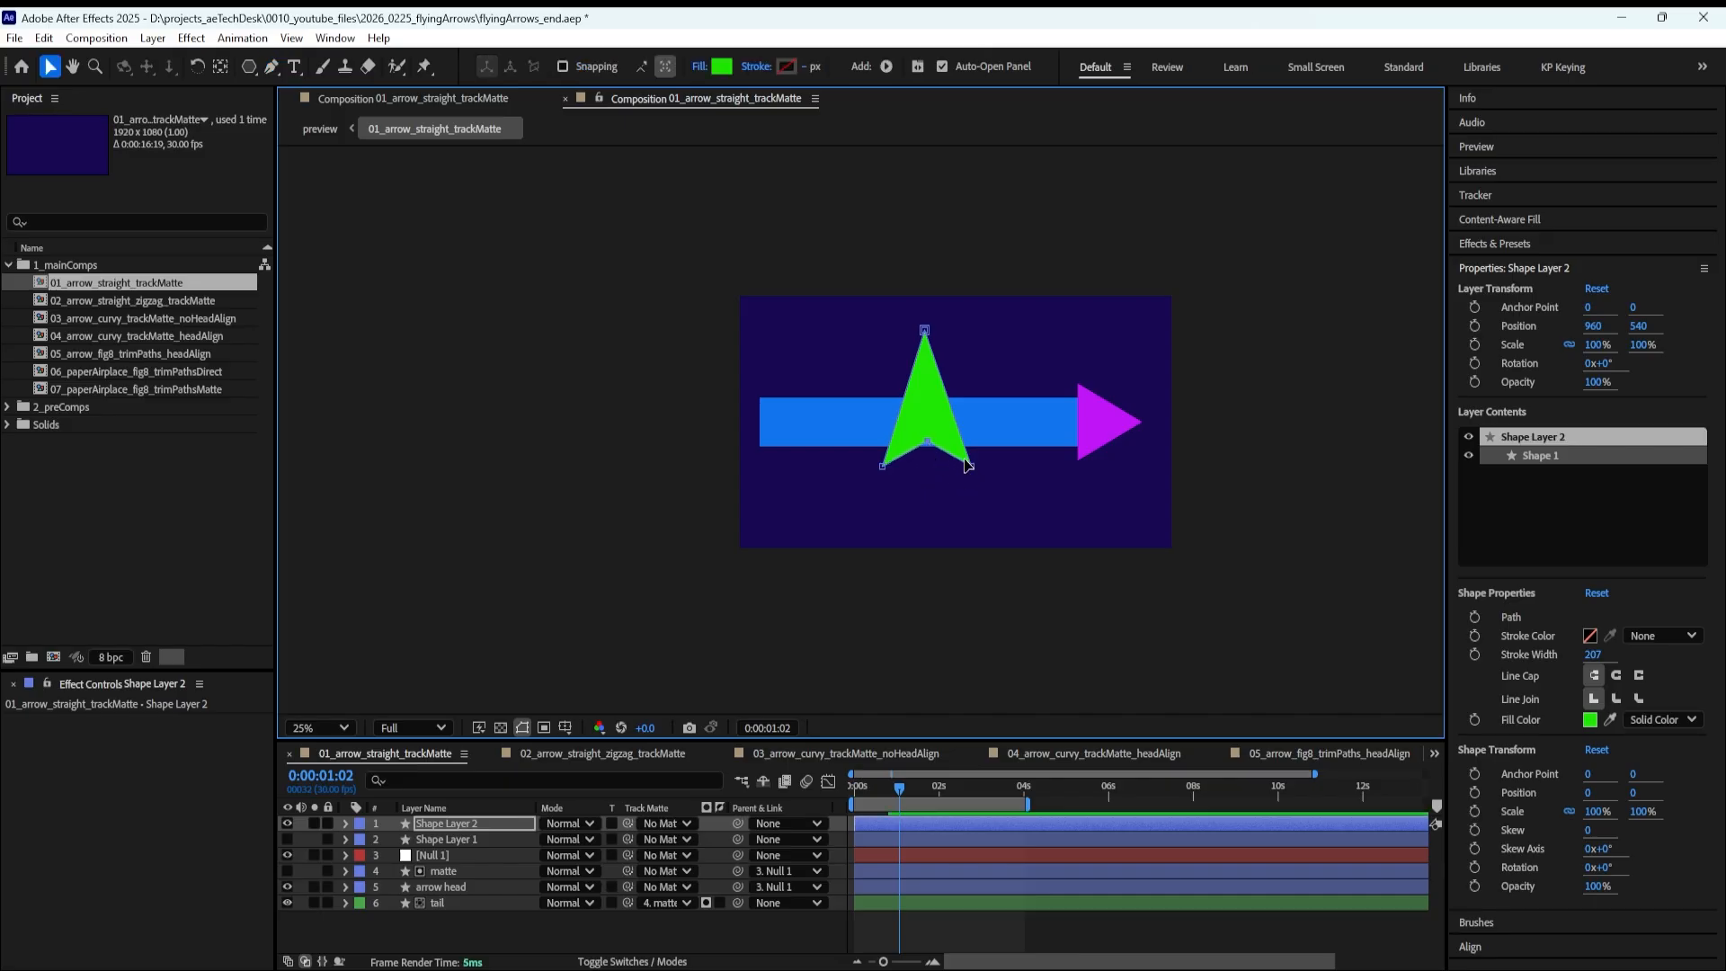
key(g)
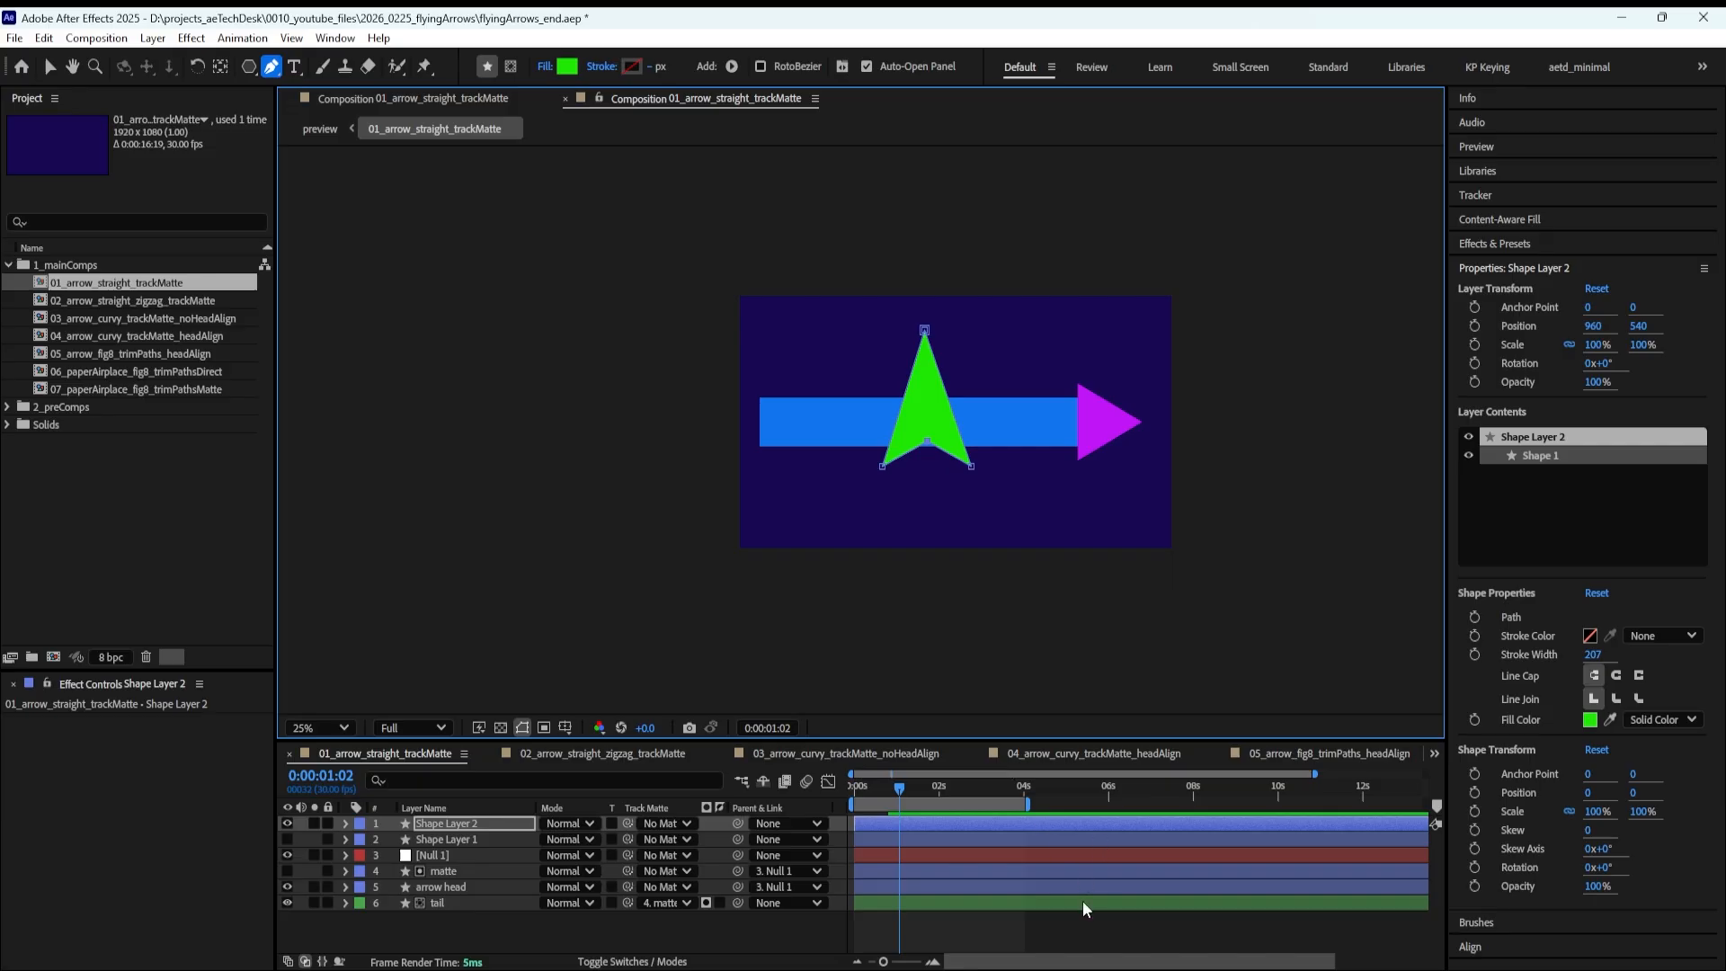
click(1075, 930)
Parent Shape Layer 2 to Null 1
click(495, 823)
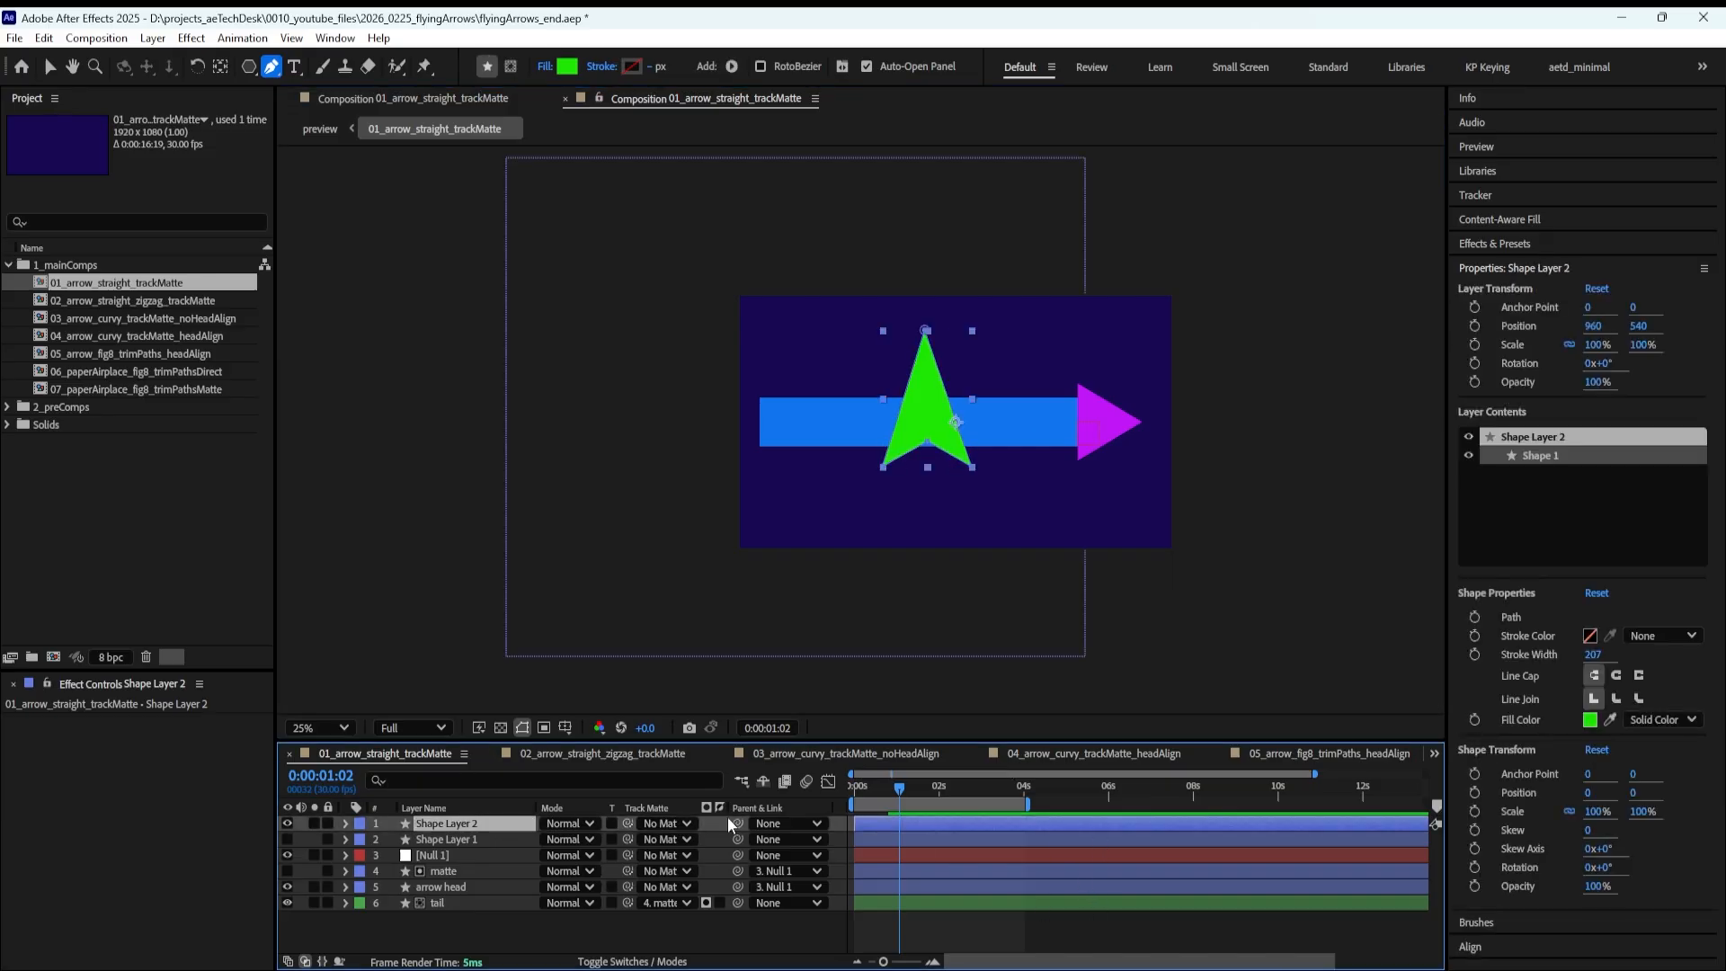
drag(737, 823, 492, 856)
click(492, 856)
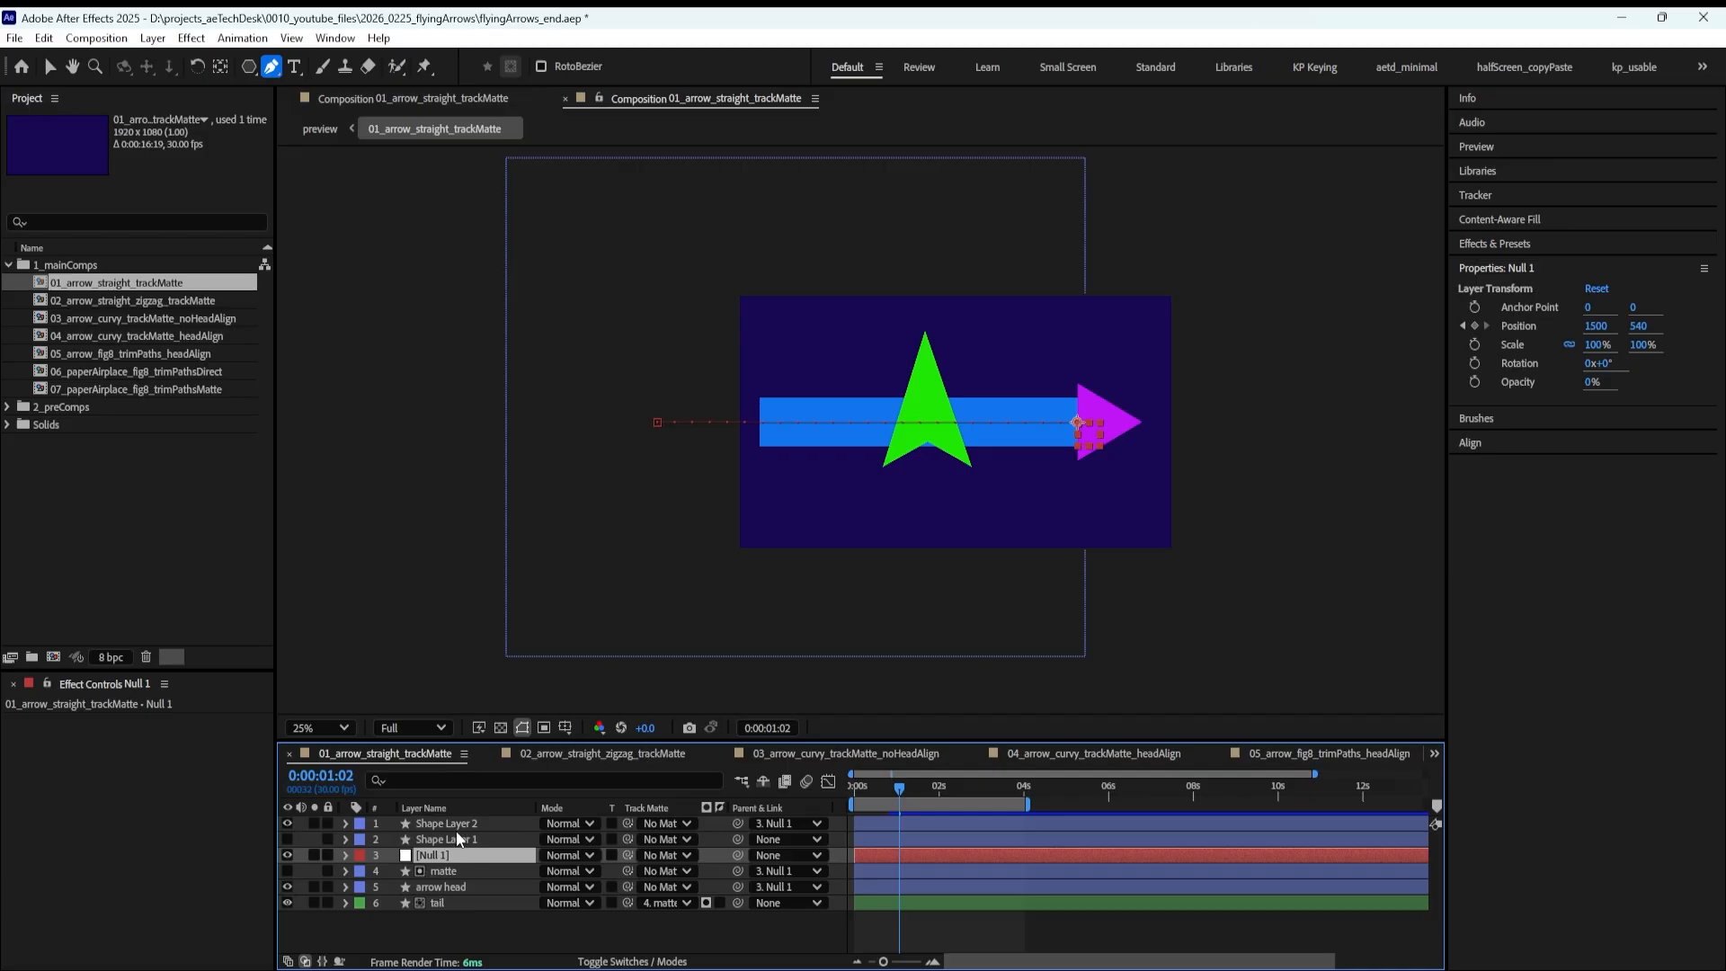
Expand Shape Layer 2 down to Path 1 and select its Path property to expose the arrow's points
click(466, 822)
key(v)
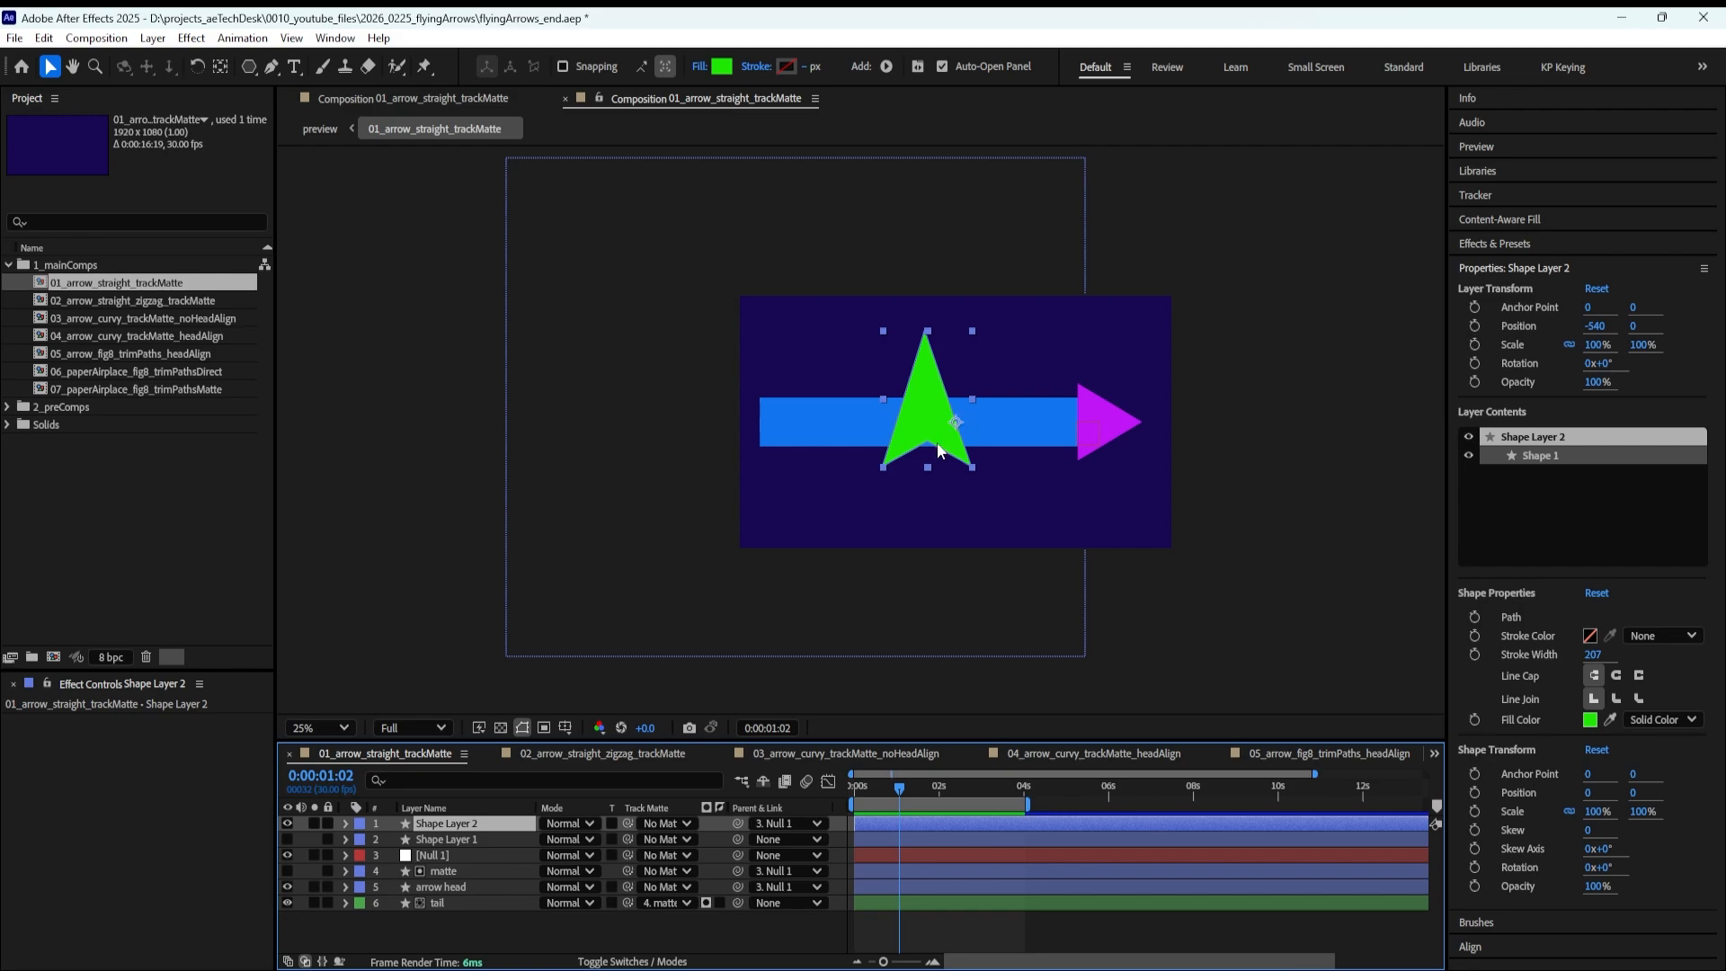
click(346, 824)
click(360, 839)
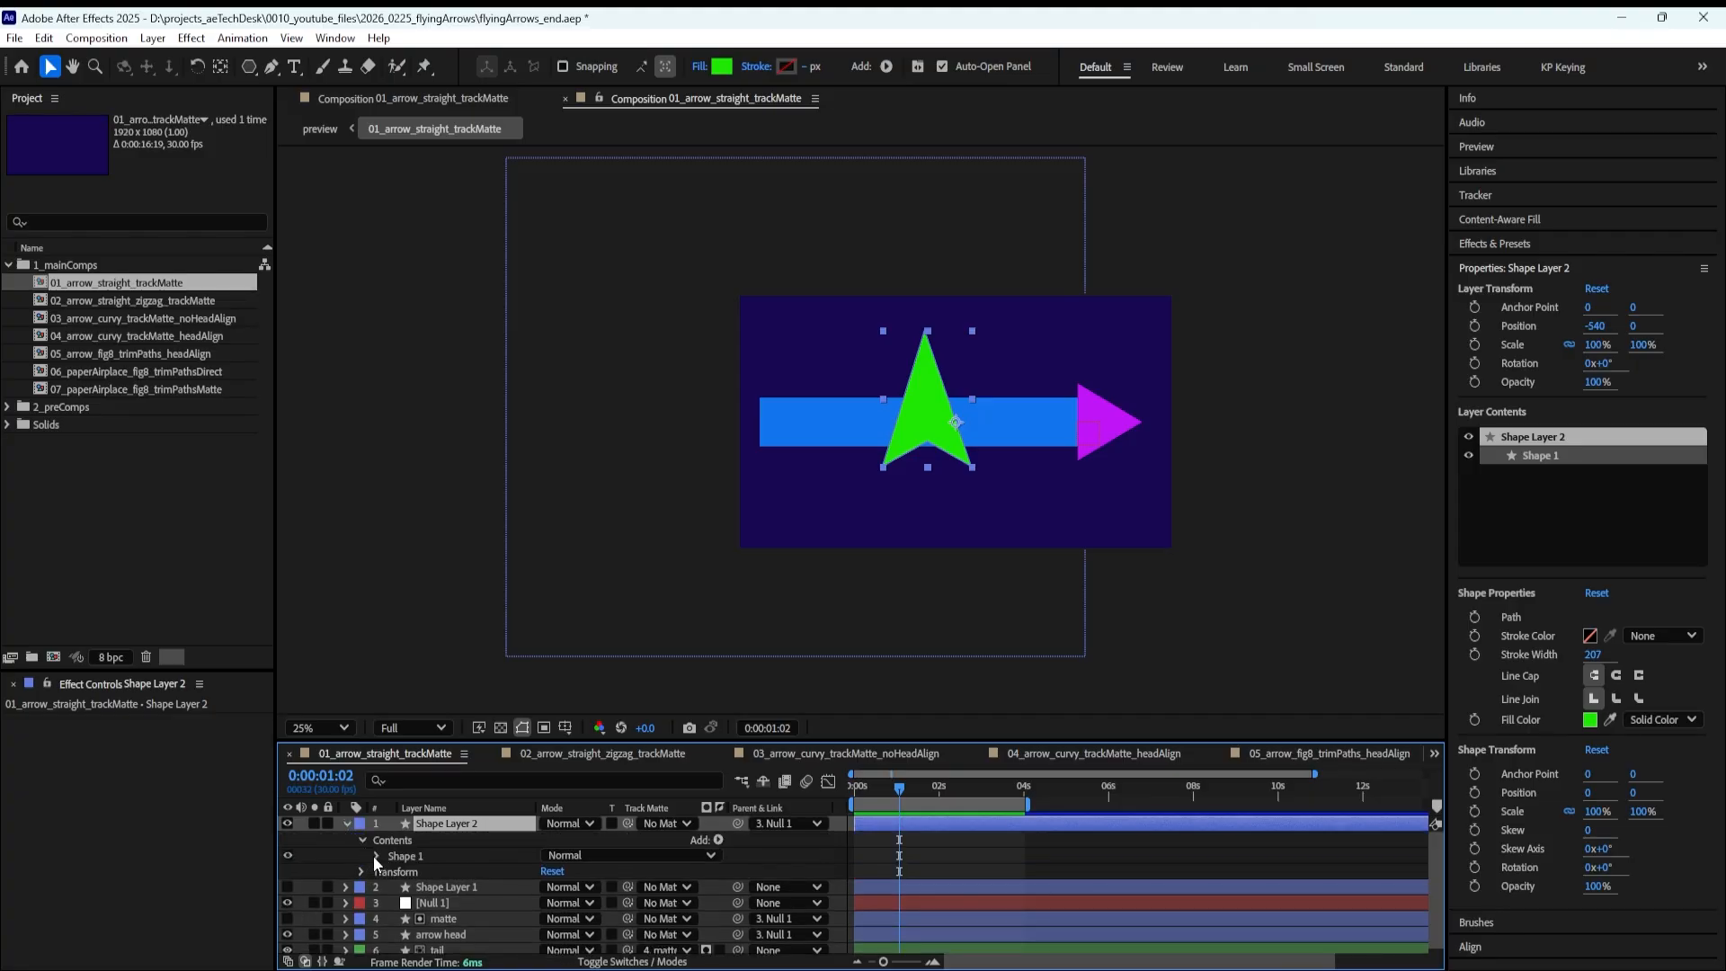
click(377, 856)
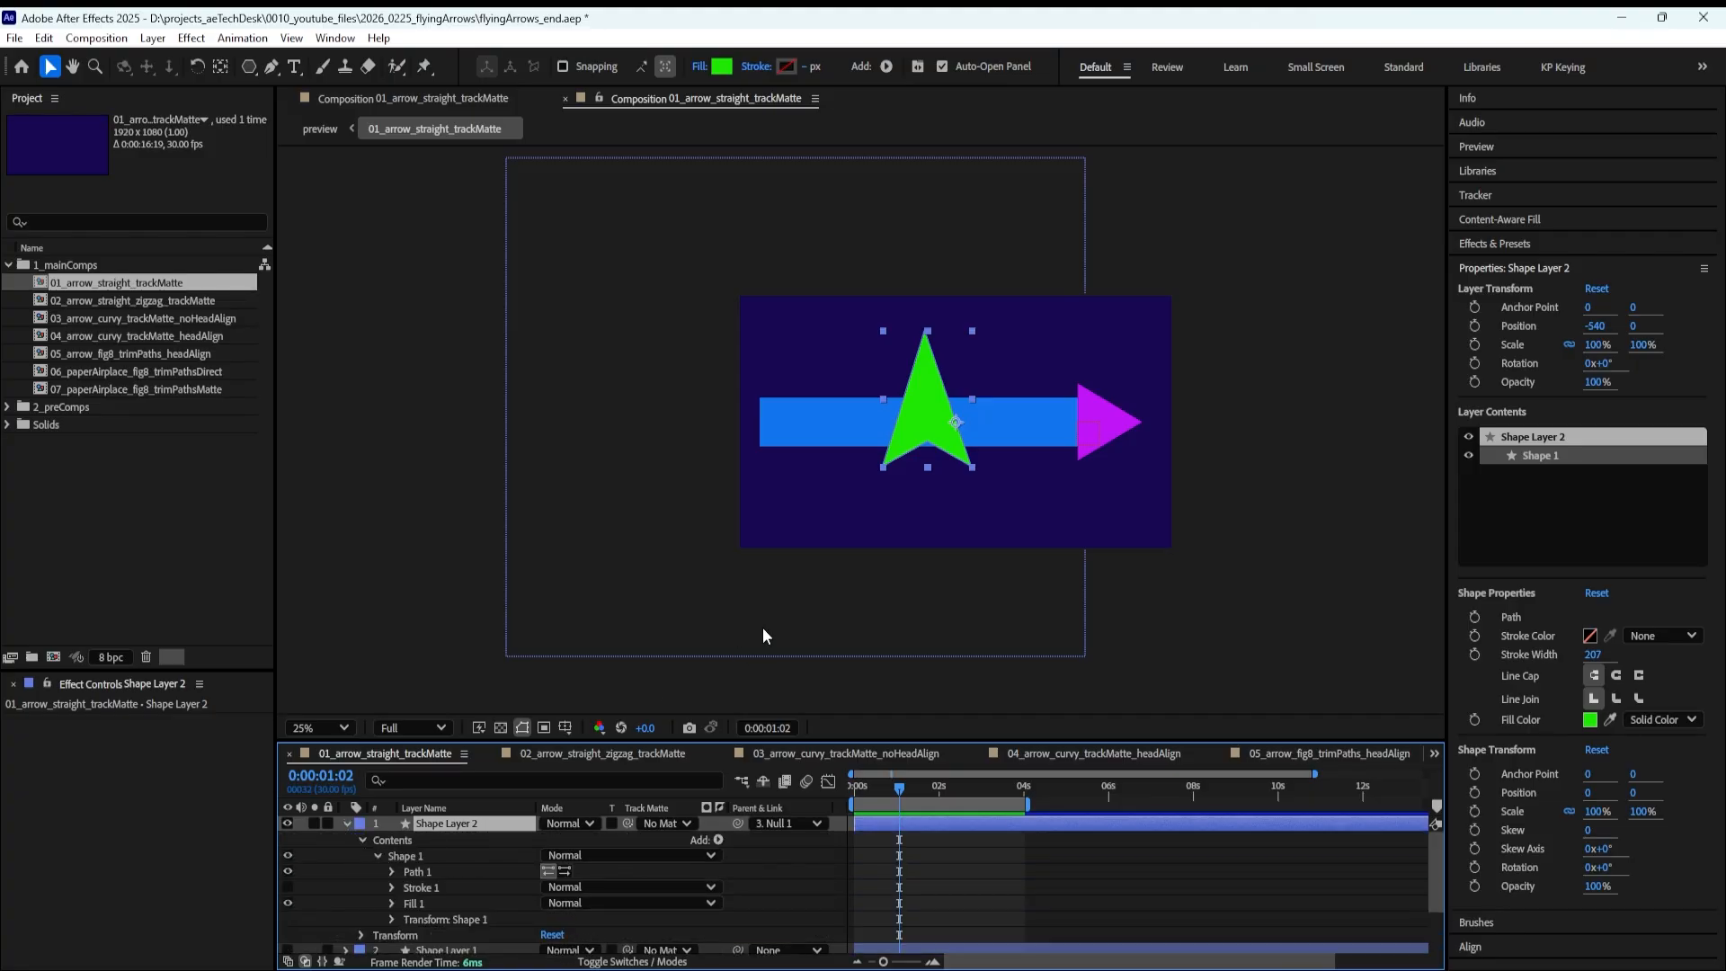
click(393, 872)
click(445, 888)
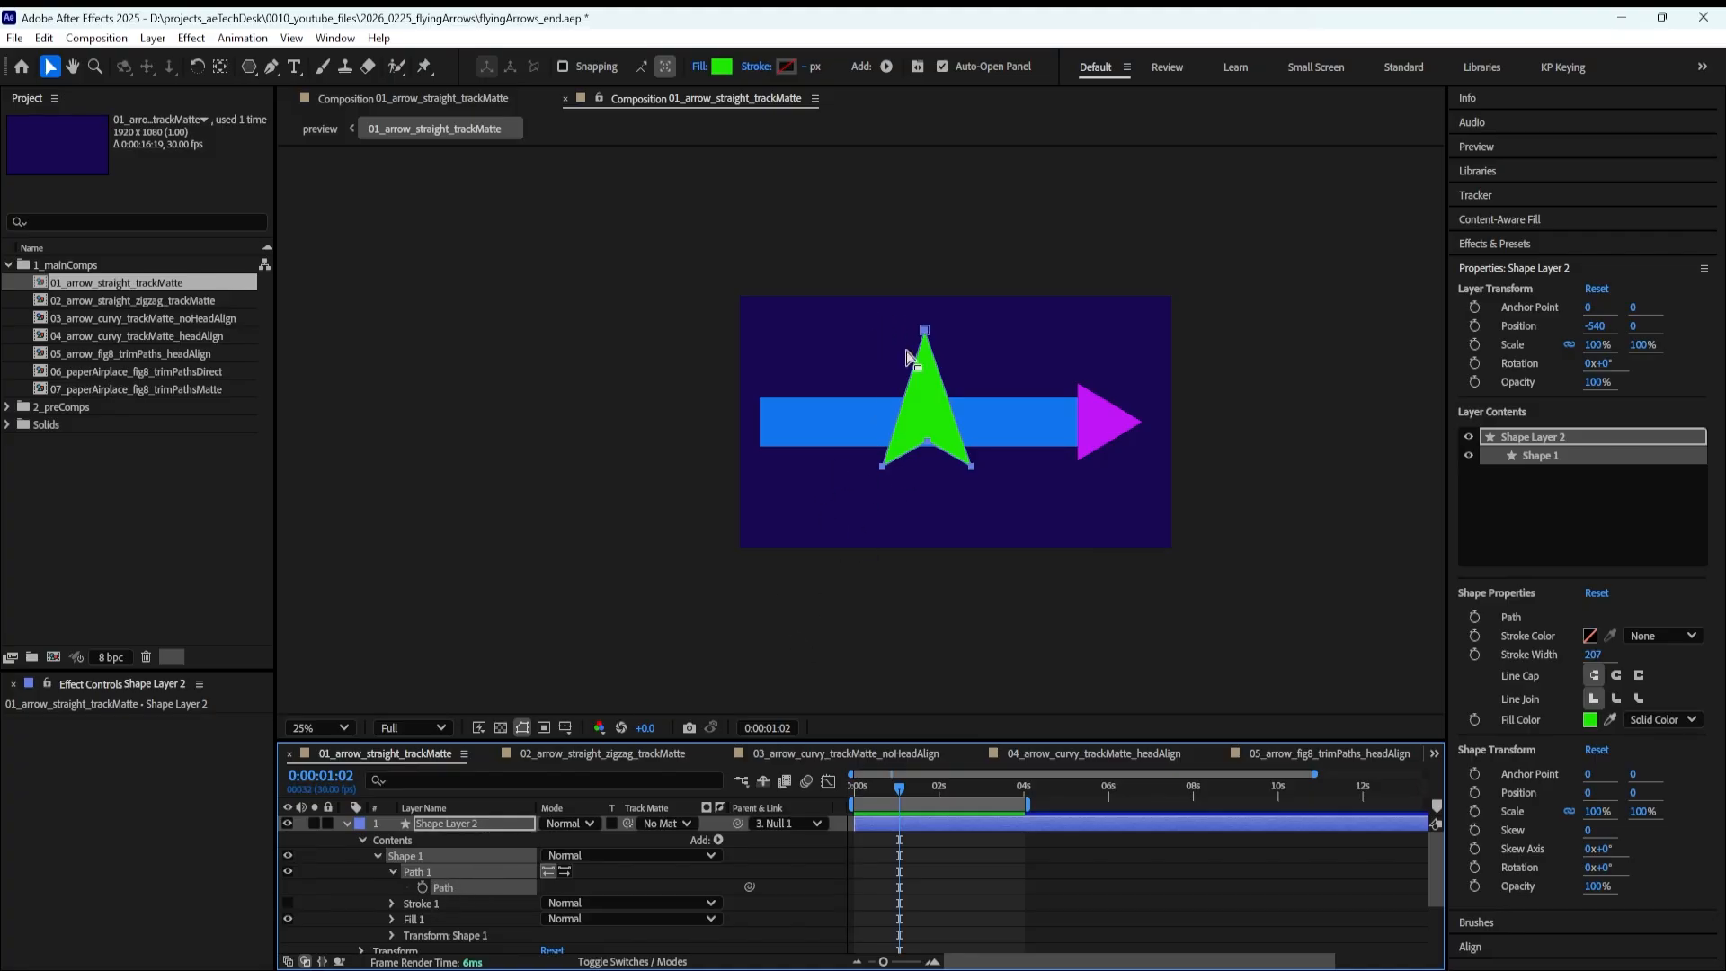
Try shifting the arrow's base notch point sideways, undo the shift, and deselect the path
drag(833, 305, 1004, 510)
drag(1013, 446, 949, 510)
drag(830, 300, 1020, 471)
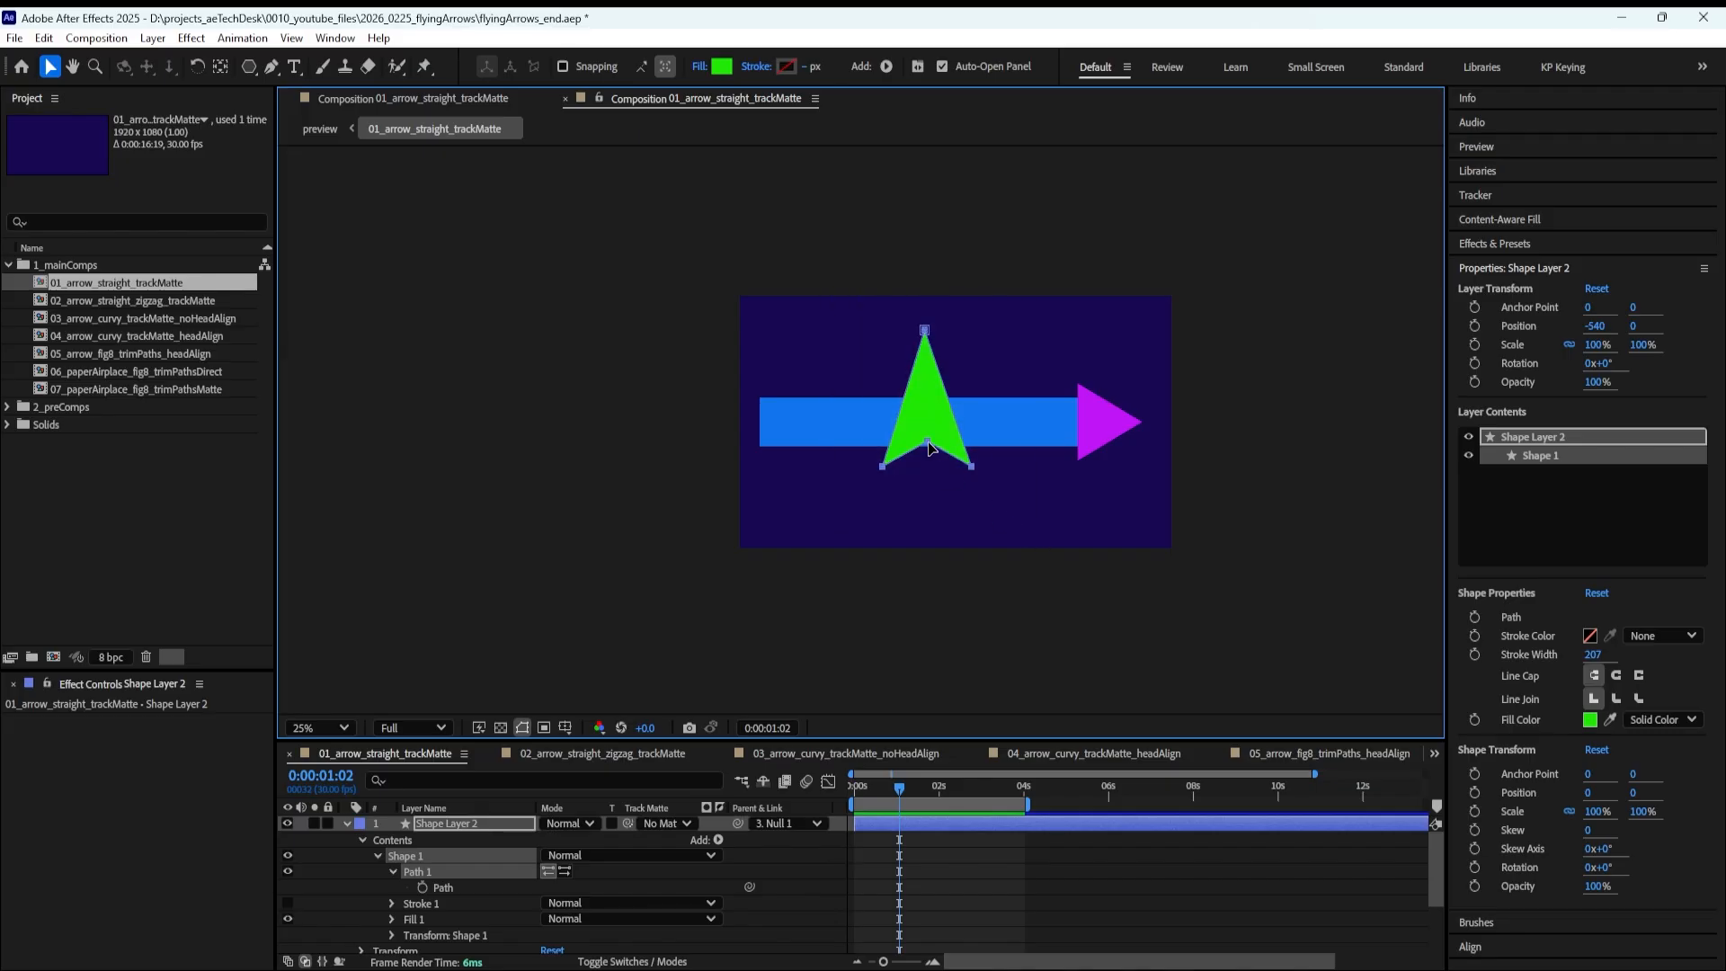
drag(927, 441, 941, 442)
key(ctrl+z)
click(947, 887)
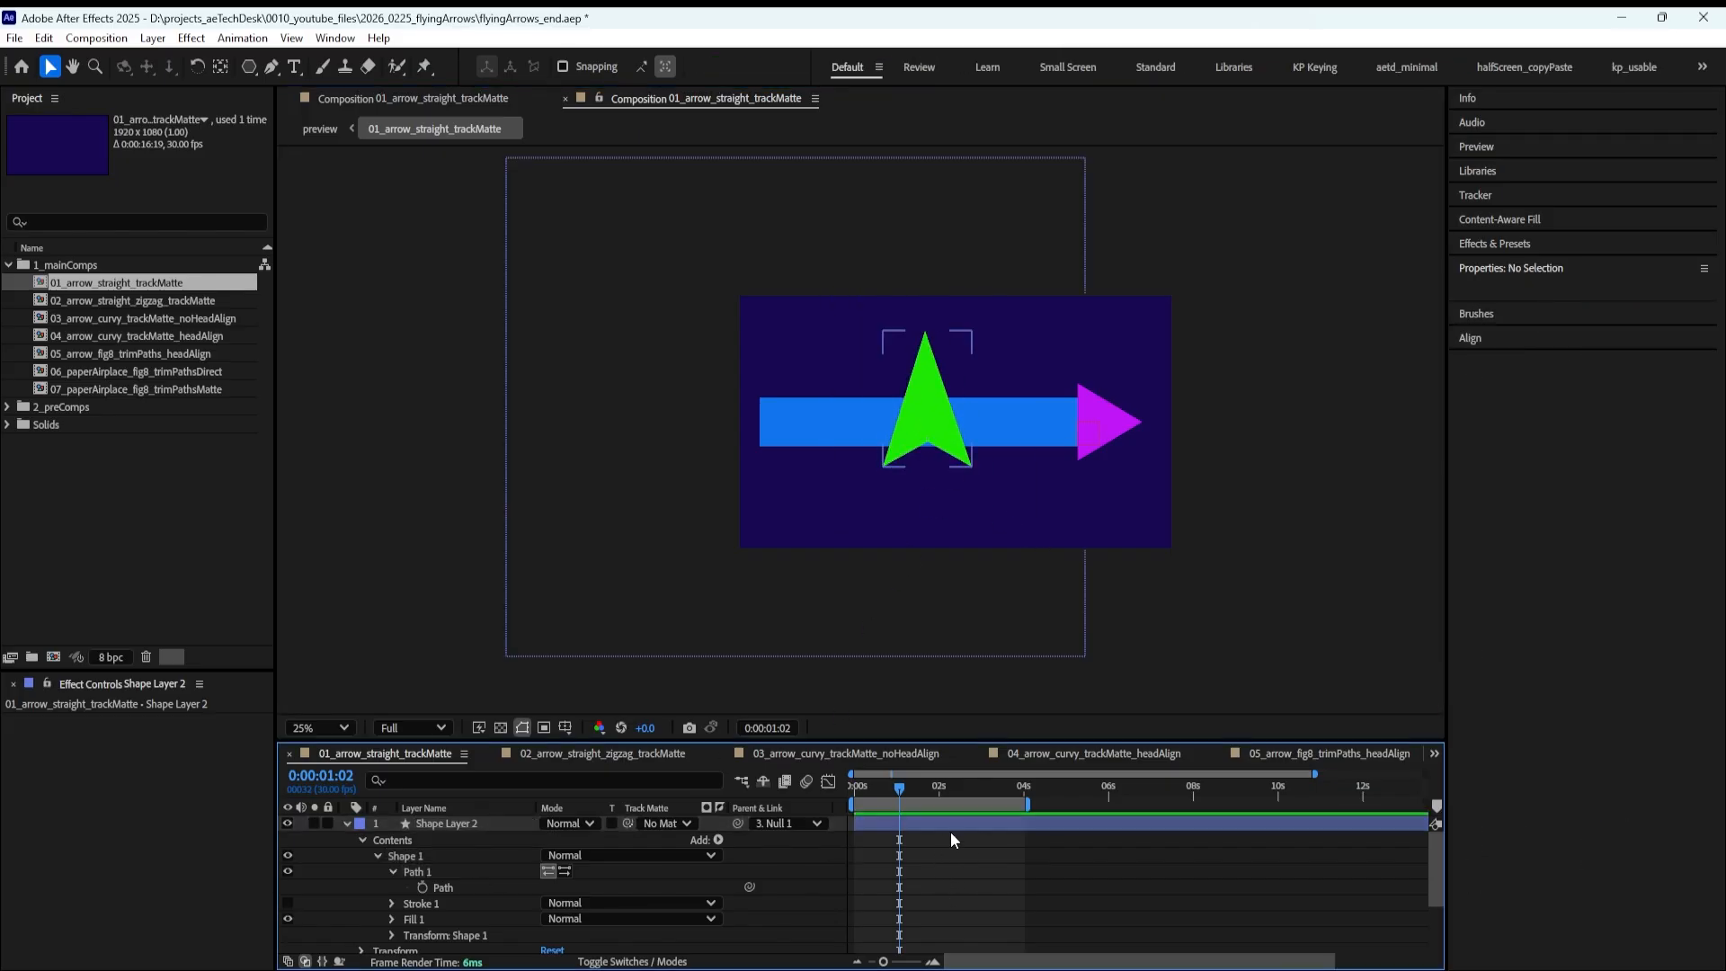
Move Shape Layer 2's anchor point onto the green arrow's base notch, at about -128, 84, with the Pan Behind tool
click(952, 828)
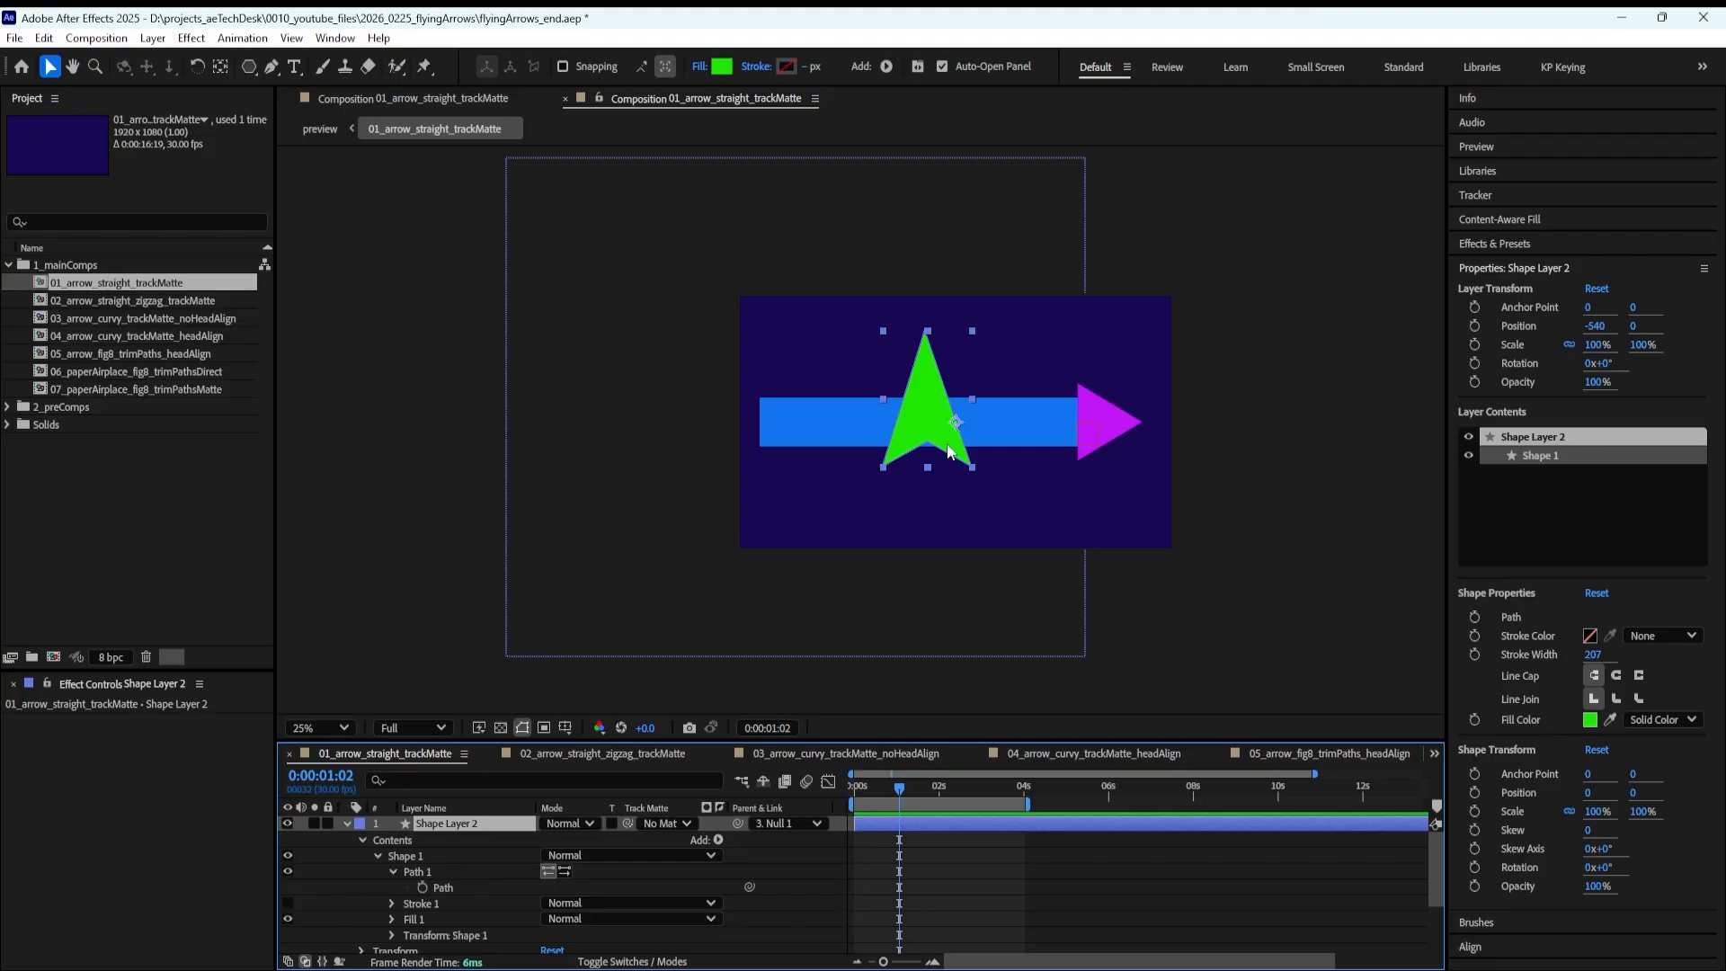
click(221, 66)
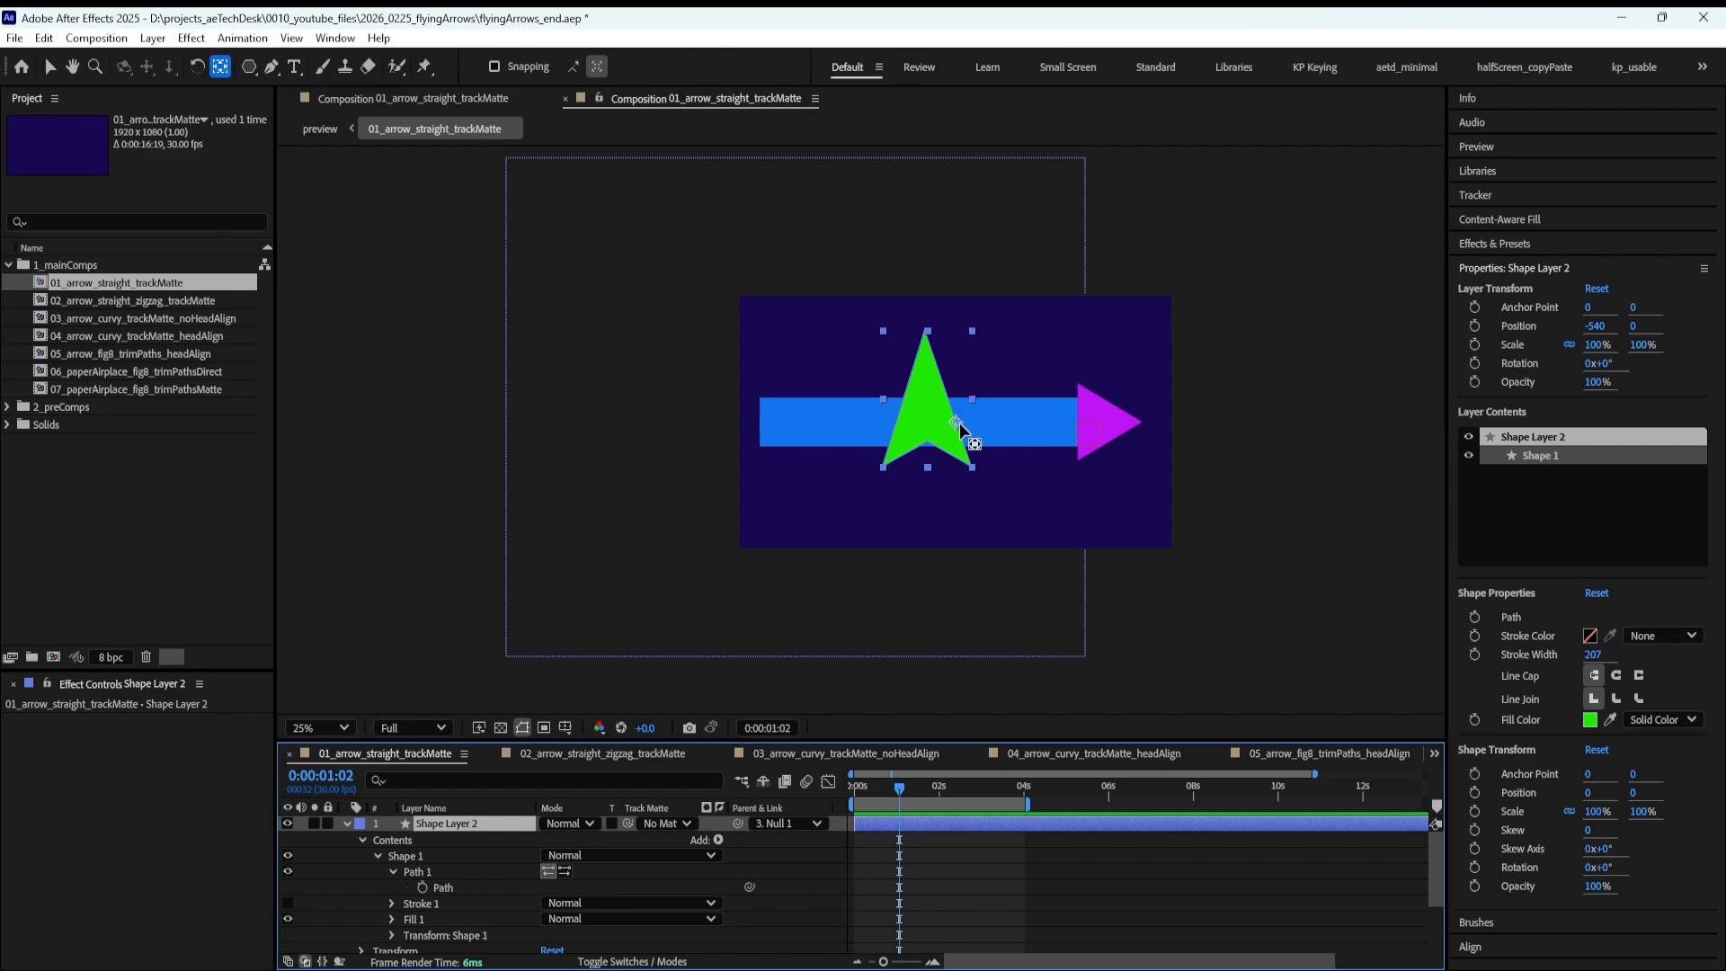
drag(956, 419, 929, 445)
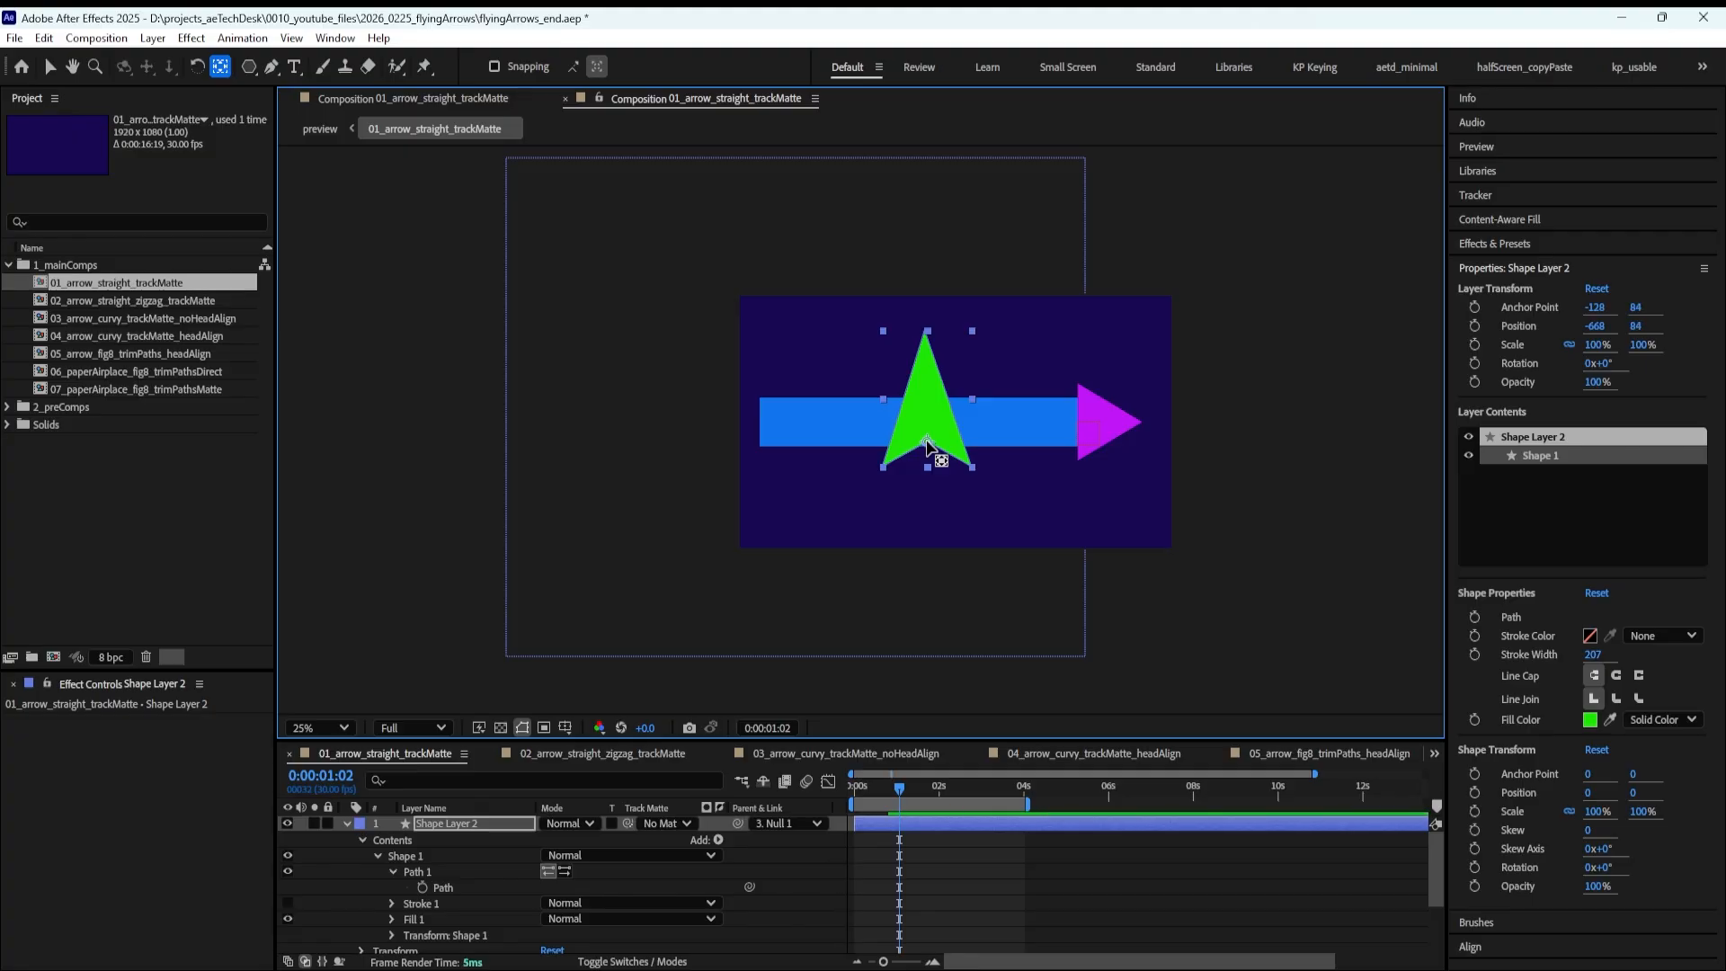
key(v)
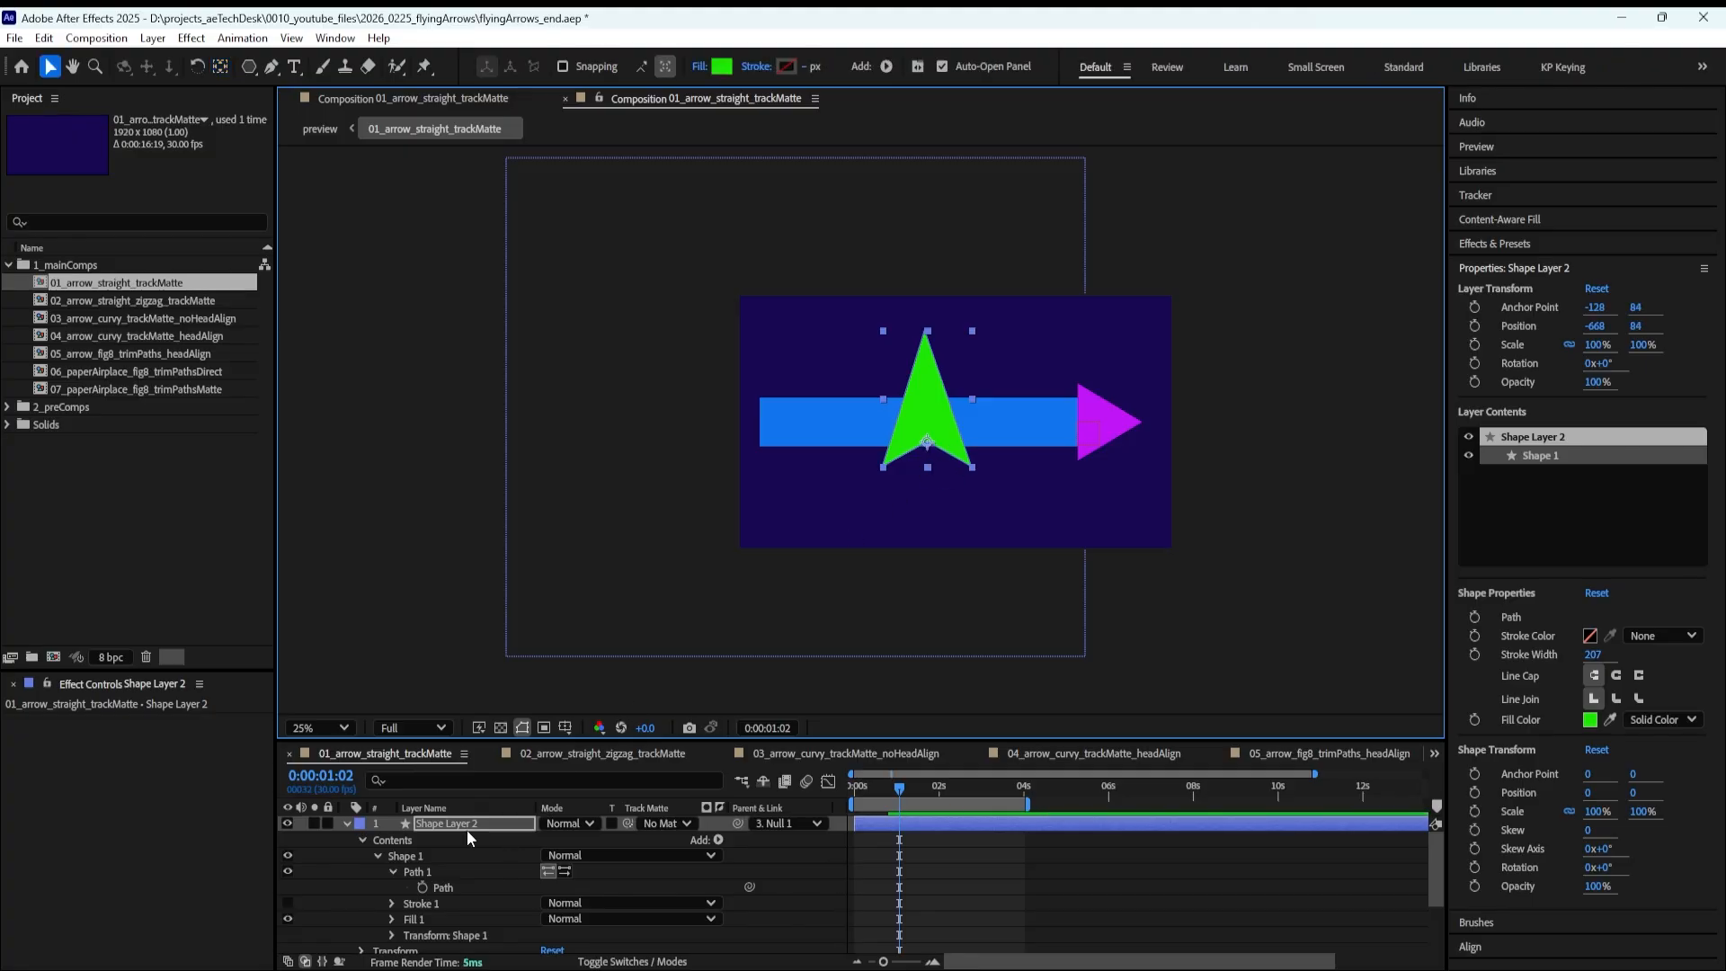
Set Shape Layer 2's Position to 0, 0 so its anchor point sits on the null
click(471, 827)
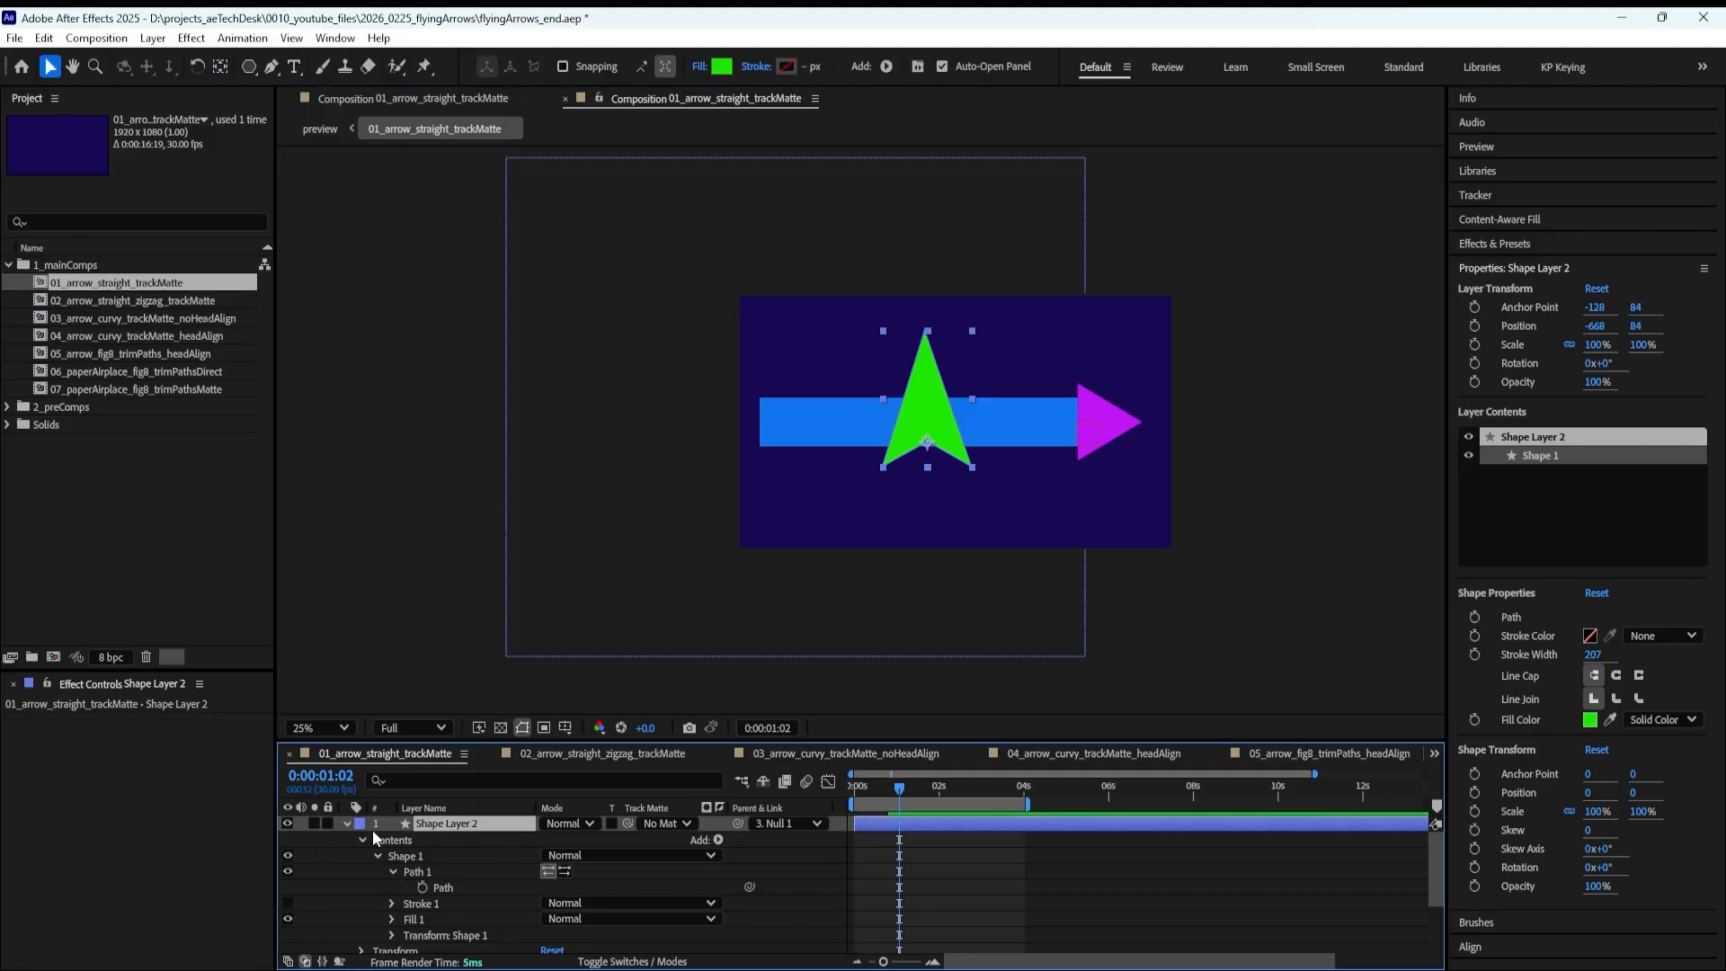
key(p)
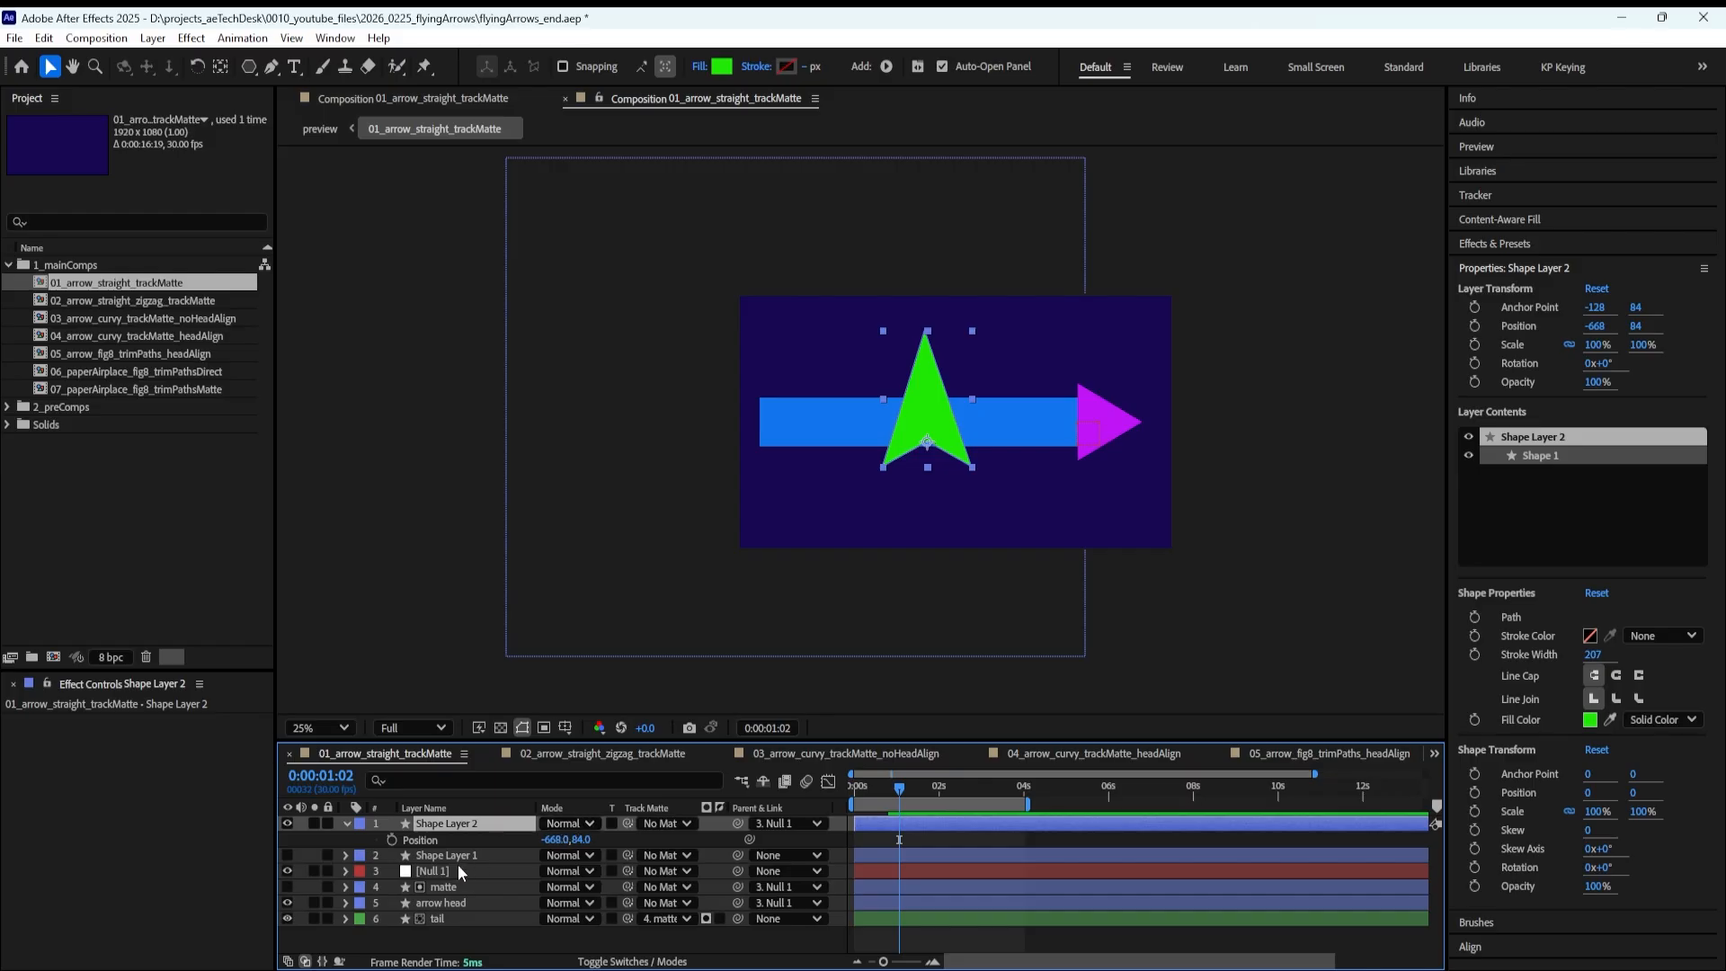
click(552, 839)
text(0.0,0)
key(Tab)
text(0)
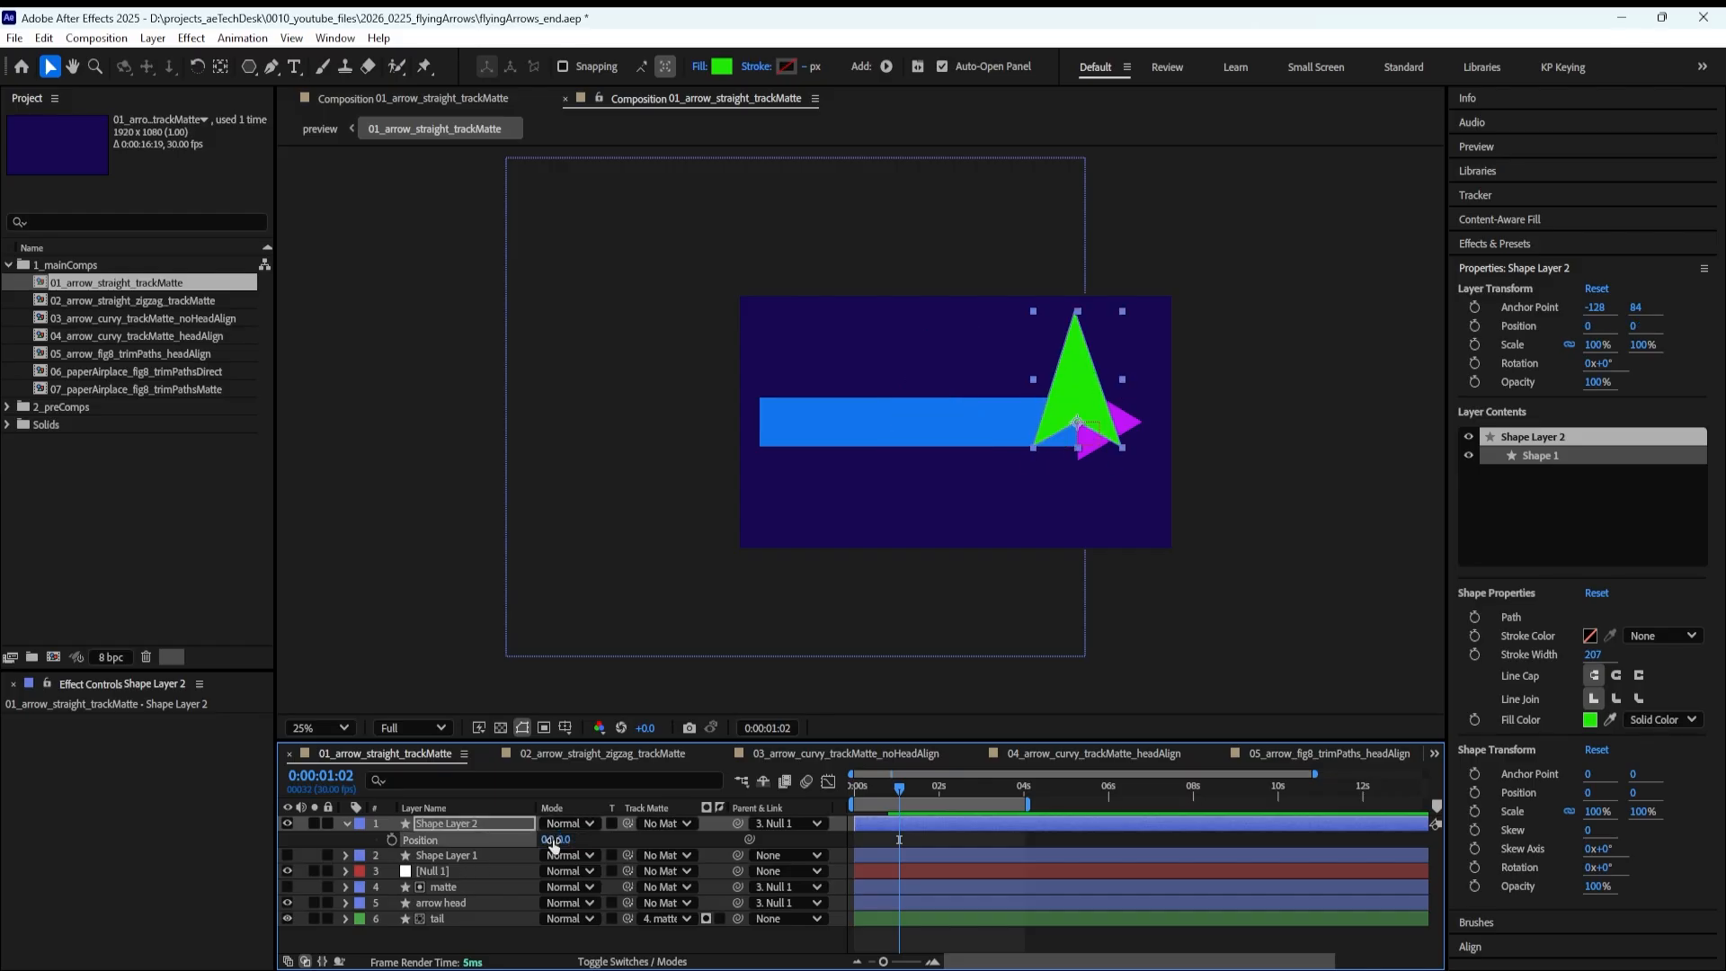
key(Return)
Set Shape Layer 2's Rotation to 90° so the green arrow points along the tail
key(r)
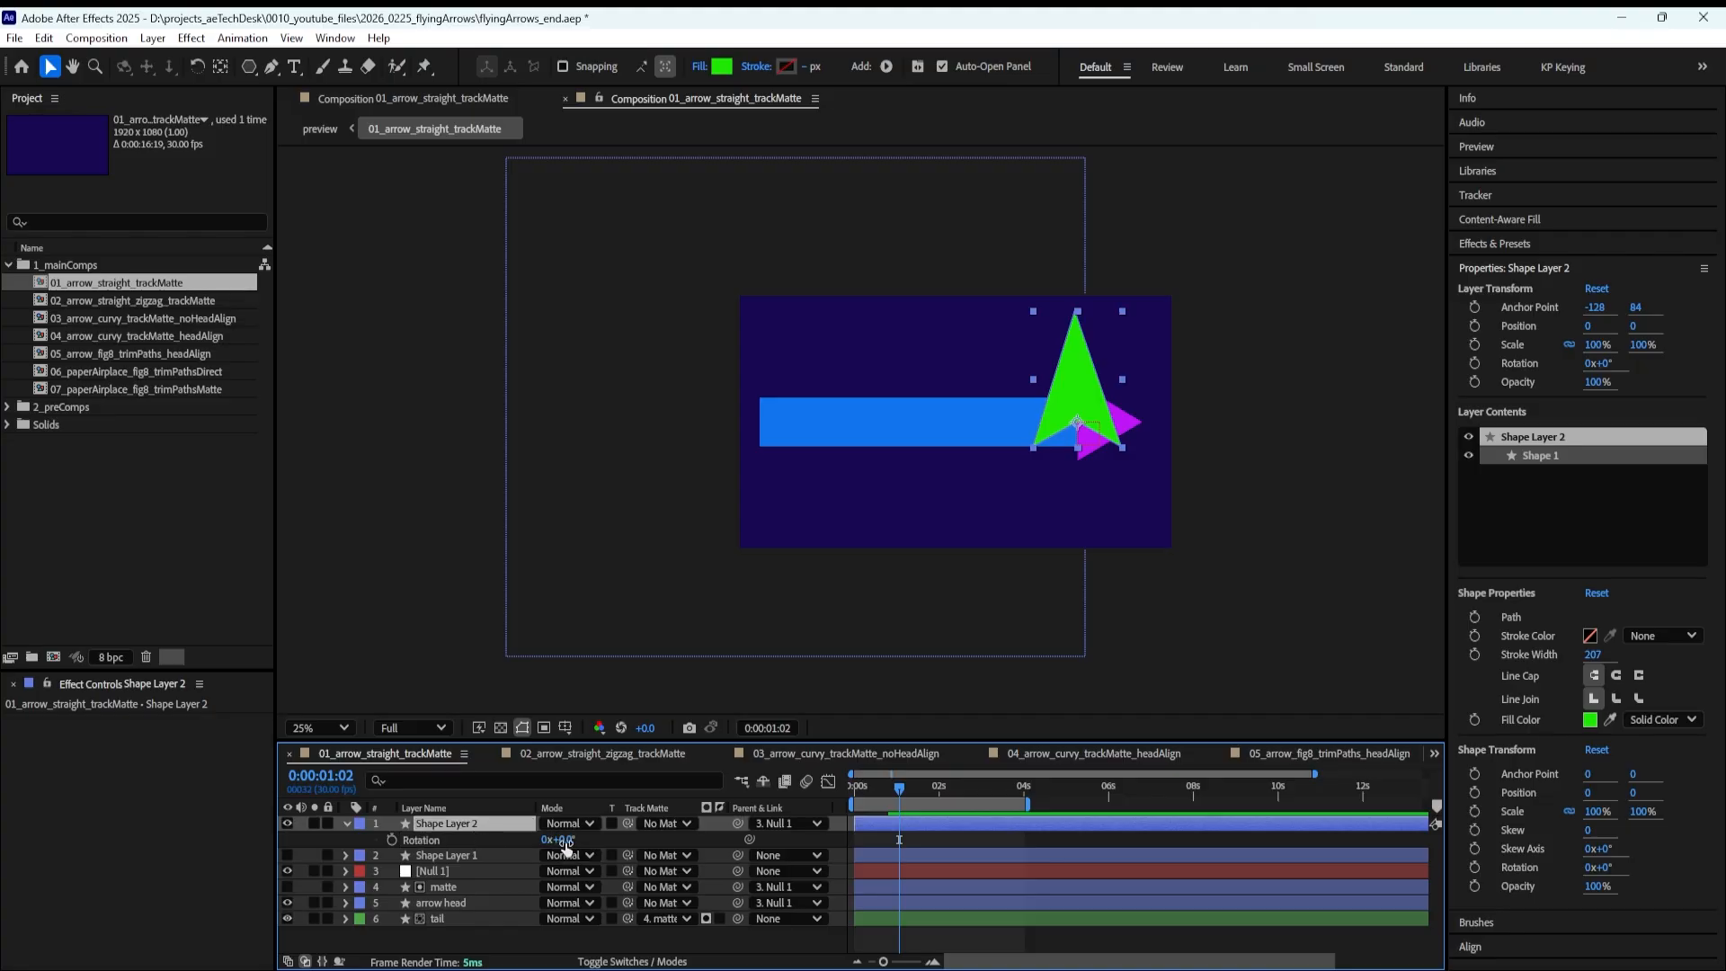
drag(564, 840, 593, 840)
click(629, 841)
click(564, 841)
text(90)
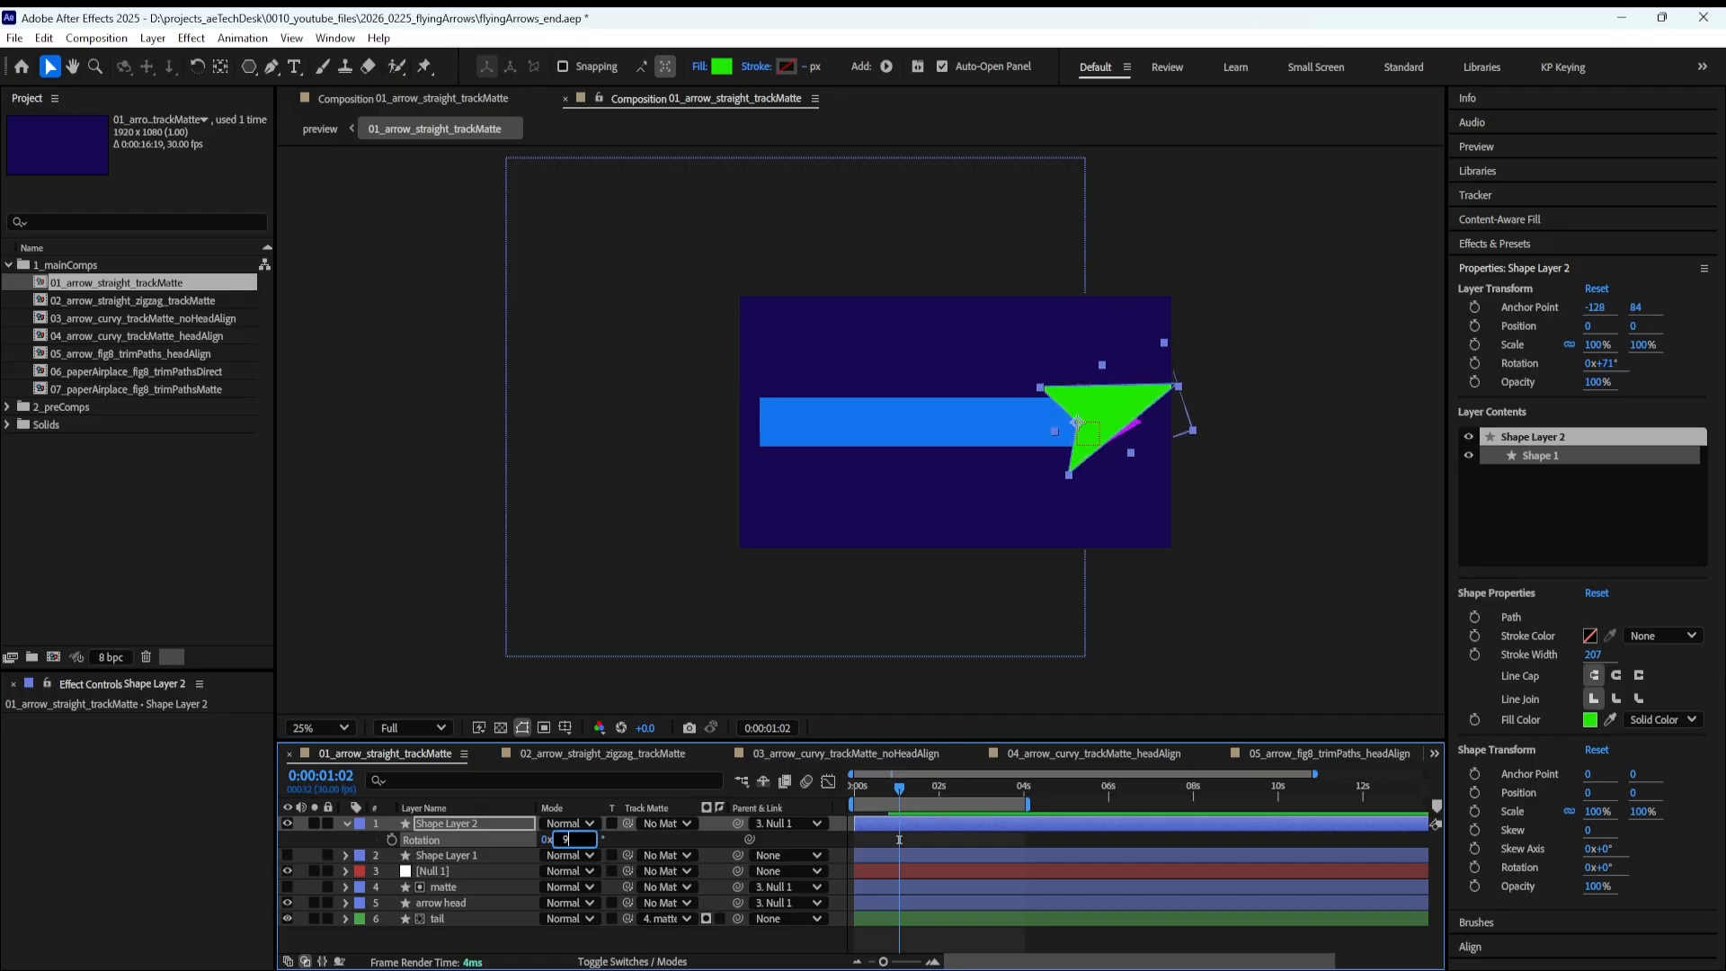
key(Return)
Unlink Shape Layer 2's Scale dimensions and set them to 107% and 73%
click(467, 824)
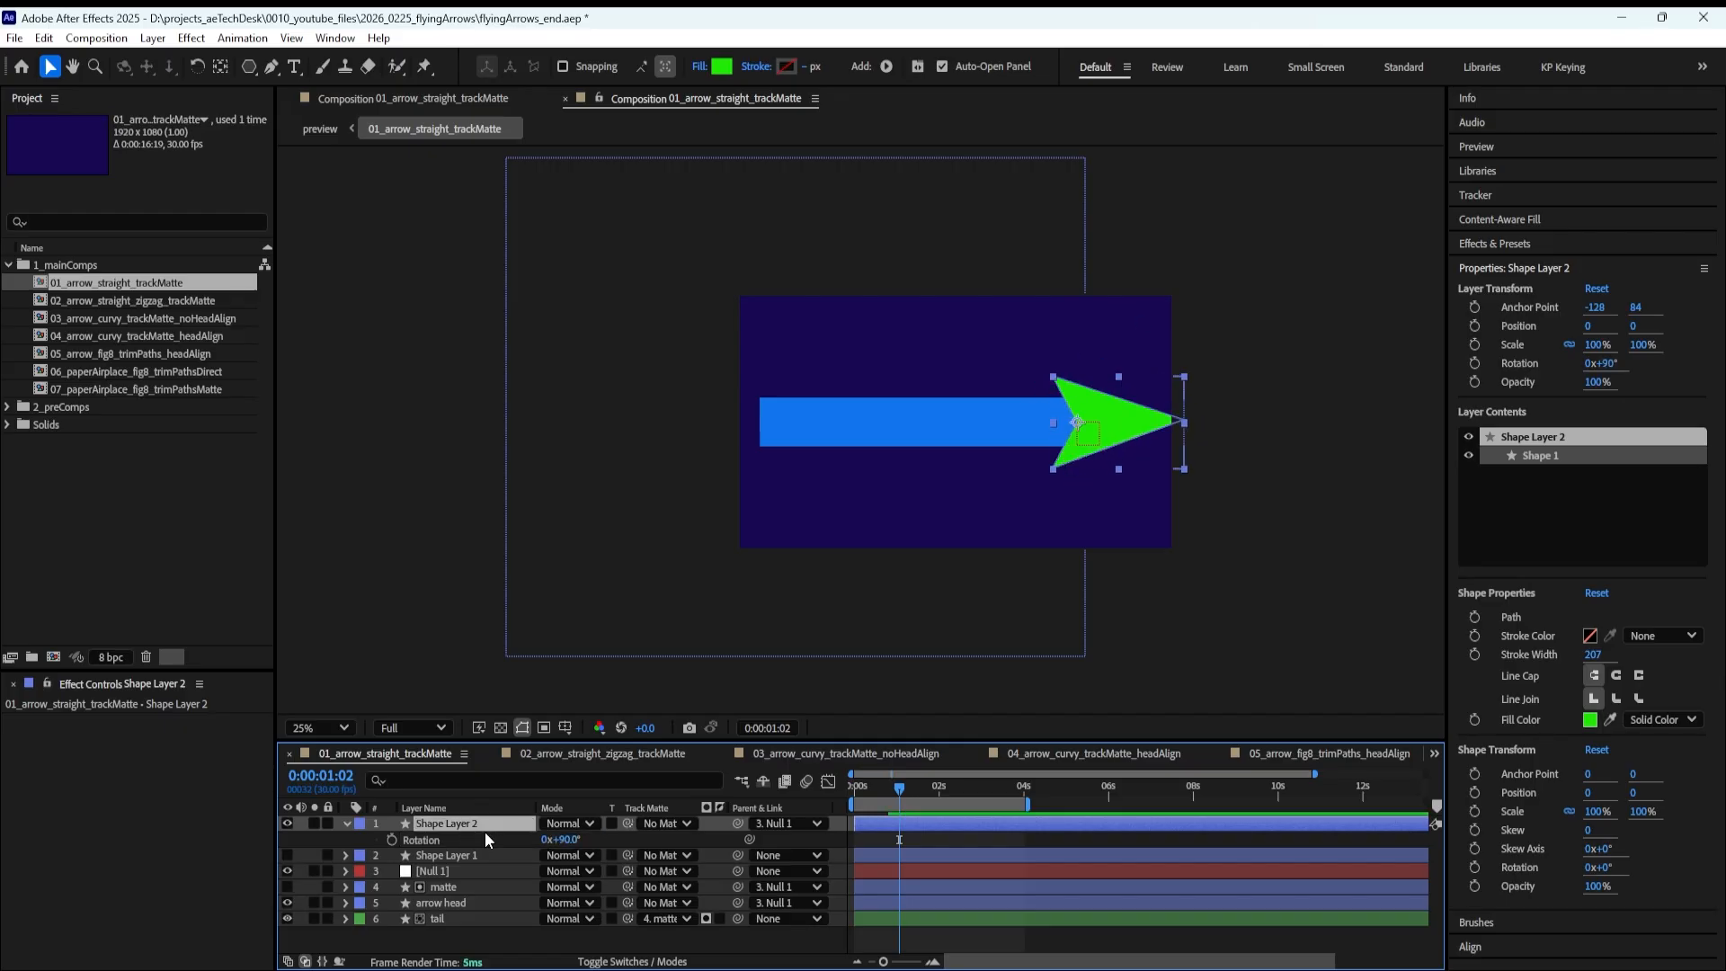
key(s)
click(544, 838)
mouse_move(565, 839)
mouse_down()
mouse_move(592, 840)
mouse_move(567, 854)
mouse_up()
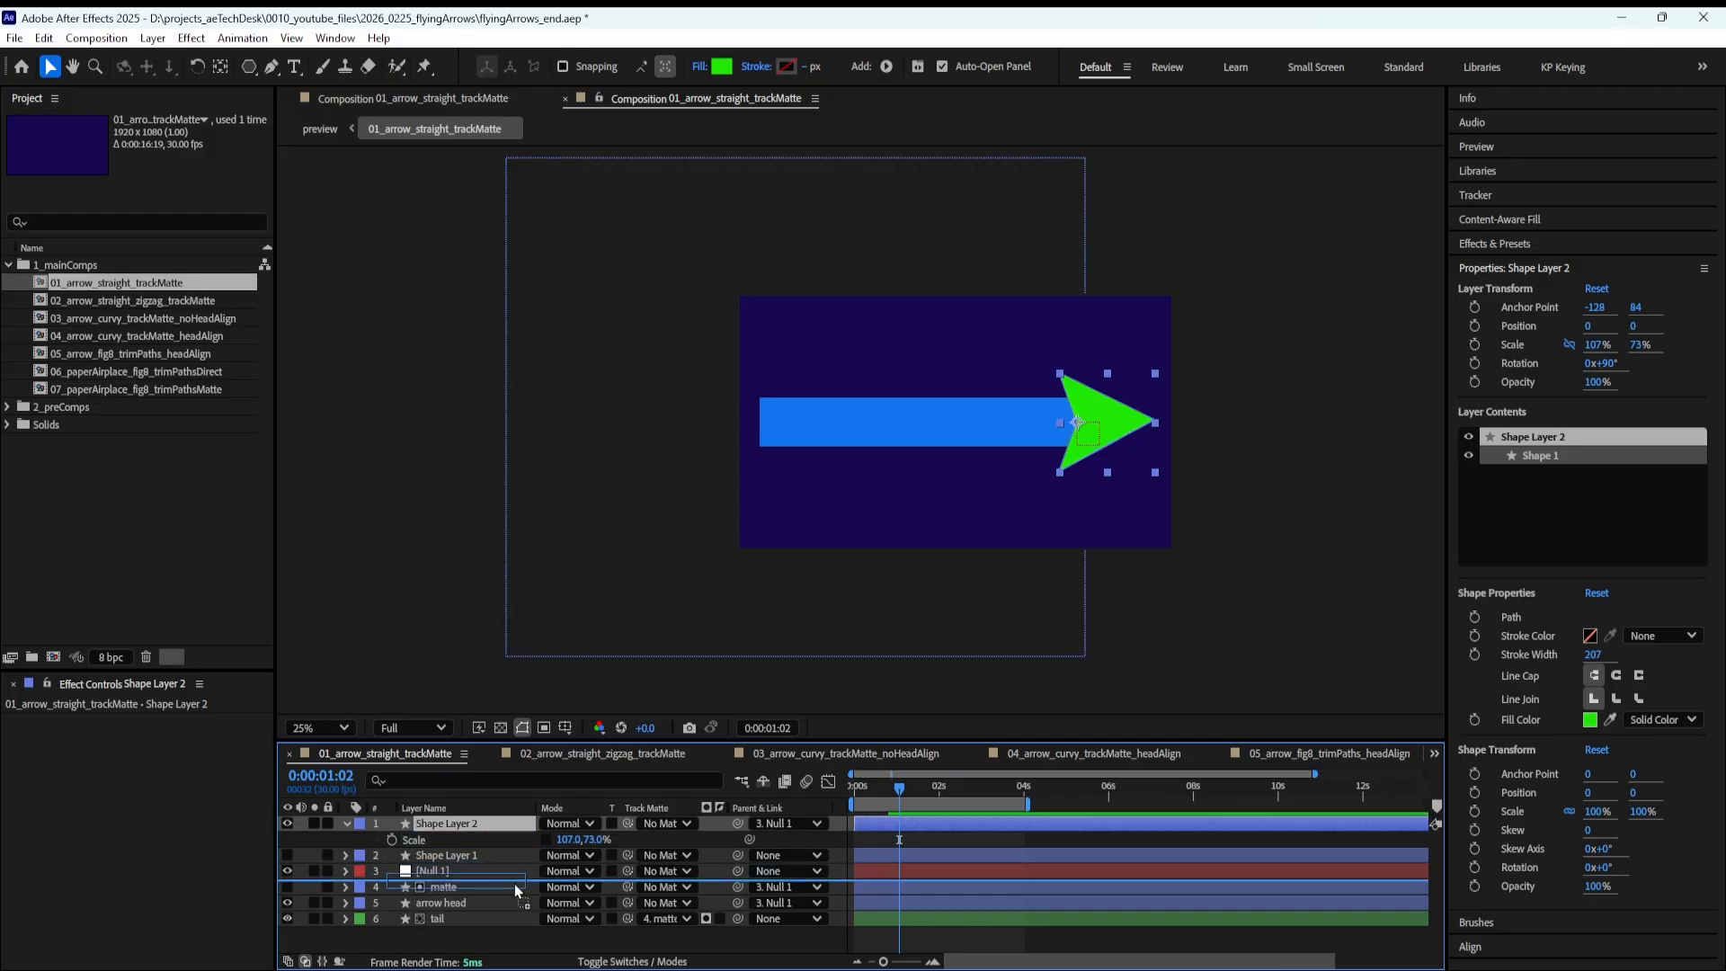
Place Shape Layer 2 beneath the matte in place of the hidden arrow head layer, and preview the animation from the start
drag(496, 902, 496, 896)
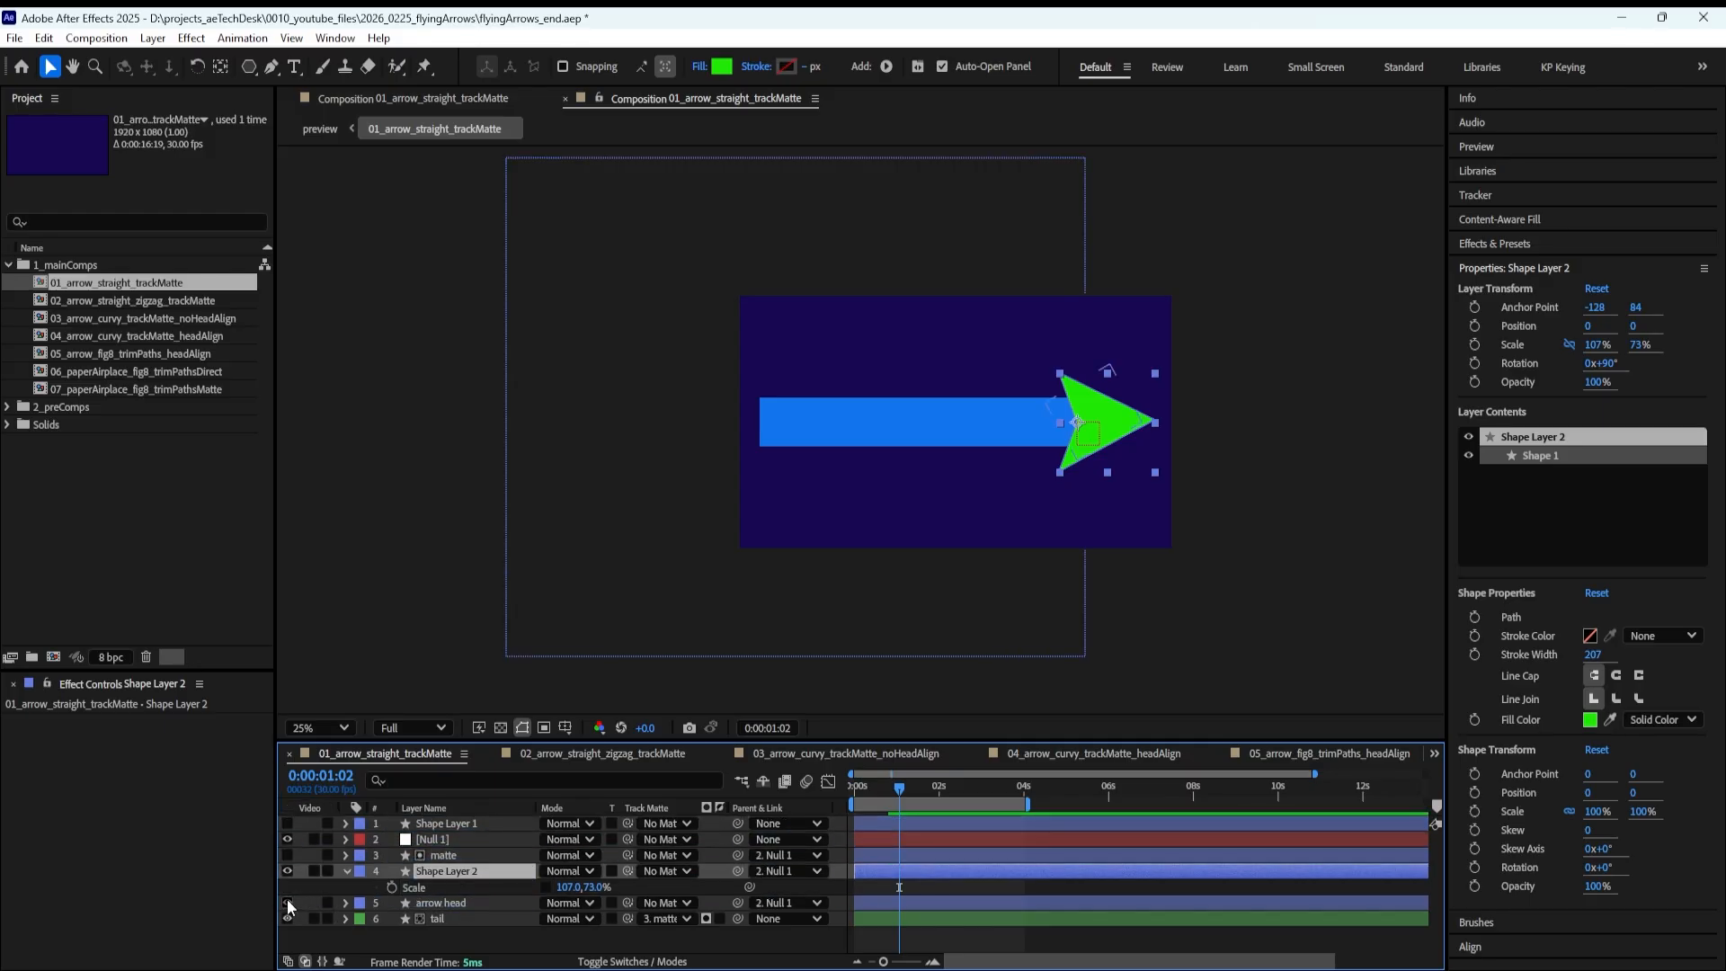
drag(898, 785, 830, 791)
key(space)
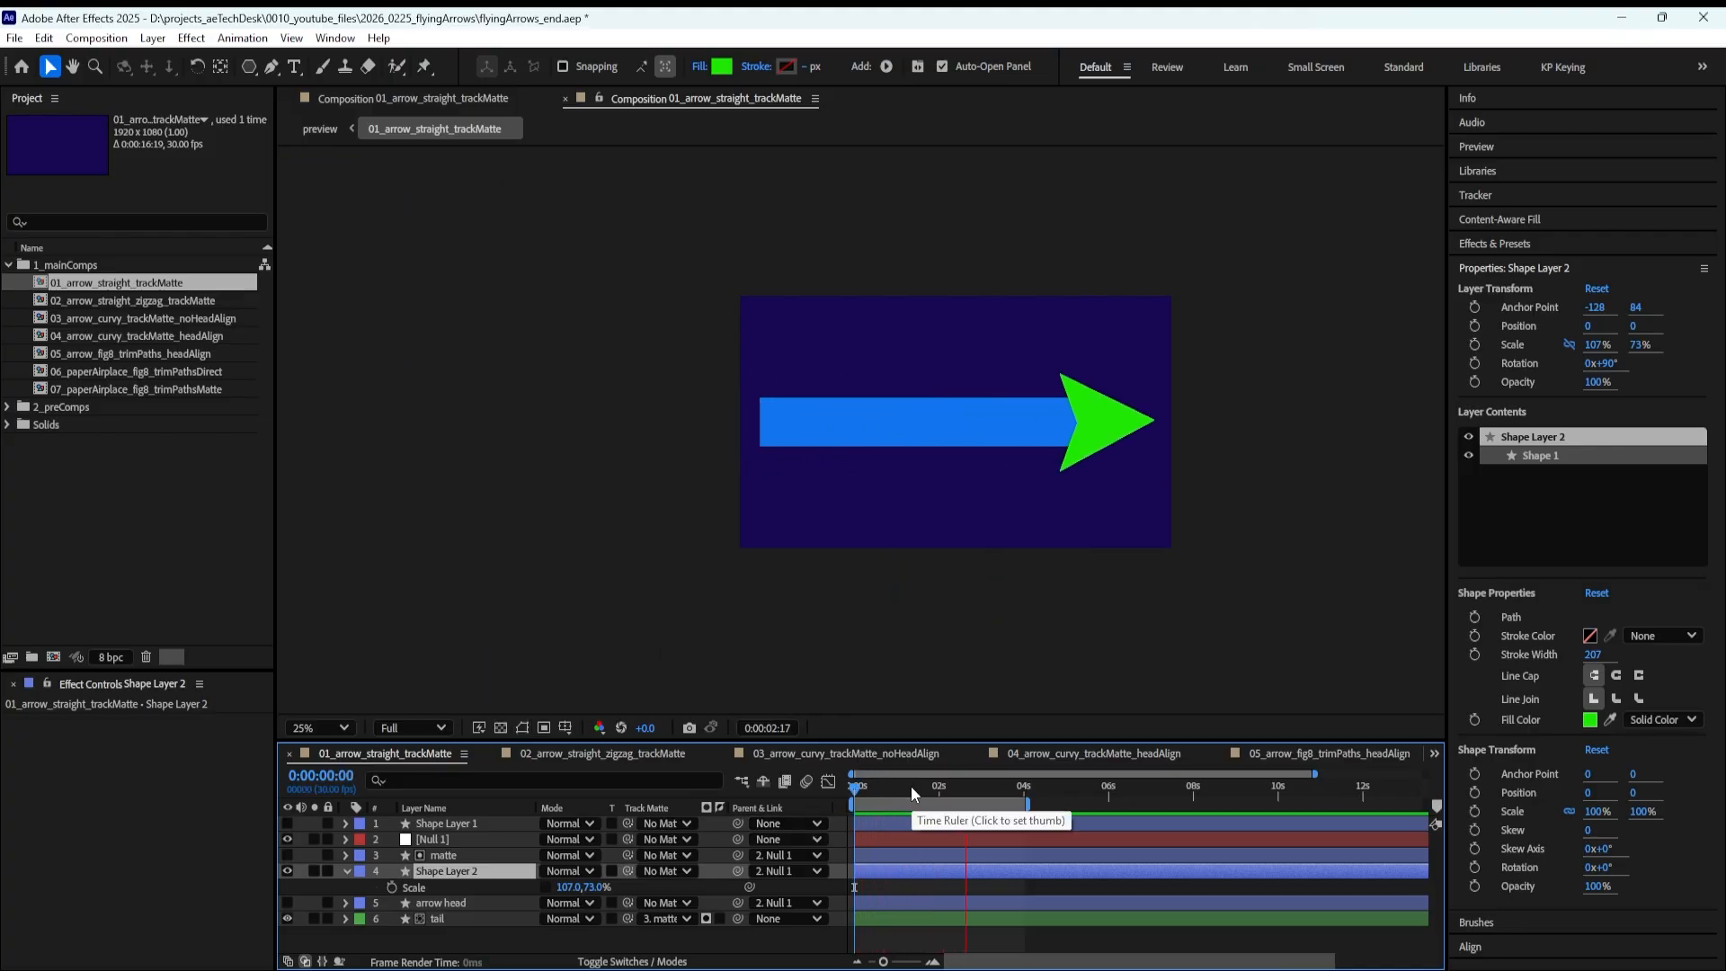
key(space)
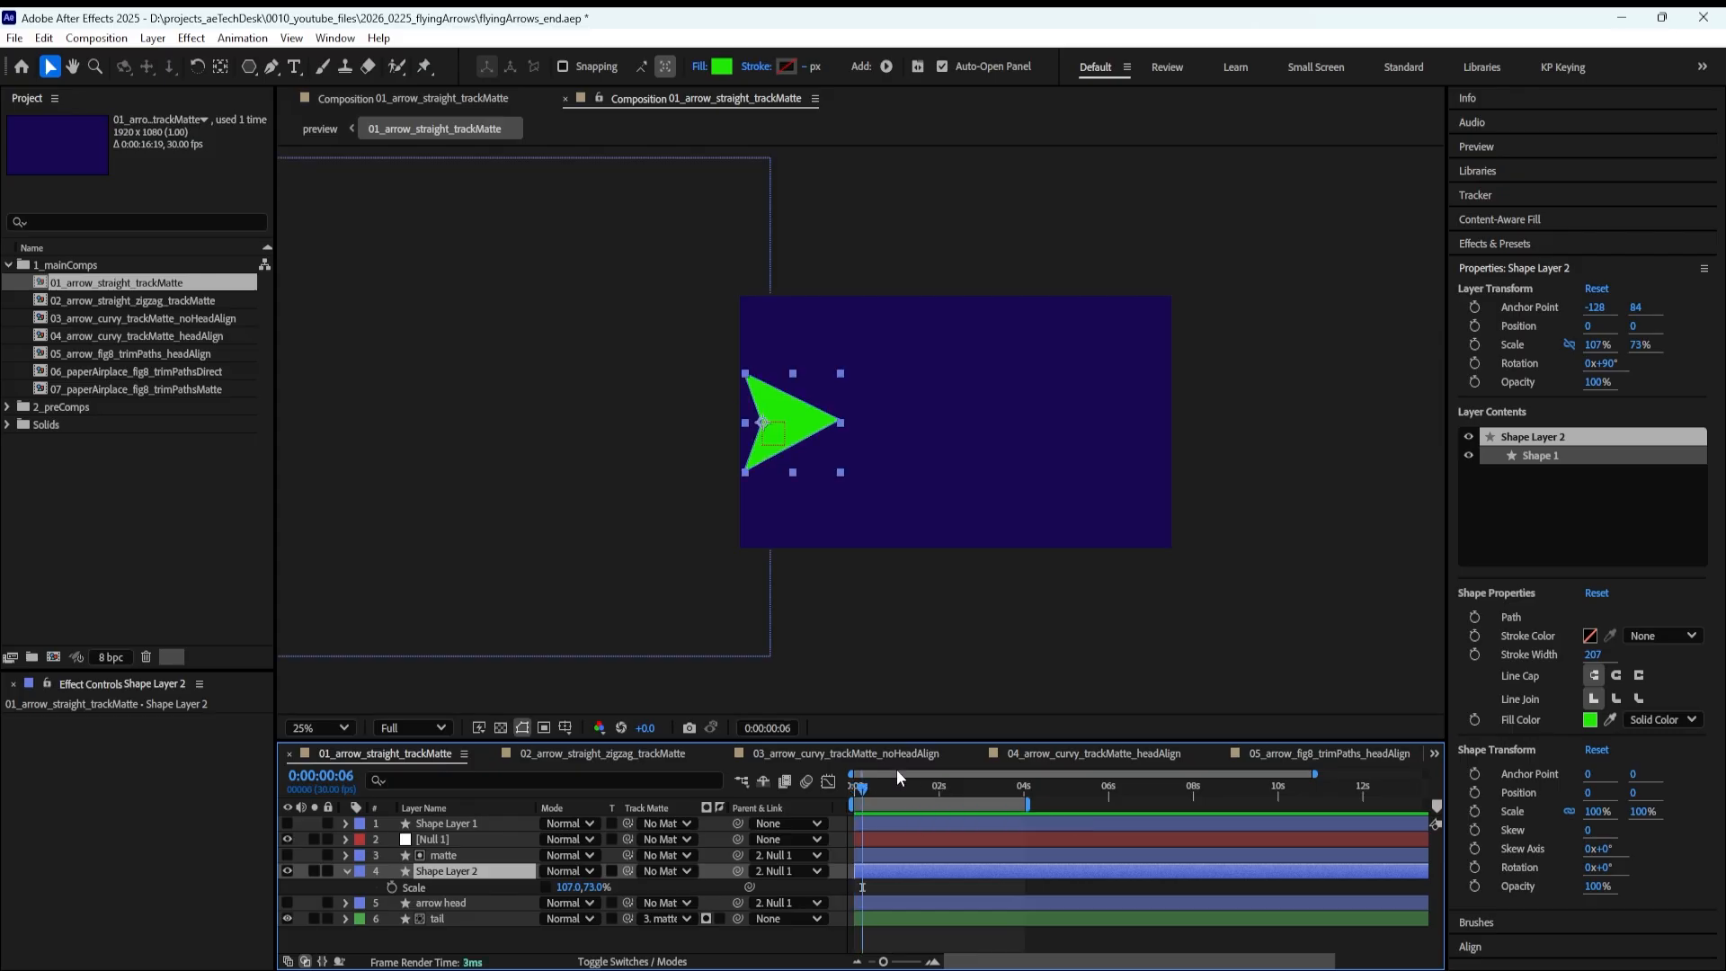
Open the 02_arrow_straight_zigzag_trackMatte composition at 0:00:01:00 and select Zig Zag 1 in the tail layer's contents
click(623, 755)
drag(928, 788, 898, 788)
click(415, 893)
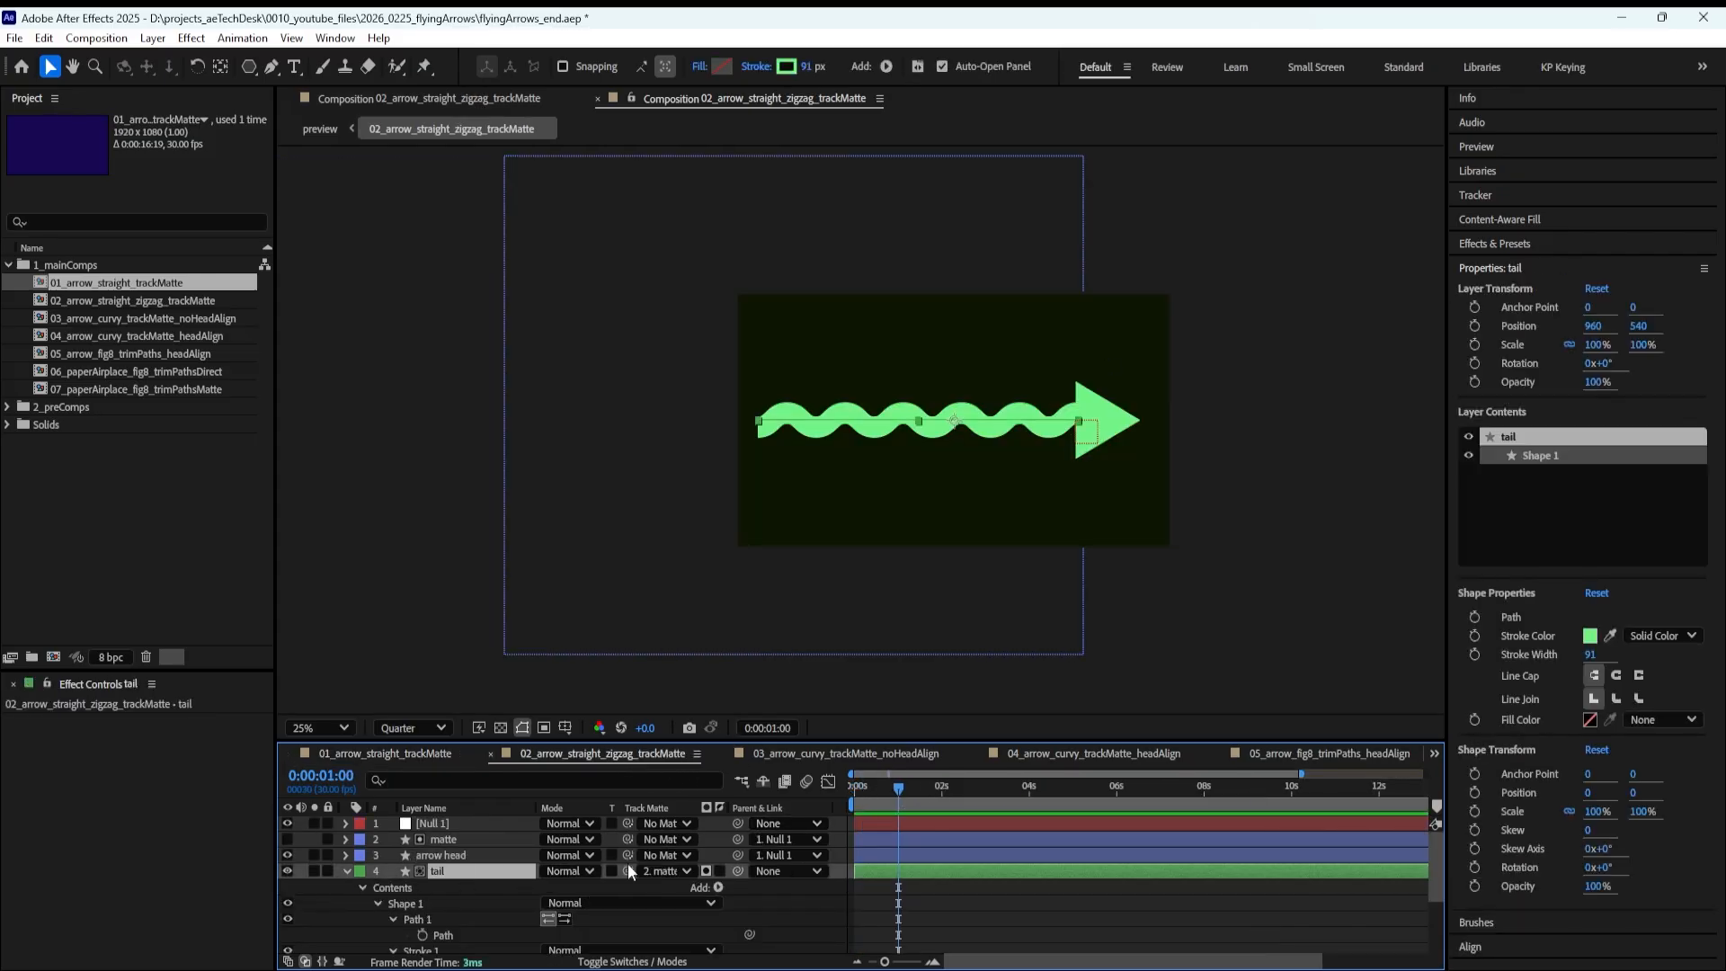
scroll(459, 872, down, 3)
click(420, 899)
scroll(426, 901, up, 3)
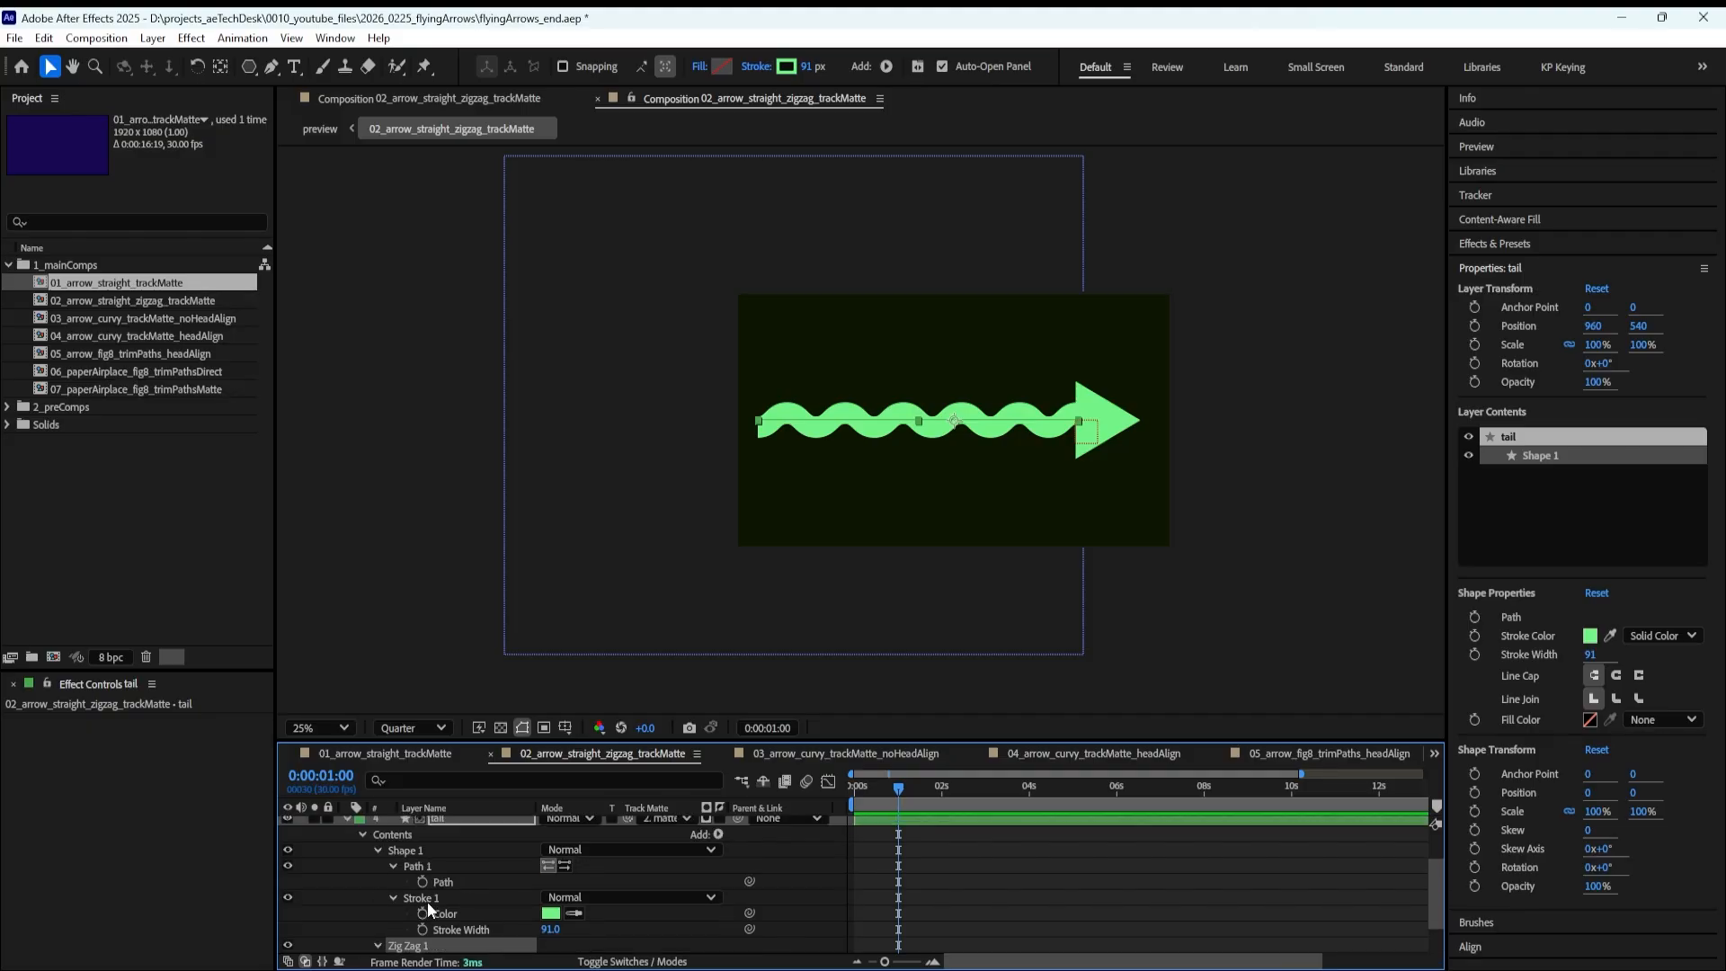
Turn the tail's Zig Zag 1 operator off and back on to compare the straight and wavy tail
scroll(305, 941, down, 3)
click(288, 897)
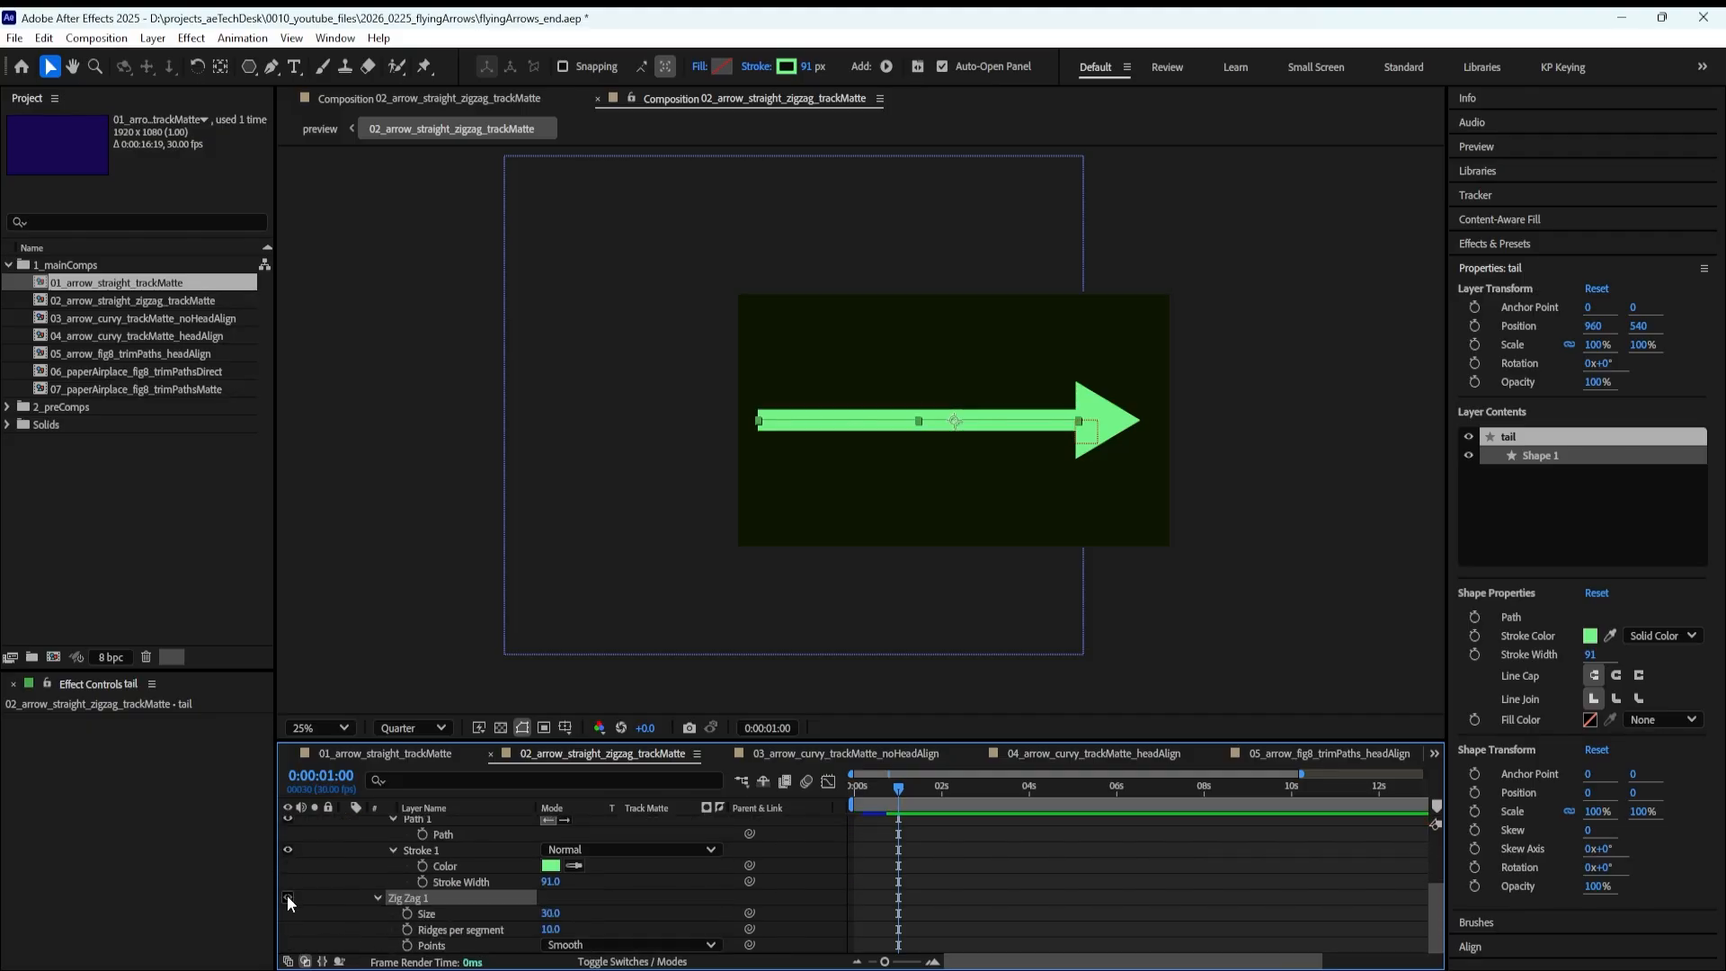
click(287, 897)
scroll(440, 890, up, 3)
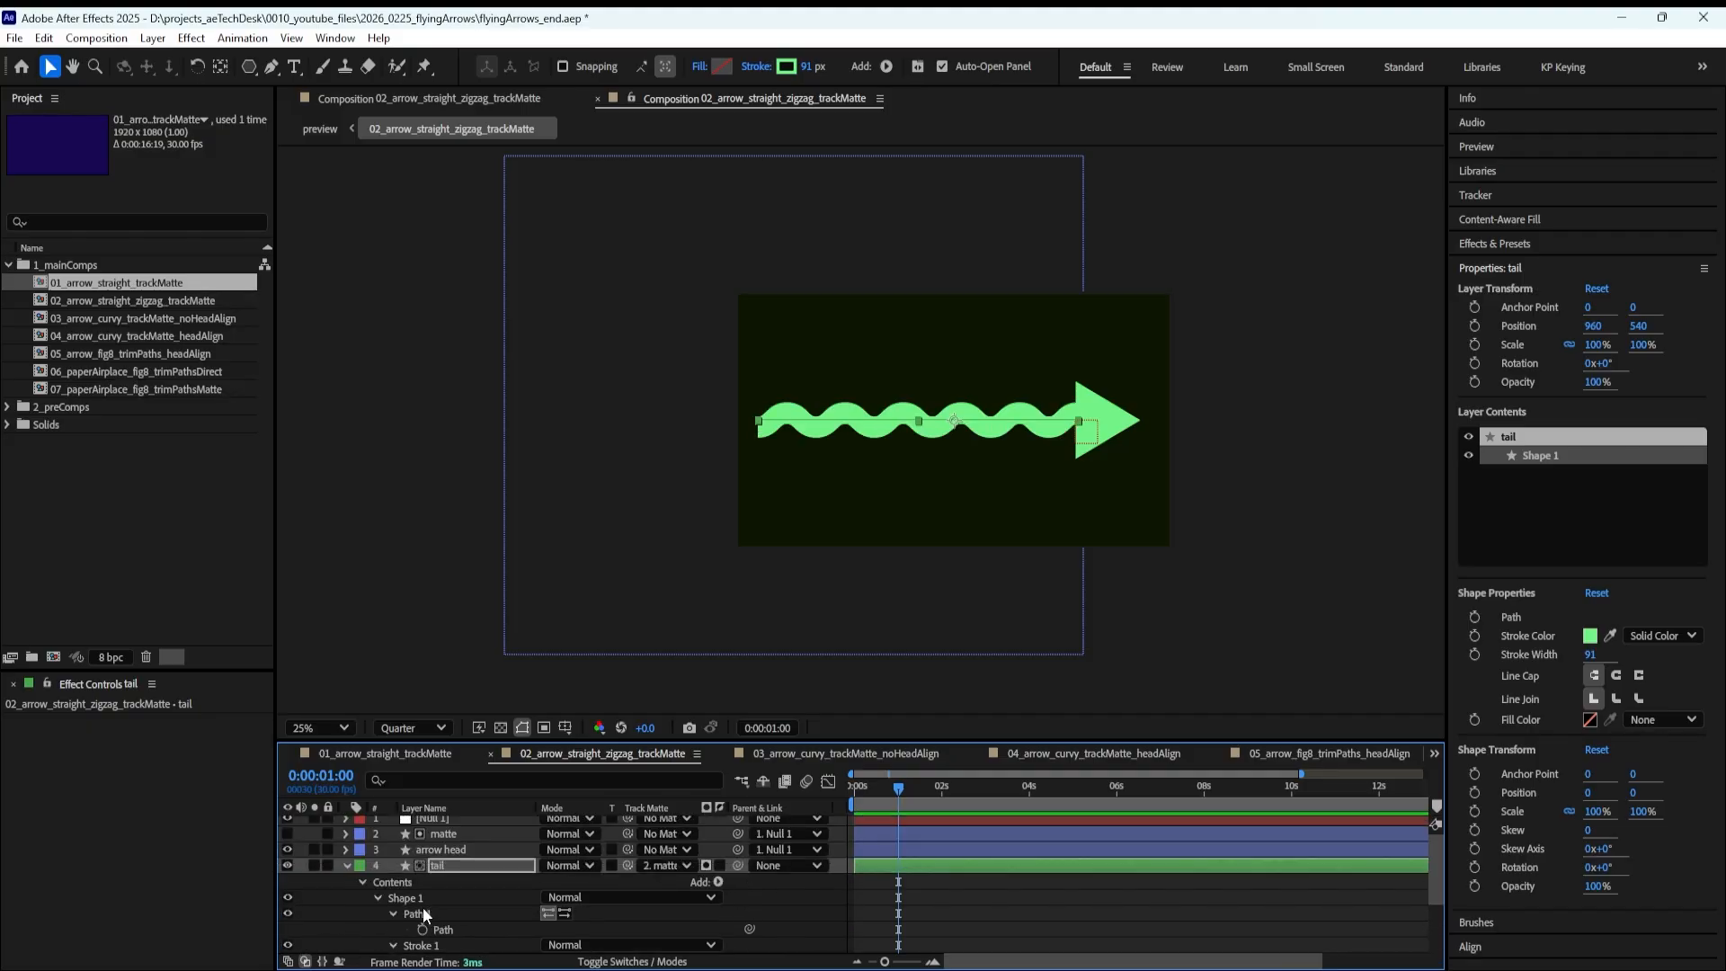
Collapse the tail's Shape 1 group and review the operators that can be added to its contents
click(375, 898)
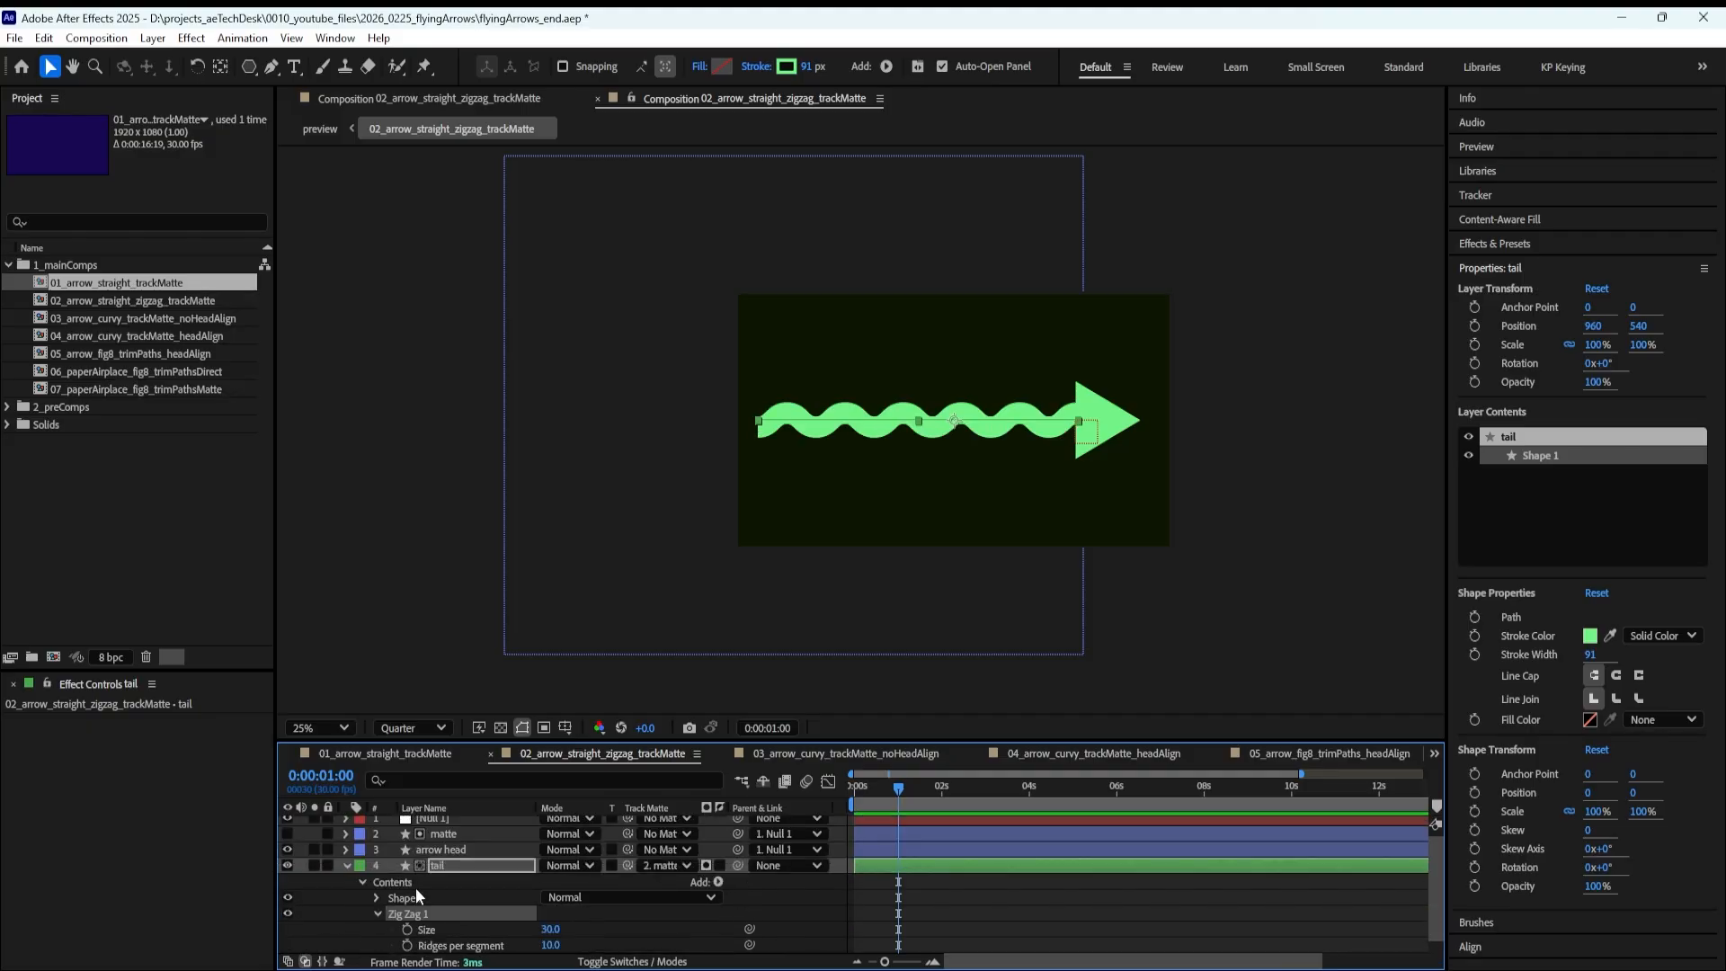
click(718, 882)
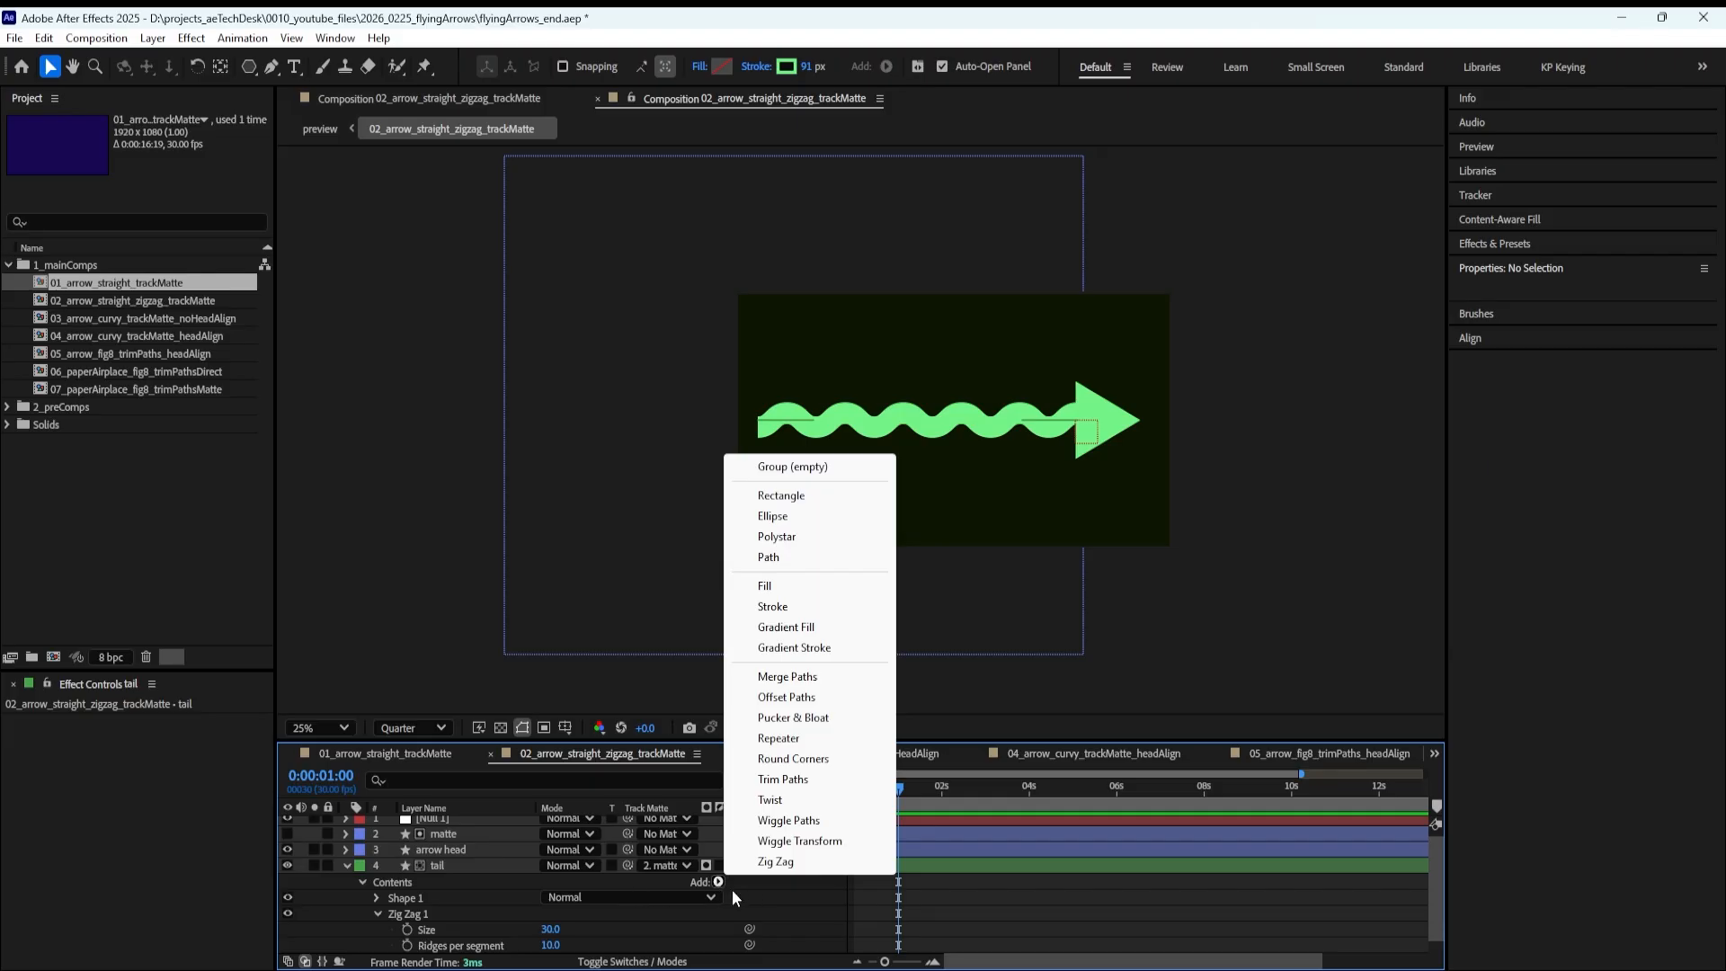
click(488, 839)
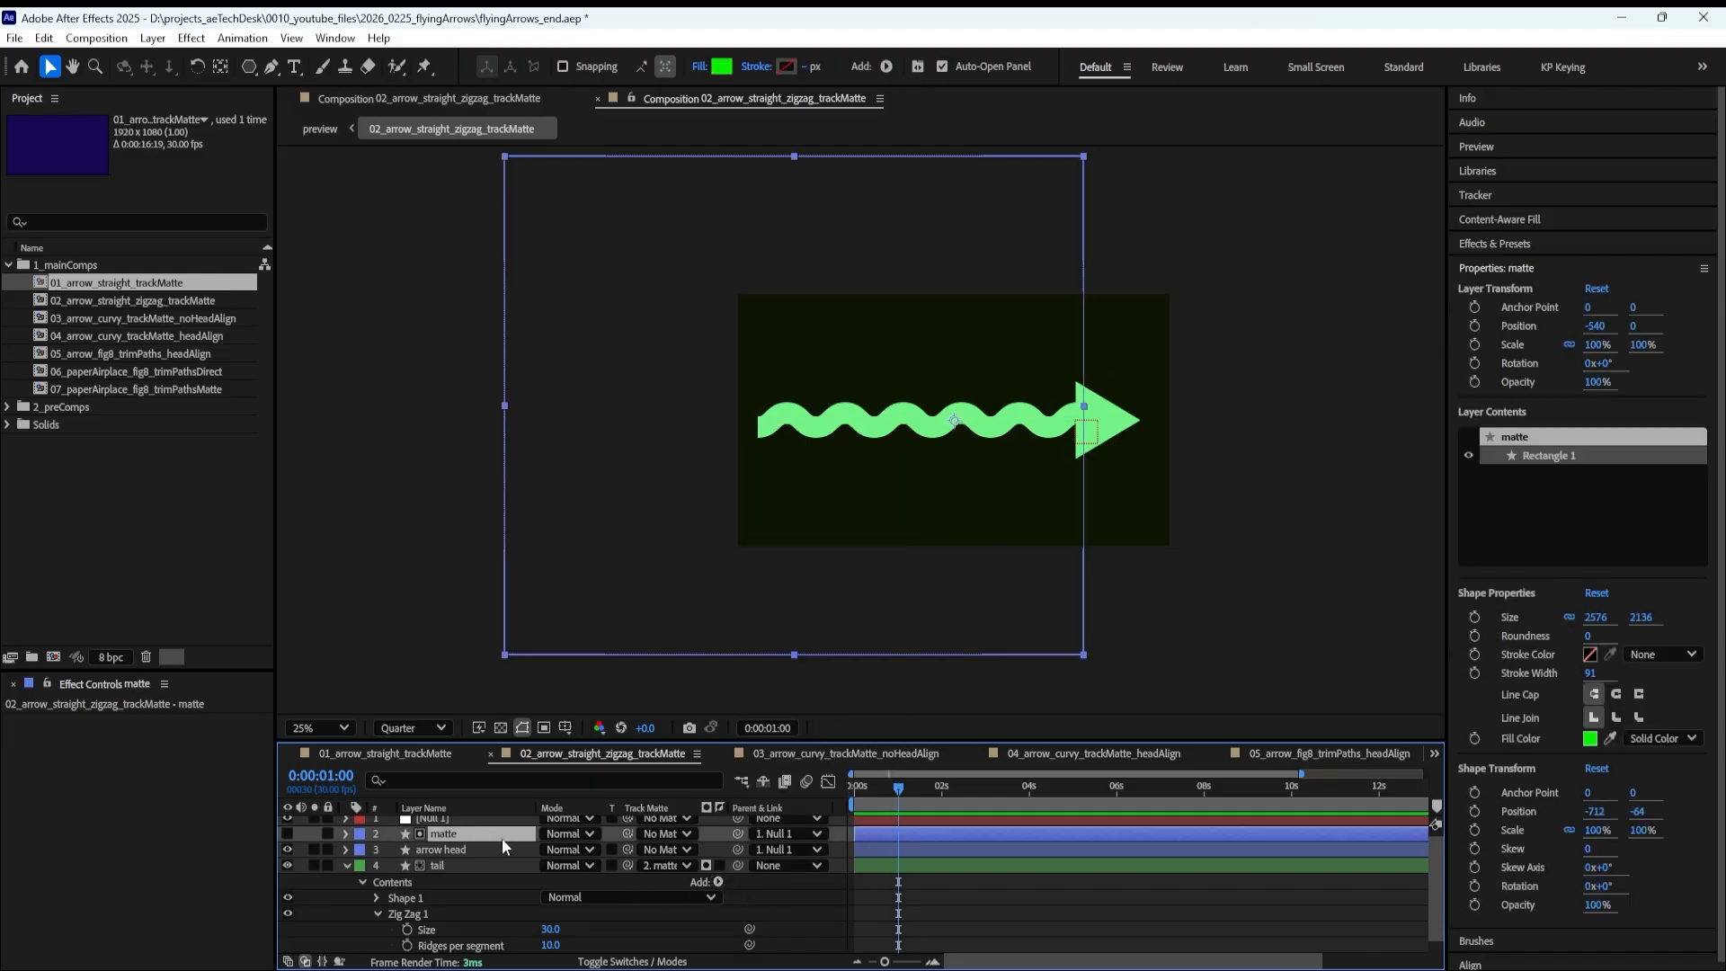
Add a Zig Zag operator to the arrow head layer, expand its settings, and deselect the layer
click(482, 847)
click(345, 850)
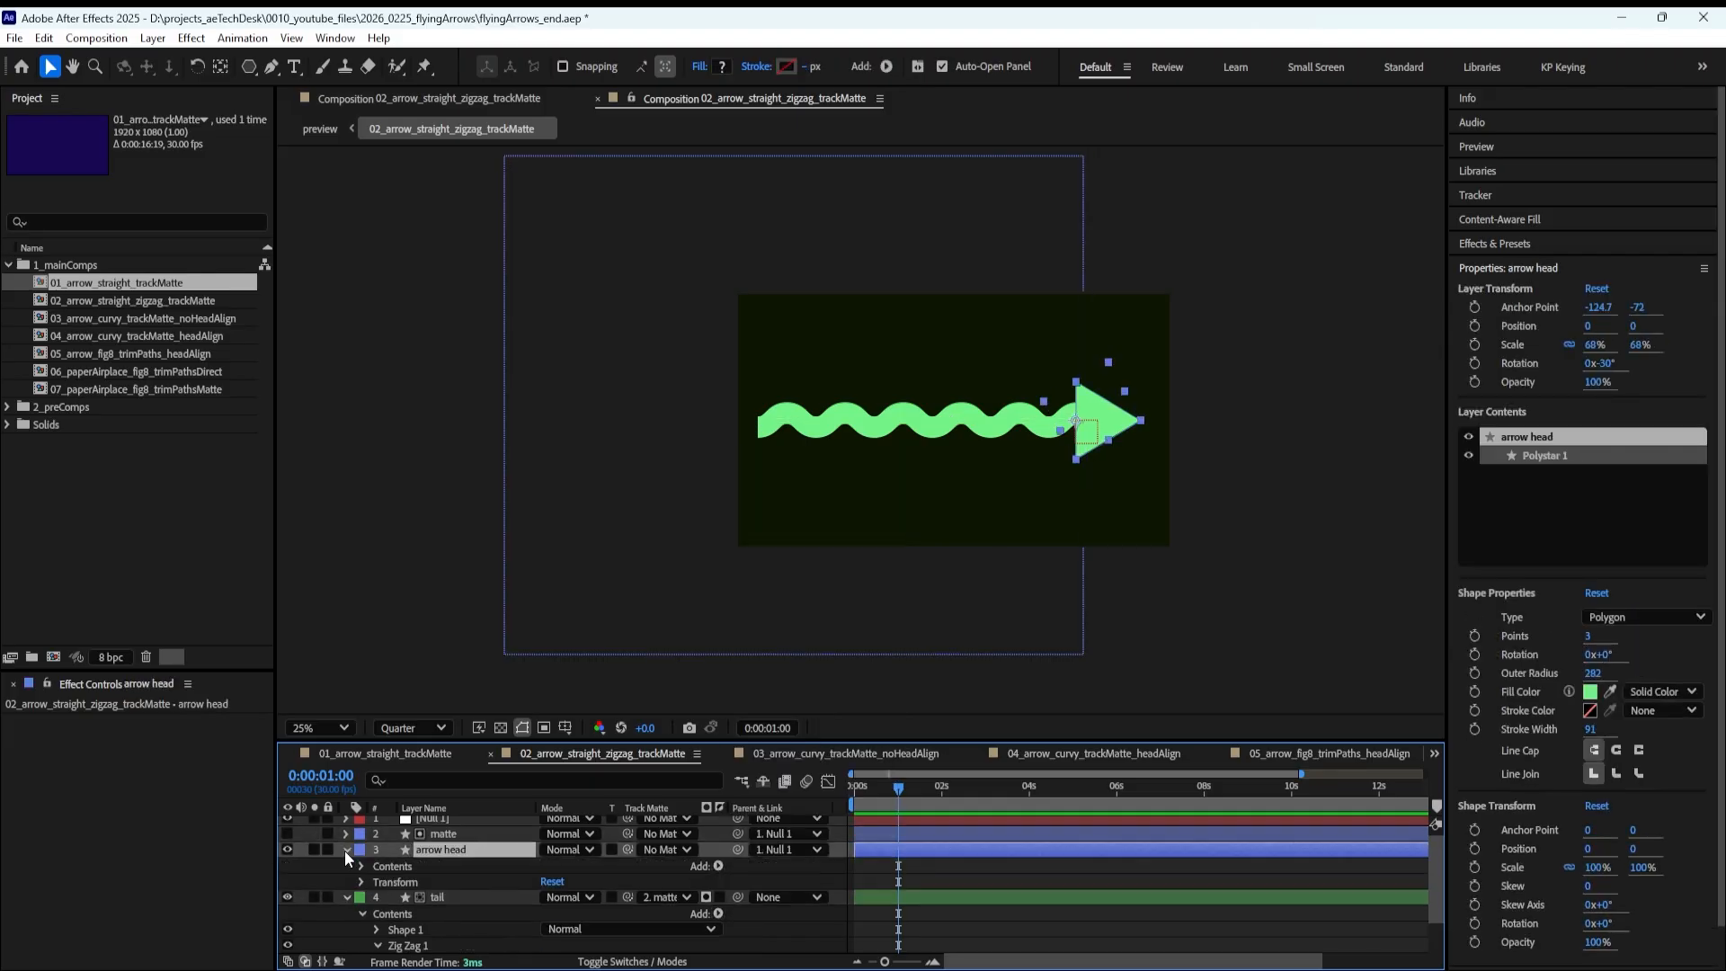
click(718, 866)
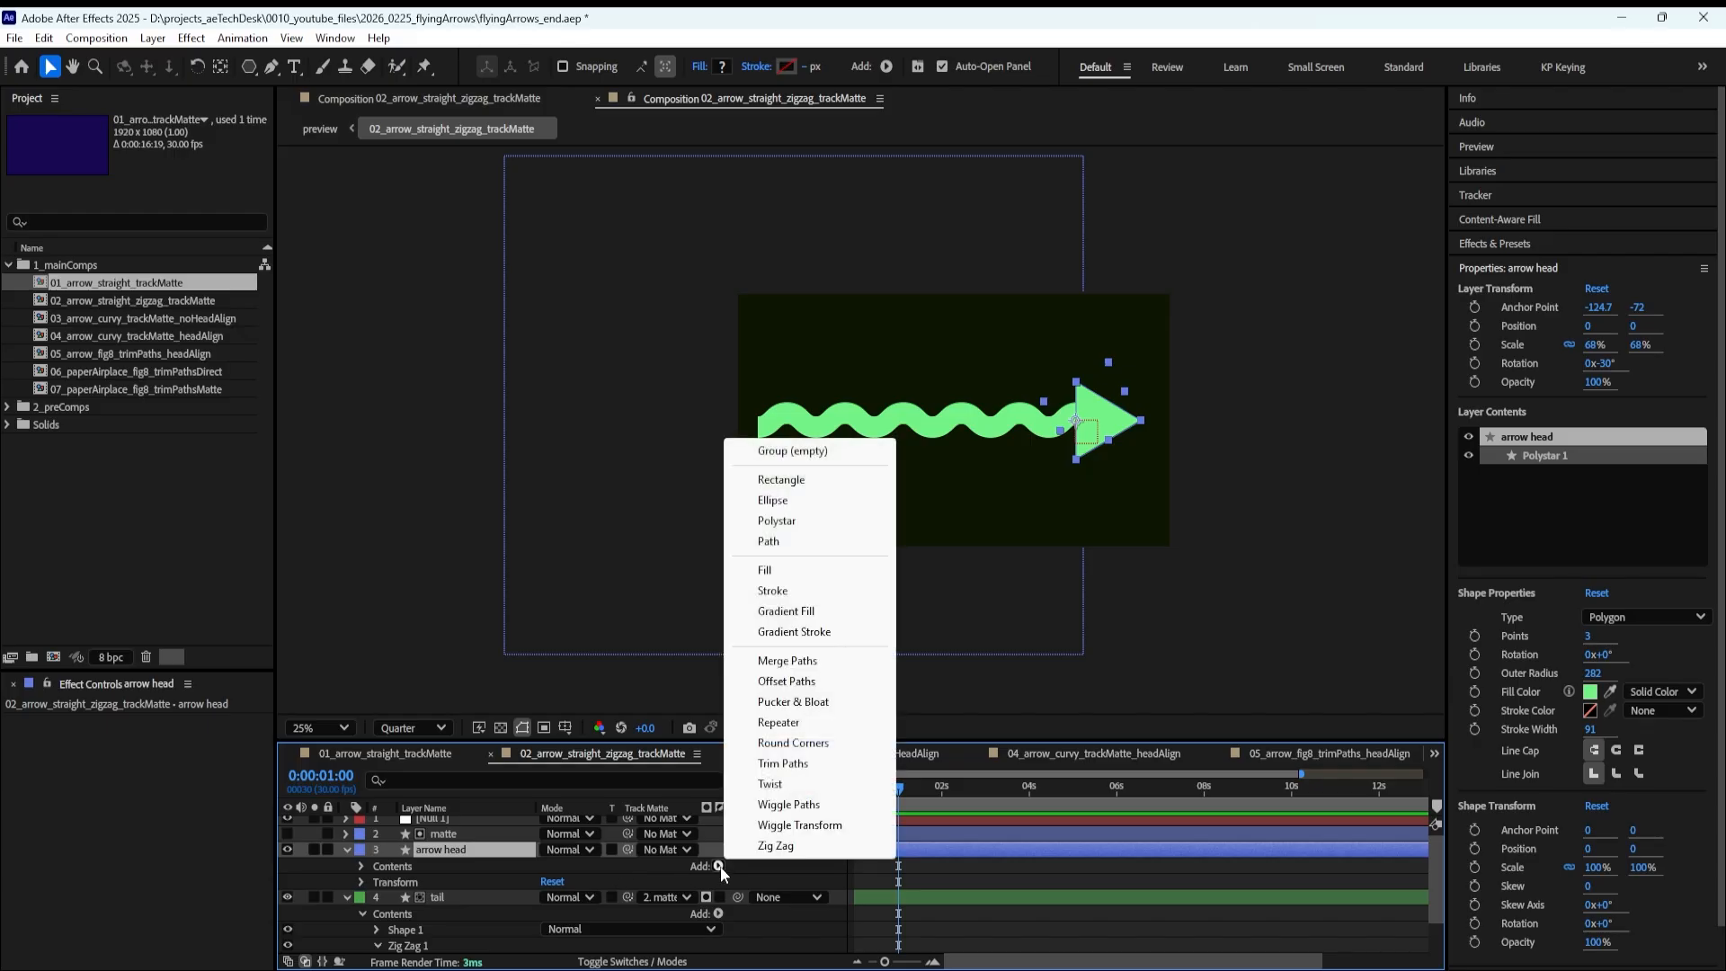
click(775, 844)
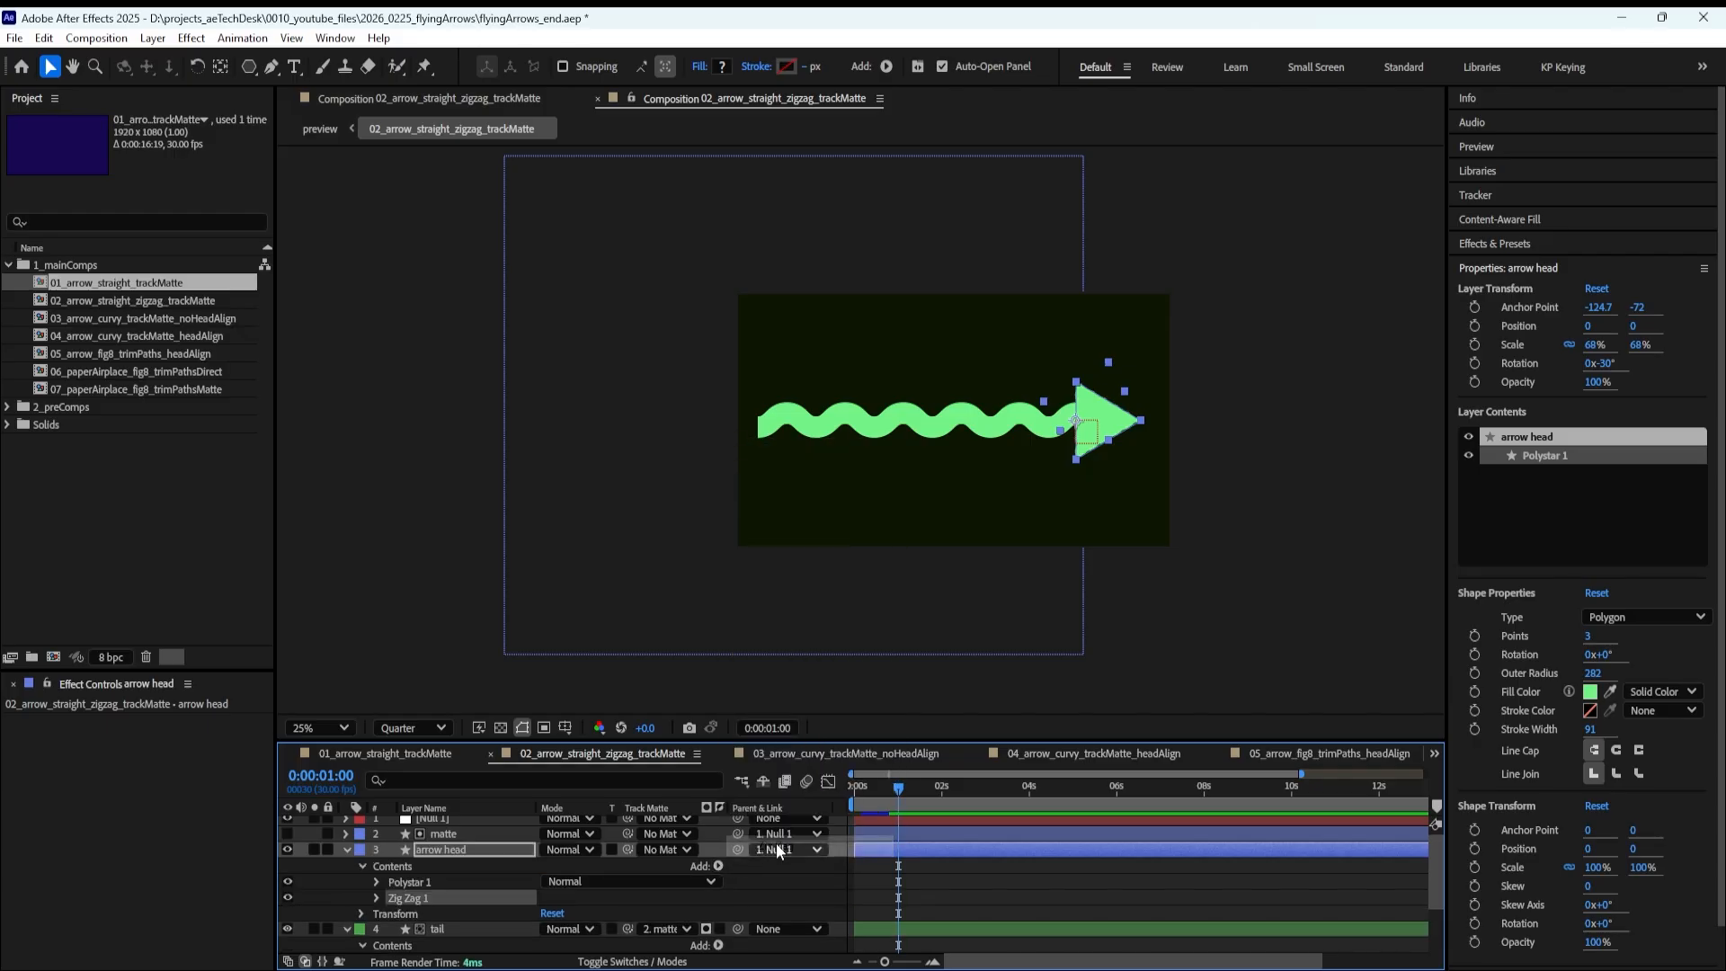
click(377, 897)
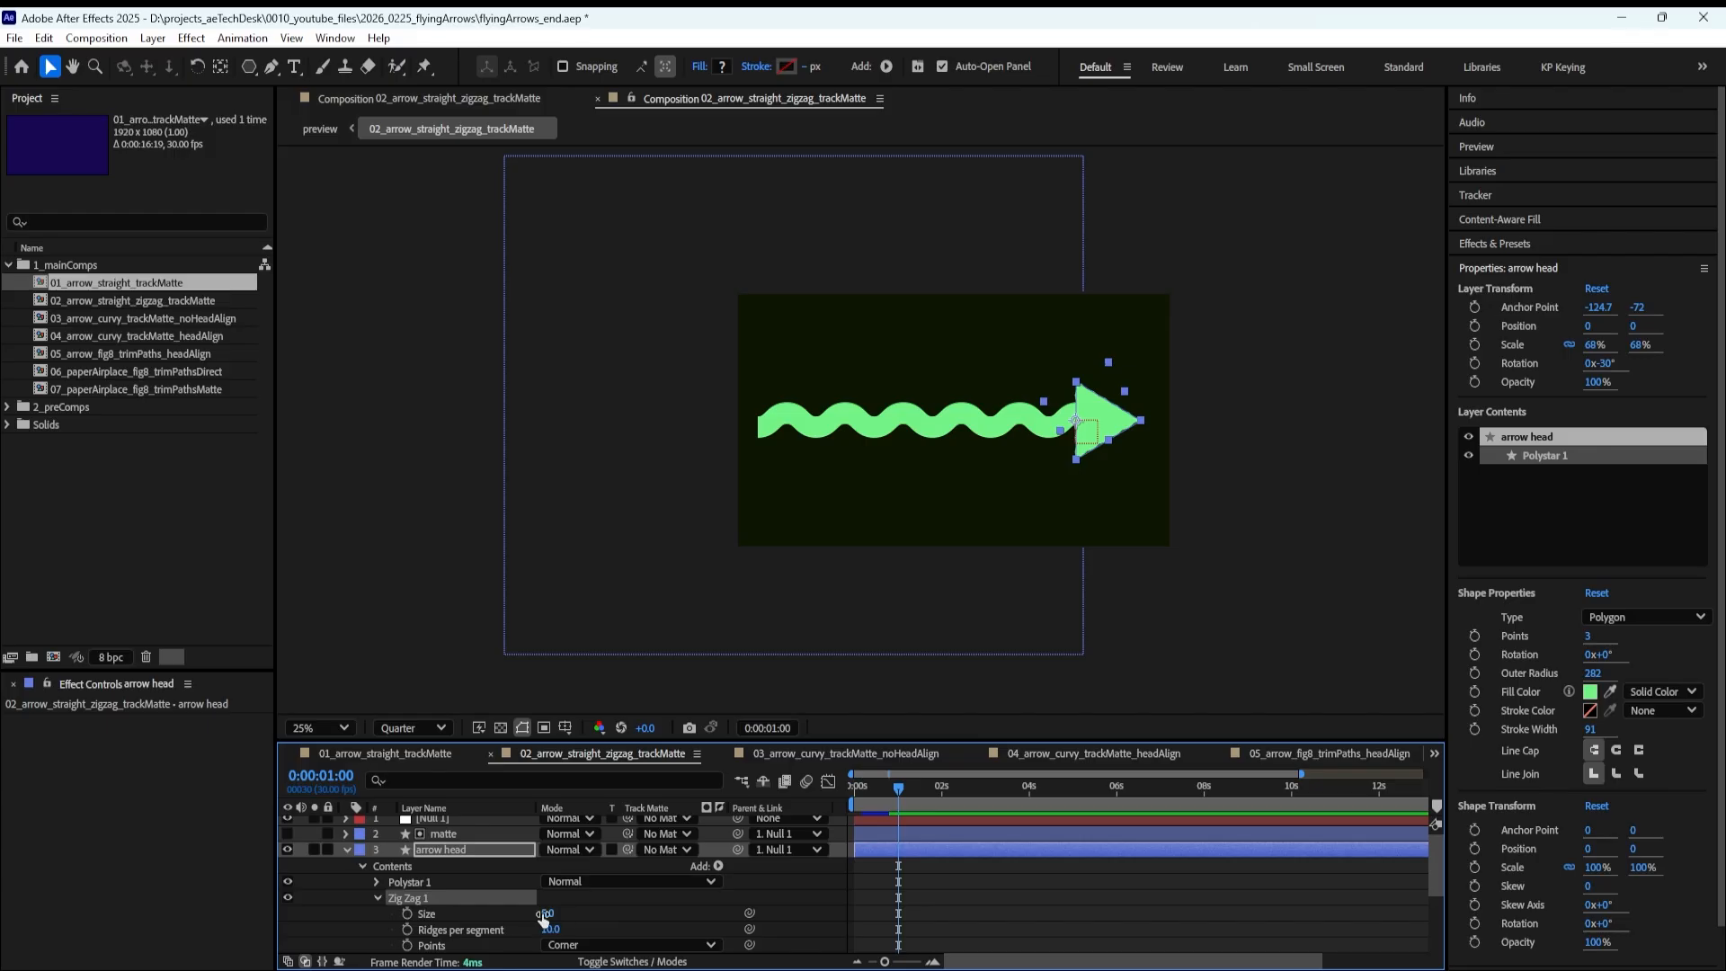
click(986, 672)
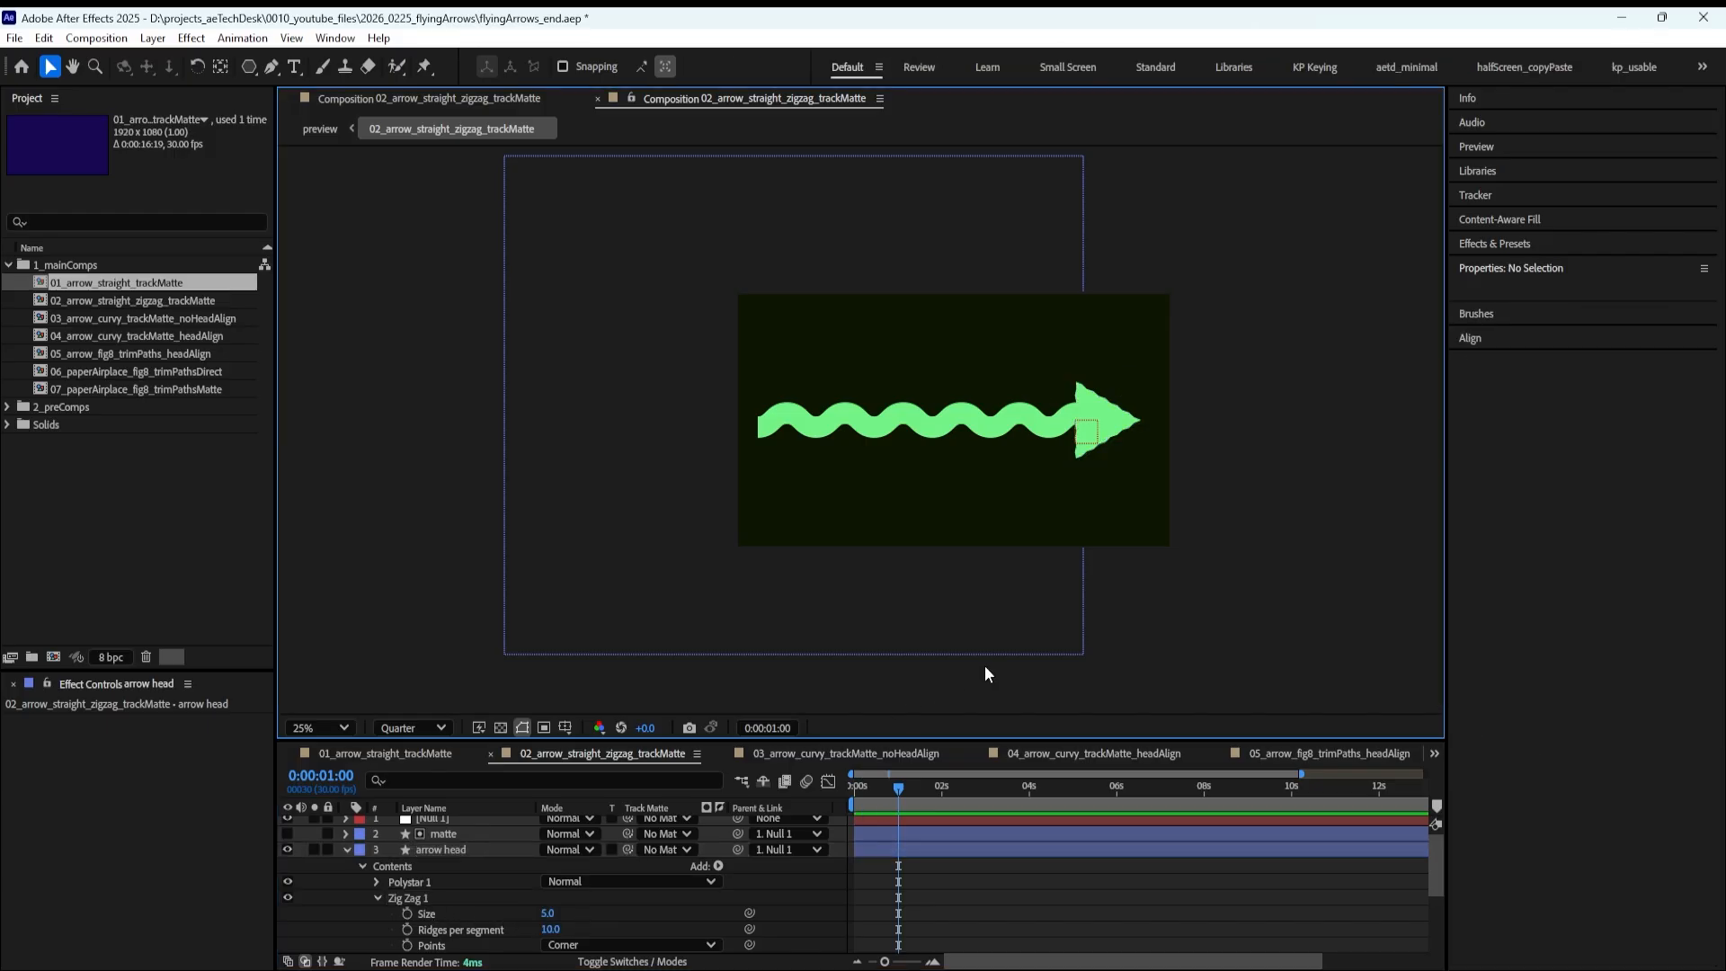
Set the preview resolution to Full and raise the arrow head's Zig Zag Size to 18
scroll(1208, 492, up, 3)
drag(1219, 409, 627, 442)
key(v)
click(418, 730)
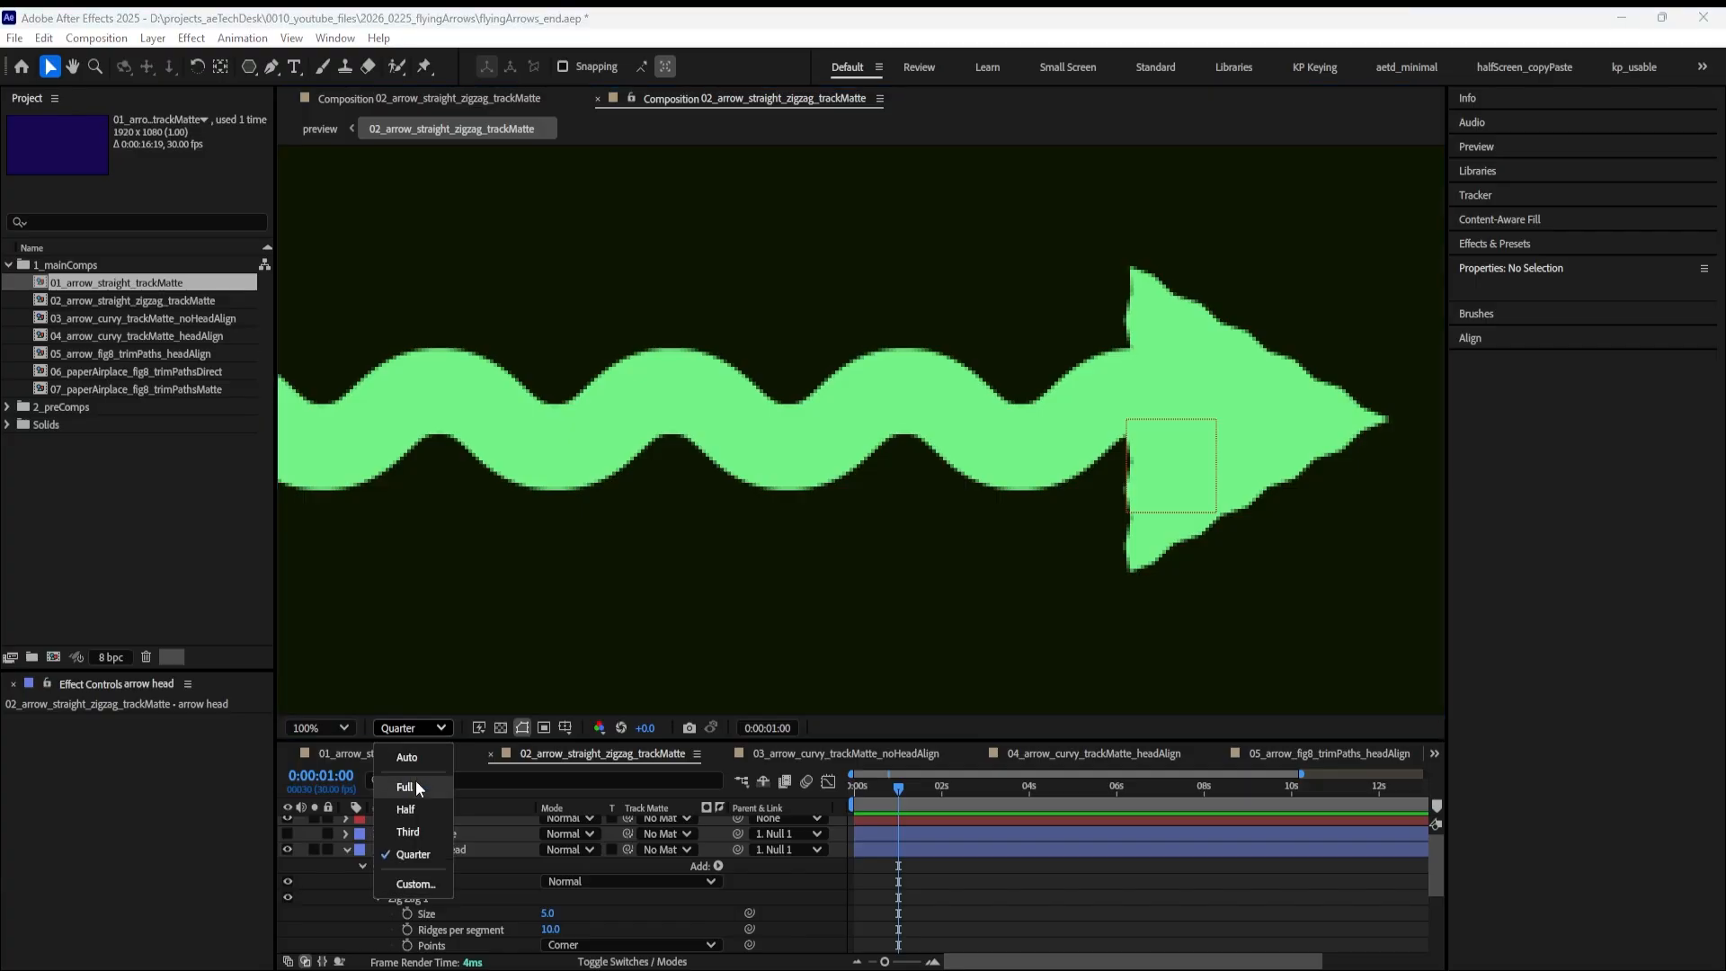
click(416, 782)
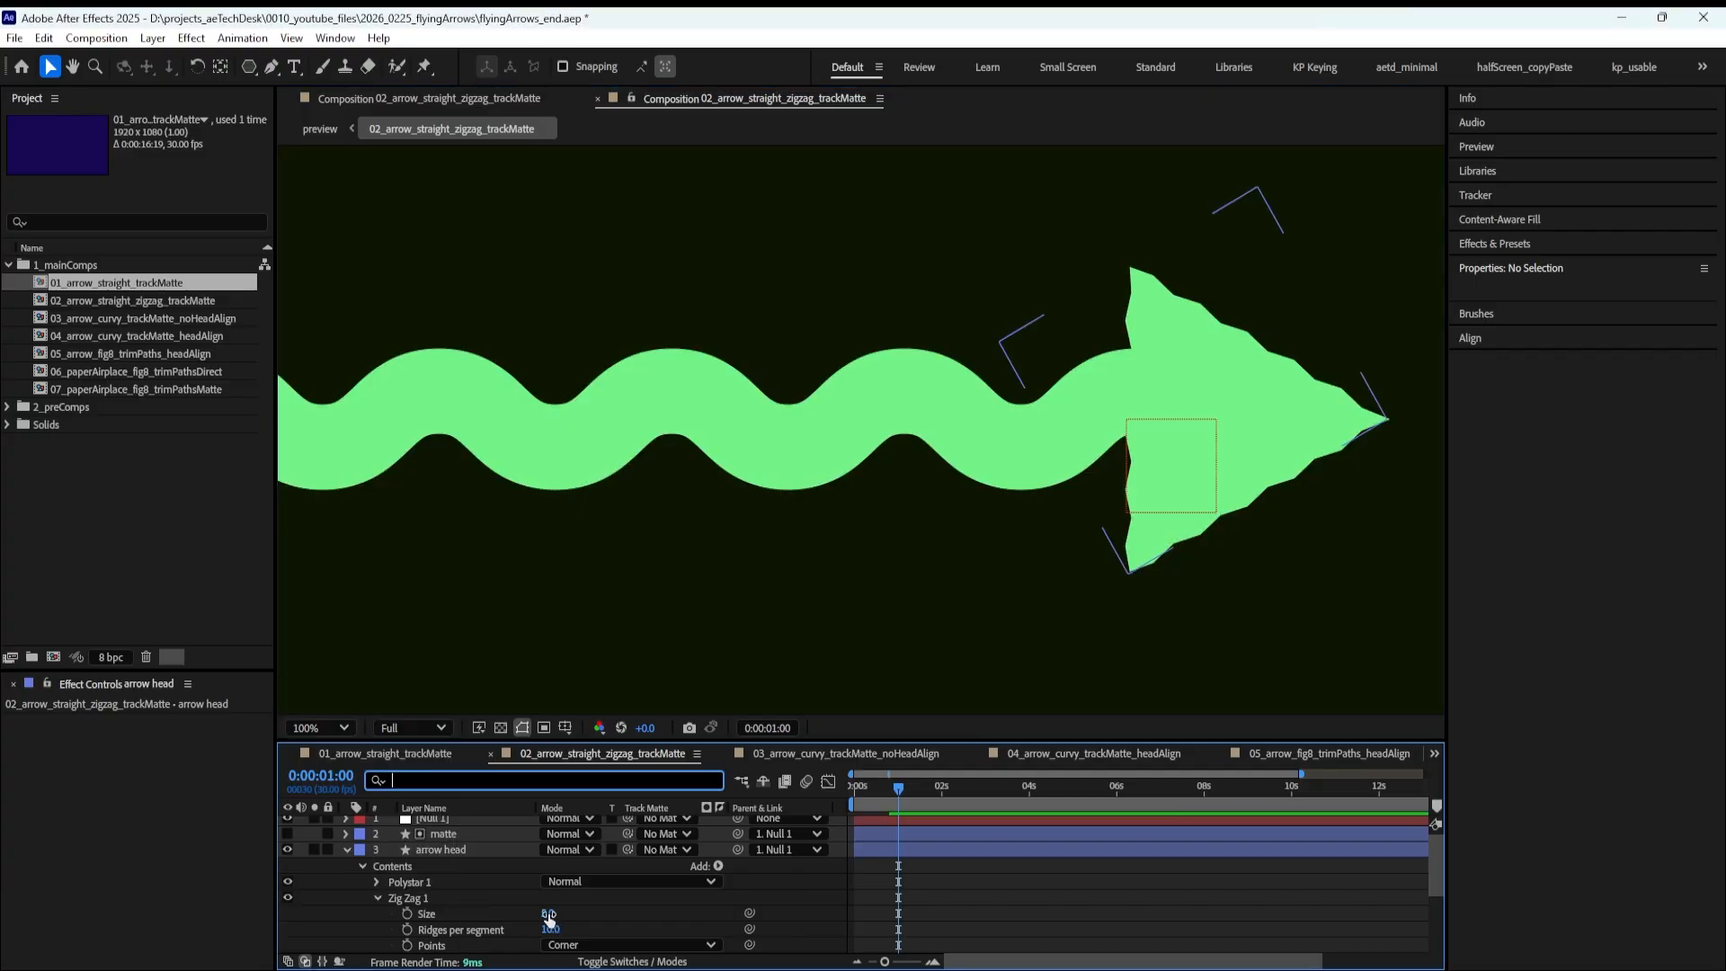
drag(545, 912, 557, 912)
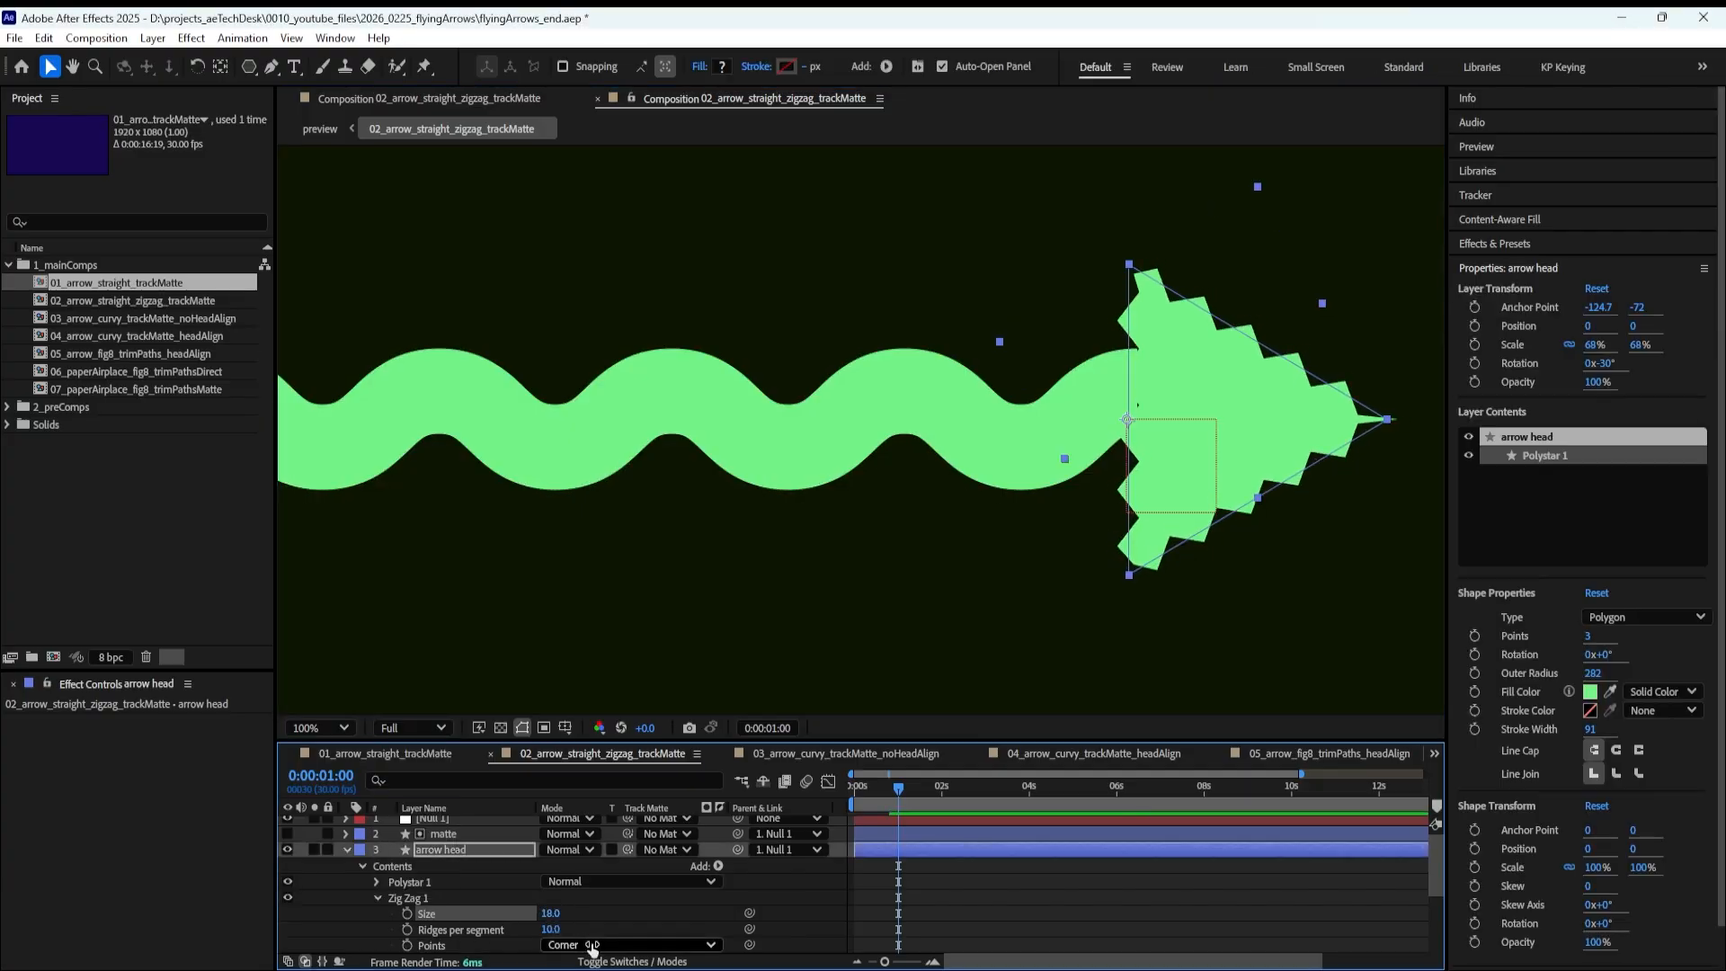
Set the arrow head's Zig Zag Points to Smooth and deselect the layer
click(593, 945)
click(595, 927)
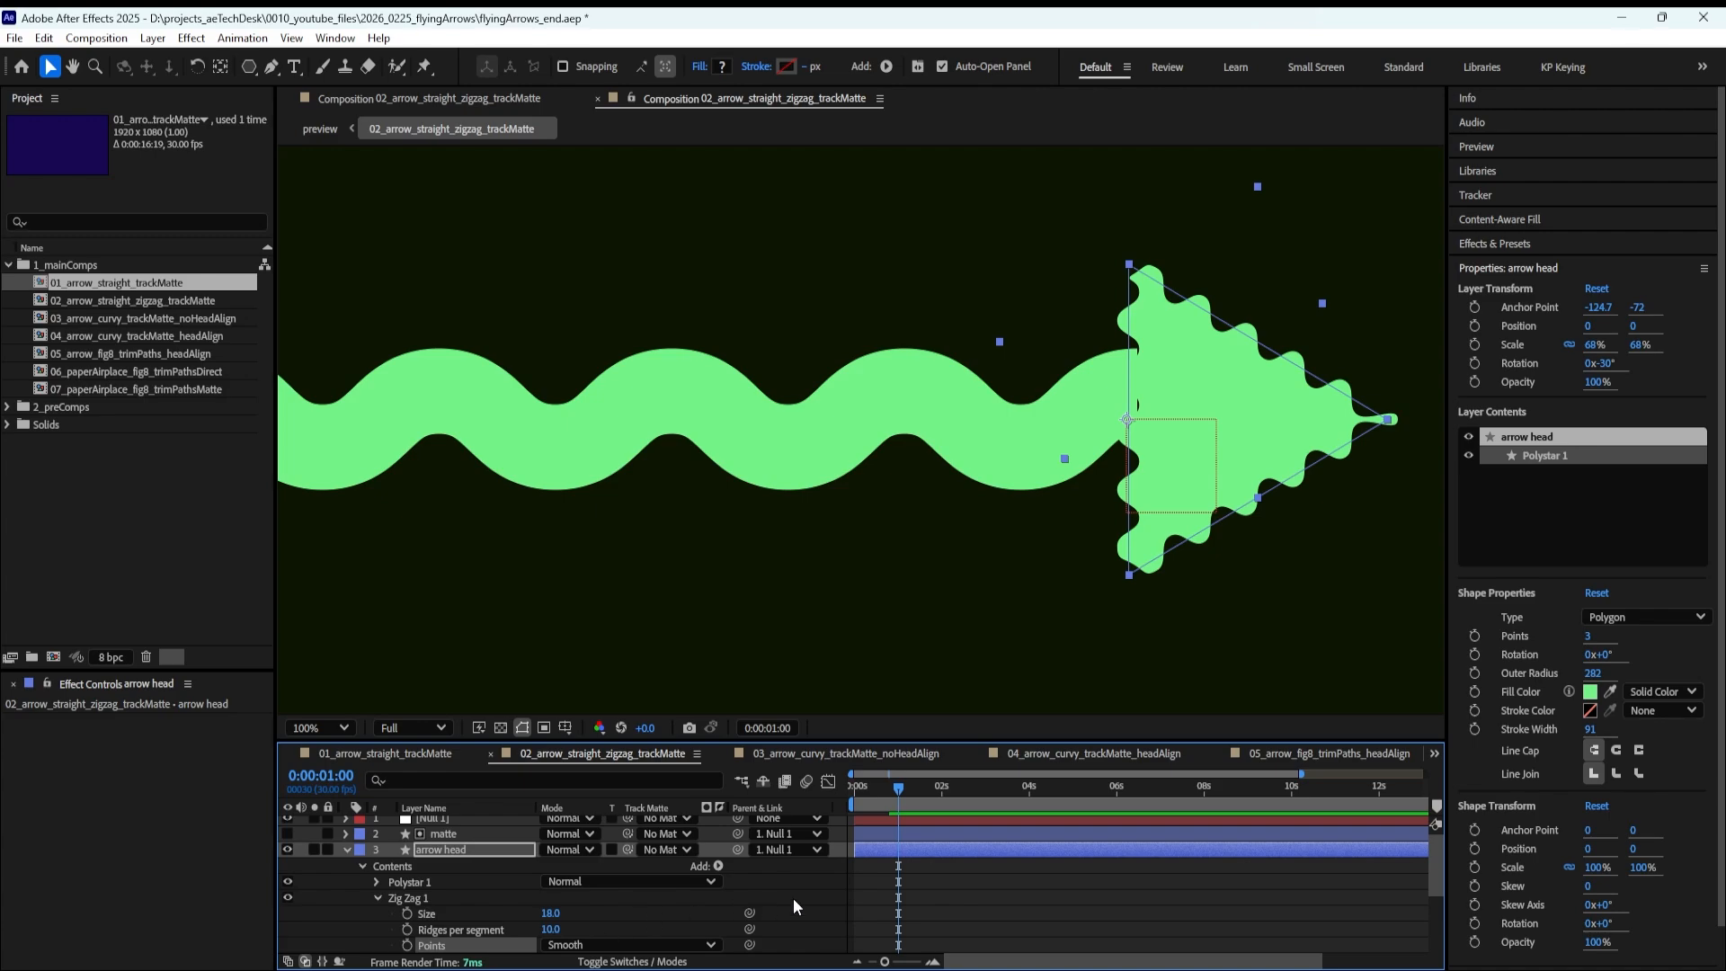
click(889, 901)
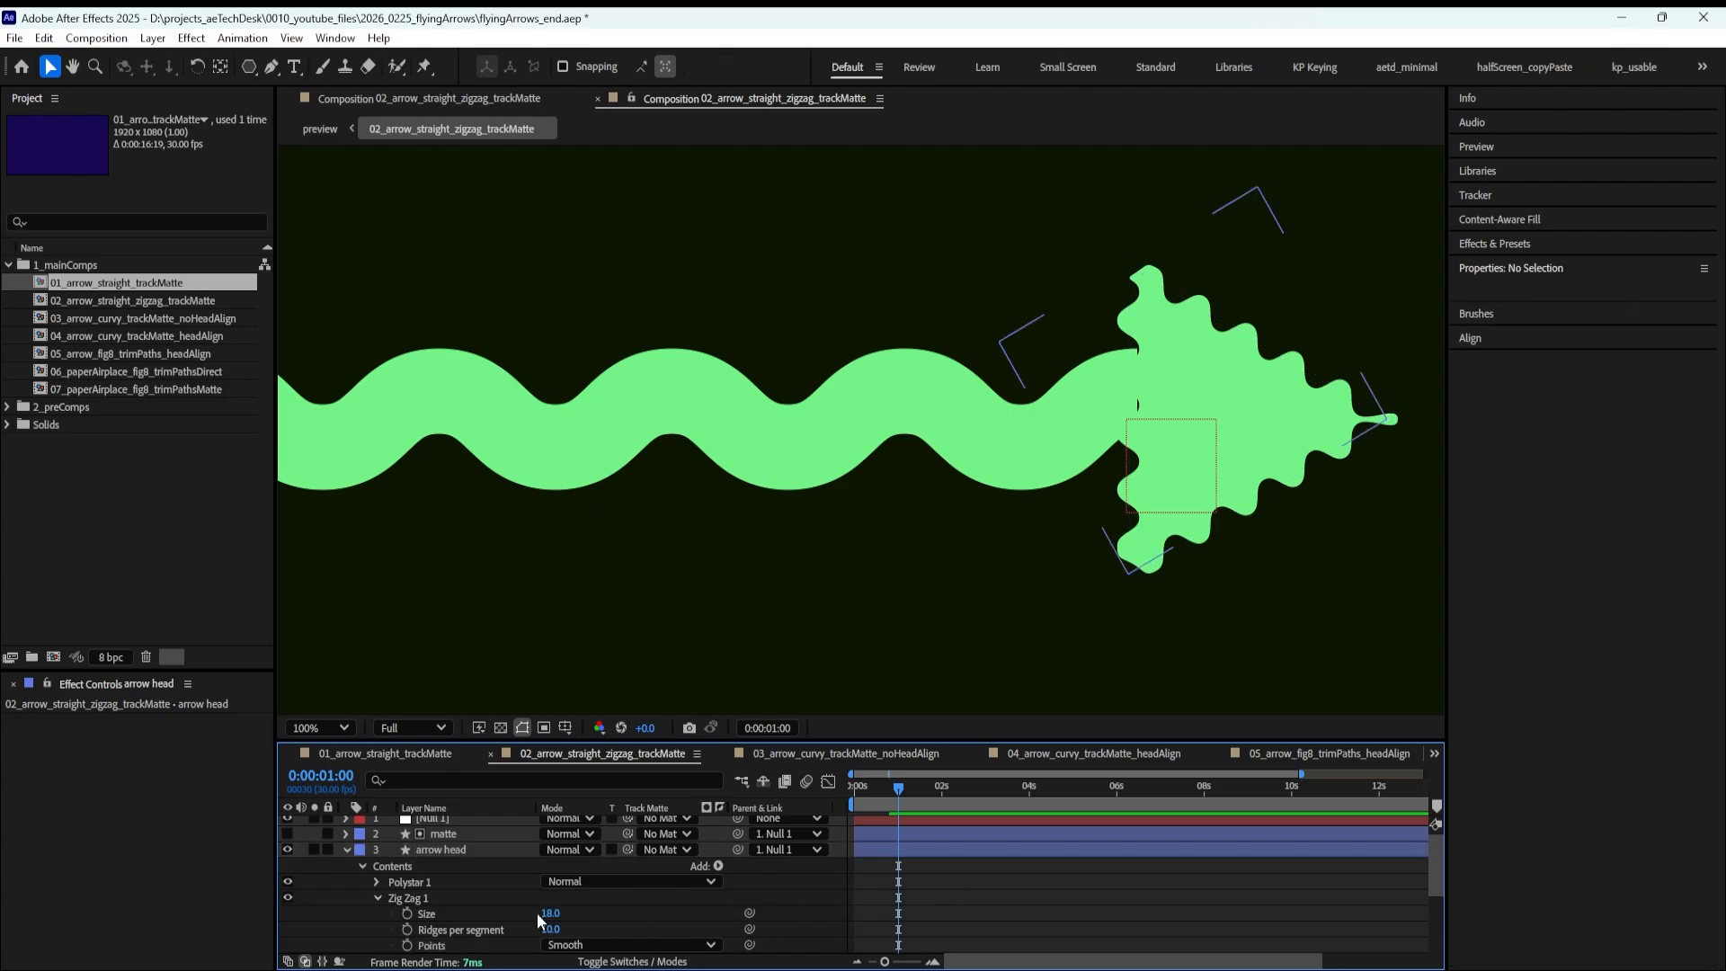
Collapse the arrow head's Zig Zag 1 operator and delete it from the layer
click(413, 898)
click(378, 898)
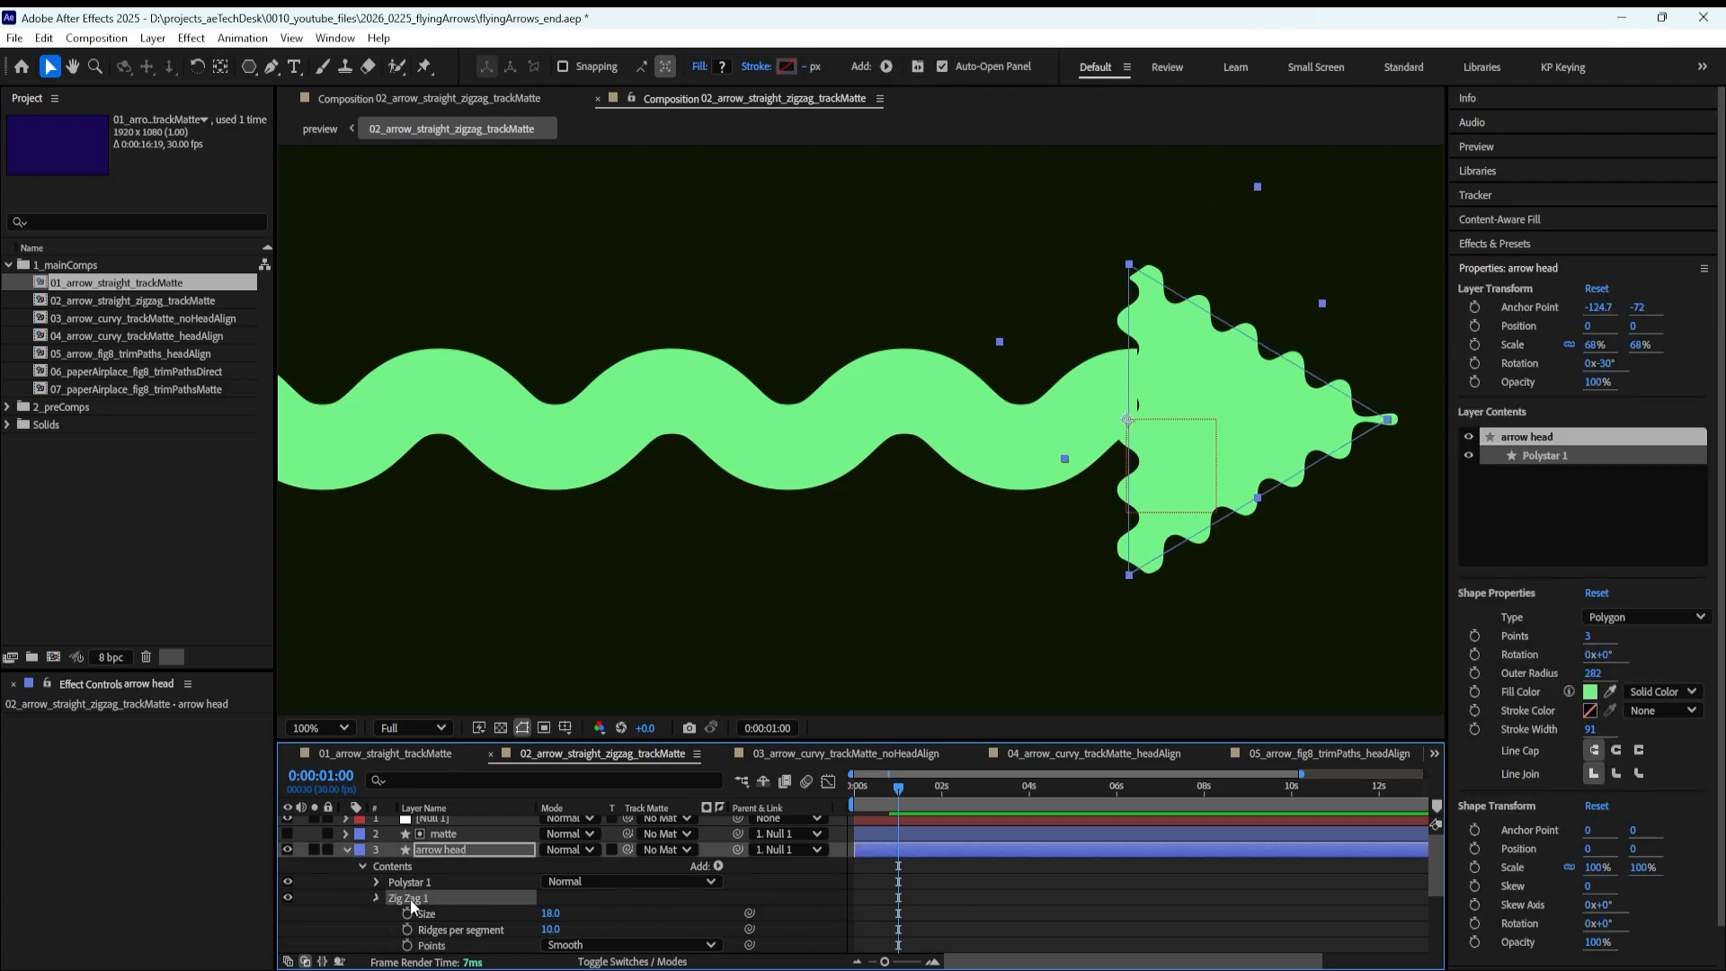
click(872, 900)
click(459, 899)
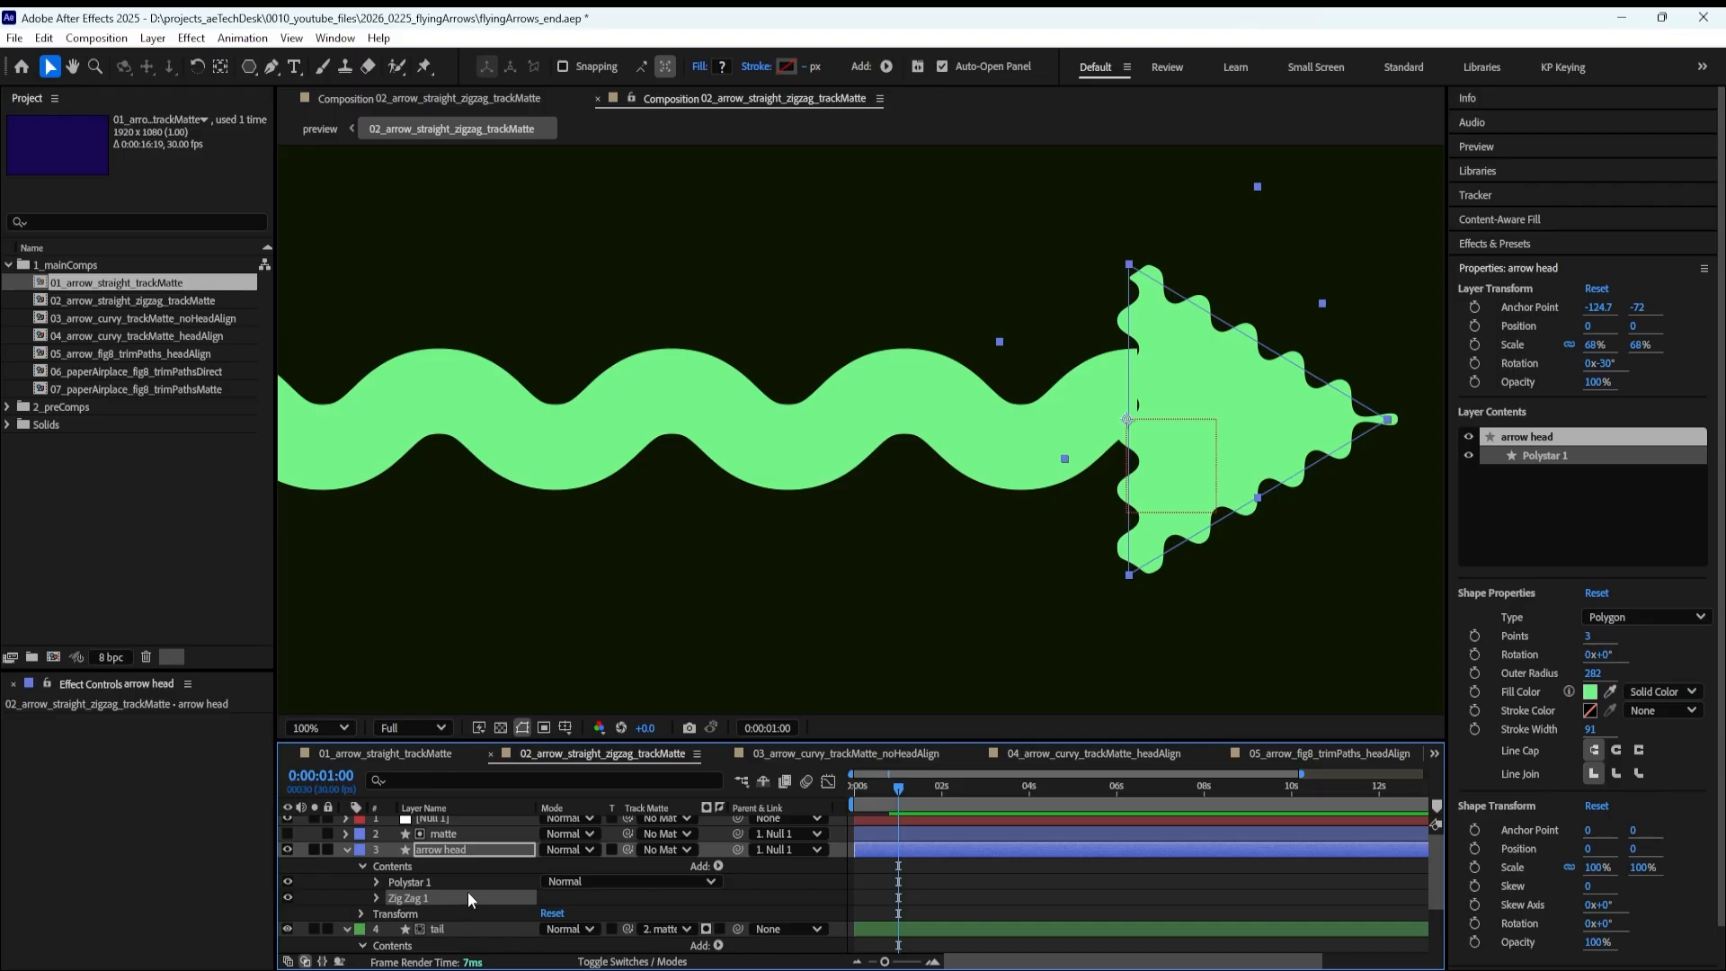
key(Delete)
Enlarge the timeline area, expand the tail layer, and delete its Zig Zag 1 operator
key(comma)
key(comma)
click(348, 913)
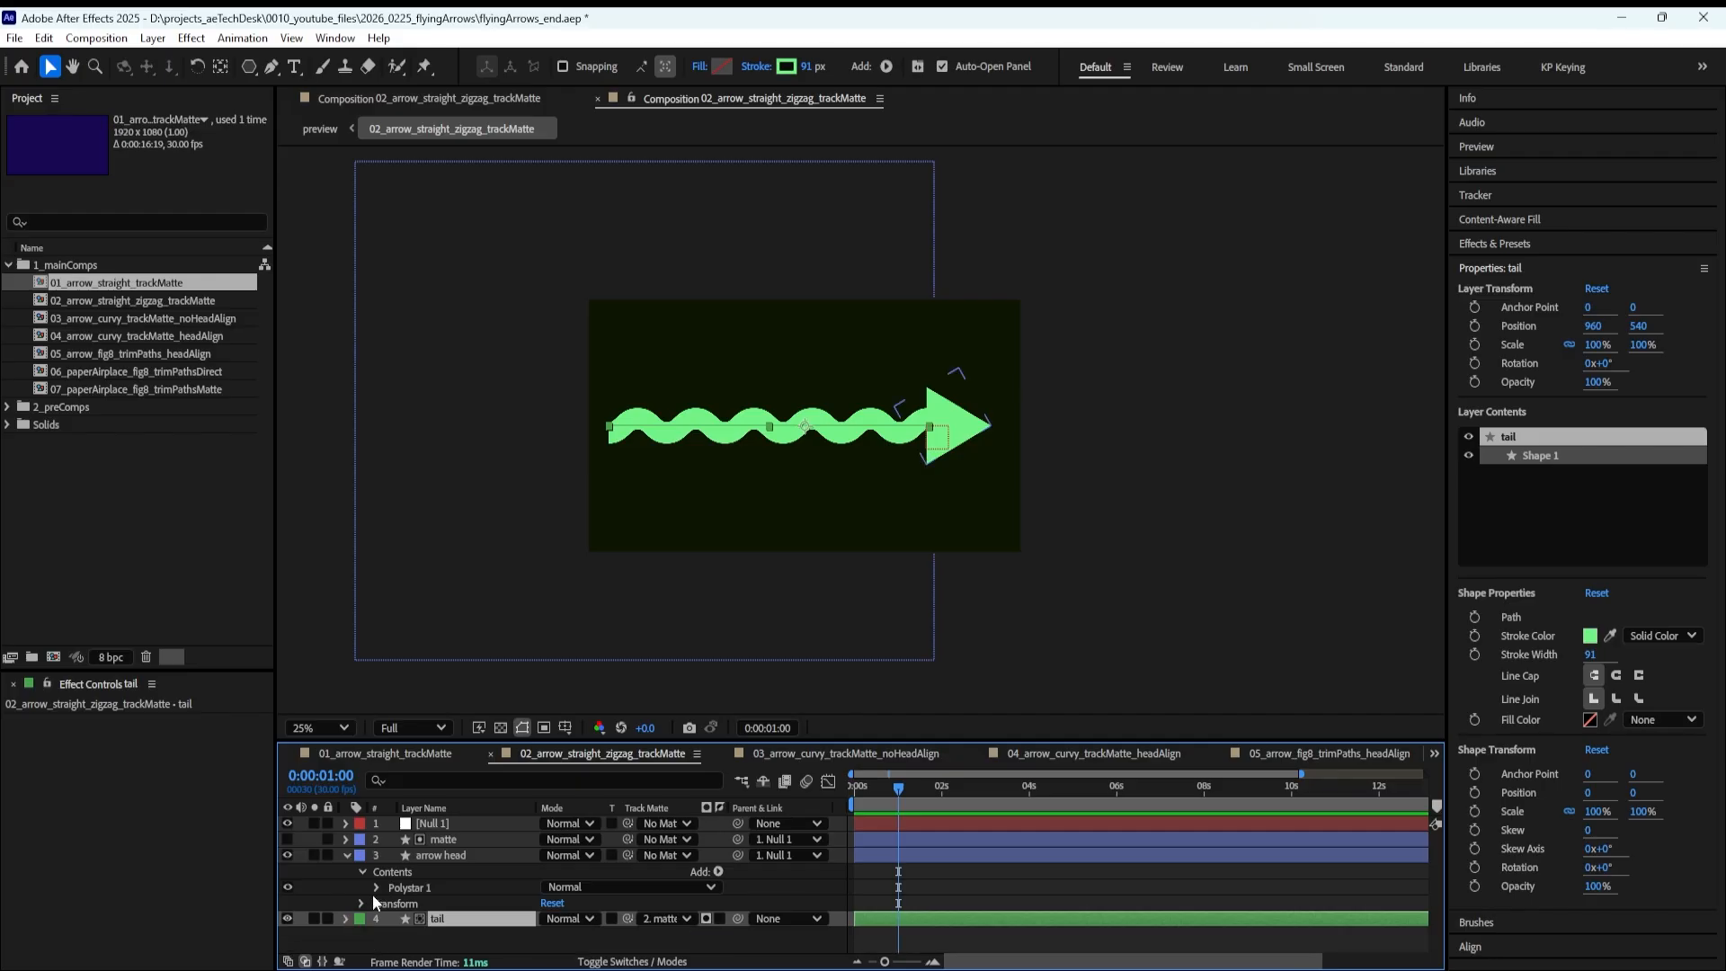
drag(482, 742, 485, 601)
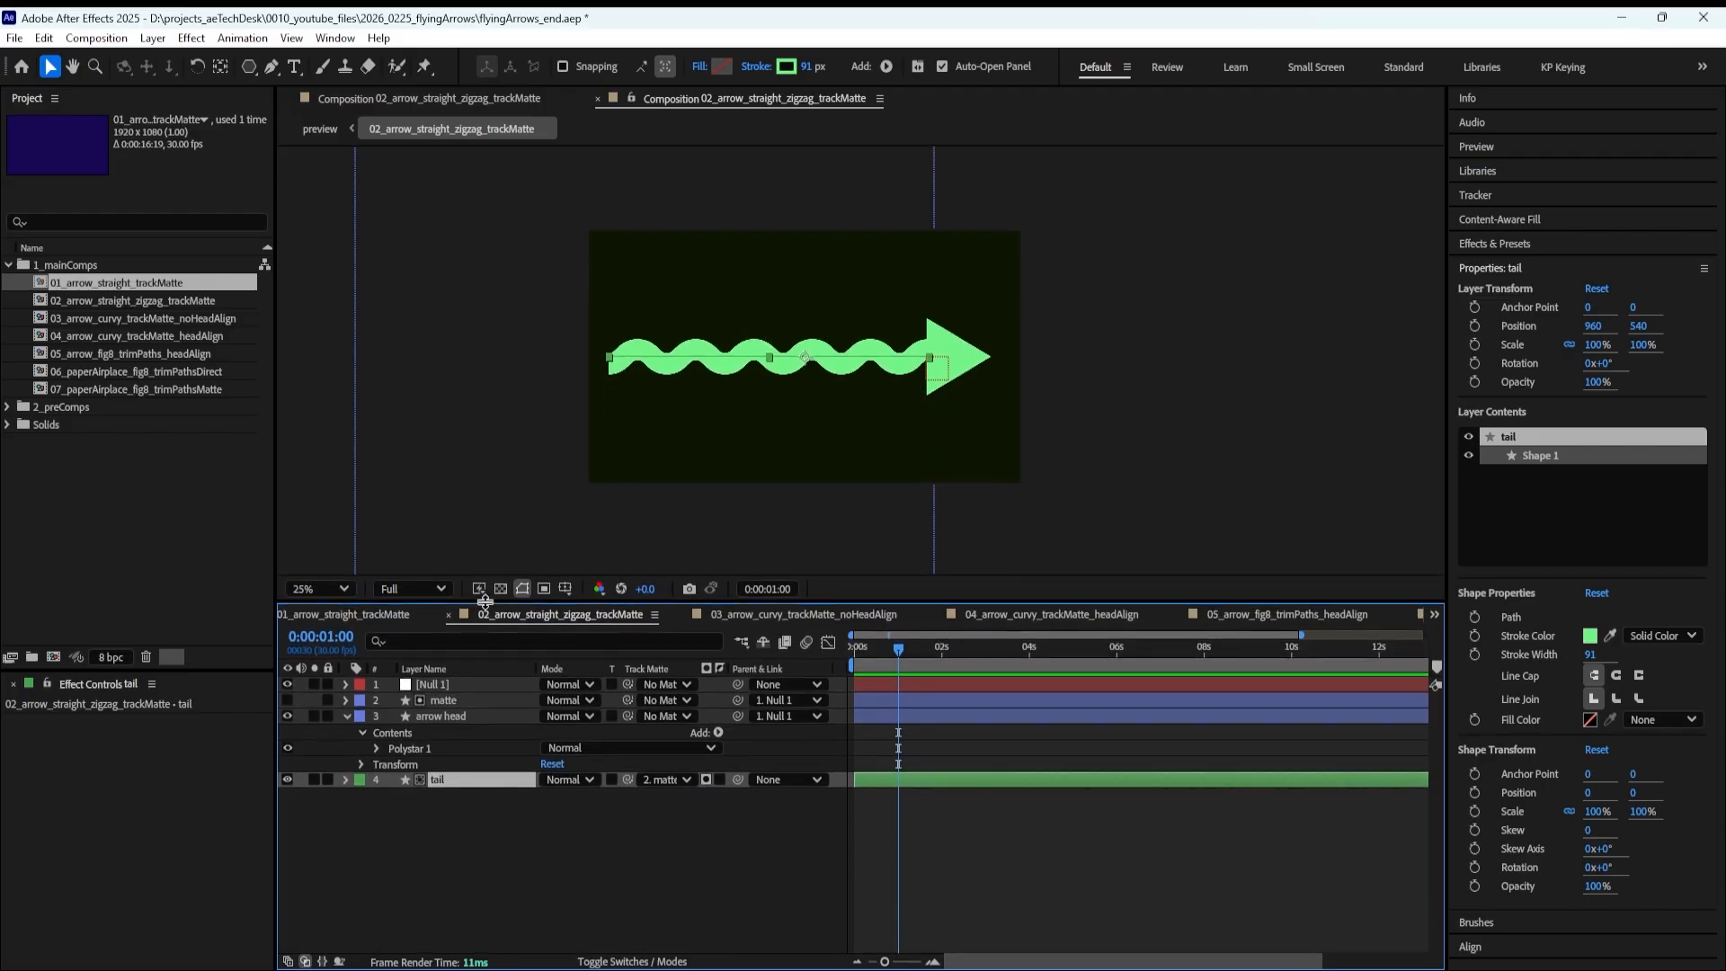
click(346, 781)
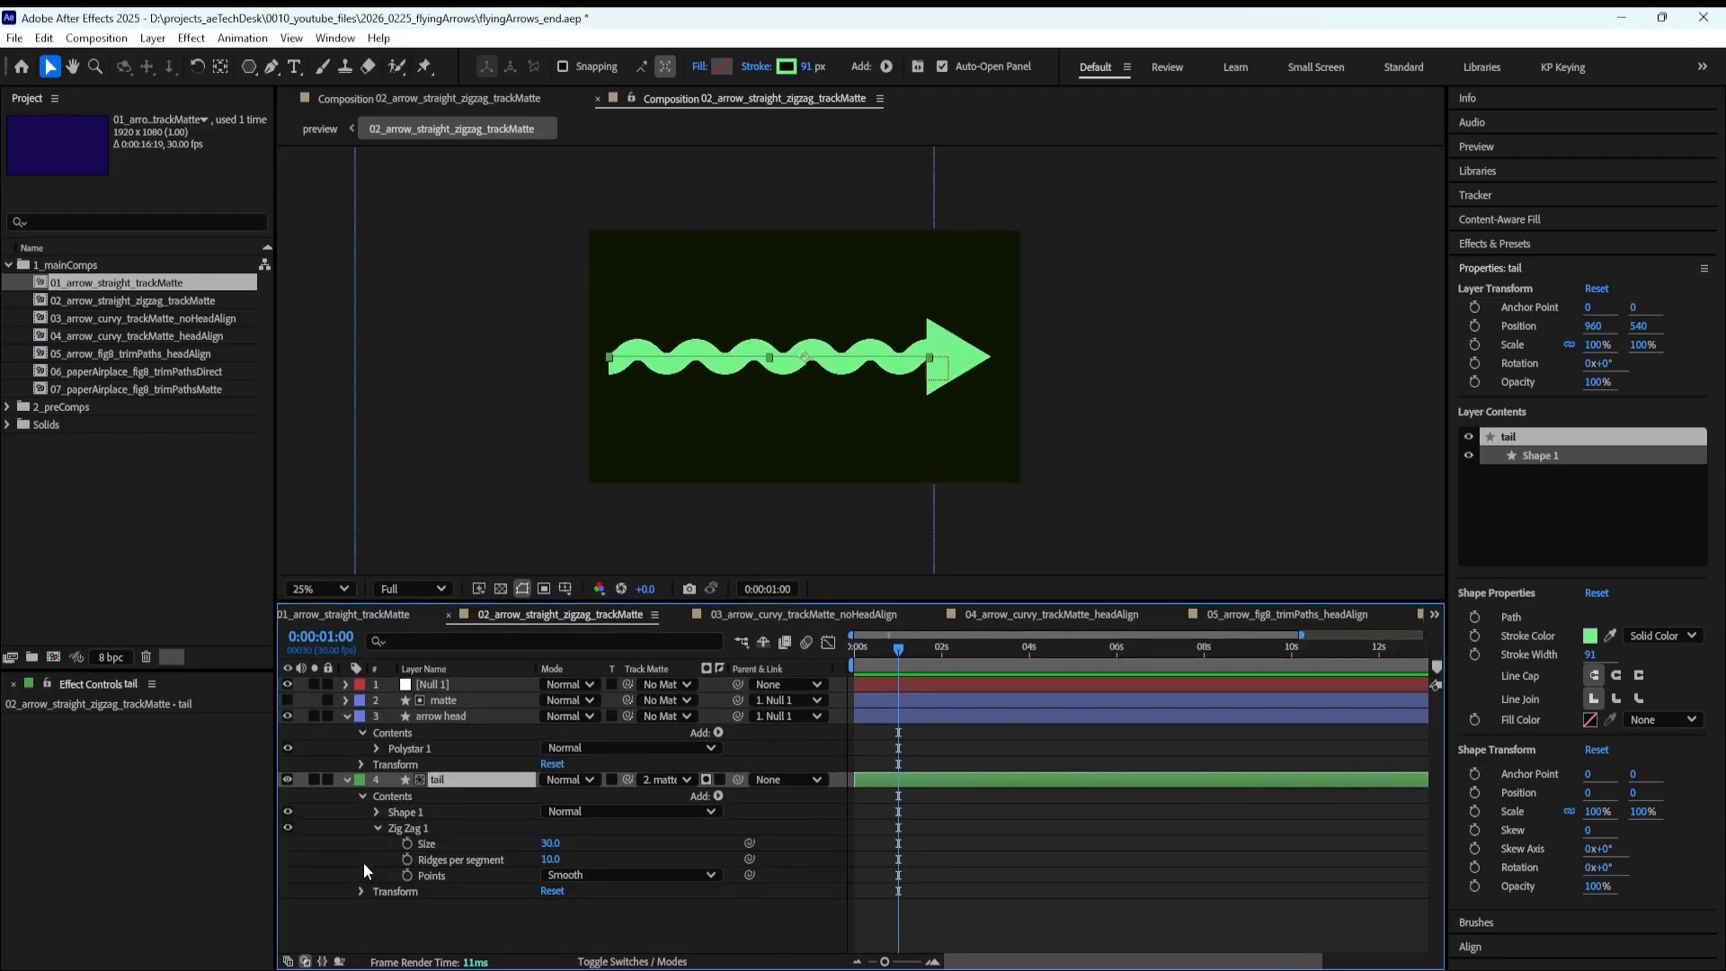
click(375, 829)
click(415, 831)
key(Delete)
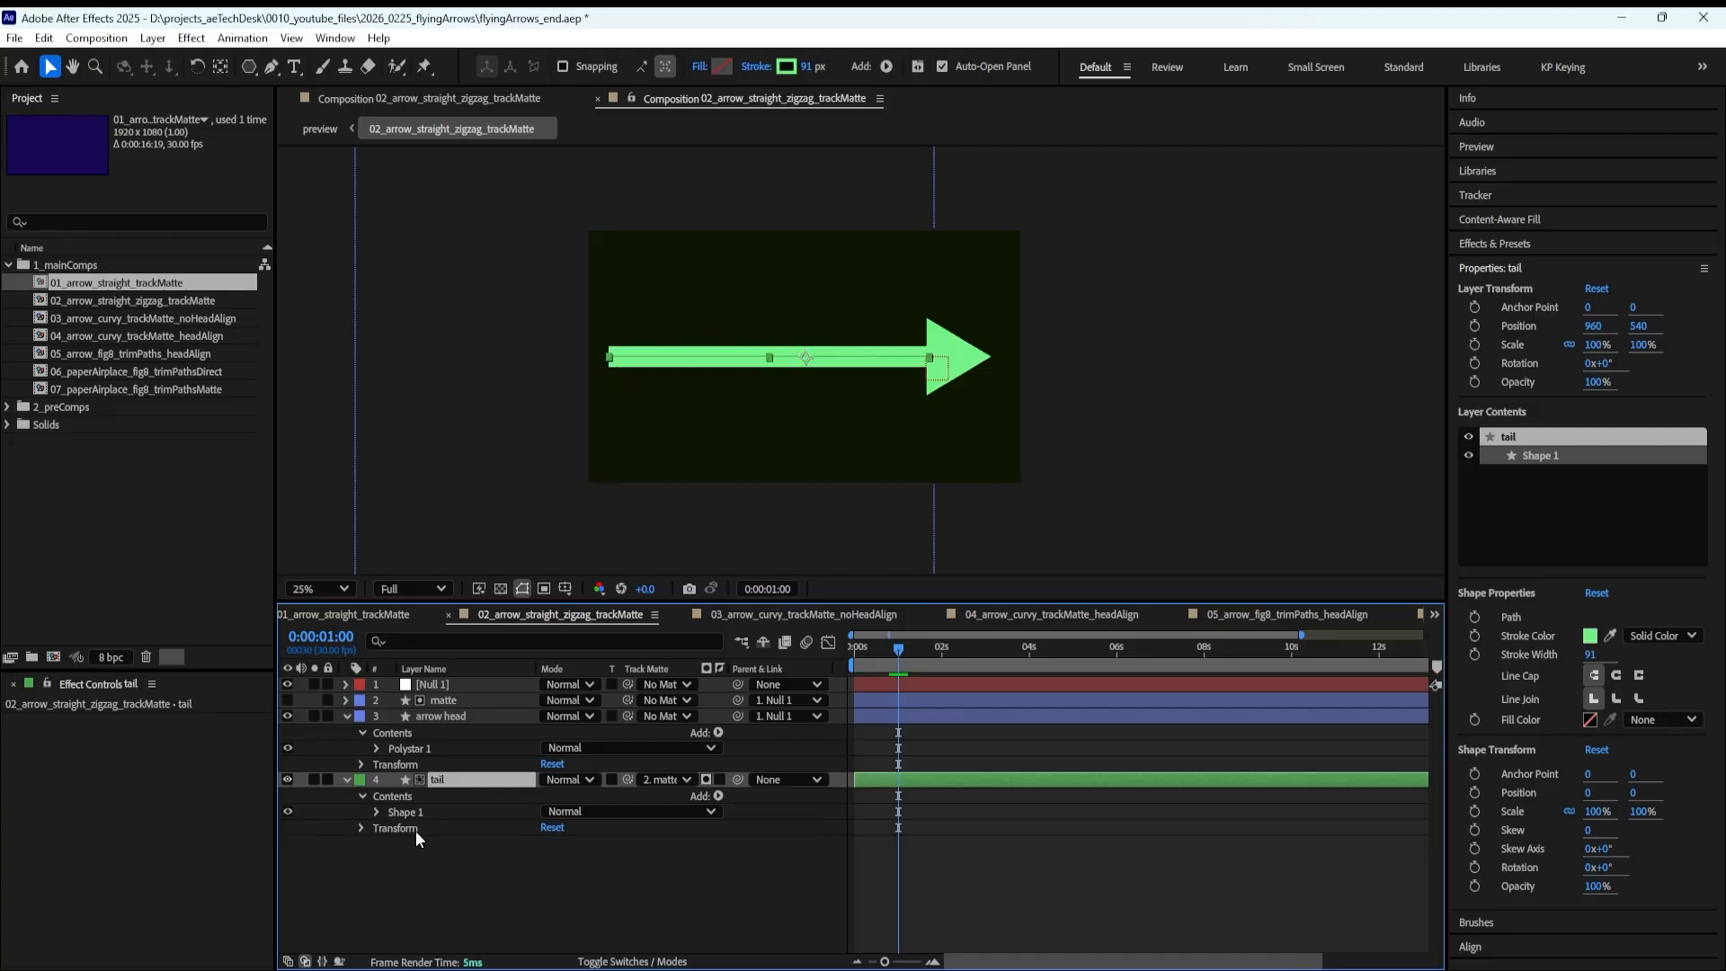
Expand the tail's Shape 1 and reveal the Taper settings of Stroke 1
click(376, 810)
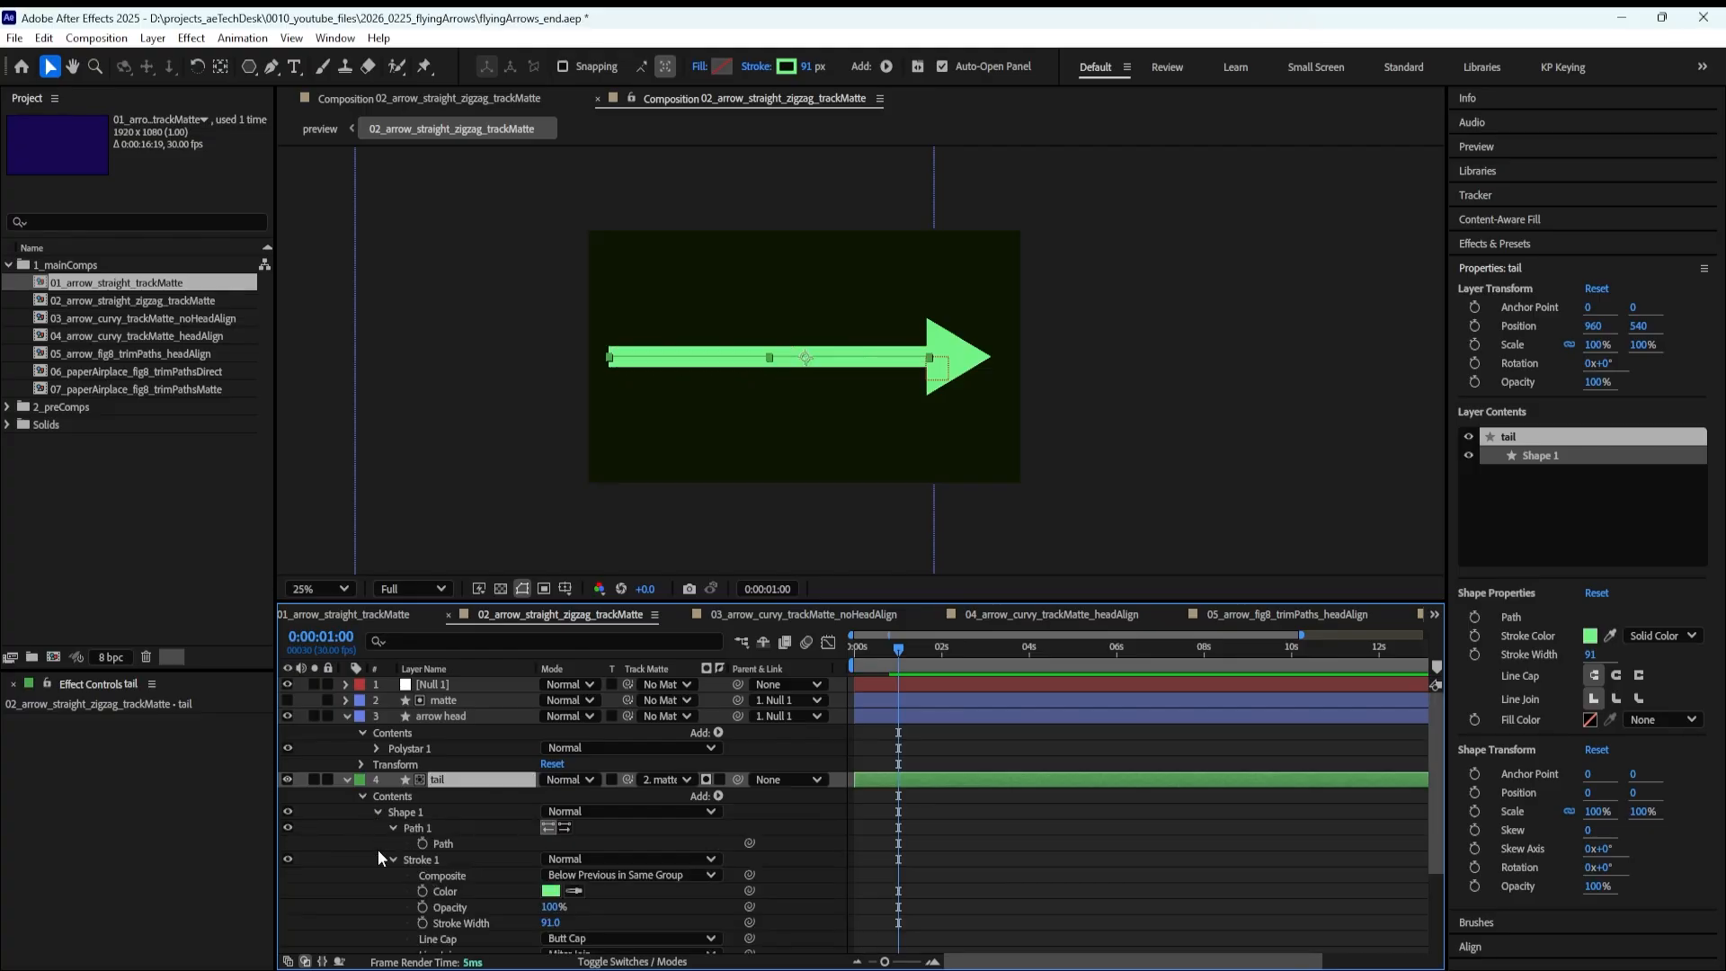
scroll(429, 827, down, 3)
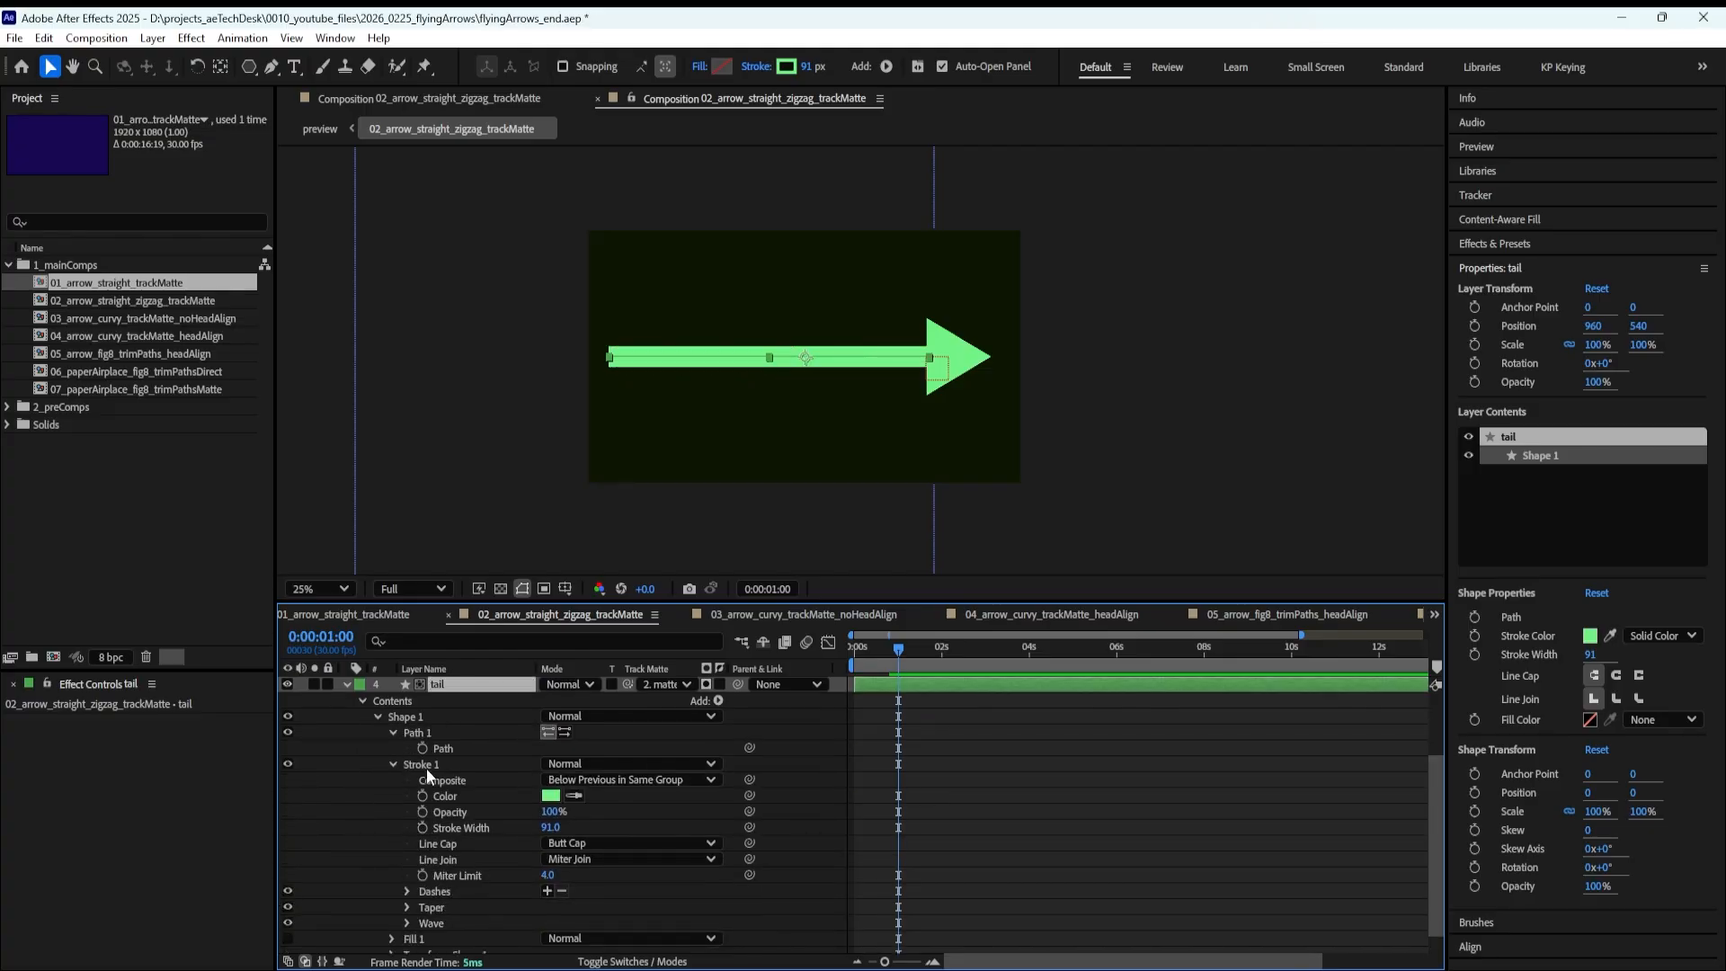
click(429, 766)
scroll(432, 791, down, 1)
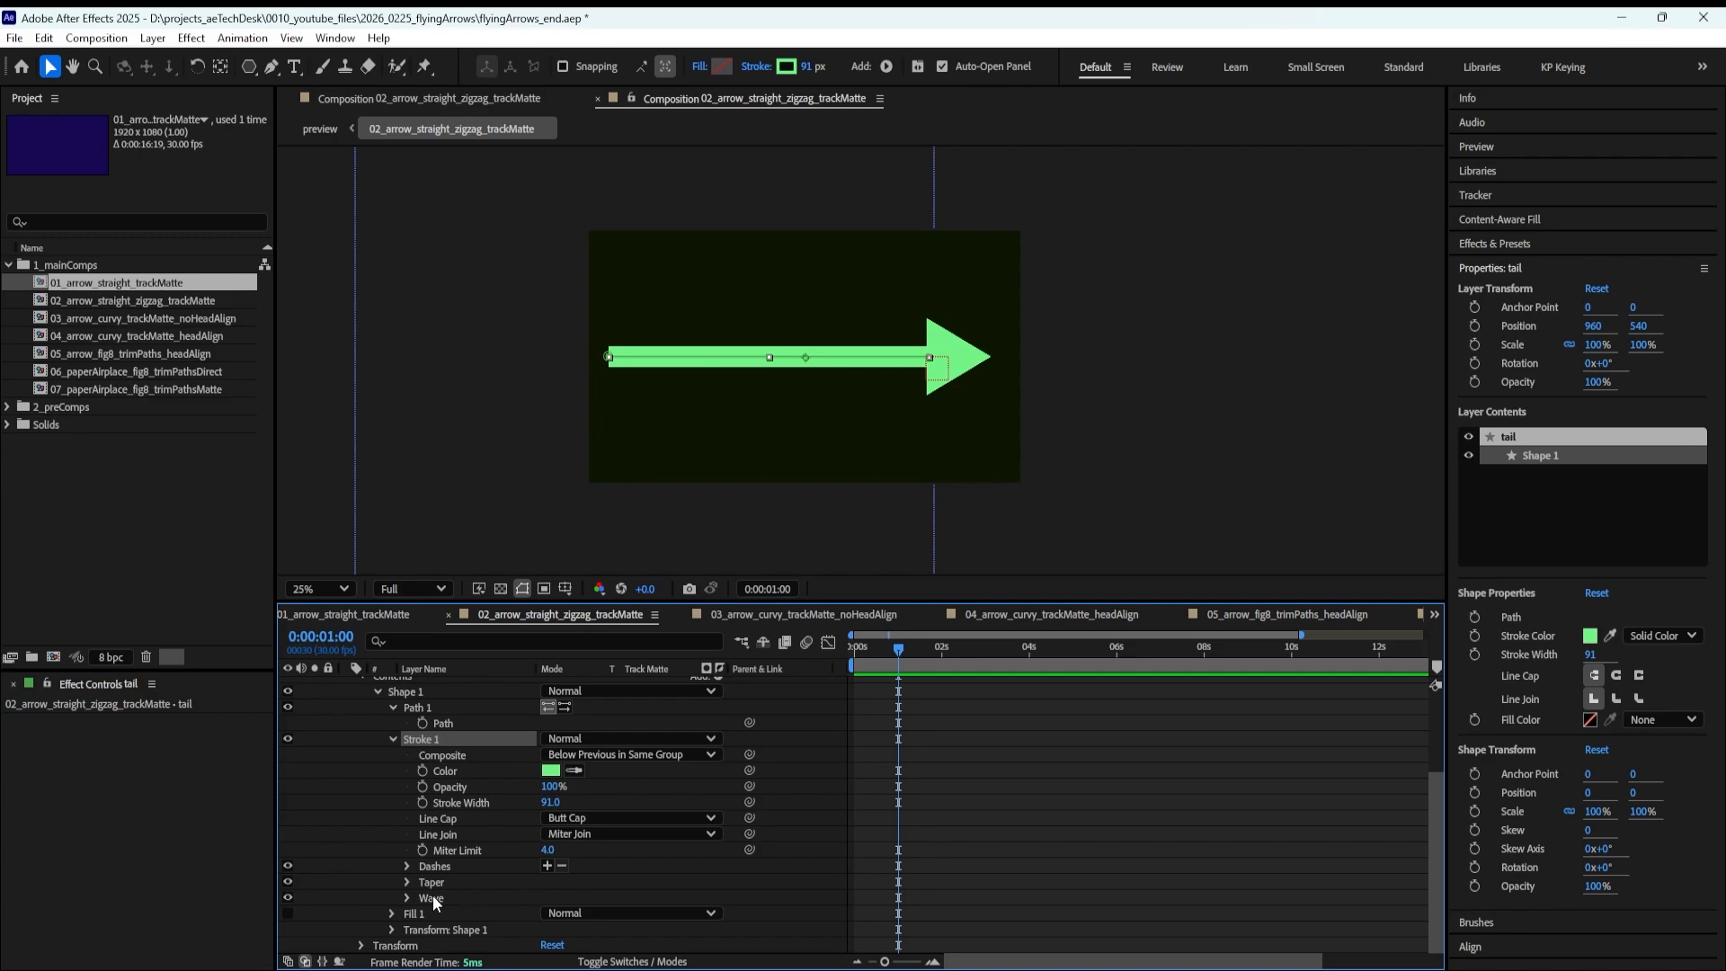
click(406, 882)
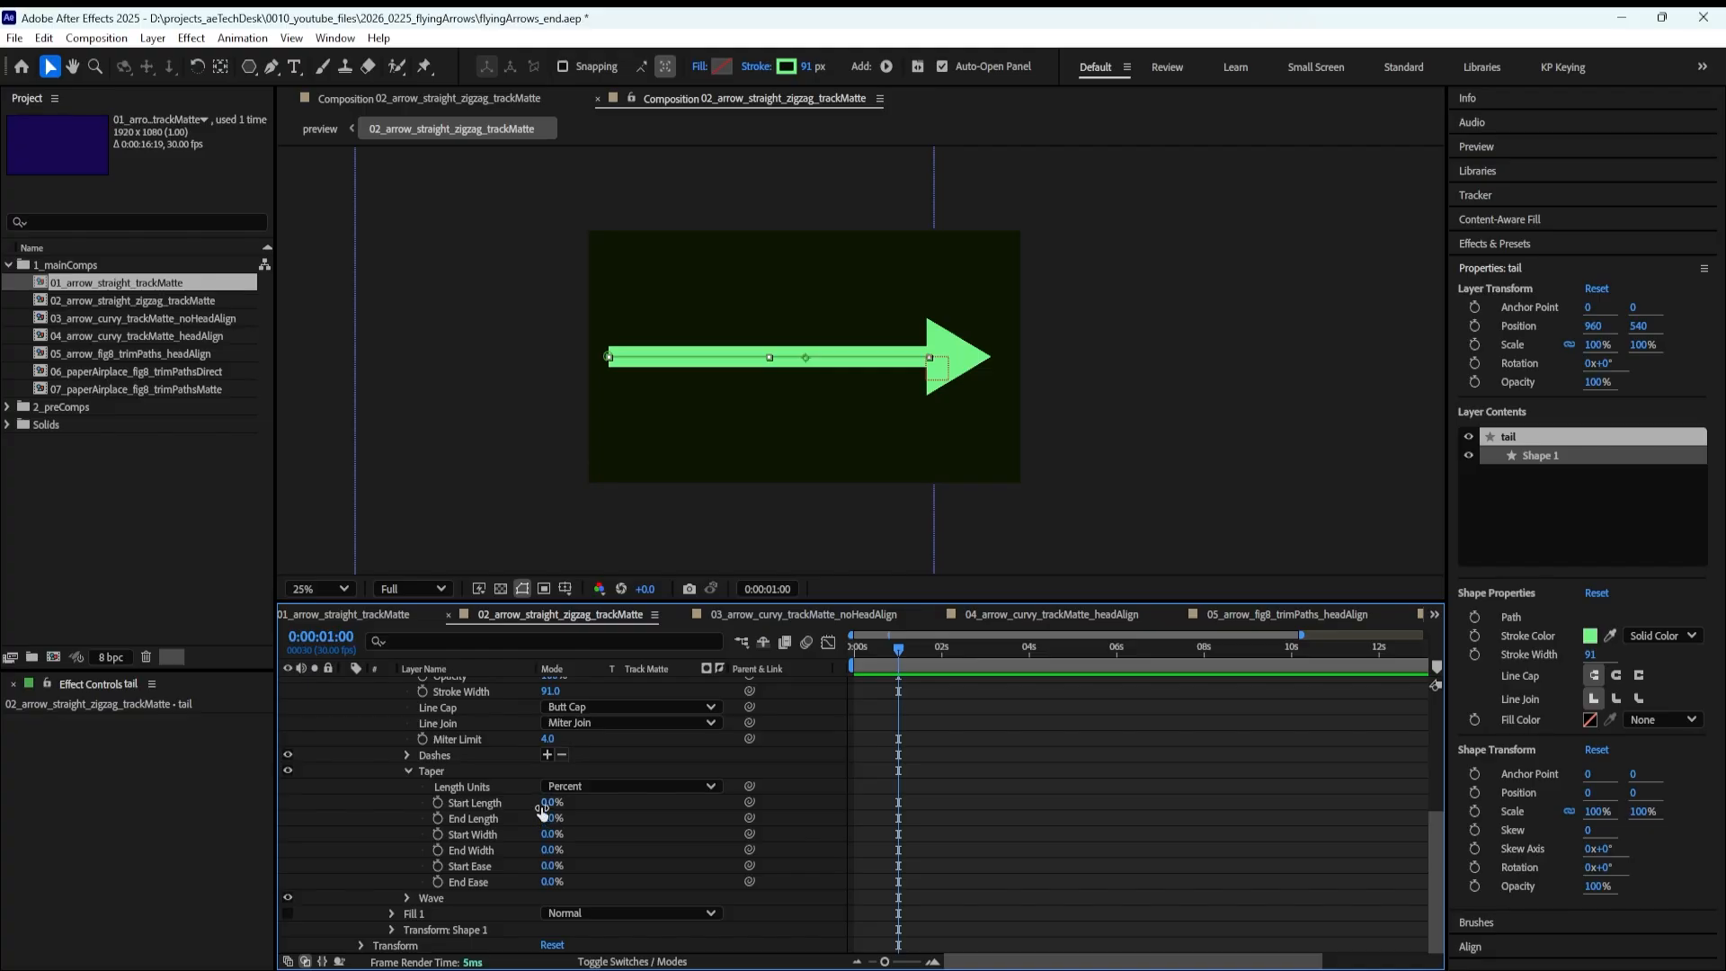
Set the tail stroke's Taper Start Length to 100% and scrub the timeline to preview it
drag(542, 801, 648, 798)
click(793, 802)
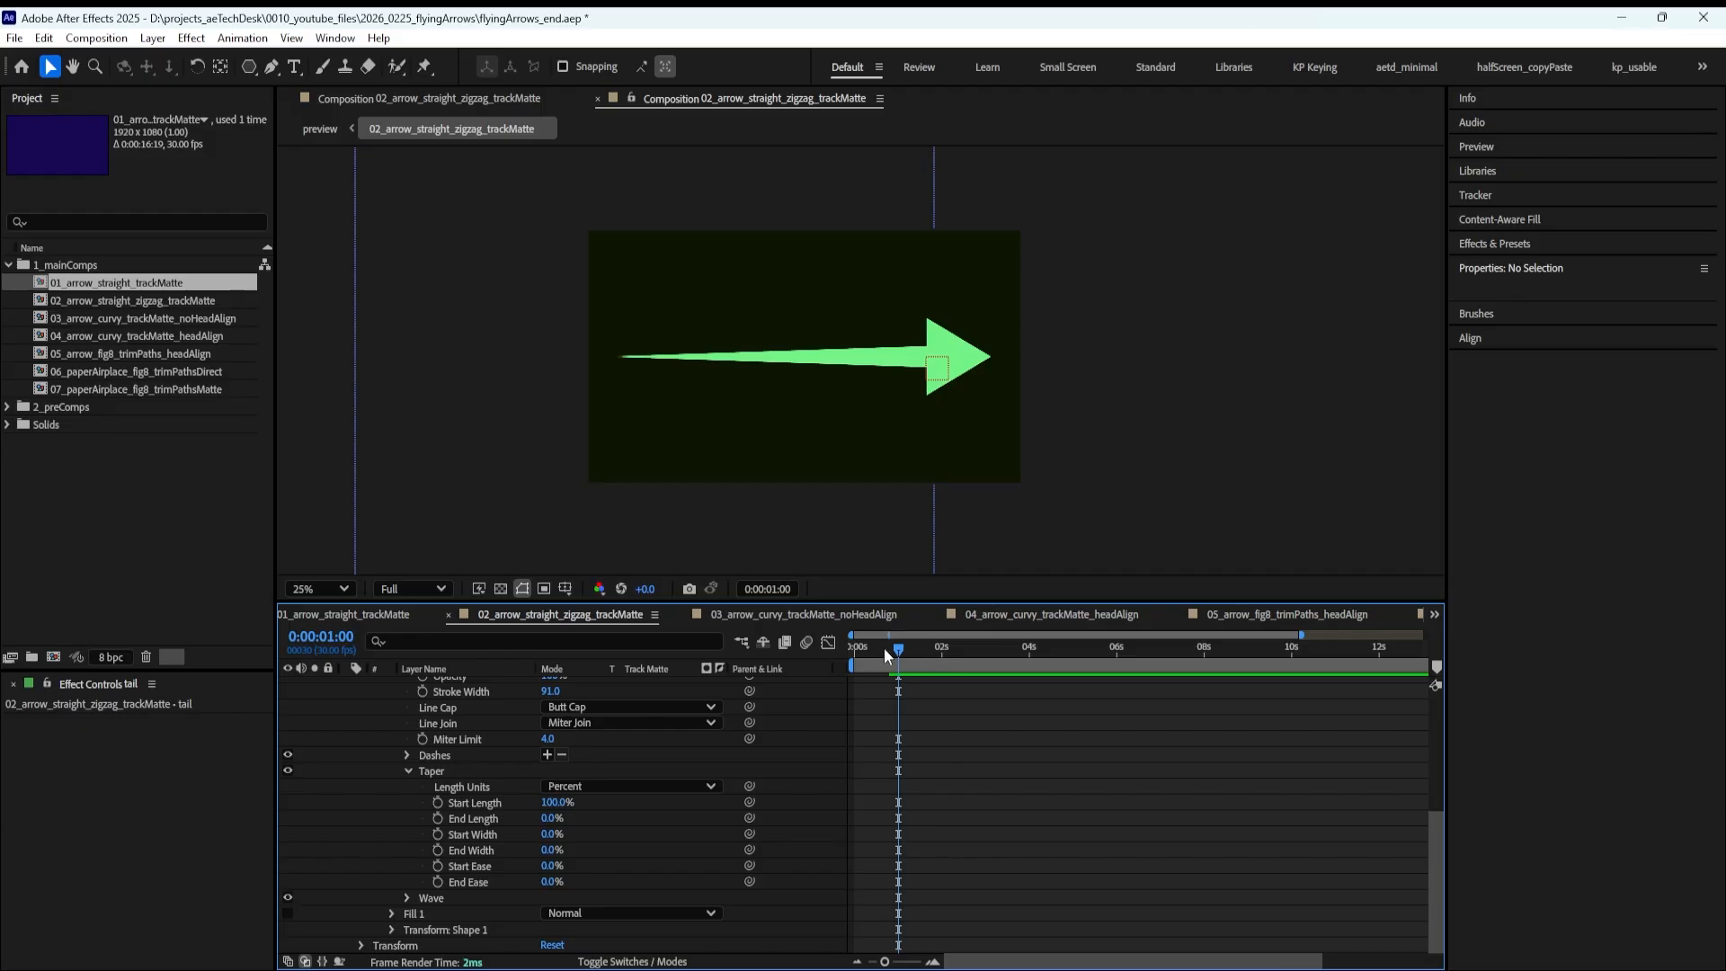
mouse_move(883, 647)
mouse_down()
mouse_move(852, 651)
mouse_move(902, 650)
mouse_up()
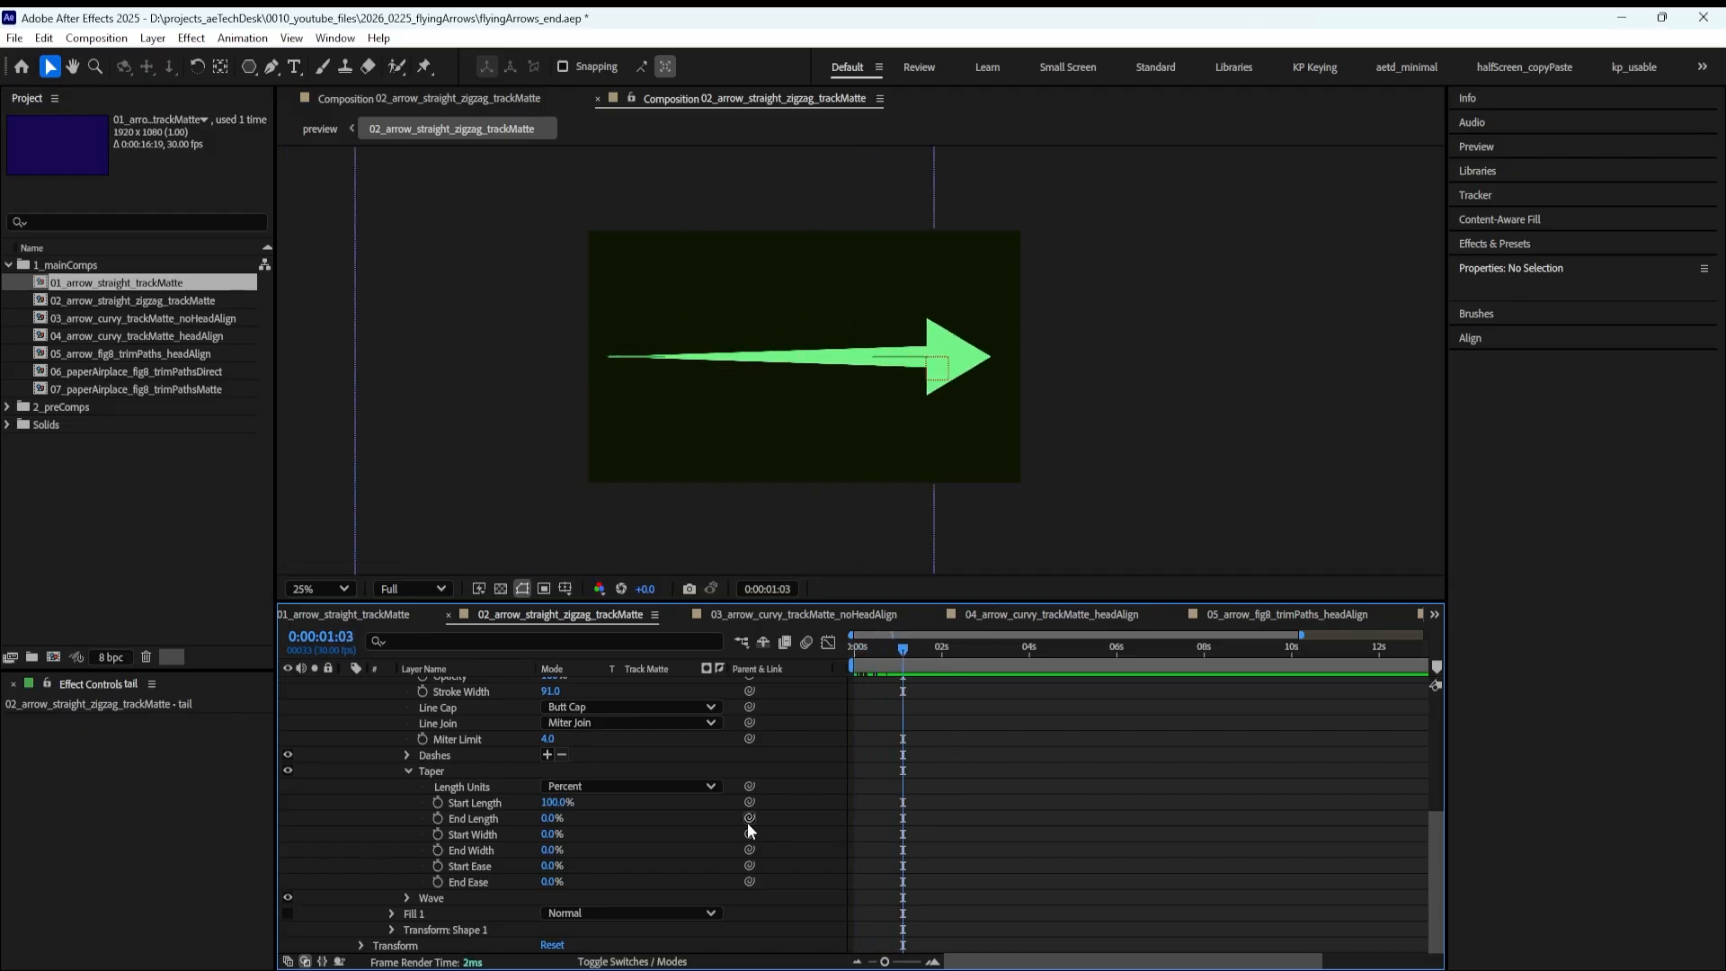
Set the tail's Taper Start Length to 0% and End Length to 100%, and scrub the timeline to preview the taper
drag(550, 803, 648, 800)
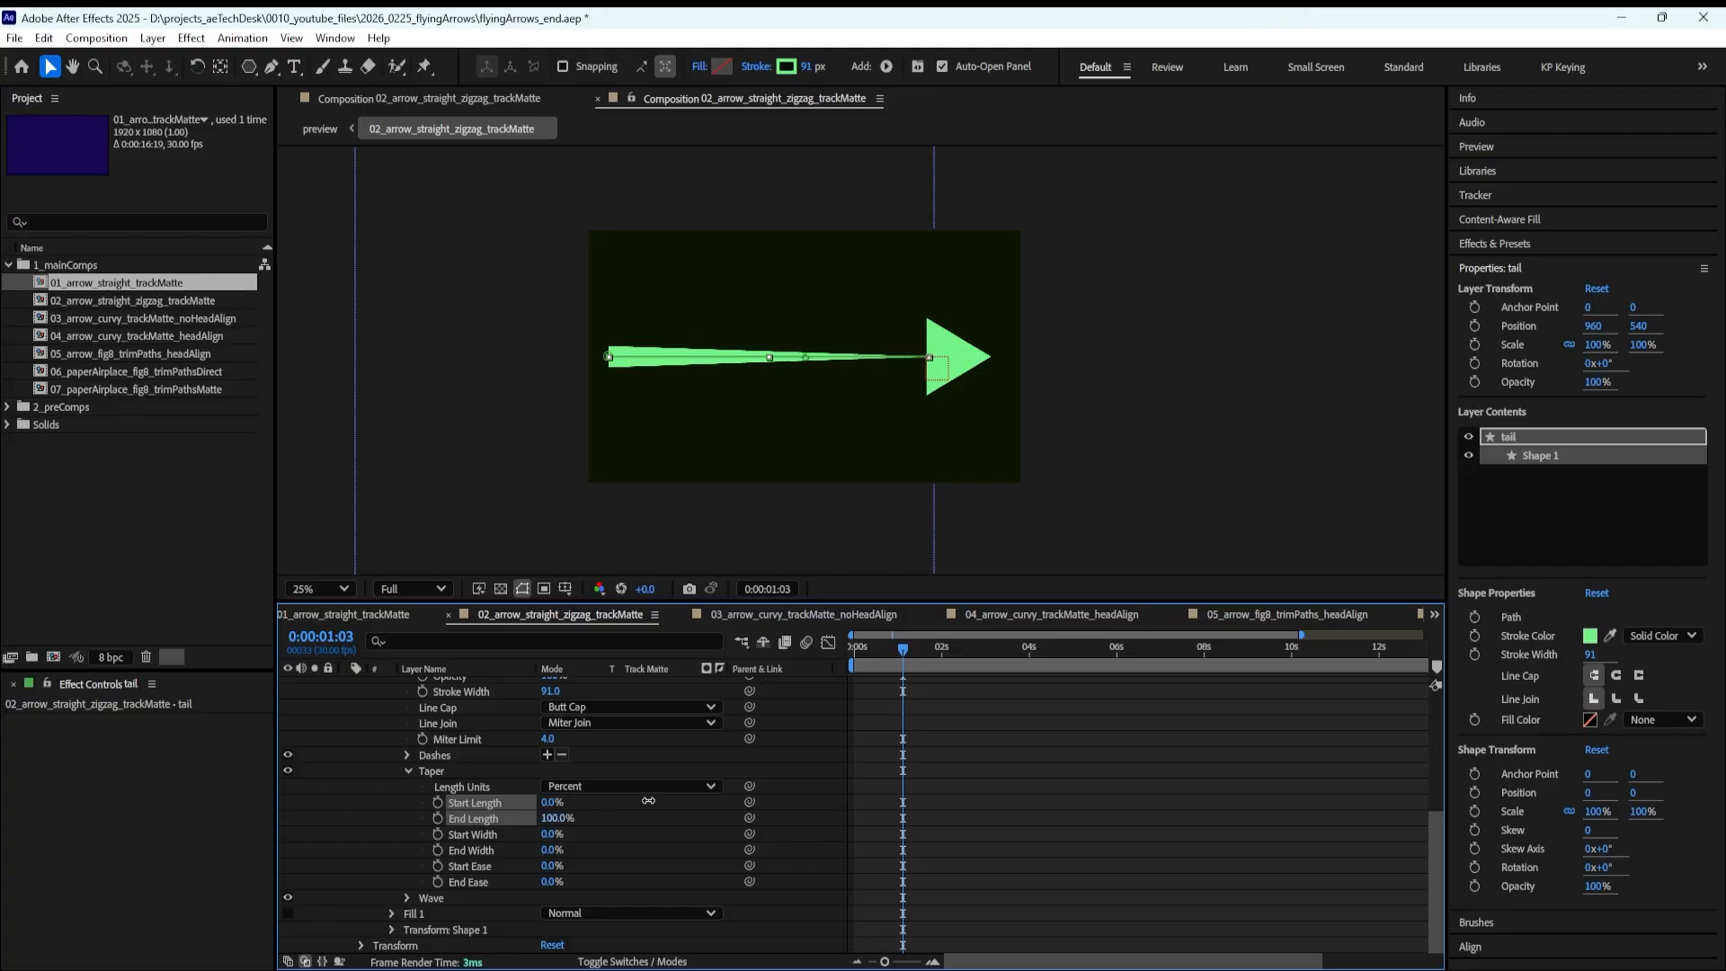
click(774, 806)
drag(902, 655, 910, 650)
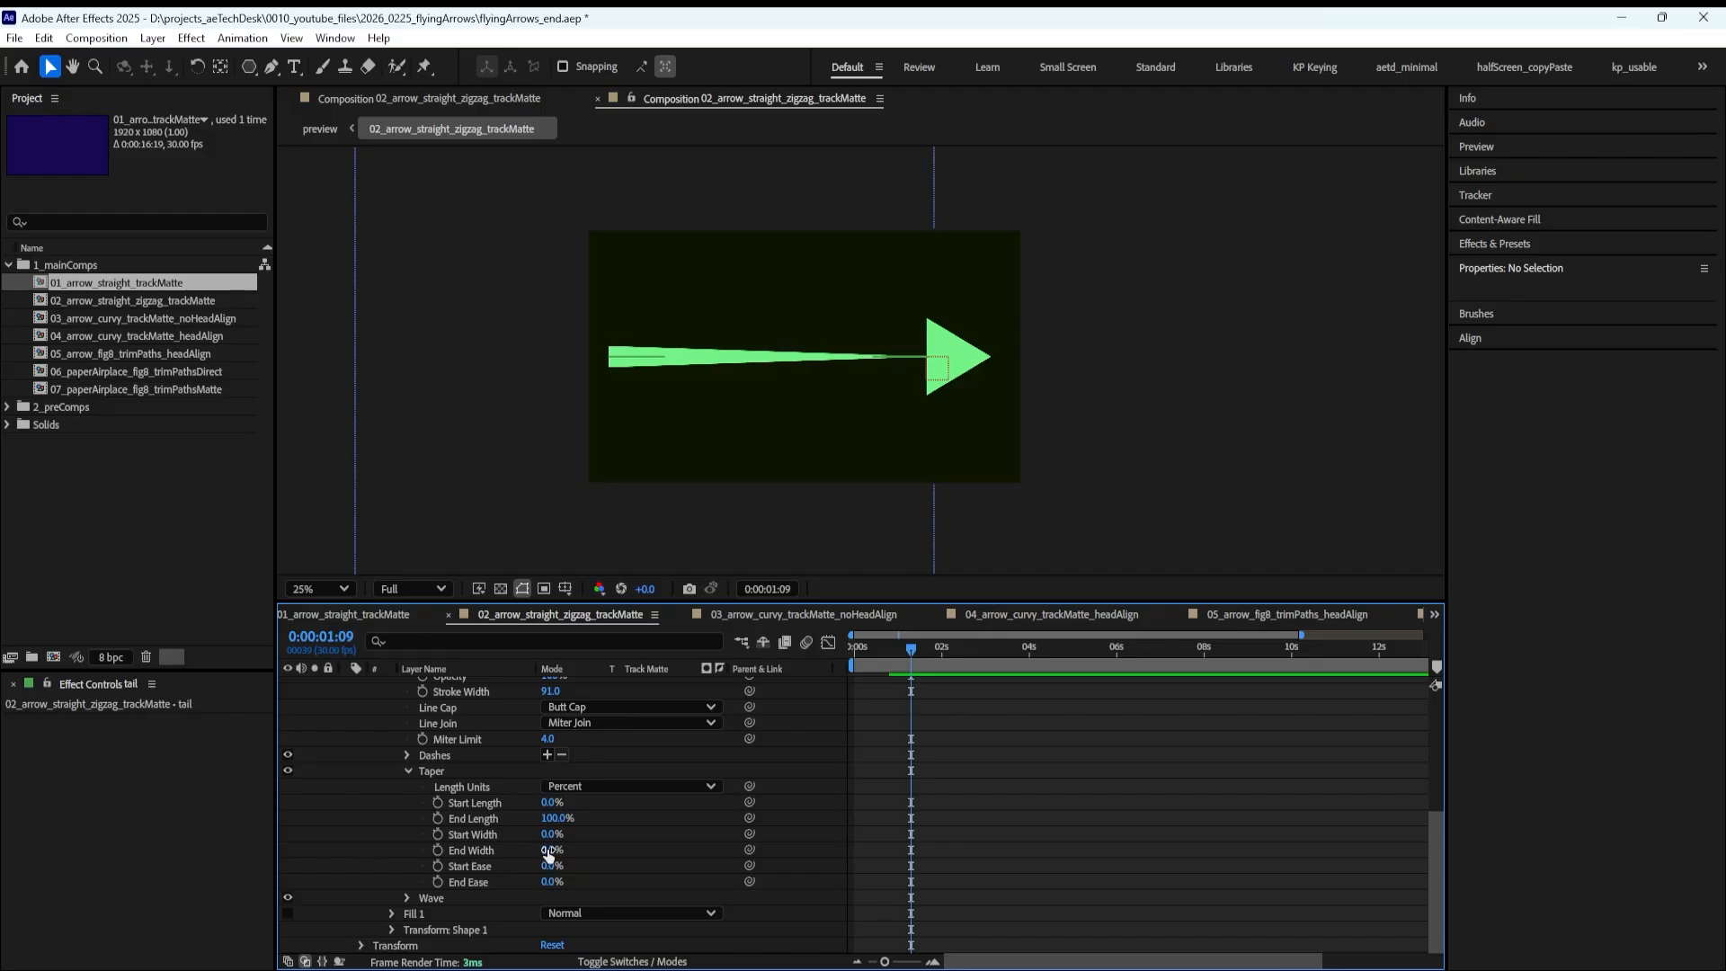
Set the tail's Taper End Width to 63% and Start Ease to 52%, and scrub the timeline to preview the arrow
mouse_move(548, 851)
mouse_down()
mouse_move(701, 854)
mouse_move(503, 858)
mouse_move(556, 881)
mouse_move(611, 870)
mouse_move(555, 881)
mouse_up()
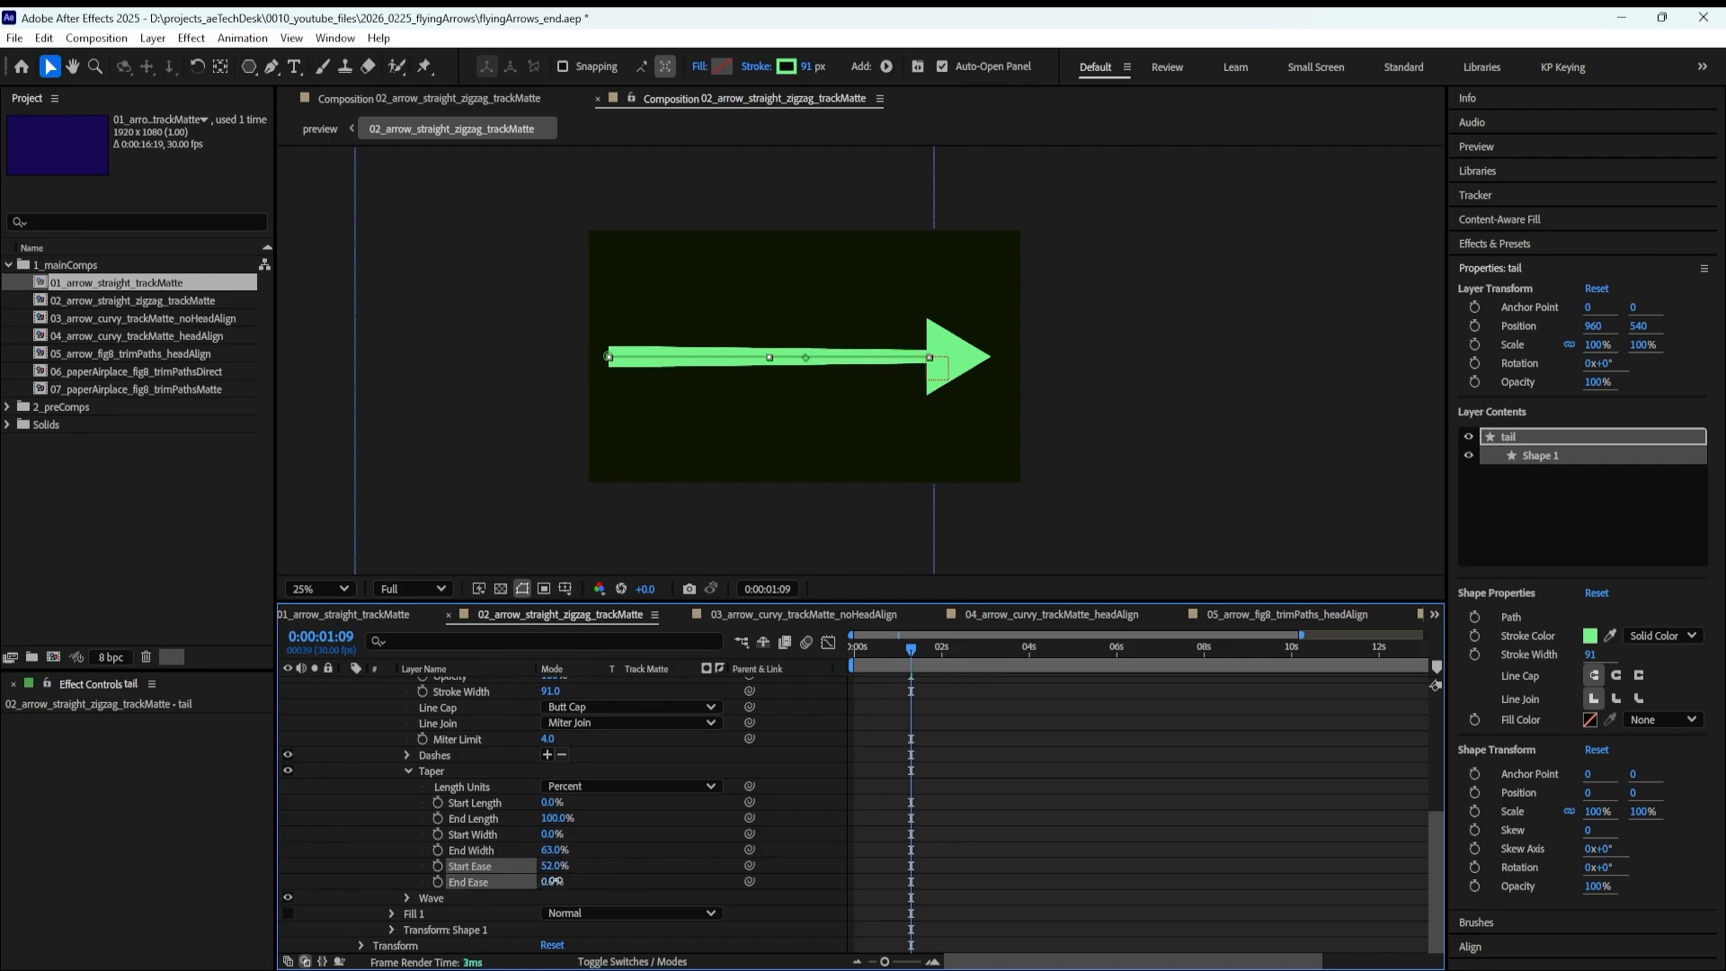
mouse_move(554, 818)
mouse_down()
mouse_move(519, 834)
mouse_move(578, 820)
mouse_up()
click(686, 825)
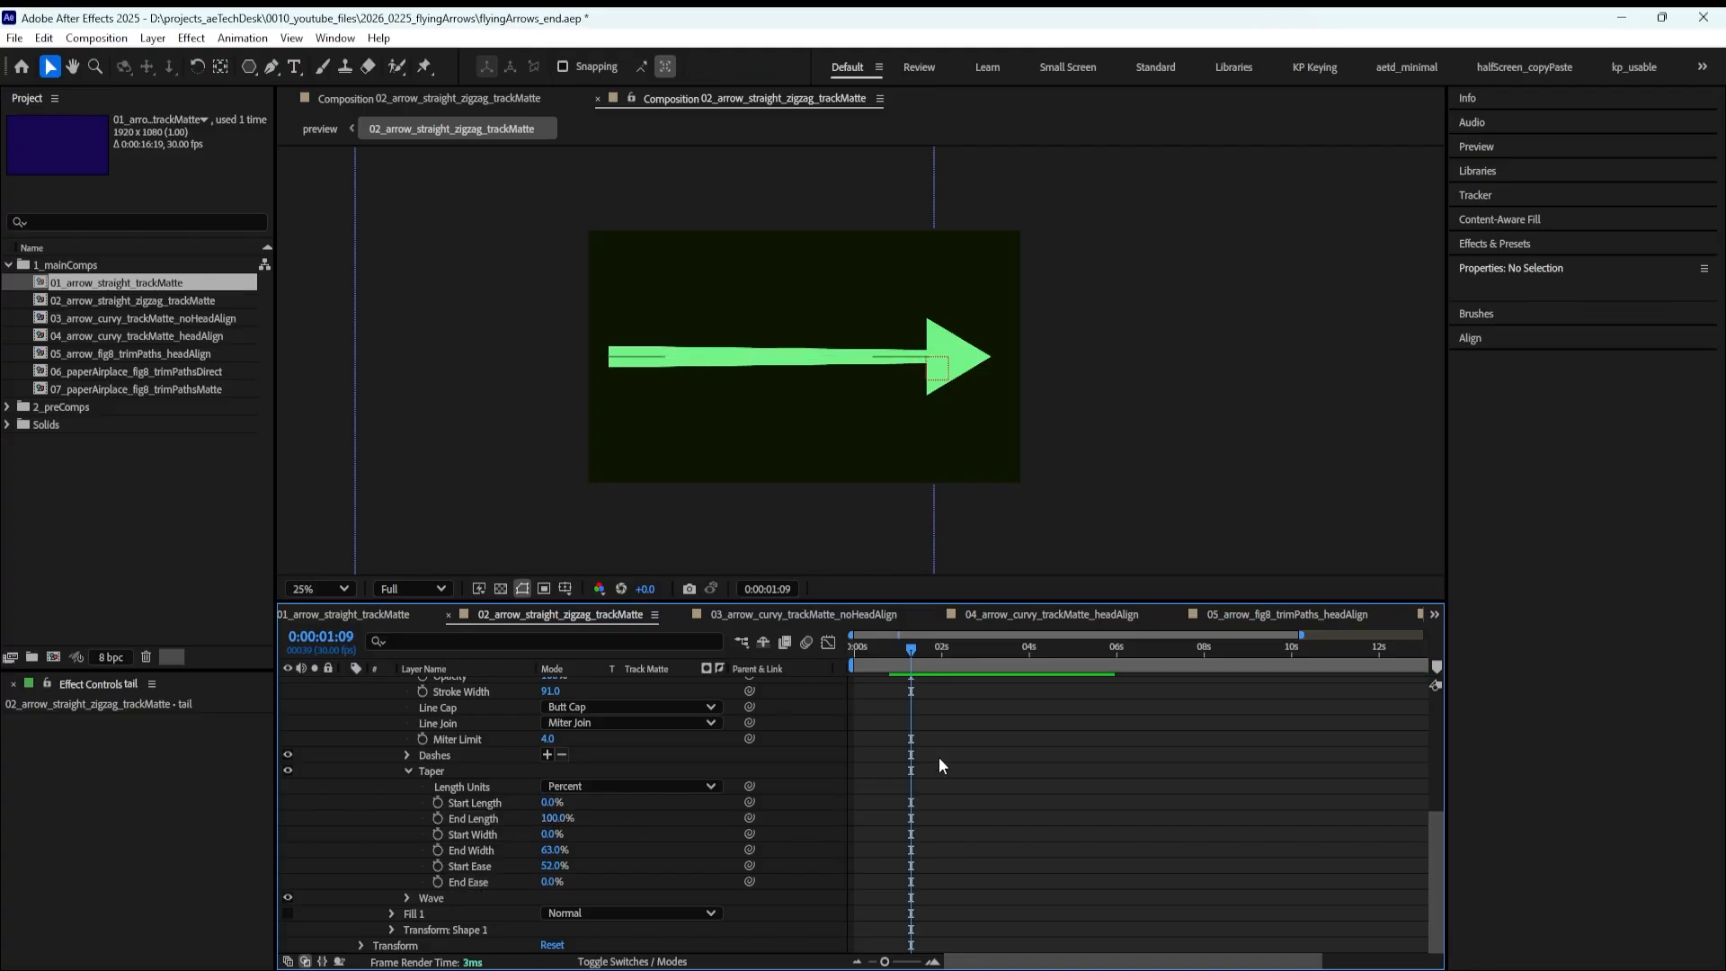
drag(872, 646, 938, 640)
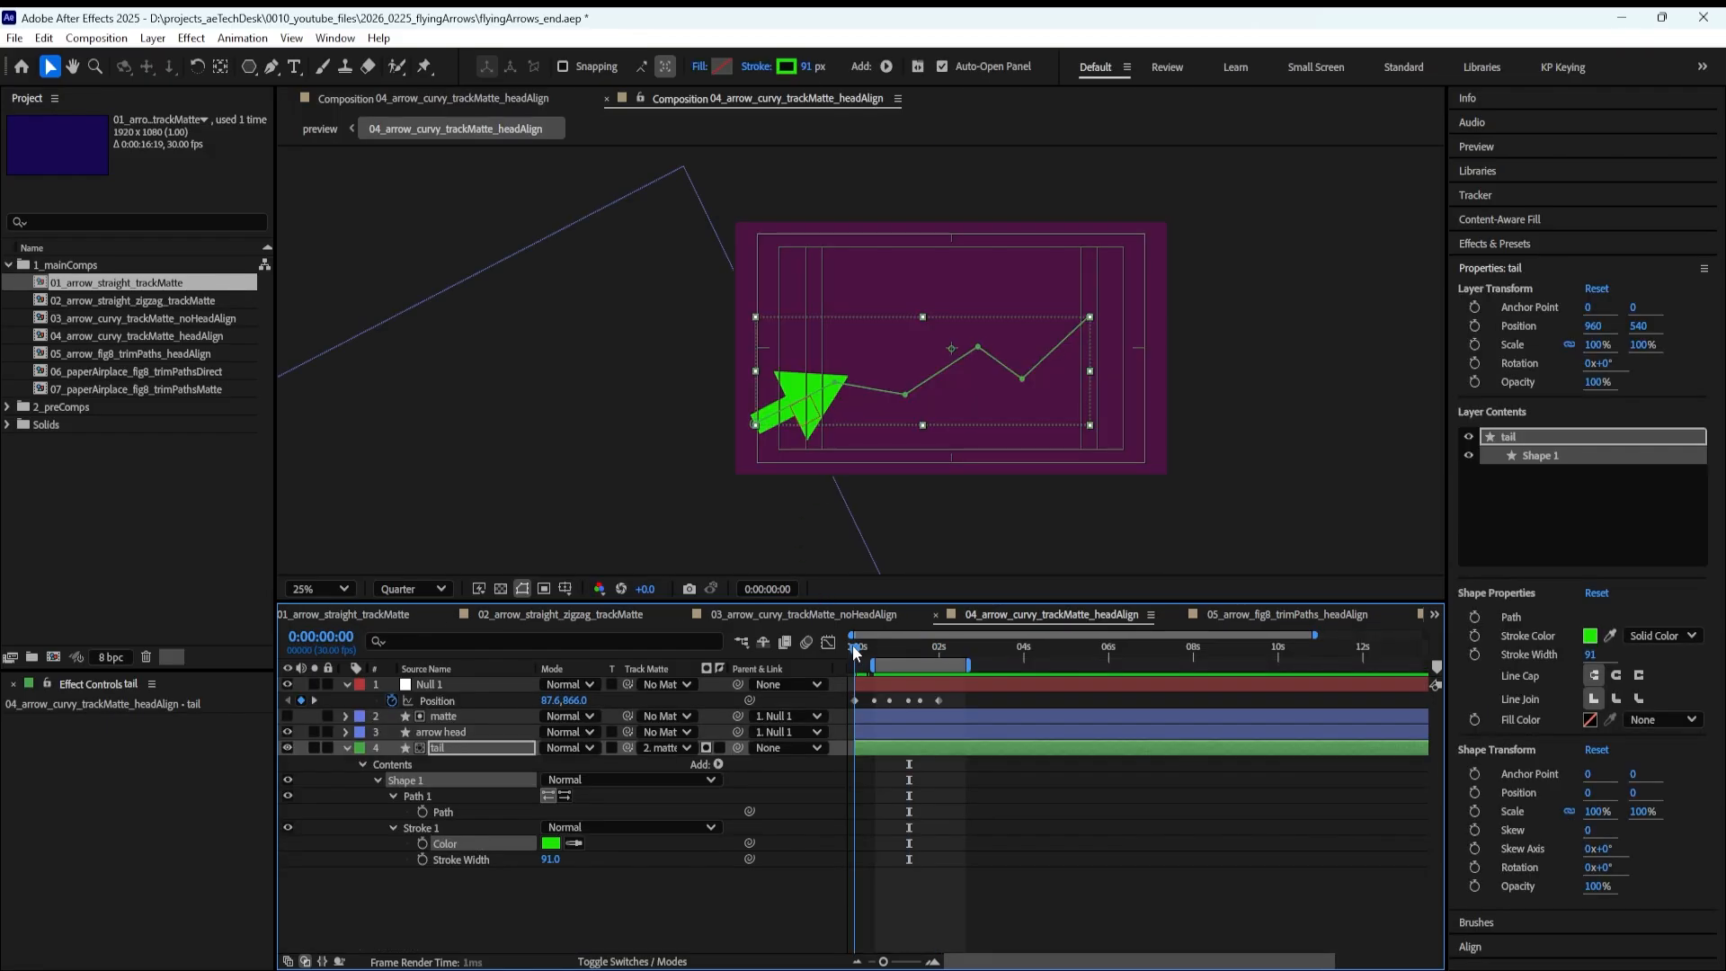
Scrub through 04_arrow_curvy_trackMatte_headAlign and 03_arrow_curvy_trackMatte_noHeadAlign to compare how each arrow head follows its curvy tail
drag(854, 652, 949, 632)
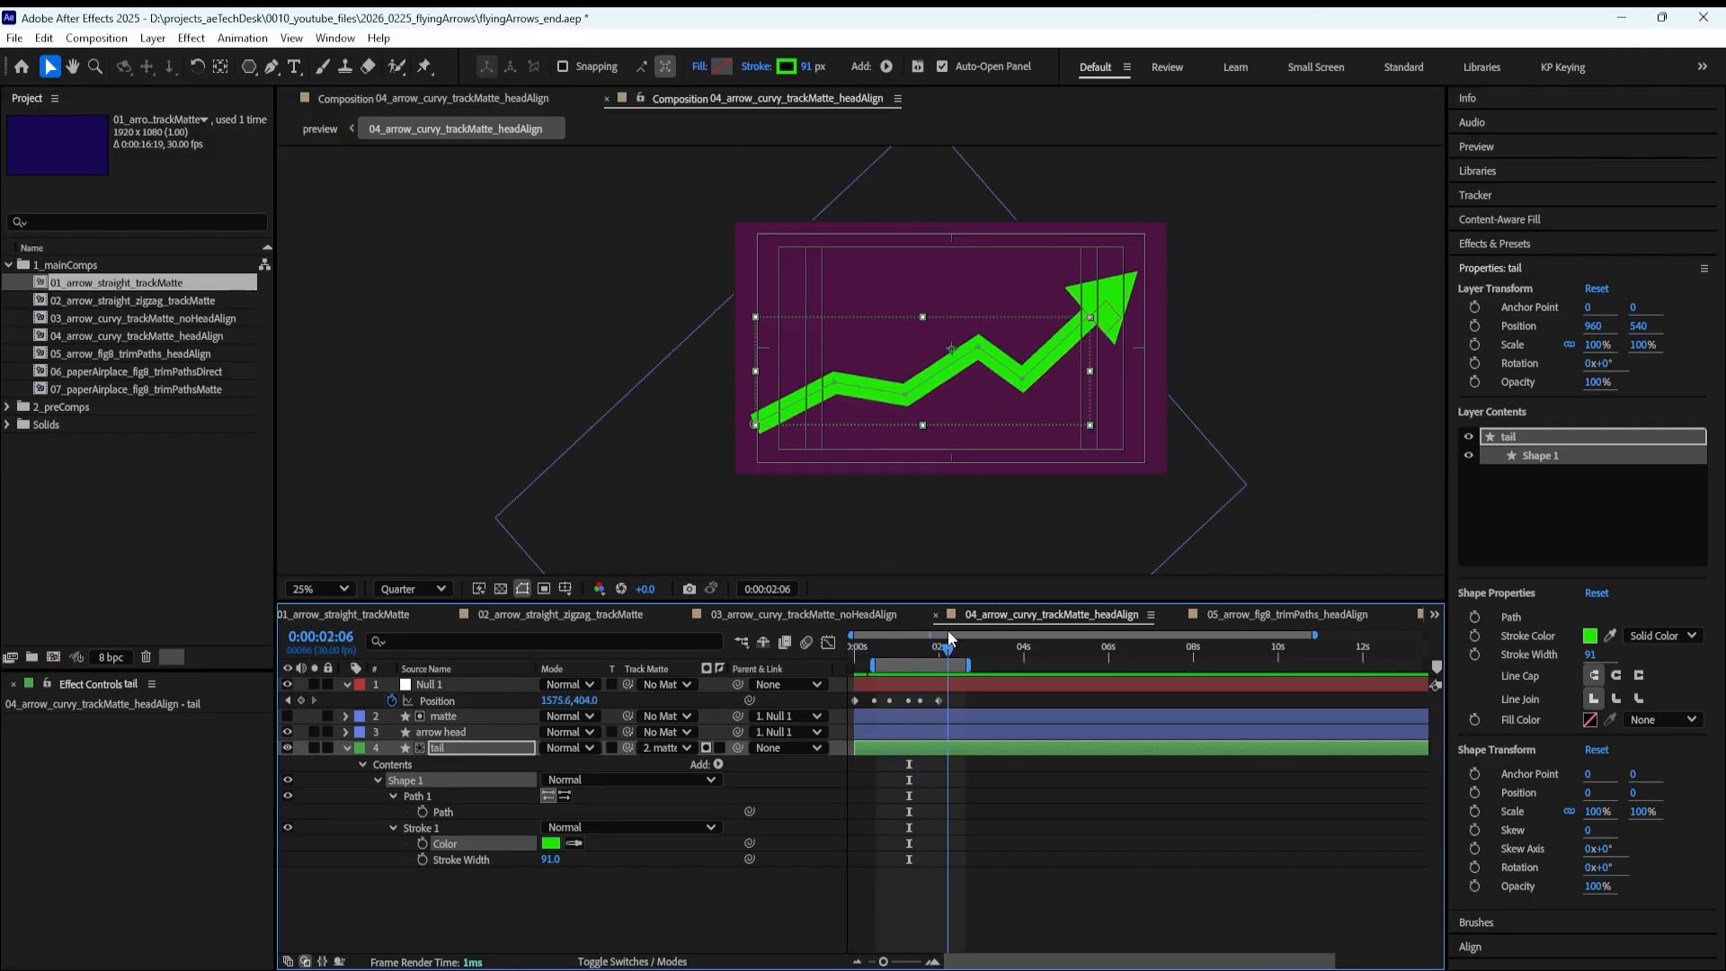
click(850, 616)
mouse_move(855, 650)
mouse_down()
mouse_move(892, 634)
mouse_move(869, 640)
mouse_up()
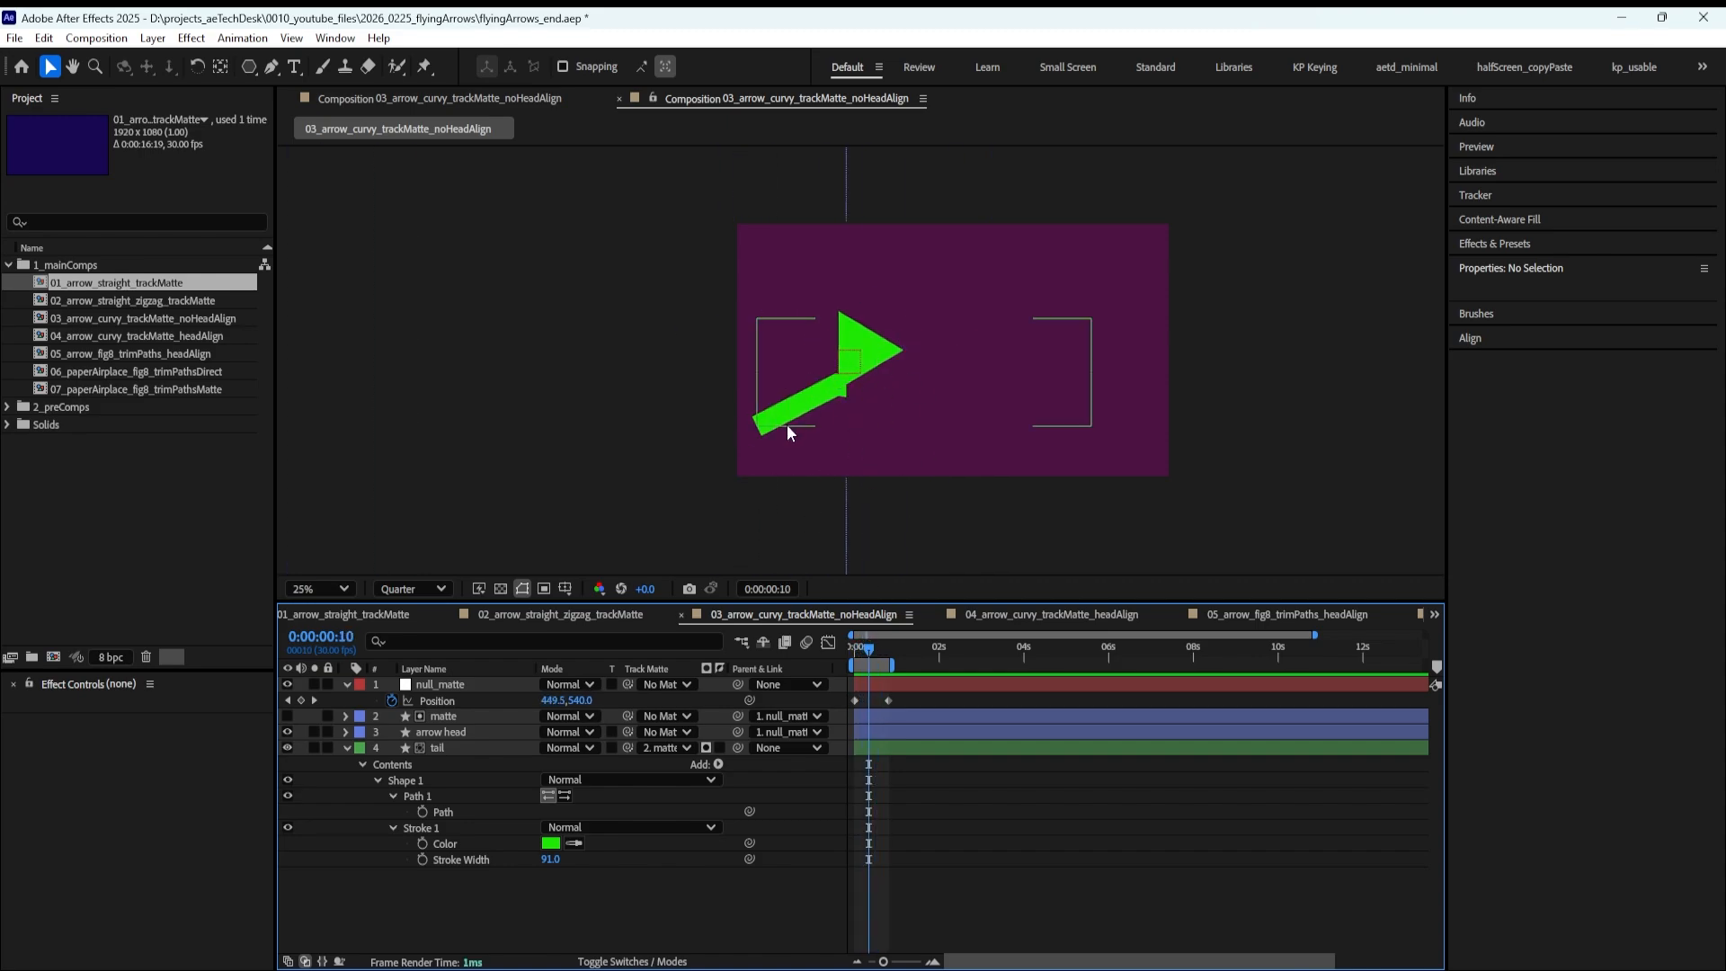
mouse_move(870, 650)
mouse_down()
mouse_move(854, 651)
mouse_move(890, 657)
mouse_up()
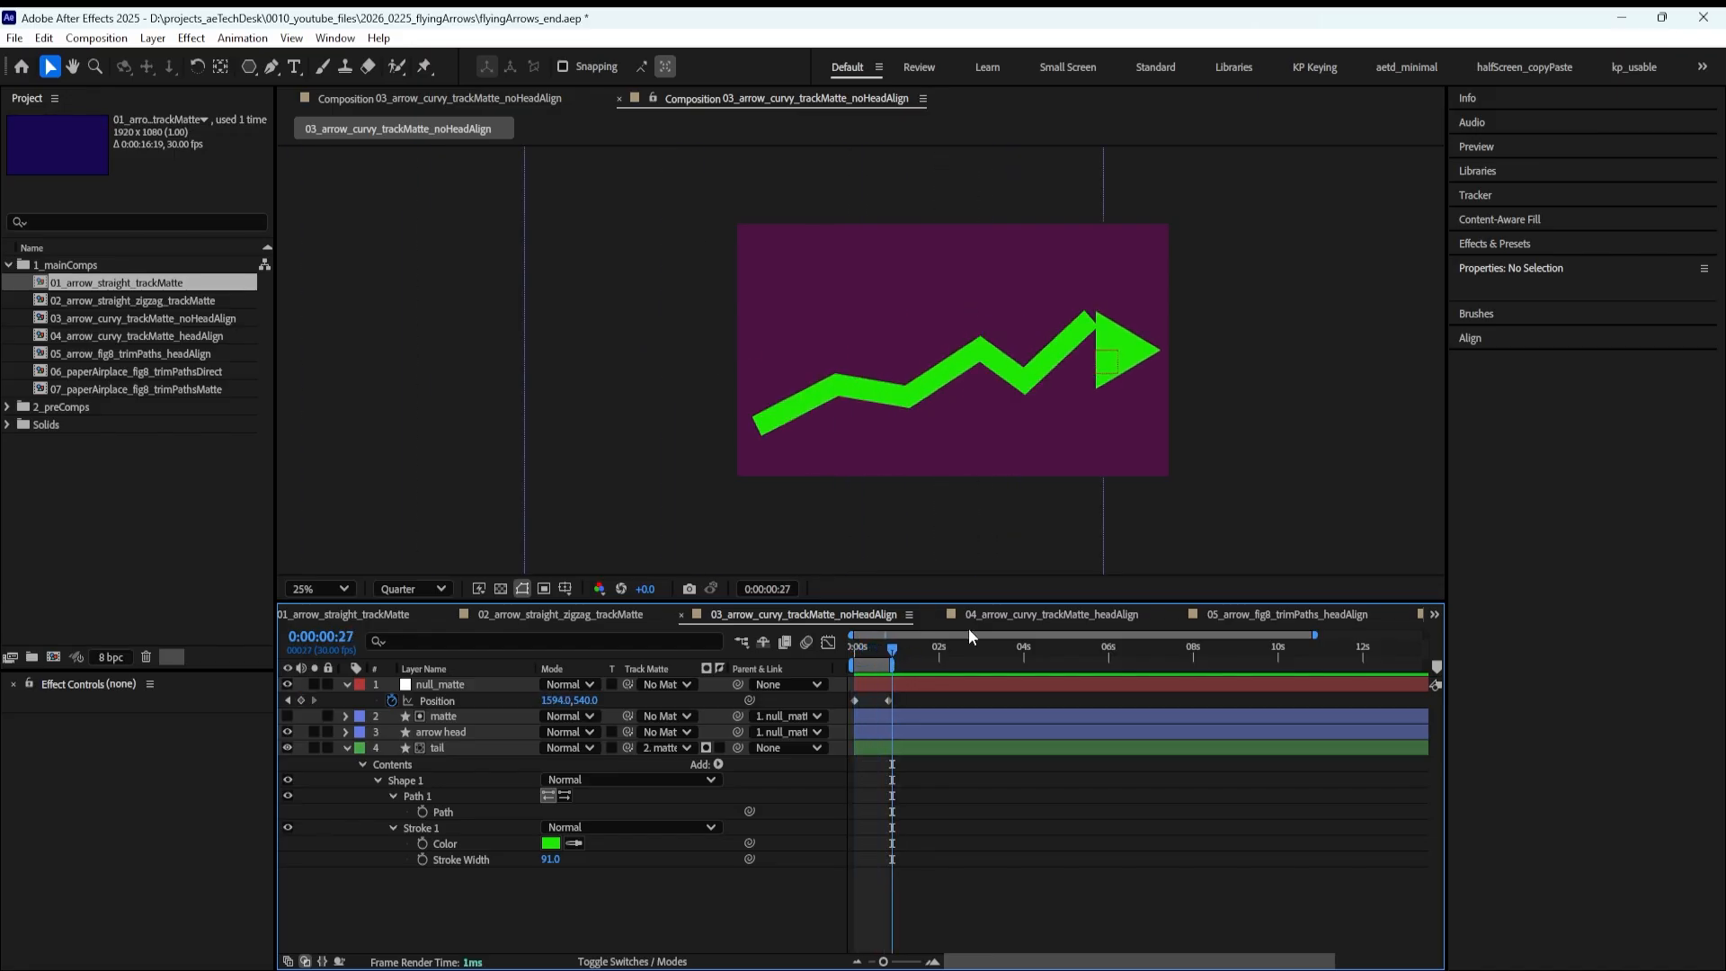
Return to the first frame of 04_arrow_curvy_trackMatte_headAlign and examine the arrow head layer, the tail's Path, and the null
click(1035, 616)
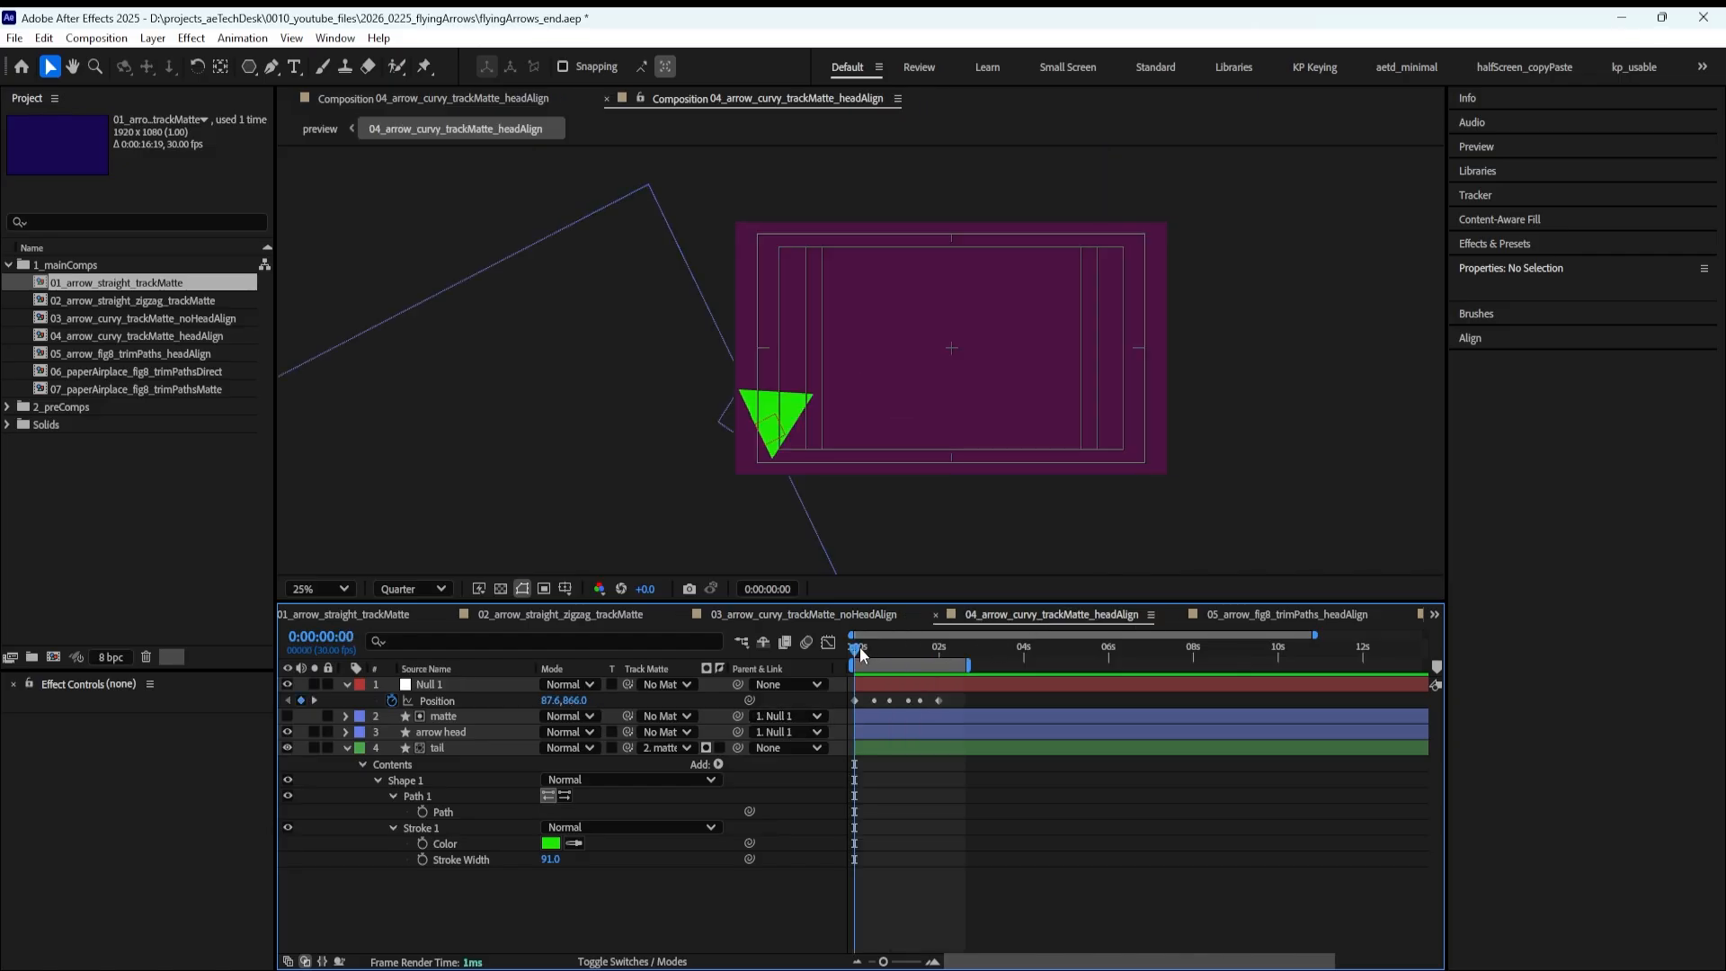
mouse_move(861, 654)
mouse_down()
mouse_move(878, 653)
mouse_move(854, 654)
mouse_up()
click(471, 731)
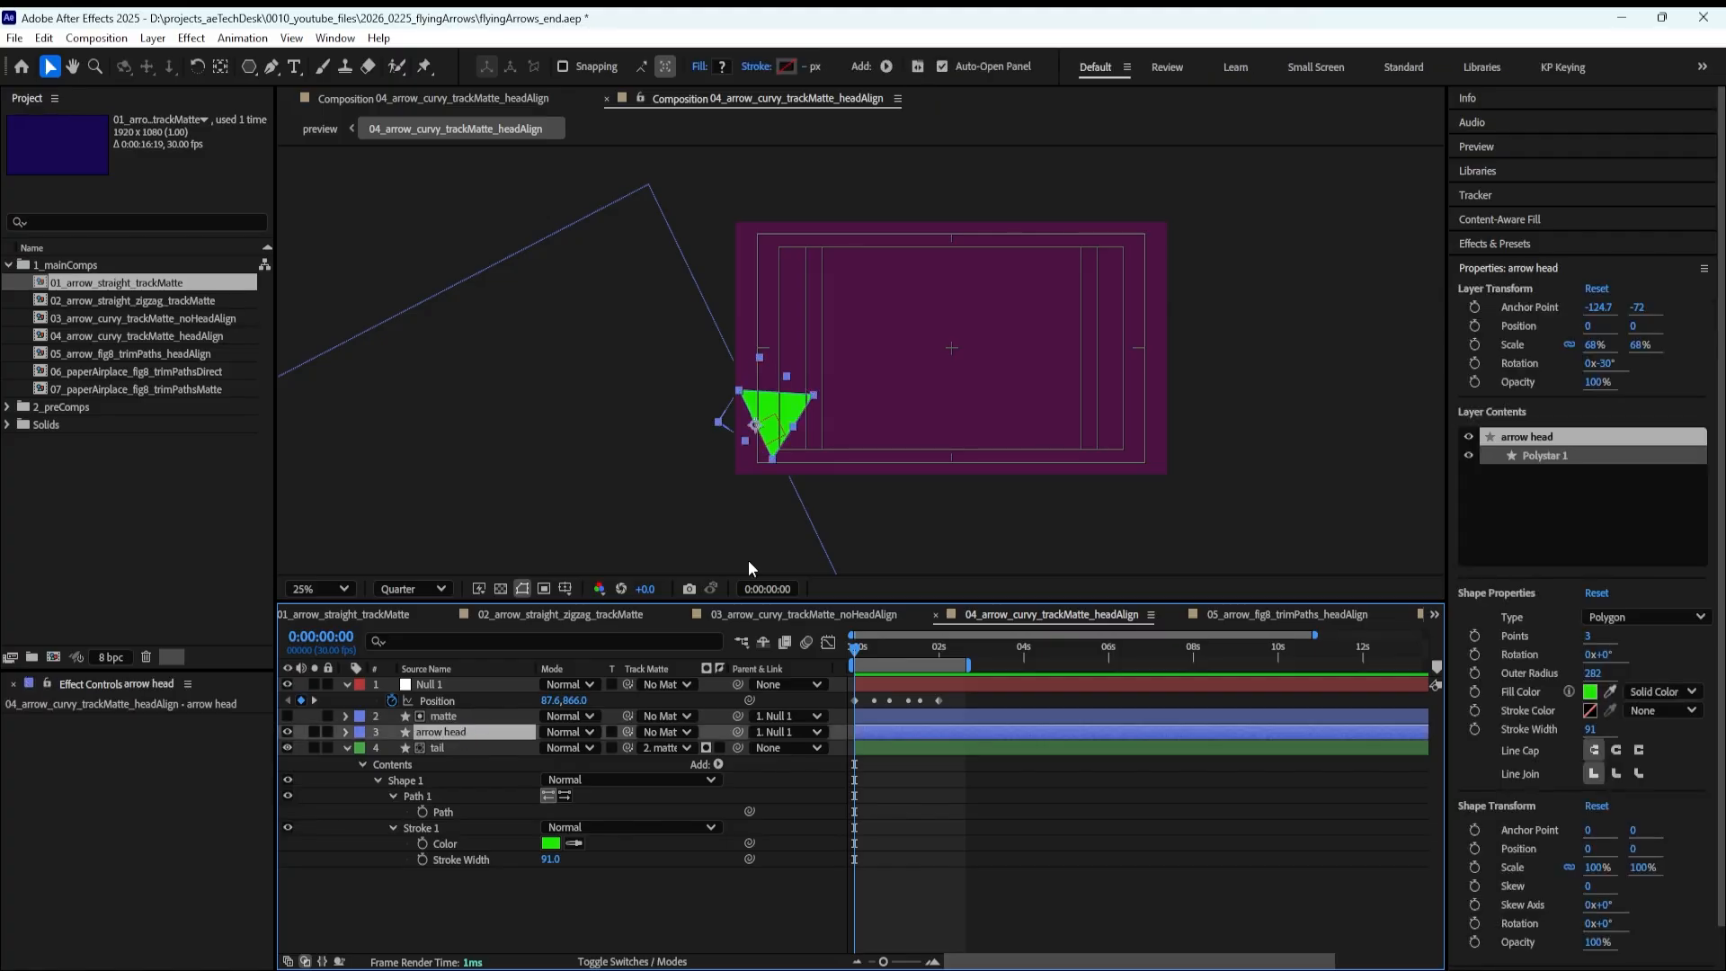
click(894, 827)
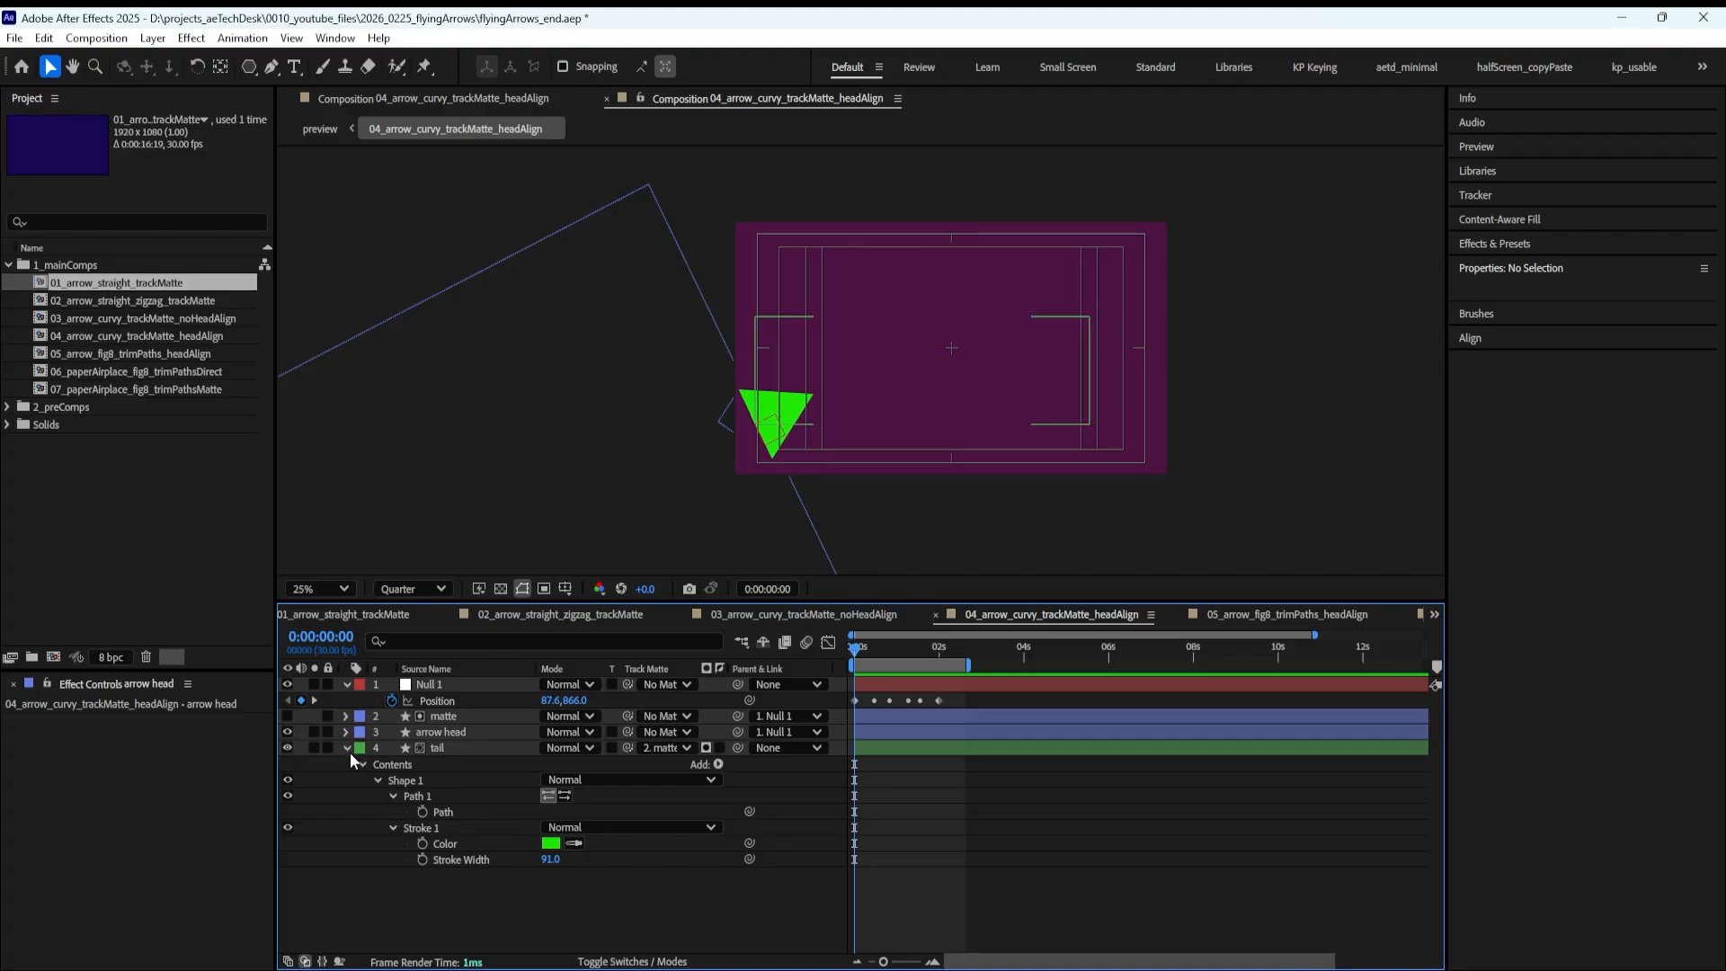
click(377, 745)
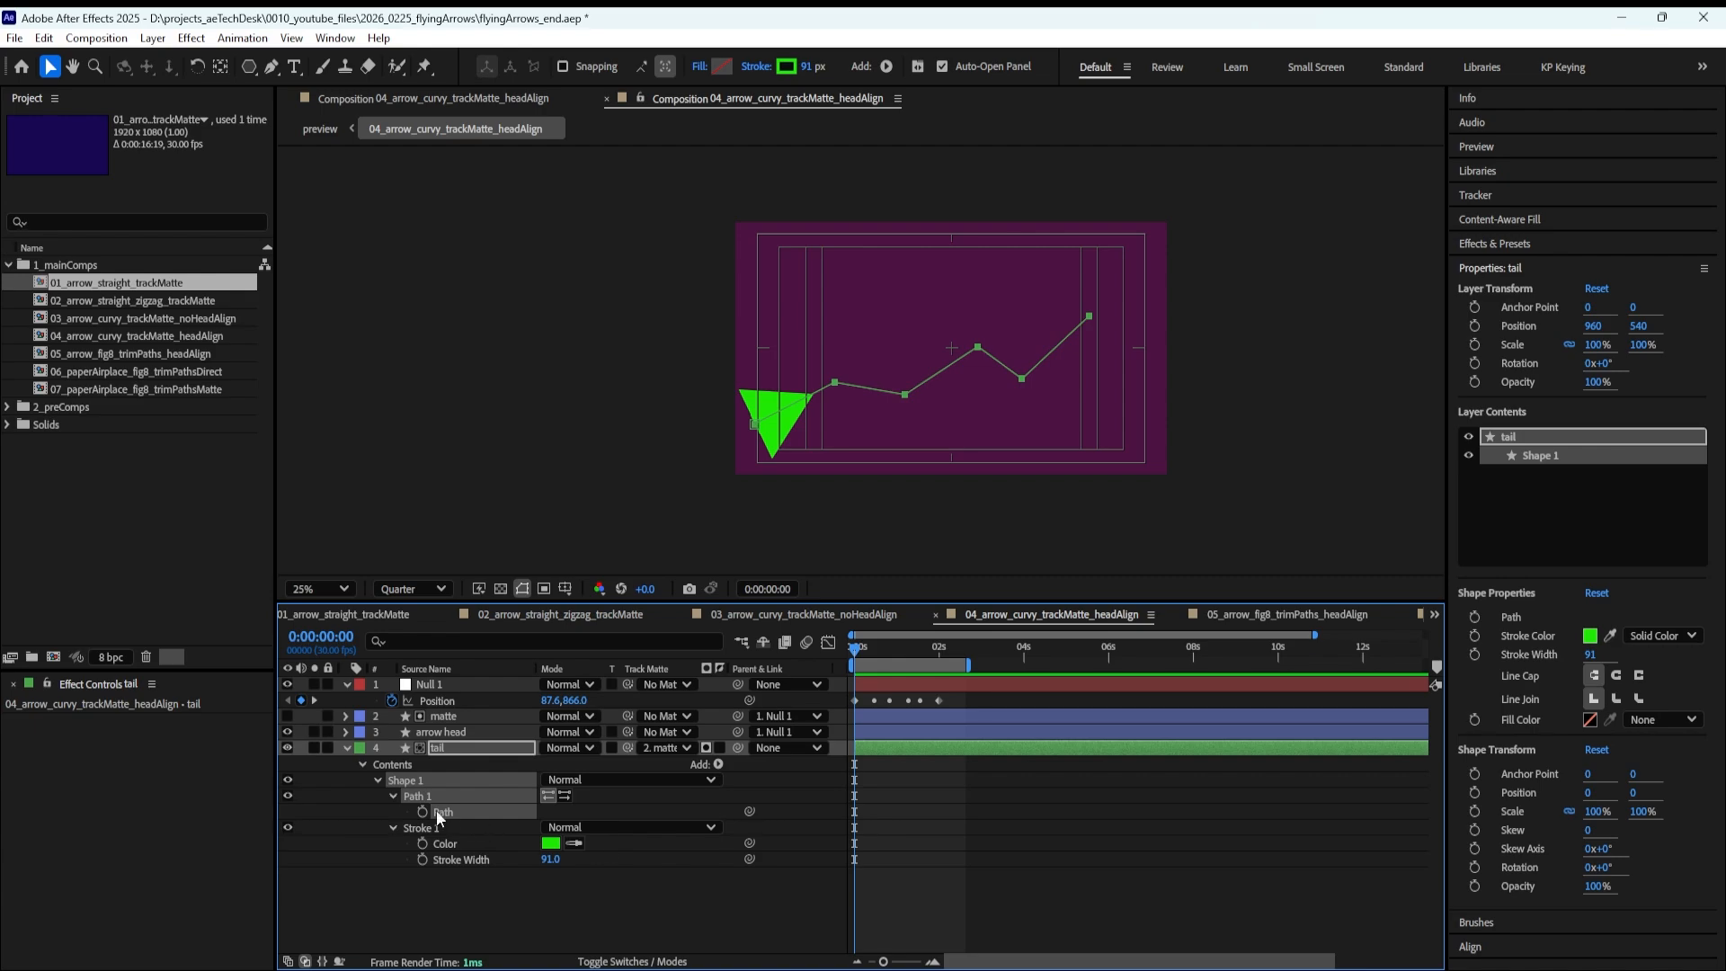
click(457, 683)
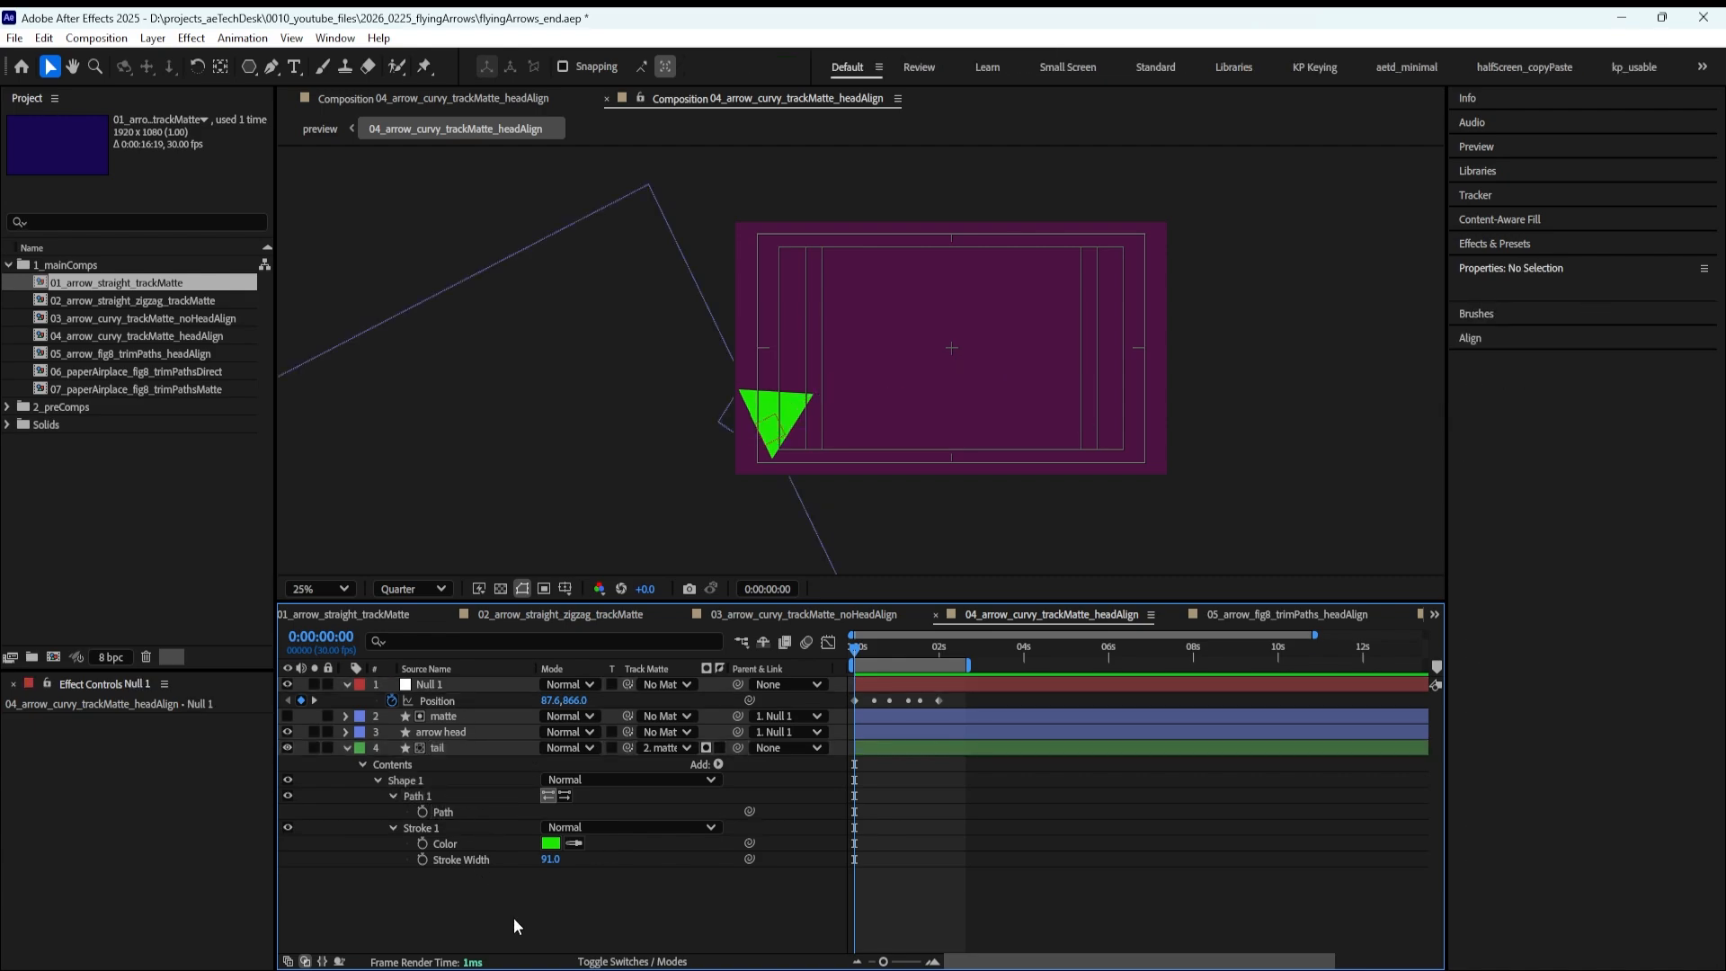
Add a null object named "new" and paste the tail's path into its Position as keyframes
key(ctrl+alt+shift+y)
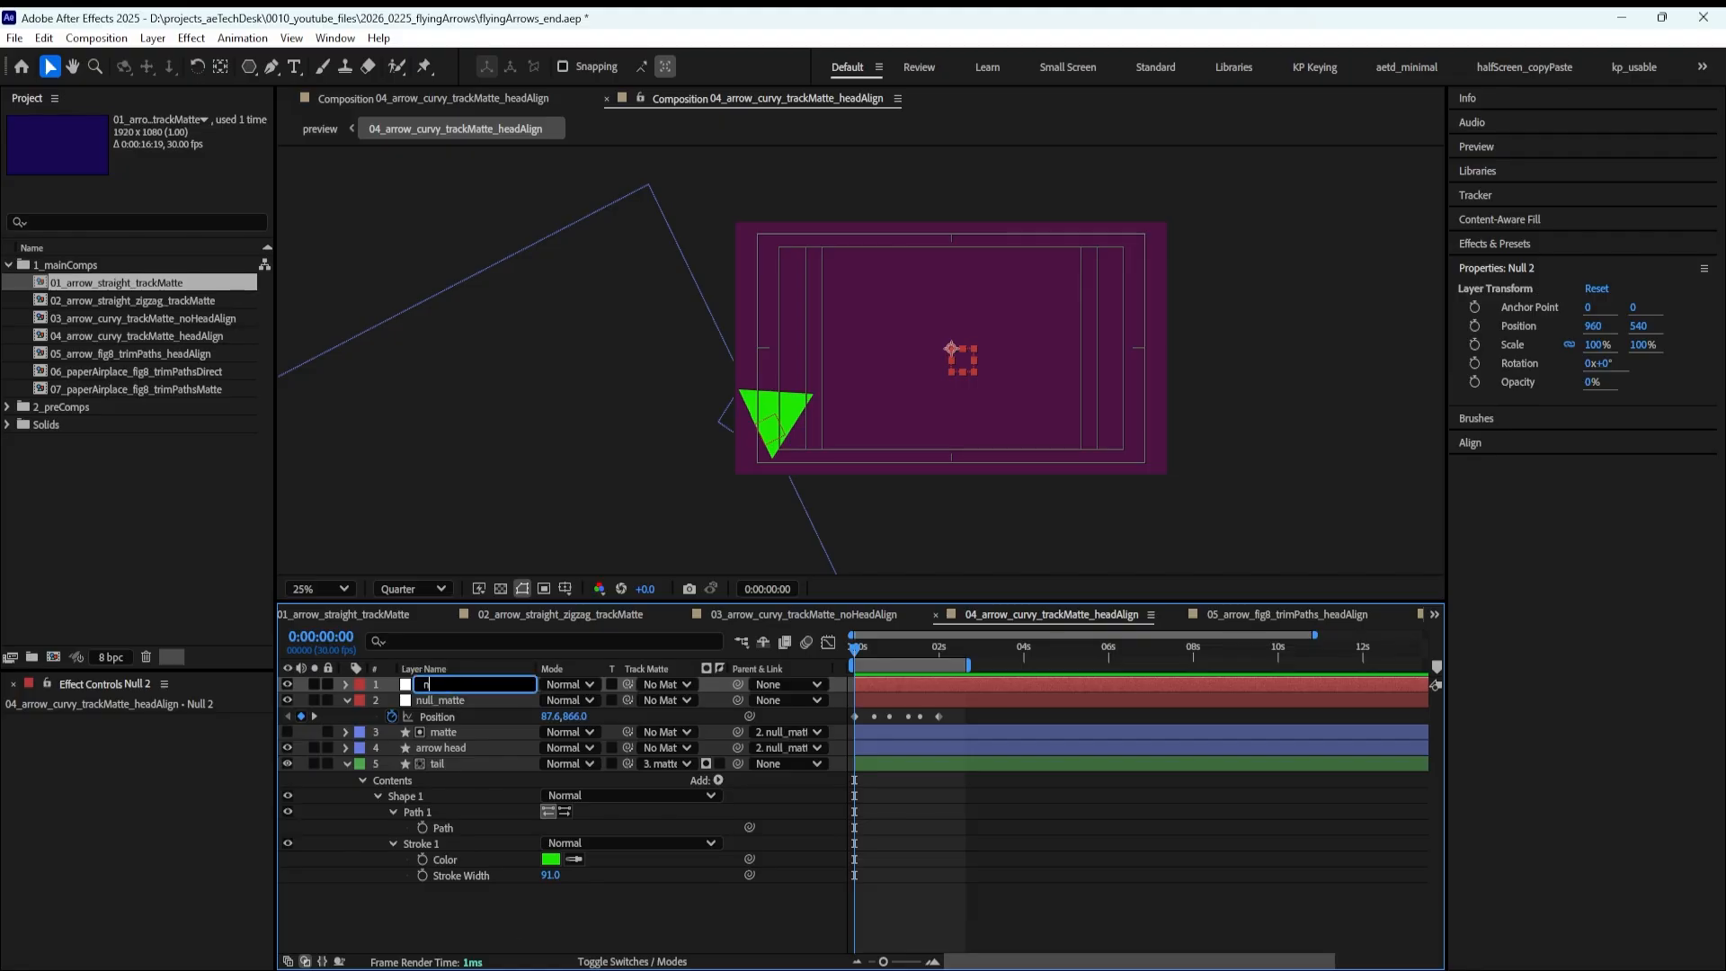
key(Return)
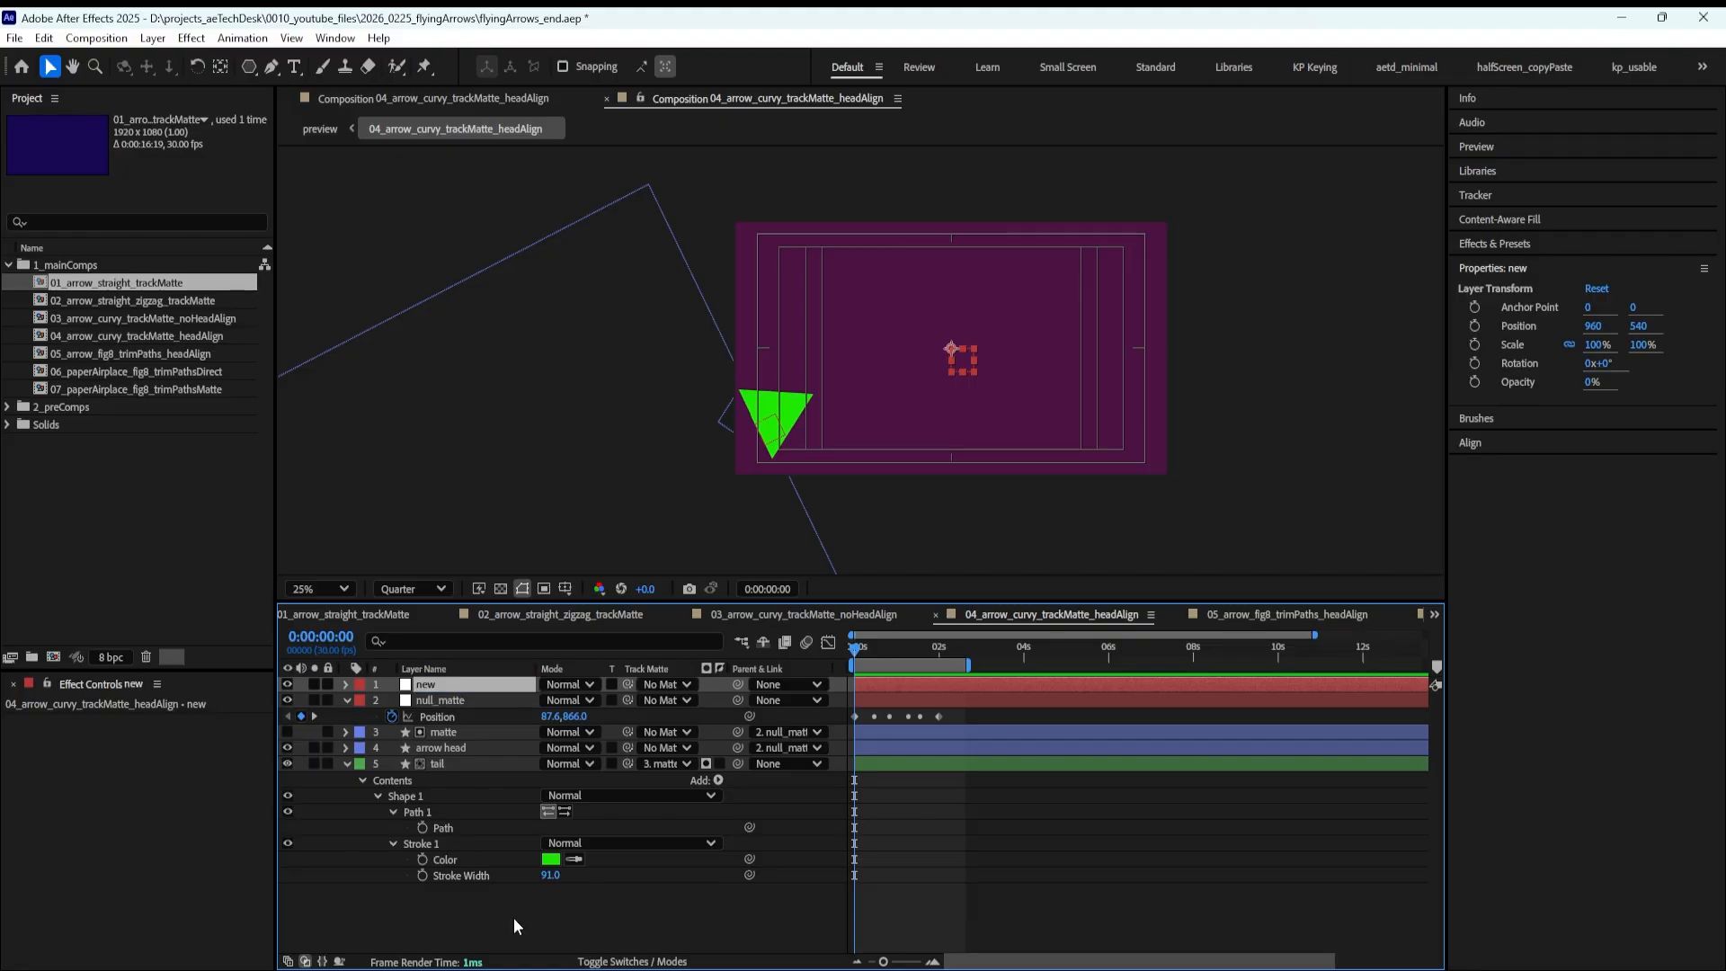
key(p)
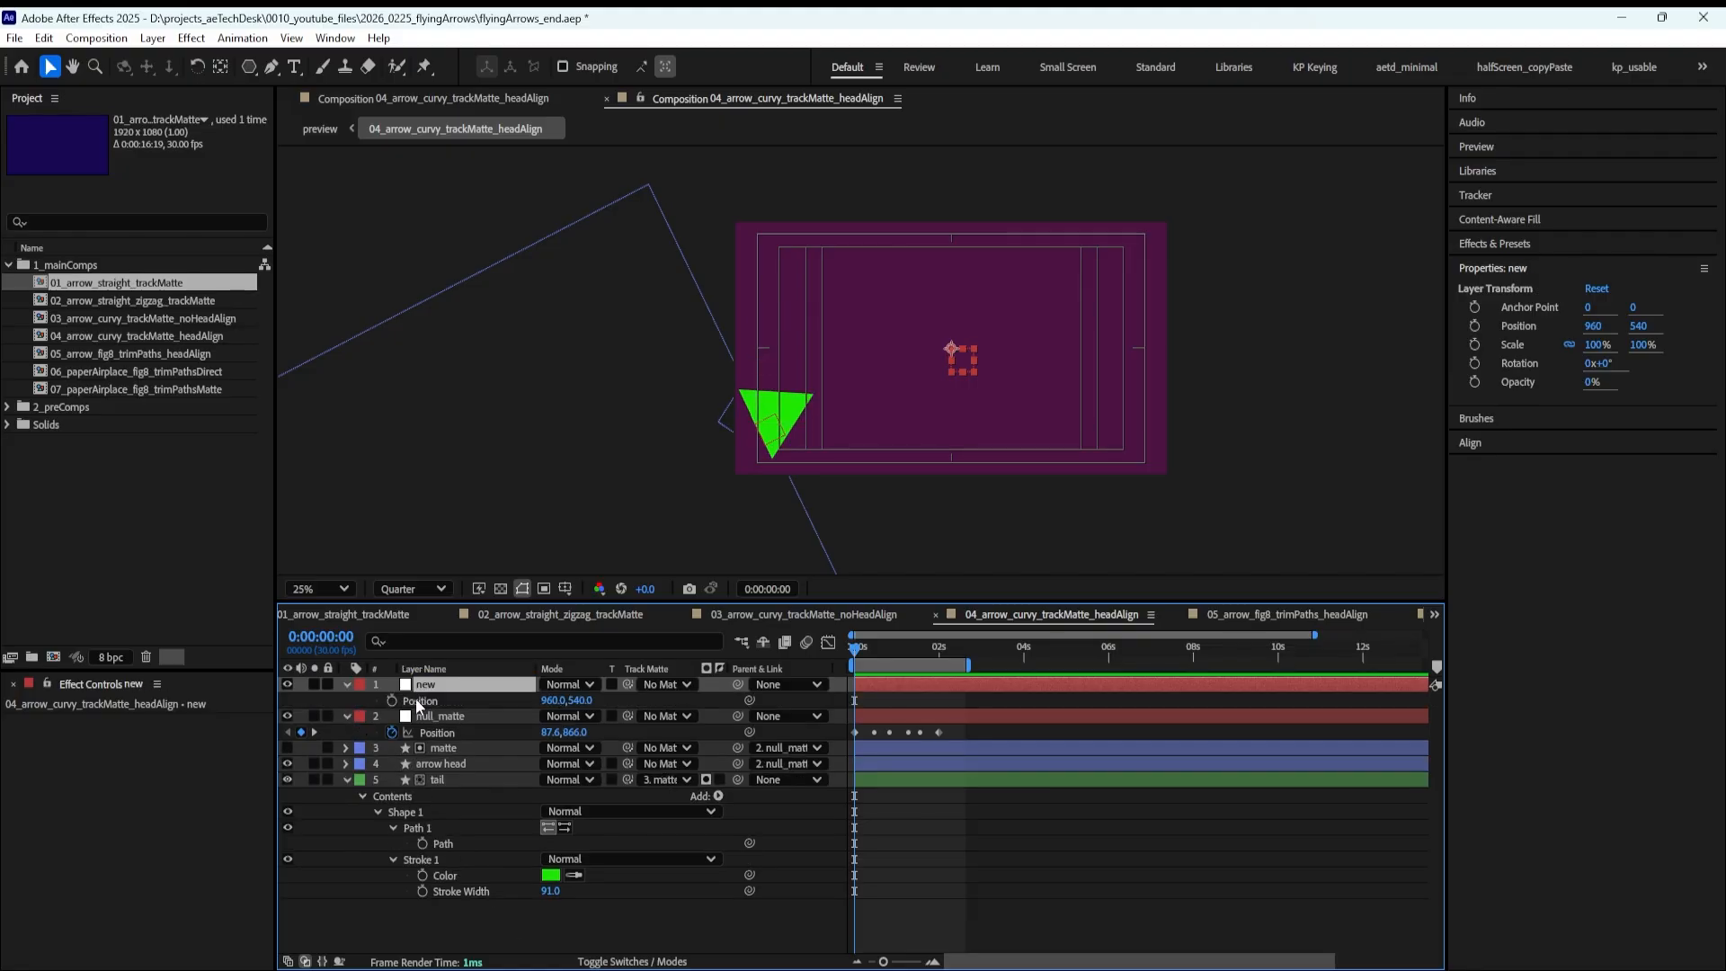
click(424, 704)
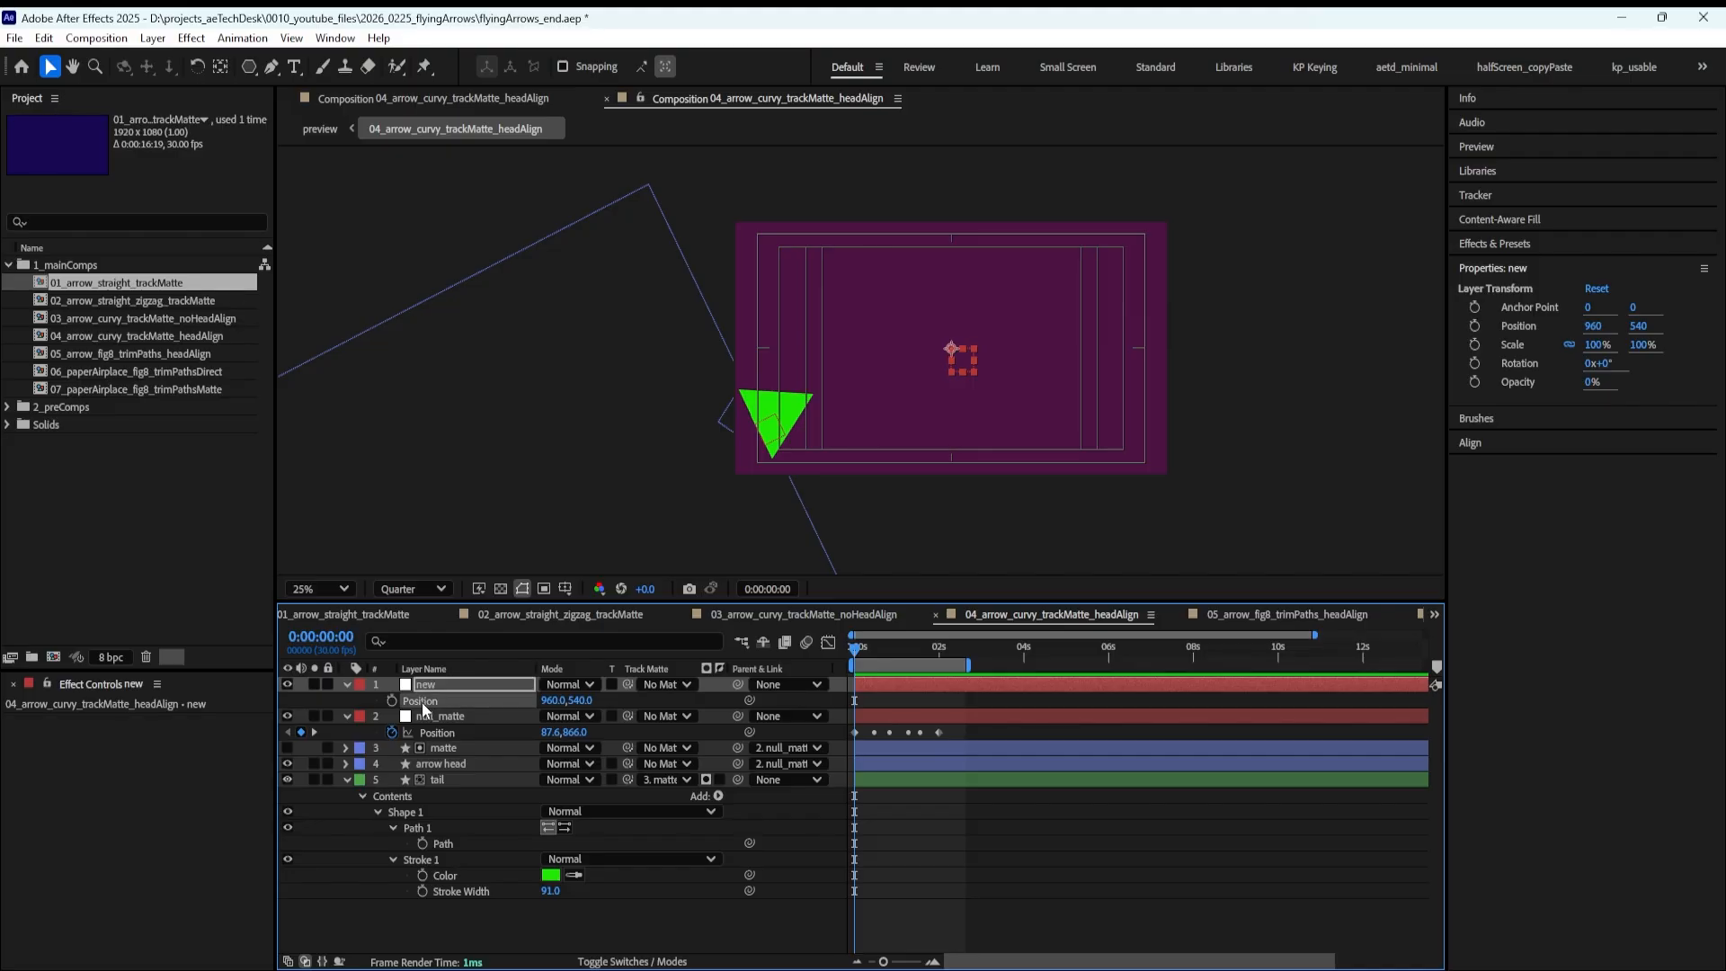
key(ctrl+v)
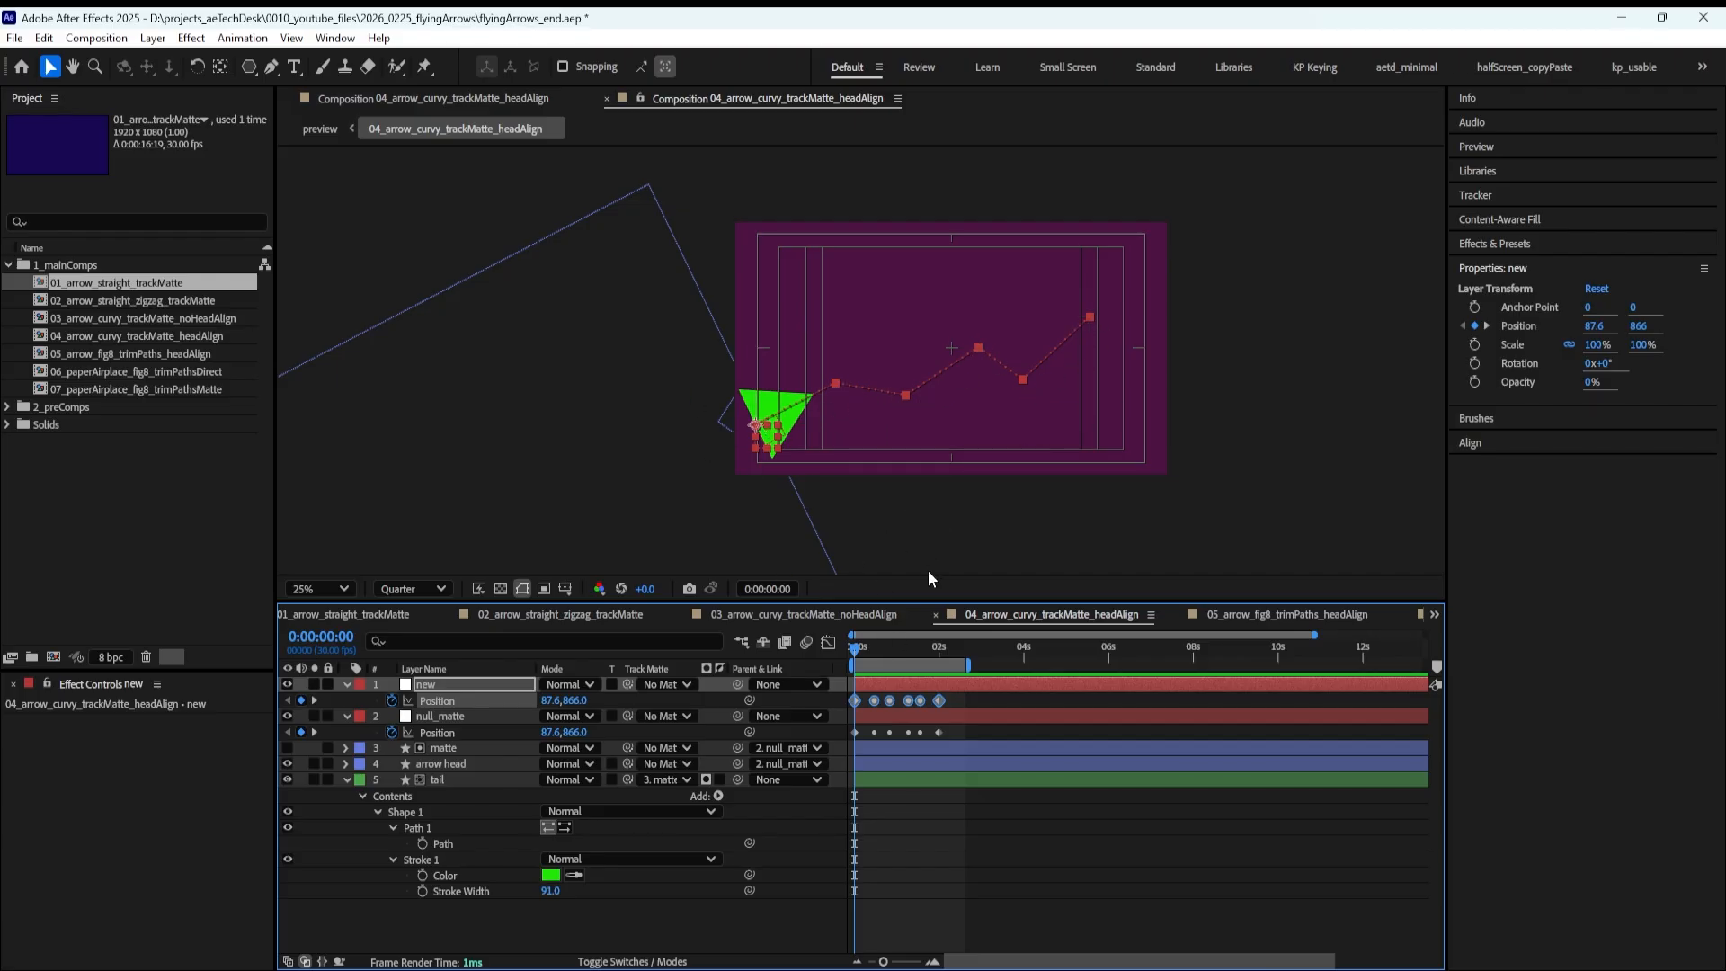
Change the label color of the "new" null layer to orange
click(328, 716)
click(359, 686)
click(400, 559)
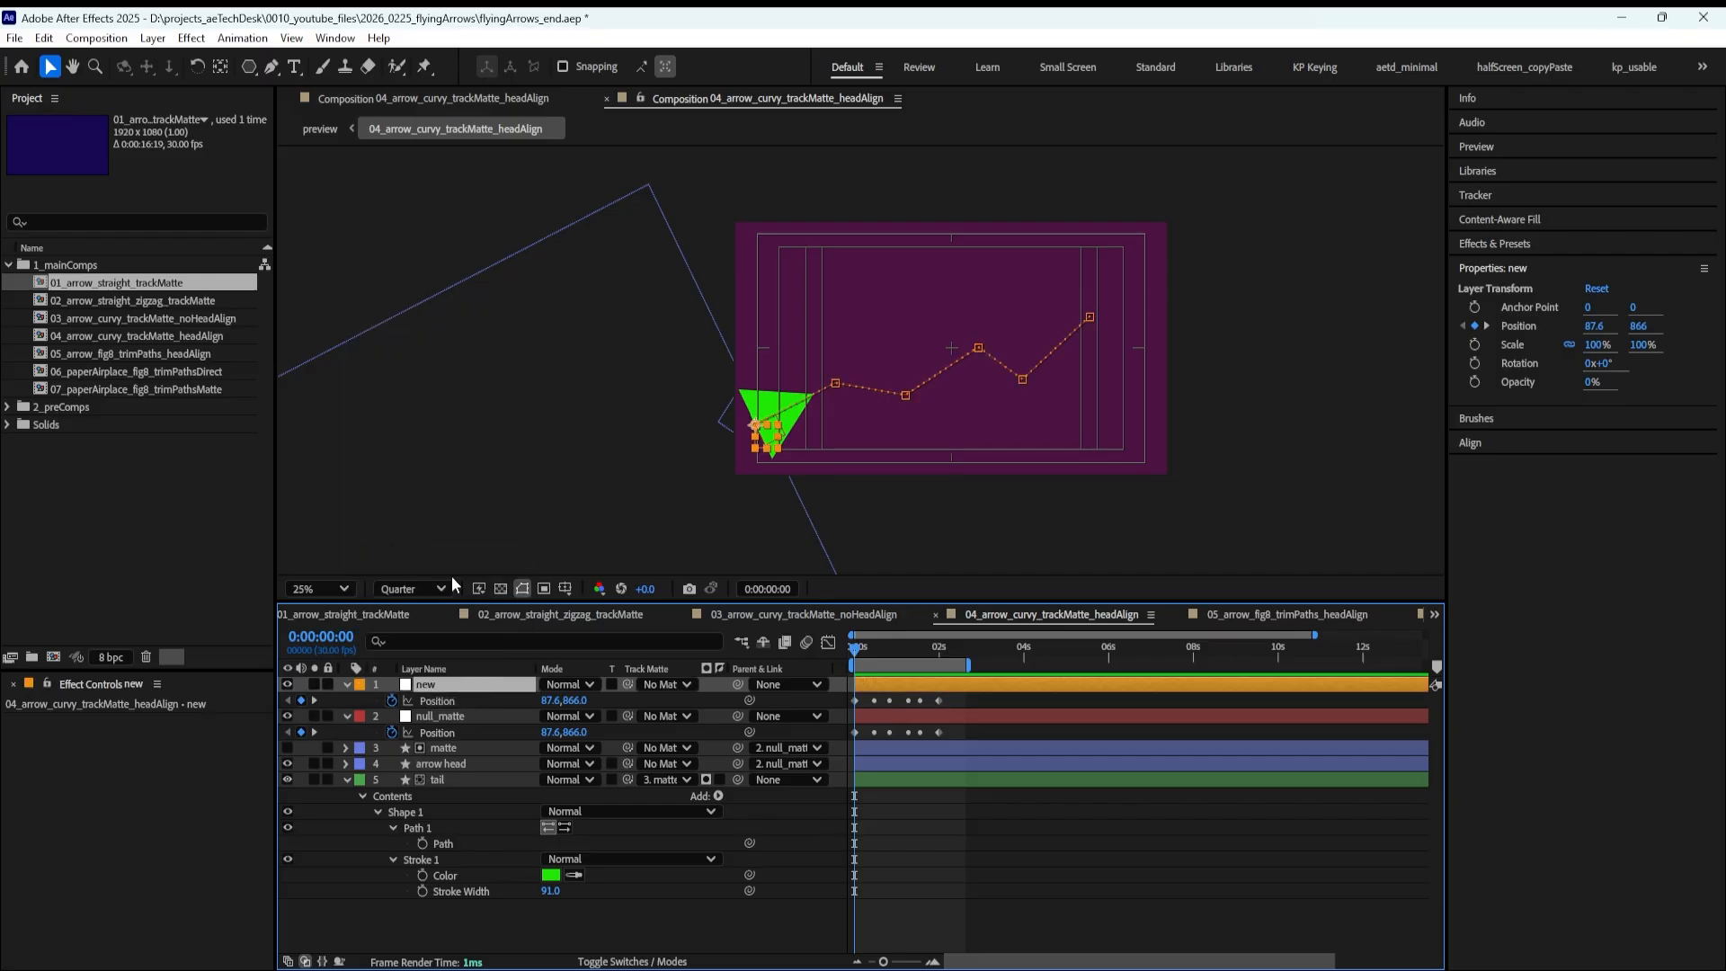
Scrub the start of the animation, return to the first frame, and delete the null_matte layer
click(866, 647)
mouse_move(868, 647)
mouse_down()
mouse_move(938, 633)
mouse_move(847, 642)
mouse_up()
click(485, 716)
key(Delete)
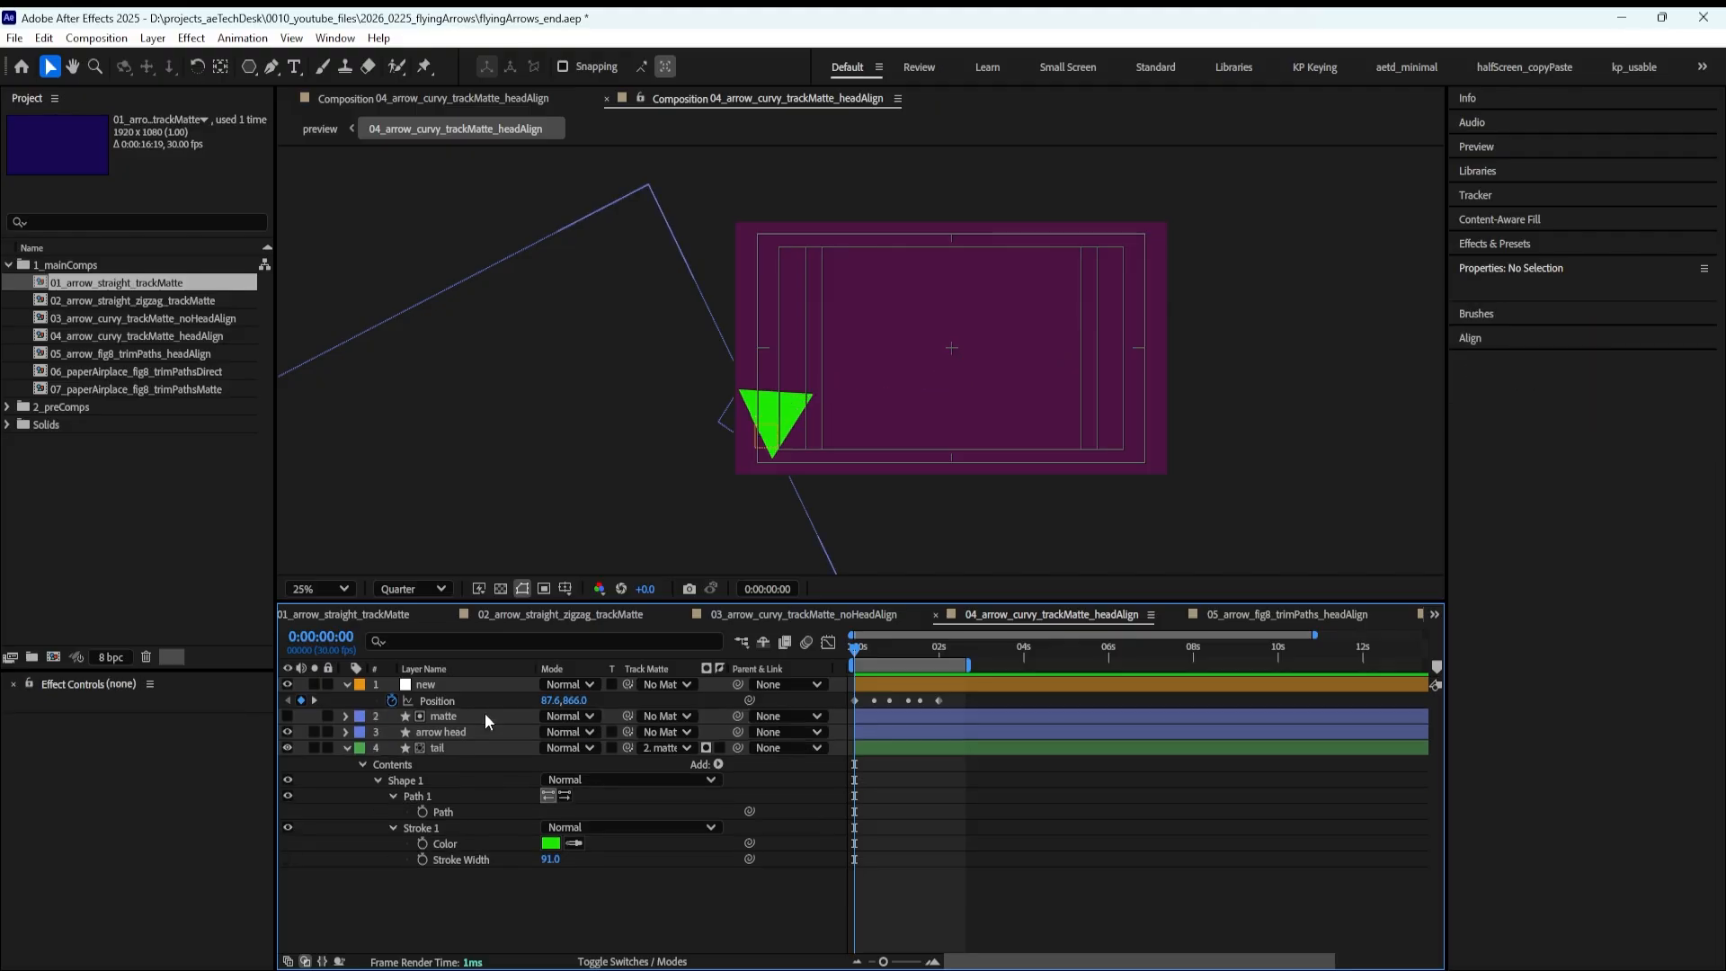
Parent the arrow head and matte layers to the "new" null at the first frame
click(482, 734)
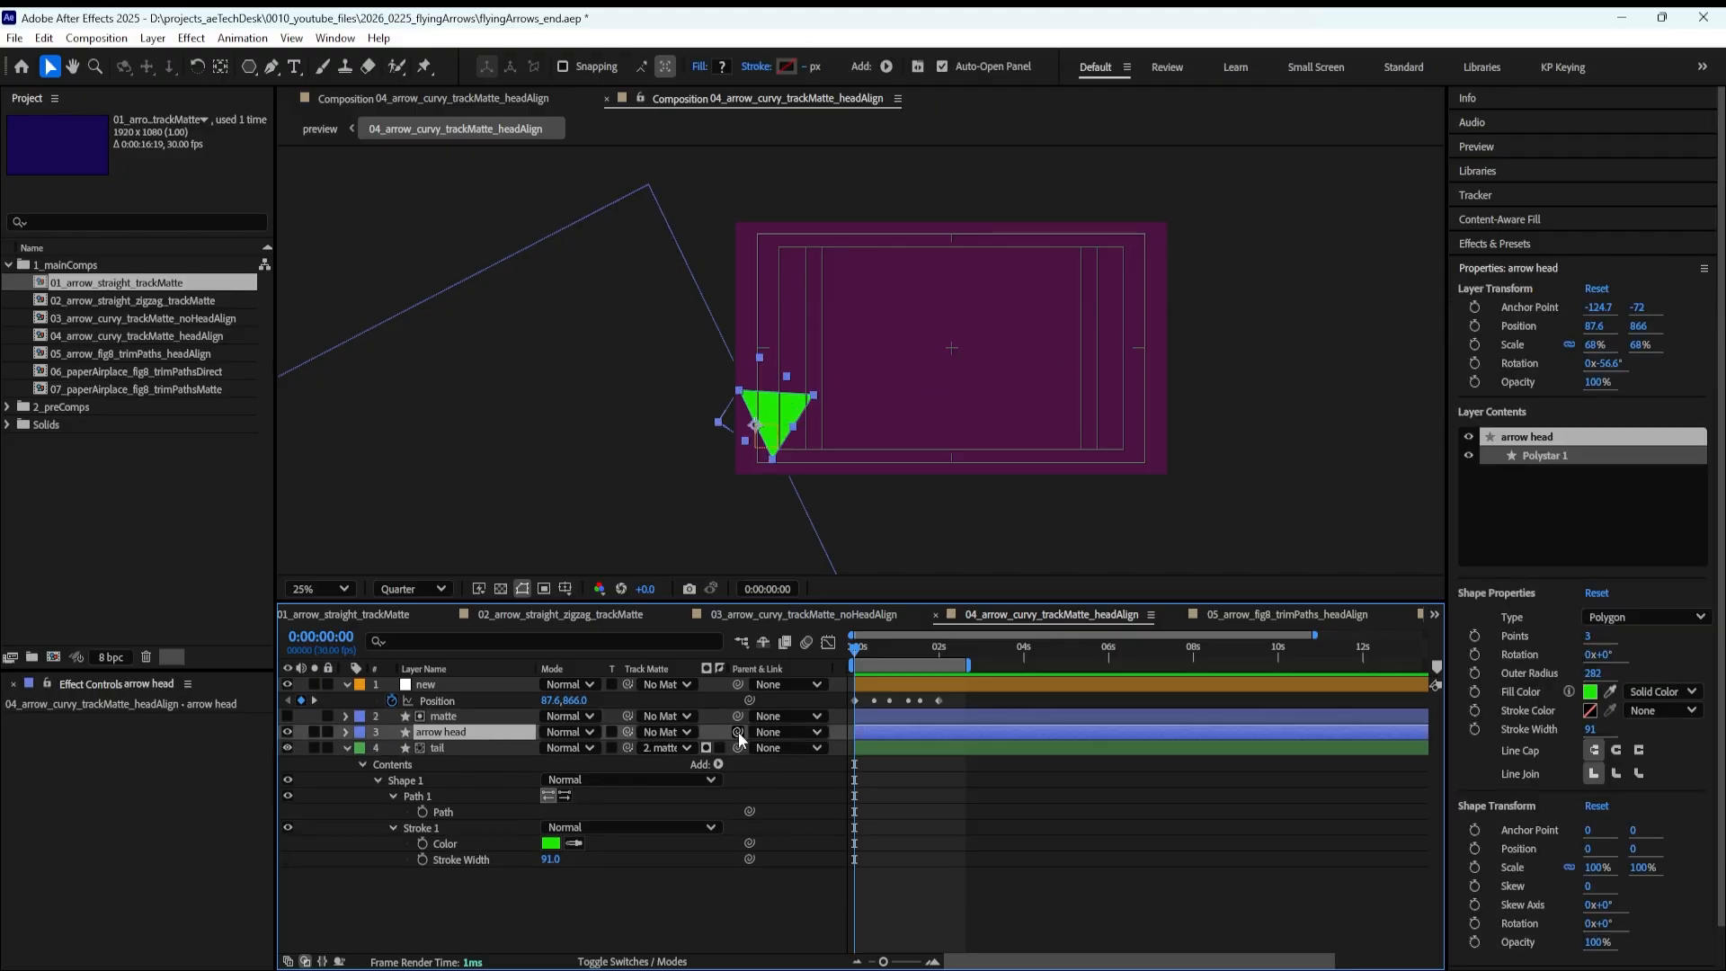
drag(737, 732, 494, 685)
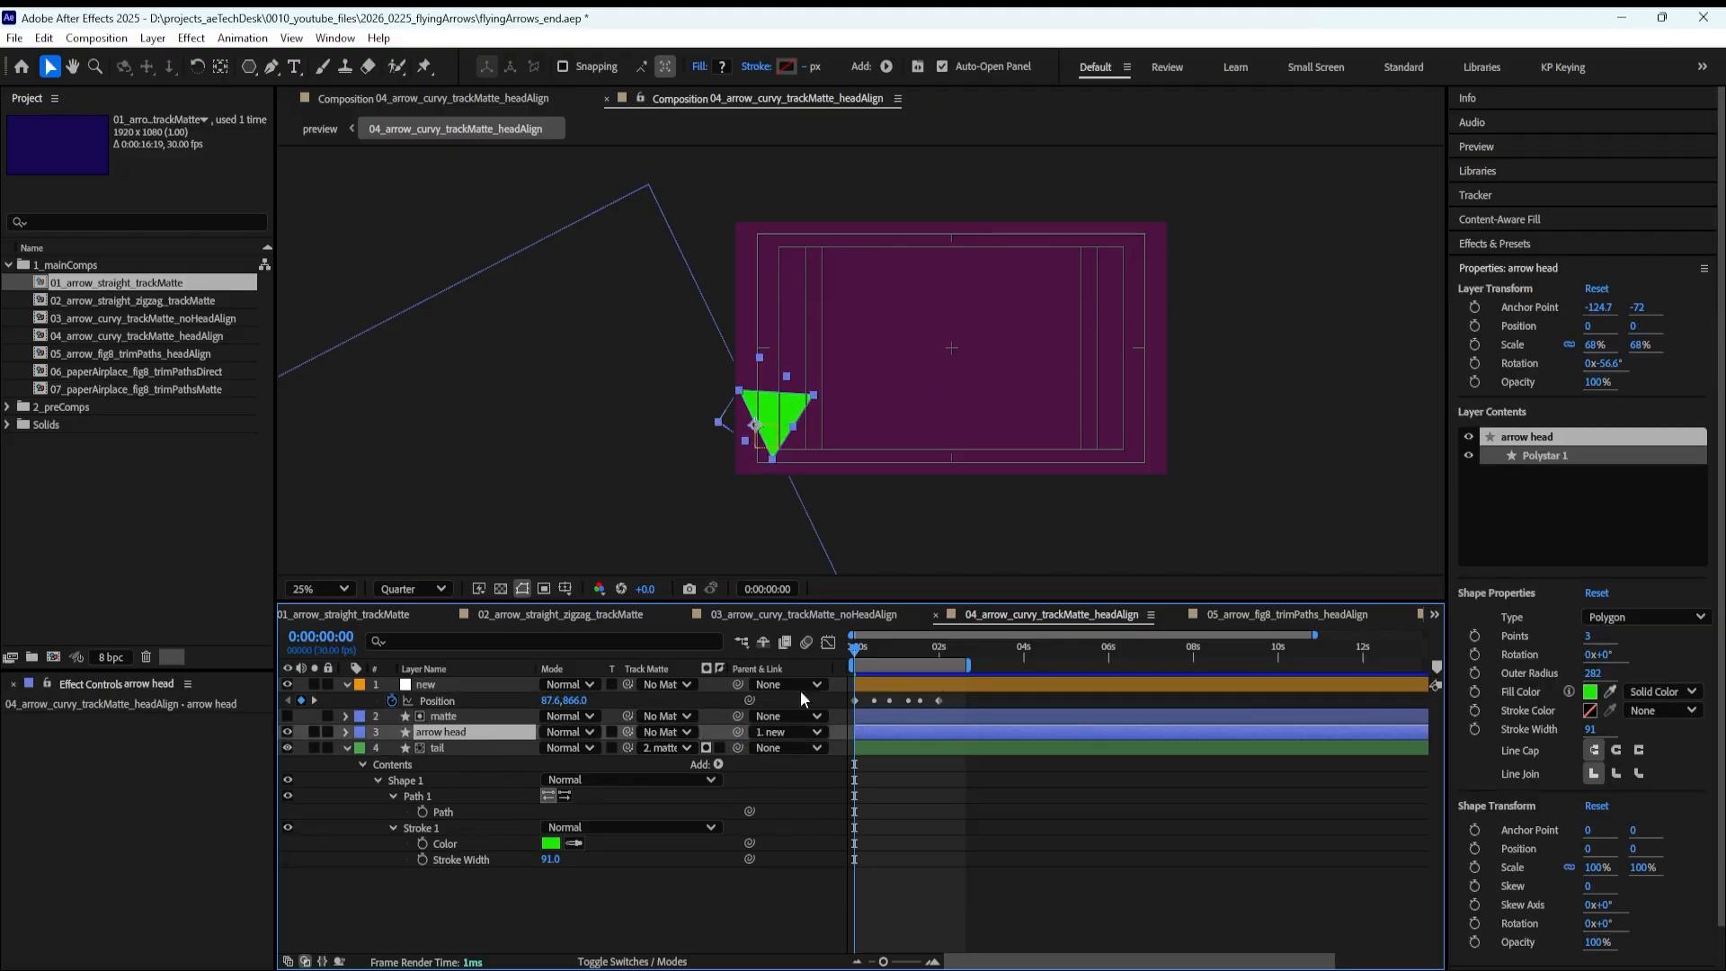
click(477, 717)
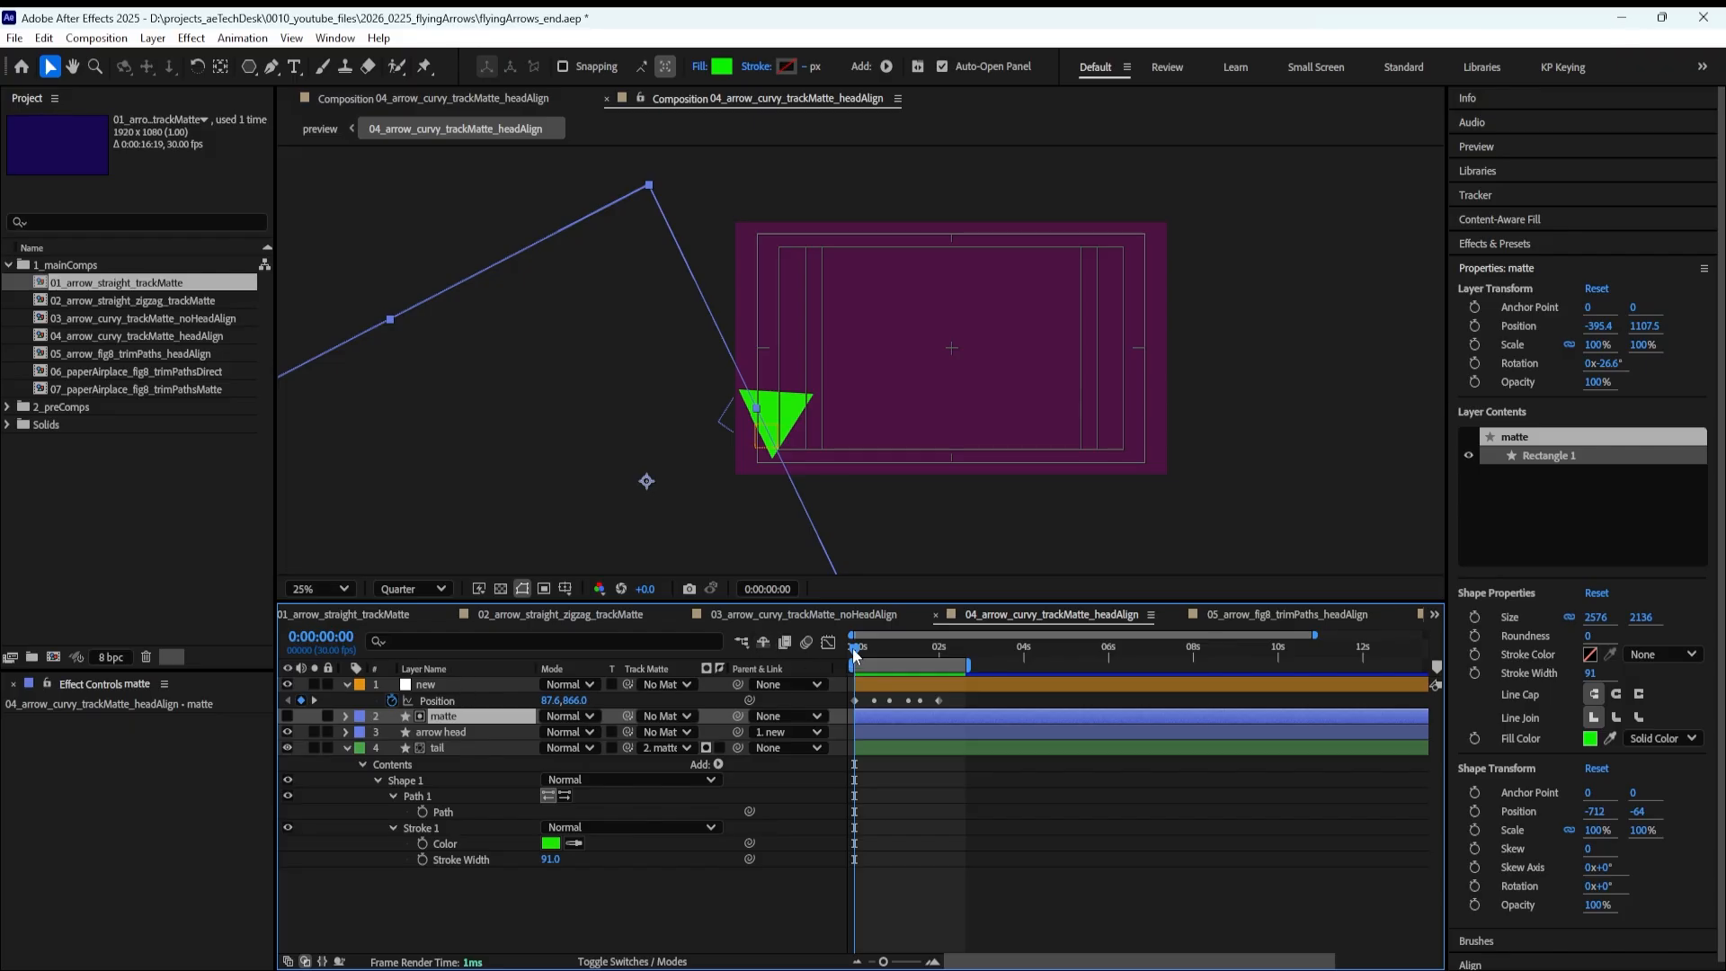
mouse_move(854, 653)
mouse_down()
mouse_move(868, 652)
mouse_move(854, 653)
mouse_up()
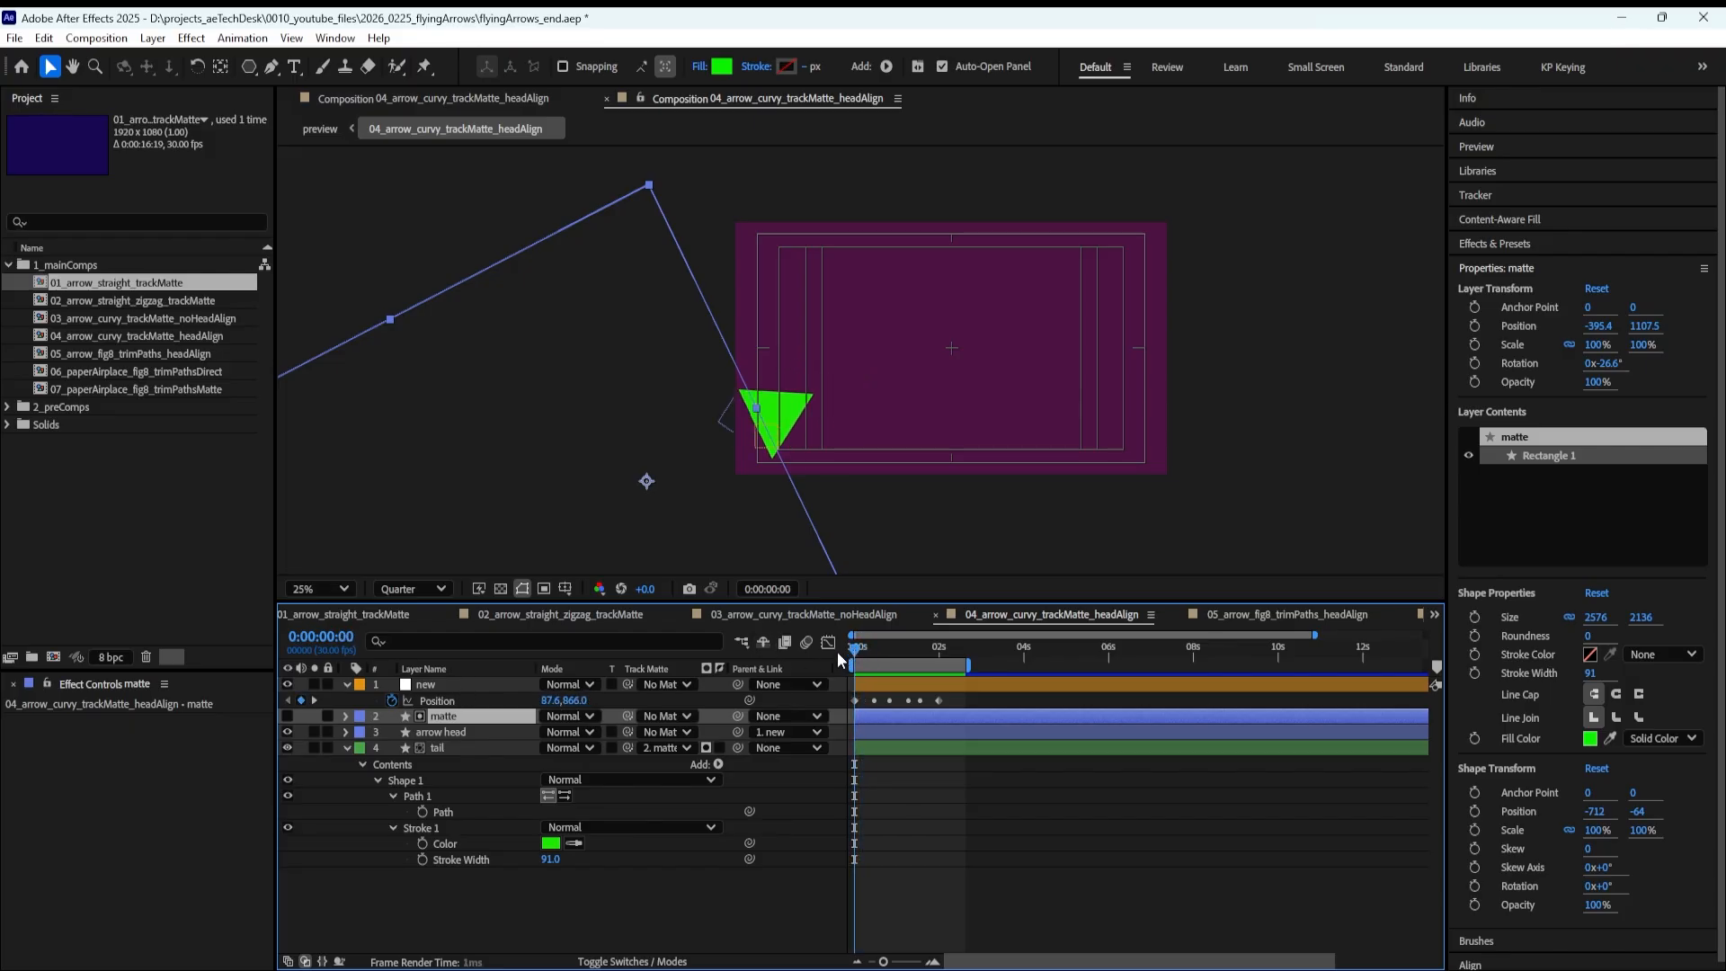
click(773, 717)
mouse_move(854, 649)
mouse_down()
mouse_move(949, 622)
mouse_move(845, 658)
mouse_up()
Try rotating the arrow head by hand along the tail, to -19.6° and -57.6° at successive times
click(466, 731)
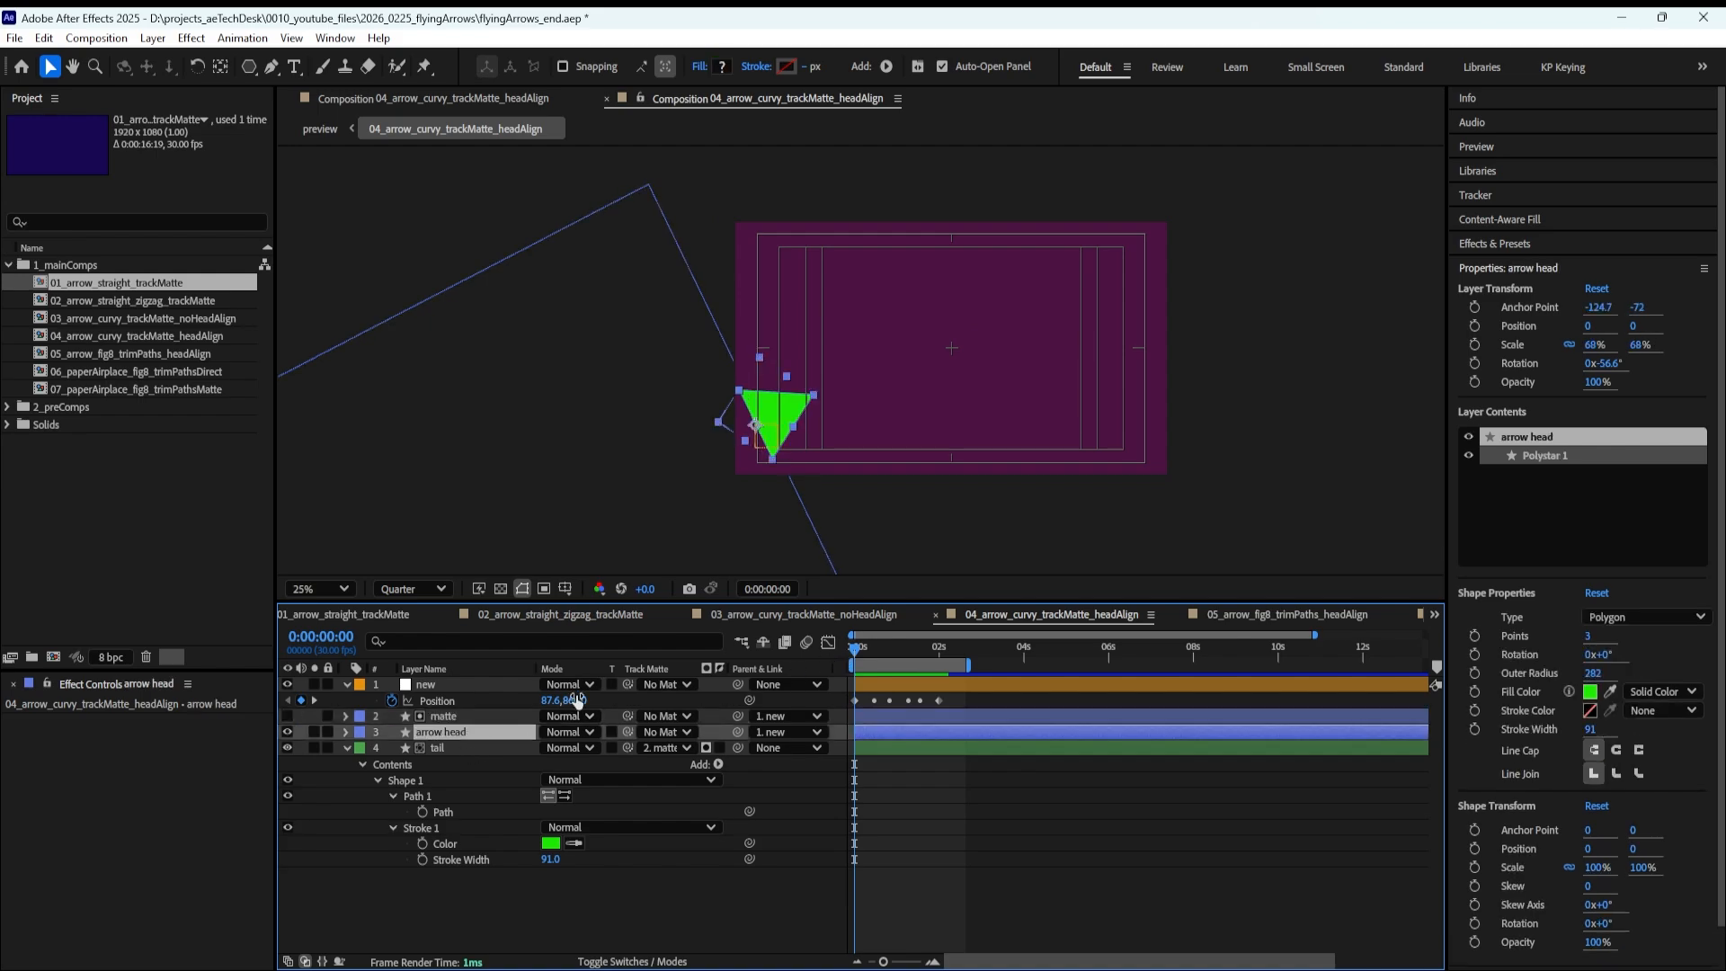
mouse_move(856, 651)
mouse_down()
mouse_move(904, 658)
mouse_move(872, 662)
mouse_up()
key(r)
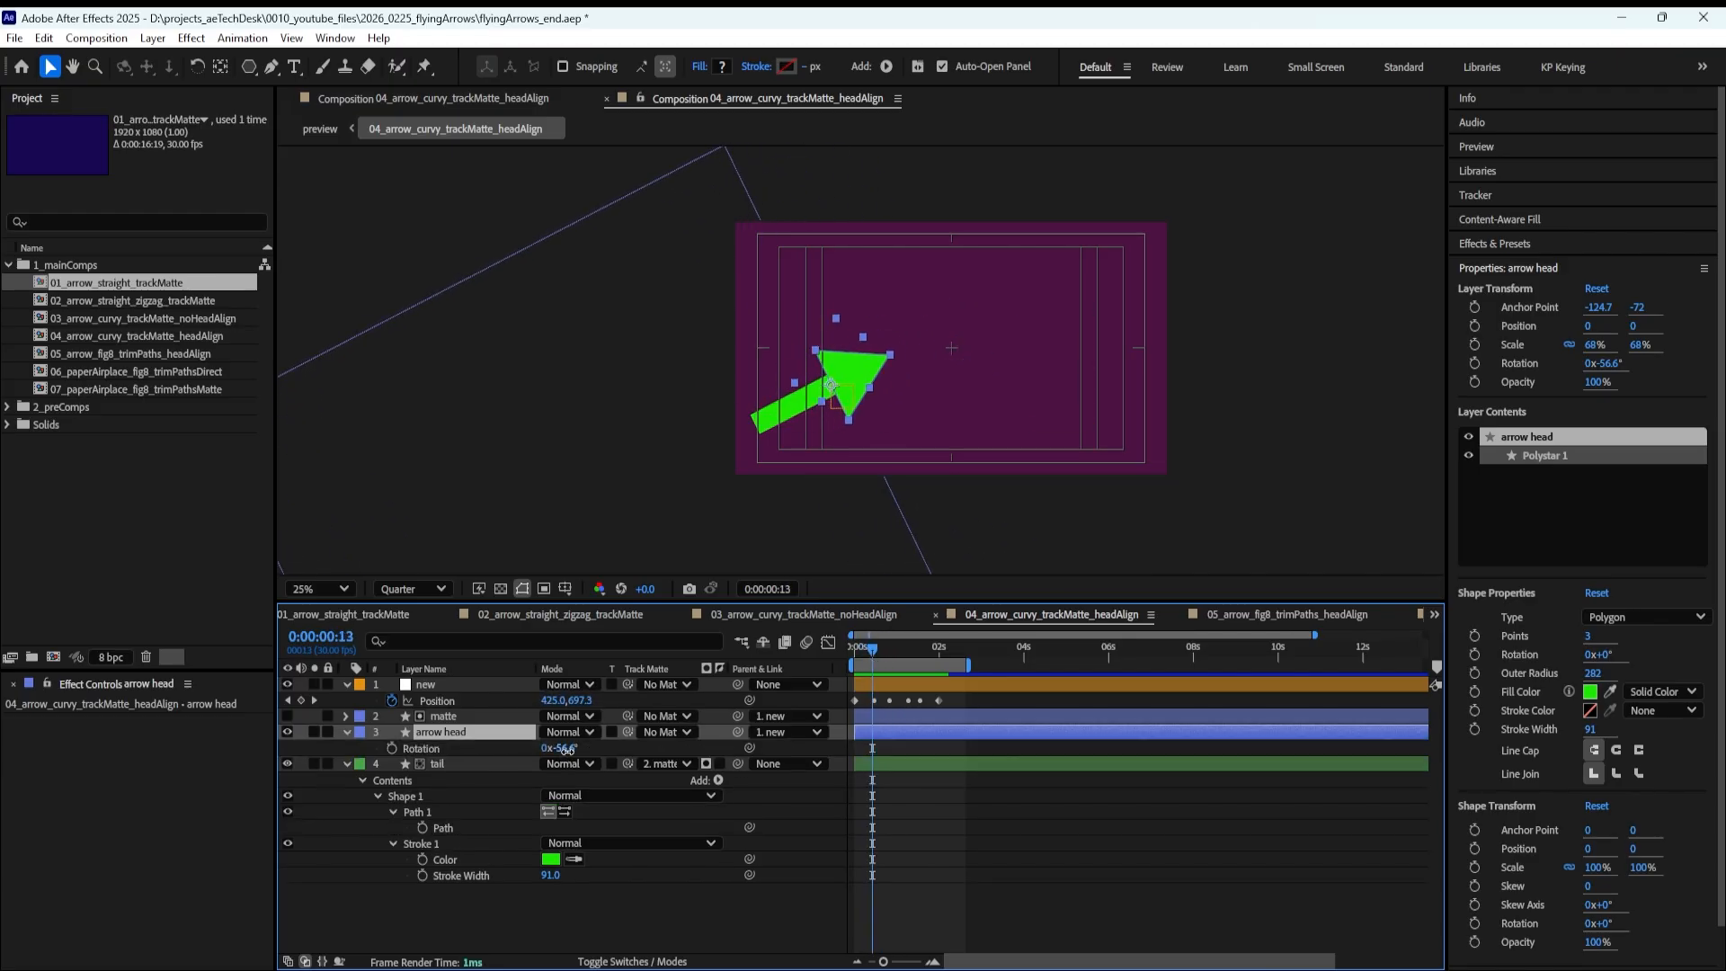
drag(567, 748, 599, 748)
click(878, 655)
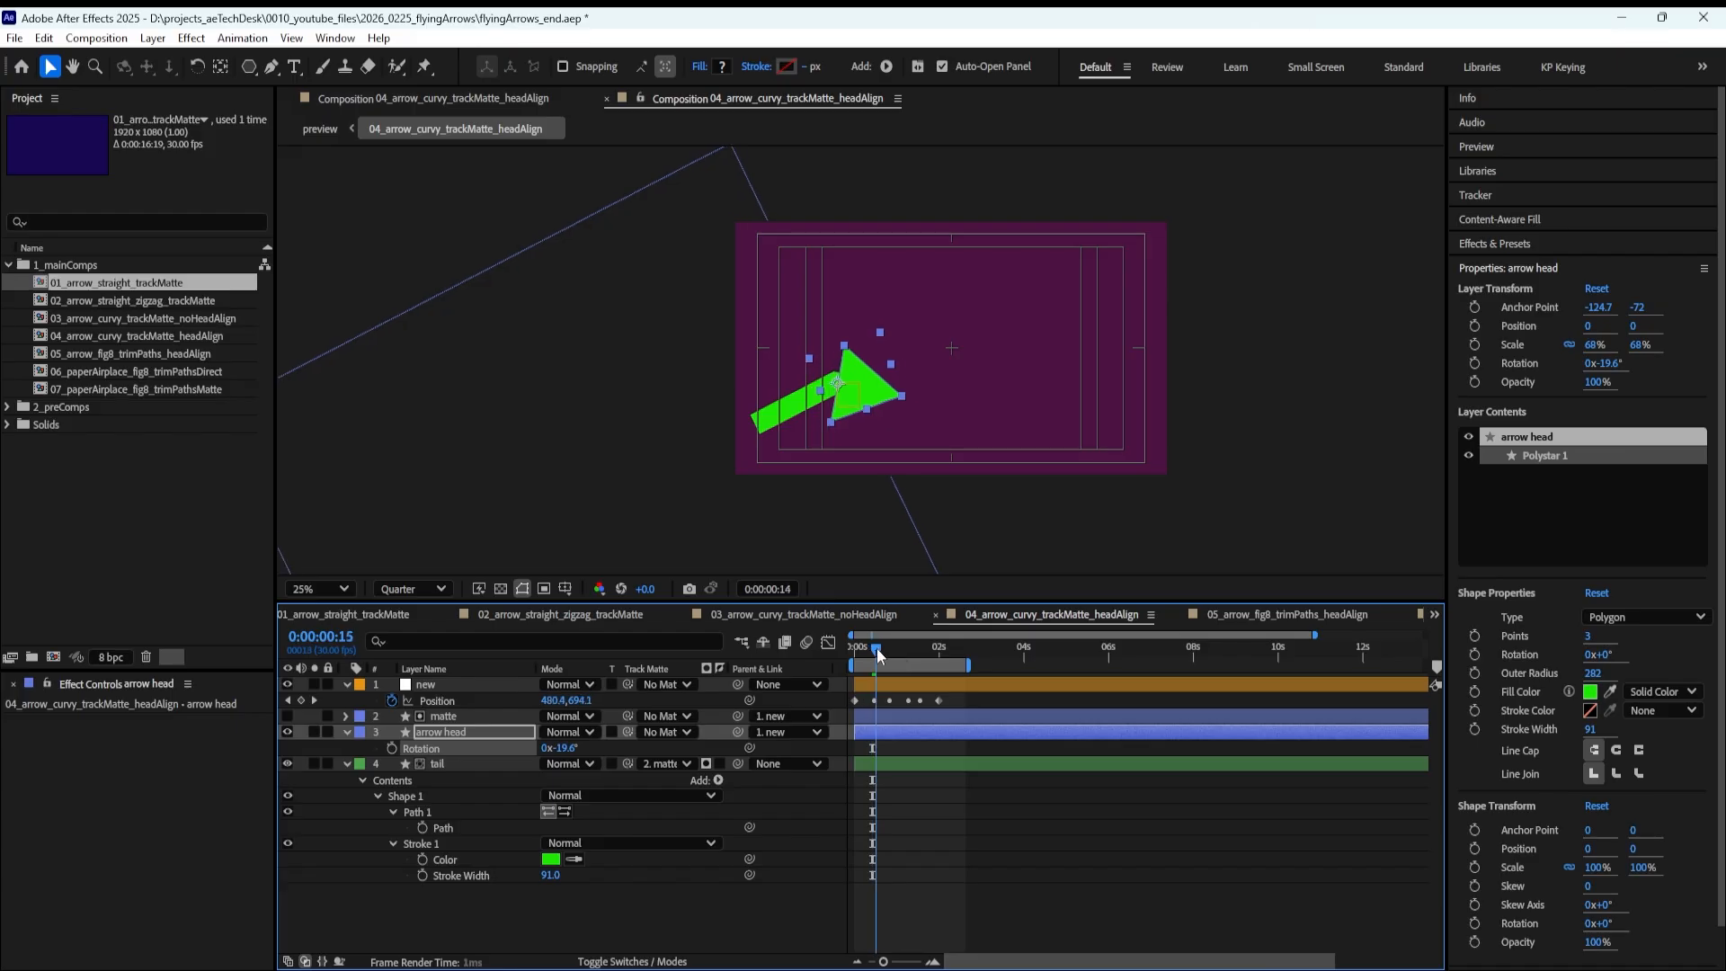
drag(877, 650, 888, 655)
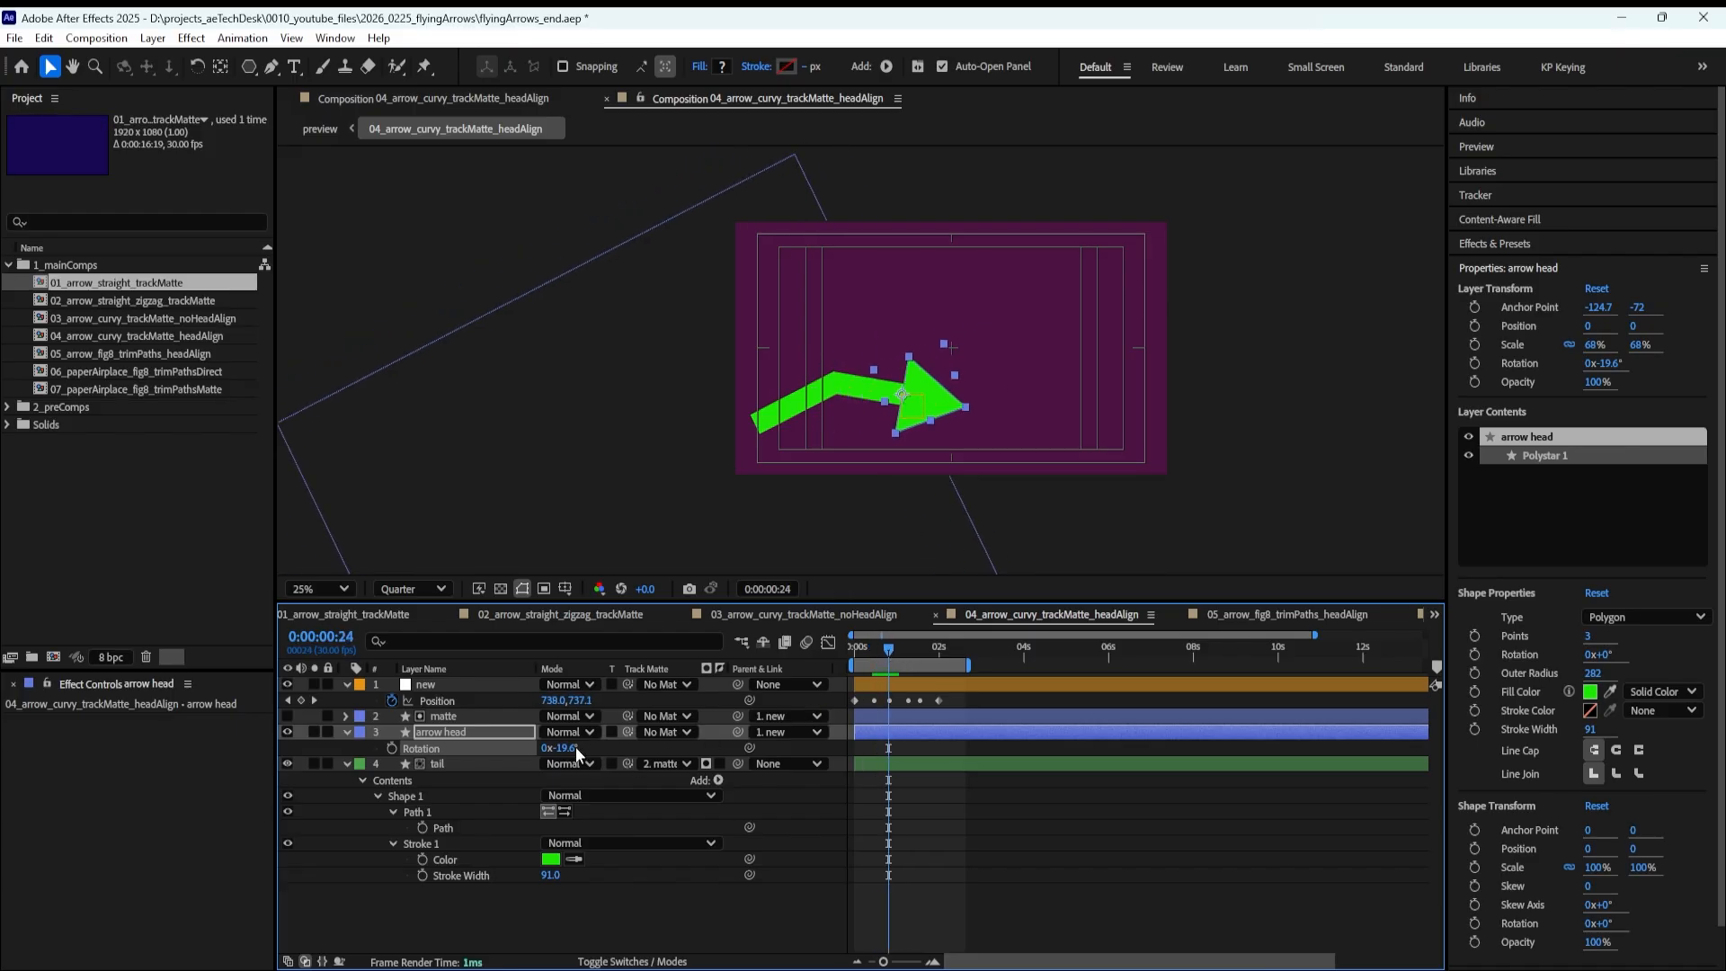
drag(577, 754, 542, 753)
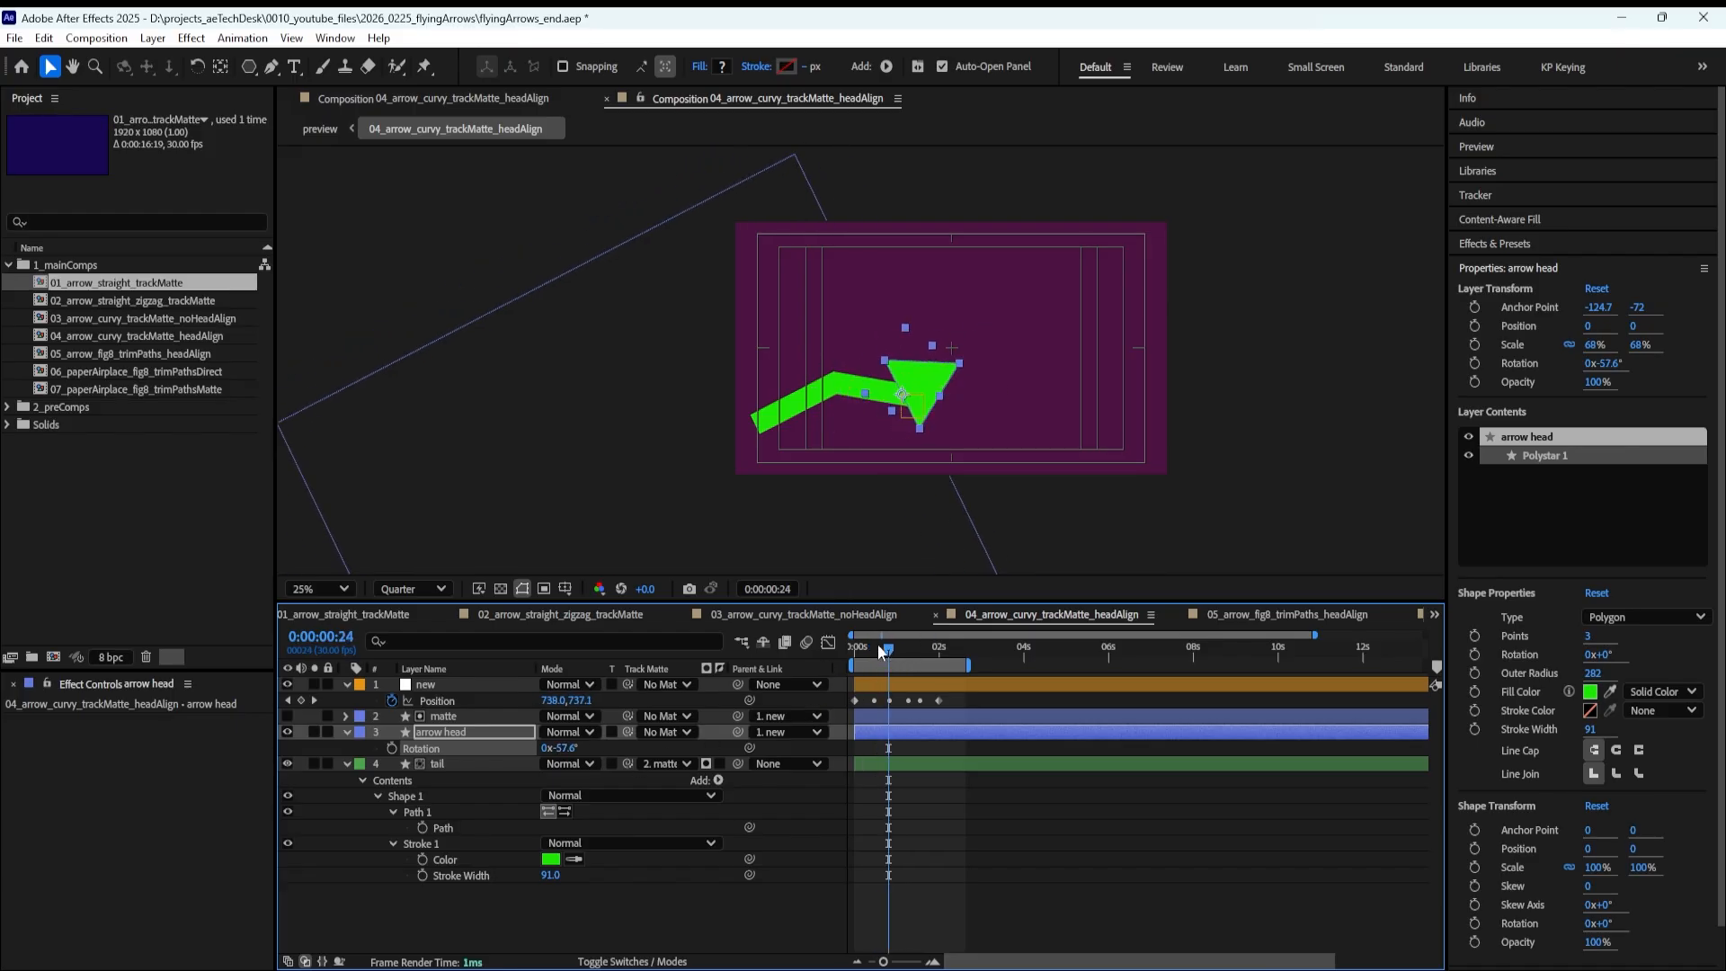
Set the arrow head's rotation to -33.6° on the tail's third segment and return to the first frame
drag(881, 650, 906, 649)
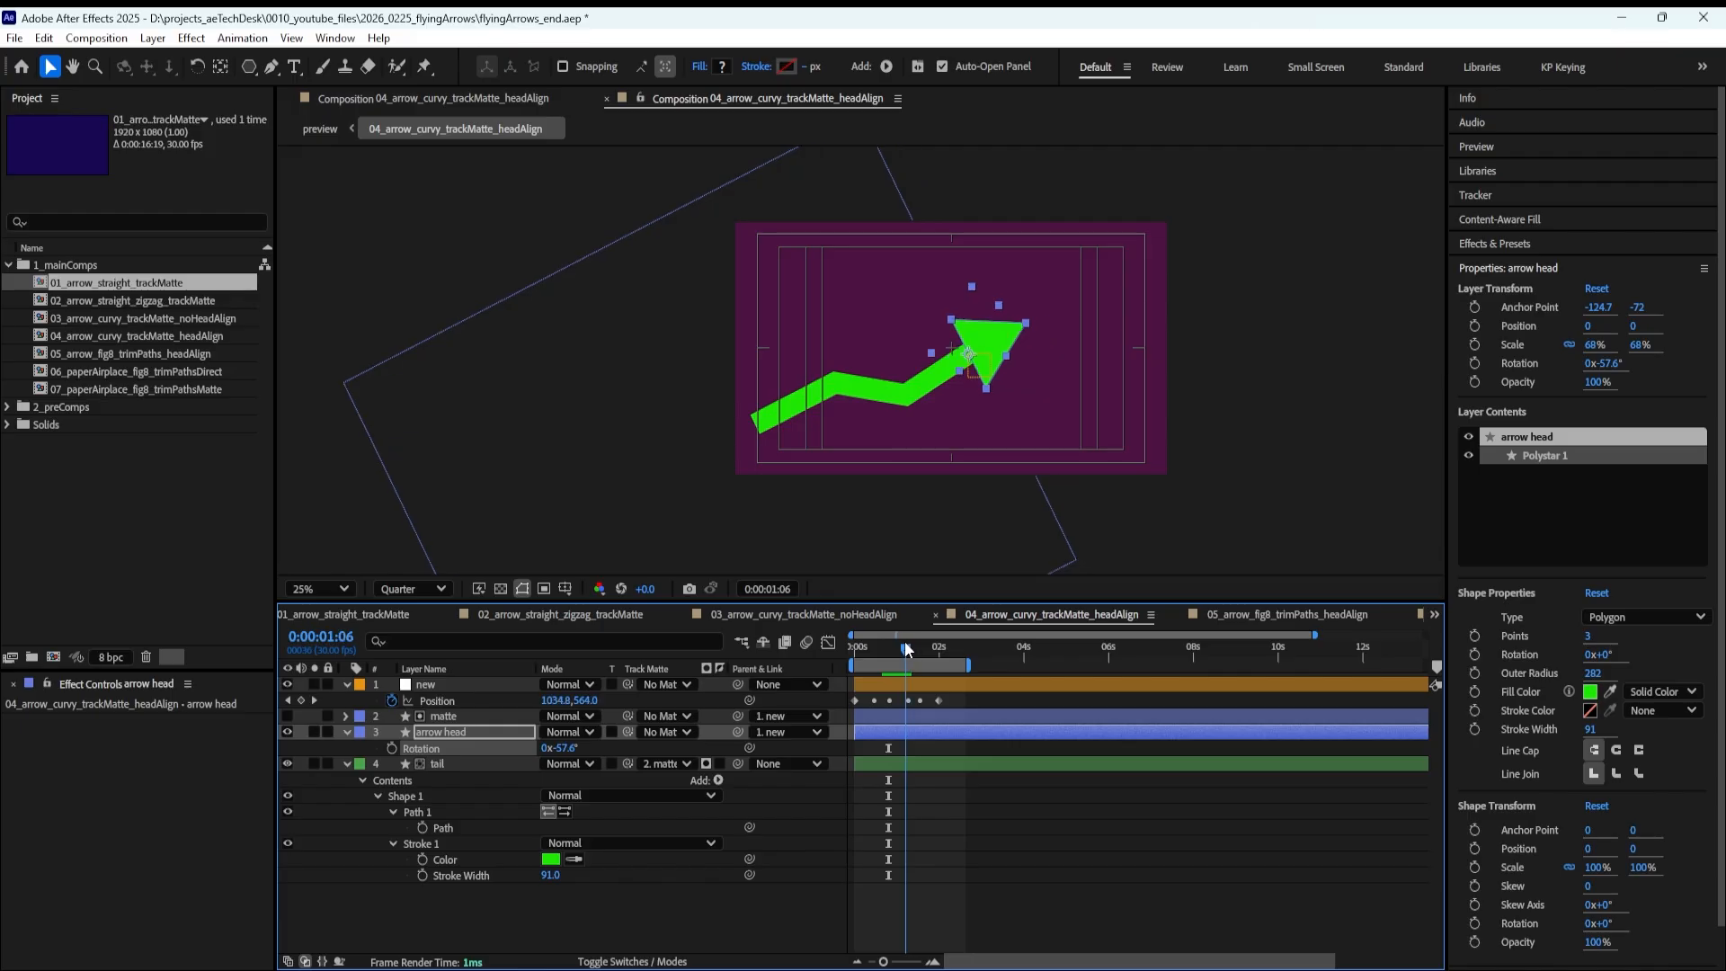
drag(565, 753, 586, 751)
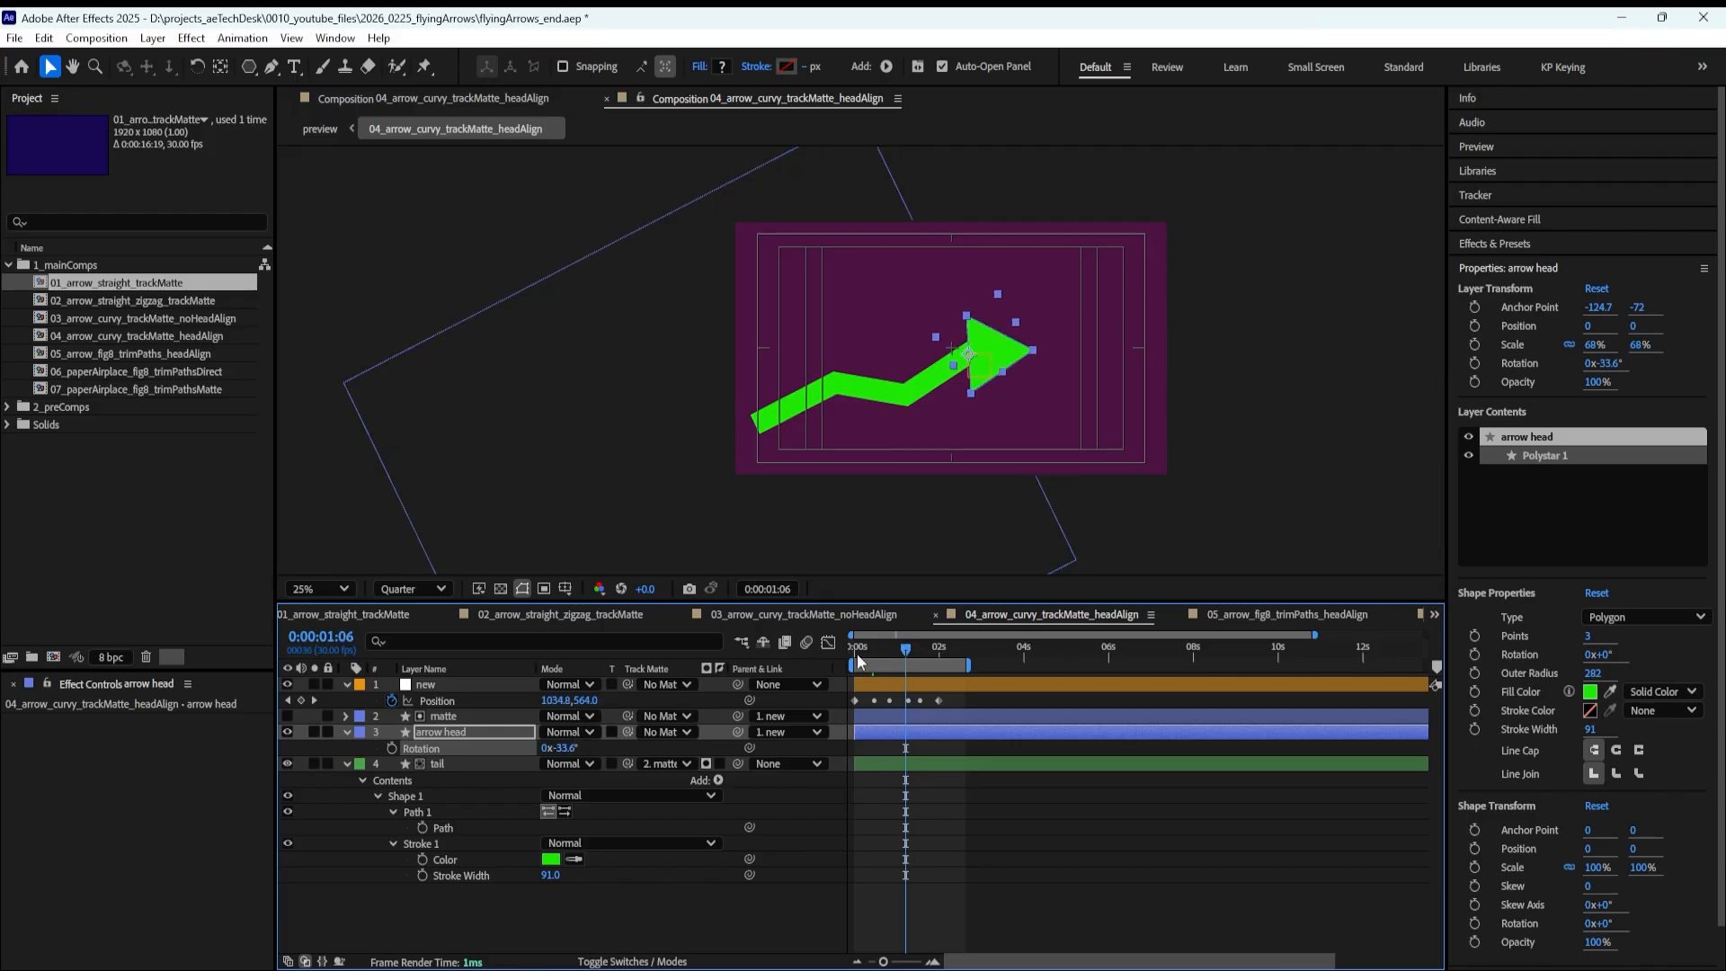
drag(906, 650, 852, 657)
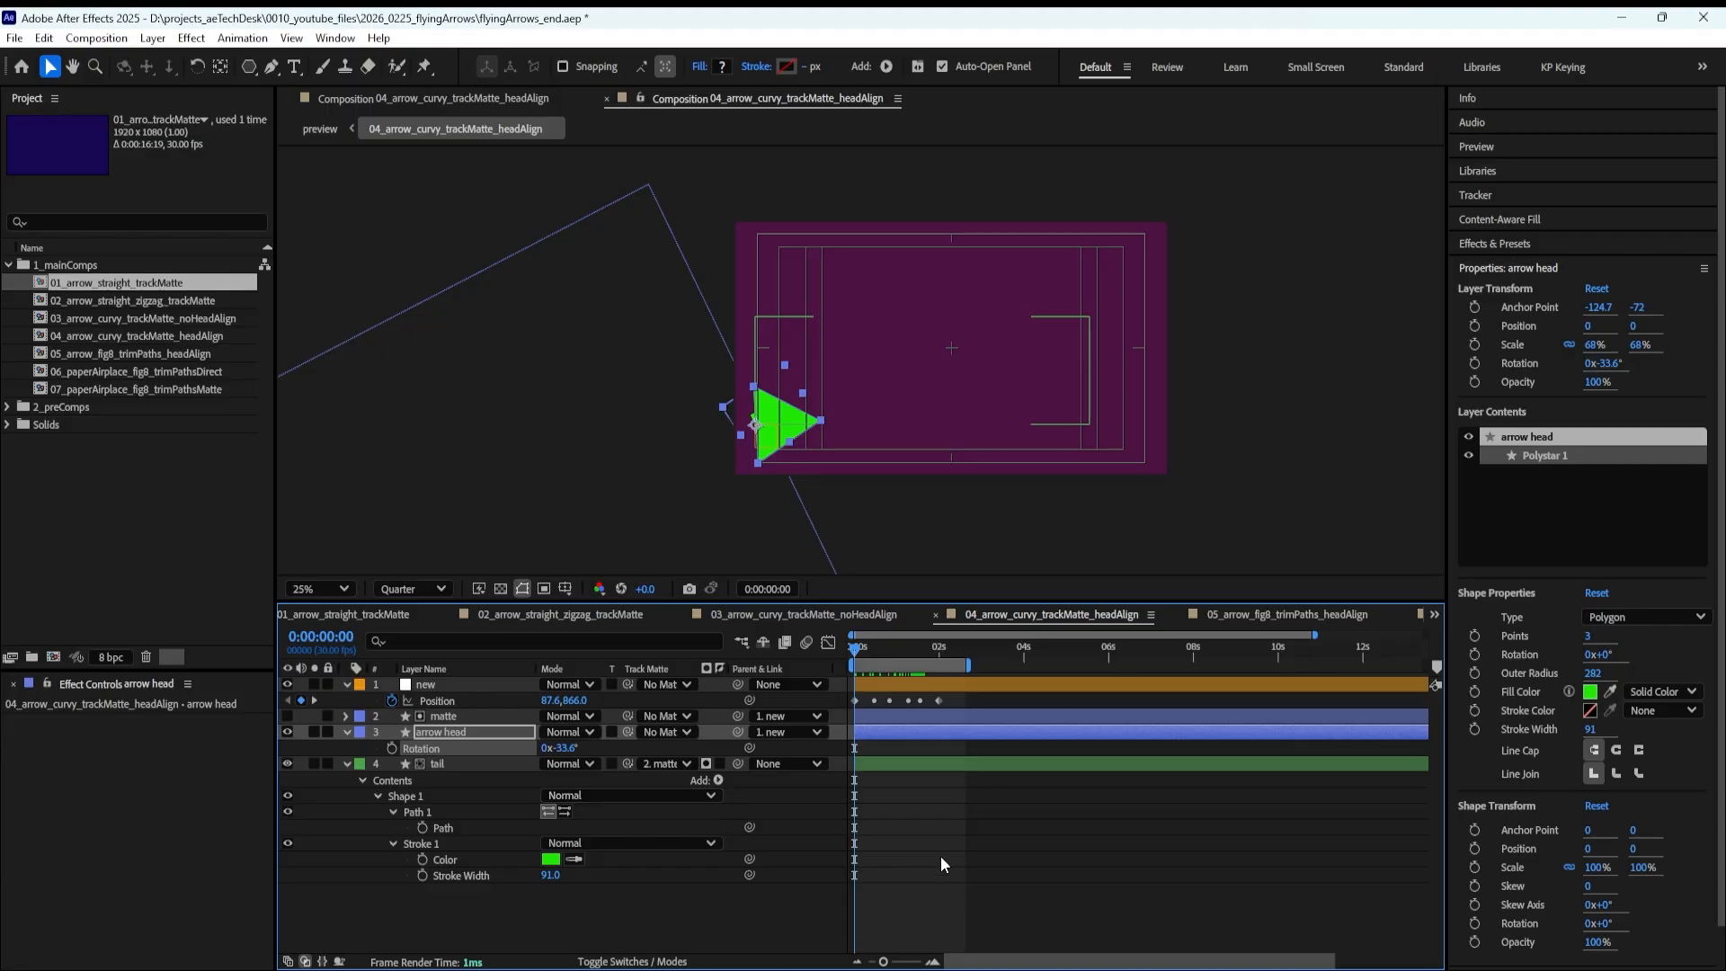
Set the auto-orientation of the "new" null to Orient Along Path
click(940, 856)
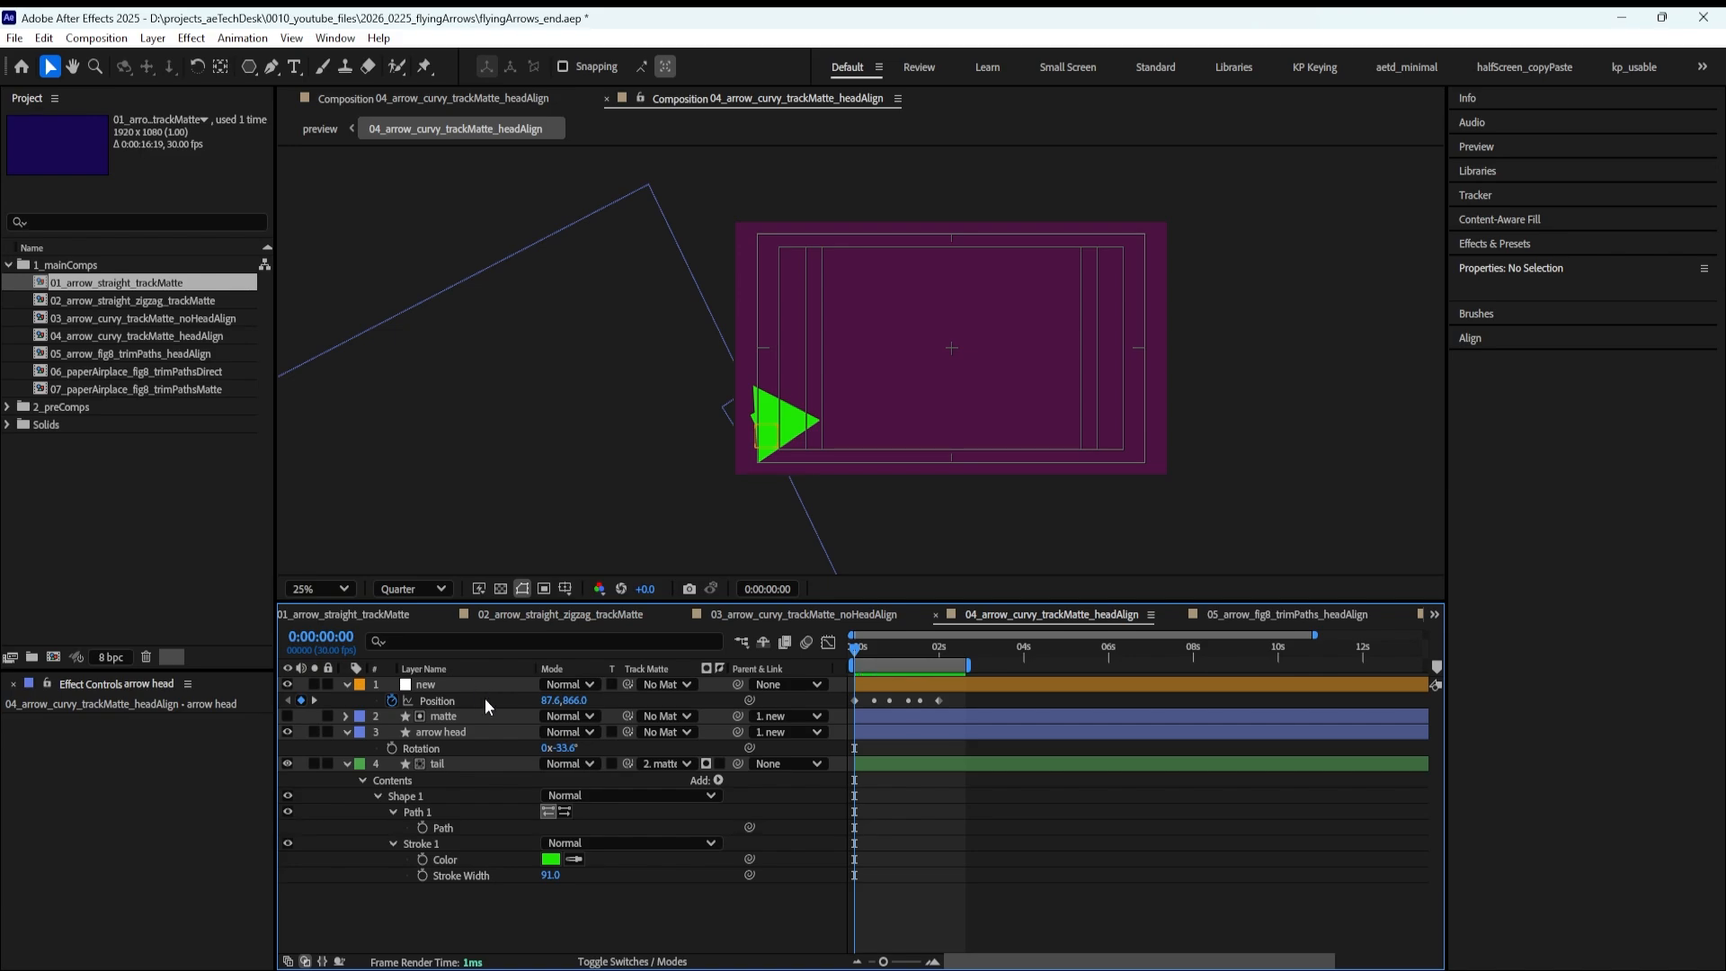
click(453, 685)
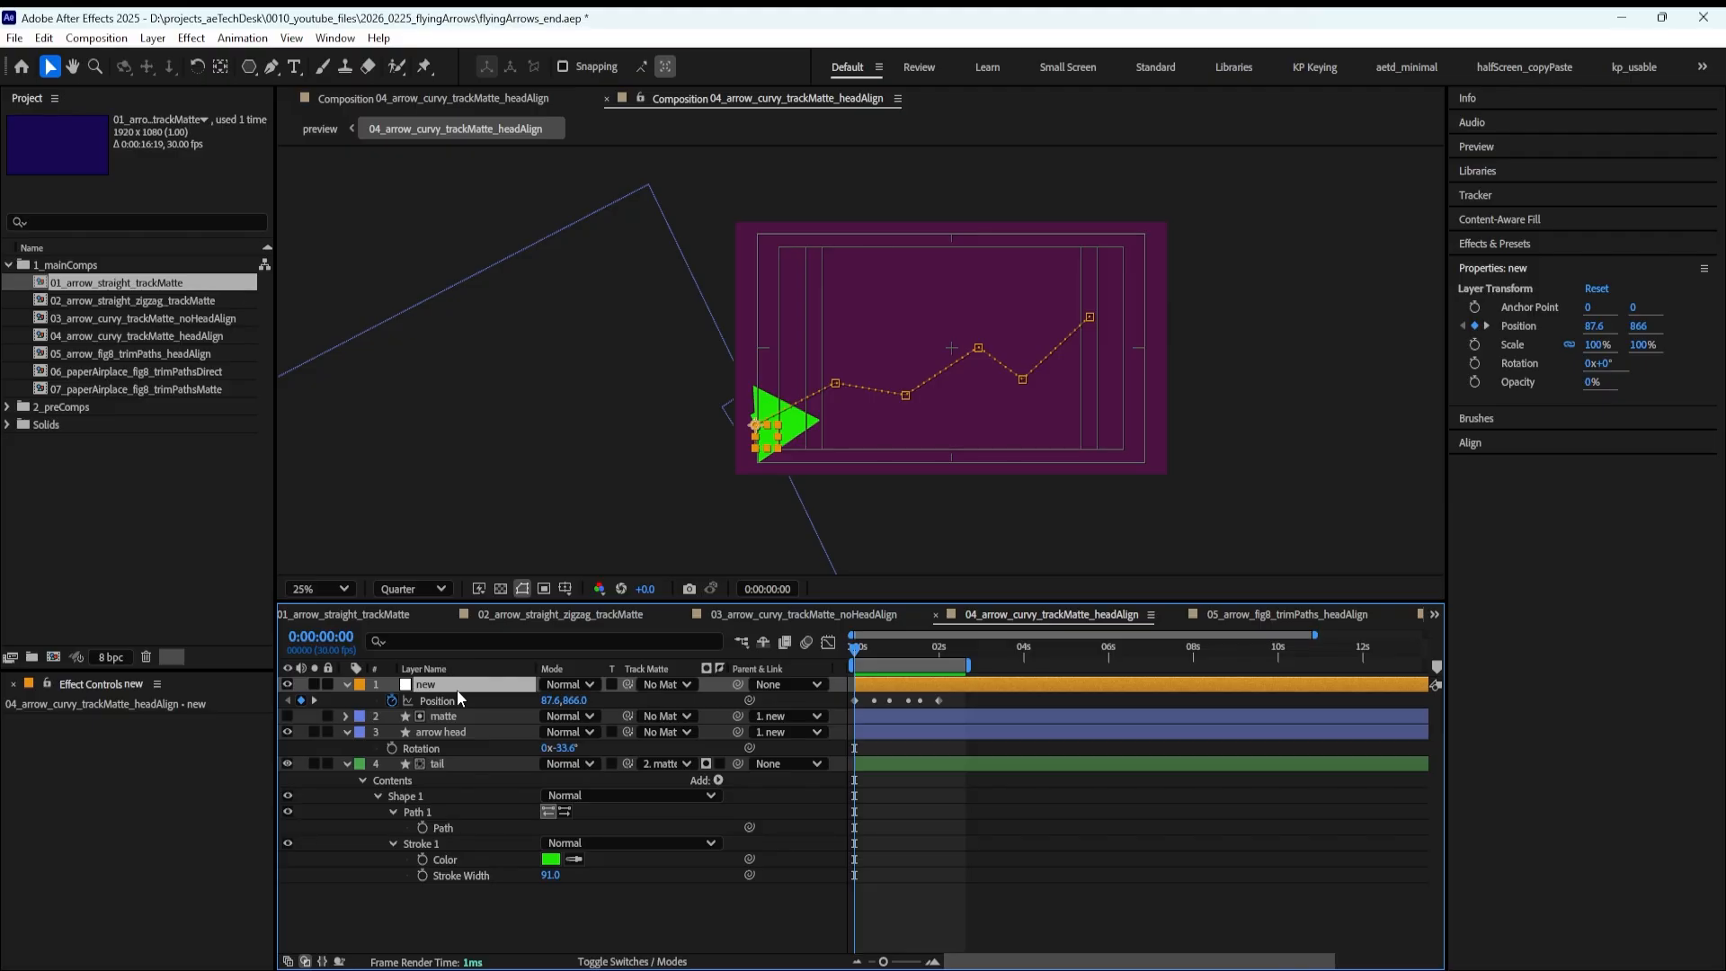
key(ctrl+alt+o)
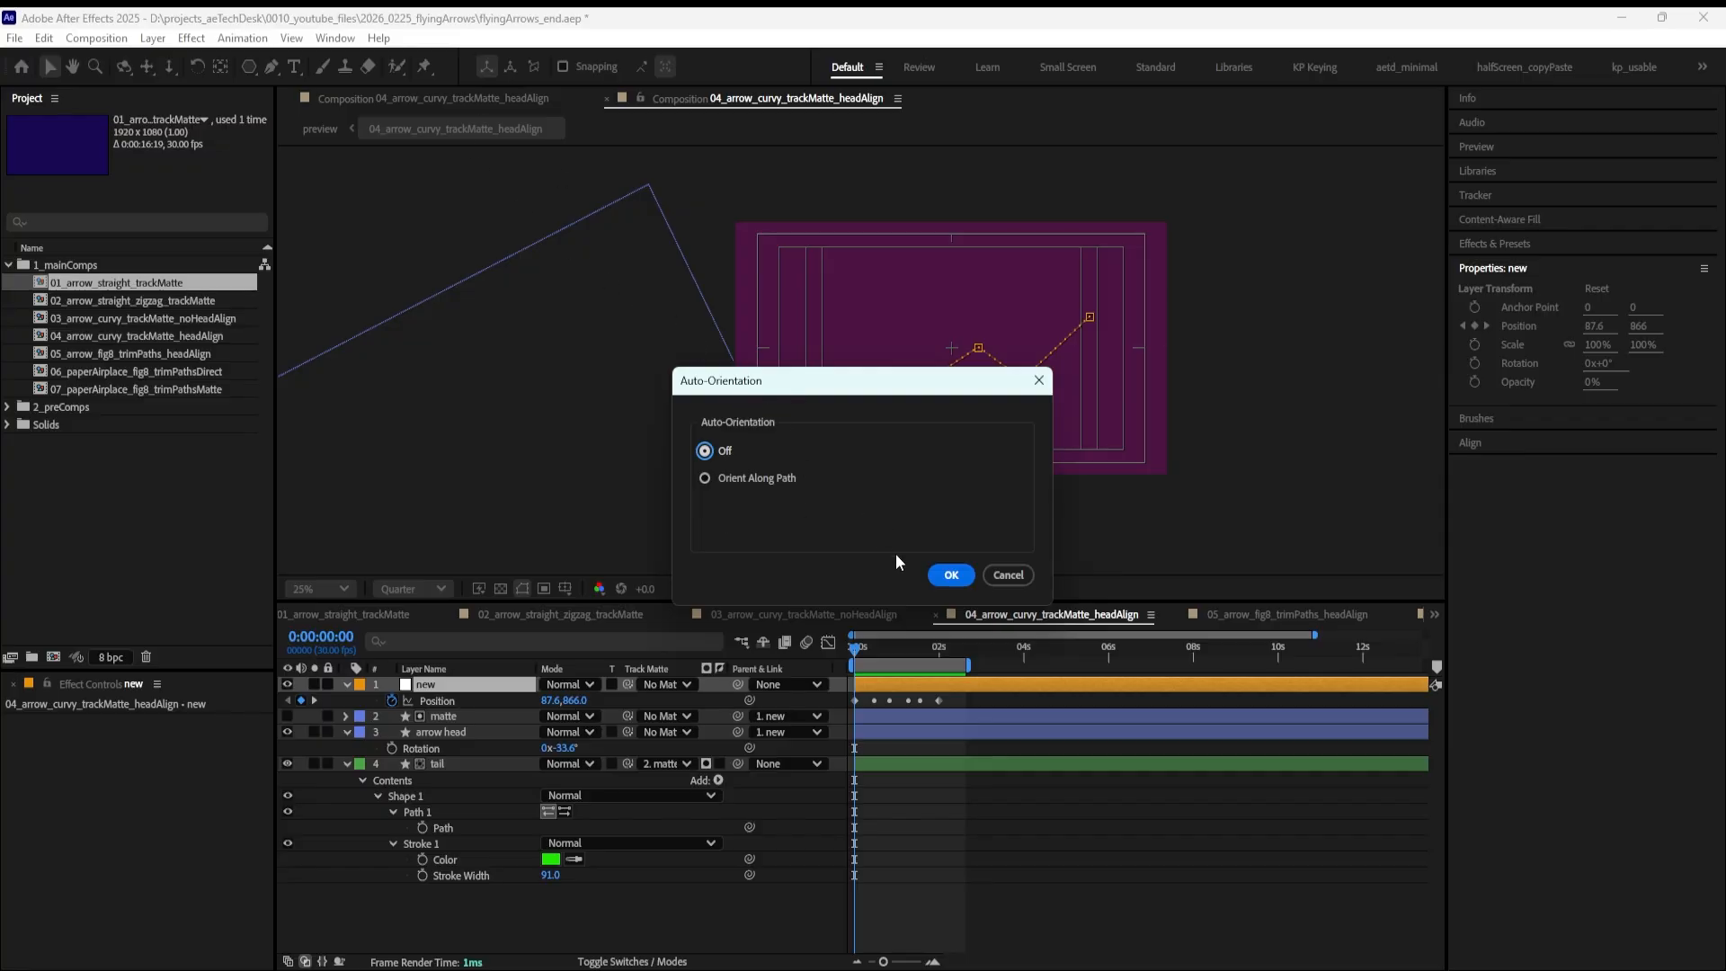
click(706, 479)
click(951, 574)
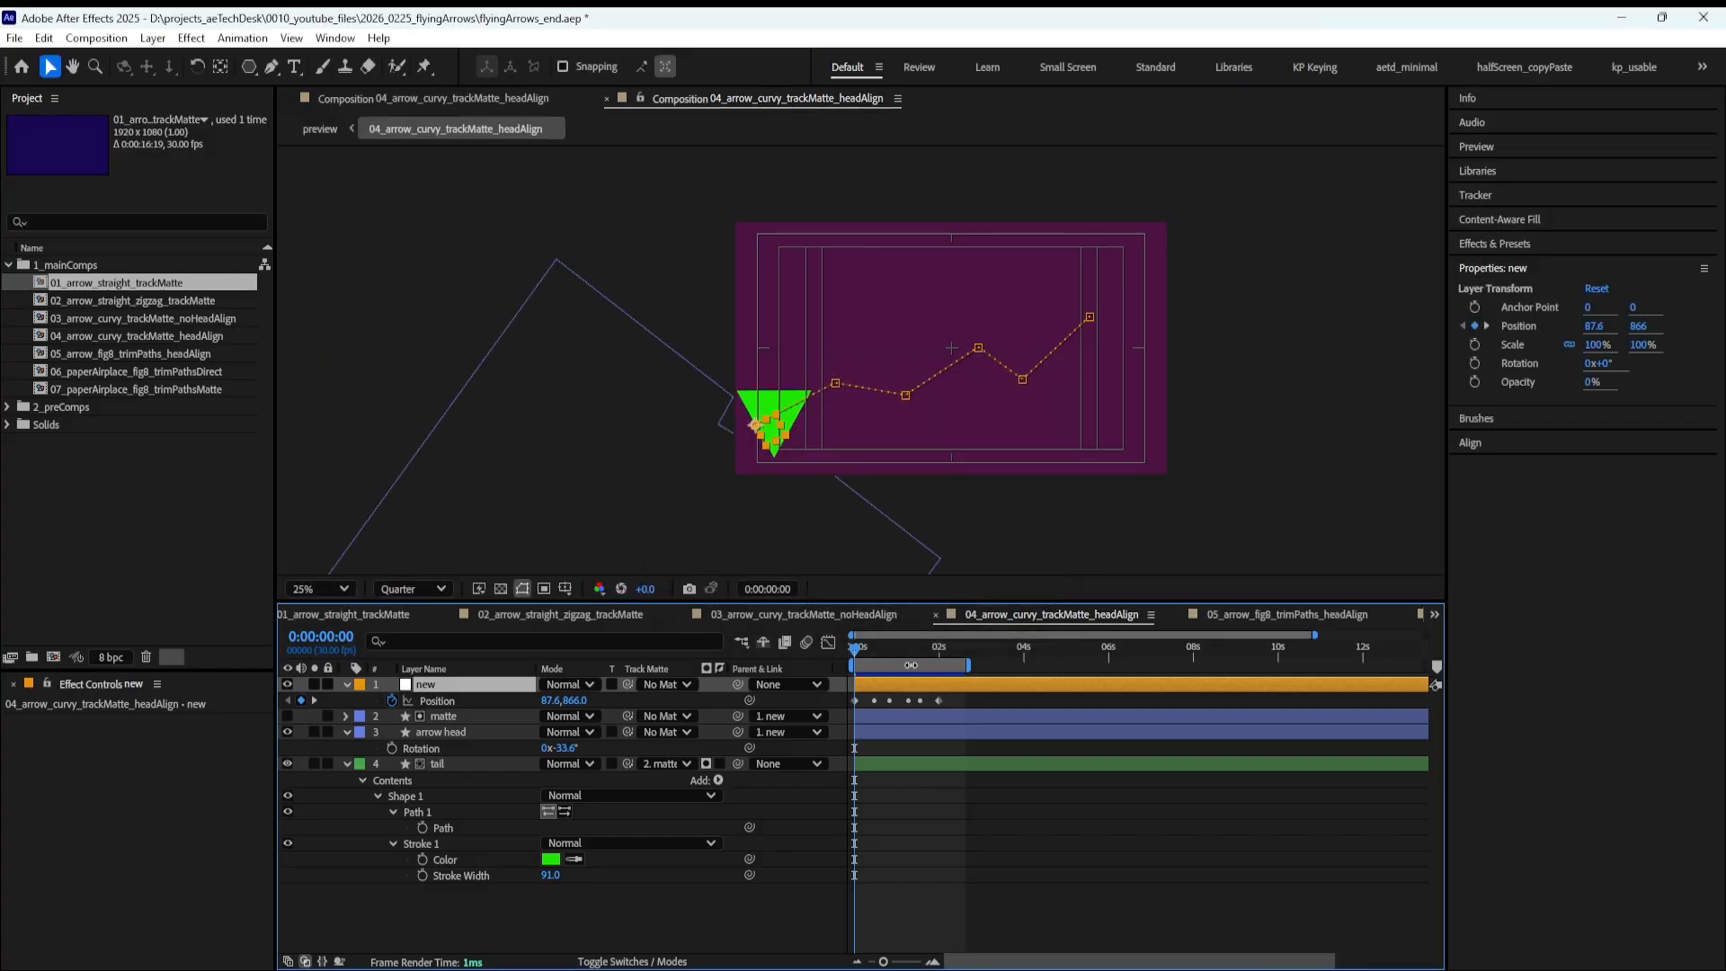
Scrub through the animation to examine the arrow's orientation and the null's Rotation value, ending at the first frame
click(468, 733)
drag(855, 647, 900, 651)
click(985, 687)
key(r)
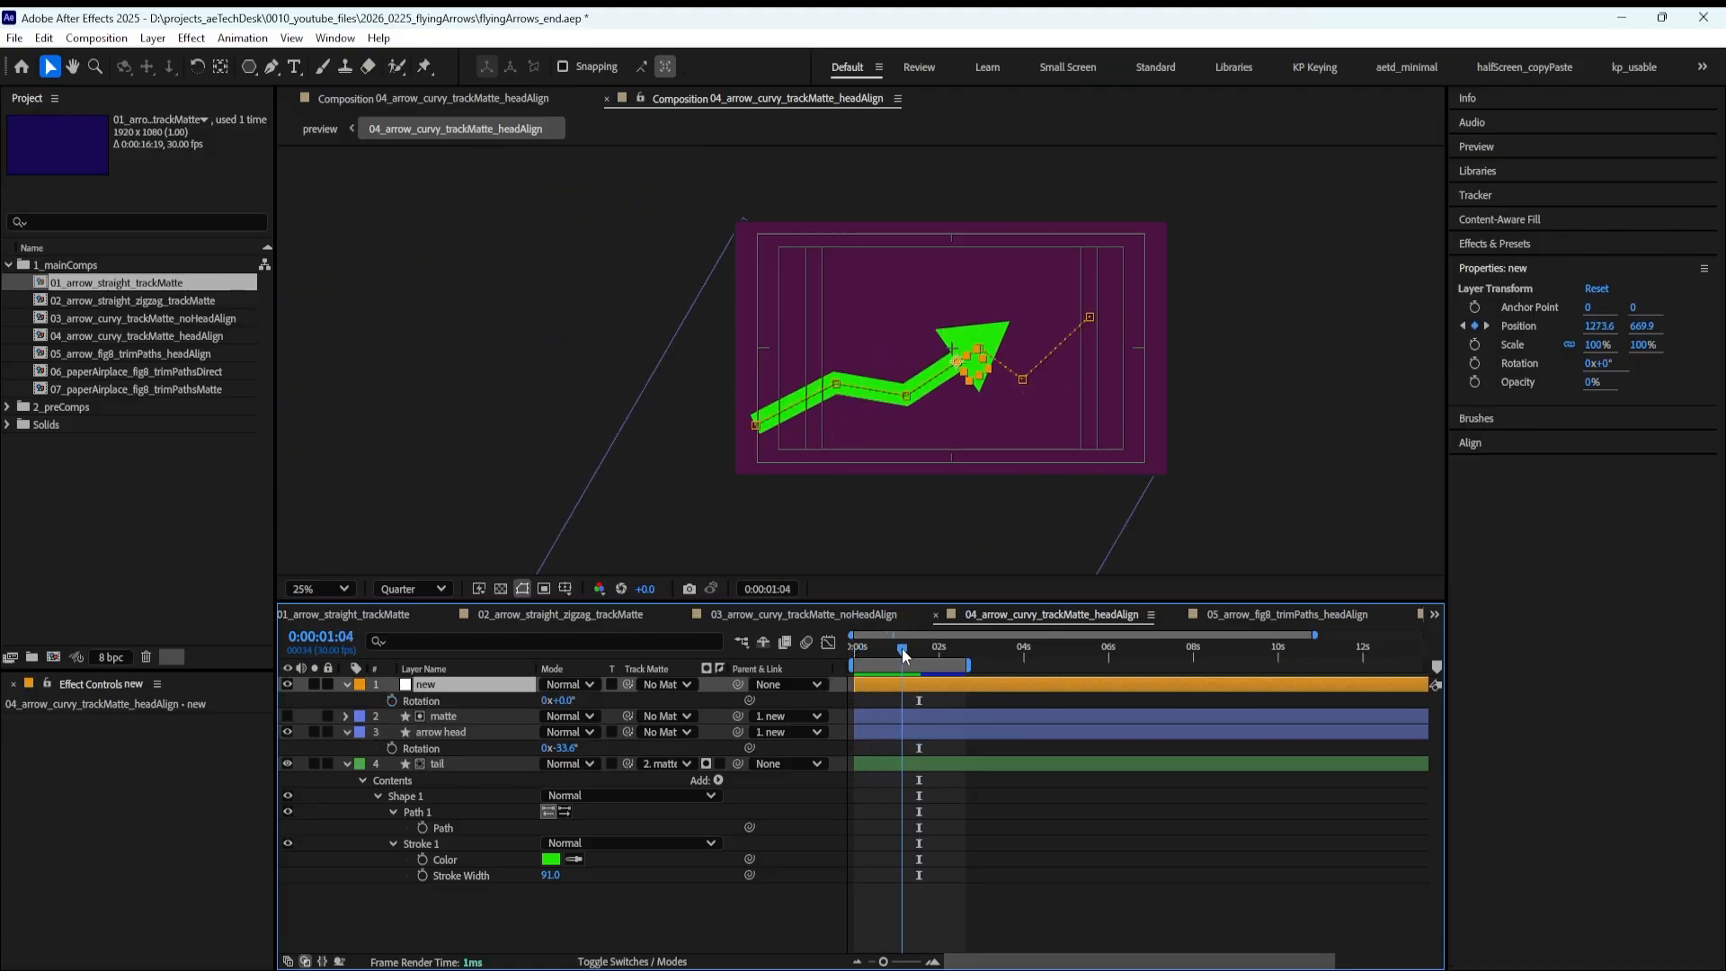
mouse_move(561, 700)
mouse_down()
mouse_move(590, 695)
mouse_move(561, 700)
mouse_up()
drag(880, 653, 924, 649)
drag(935, 634, 811, 656)
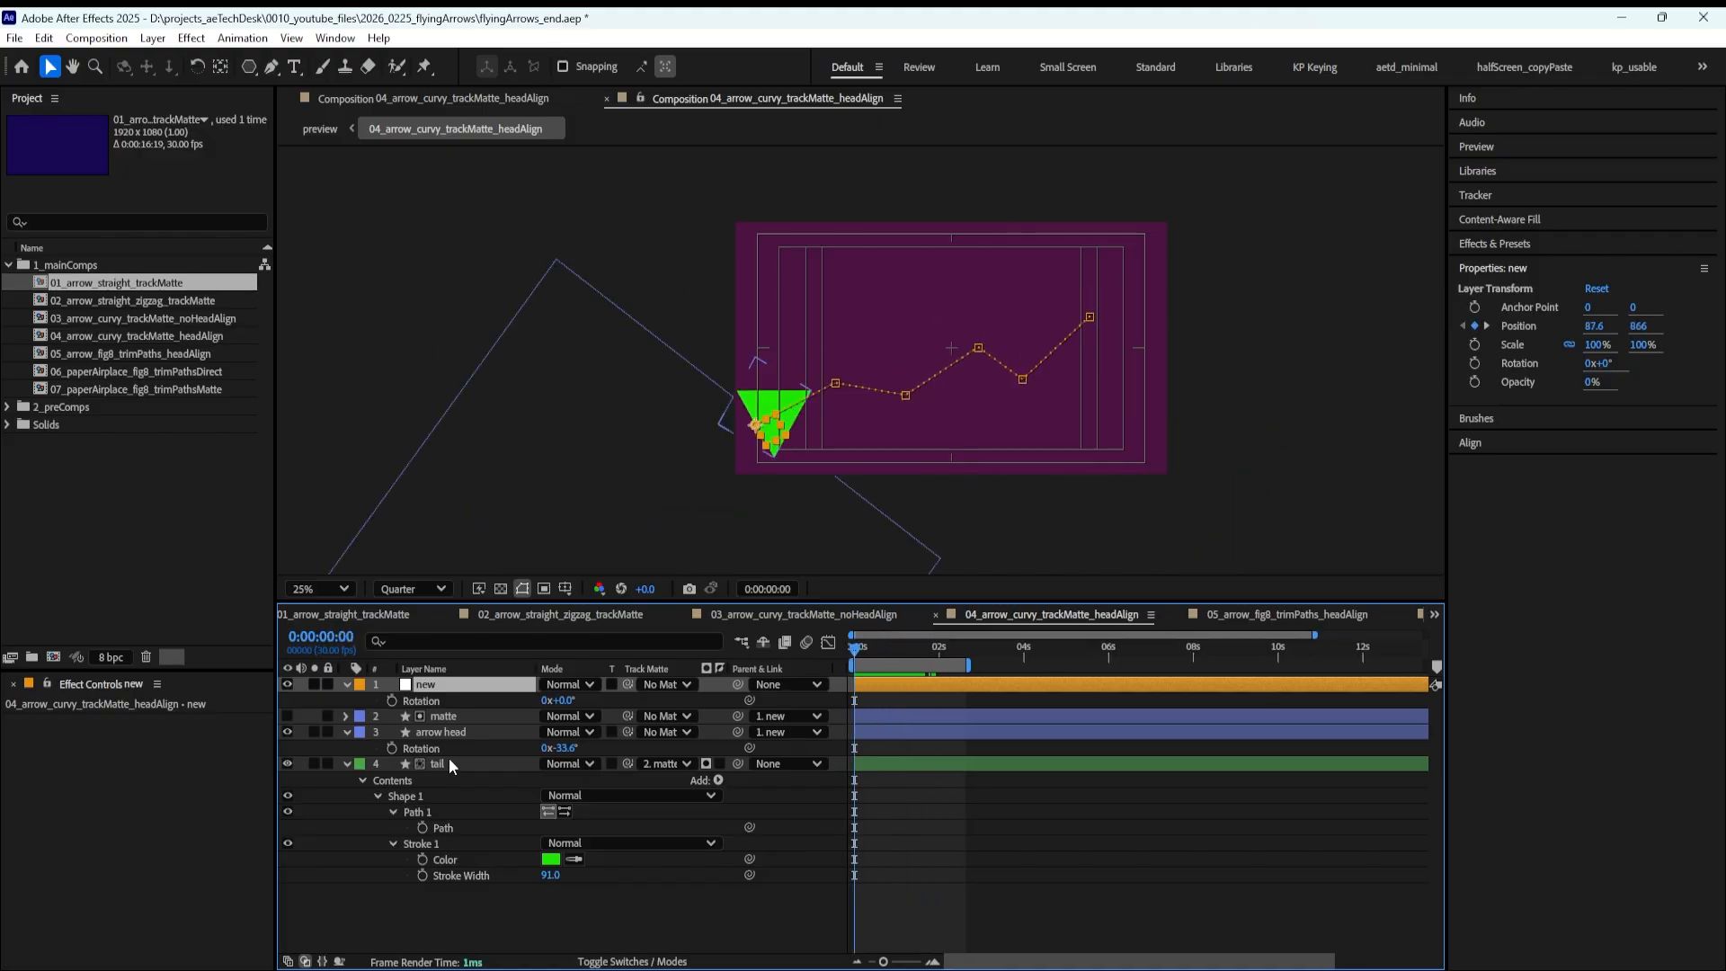
Move the matte layer's anchor point to the base of the arrow head at 0:00:02:14
click(454, 716)
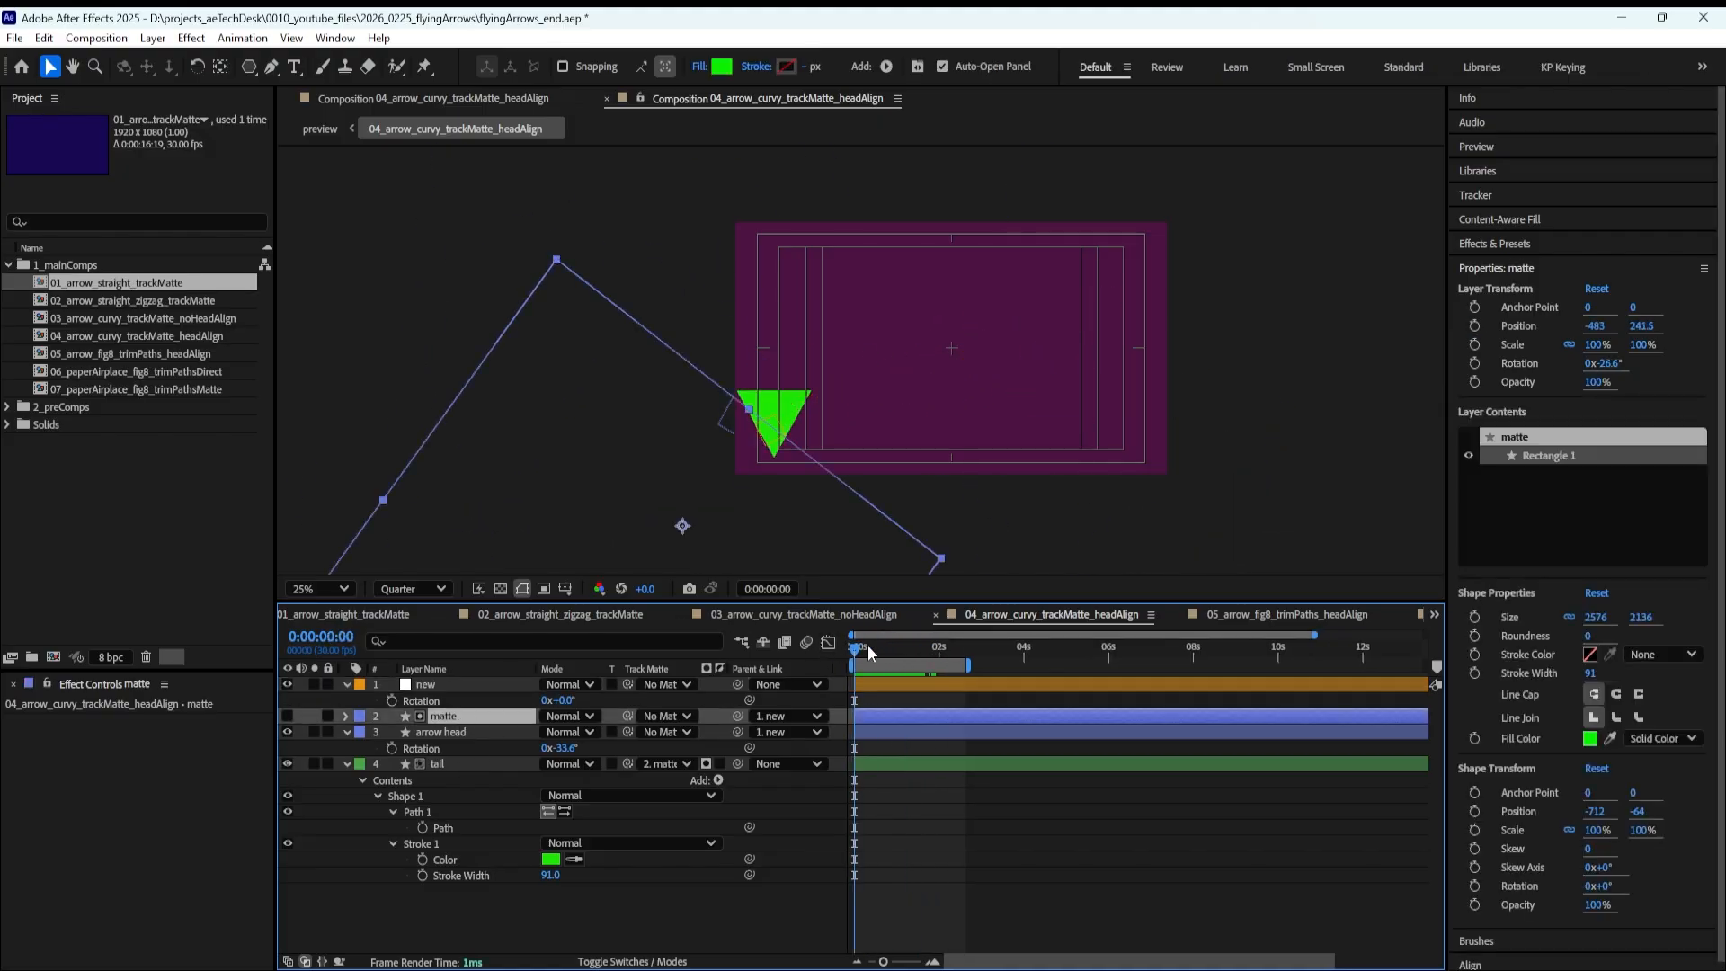
drag(861, 652, 958, 633)
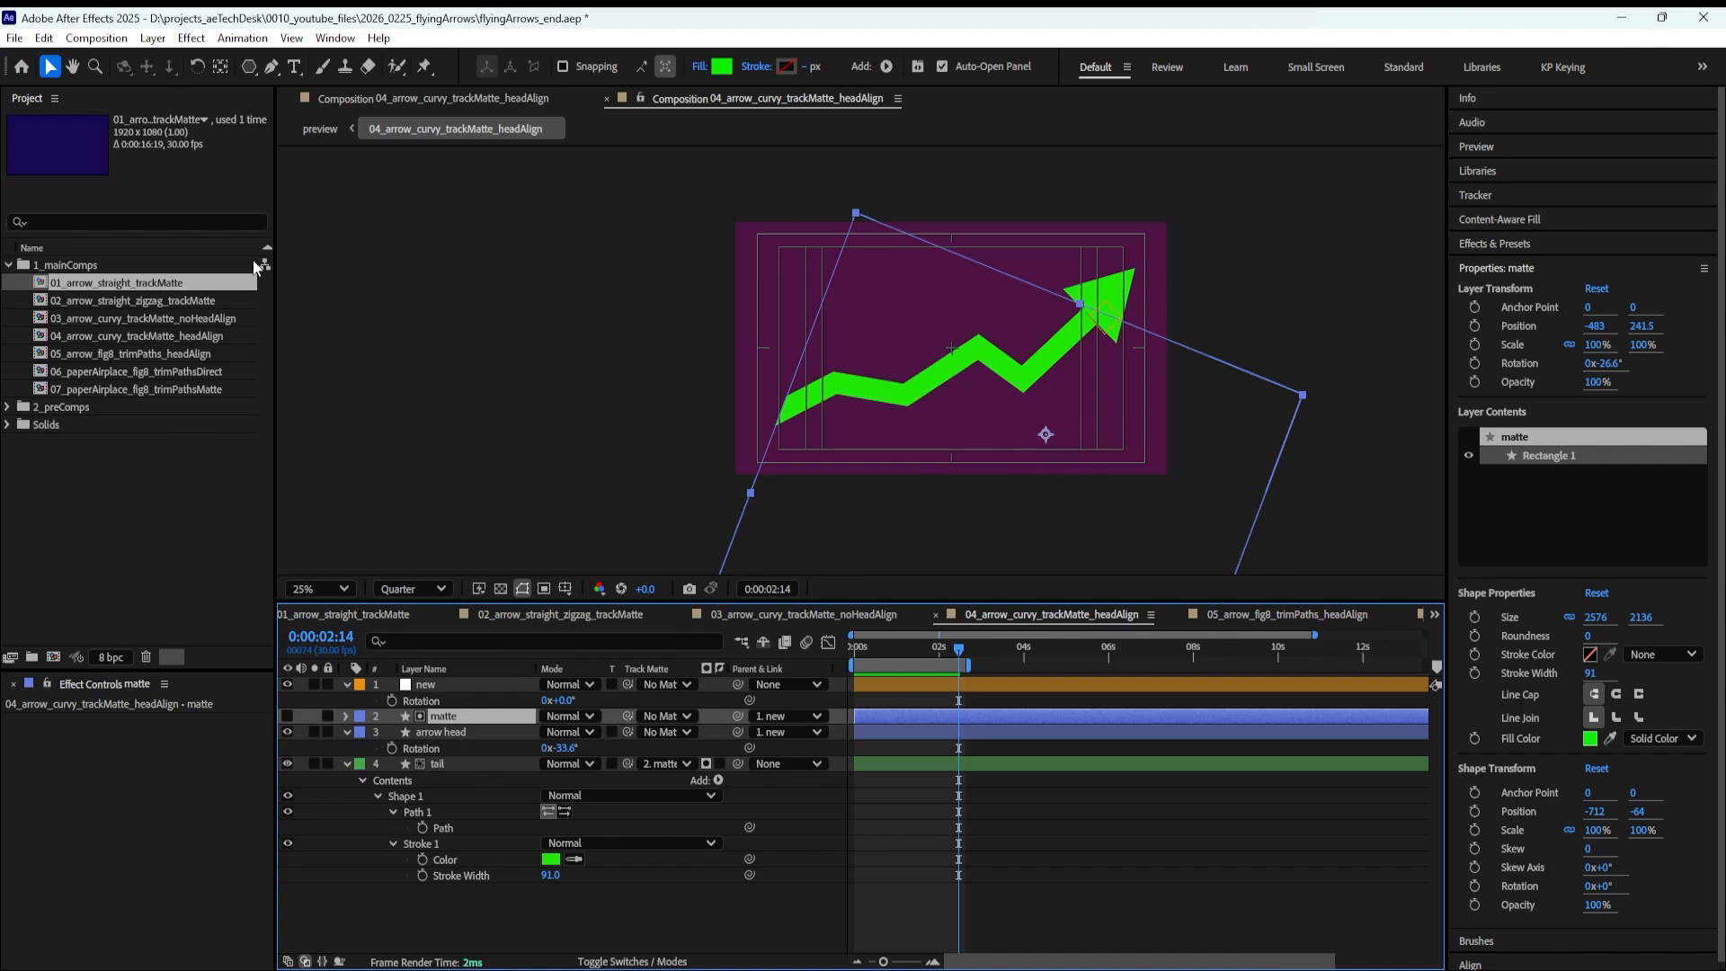
click(220, 67)
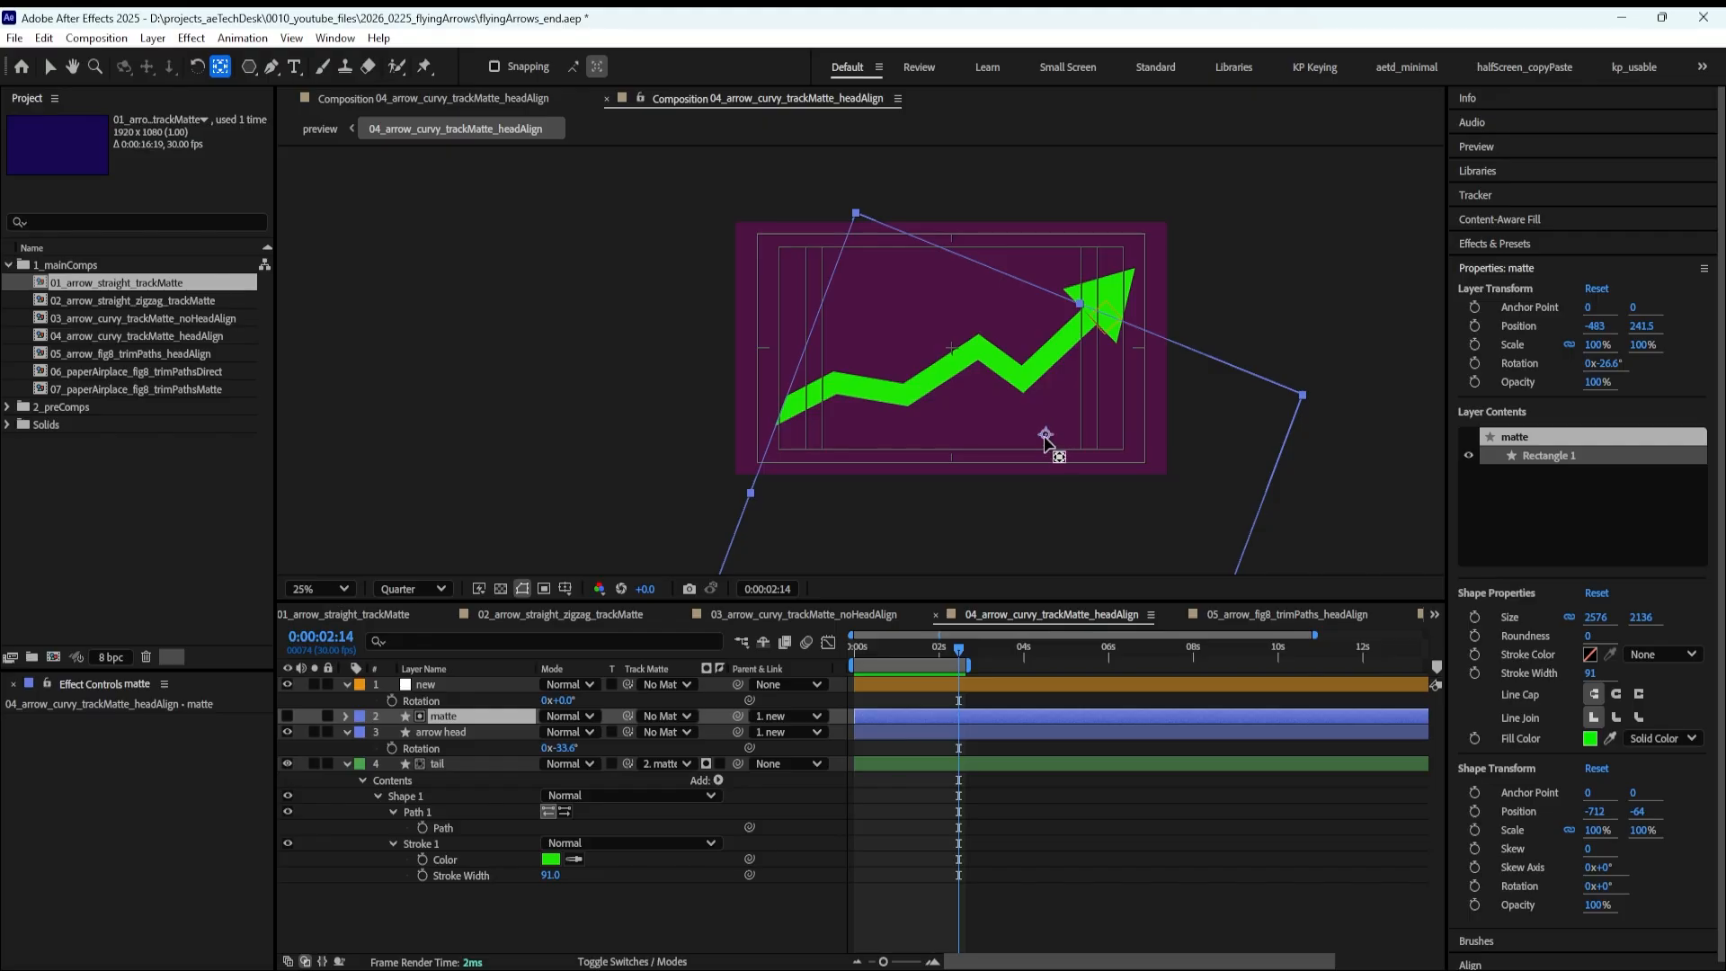
drag(1053, 411, 1089, 320)
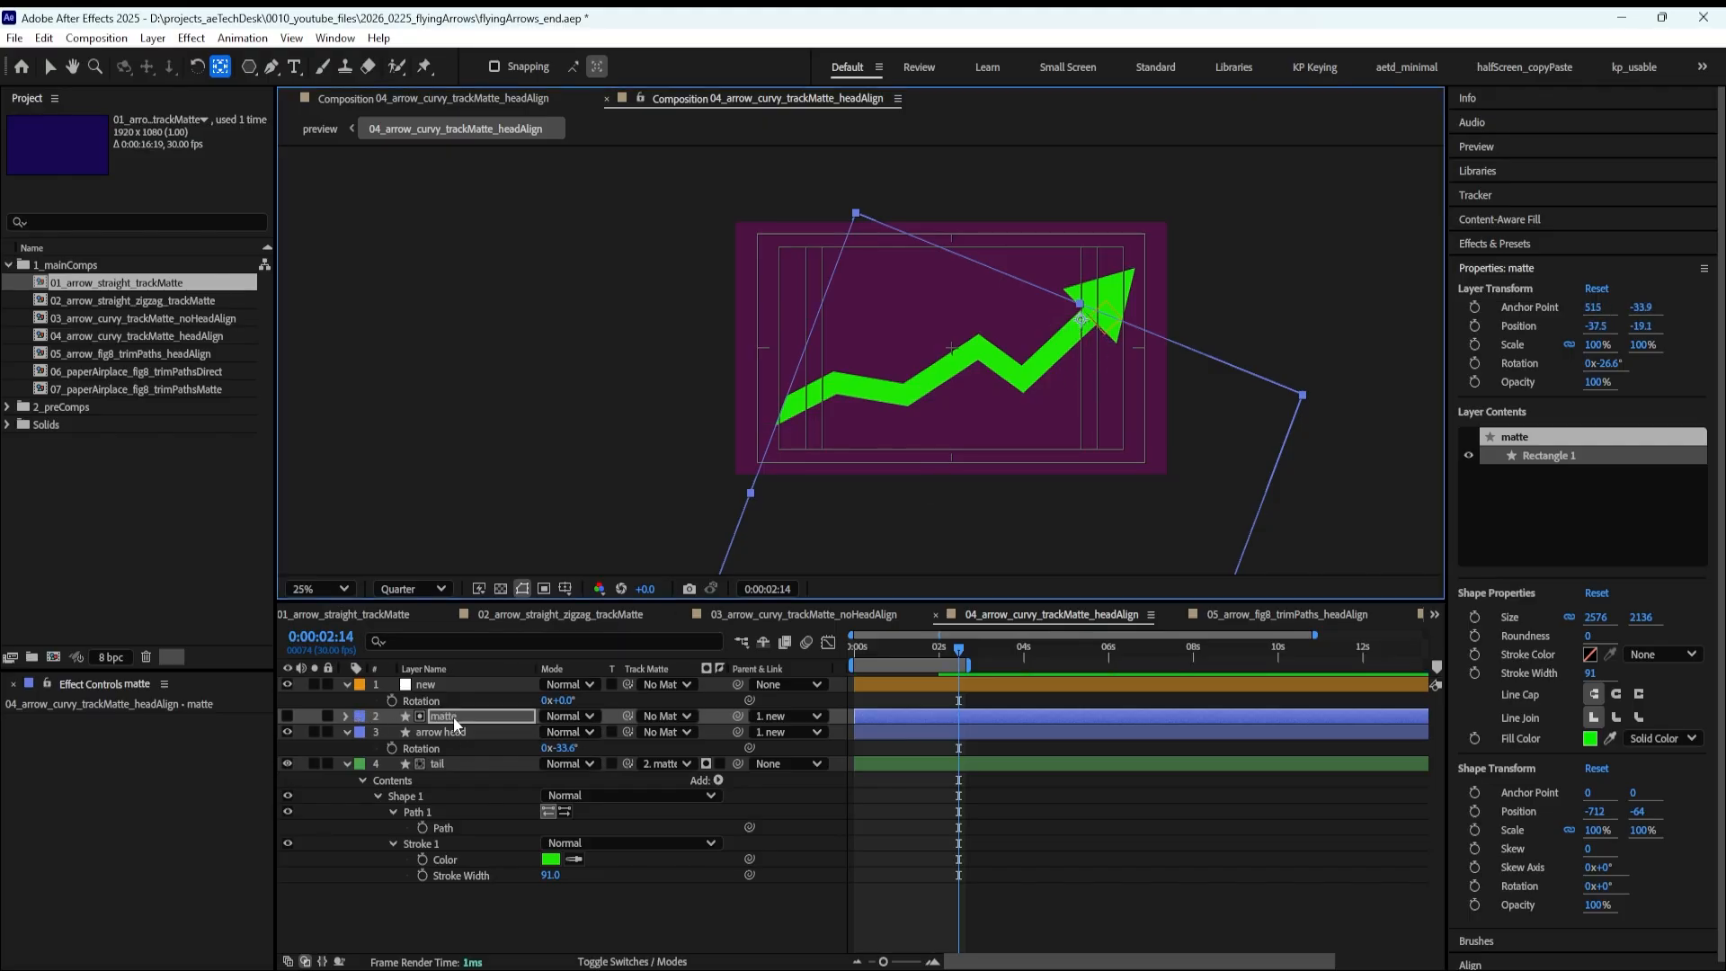
Rotate the matte layer to -2.6° so it covers the whole tail, and preview the animation
key(r)
drag(564, 732, 583, 731)
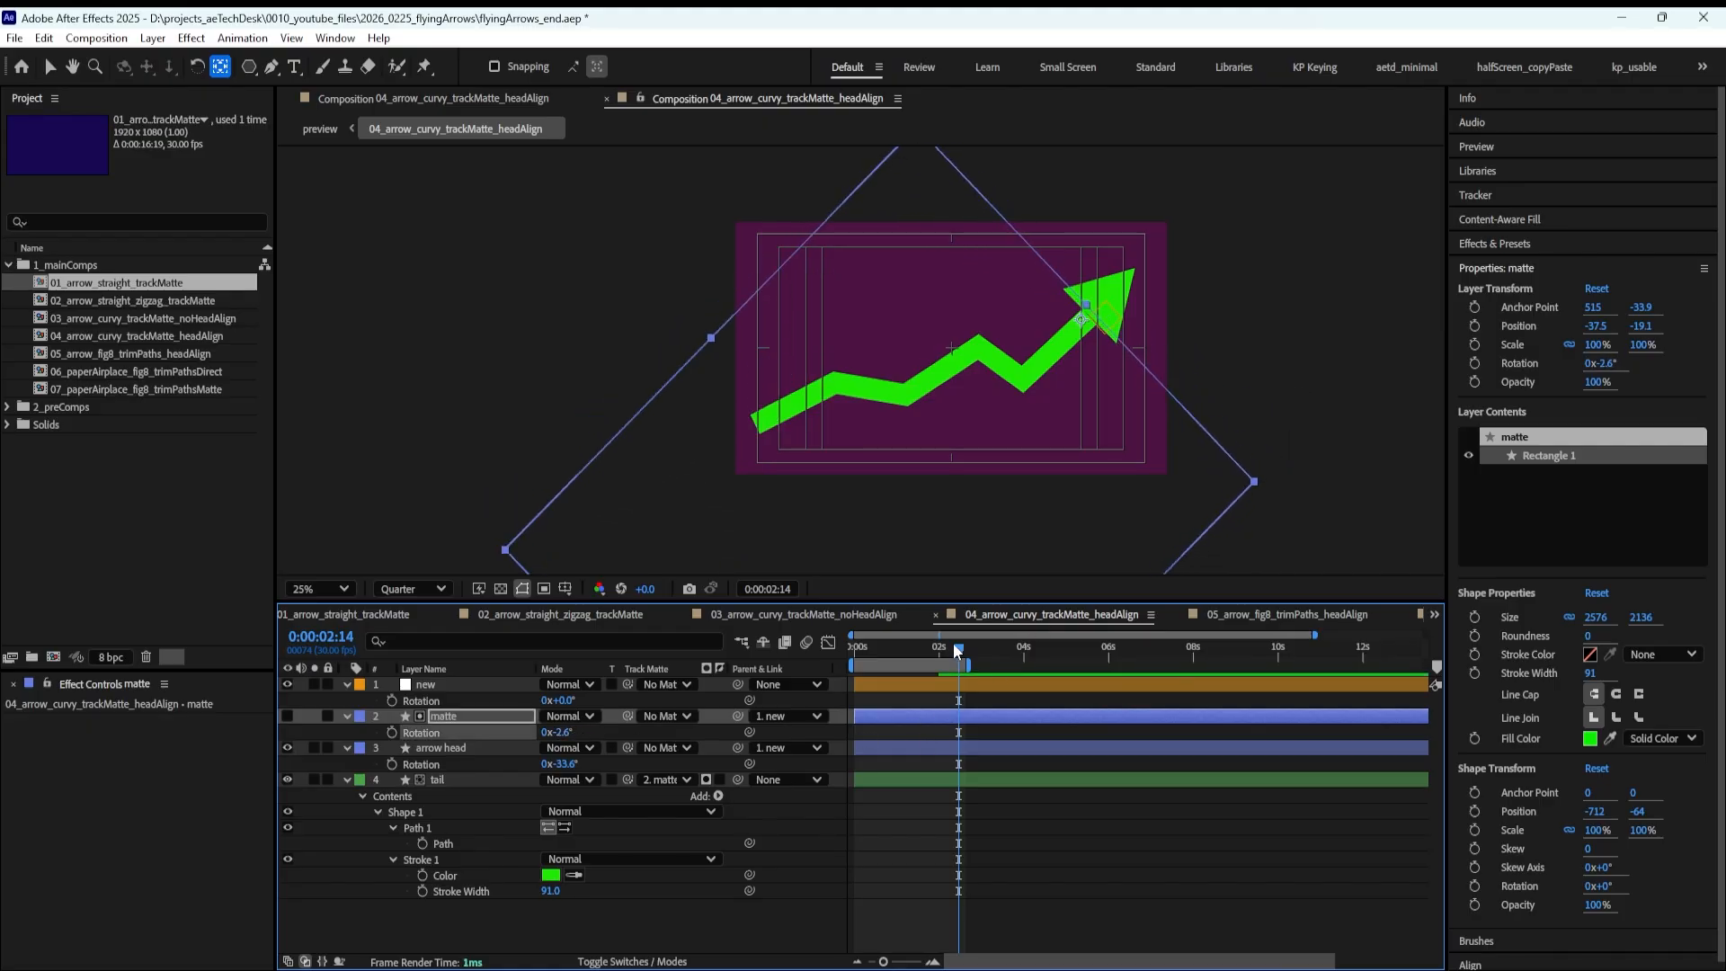
mouse_move(953, 643)
mouse_down()
mouse_move(850, 666)
mouse_move(966, 660)
mouse_up()
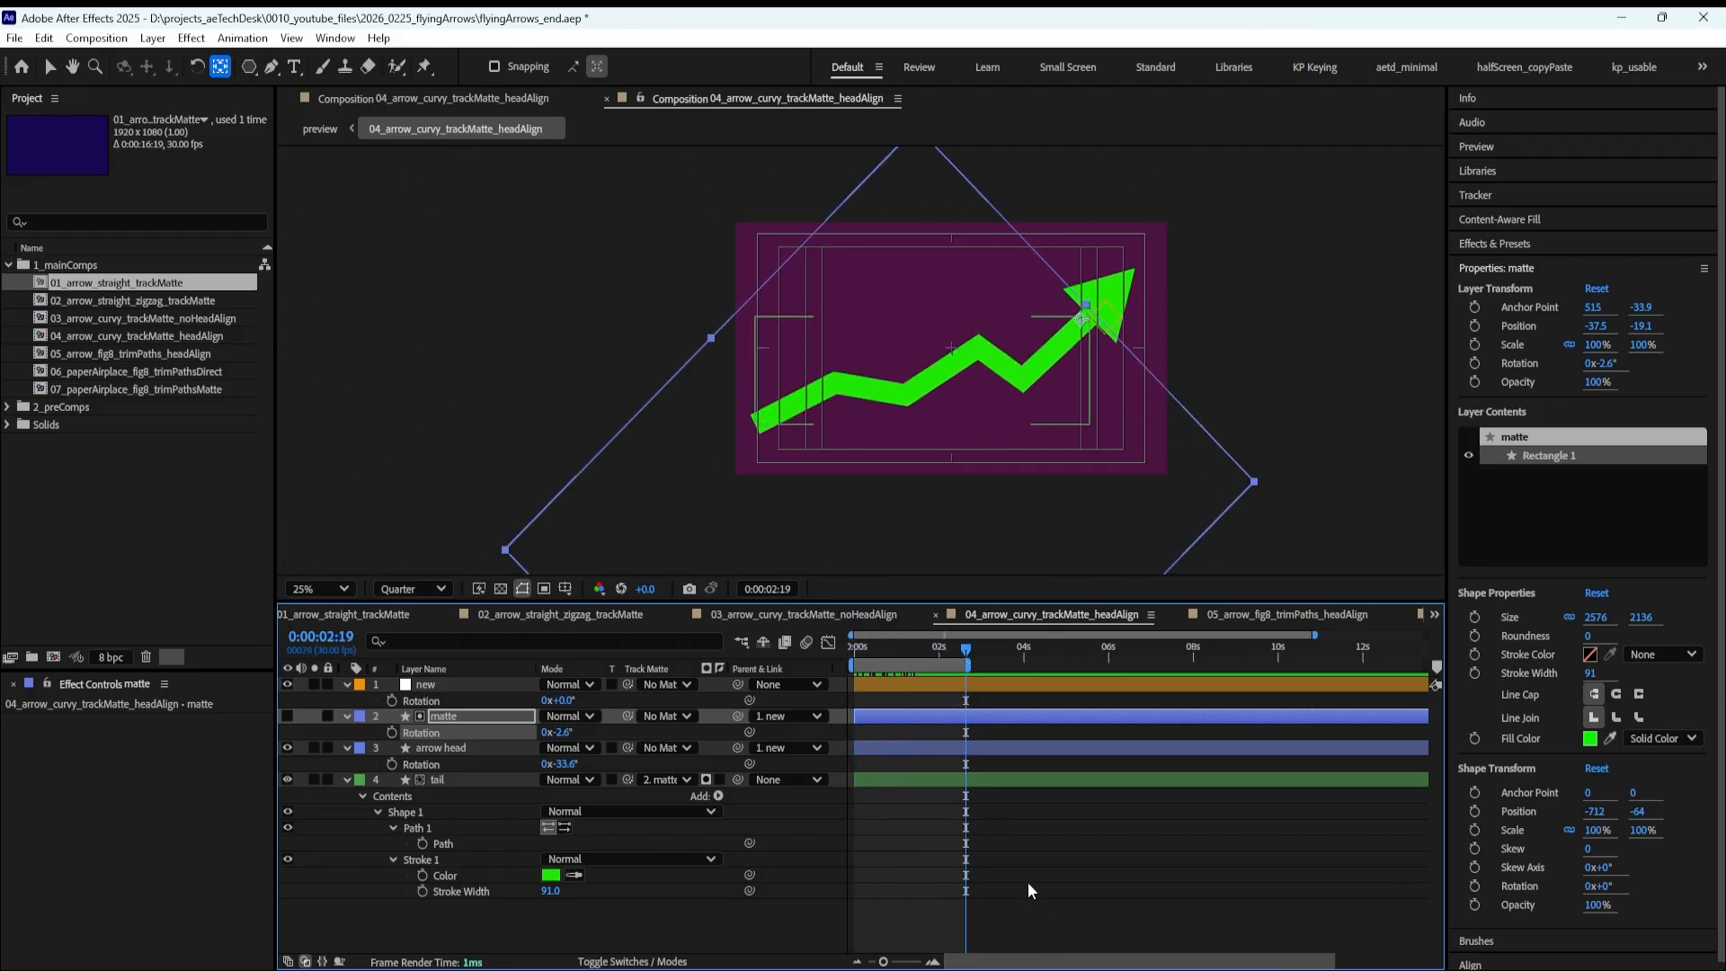
key(space)
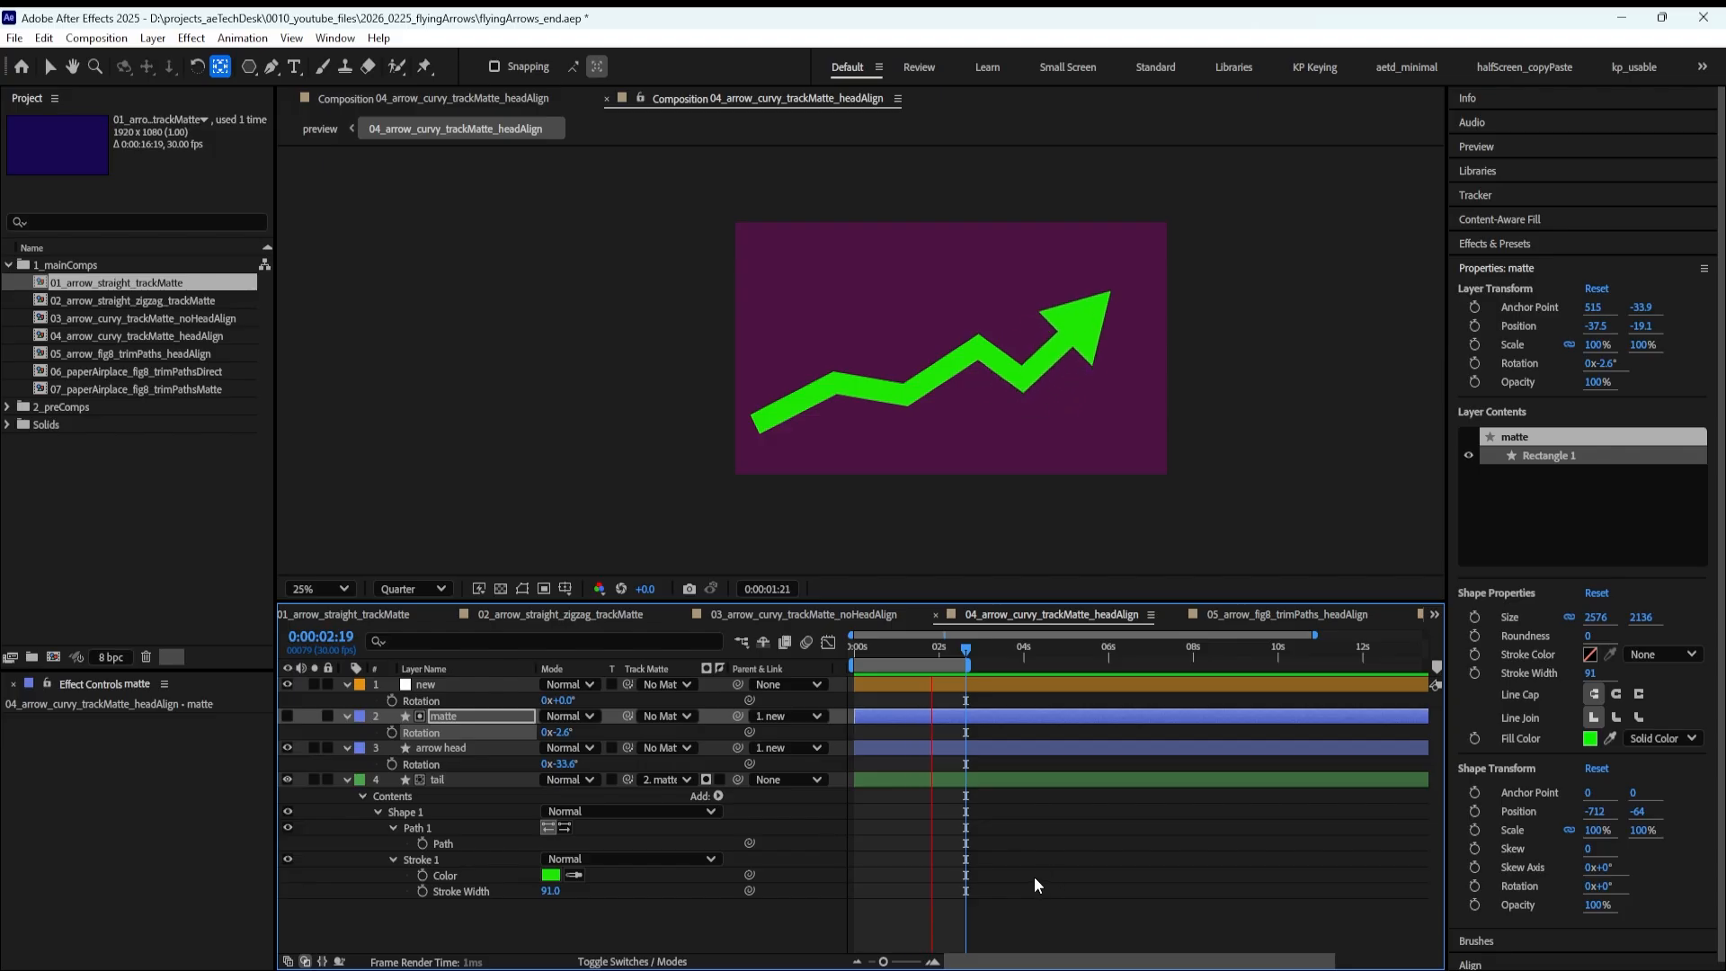
key(space)
Extend the "new" null's motion by moving its last Position keyframe to about 2.5 seconds
click(451, 687)
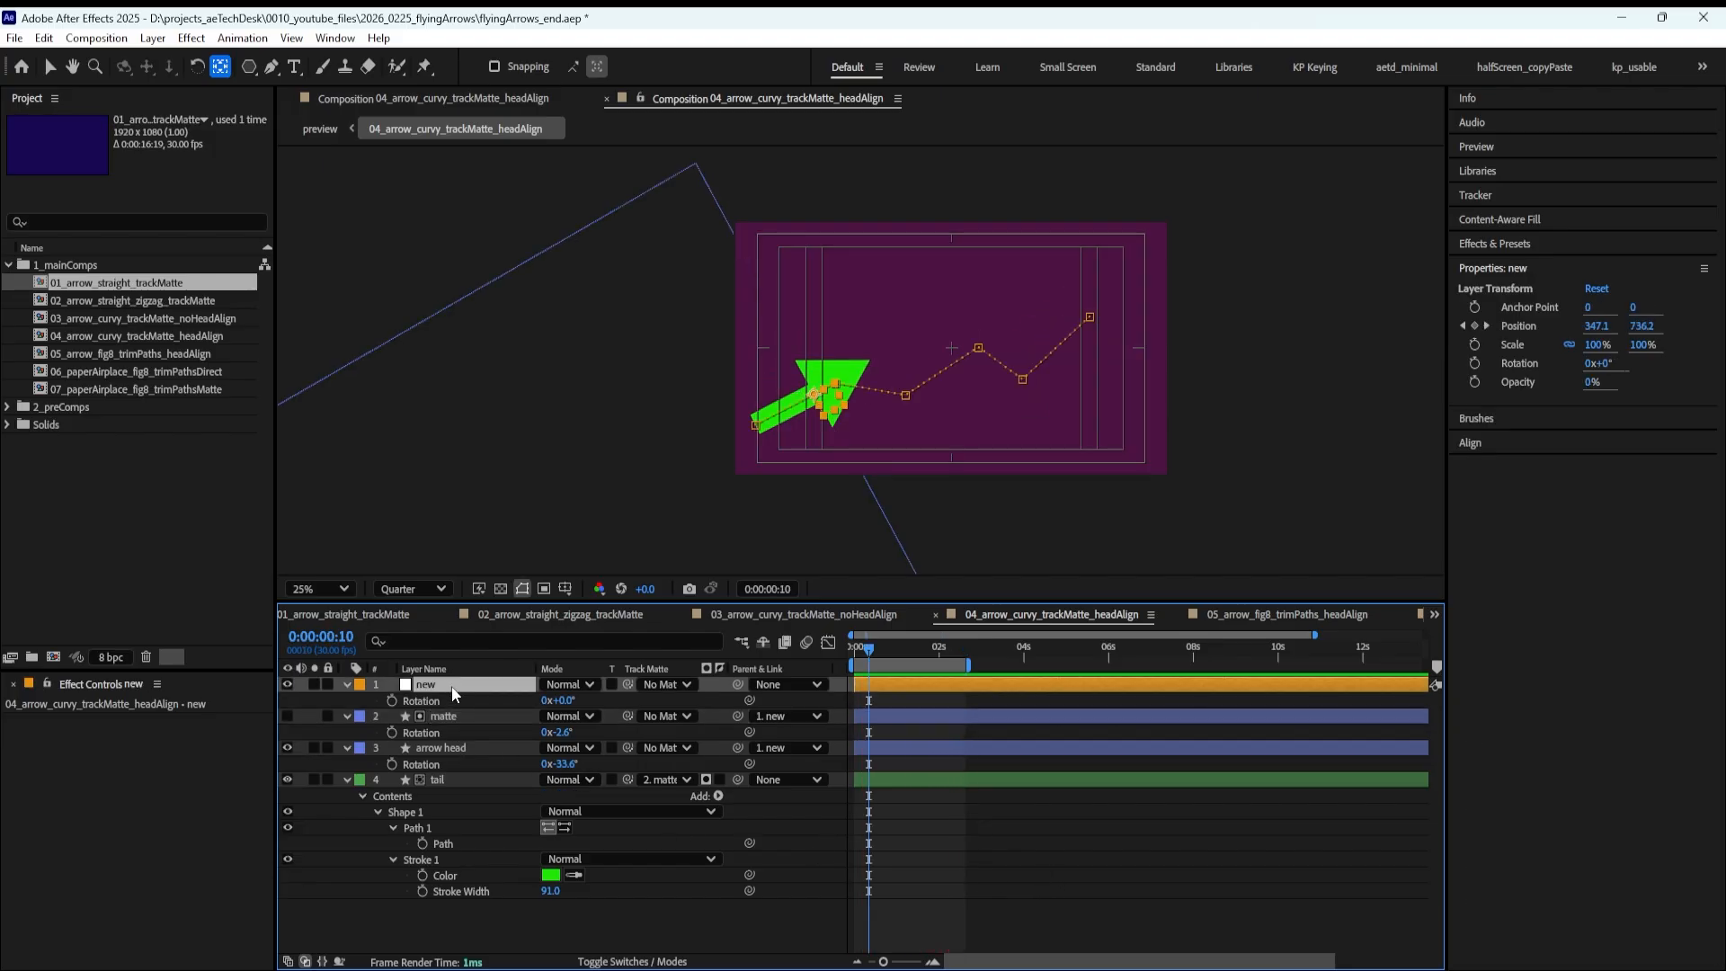
key(p)
key(Home)
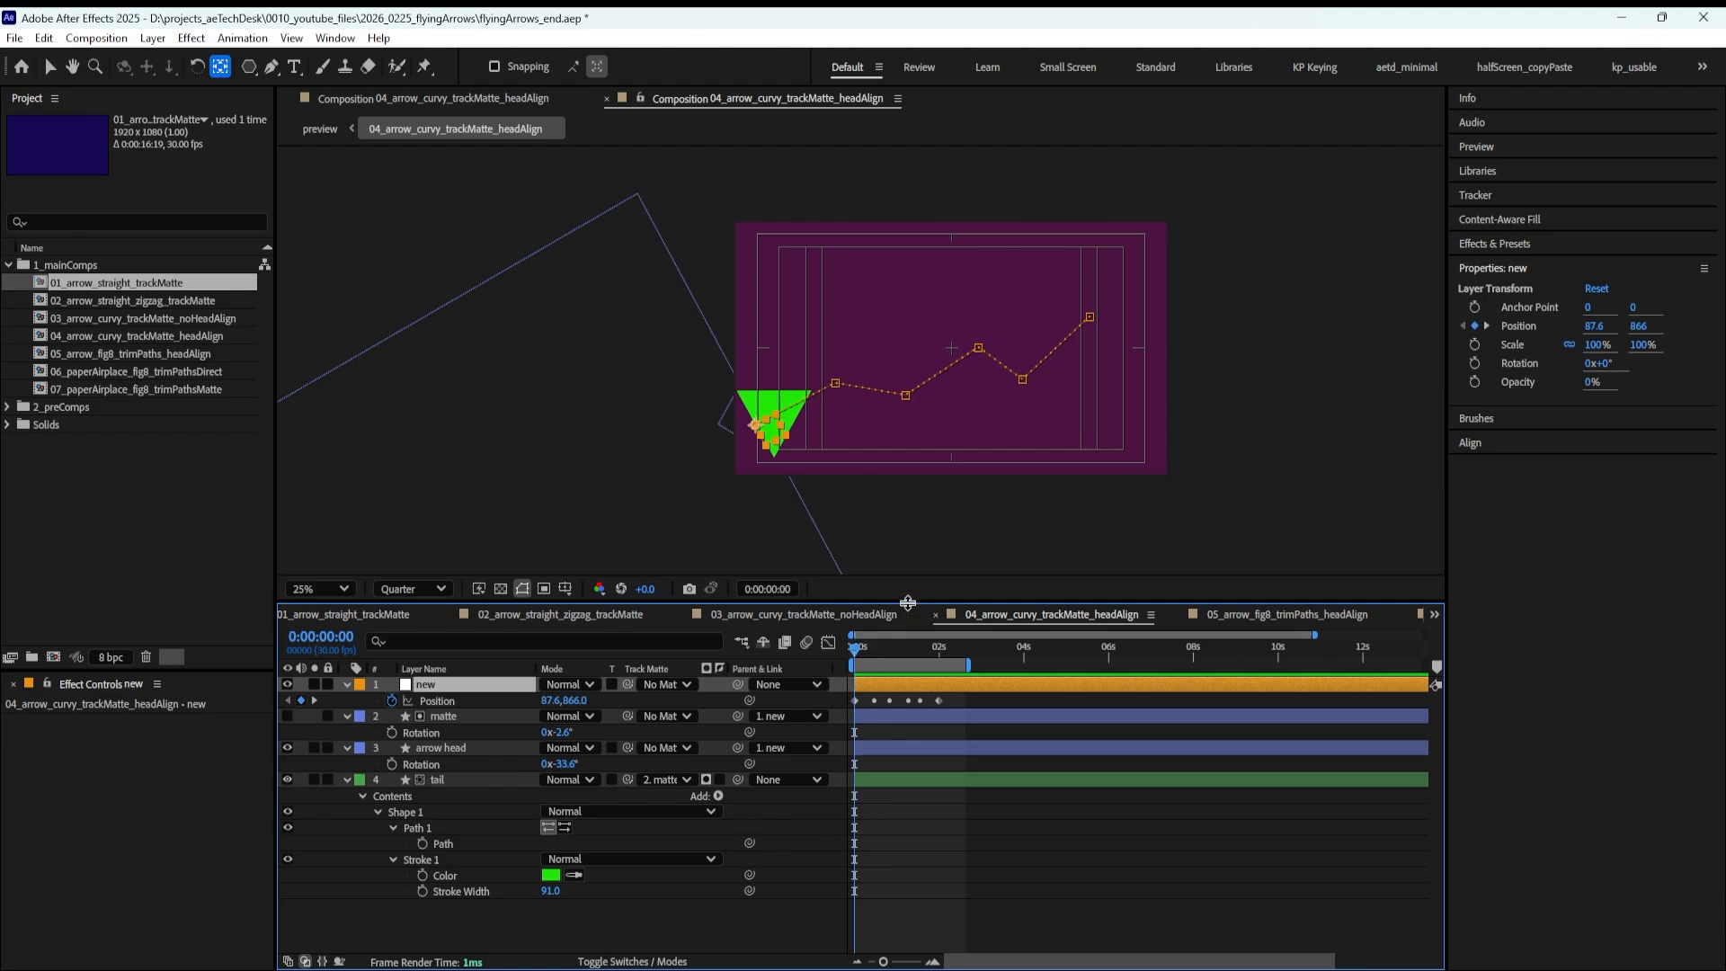
drag(909, 601, 910, 540)
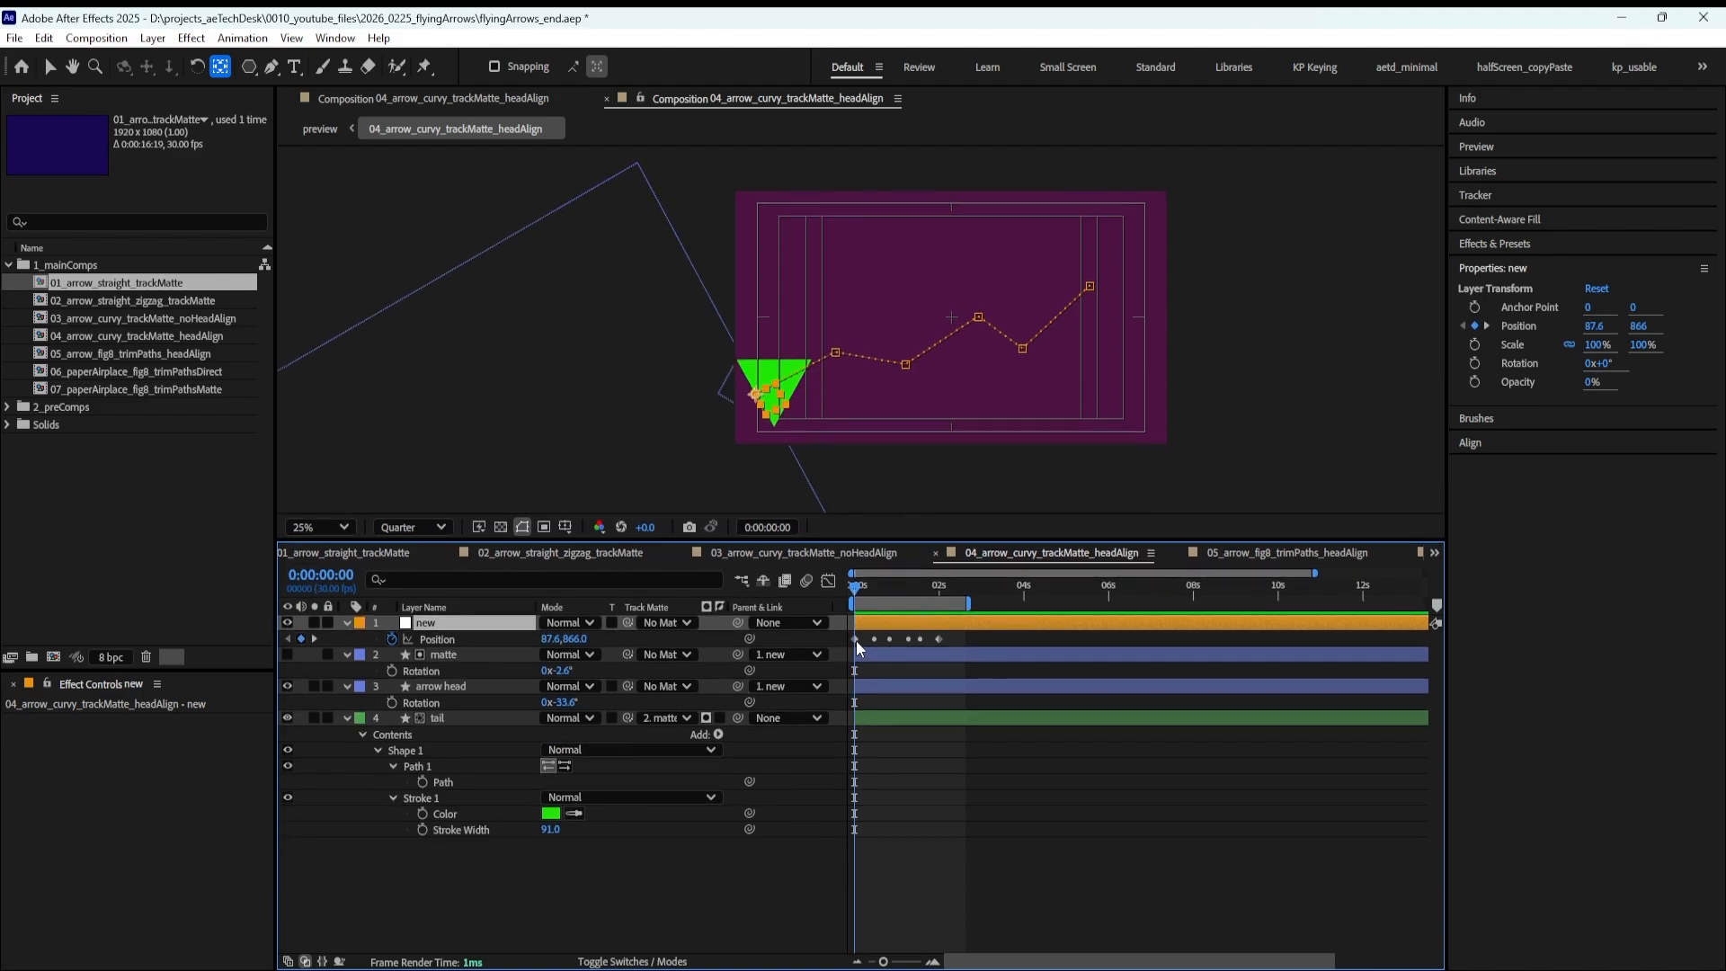
click(855, 639)
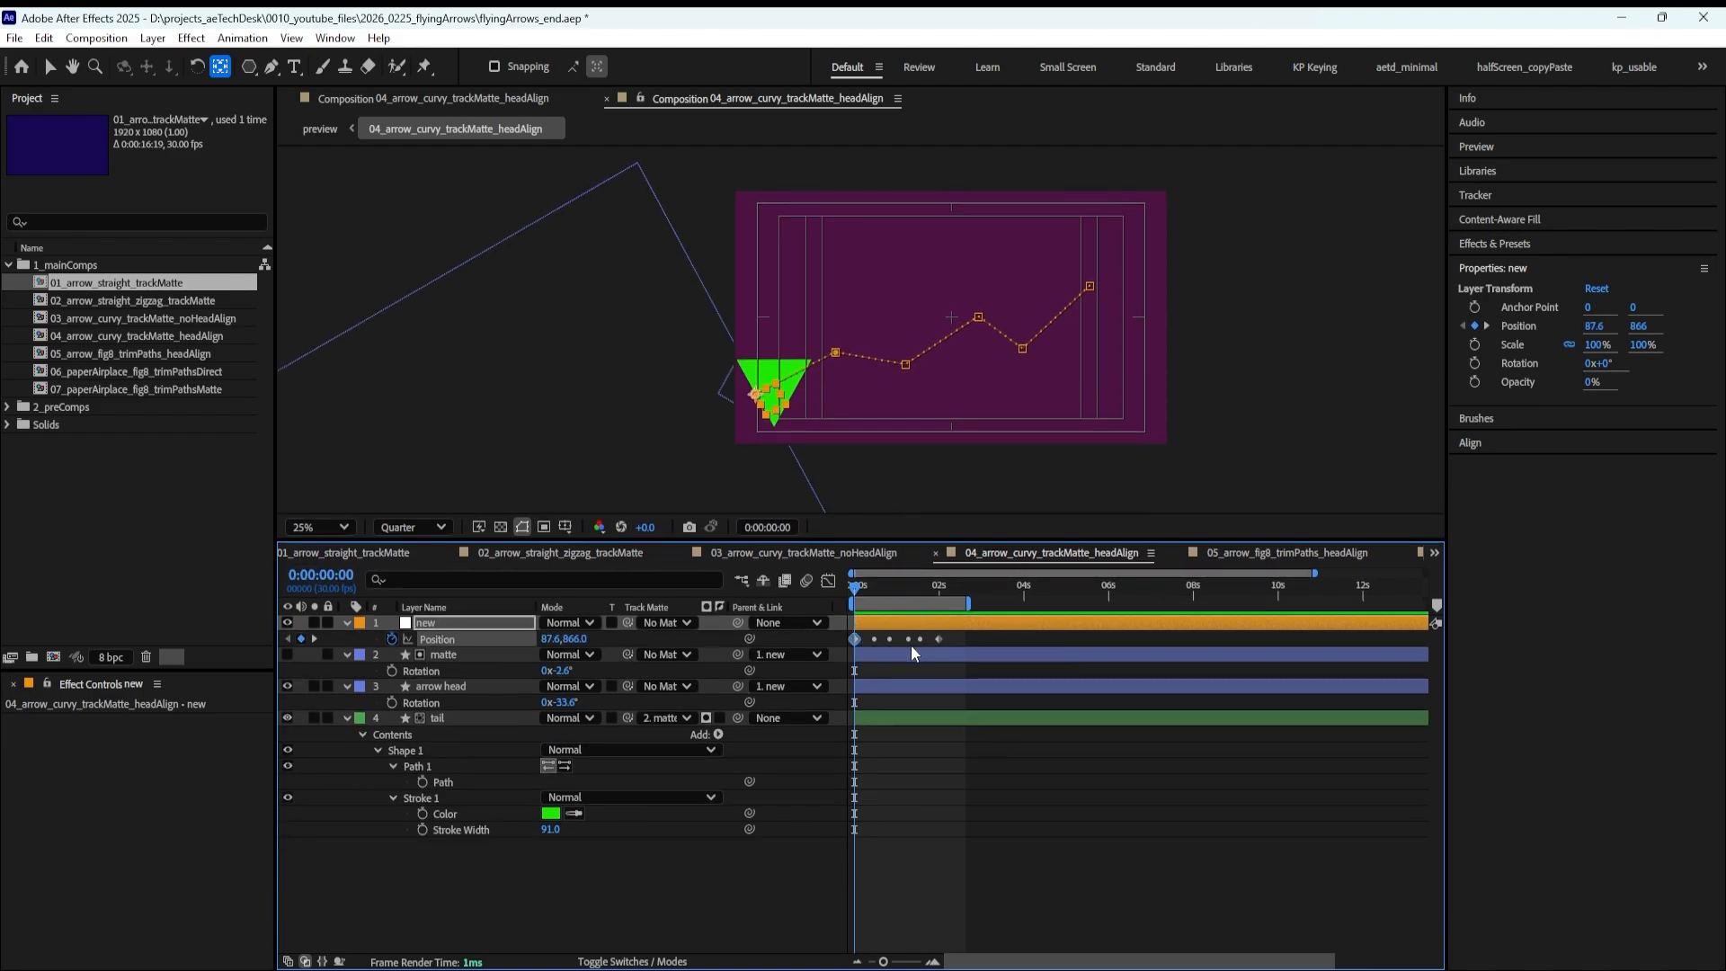
mouse_move(875, 644)
click(939, 639)
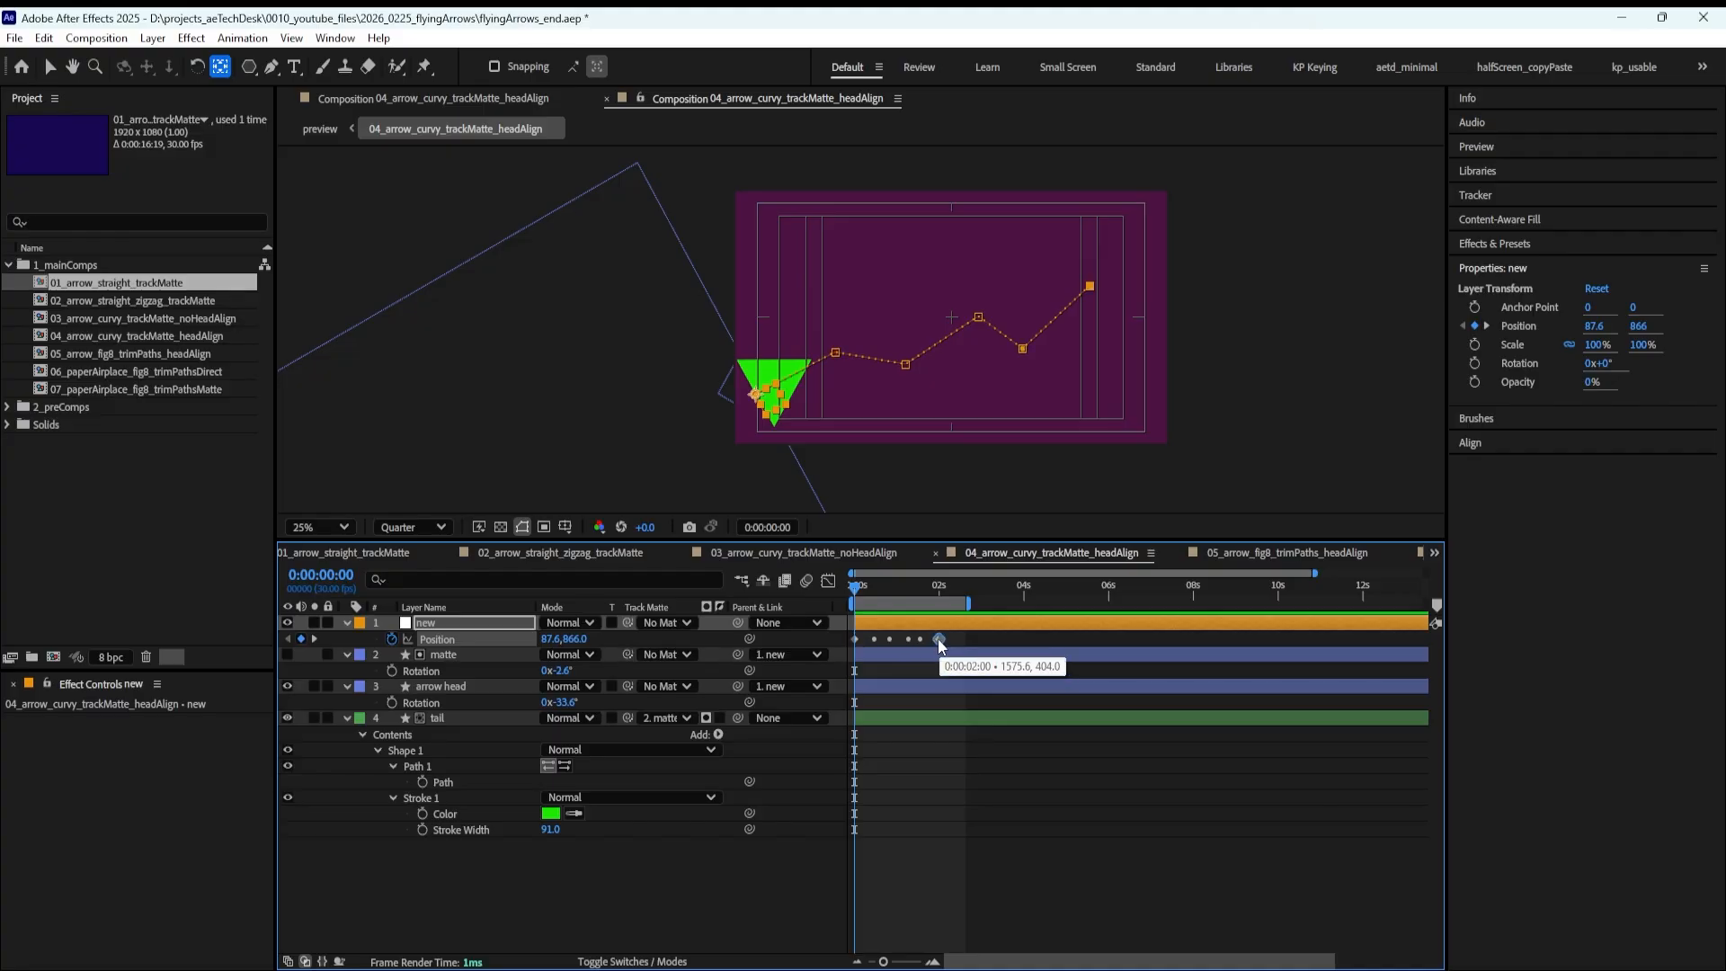
mouse_move(941, 645)
mouse_down()
mouse_move(1052, 644)
mouse_move(928, 638)
mouse_move(987, 634)
mouse_move(958, 642)
mouse_up()
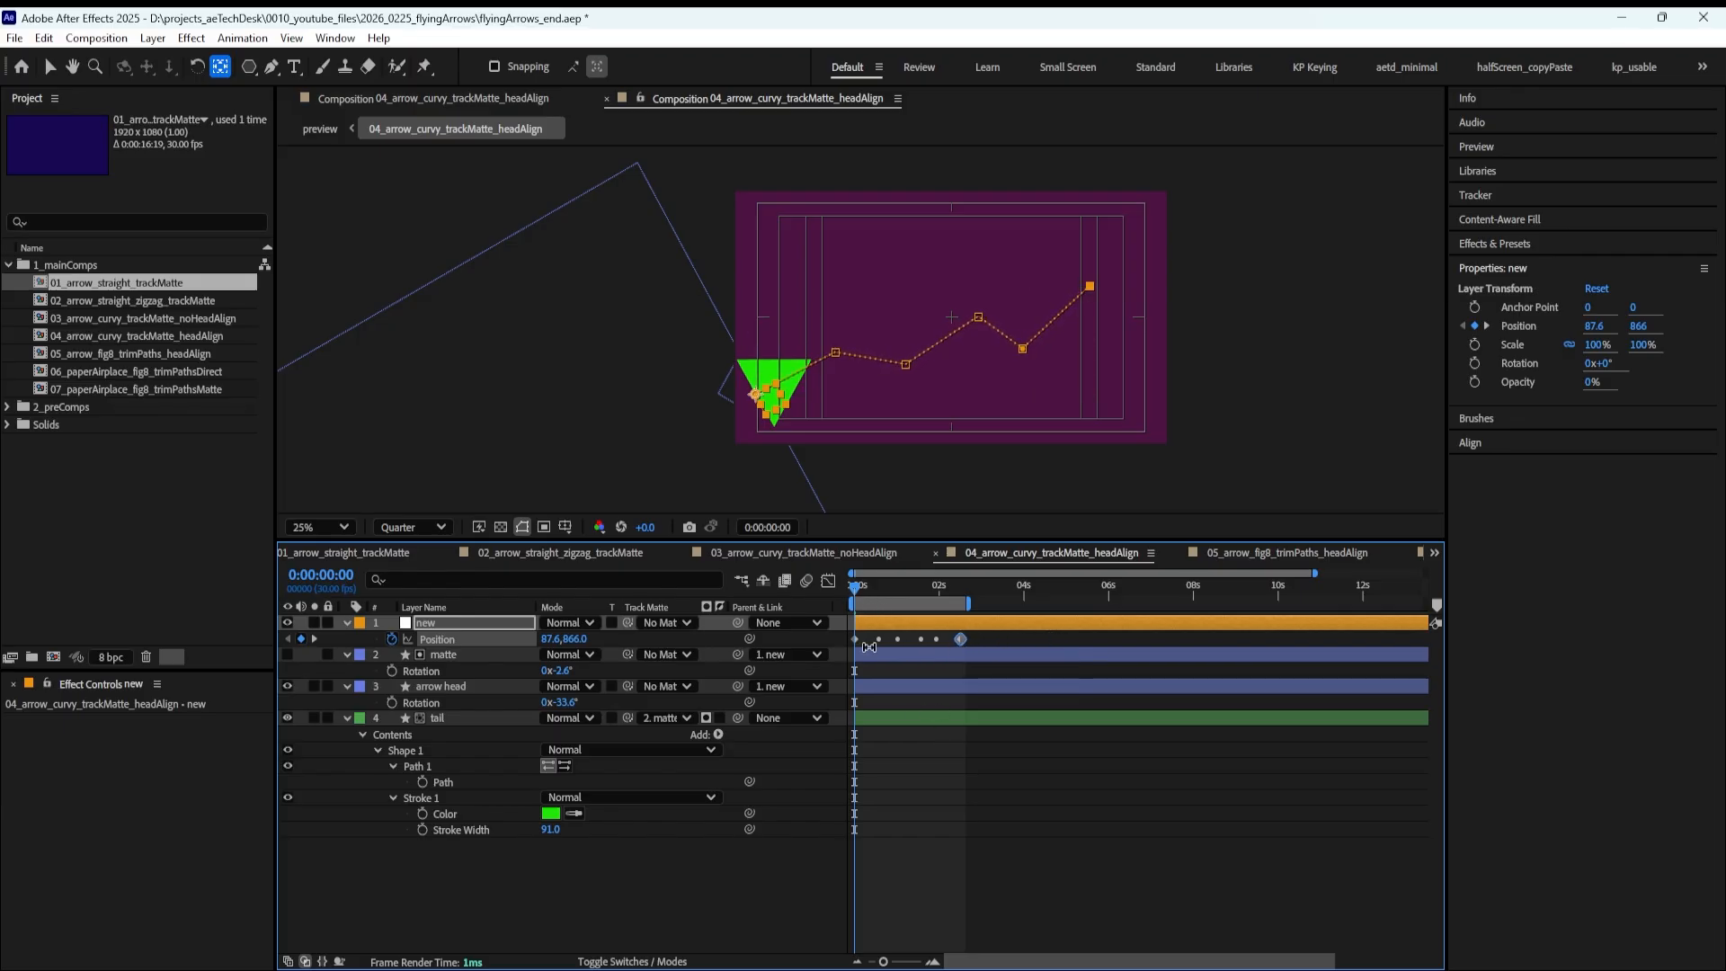
mouse_move(856, 586)
mouse_down()
mouse_move(960, 591)
mouse_move(854, 597)
mouse_up()
Show all the null's Position keyframes in the Graph Editor, scrub the first path segment, and return to the first frame
click(449, 637)
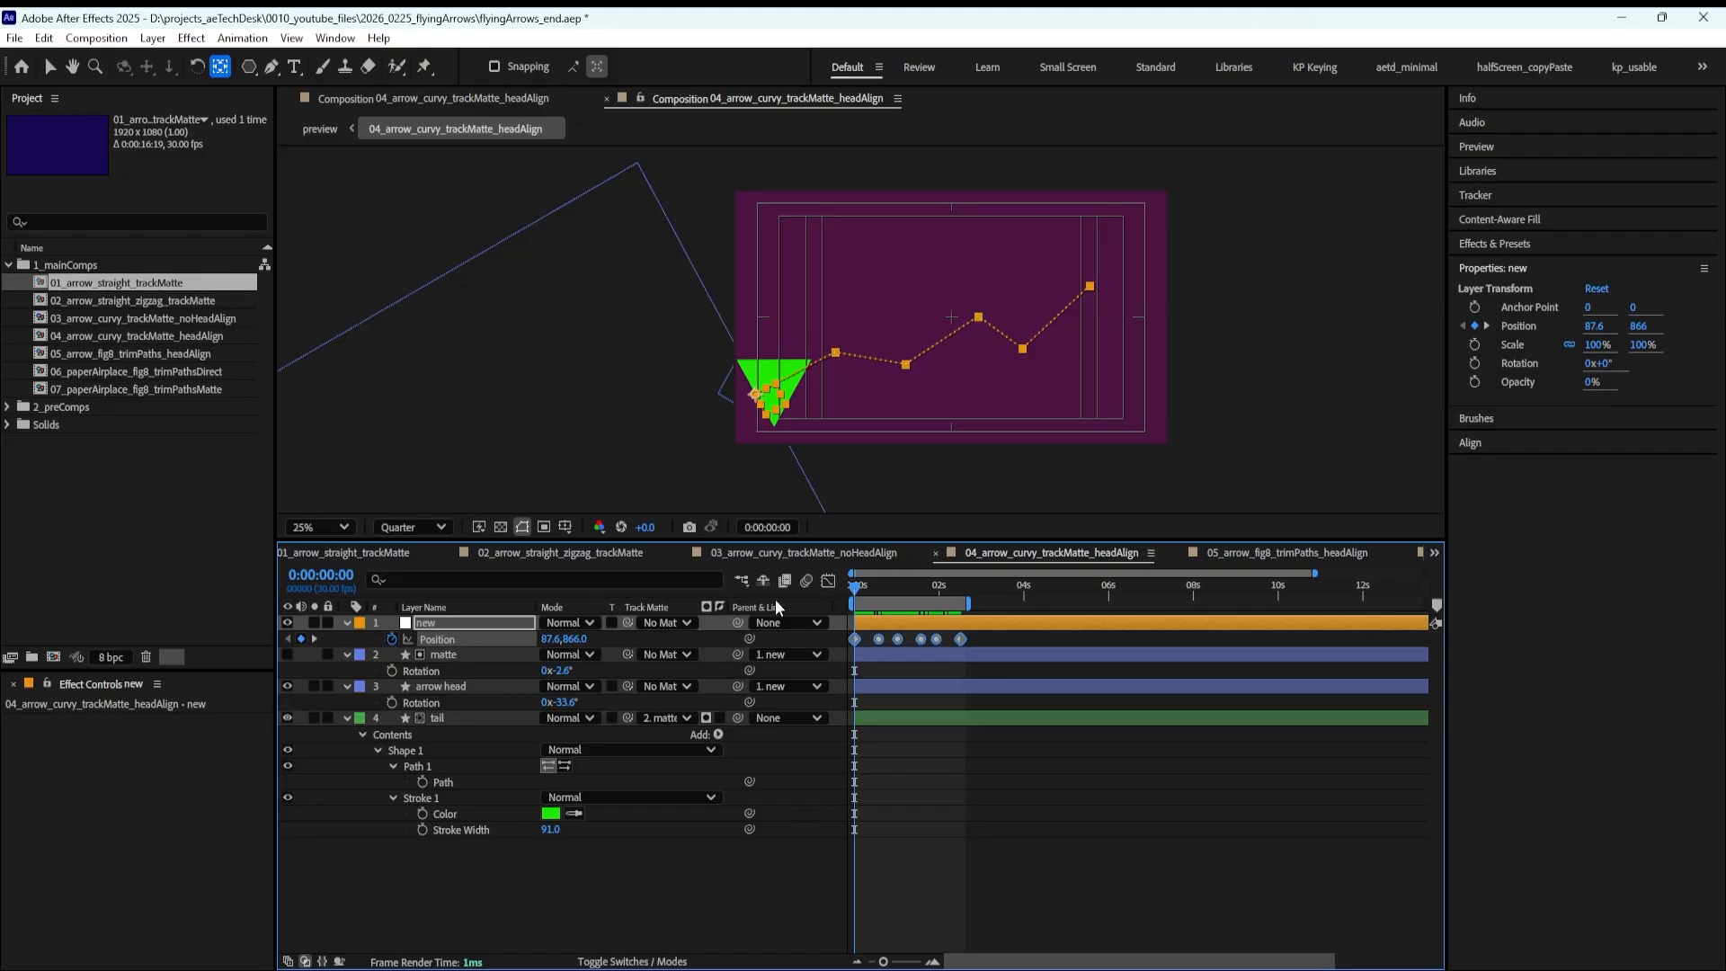
click(828, 581)
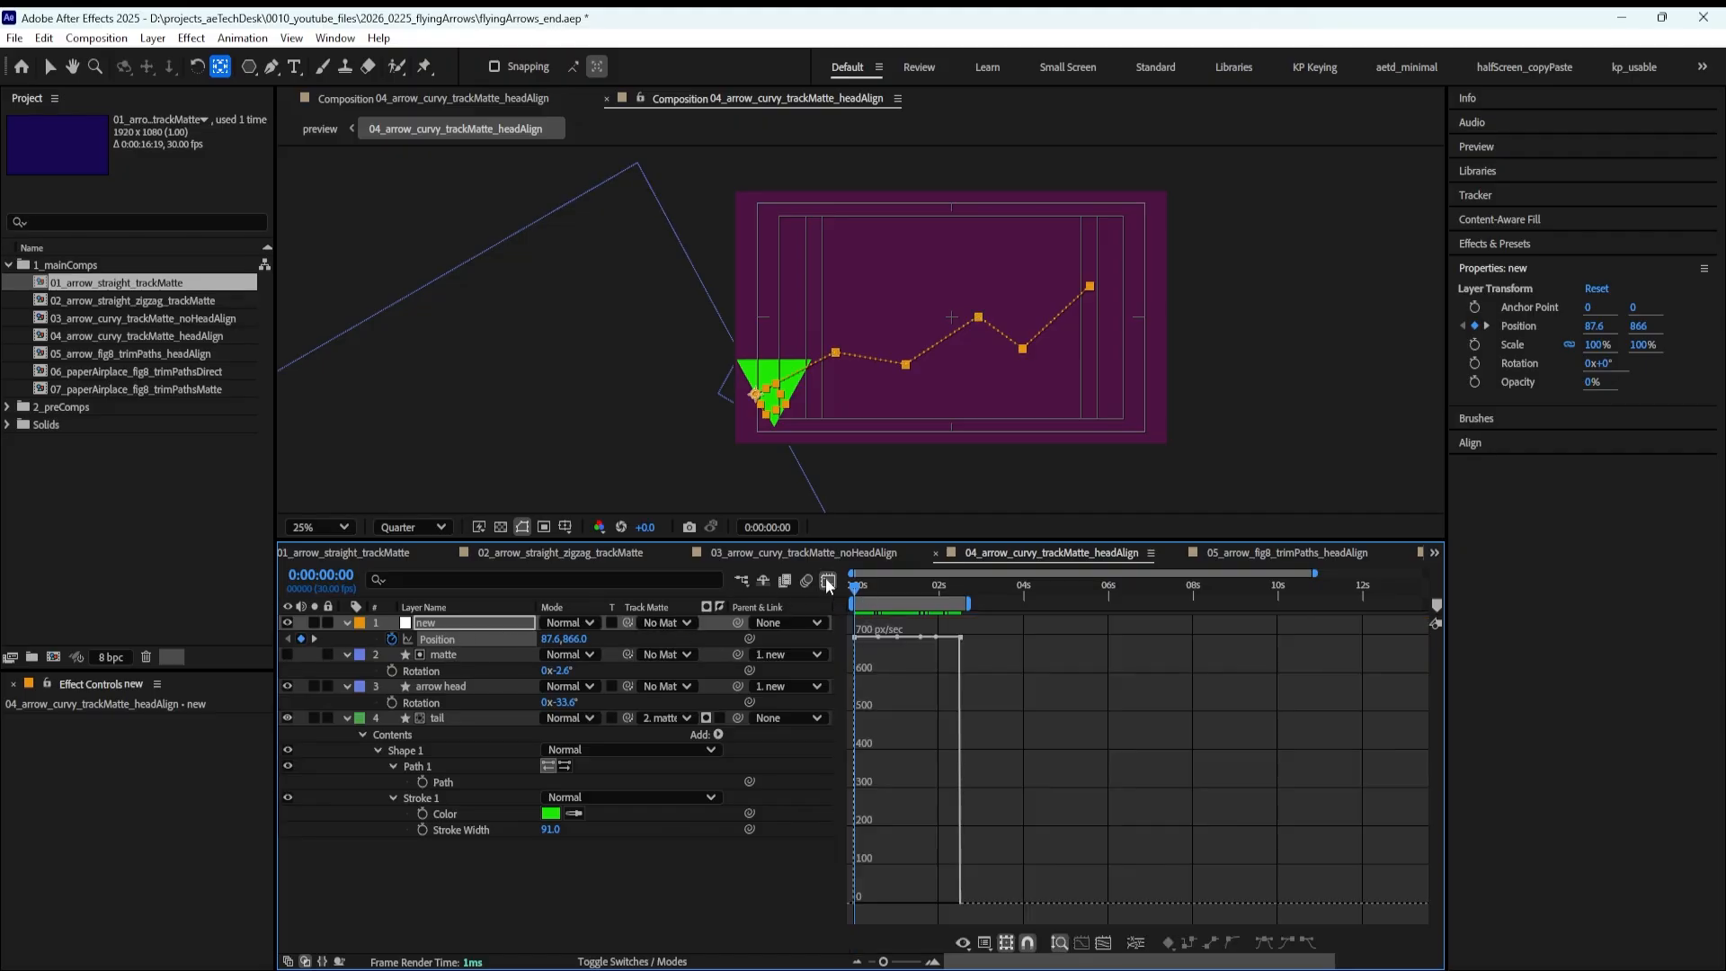
click(457, 636)
drag(854, 592, 879, 620)
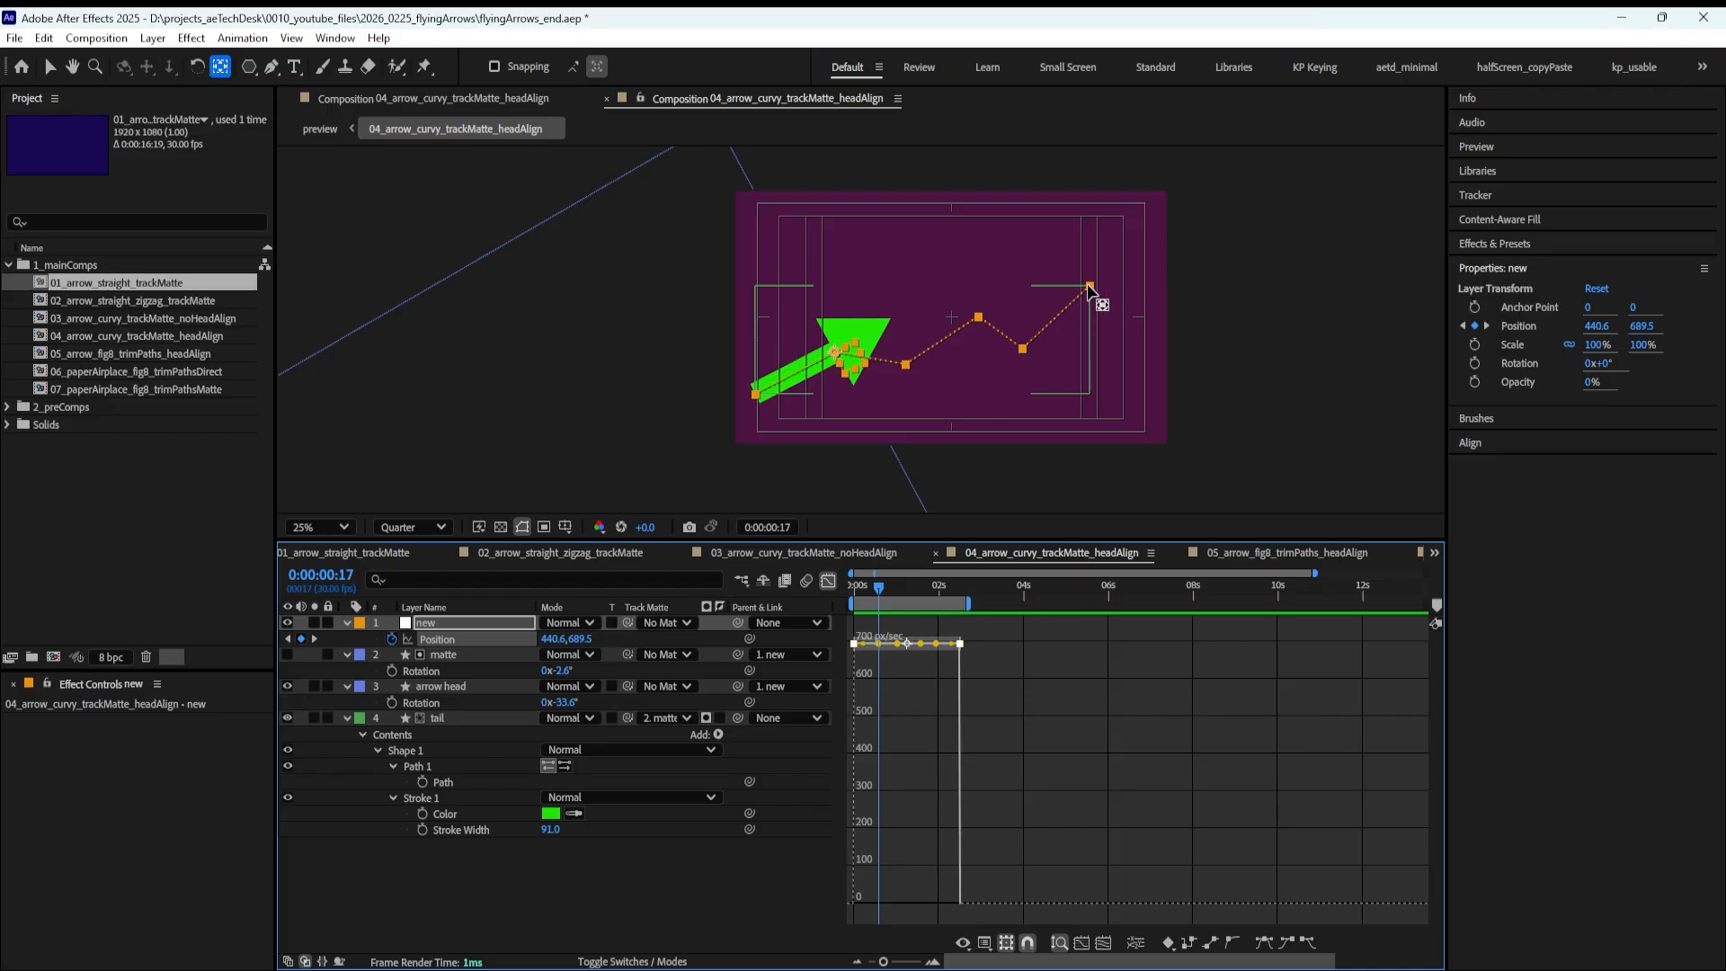
drag(883, 588, 853, 589)
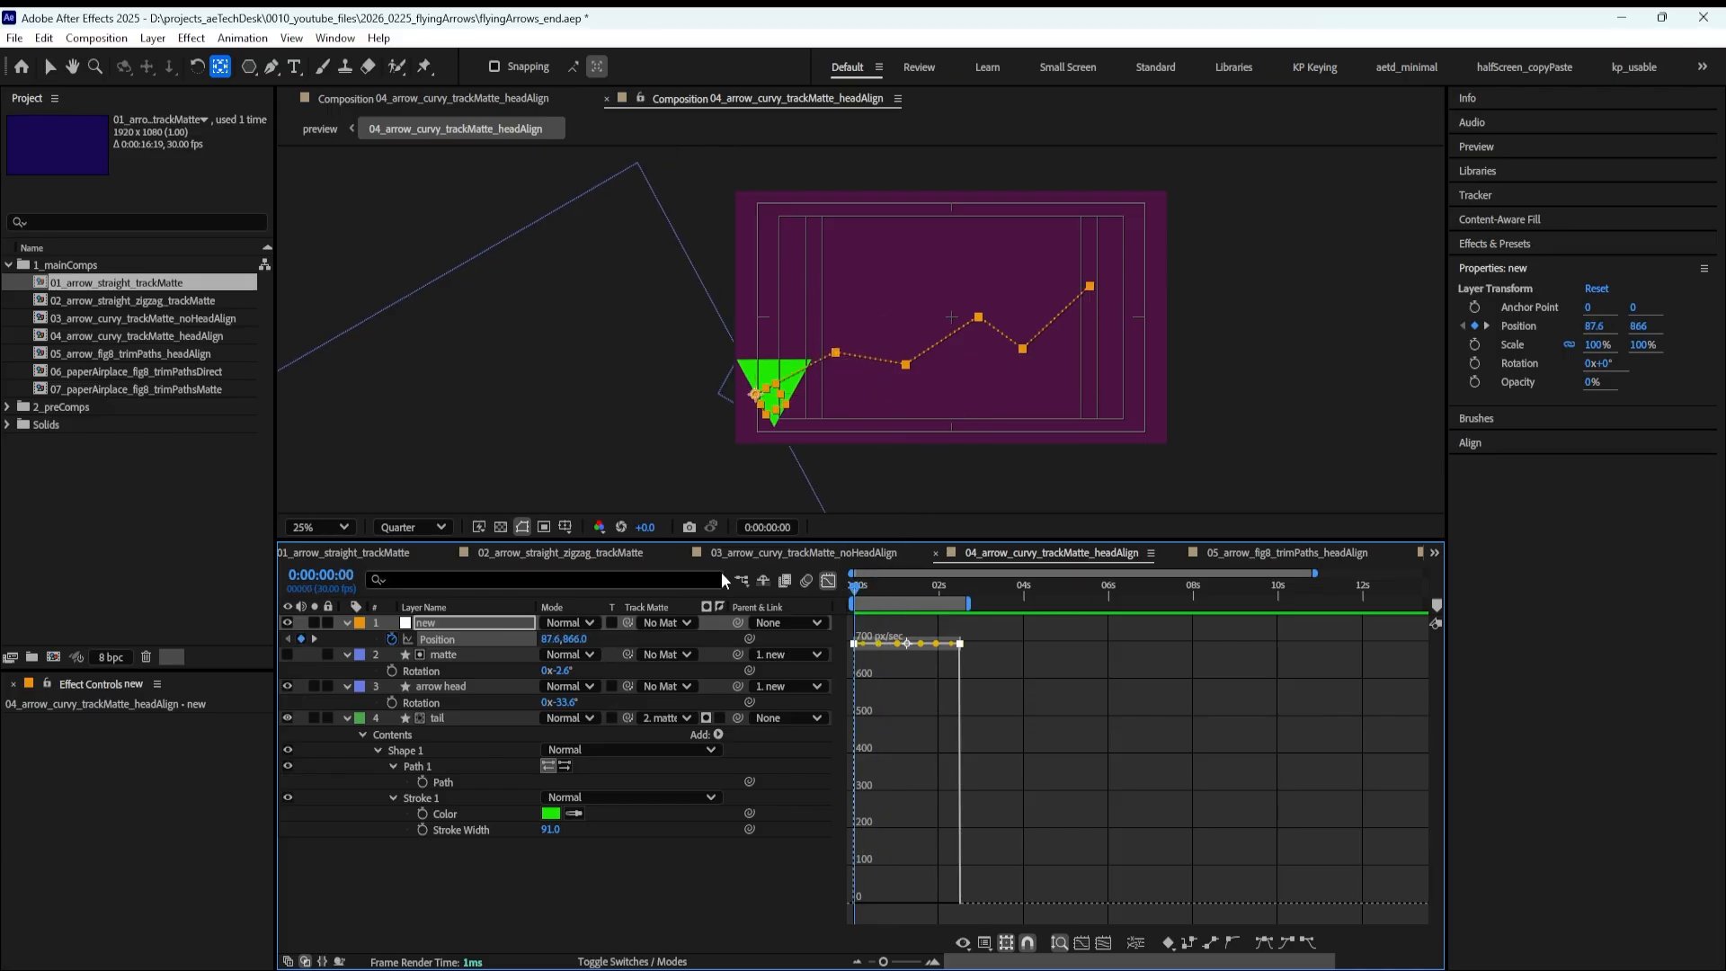
Switch the timeline from the Graph Editor back to layer bars and scrub the curvy arrow's animation up to the null's last keyframe
click(828, 581)
click(942, 820)
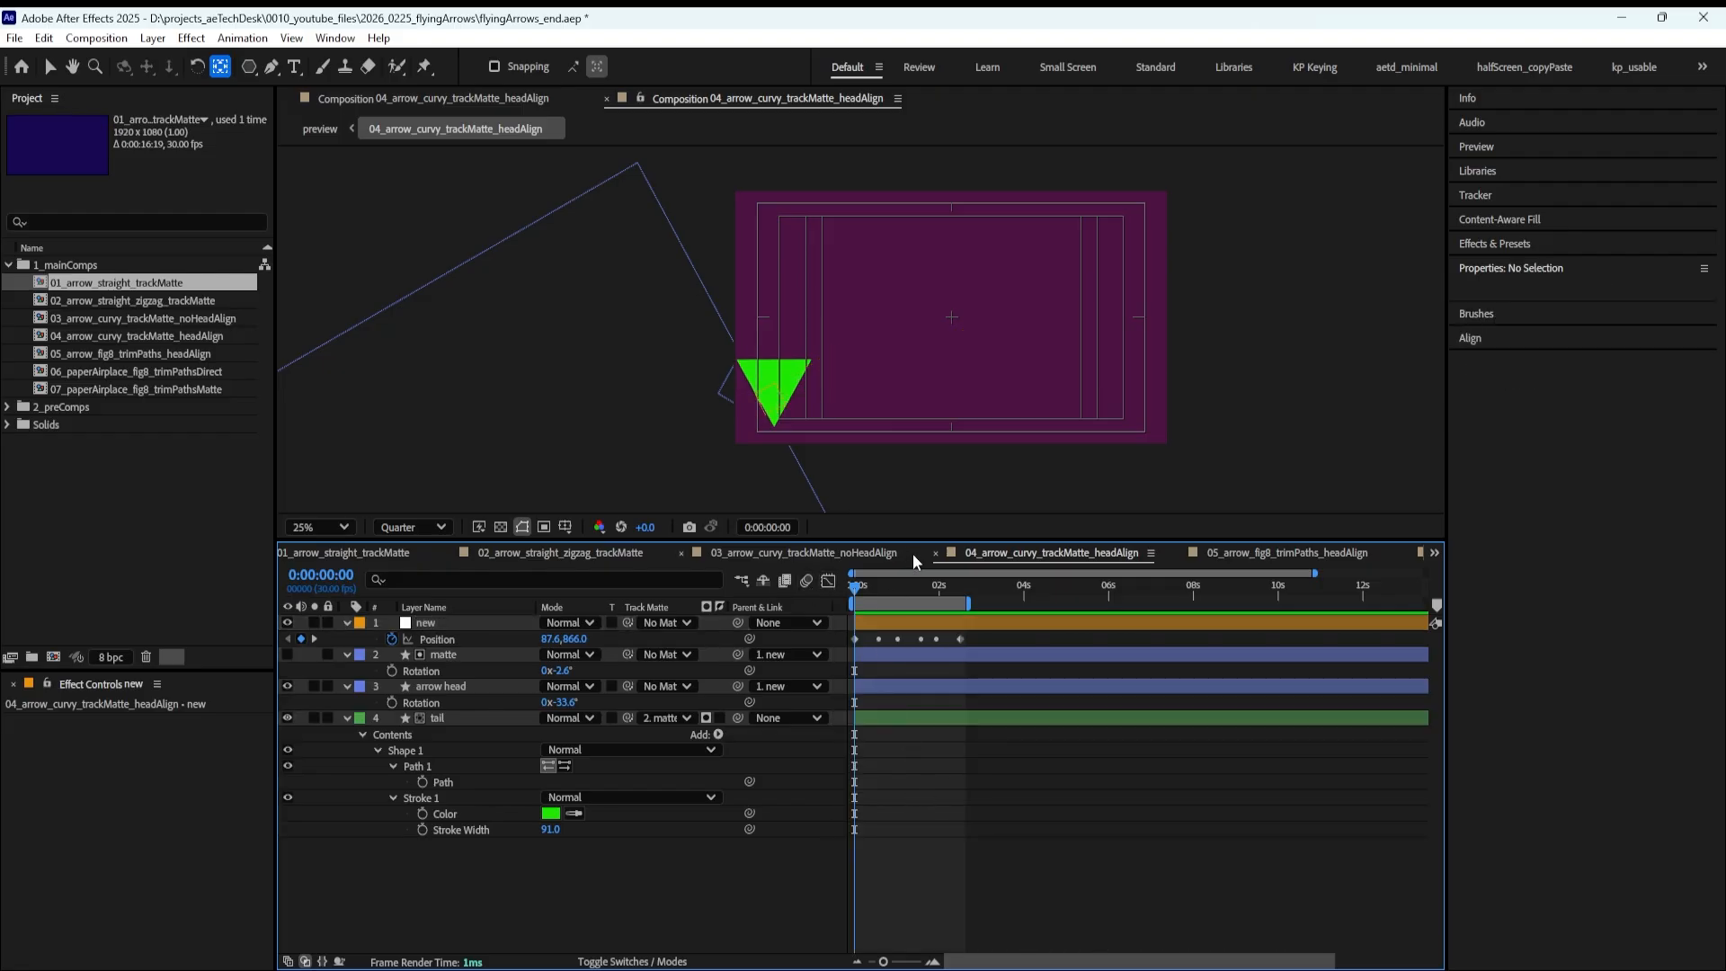
drag(855, 588, 959, 593)
Open the 05_arrow_fig8_trimPaths_headAlign composition and preview its animation
click(1265, 550)
key(space)
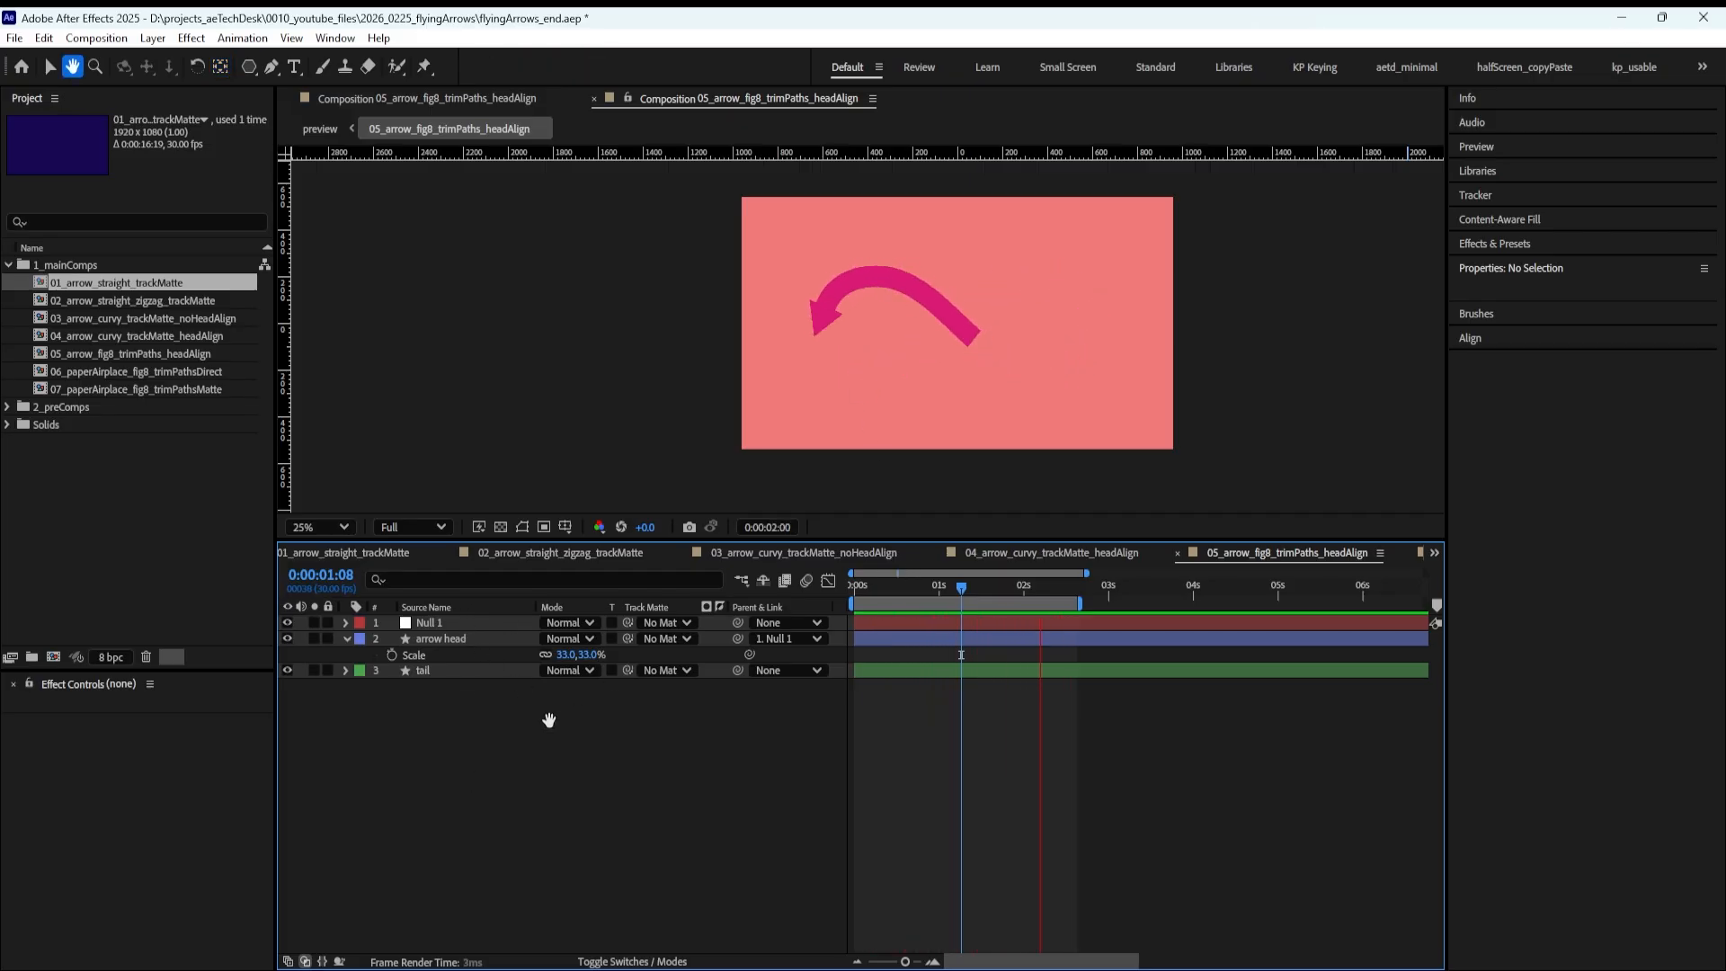
Reveal the tail layer's modified properties, including its path, stroke and Trim Paths Start and End keyframes
click(422, 671)
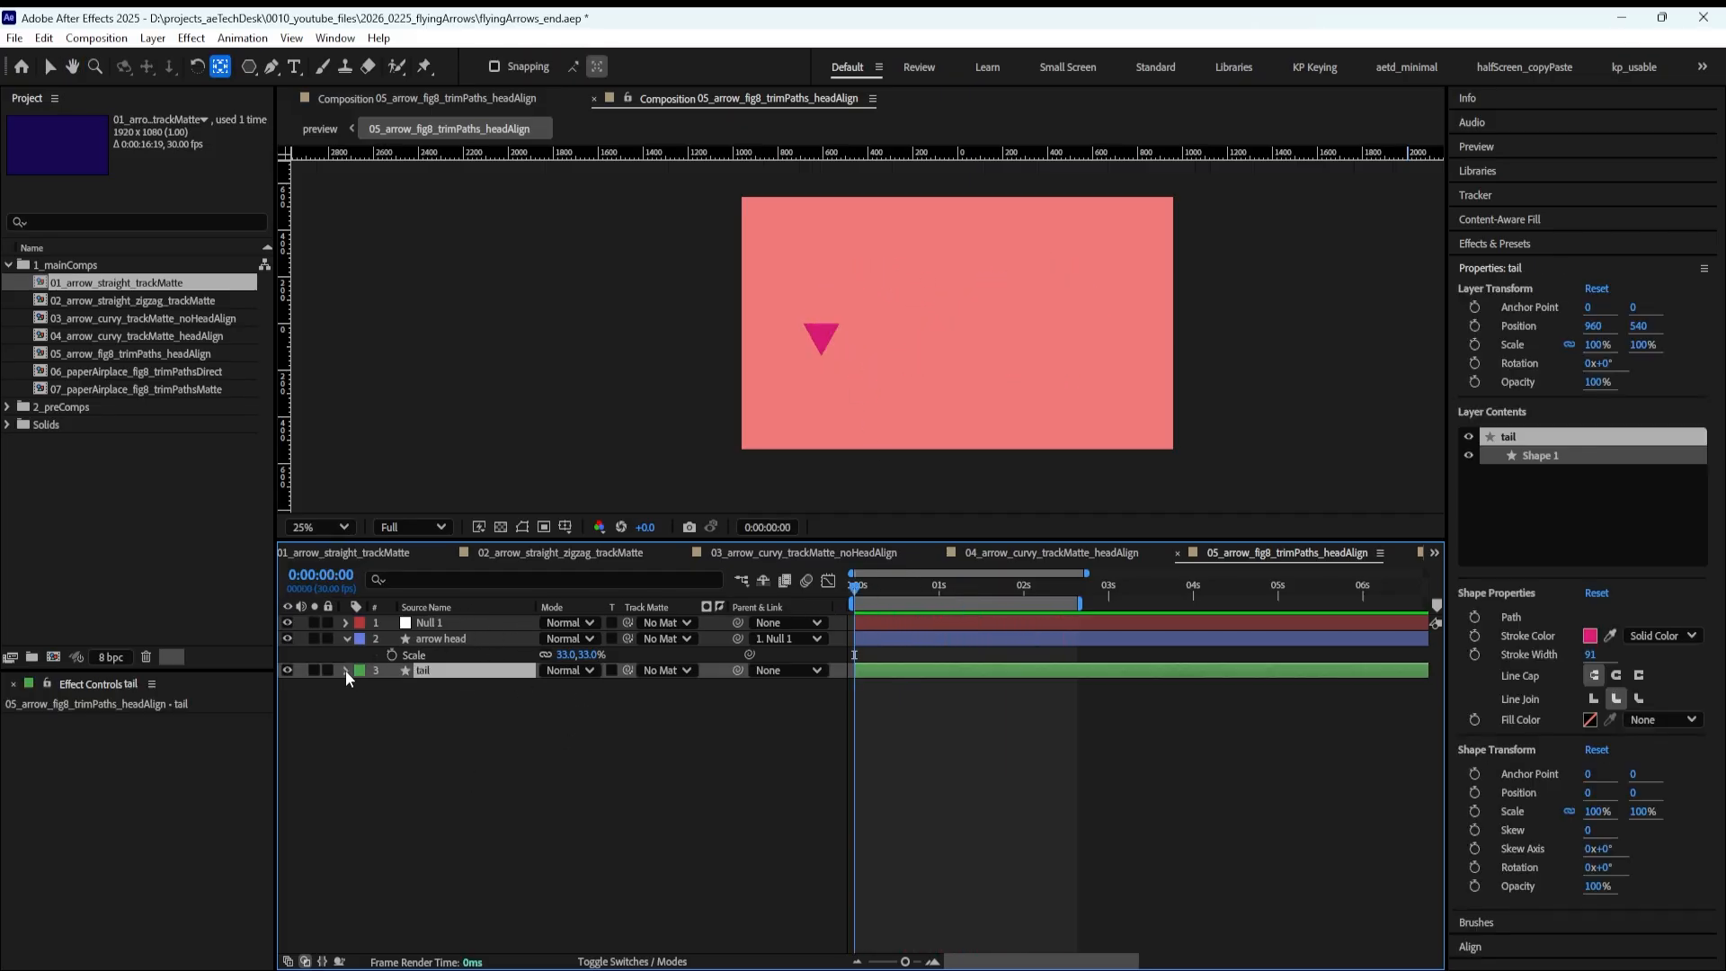
click(345, 670)
click(387, 735)
click(441, 672)
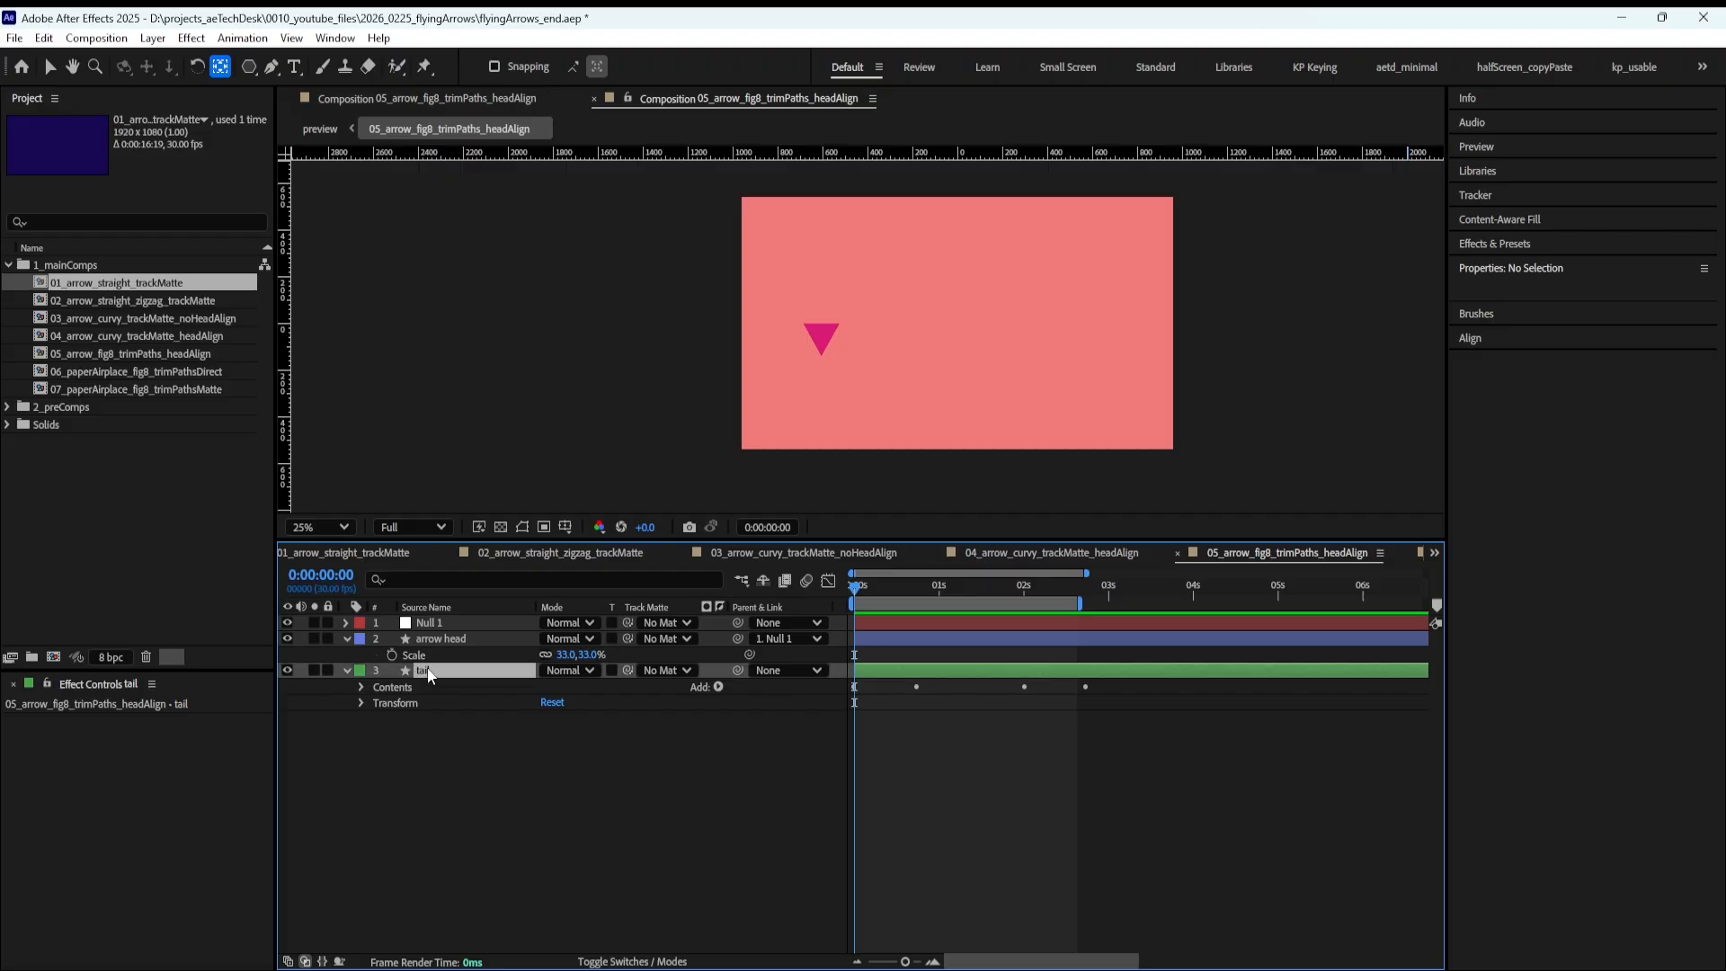
click(718, 686)
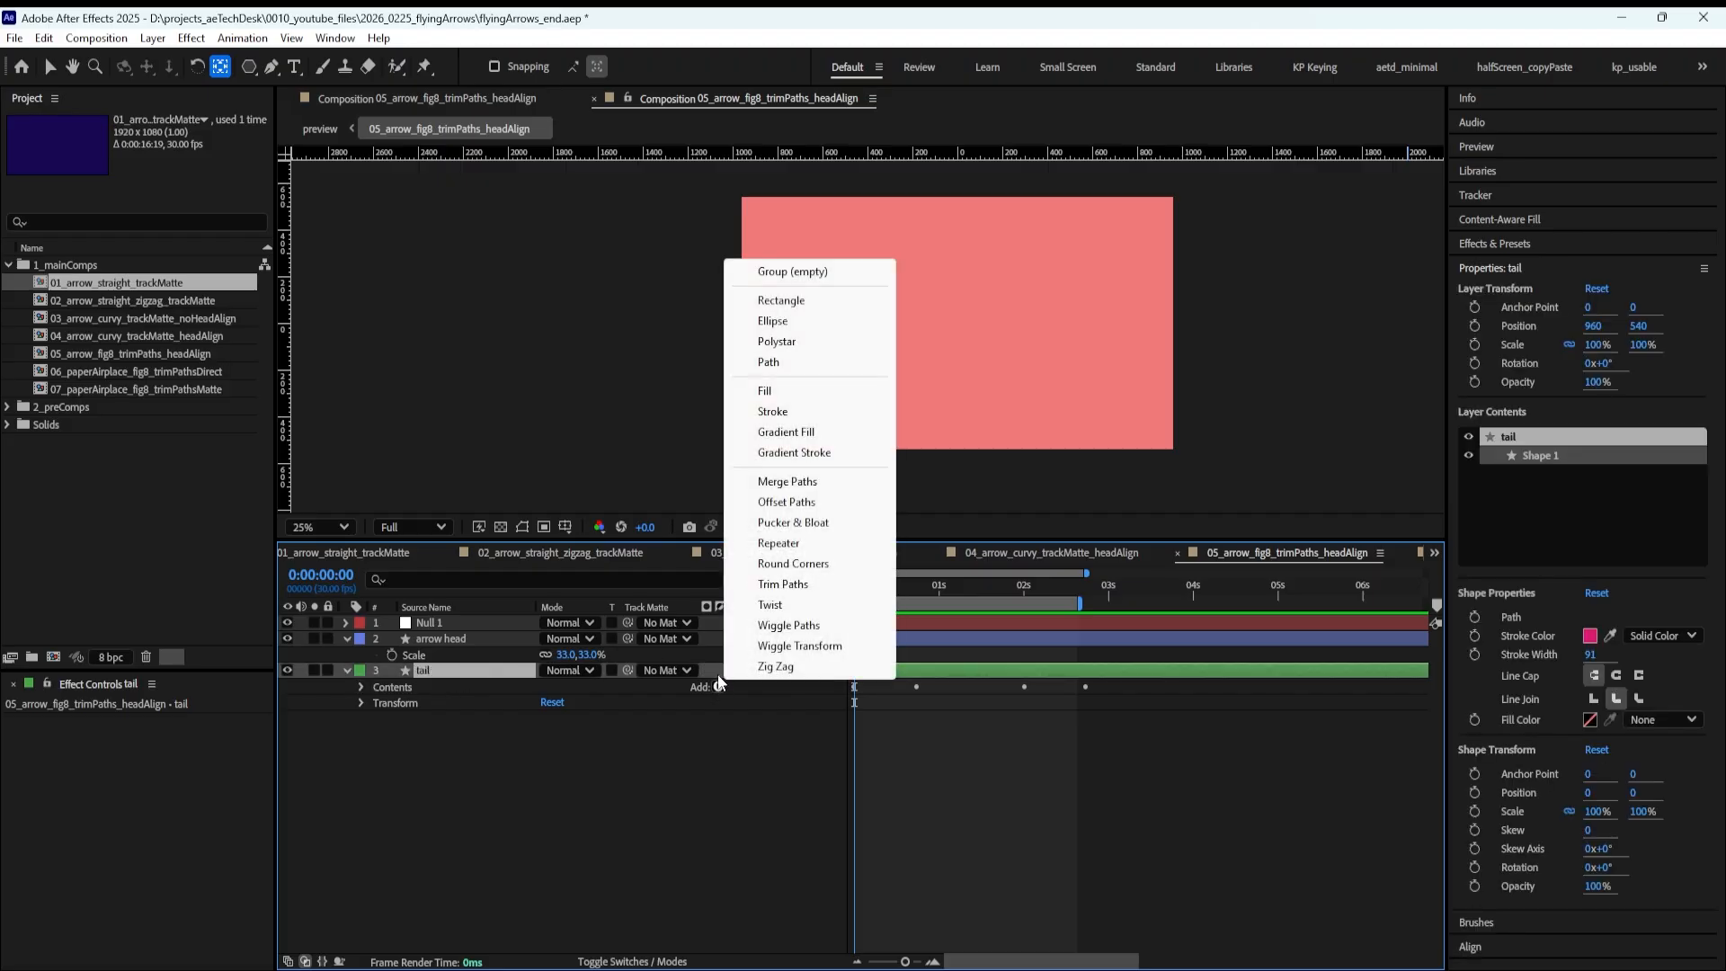
click(803, 586)
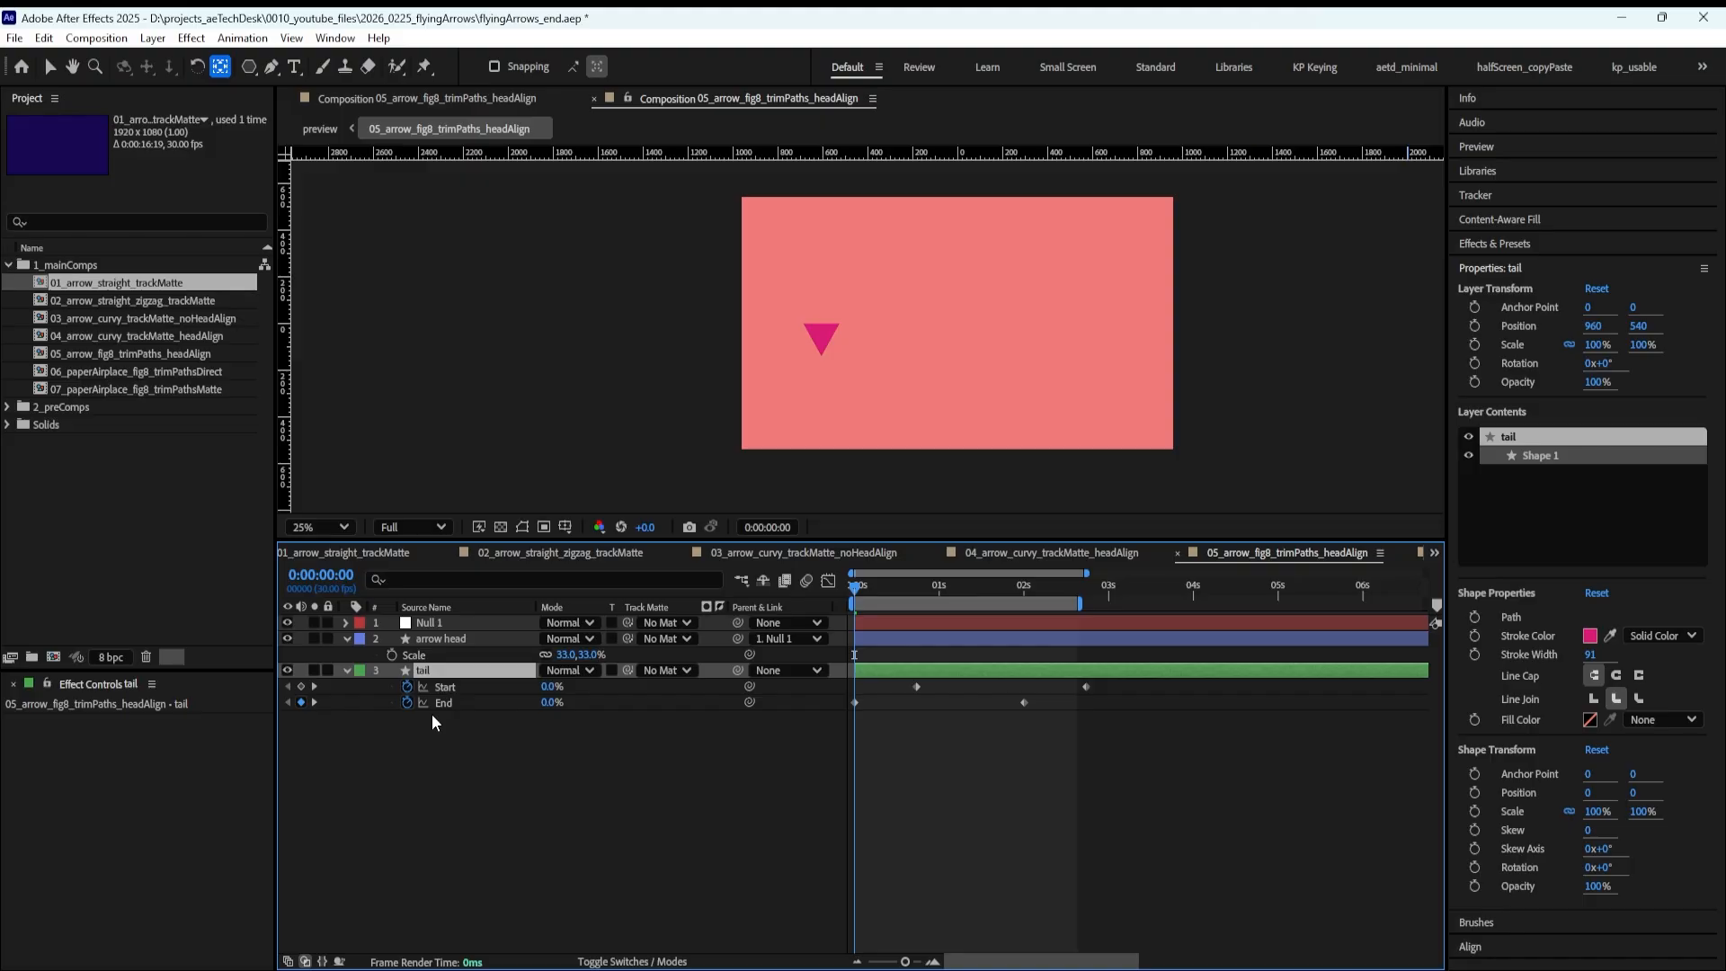
key(u)
key(u)
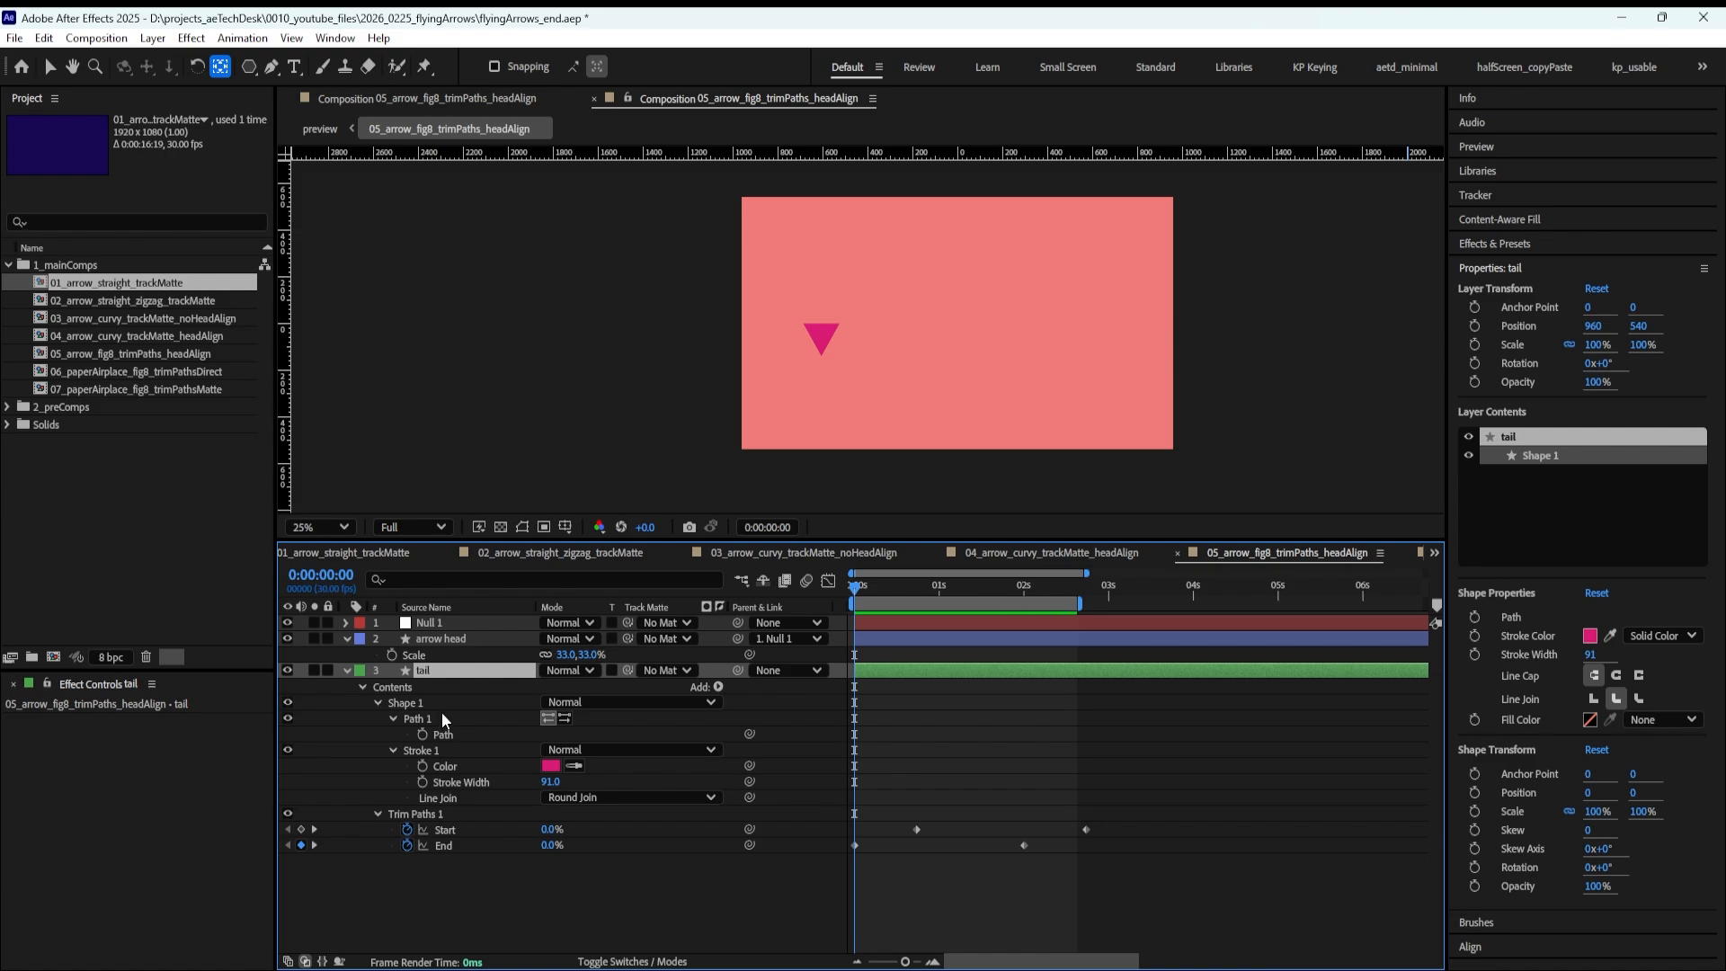
Turn off Trim Paths 1 on the tail and show shape path outlines in the viewer with the figure-eight path selected
click(418, 814)
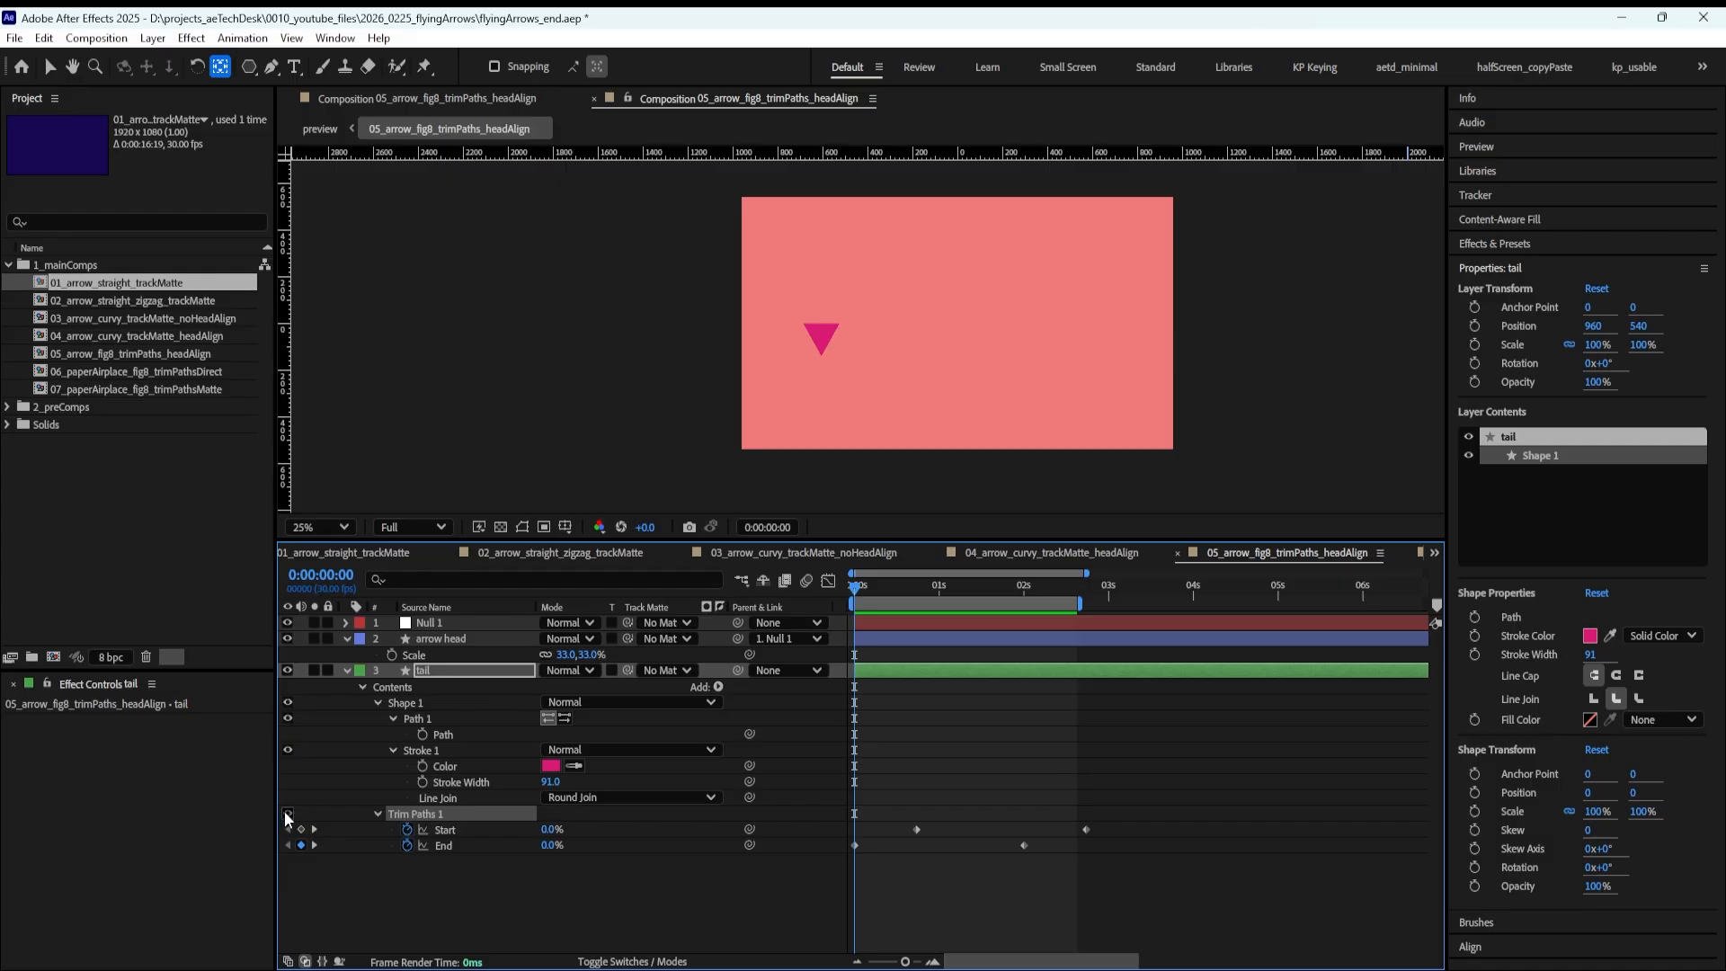
click(288, 814)
click(460, 730)
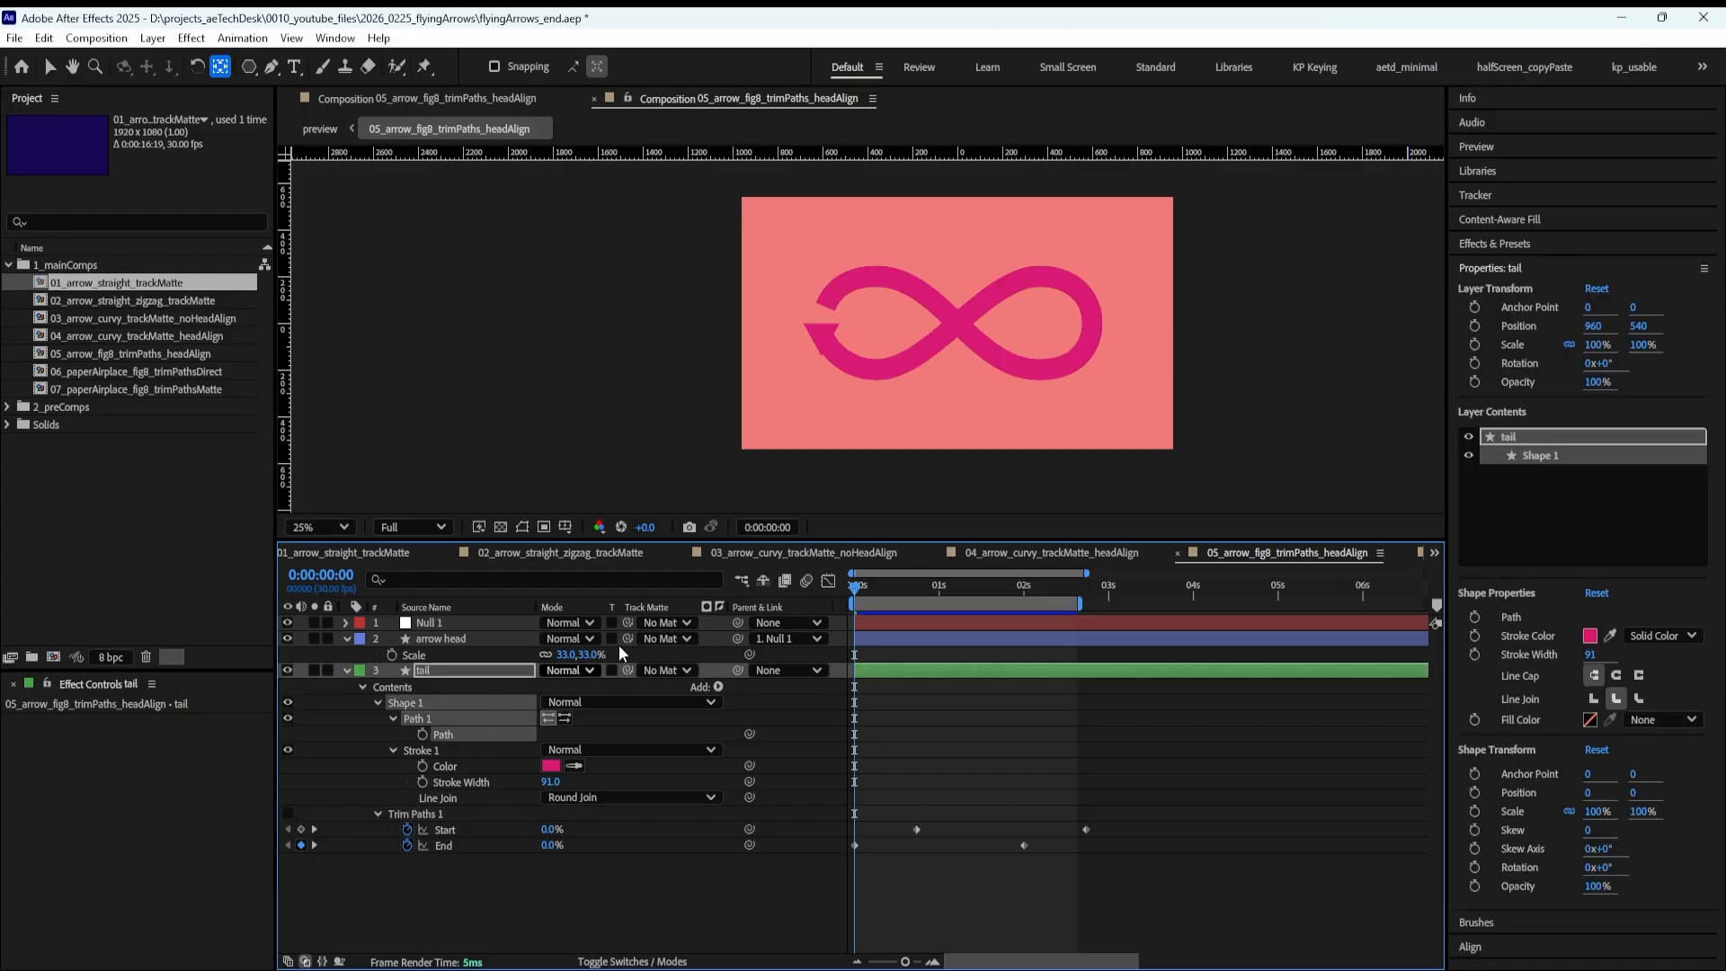
click(522, 526)
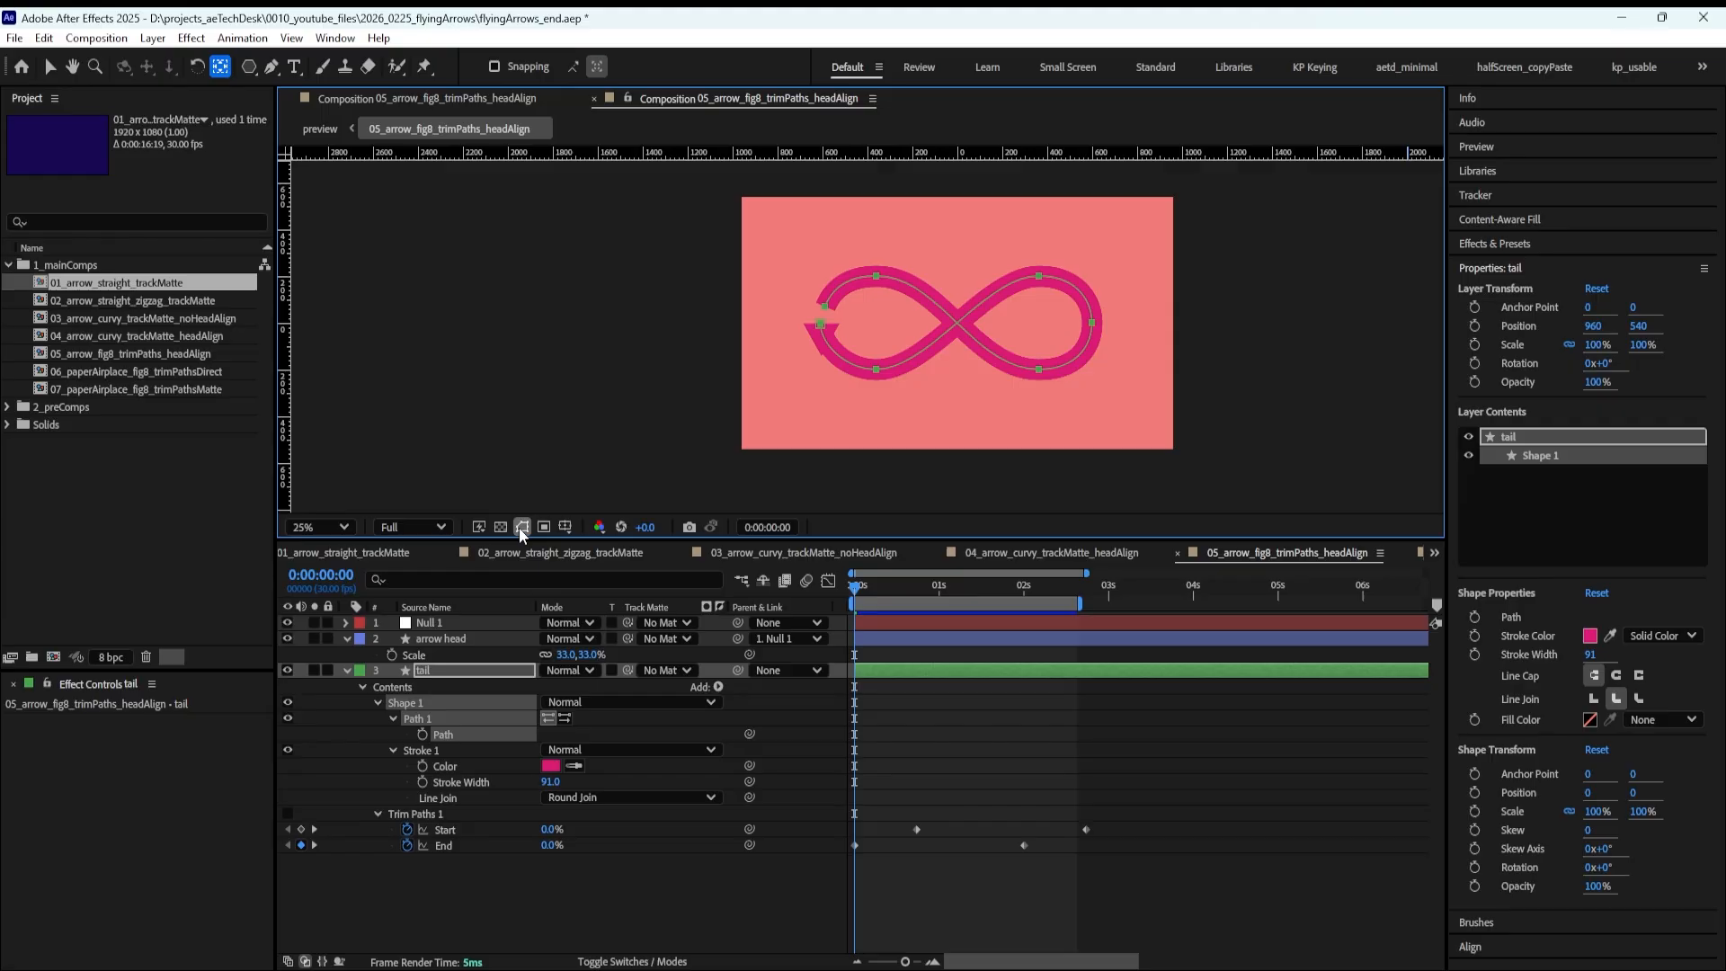
click(990, 707)
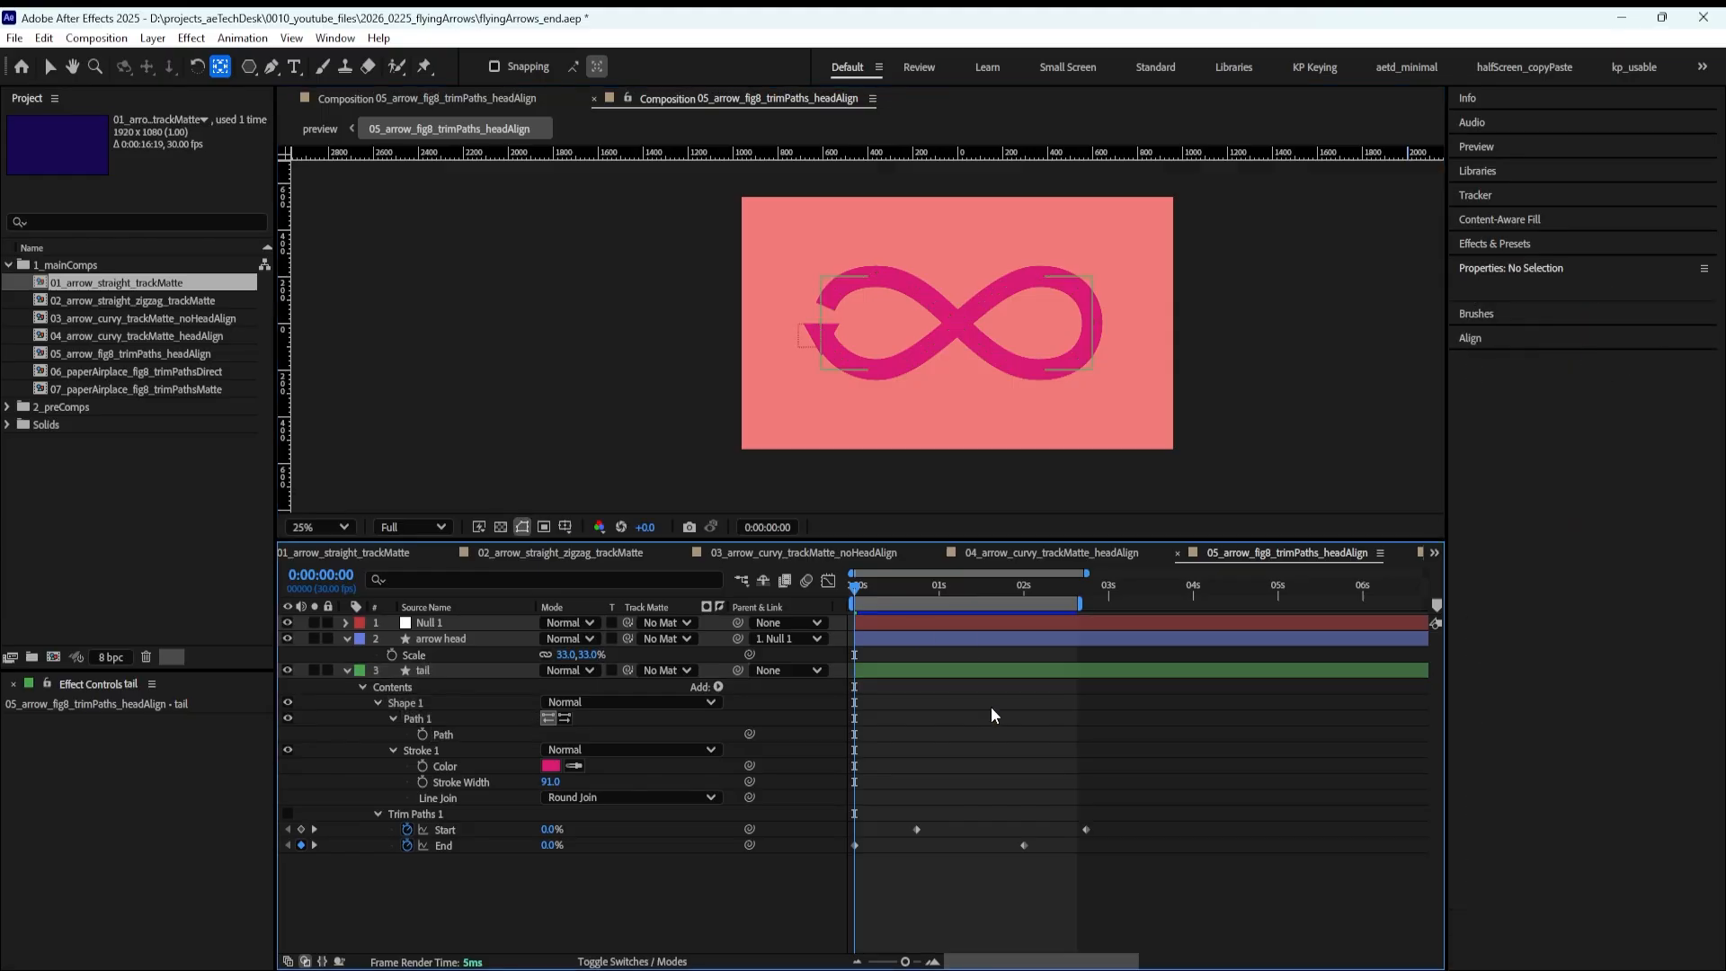
click(458, 733)
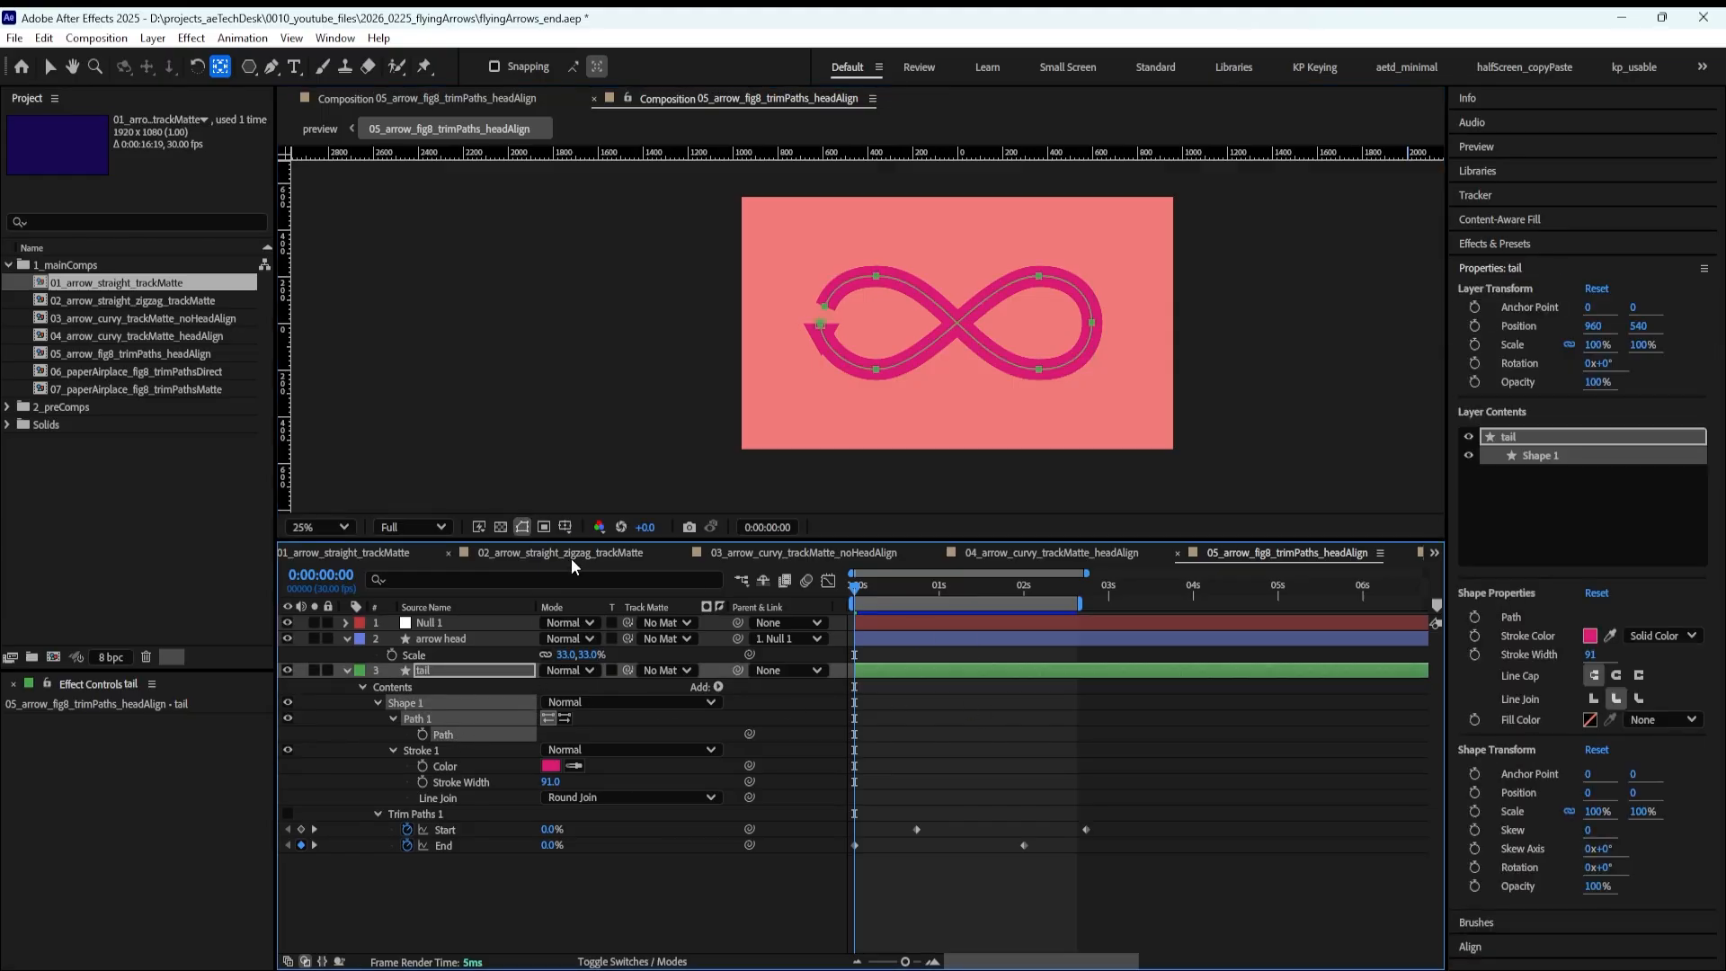
Reveal and select Null 1's Position keyframes to examine its motion path against the tail's figure-eight path
click(456, 623)
key(p)
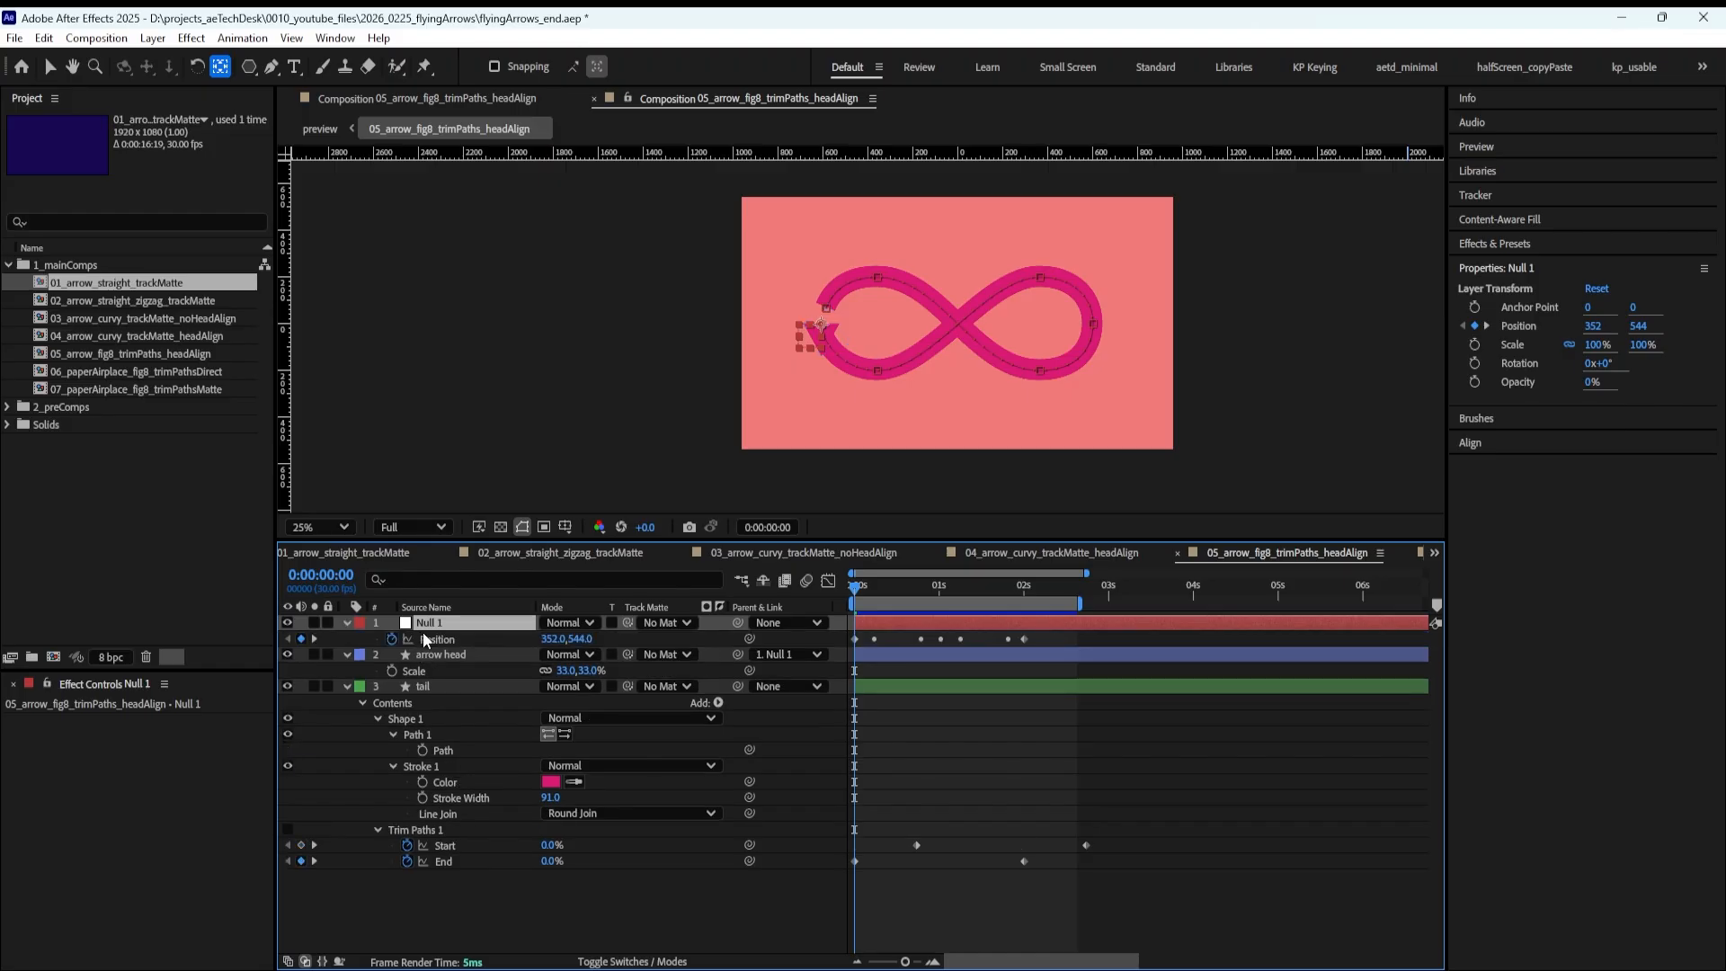
click(446, 639)
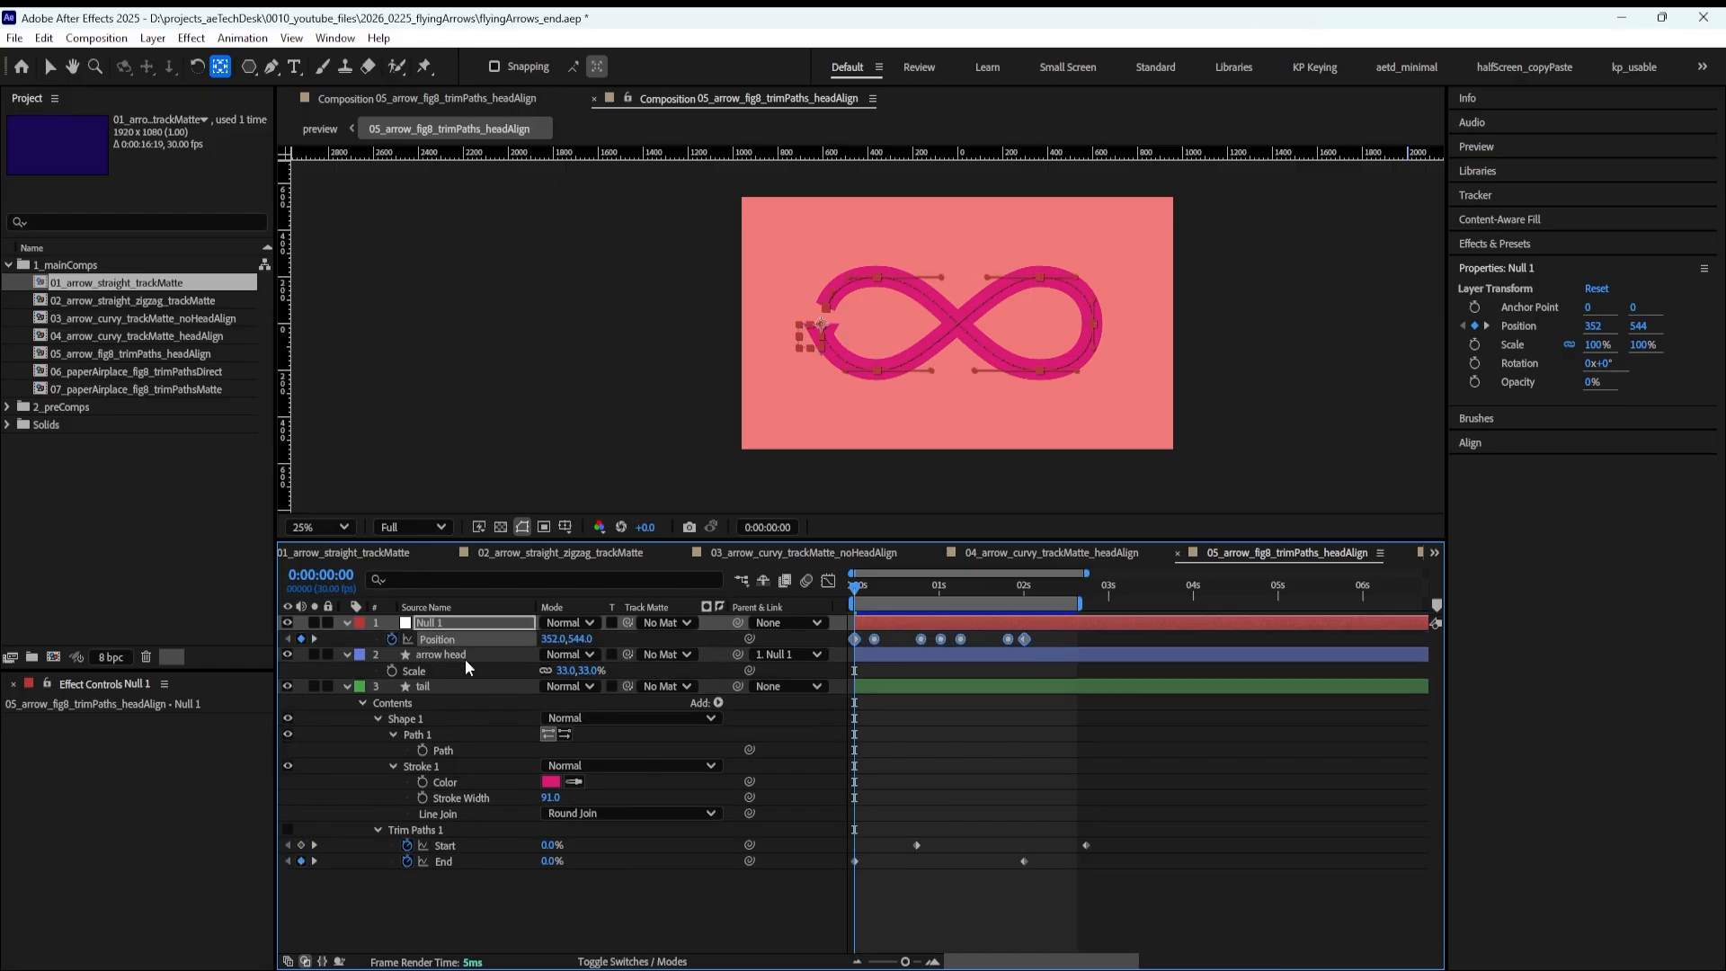
click(1147, 796)
click(1027, 828)
drag(877, 583, 808, 620)
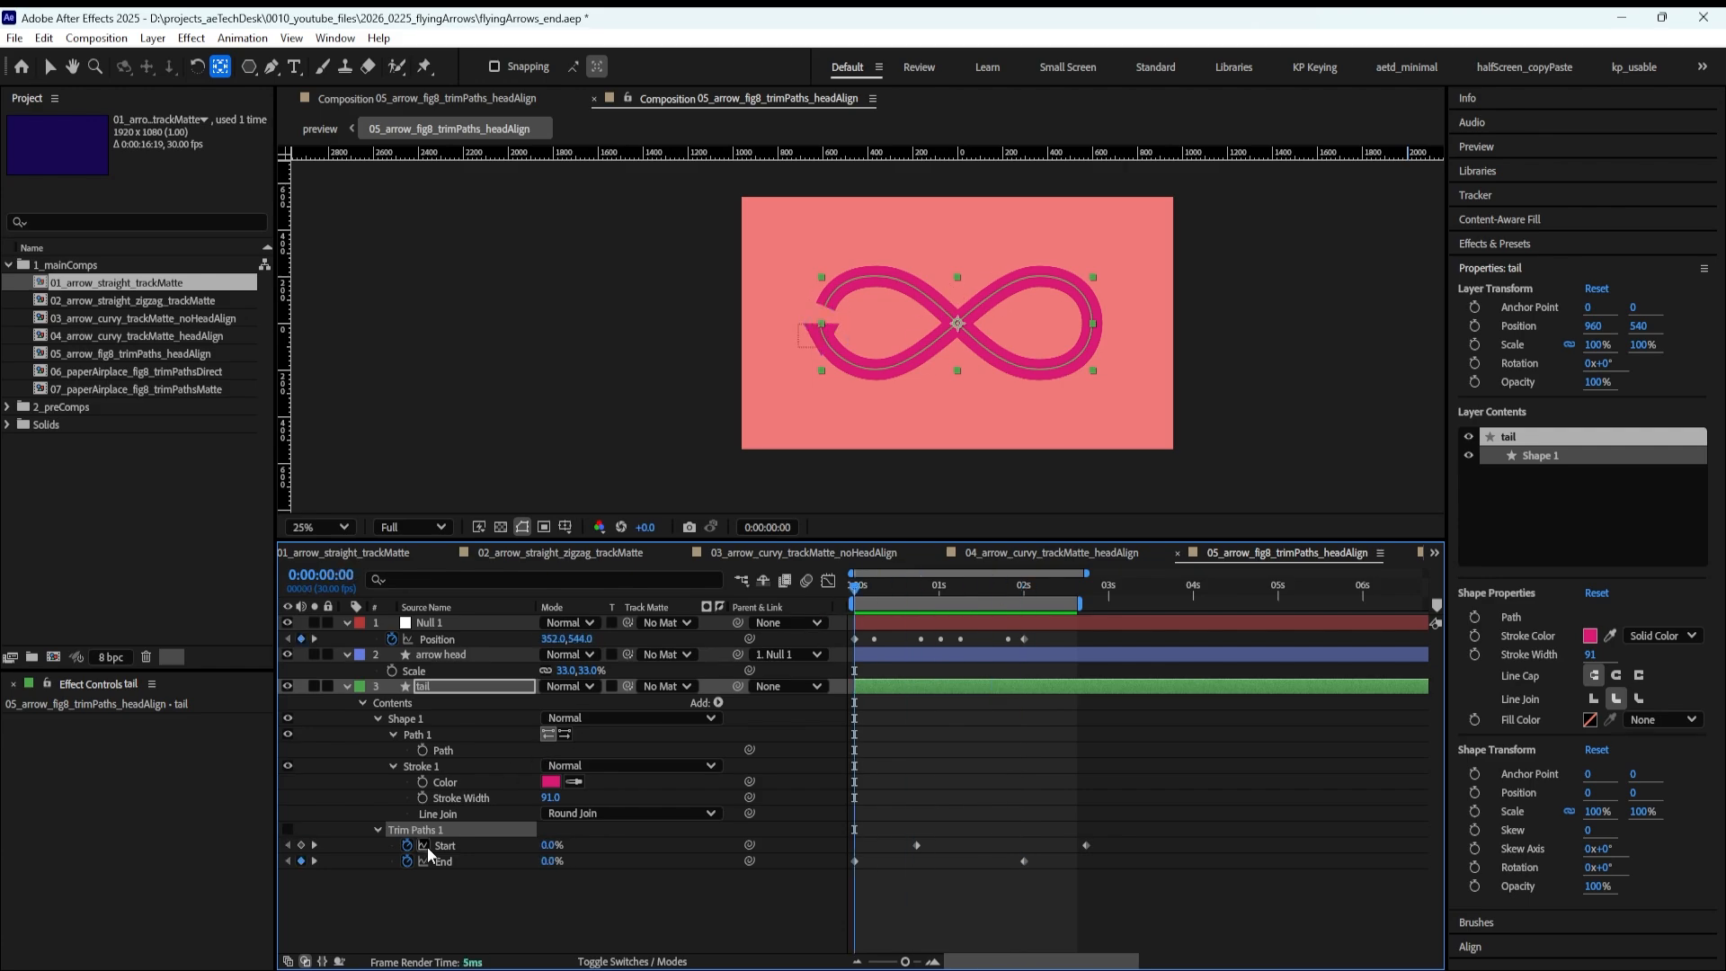
Turn Trim Paths 1 back on and scrub to 0:00:01:05 to examine how the tail follows the arrow head
click(428, 902)
click(403, 825)
click(288, 829)
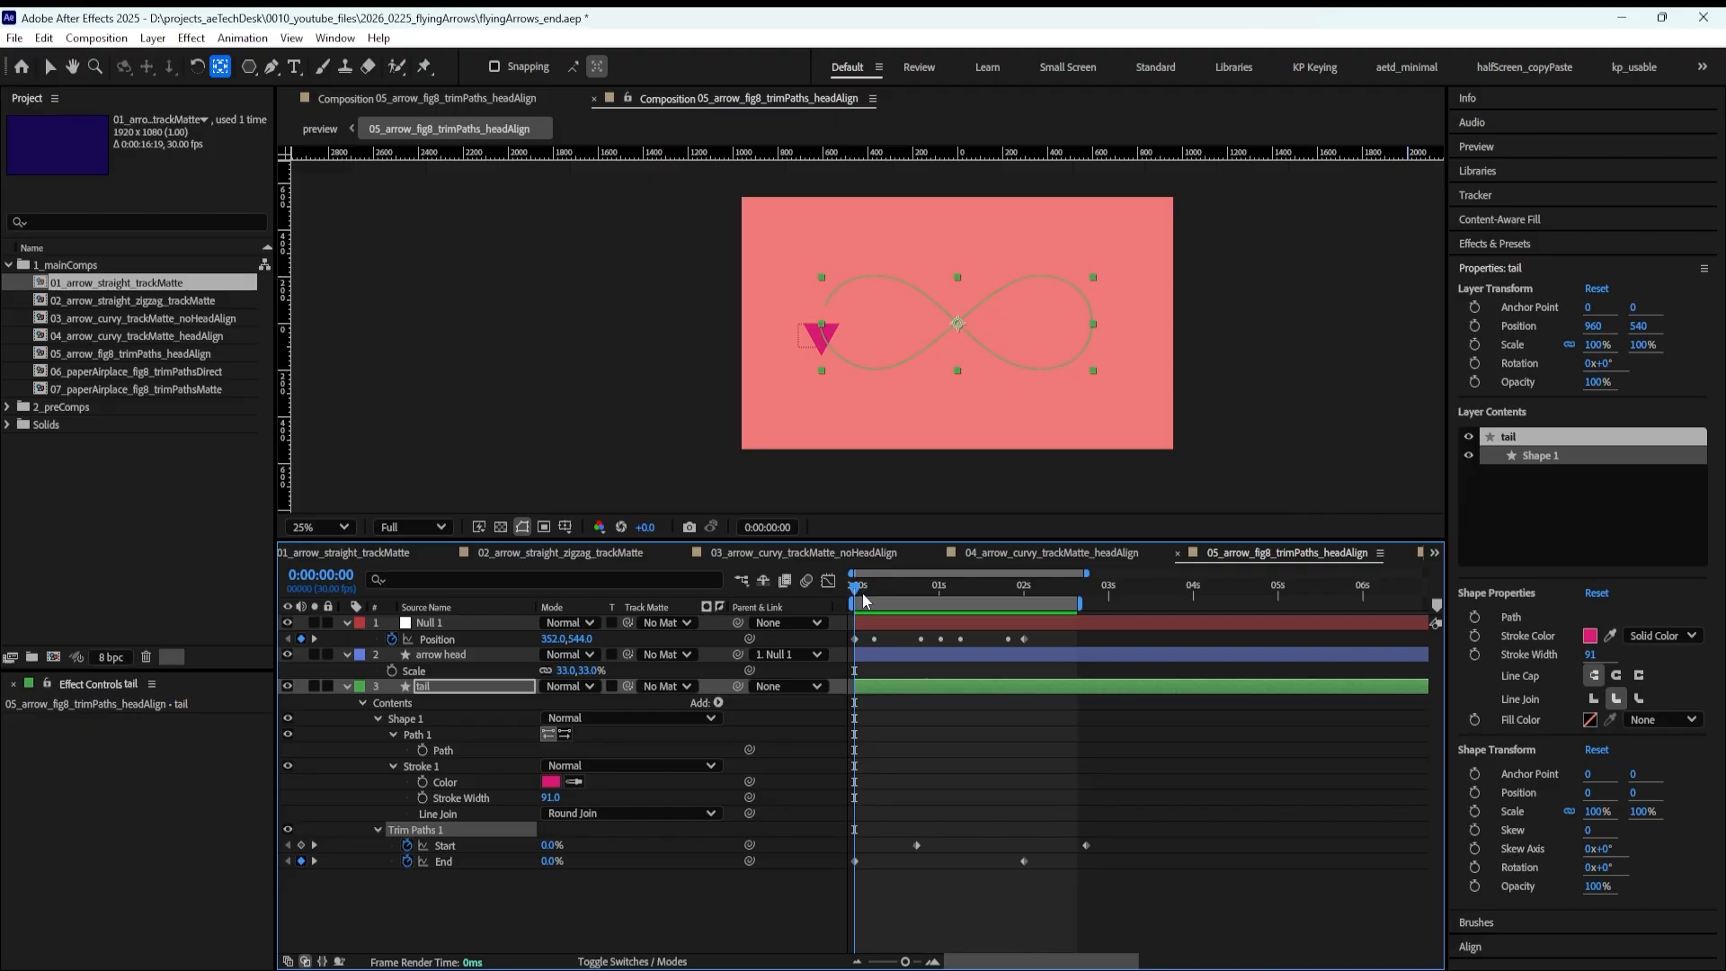
drag(865, 600, 958, 582)
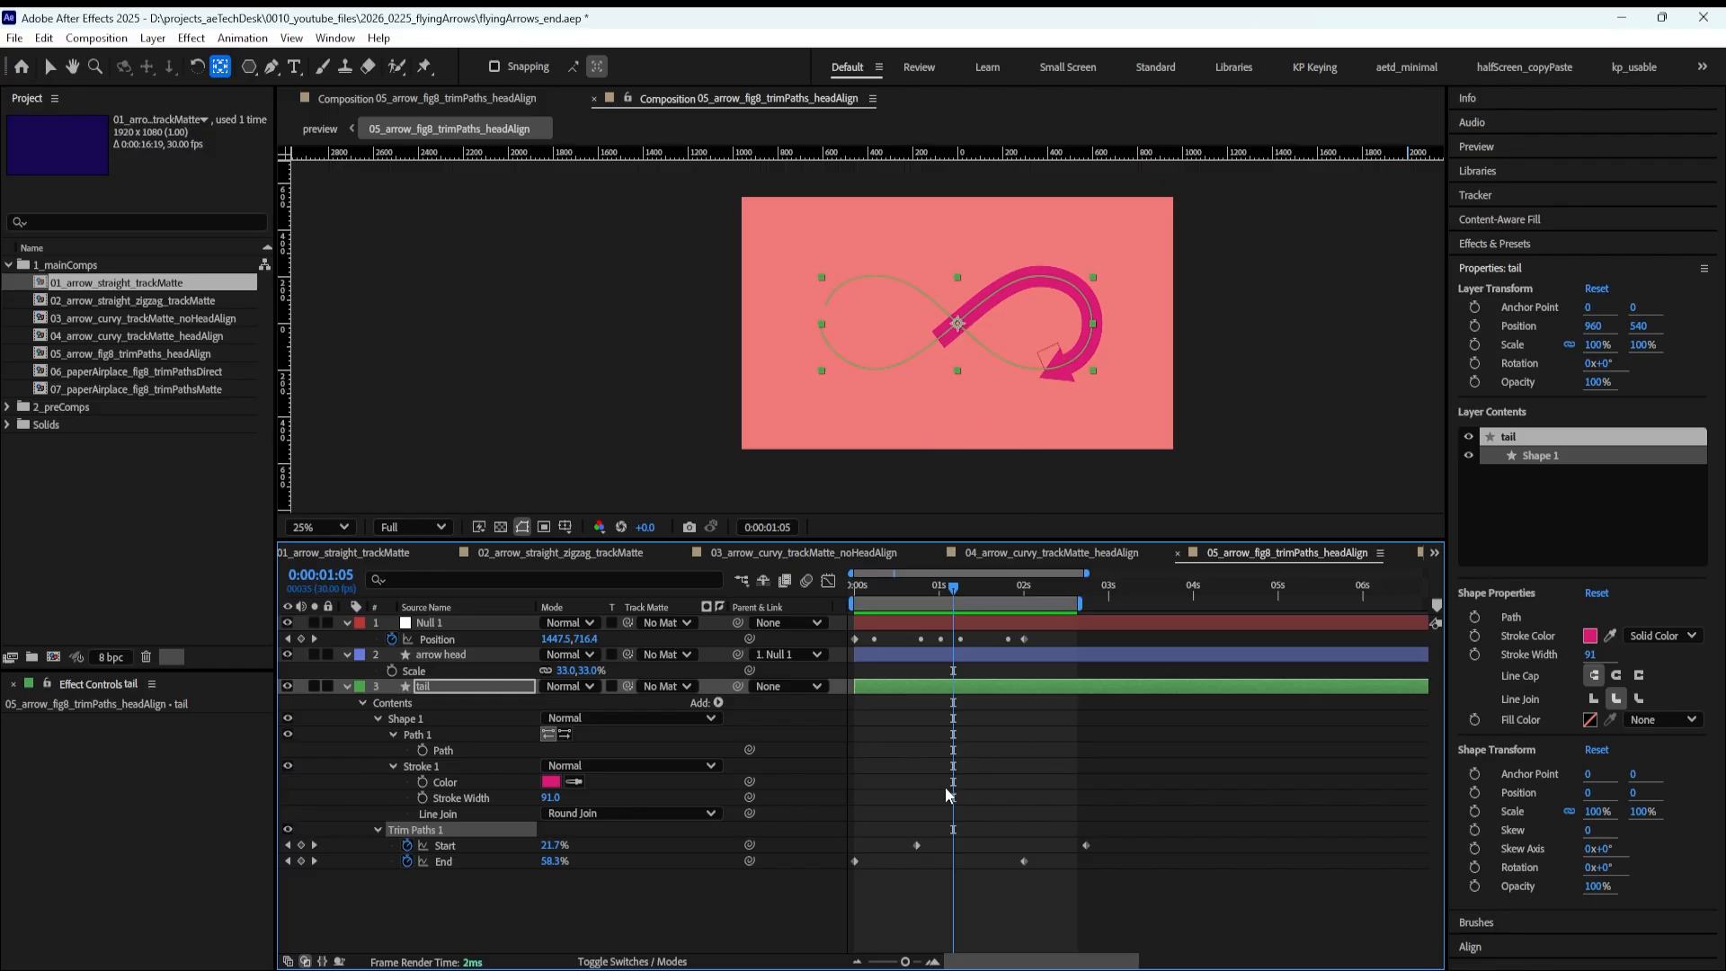
click(630, 901)
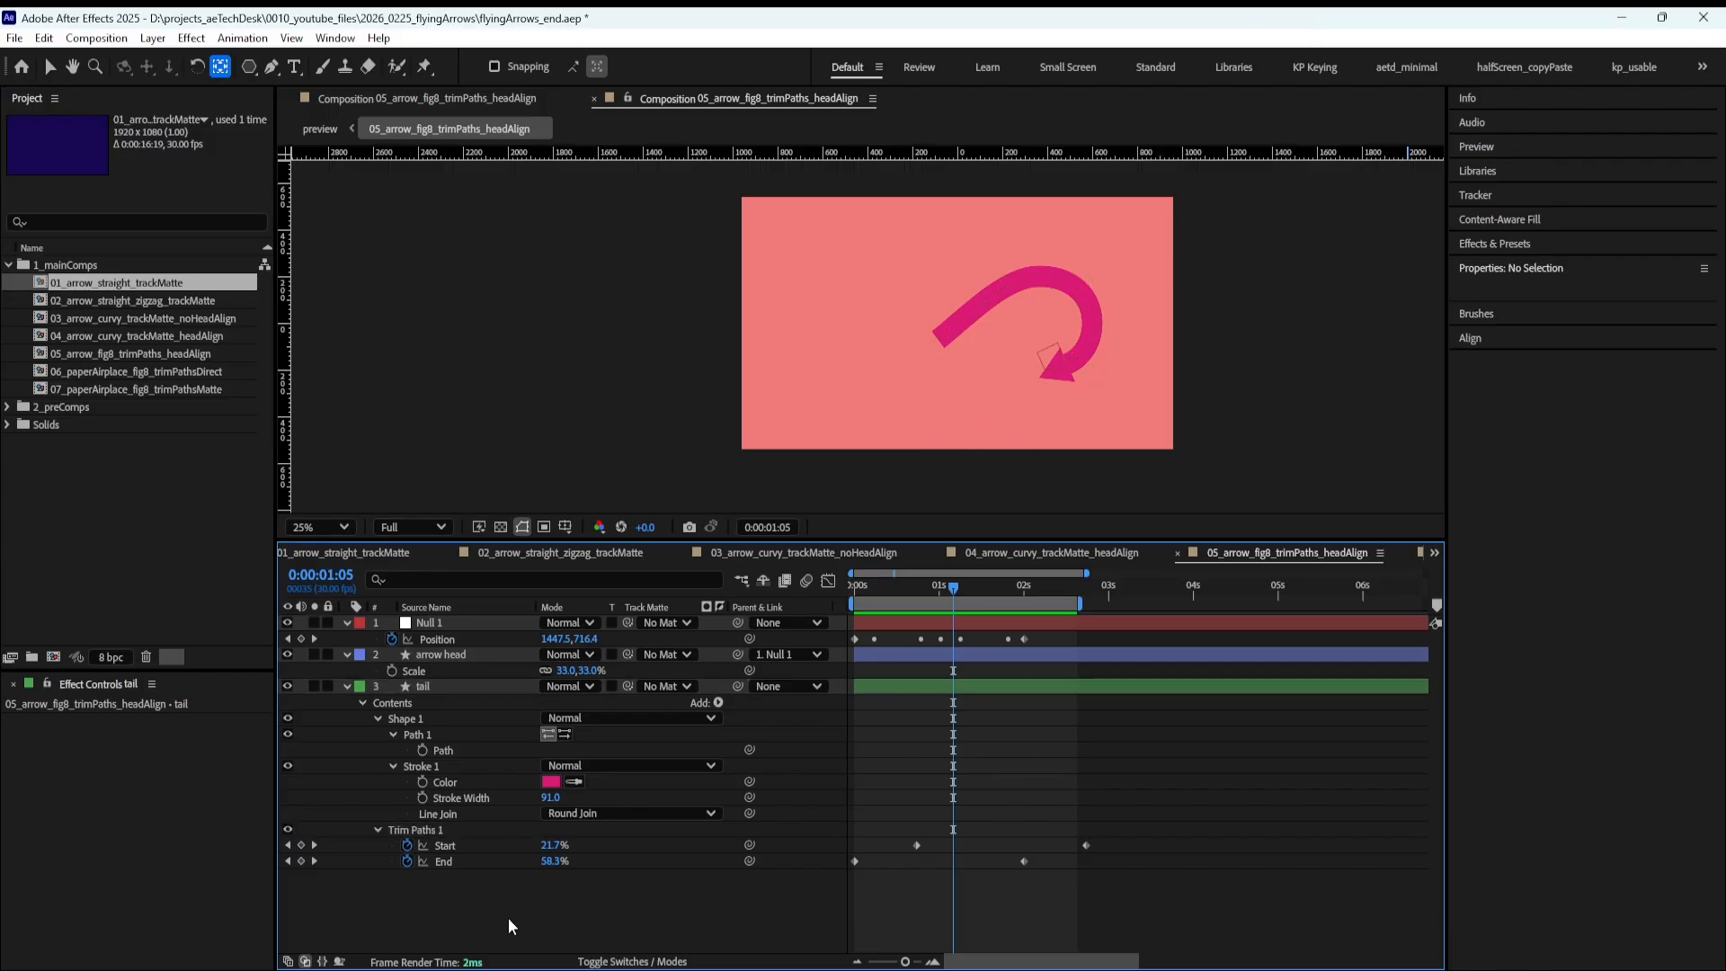
Disable Trim Paths 1 on the tail, add a second Trim Paths to its contents, and expand the new one's properties
click(378, 829)
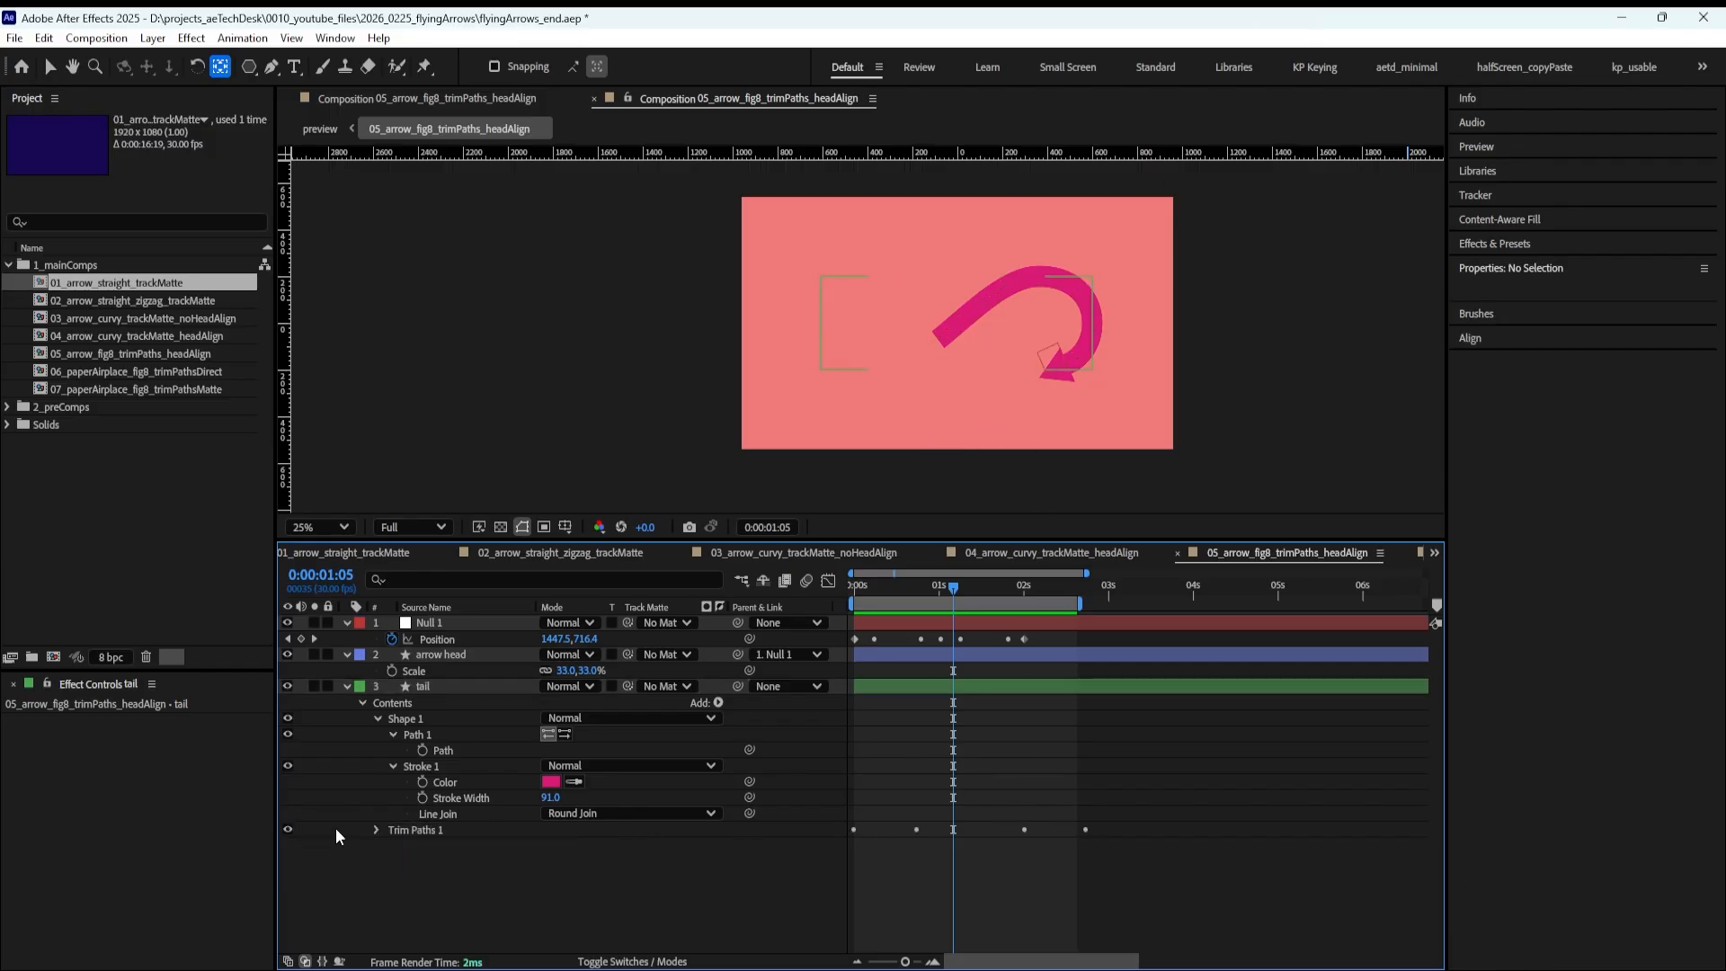
click(287, 828)
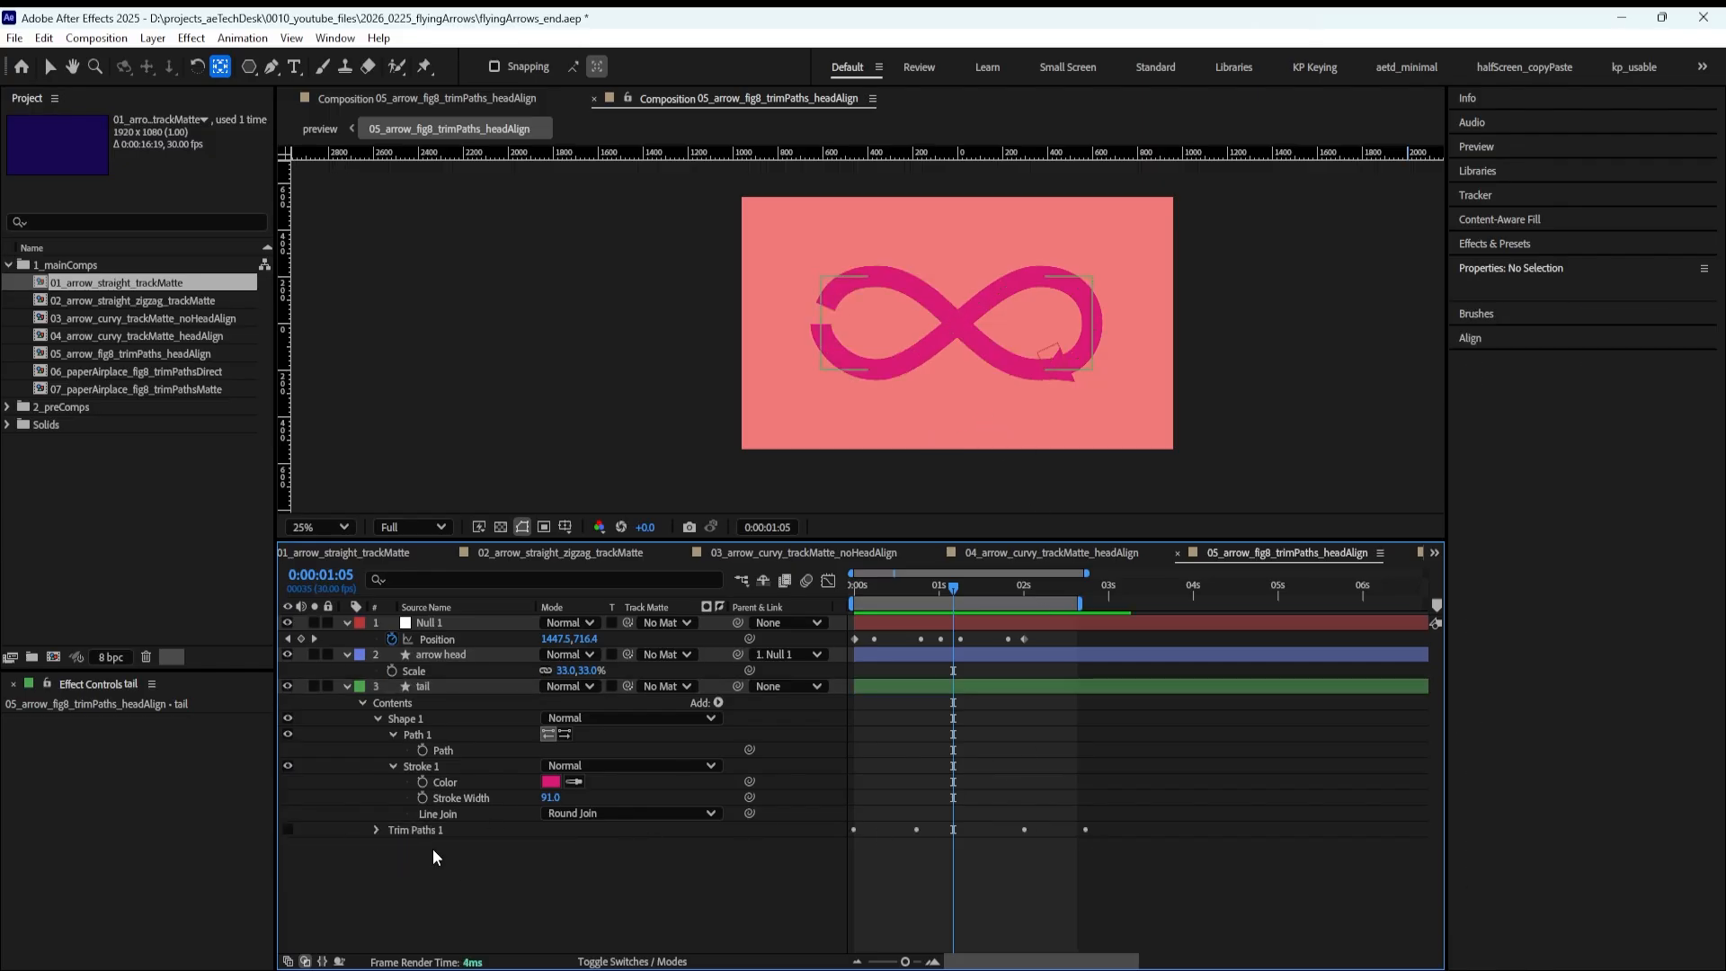
click(718, 702)
click(793, 599)
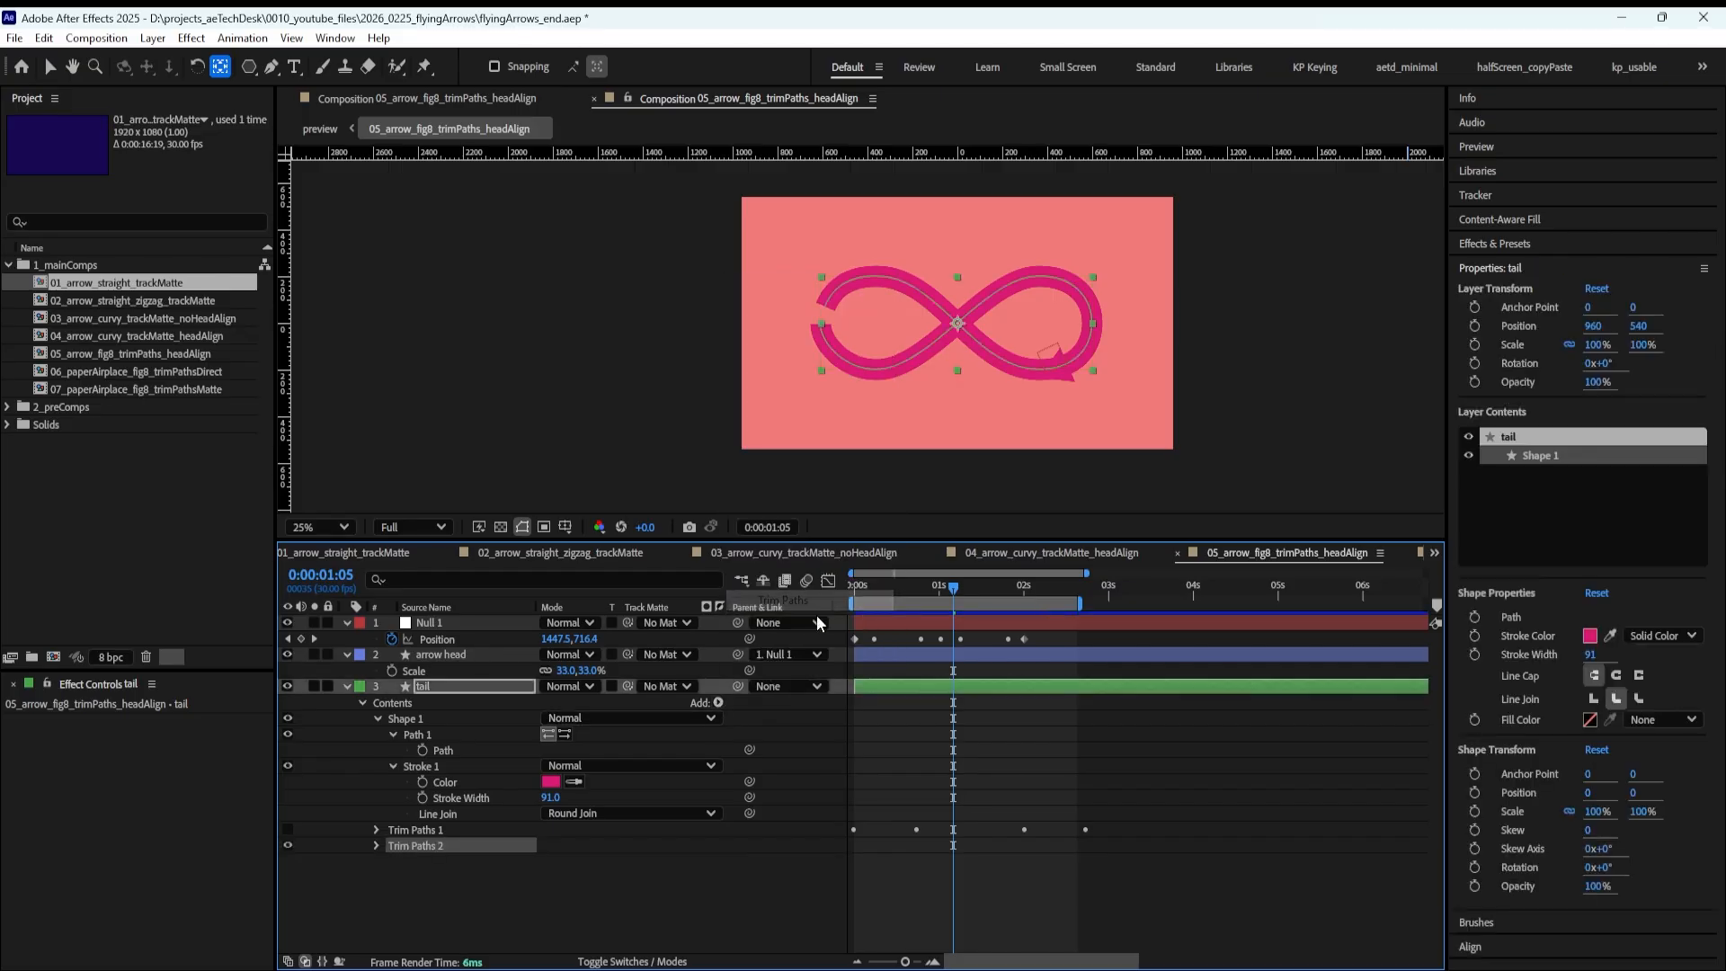
click(376, 846)
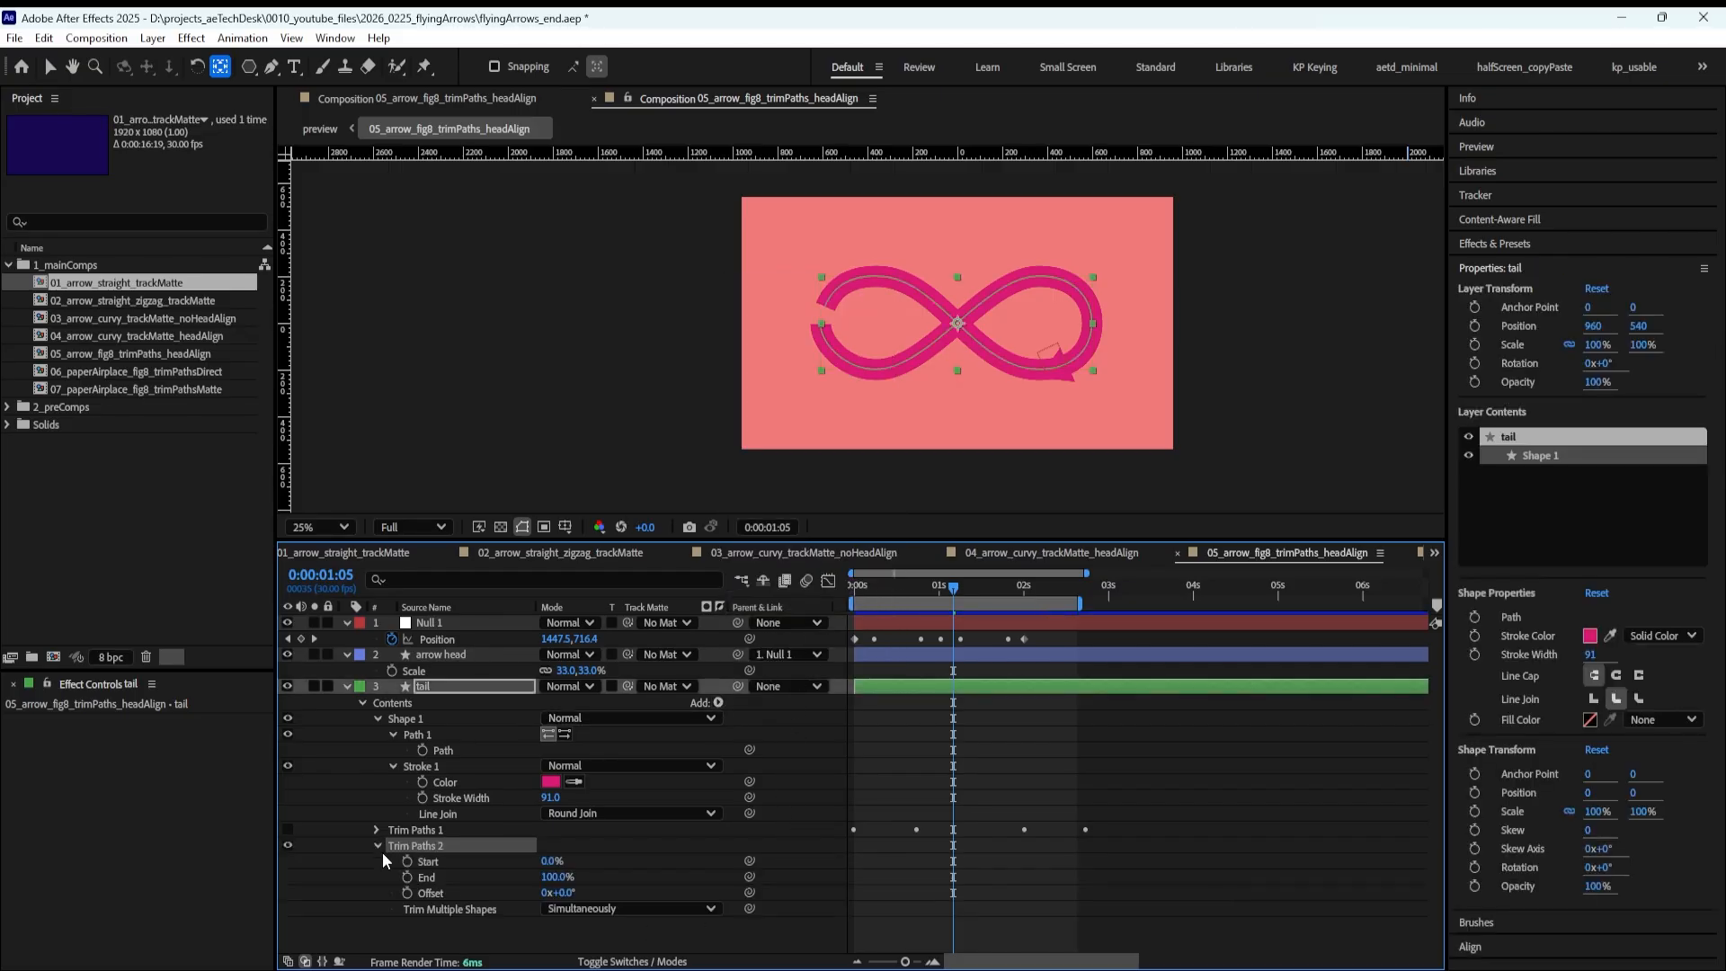
click(908, 883)
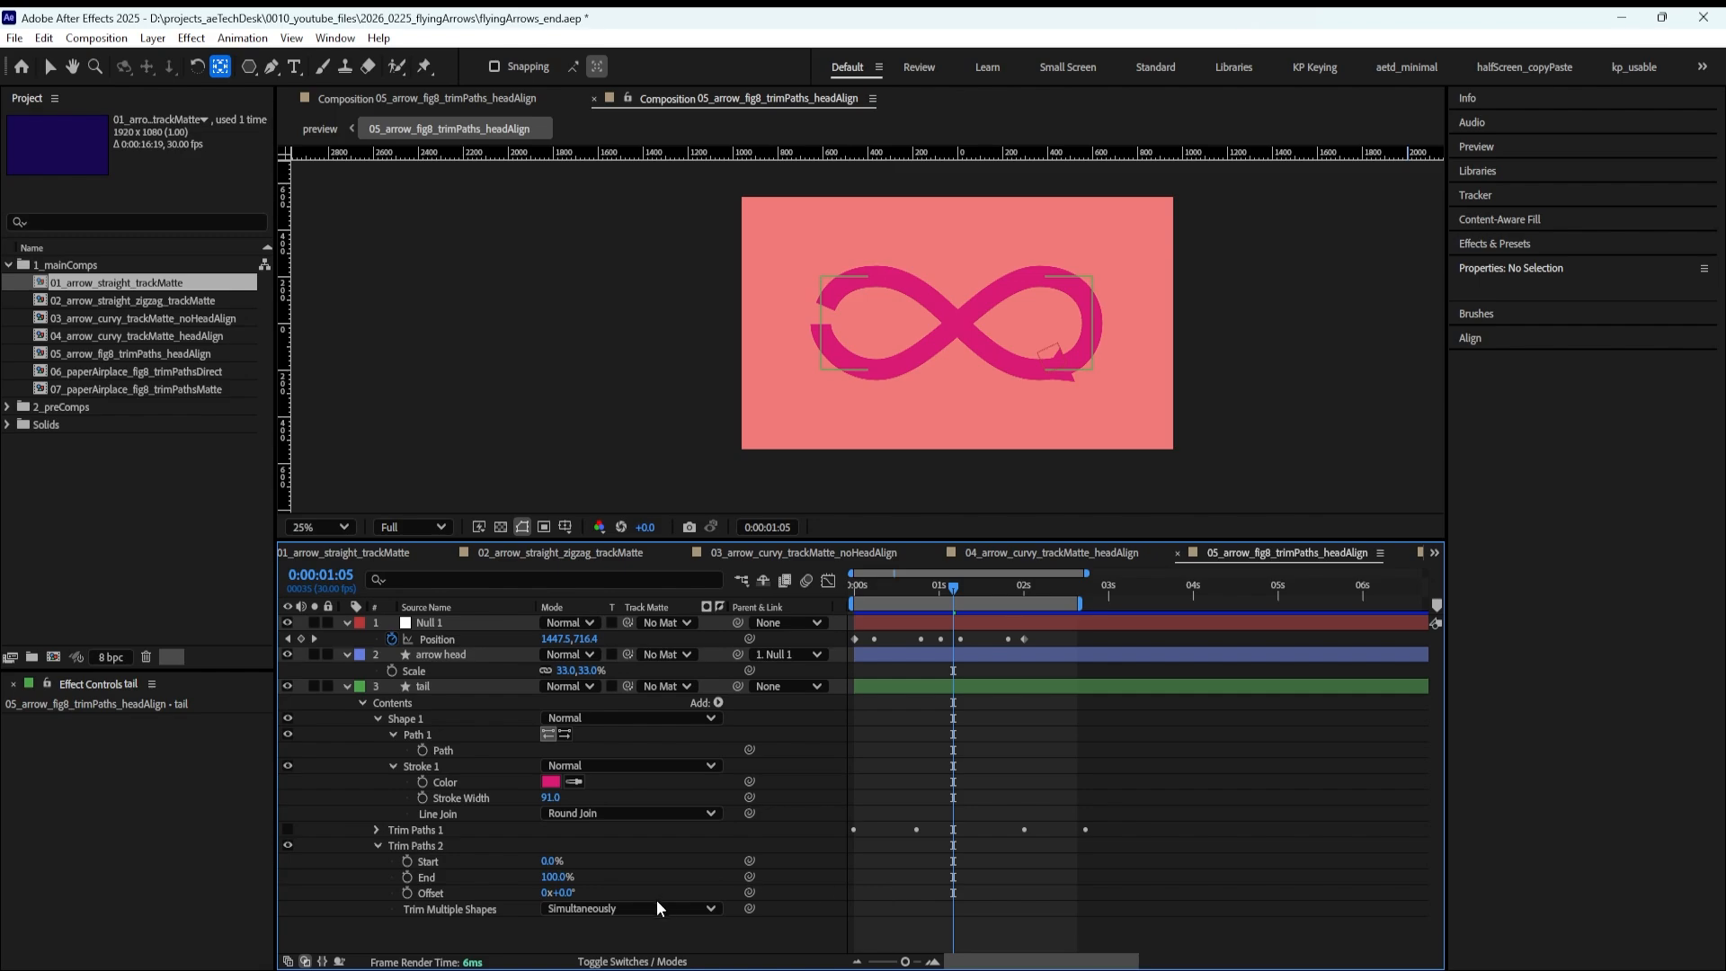
Try reducing the second Trim Paths' End value, and keyframe End at 0% on the first frame
mouse_move(550, 879)
mouse_down()
mouse_move(441, 880)
mouse_move(524, 863)
mouse_move(447, 874)
mouse_move(515, 866)
mouse_move(465, 852)
mouse_move(484, 848)
mouse_move(610, 854)
mouse_move(512, 858)
mouse_up()
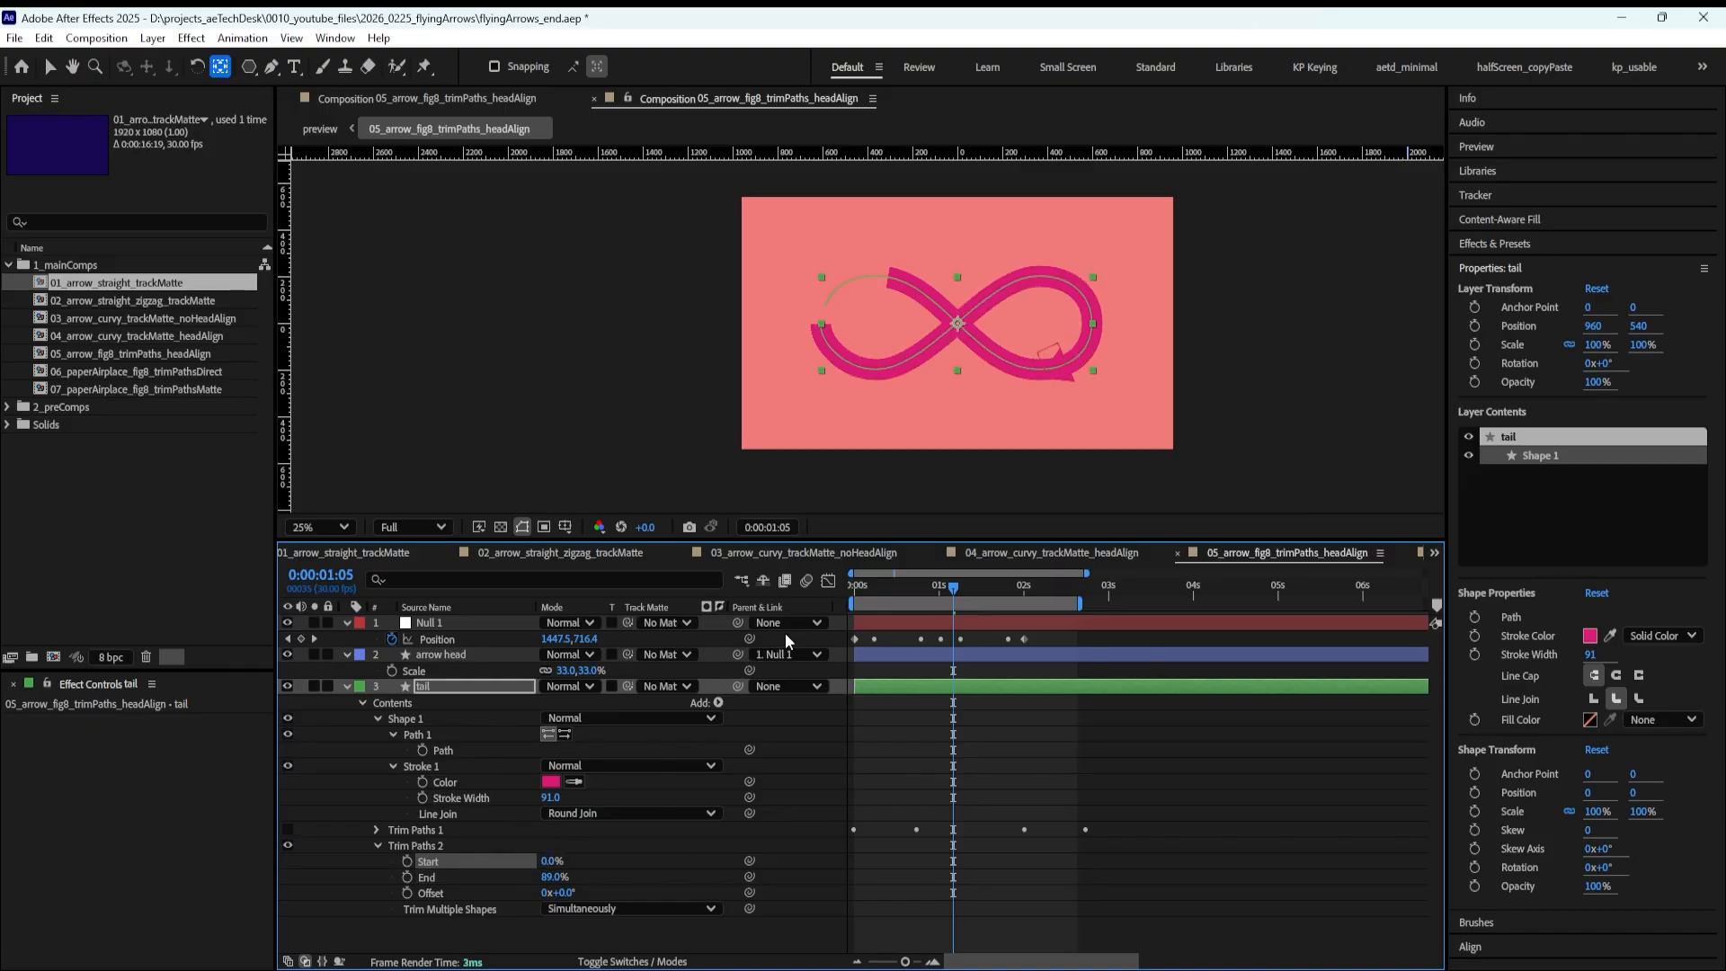
click(870, 586)
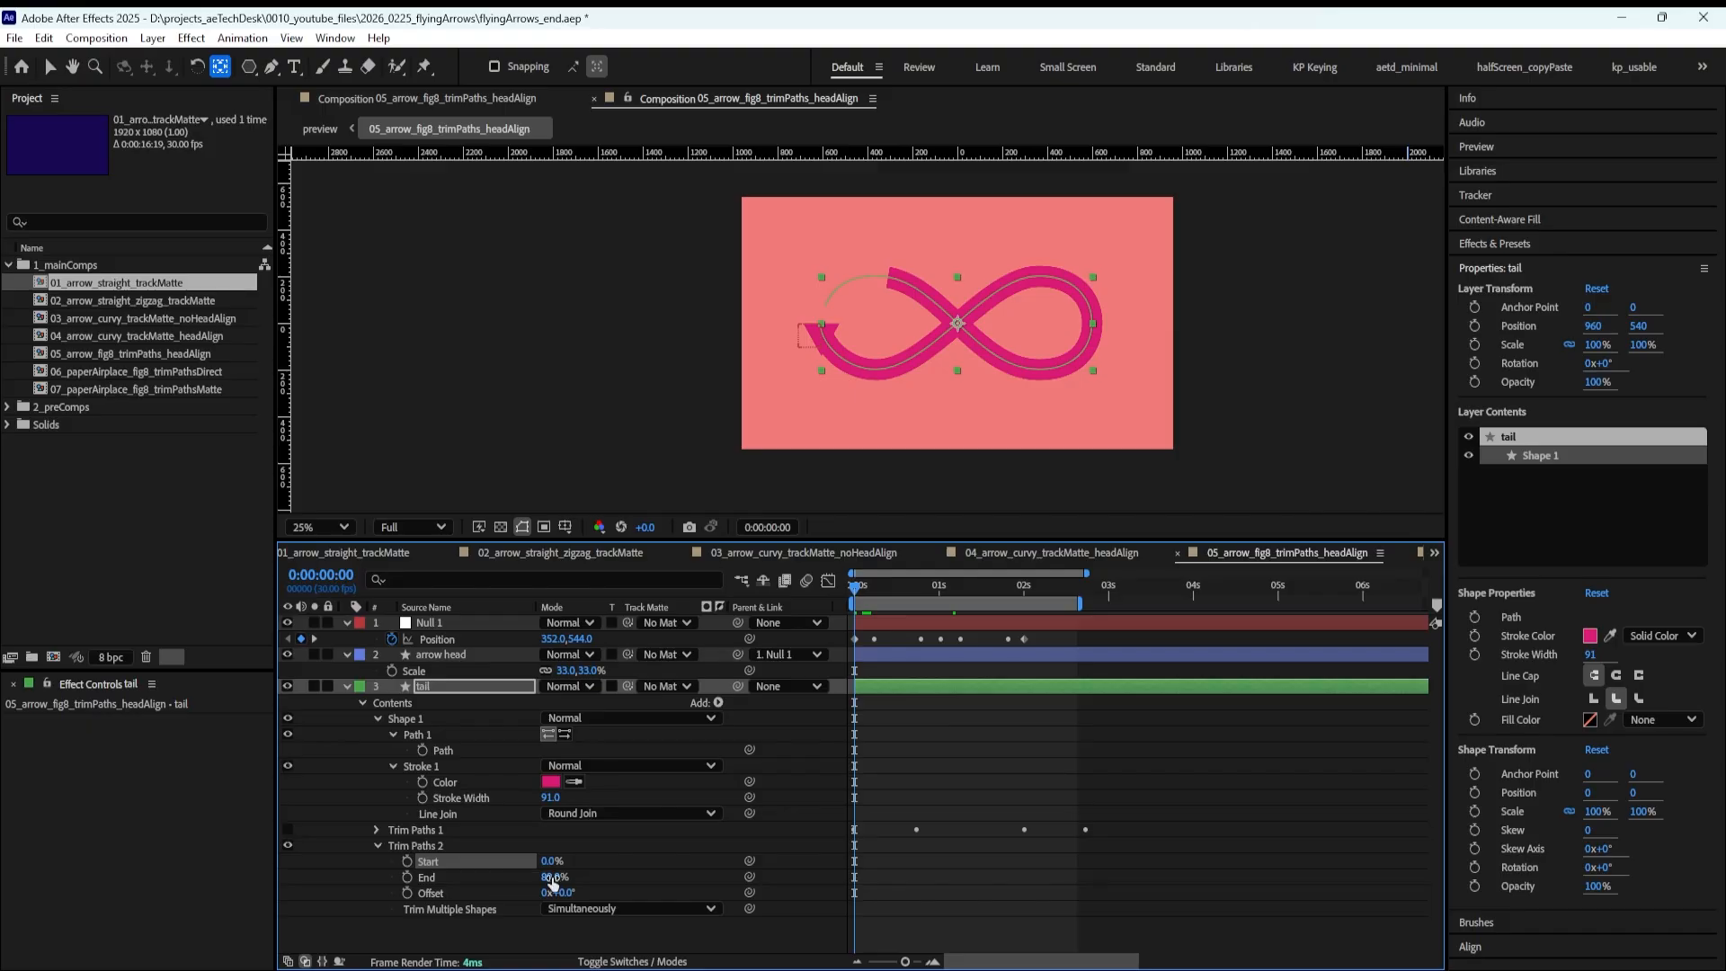
drag(553, 881, 414, 885)
click(407, 878)
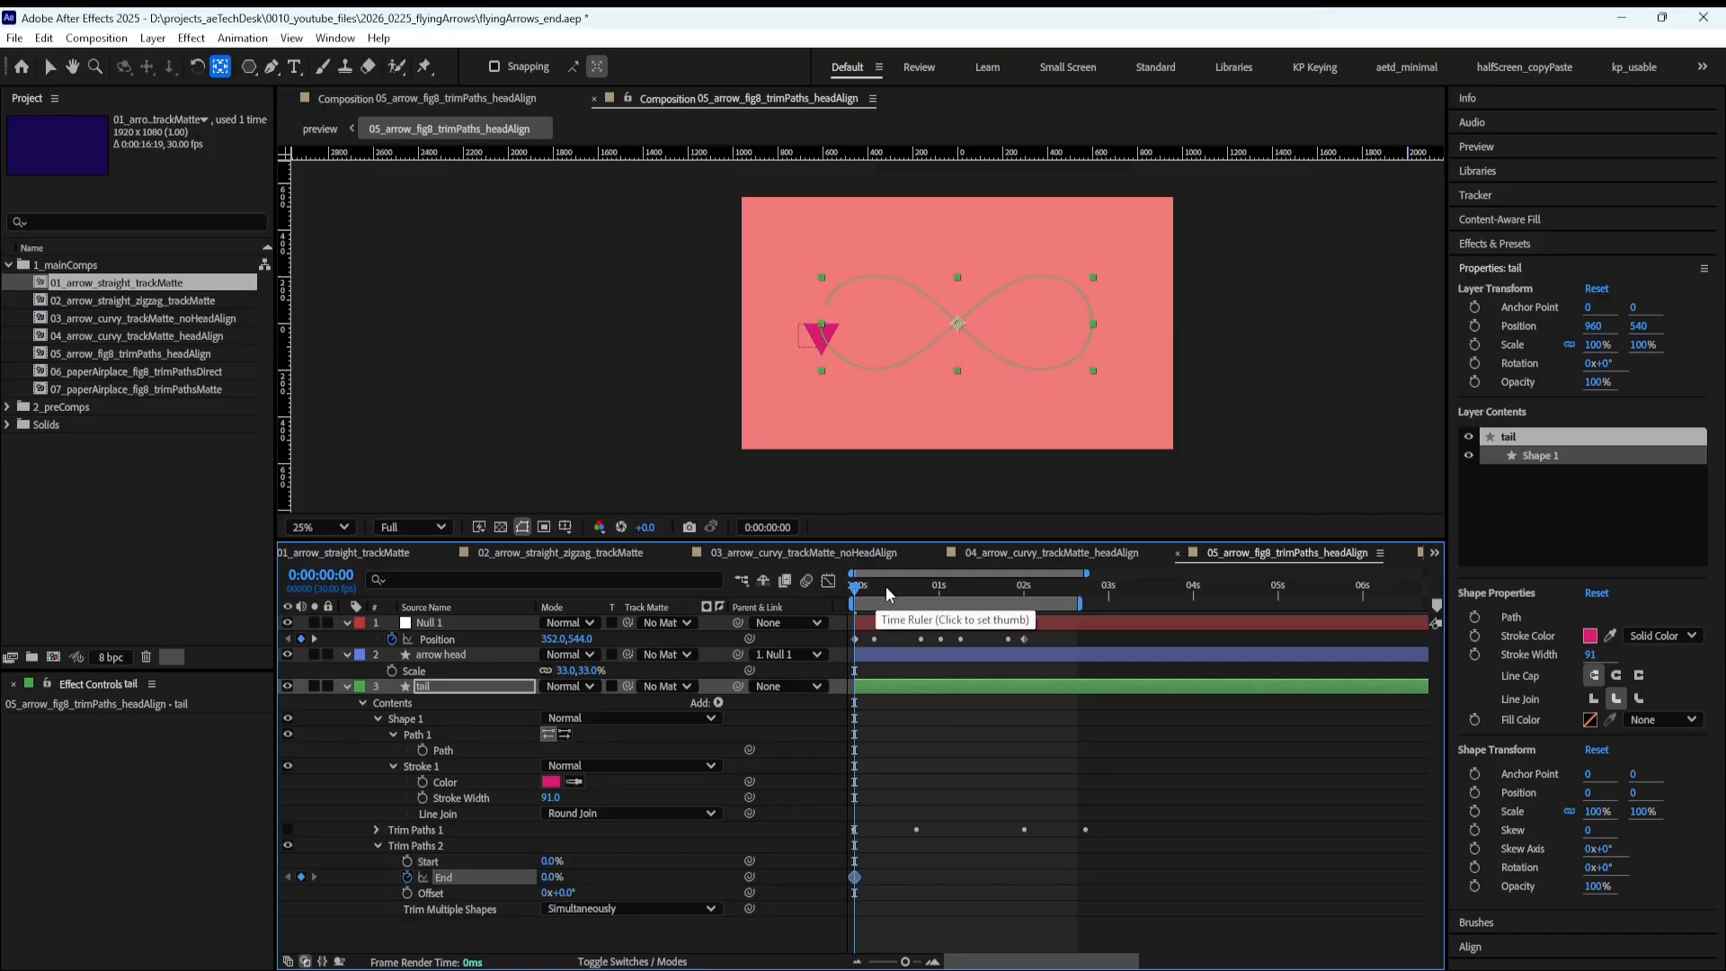
Keyframe the second Trim Paths' End at 100% at 0:00:00:20 and preview the tail drawing on
drag(886, 586, 912, 590)
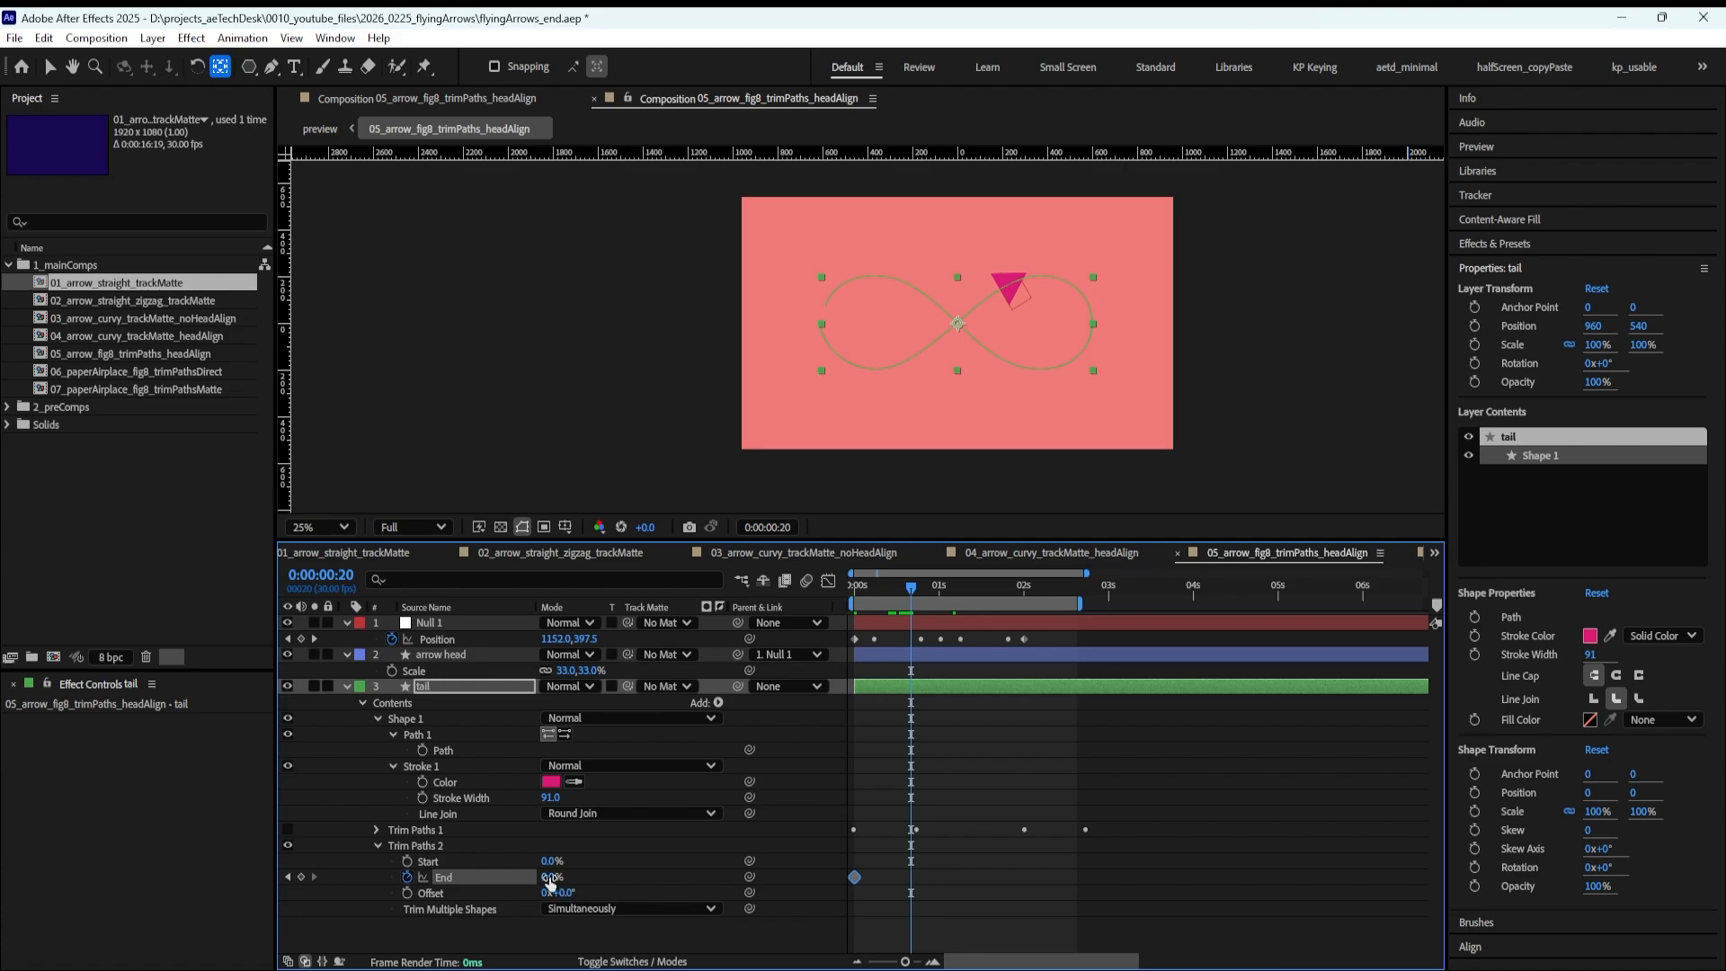
drag(551, 877, 650, 861)
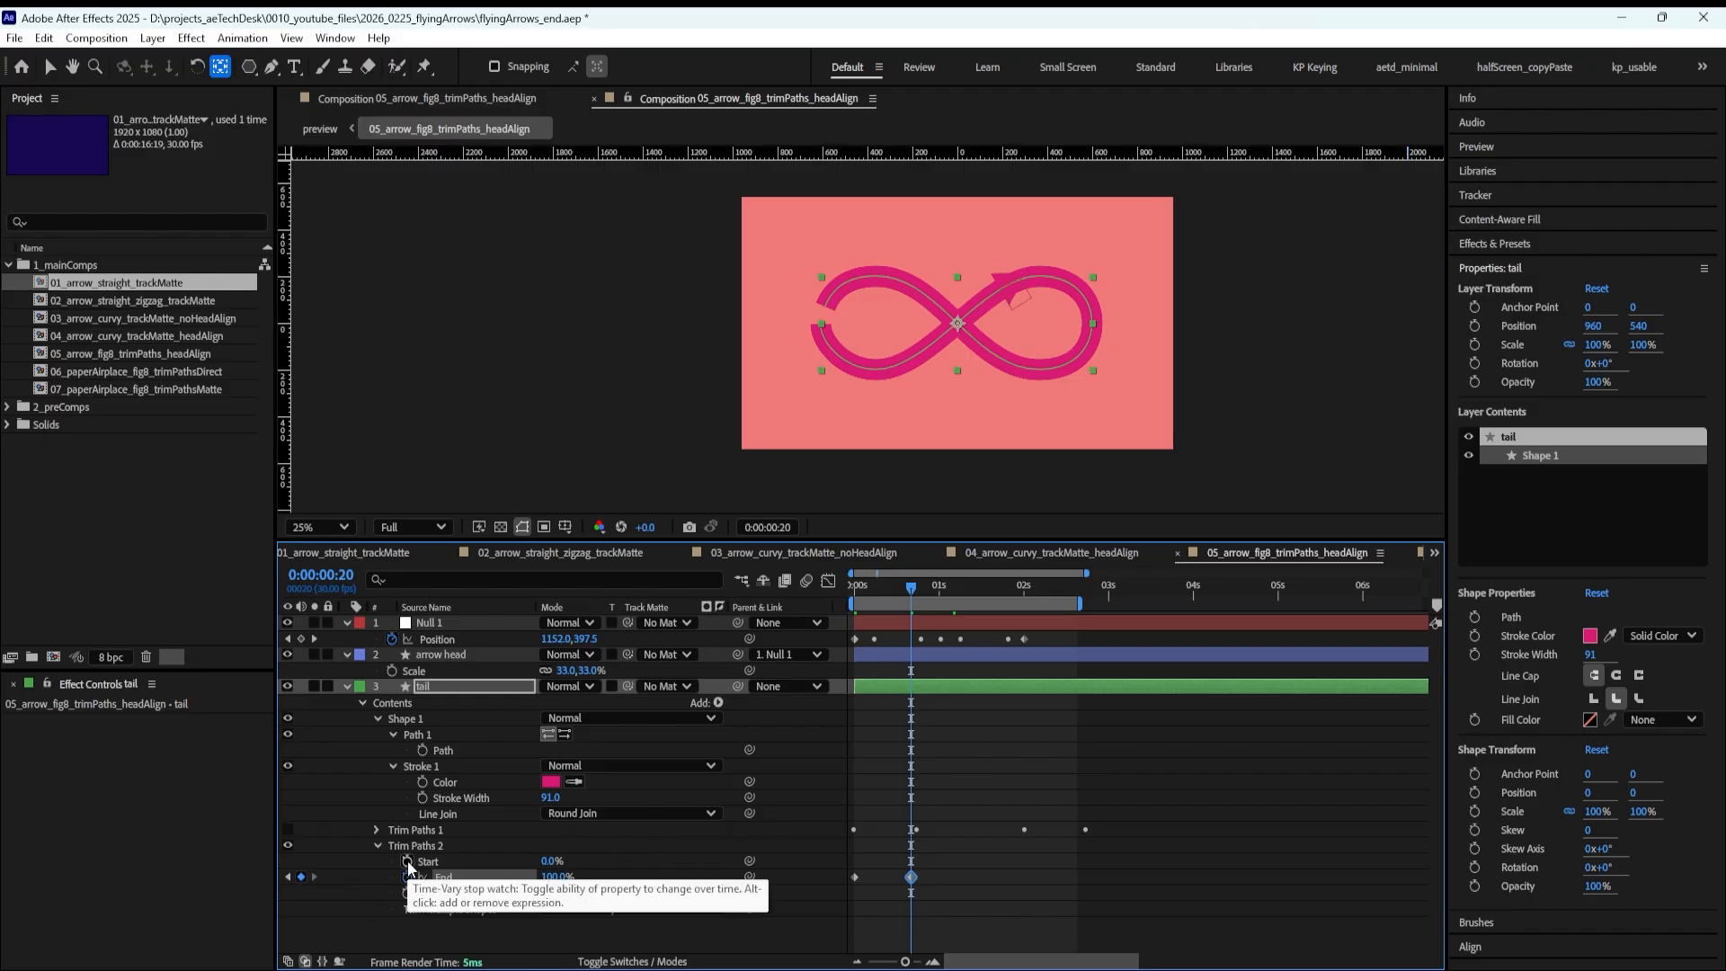
key(space)
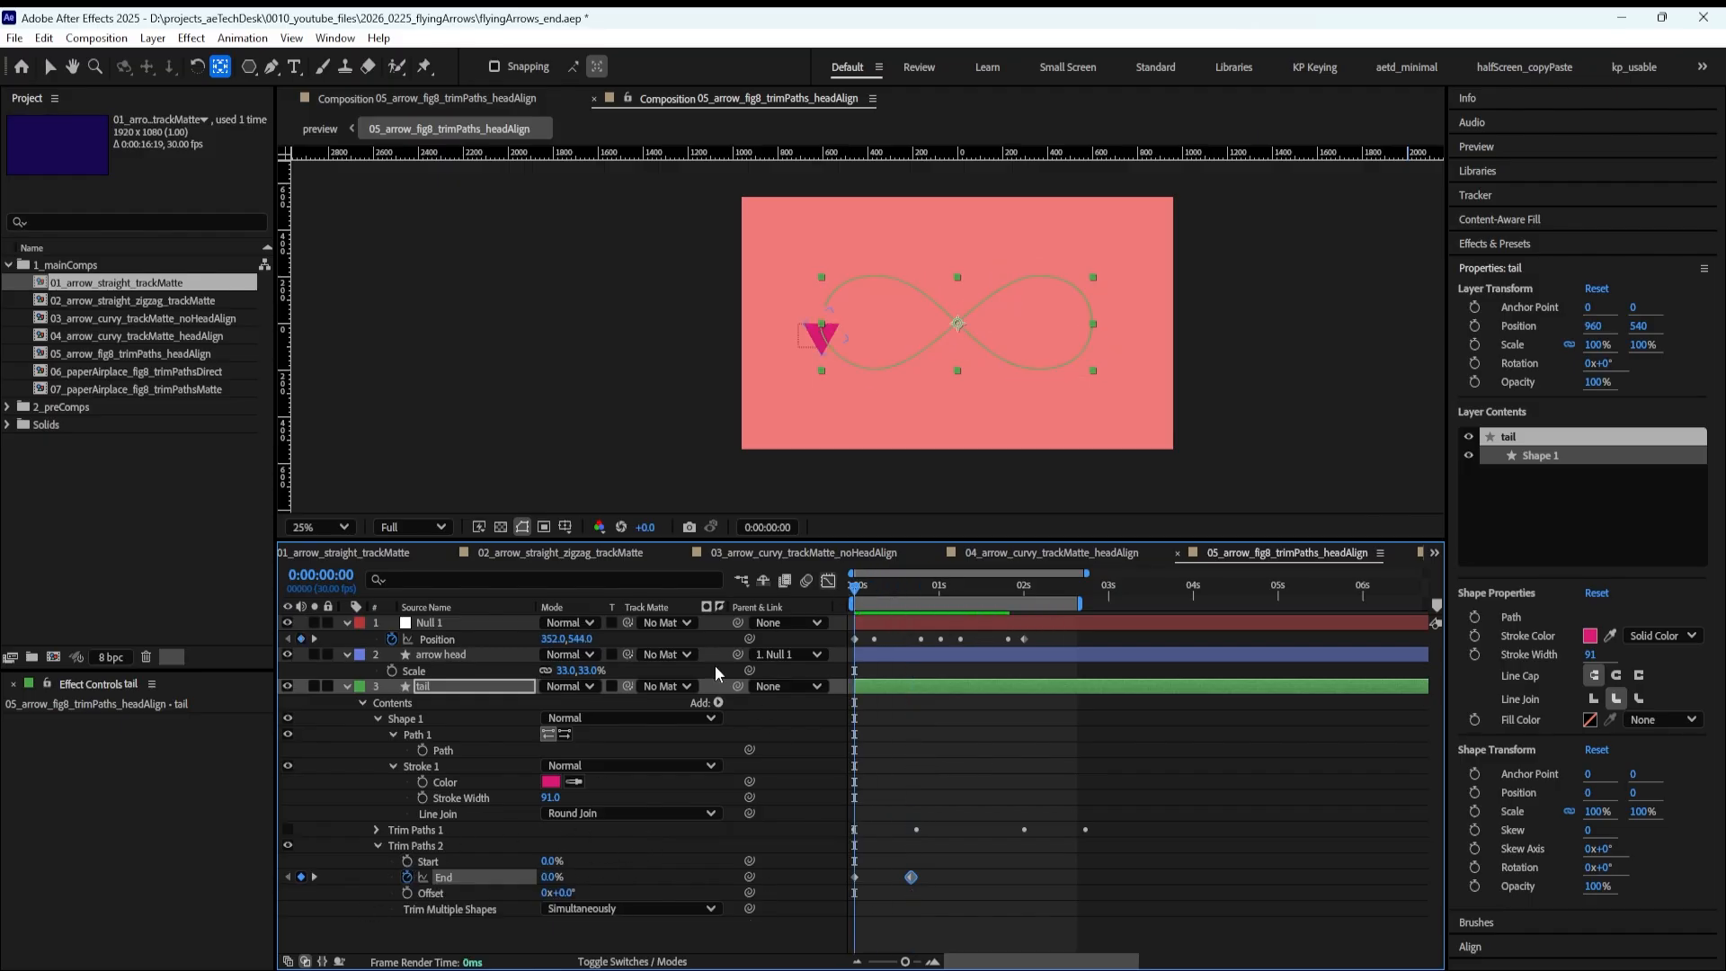
Keyframe the second Trim Paths' Start at 0% on the first frame and 100% at 0:00:00:20
click(407, 862)
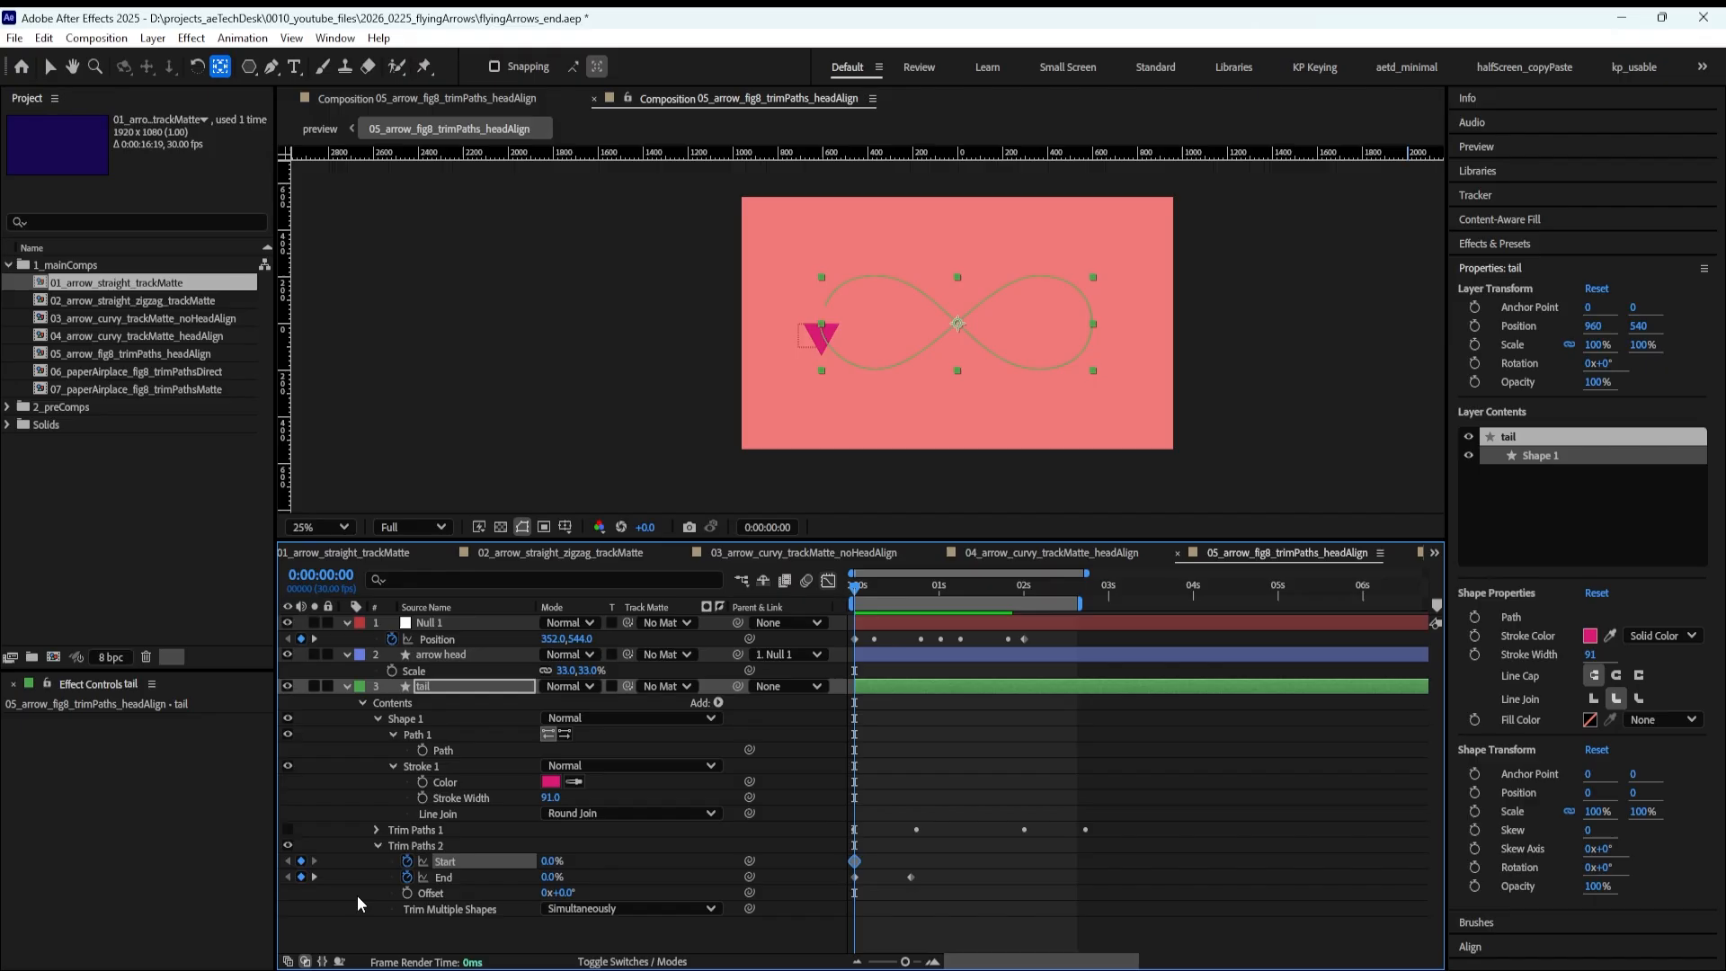
click(315, 877)
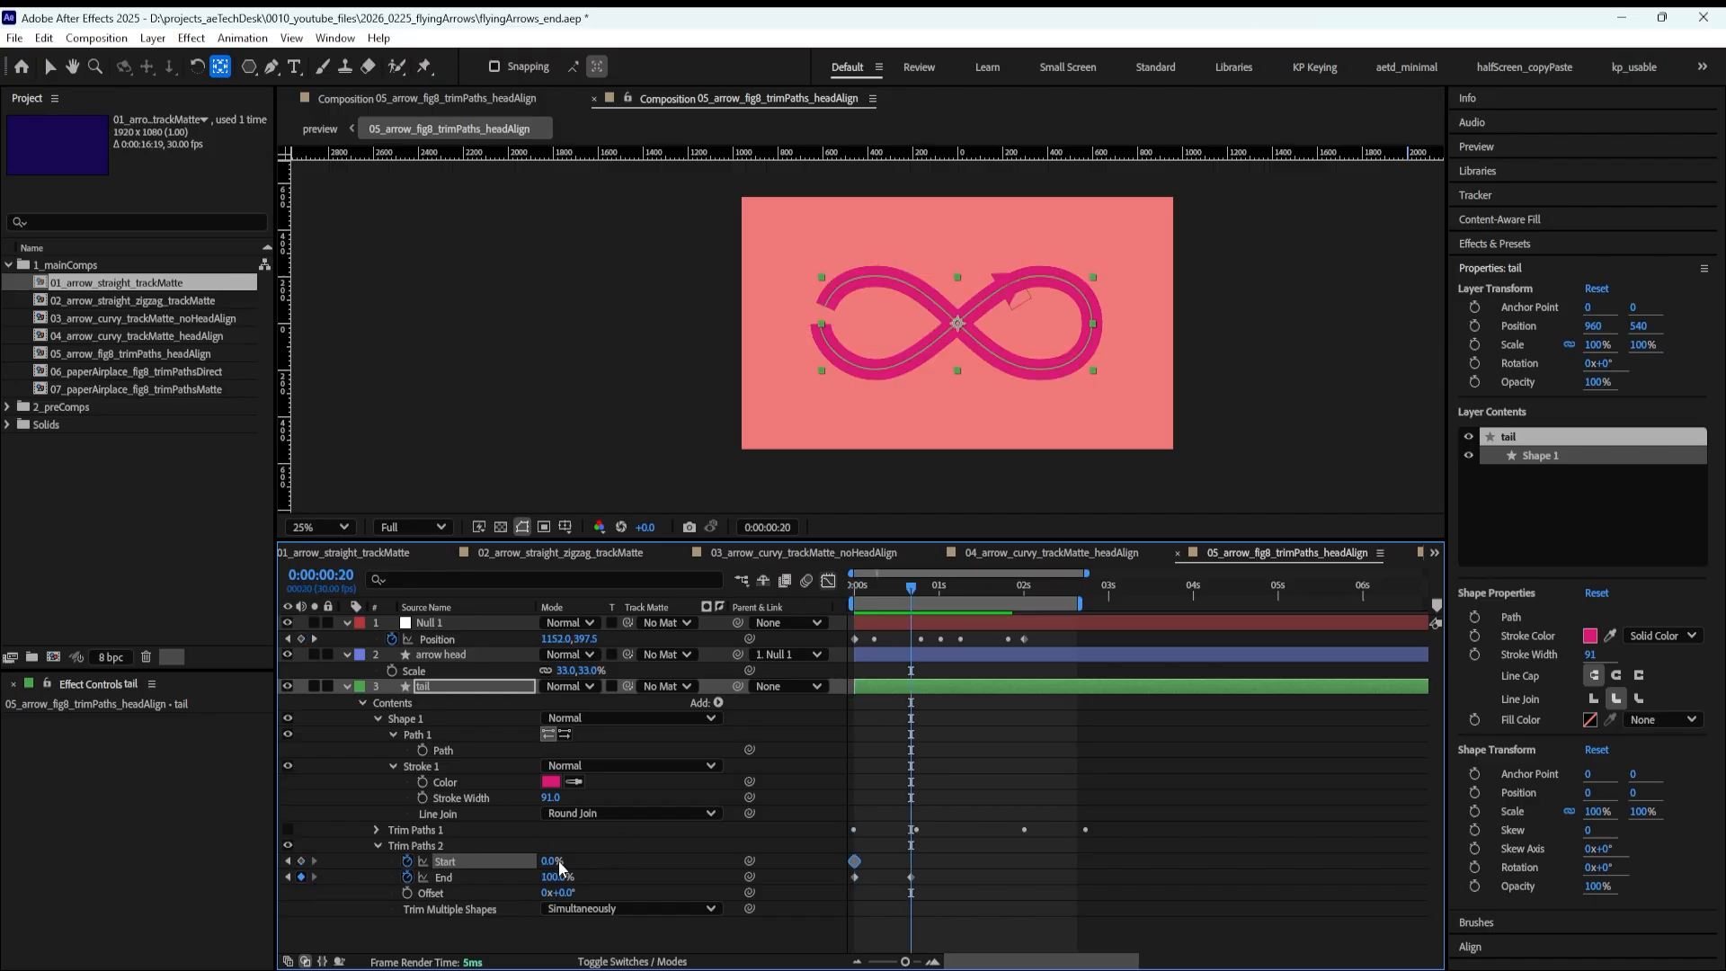
drag(559, 860, 691, 834)
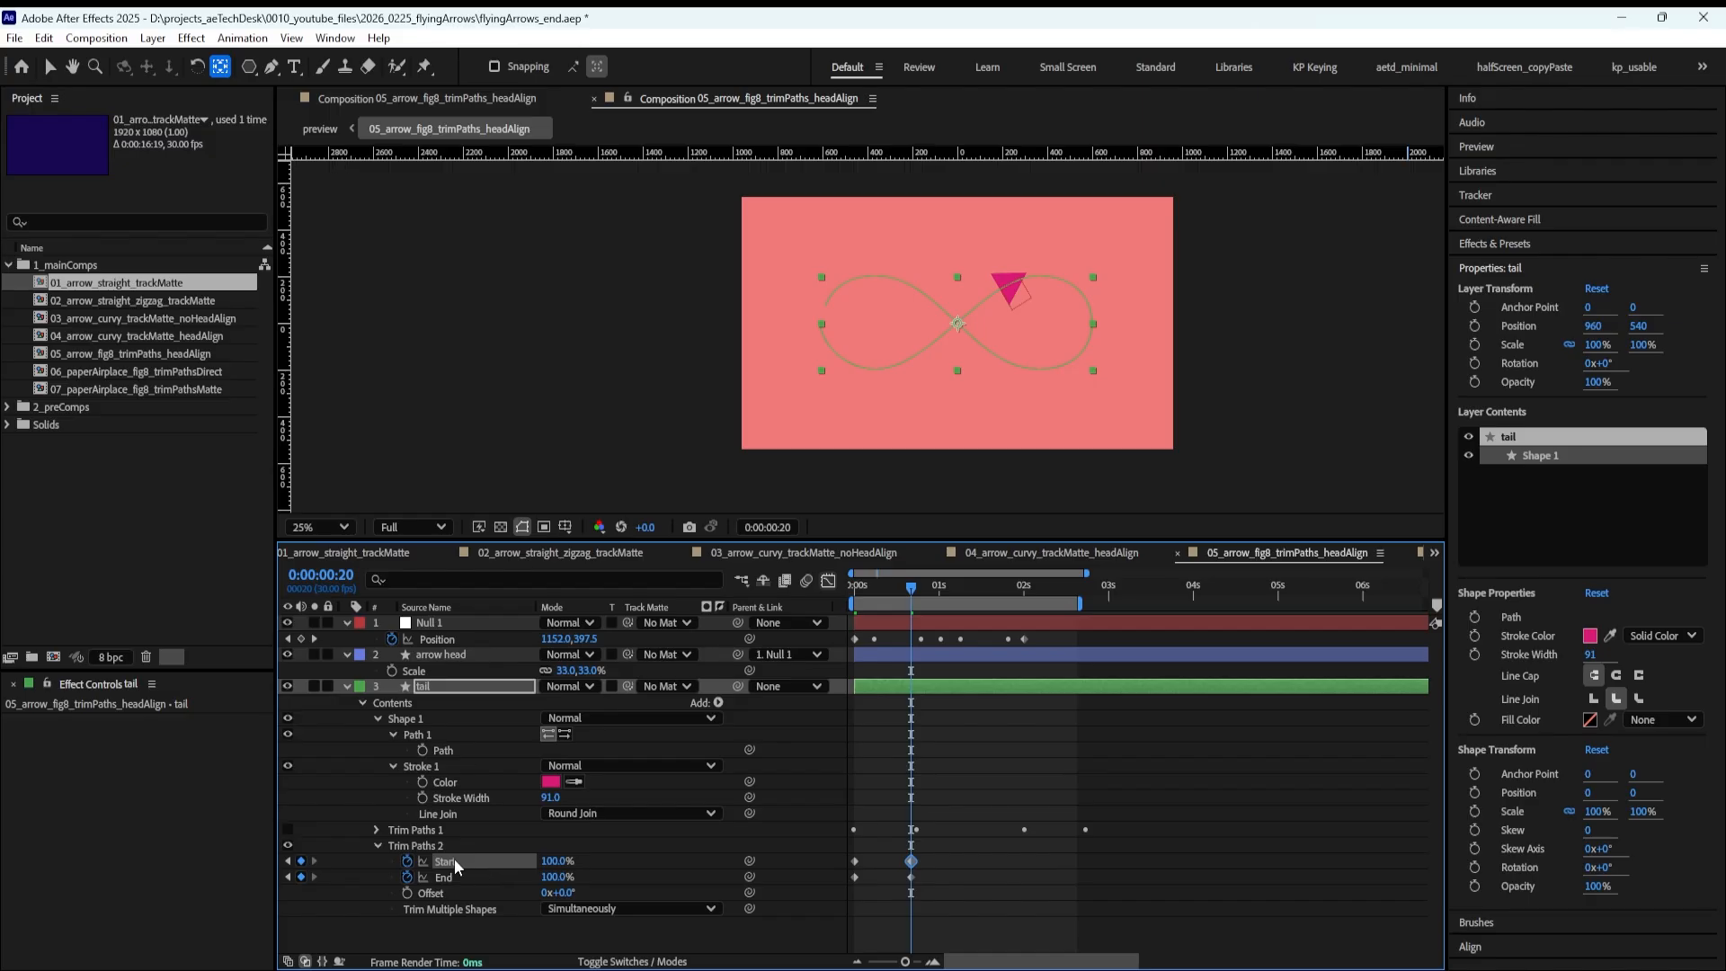
Delay both Start keyframes by about 10 frames so the last one falls at 0:00:01:00, and scrub the result
drag(857, 865, 884, 864)
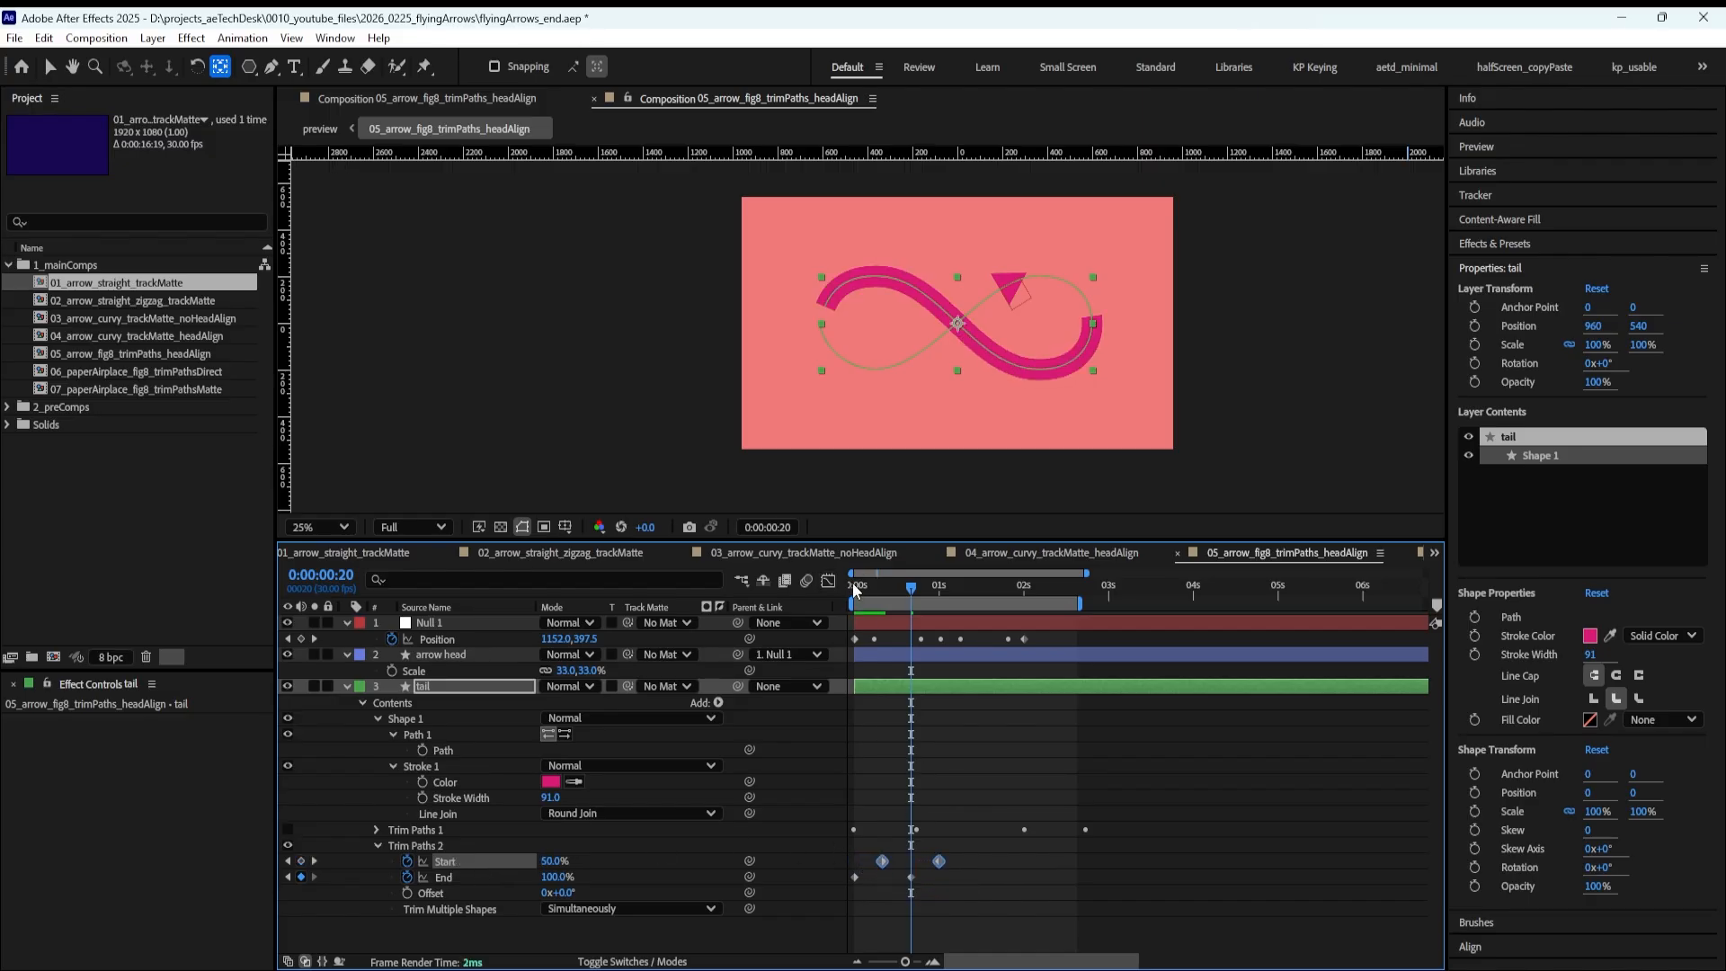
mouse_move(859, 584)
mouse_down()
mouse_move(959, 588)
mouse_move(931, 618)
mouse_move(1005, 597)
mouse_move(1026, 612)
mouse_up()
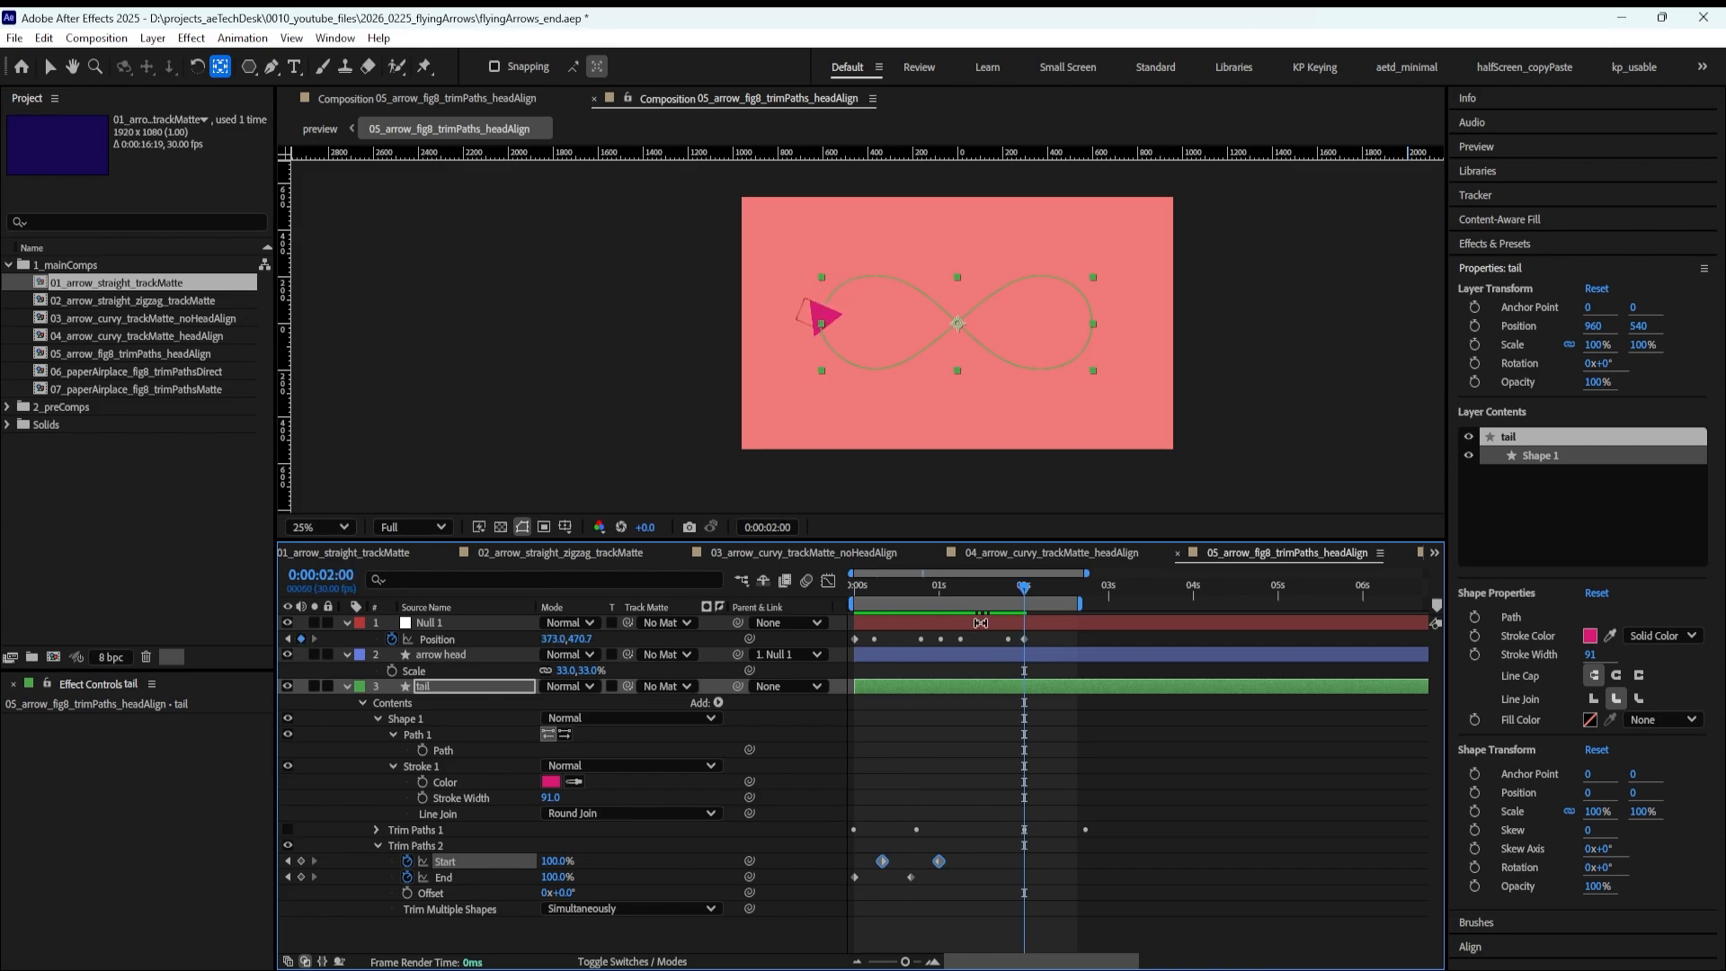
click(939, 589)
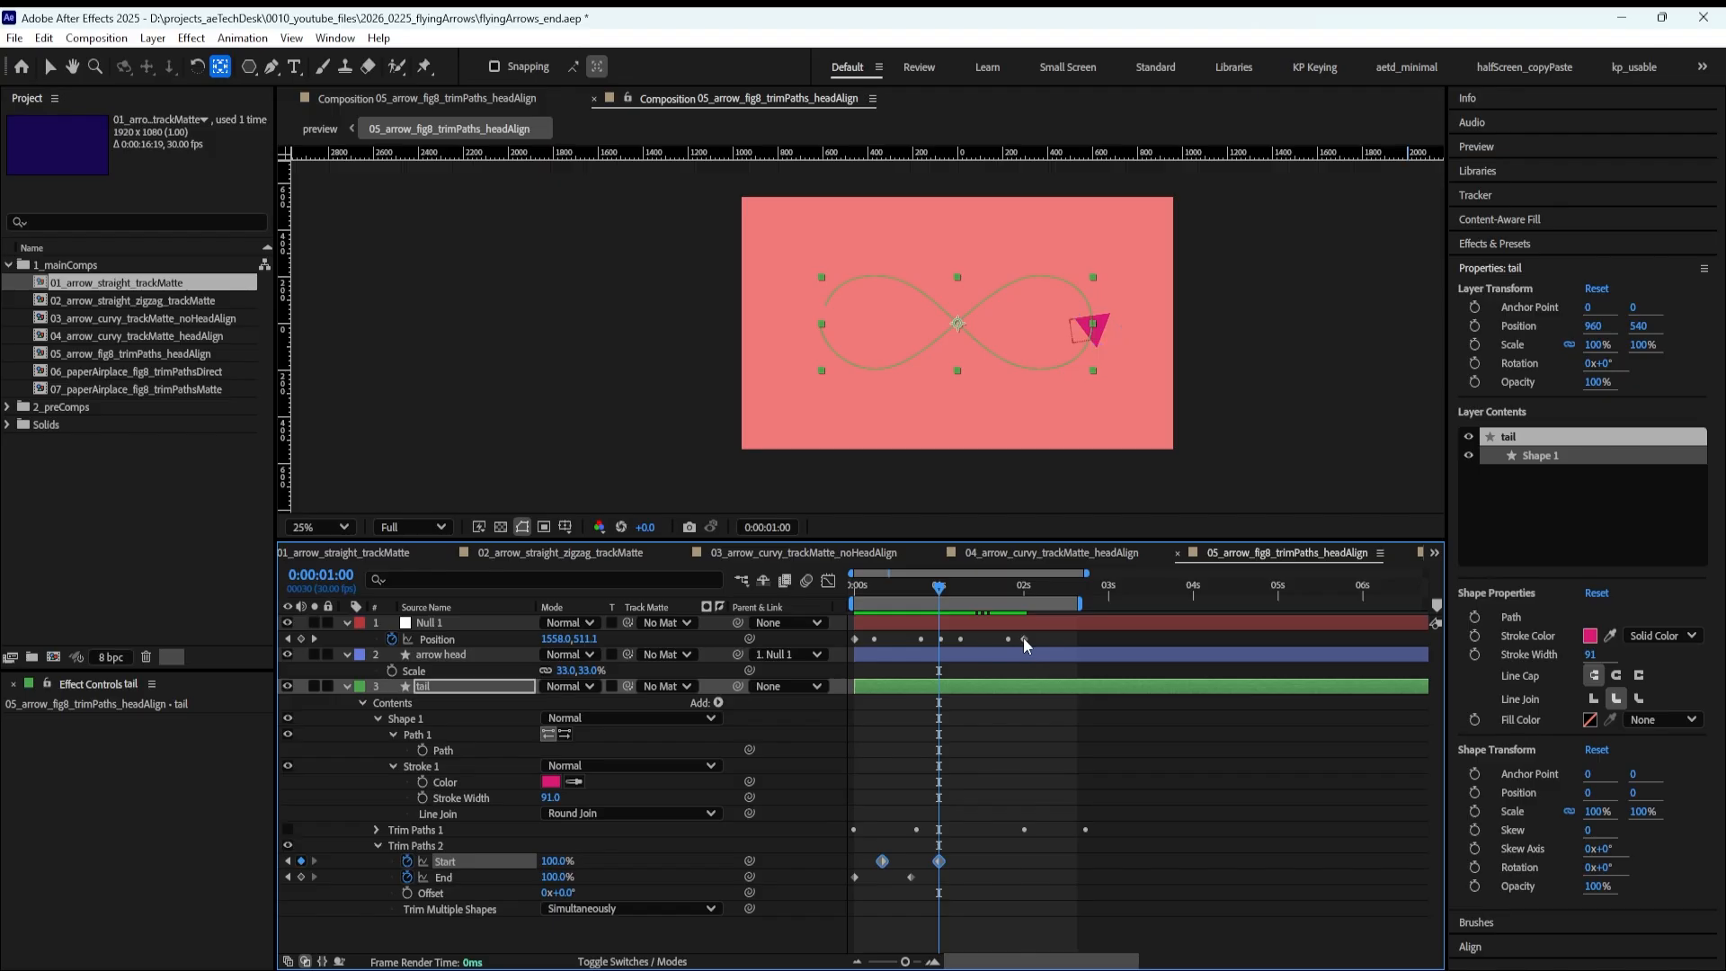
Compress Null 1's Position keyframes so the last one falls at 0:00:00:20, and check the head against the tail
drag(1025, 640, 941, 647)
mouse_move(862, 595)
mouse_down()
mouse_move(918, 587)
mouse_move(937, 639)
mouse_move(913, 639)
mouse_up()
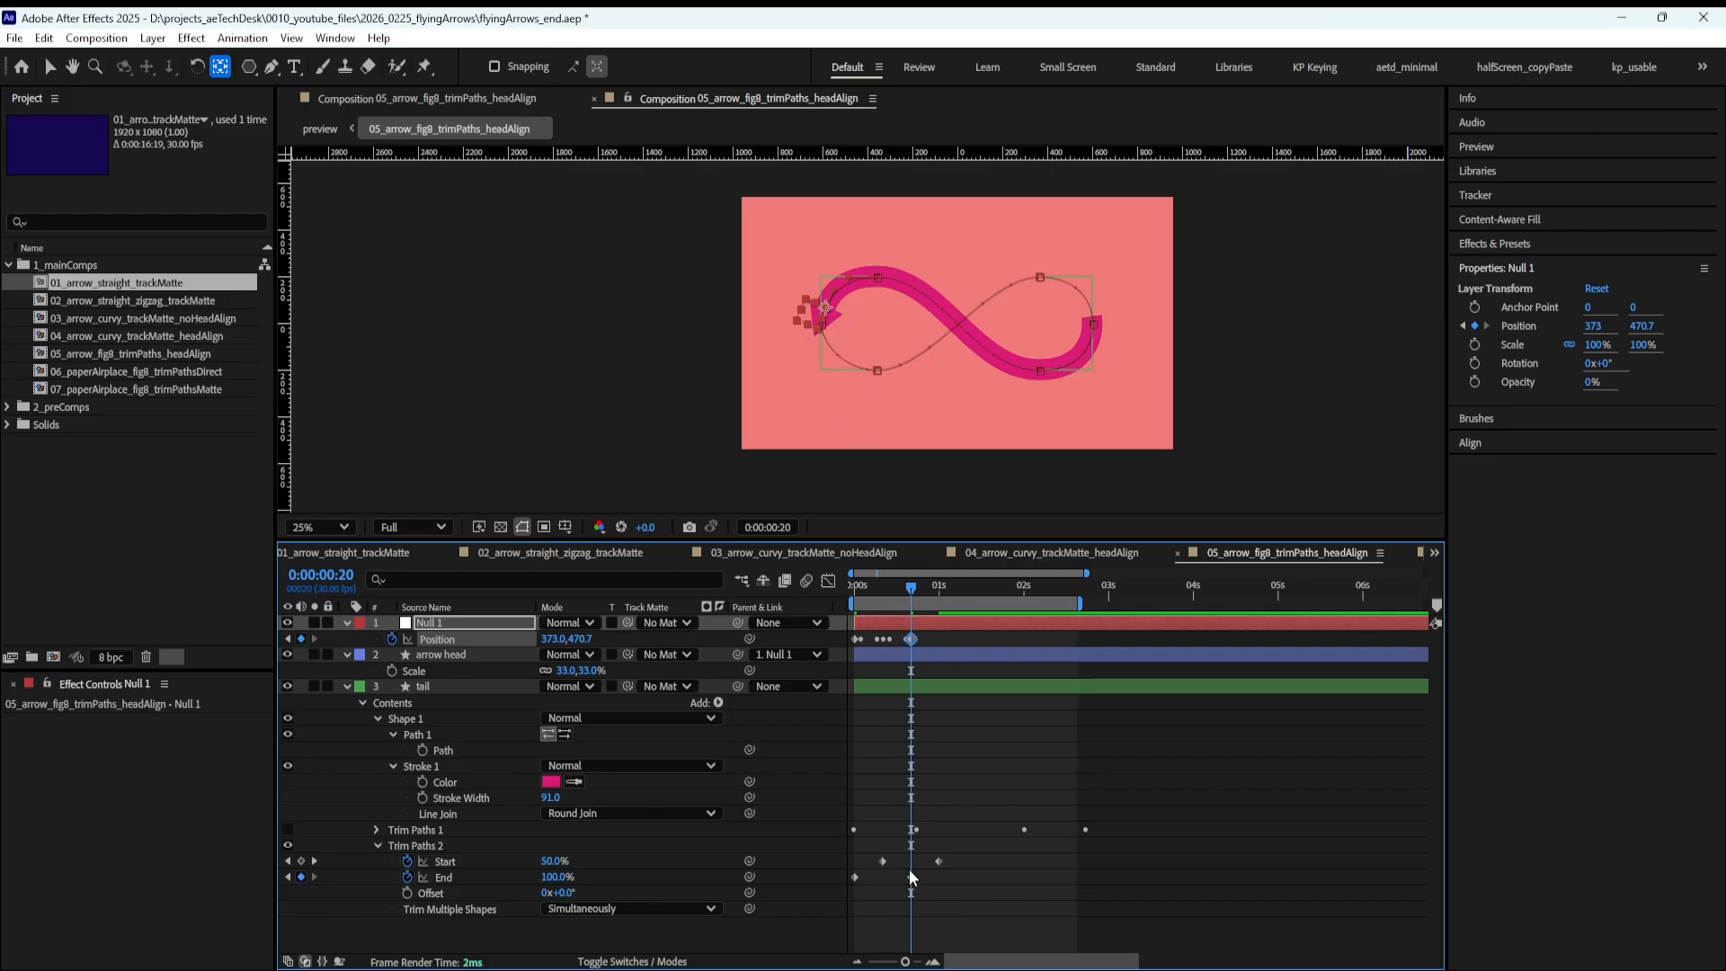
mouse_move(908, 595)
mouse_down()
mouse_move(834, 577)
mouse_move(904, 576)
mouse_up()
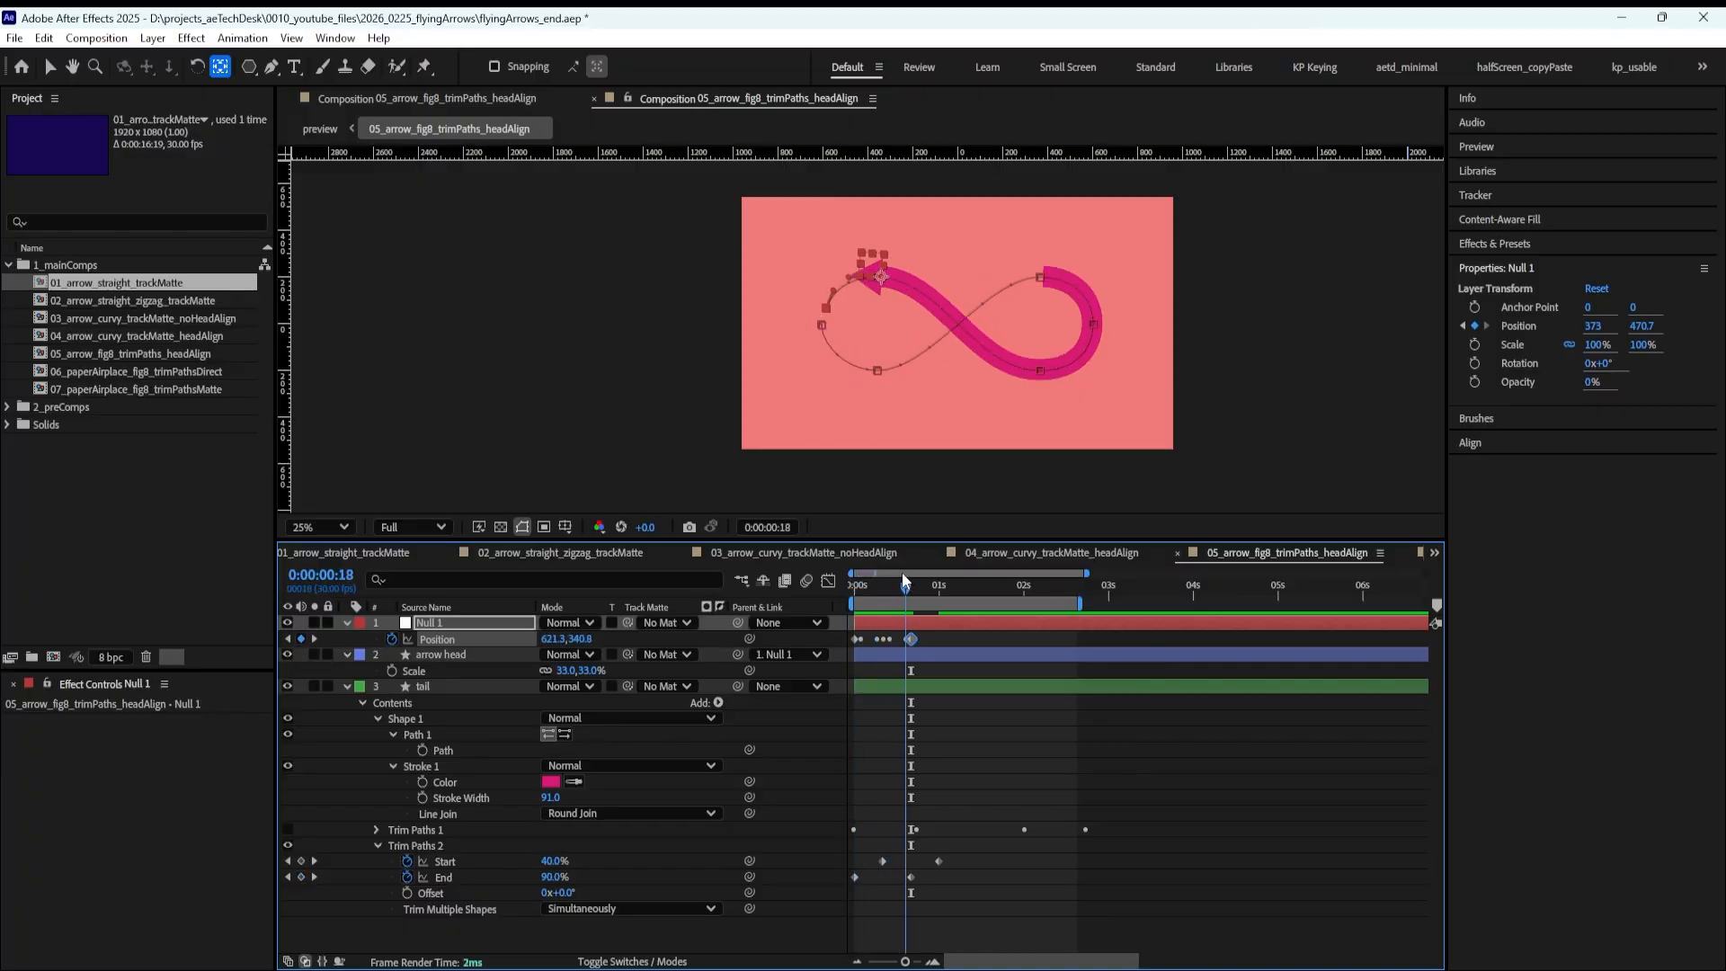
Retime the second Trim Paths' Start keyframes to about 0:00:00:12 and 0:00:00:21, and scrub the arrow animation
drag(976, 865, 885, 861)
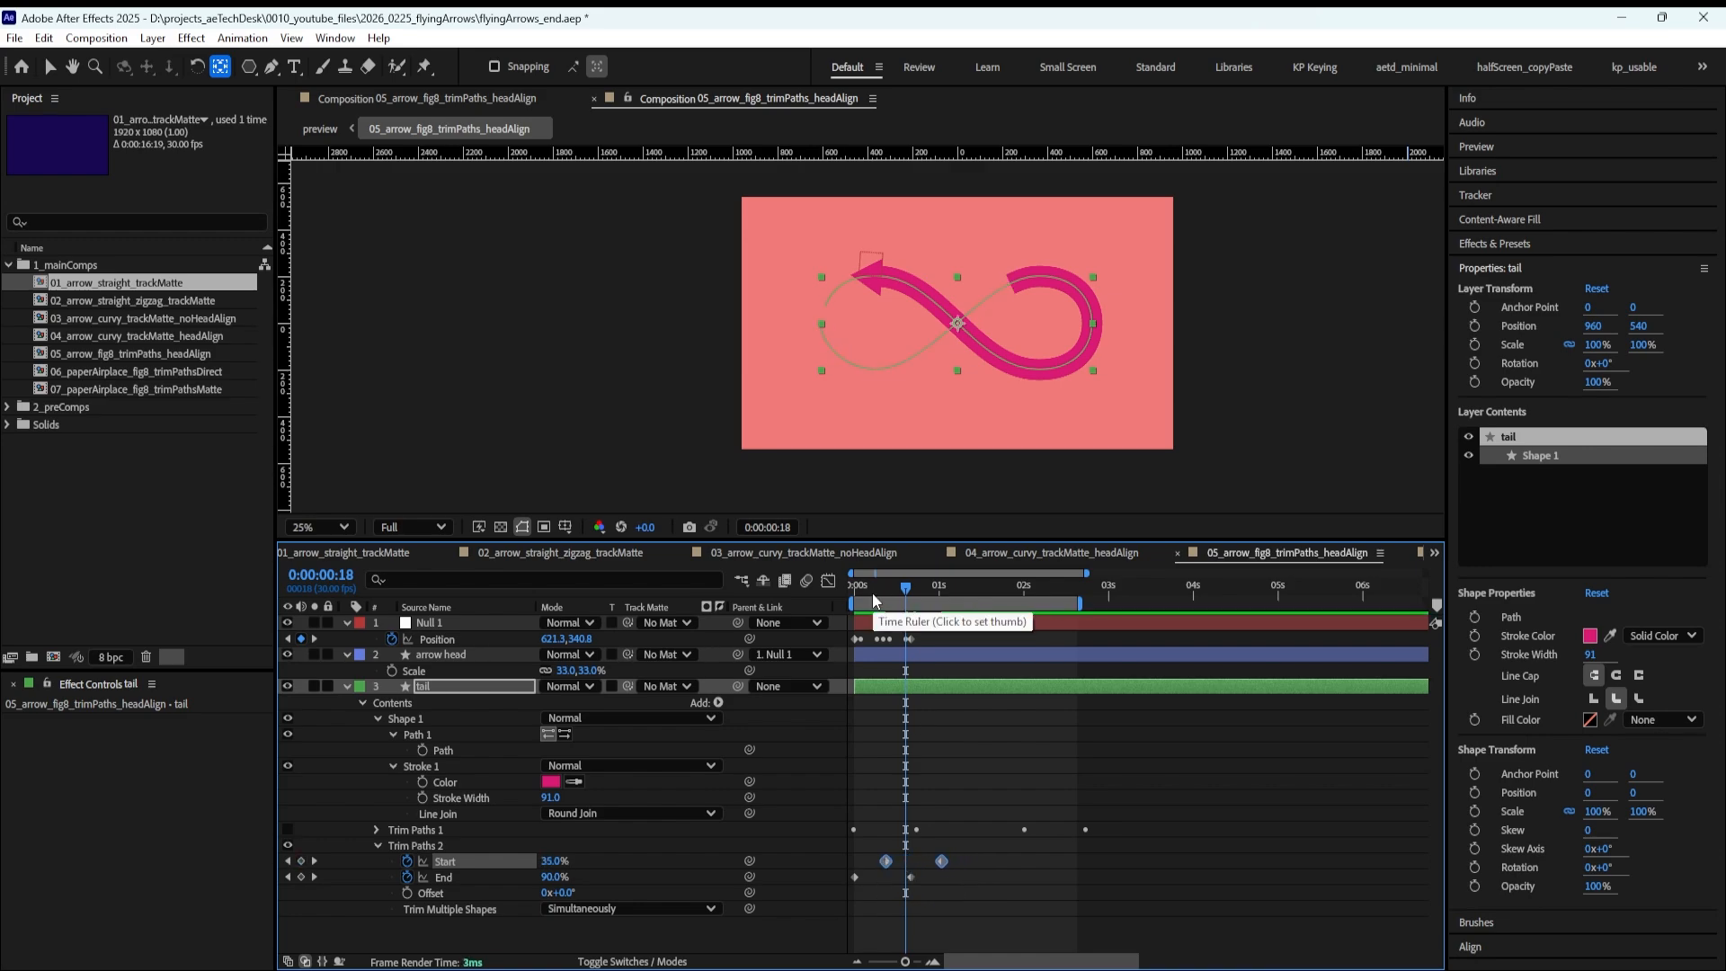
mouse_move(876, 589)
mouse_down()
mouse_move(861, 586)
mouse_move(885, 586)
mouse_up()
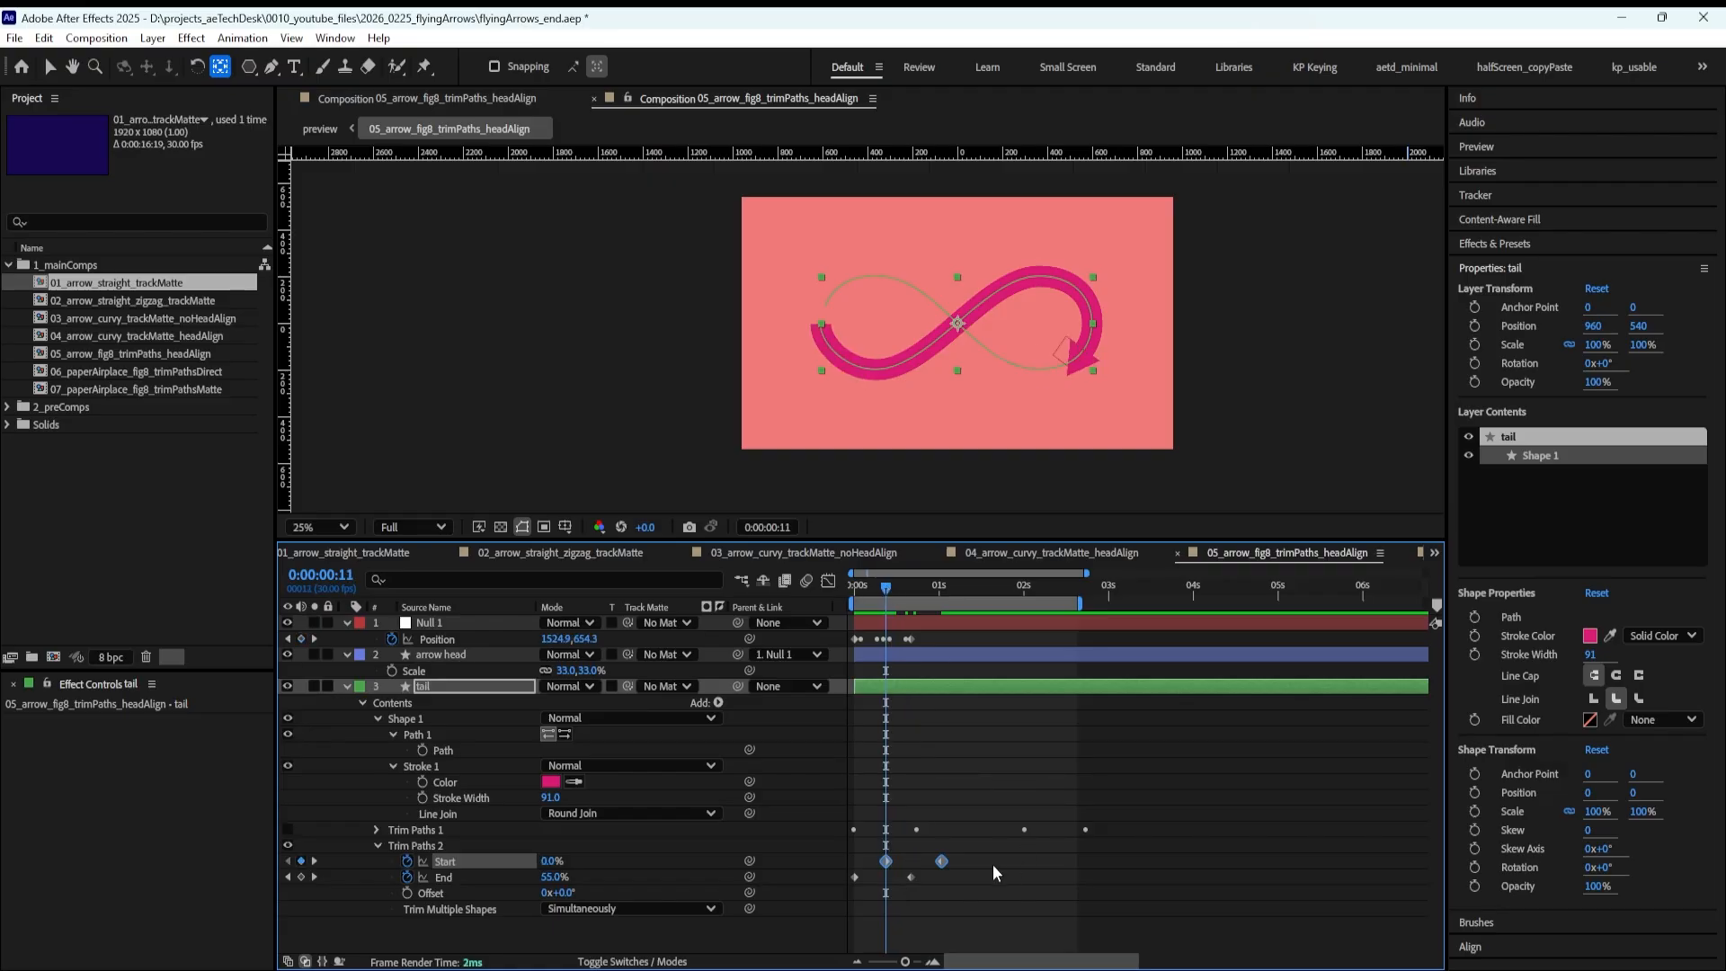
click(963, 901)
drag(882, 857, 874, 863)
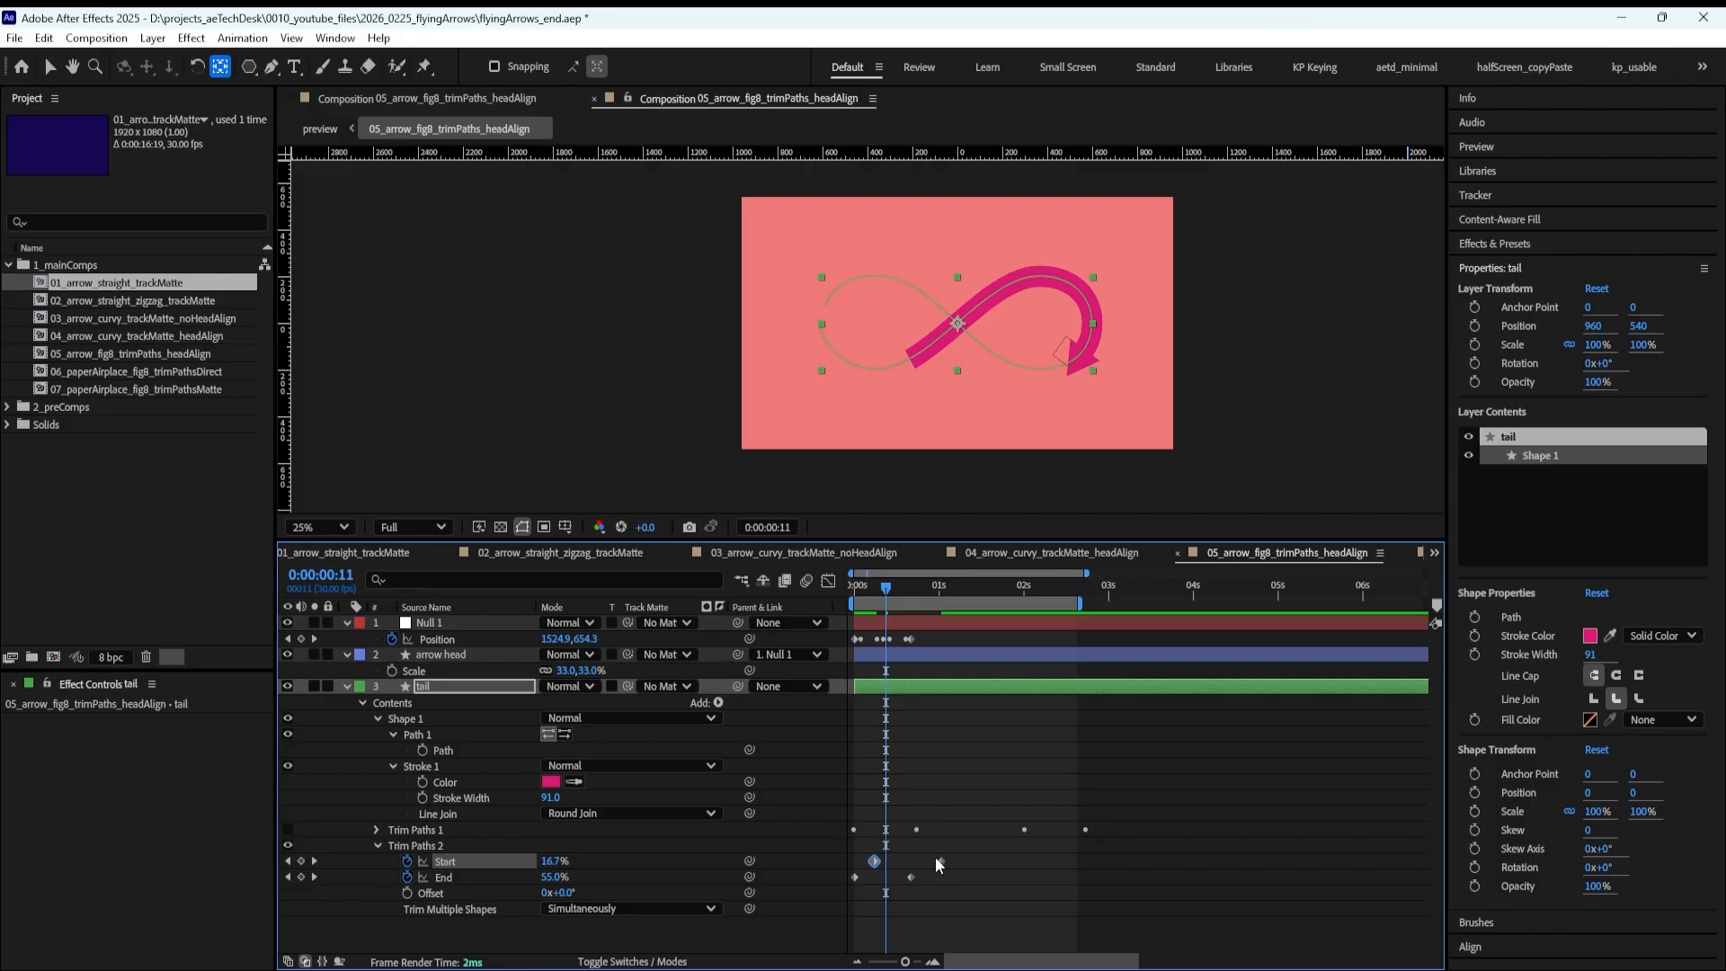
mouse_move(938, 860)
mouse_down()
mouse_move(958, 860)
mouse_move(888, 863)
mouse_up()
drag(856, 585, 915, 593)
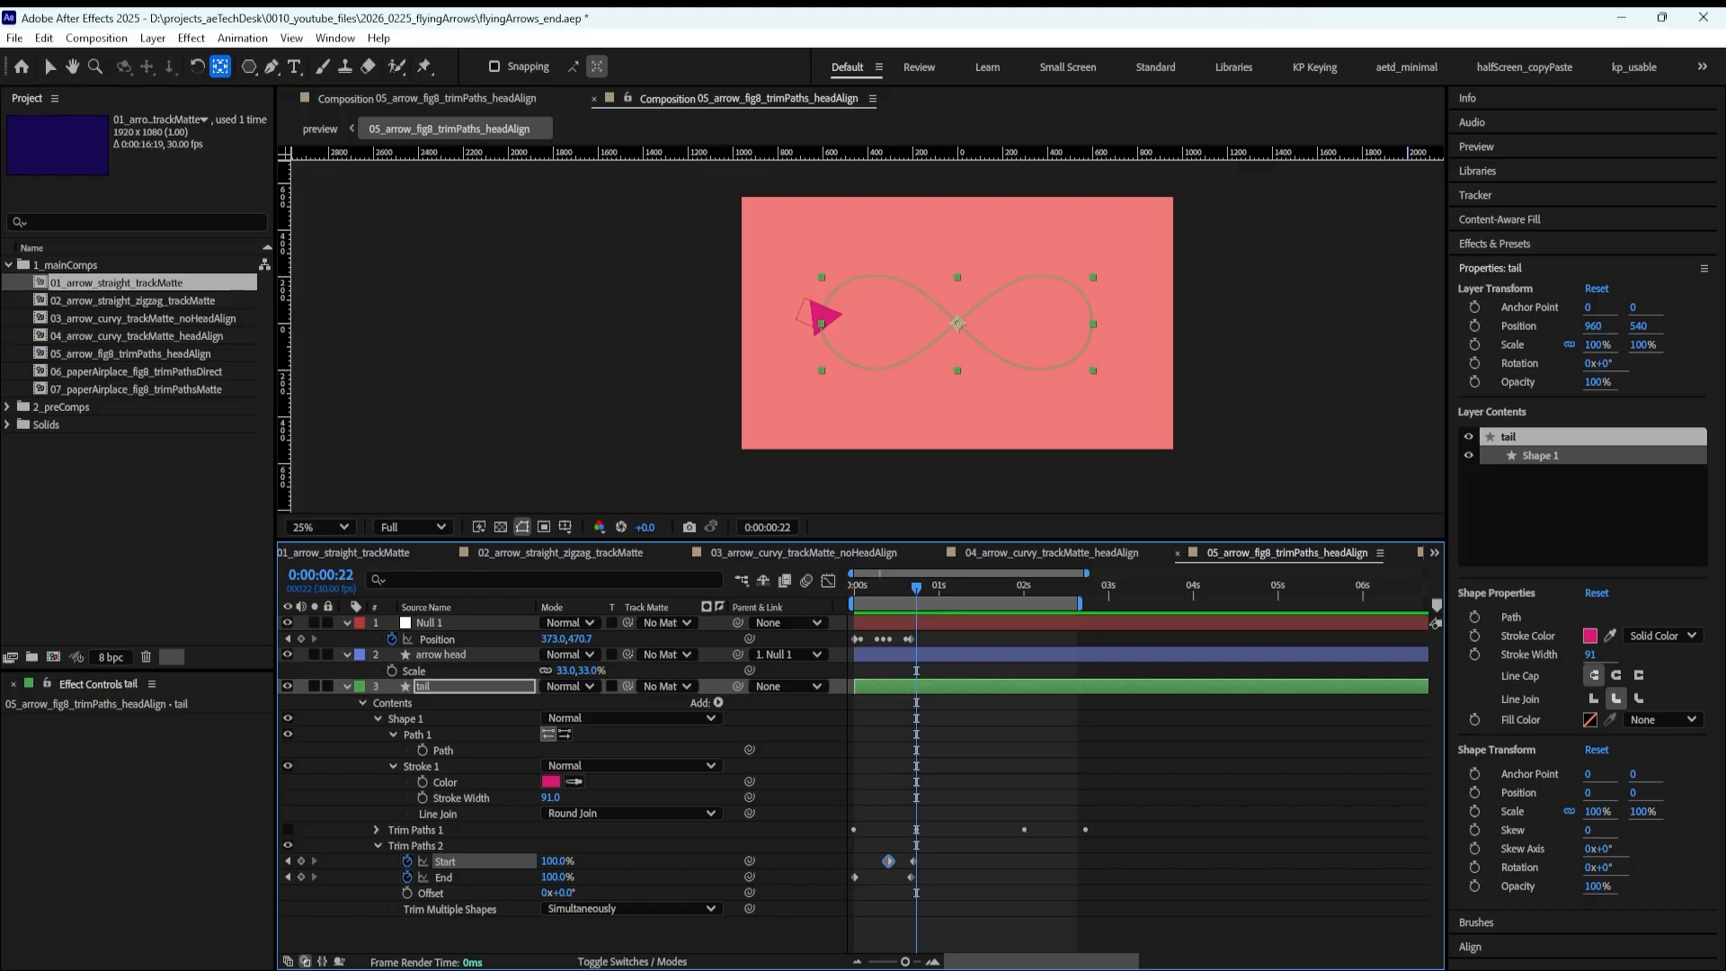
Set the second Trim Paths' Start keyframe at 0:00:00:21 to 76% and preview with the work area shortened to about one second
click(288, 860)
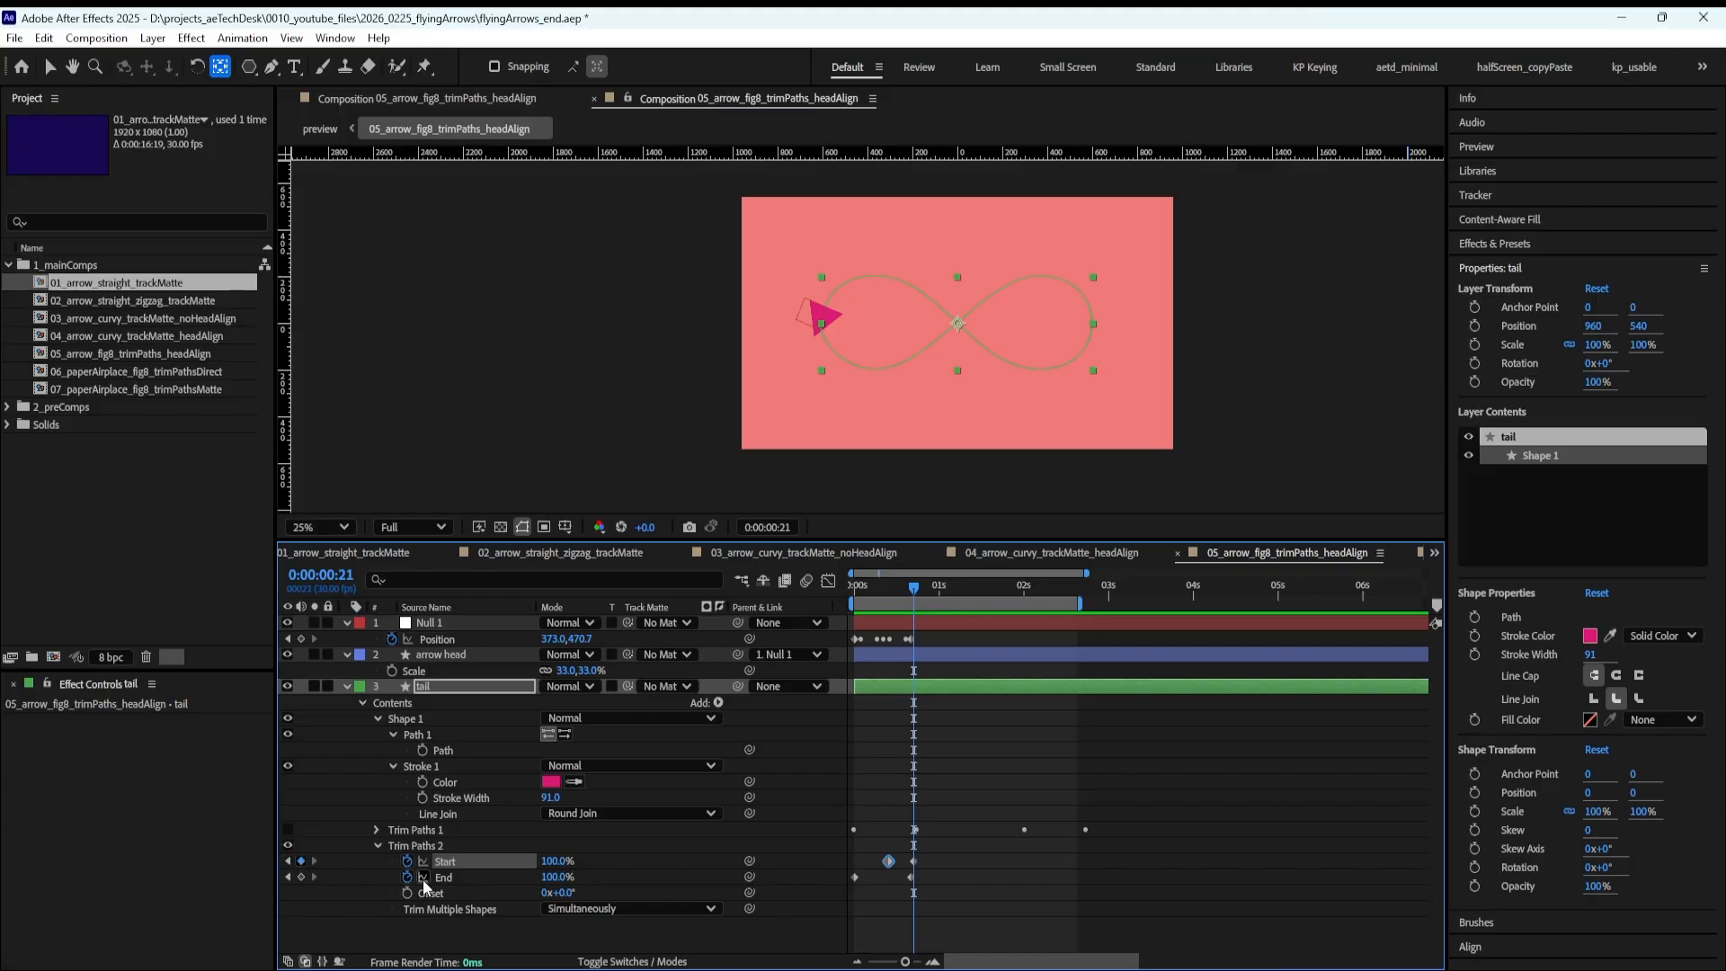
mouse_move(557, 861)
mouse_down()
mouse_move(543, 856)
mouse_move(570, 851)
mouse_move(548, 859)
mouse_up()
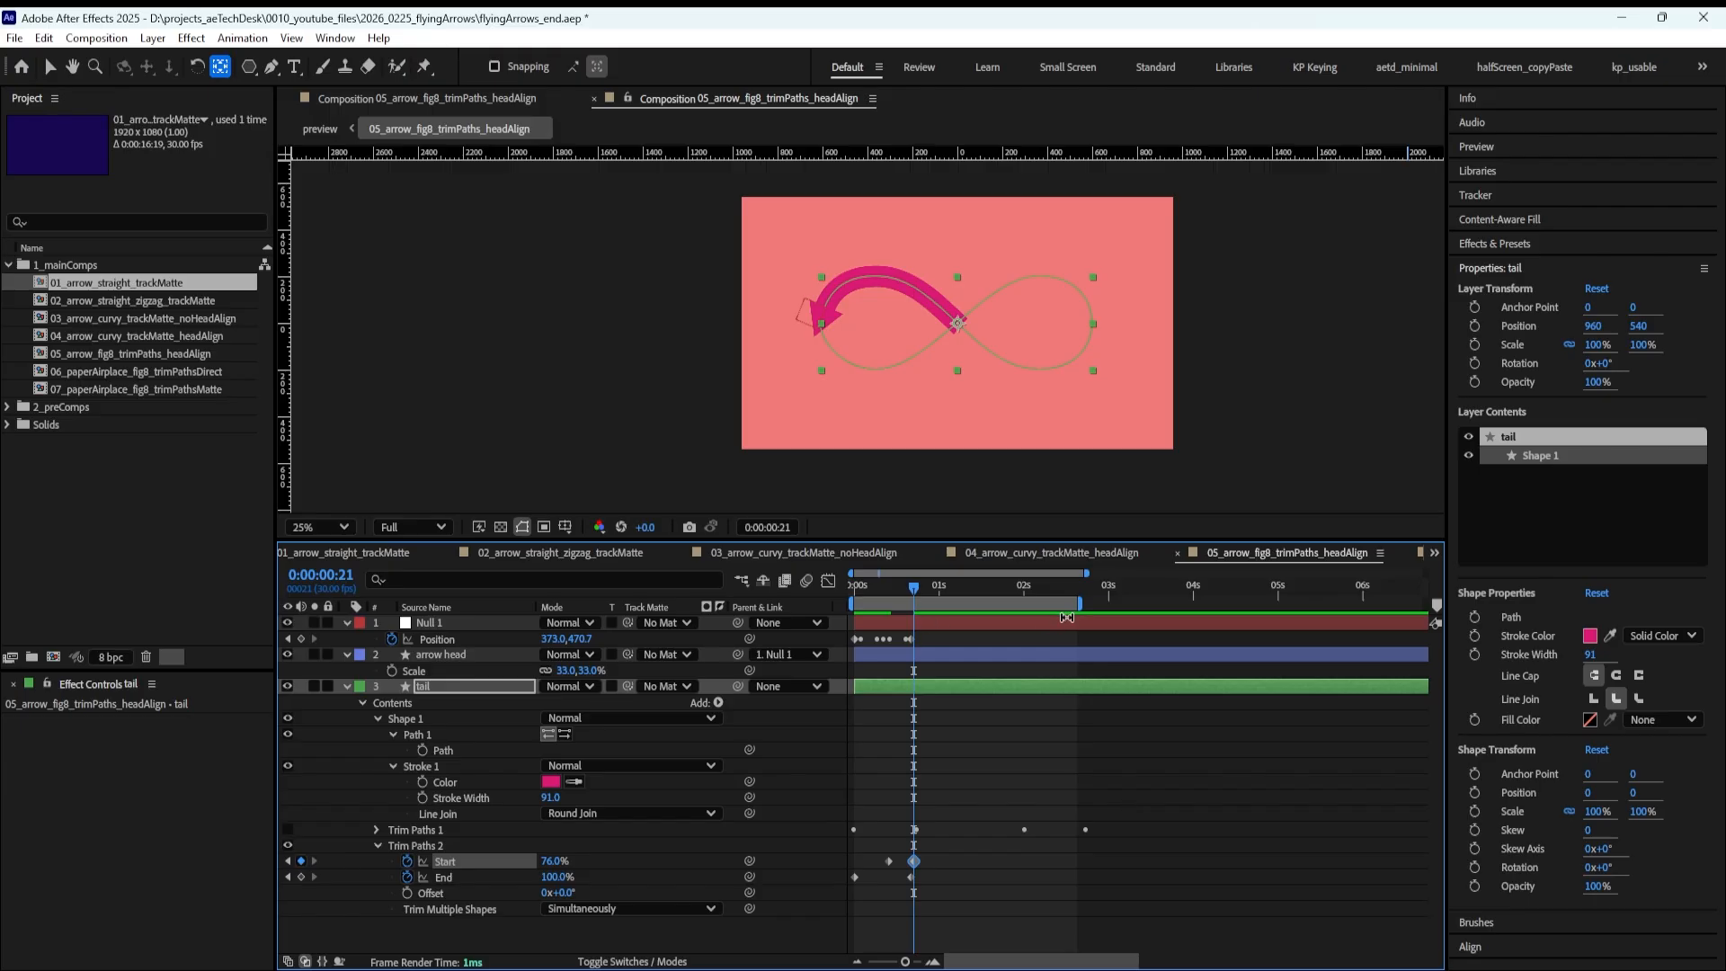
drag(1072, 606, 937, 615)
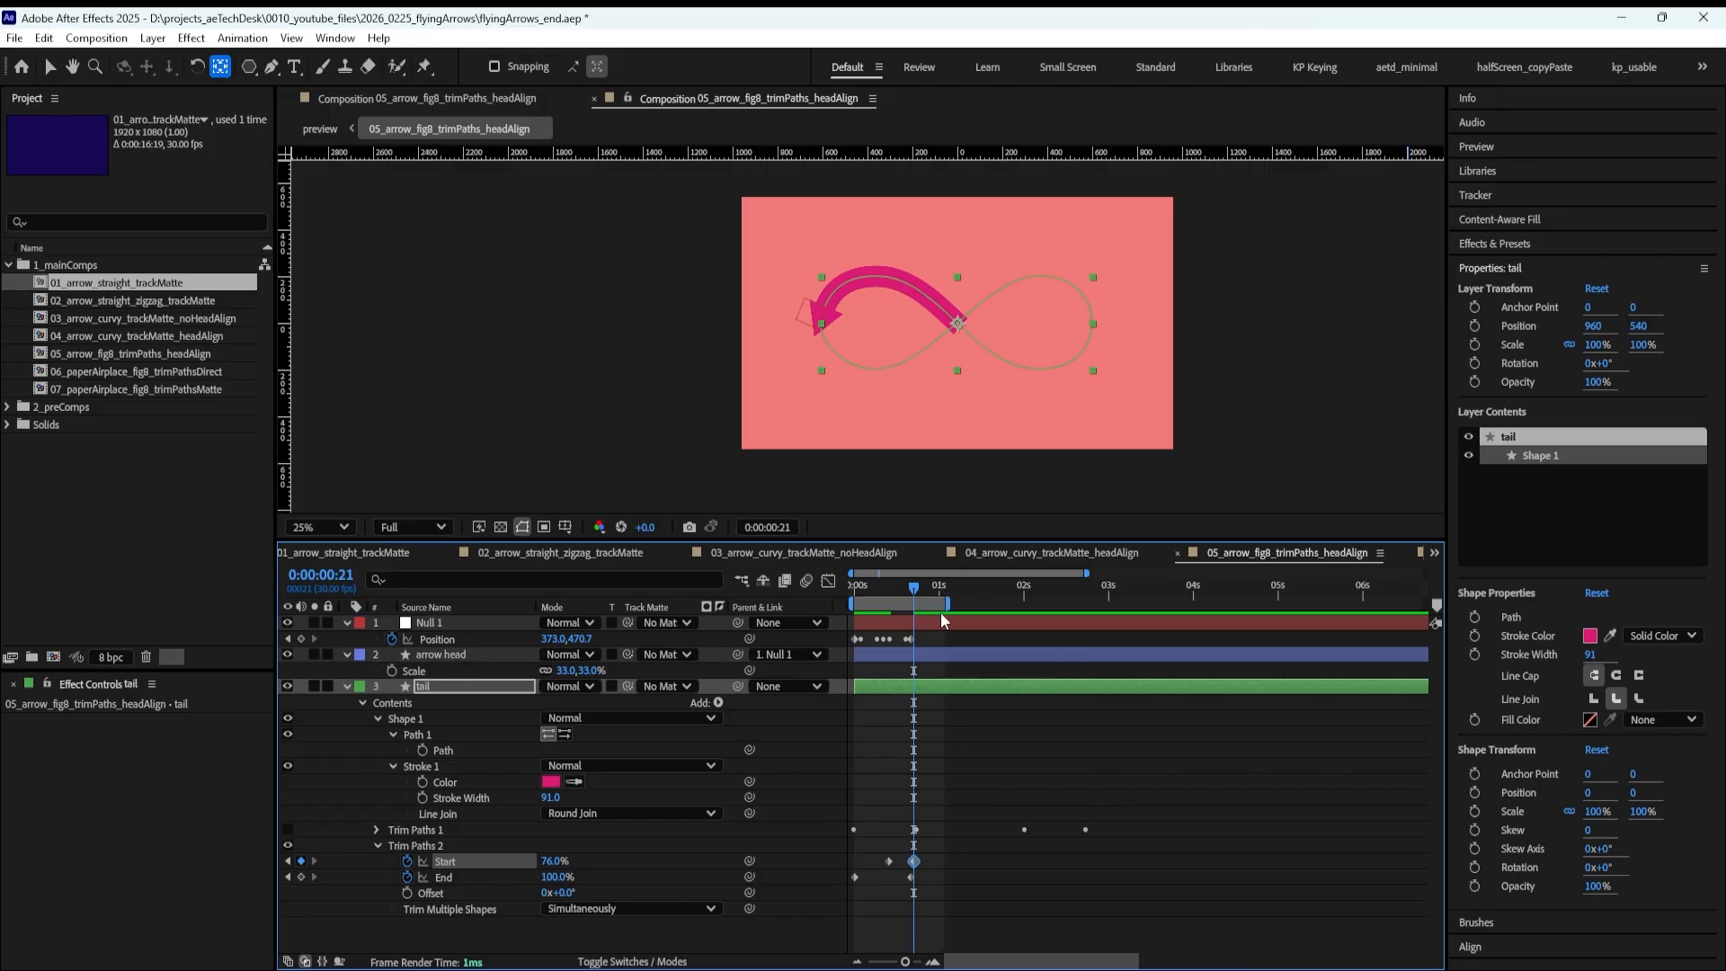
key(space)
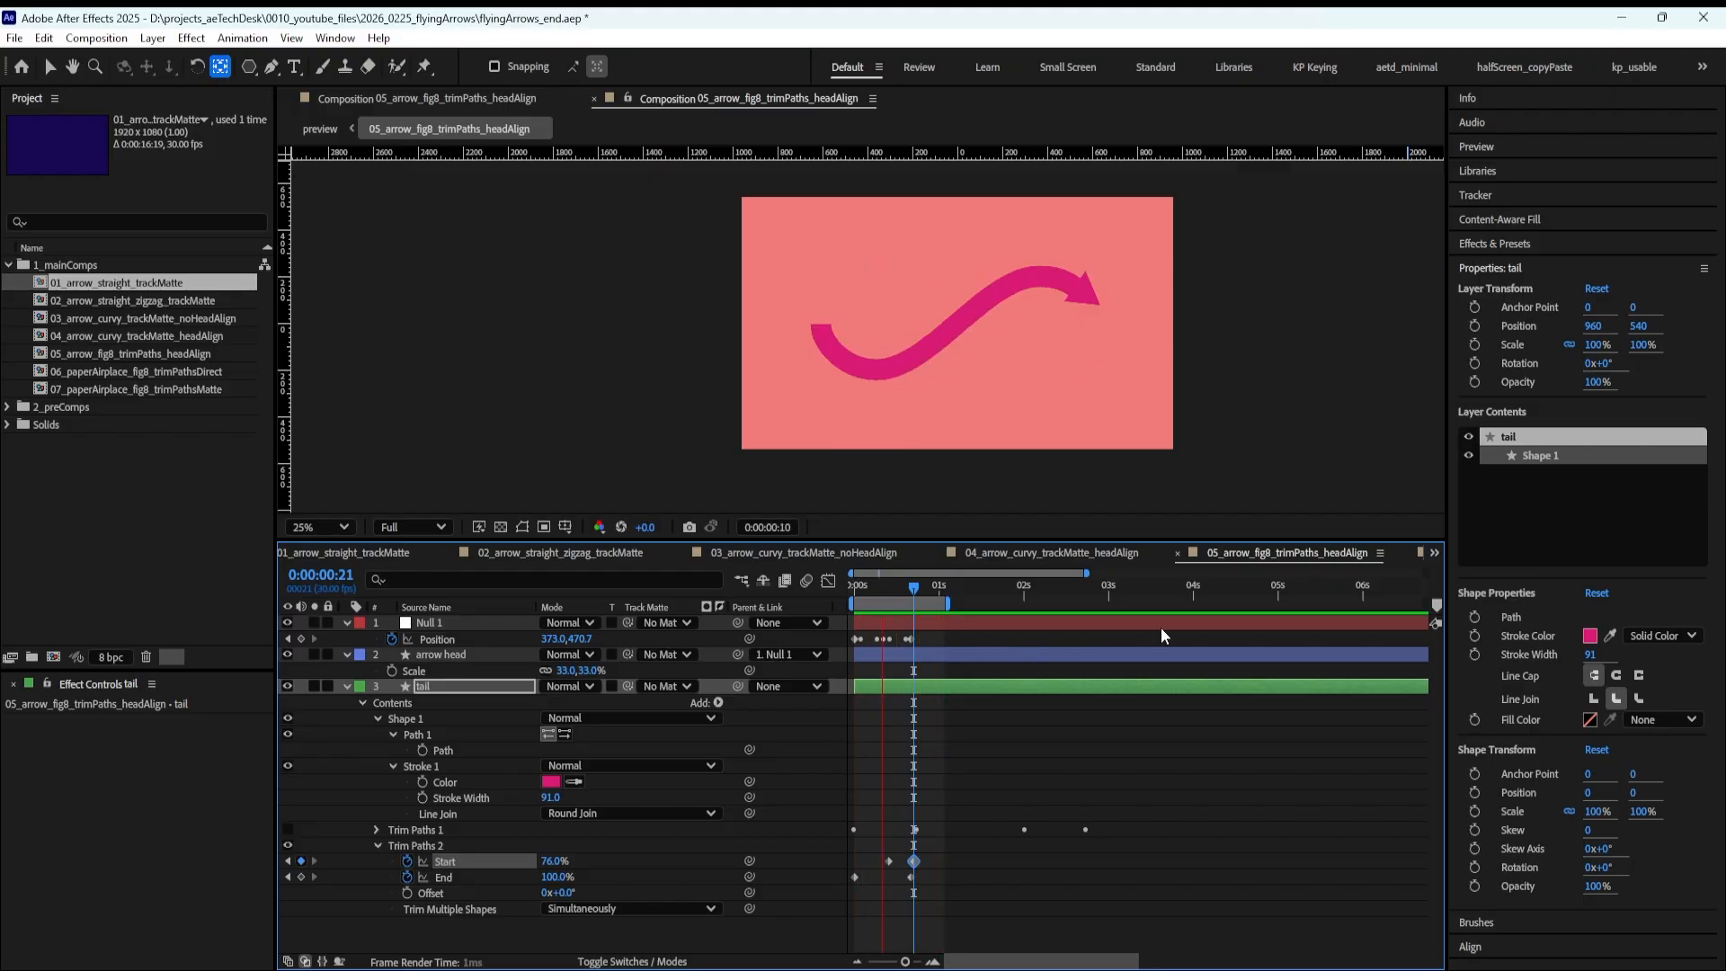
key(space)
Open the 07_paperAirplace_fig8_trimPathsMatte composition and go to 0:00:01:19
click(1434, 555)
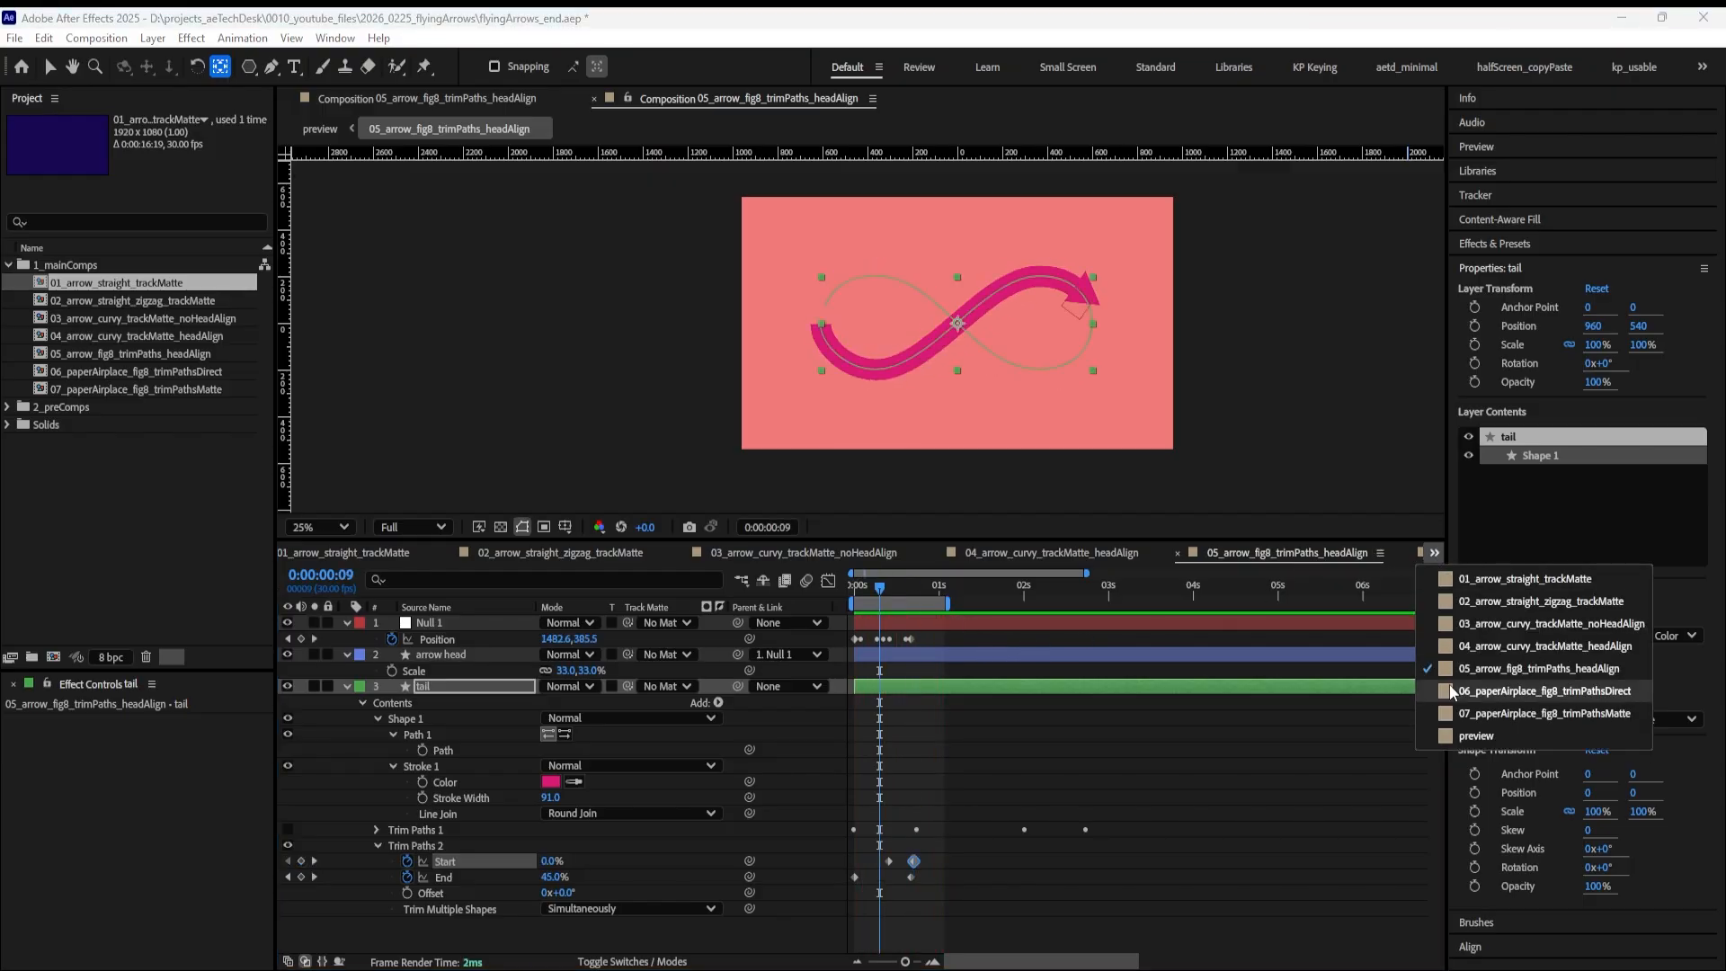
click(1485, 716)
drag(880, 585, 998, 589)
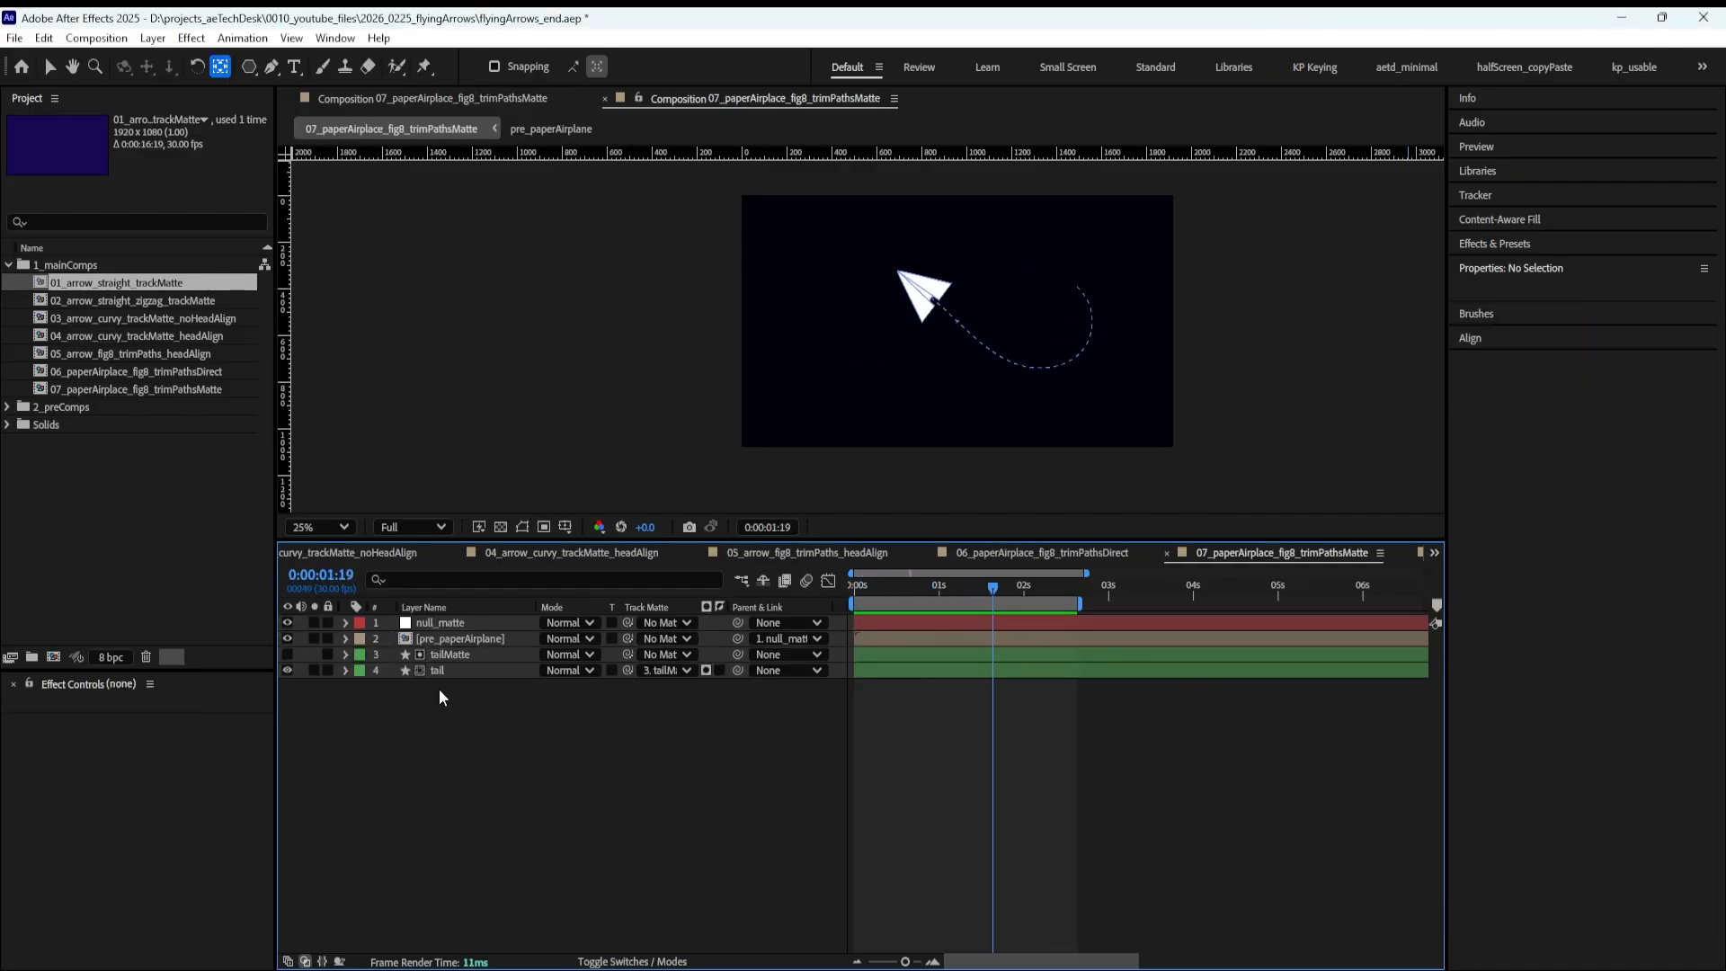
Reveal the Stroke 1 and Dashes settings in the tail layer's Shape 1
click(375, 675)
click(344, 671)
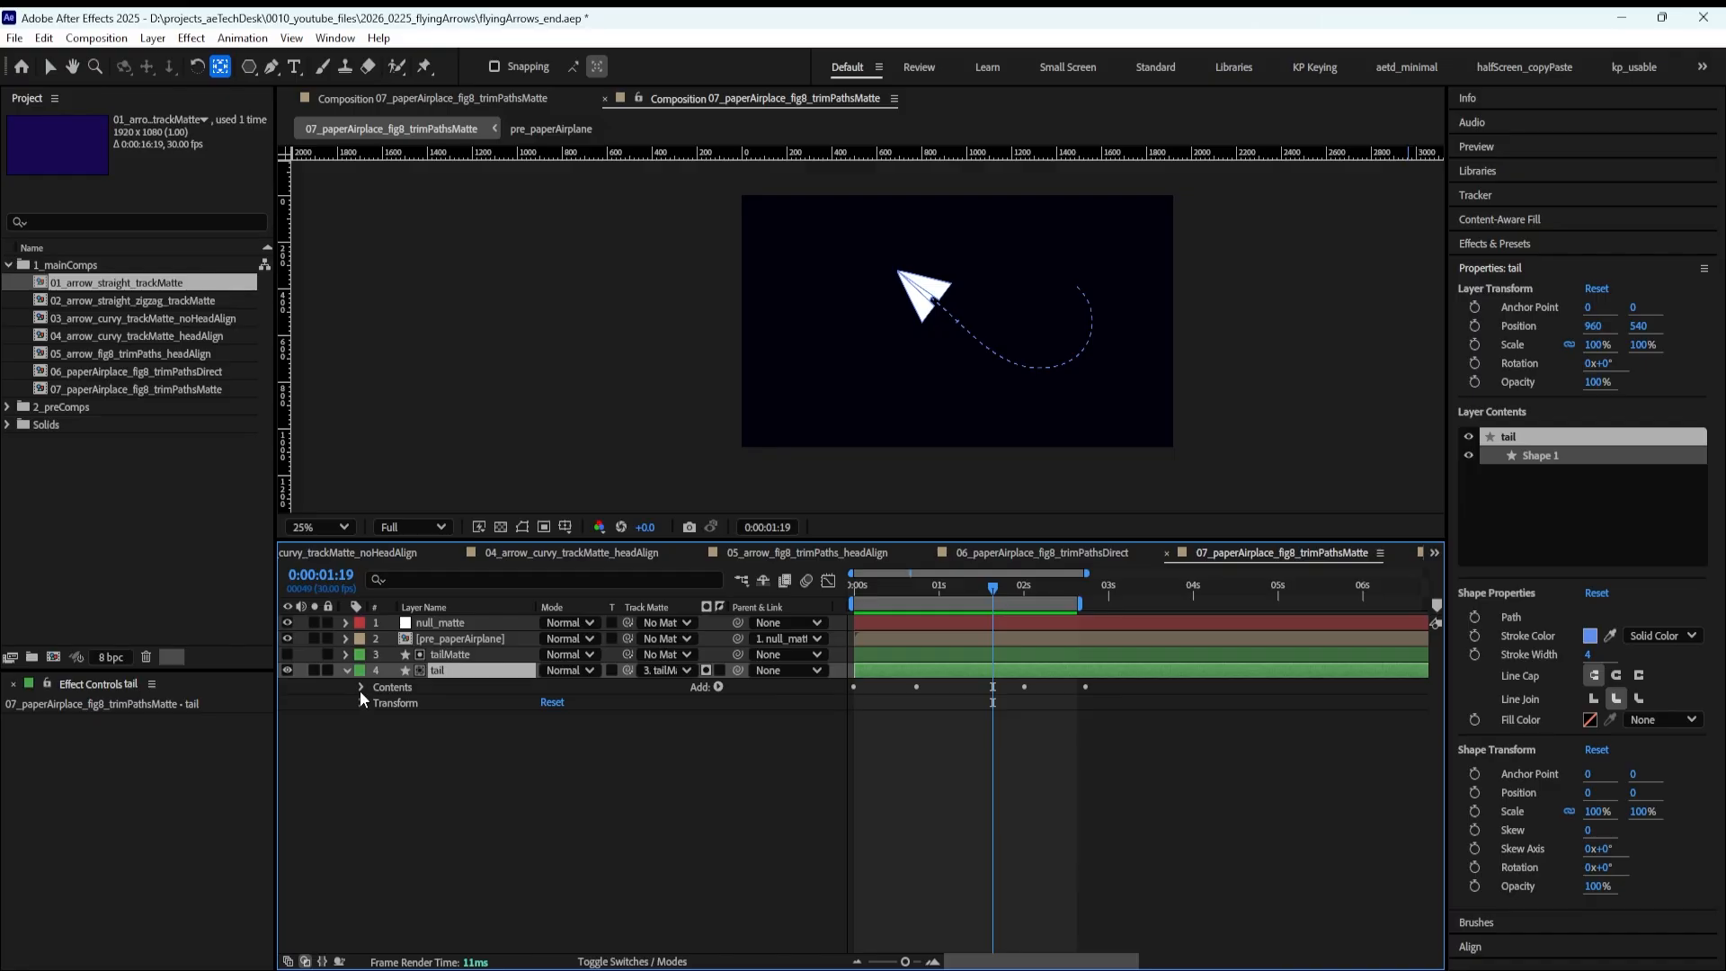
click(361, 688)
click(375, 704)
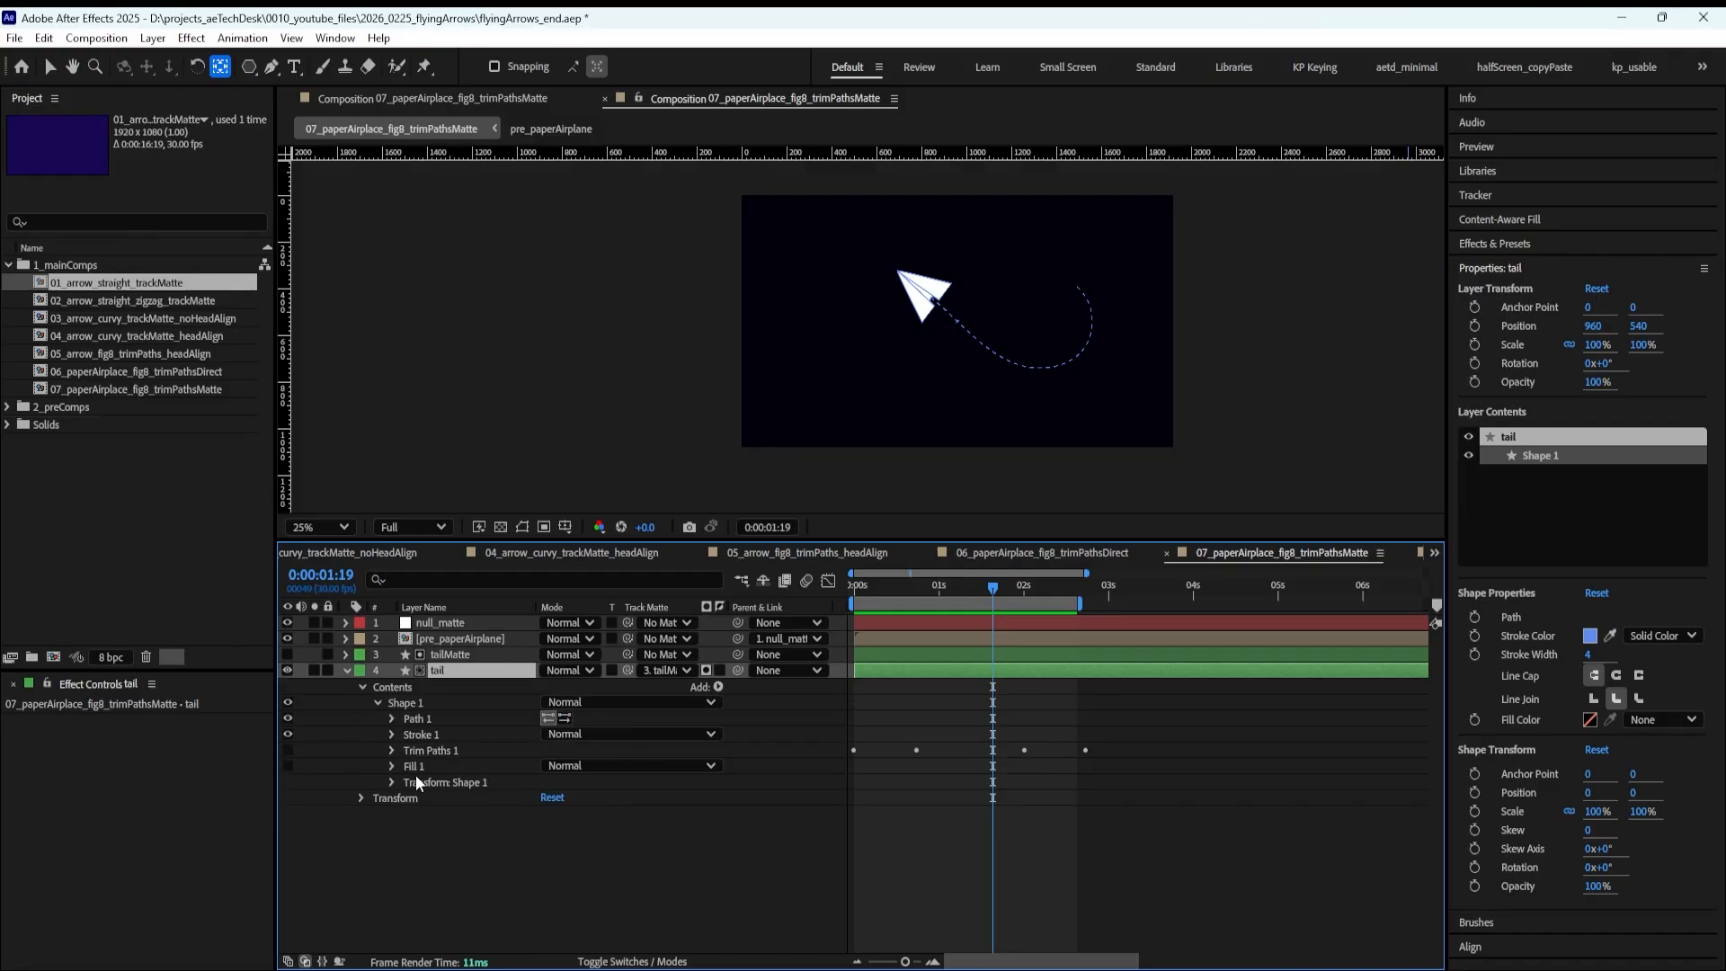
click(392, 735)
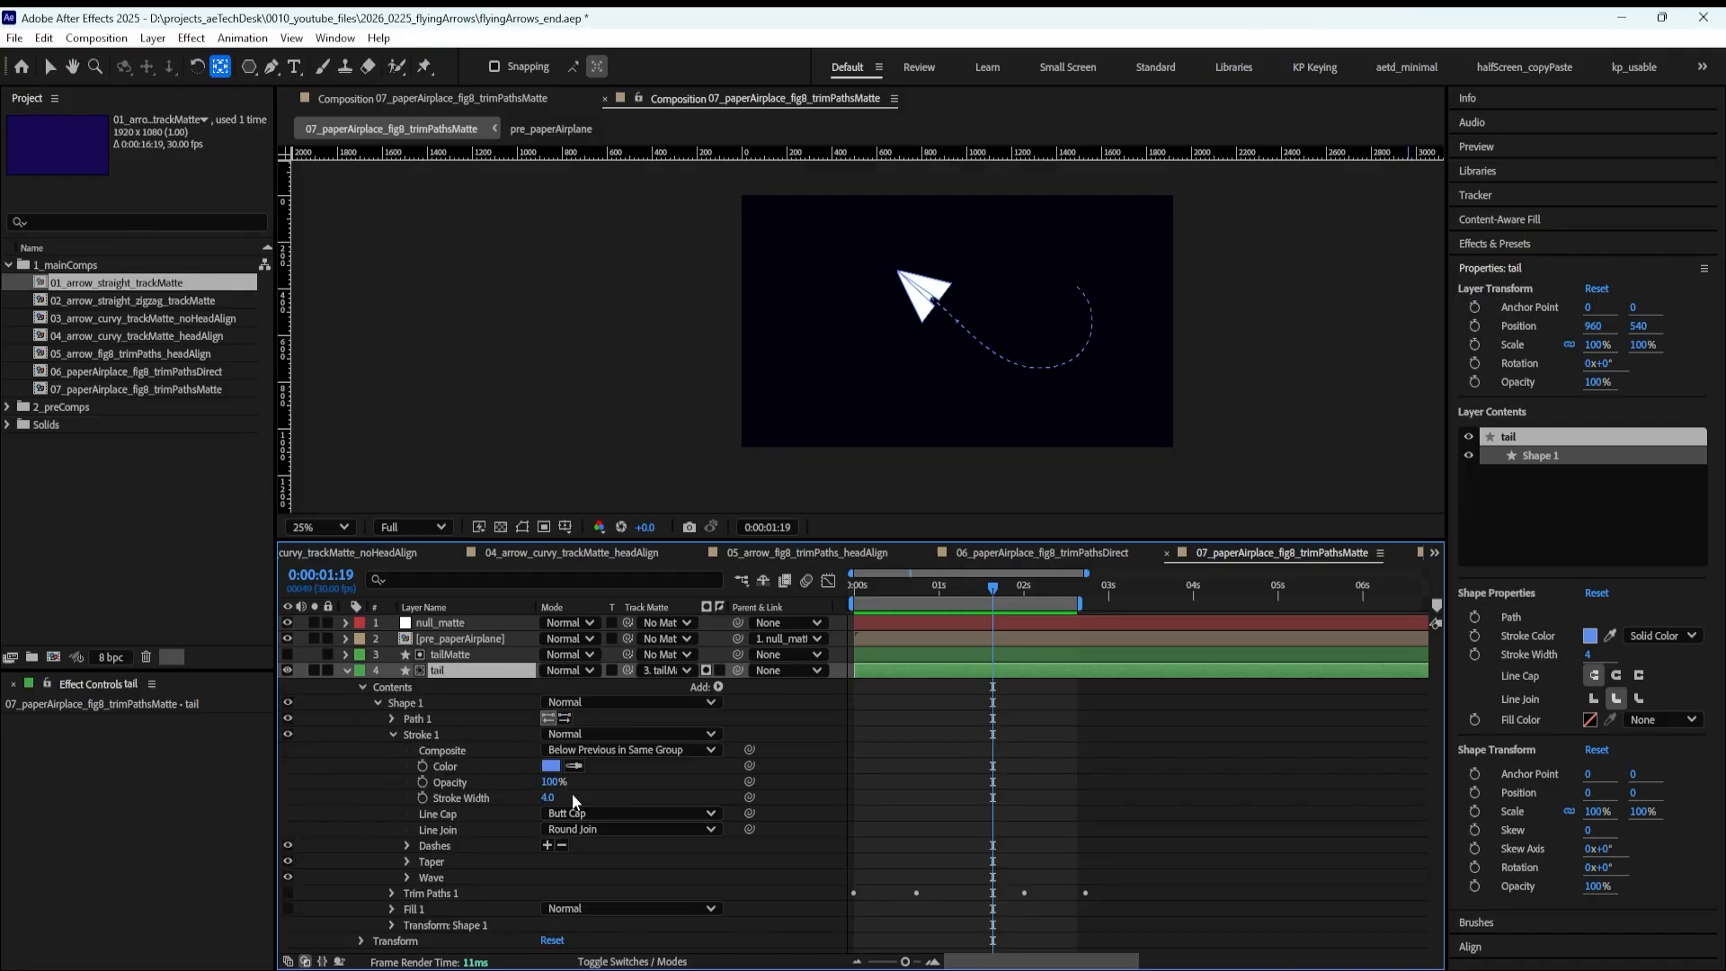
click(920, 786)
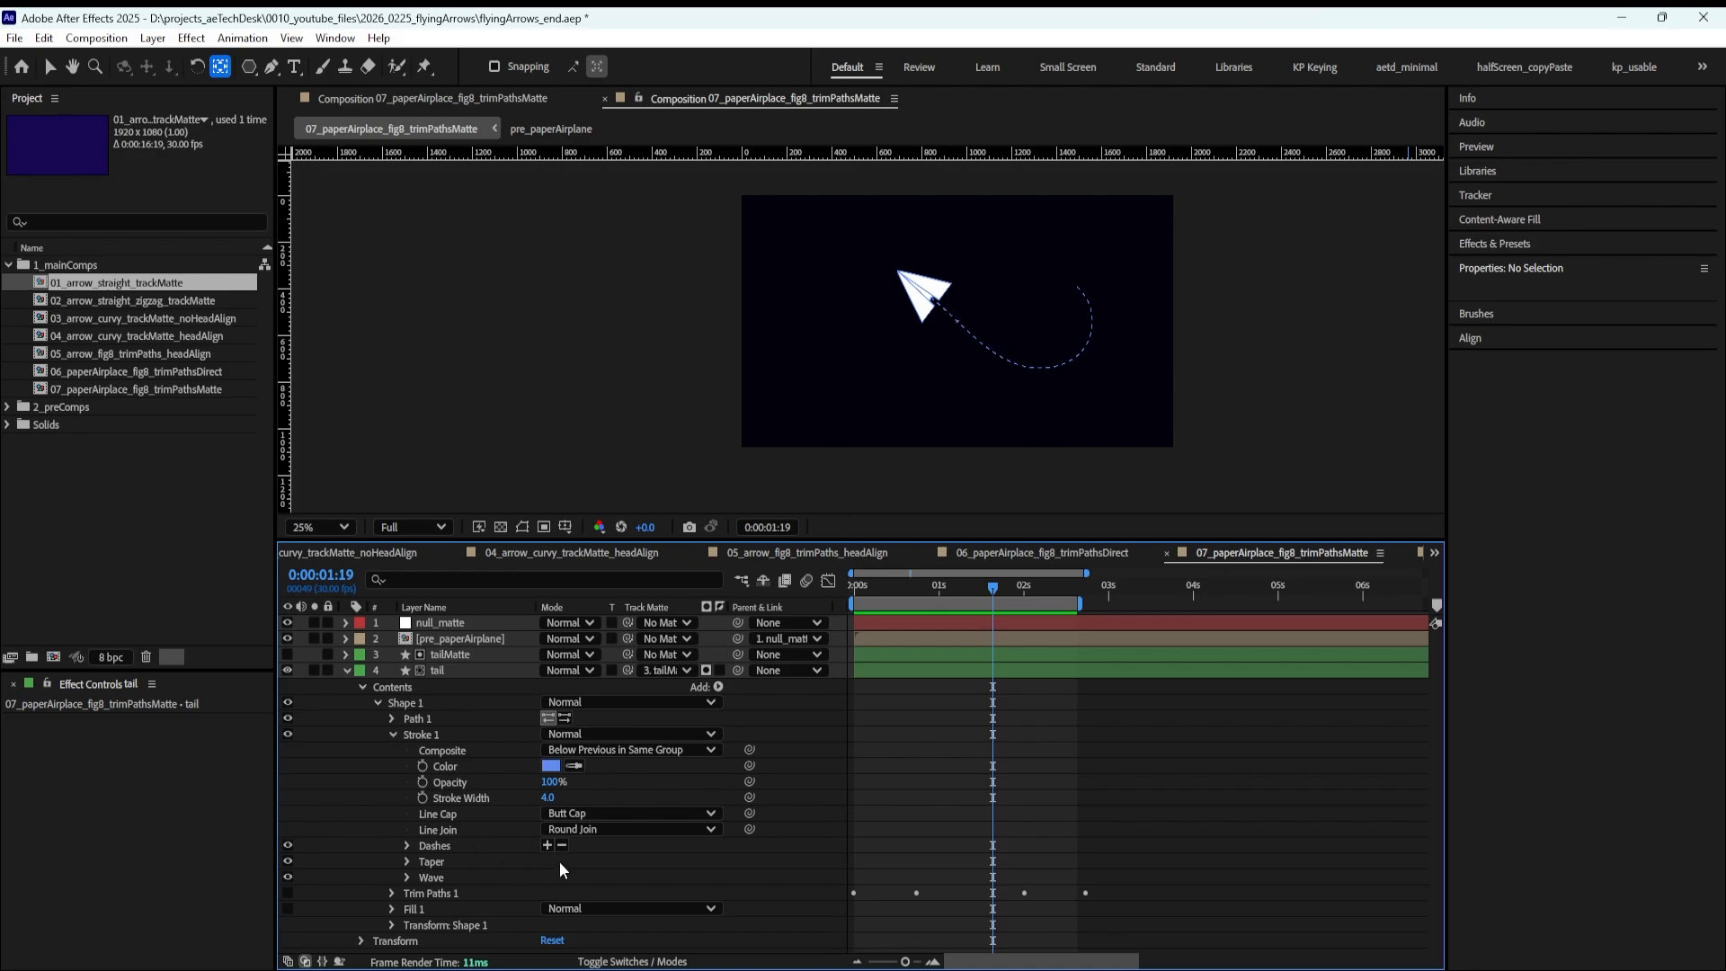
click(407, 845)
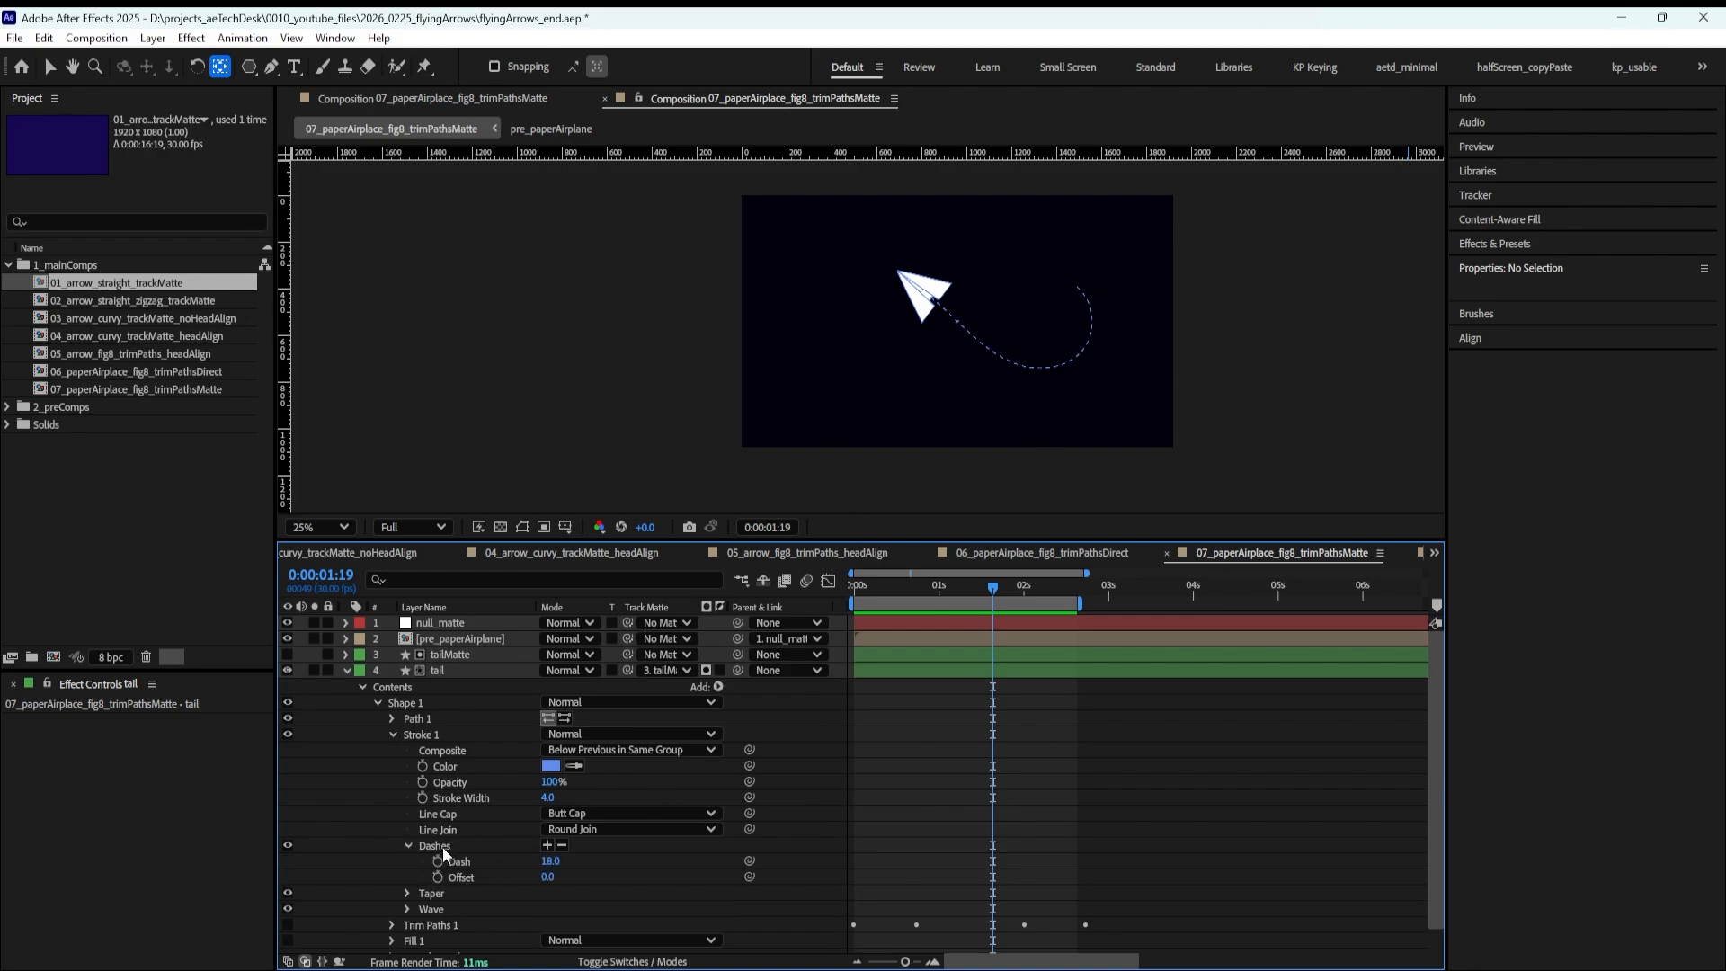
Try turning off the Dashes on the tail's stroke and preview the paper airplane's flight
click(290, 845)
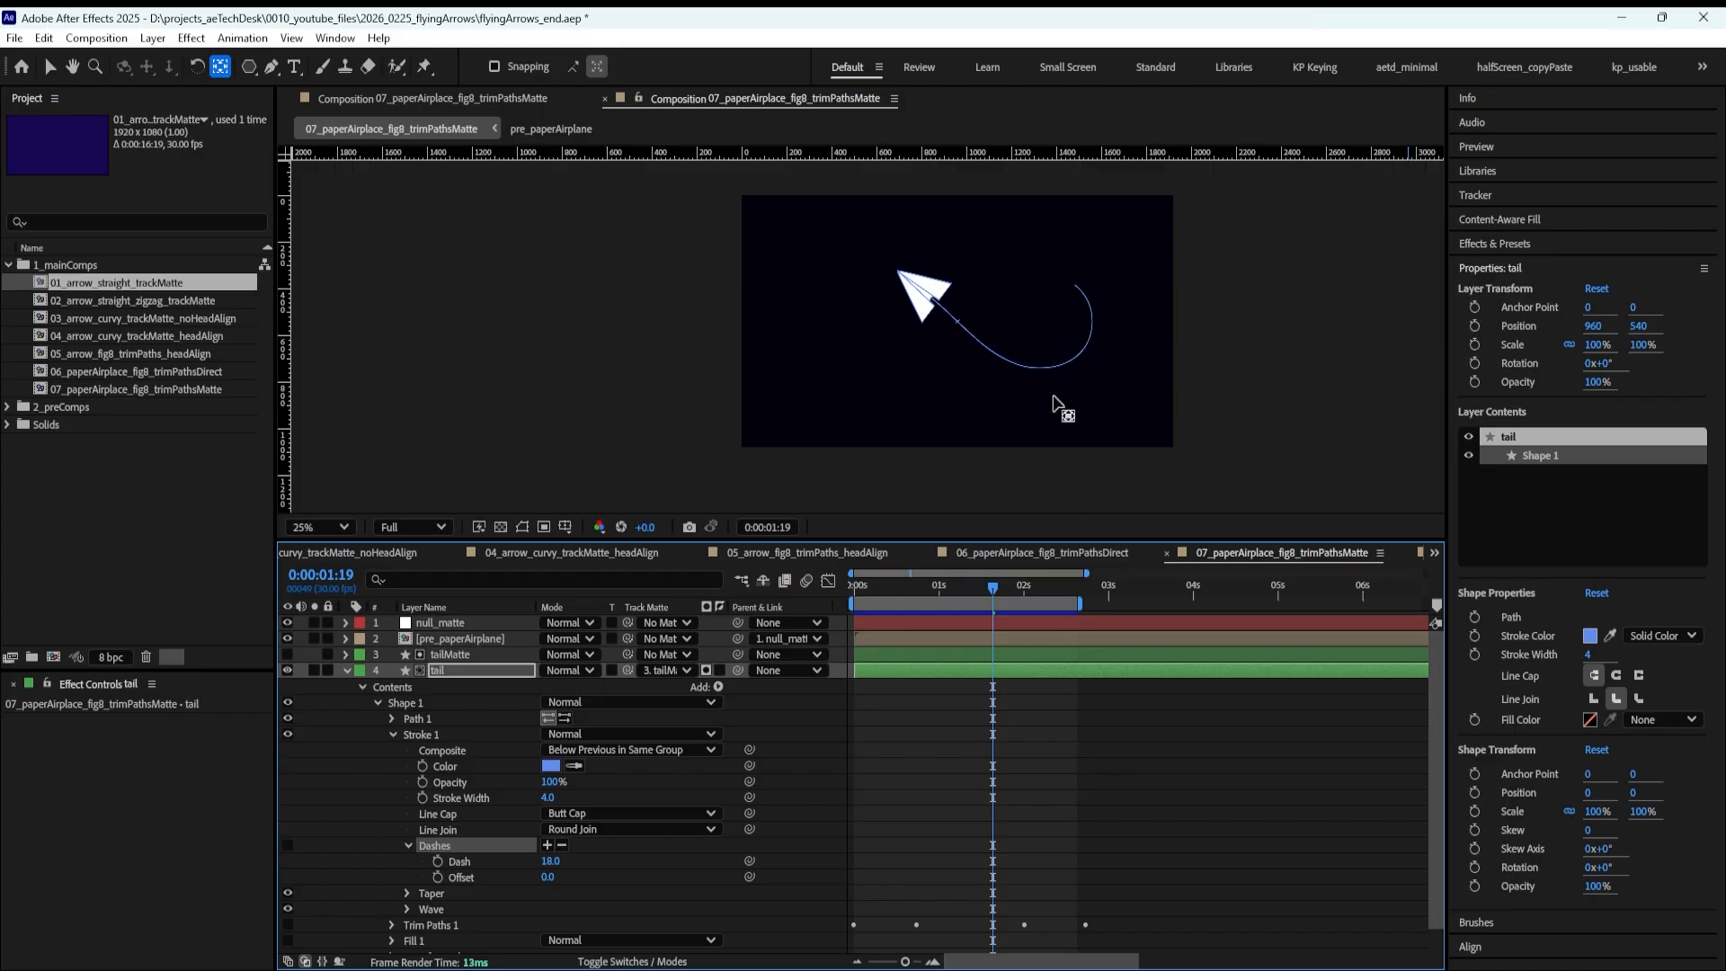
click(1142, 804)
key(space)
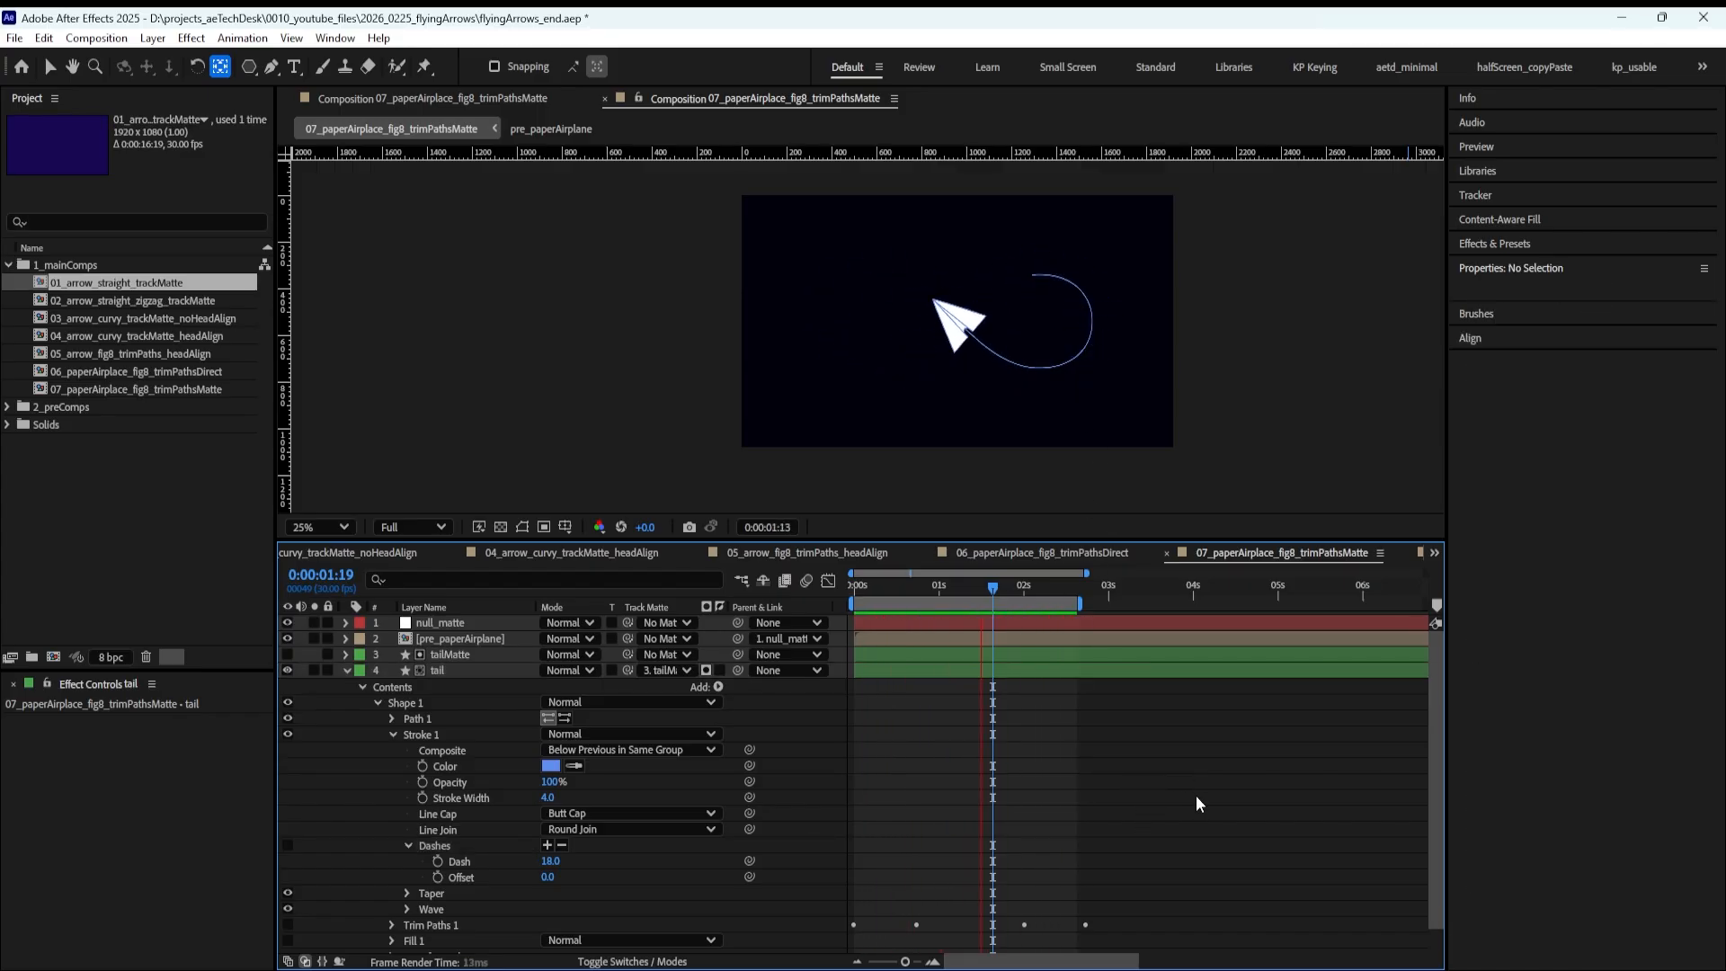
key(space)
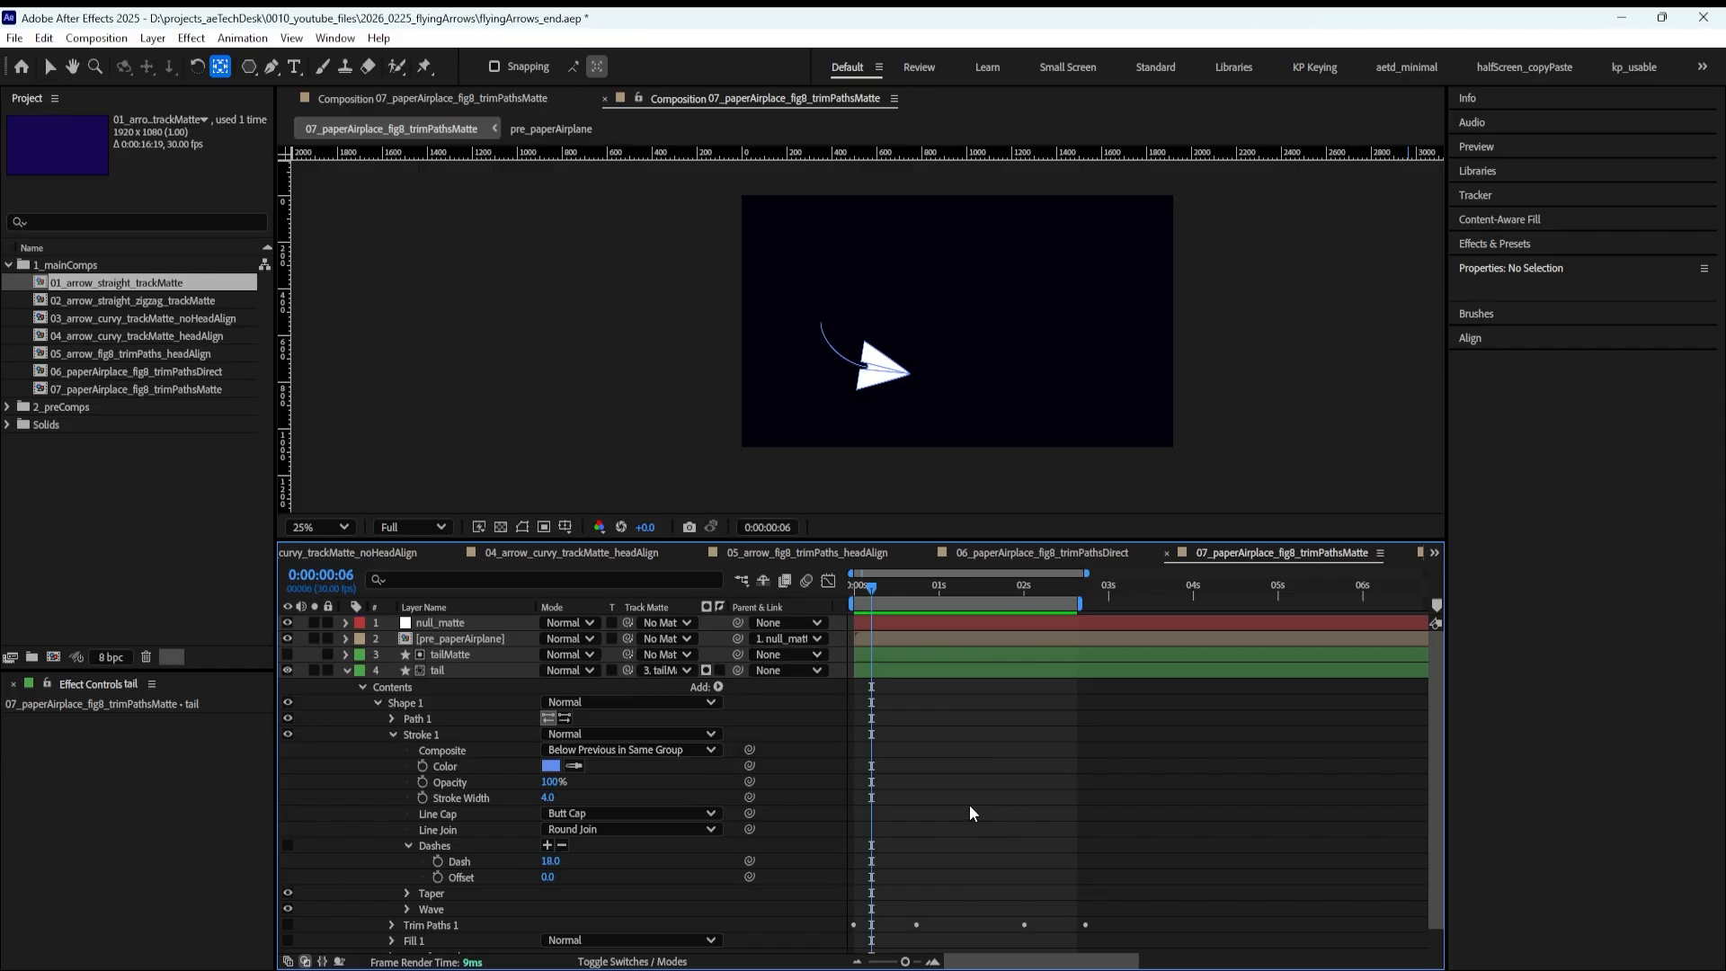
Preview the 06_paperAirplace_fig8_trimPathsDirect composition for comparison and return to 07_paperAirplace_fig8_trimPathsMatte
click(1064, 550)
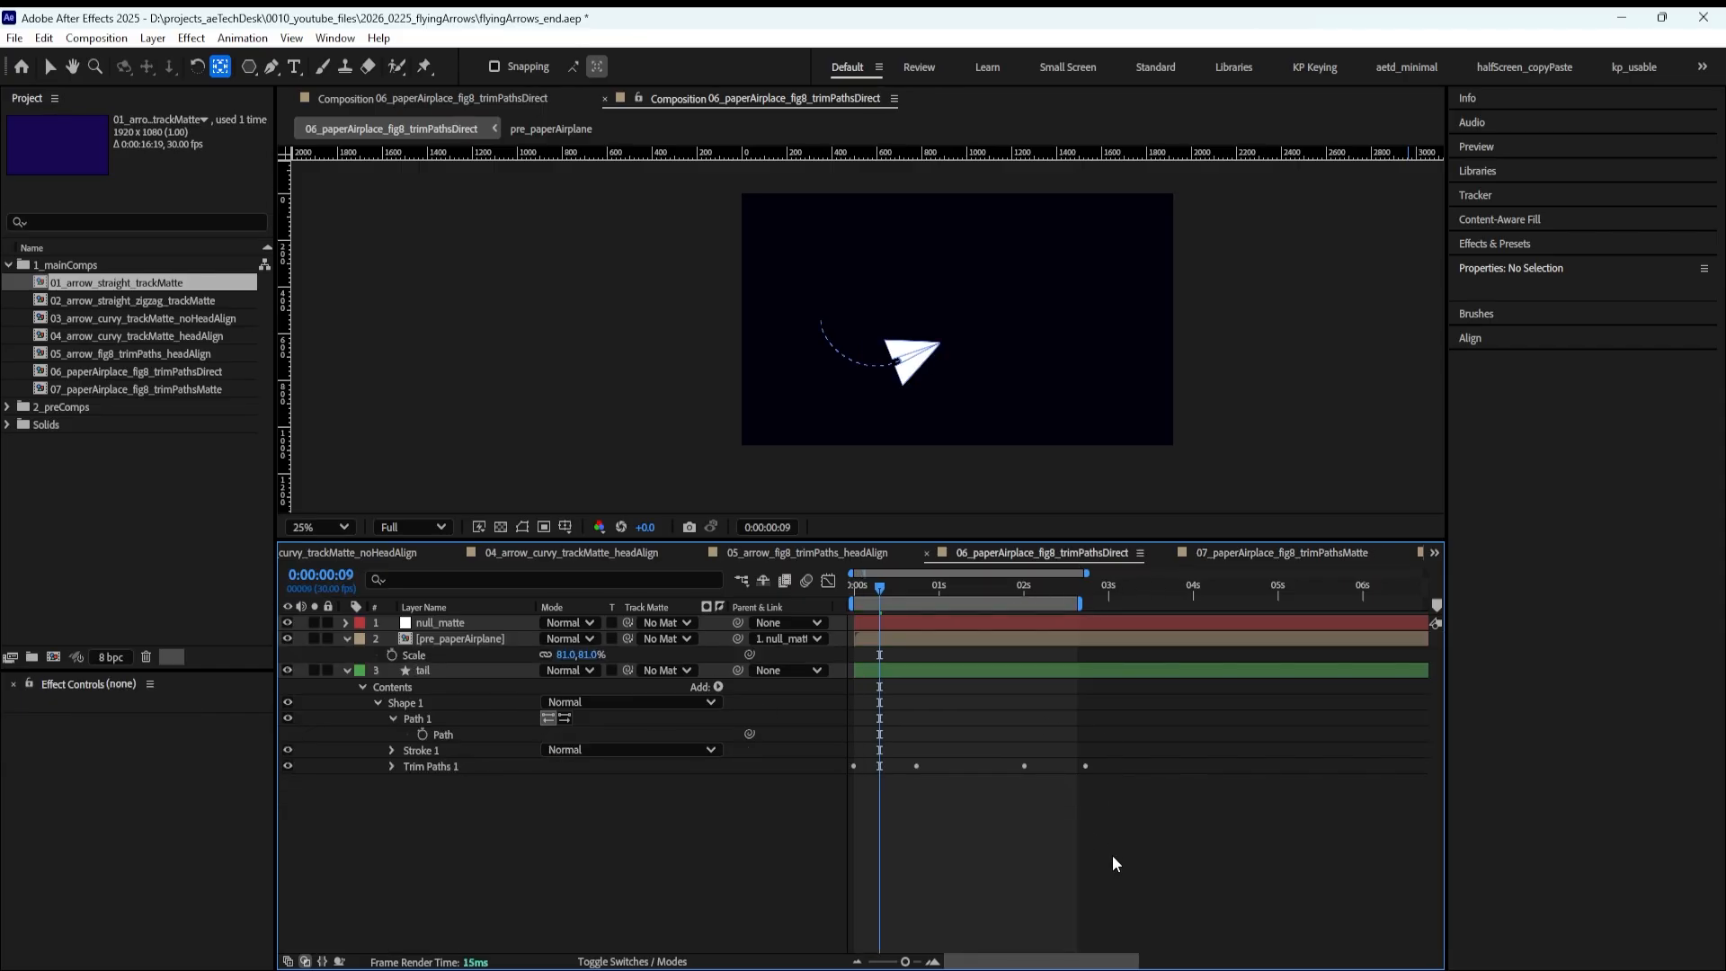
key(space)
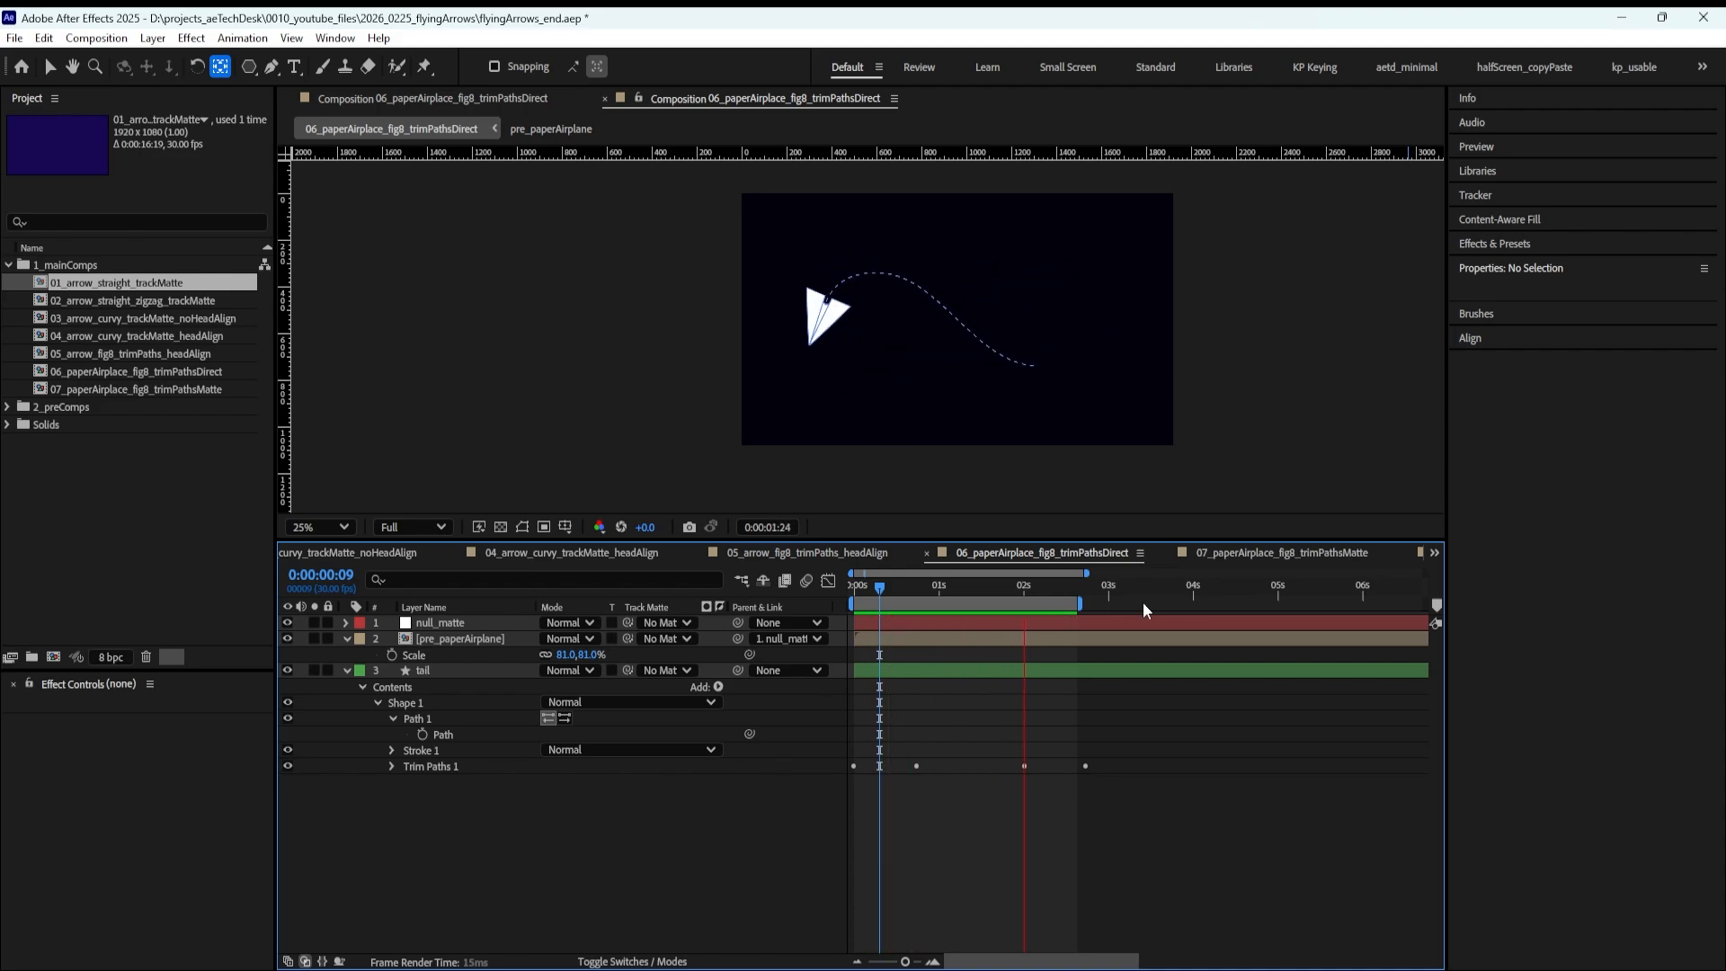
click(1268, 552)
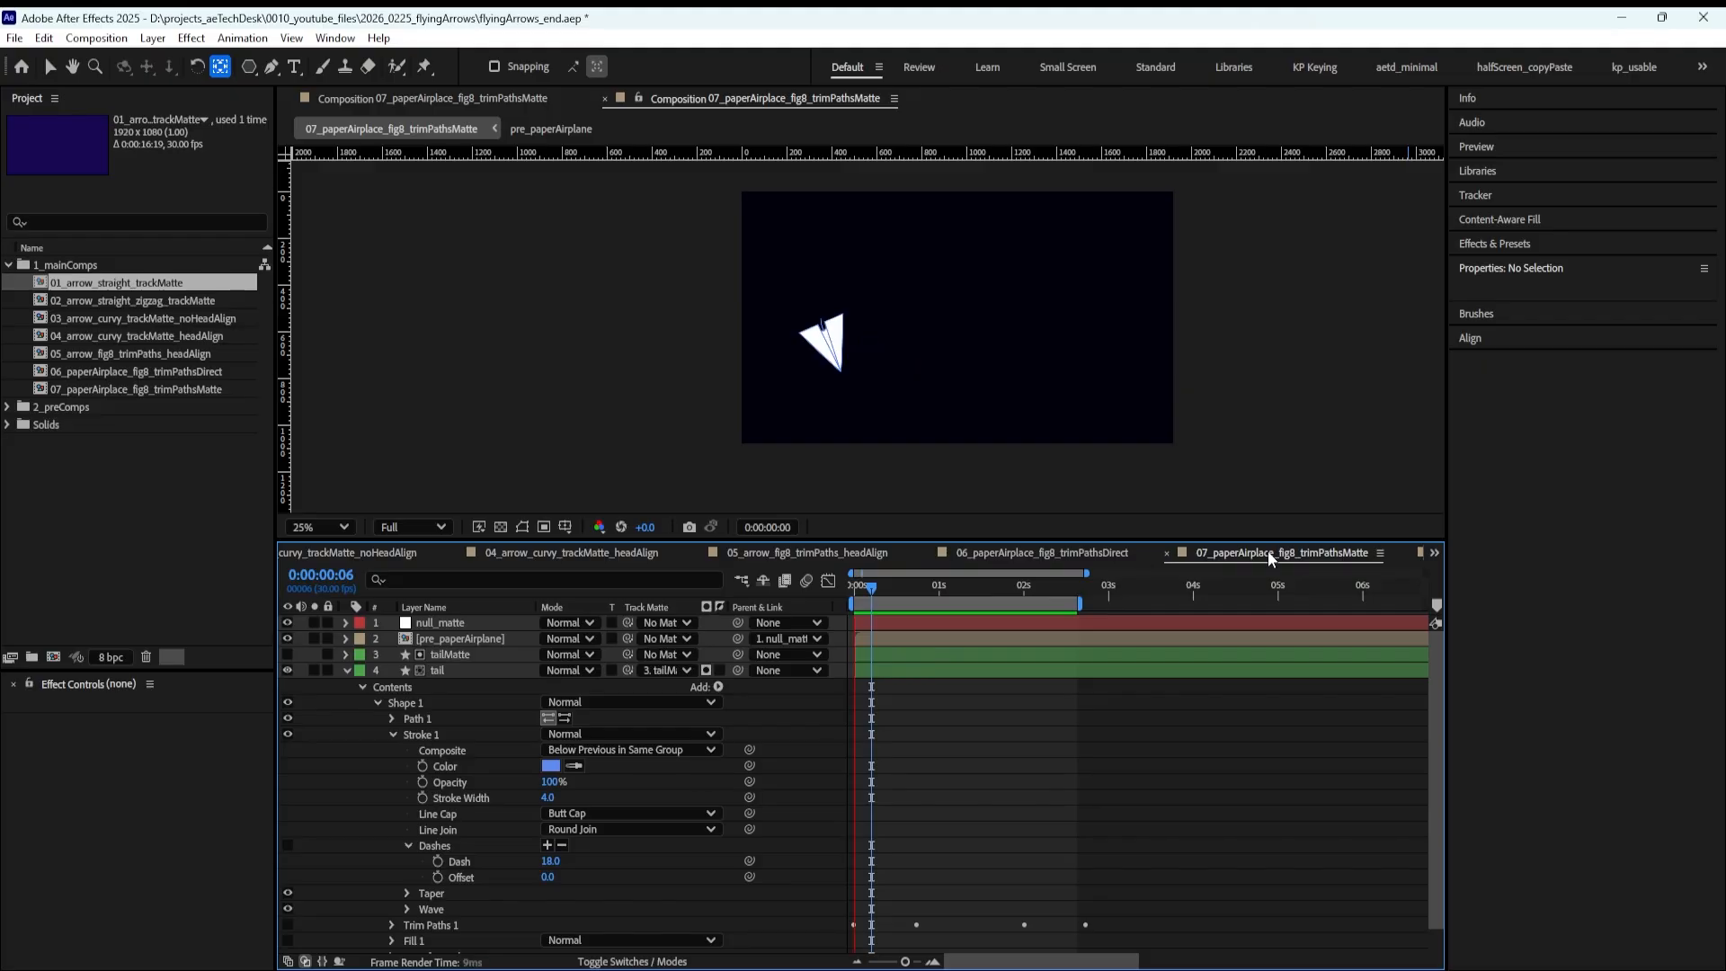
Turn the Dashes on the tail's stroke back on and collapse Stroke 1
scroll(398, 827, down, 2)
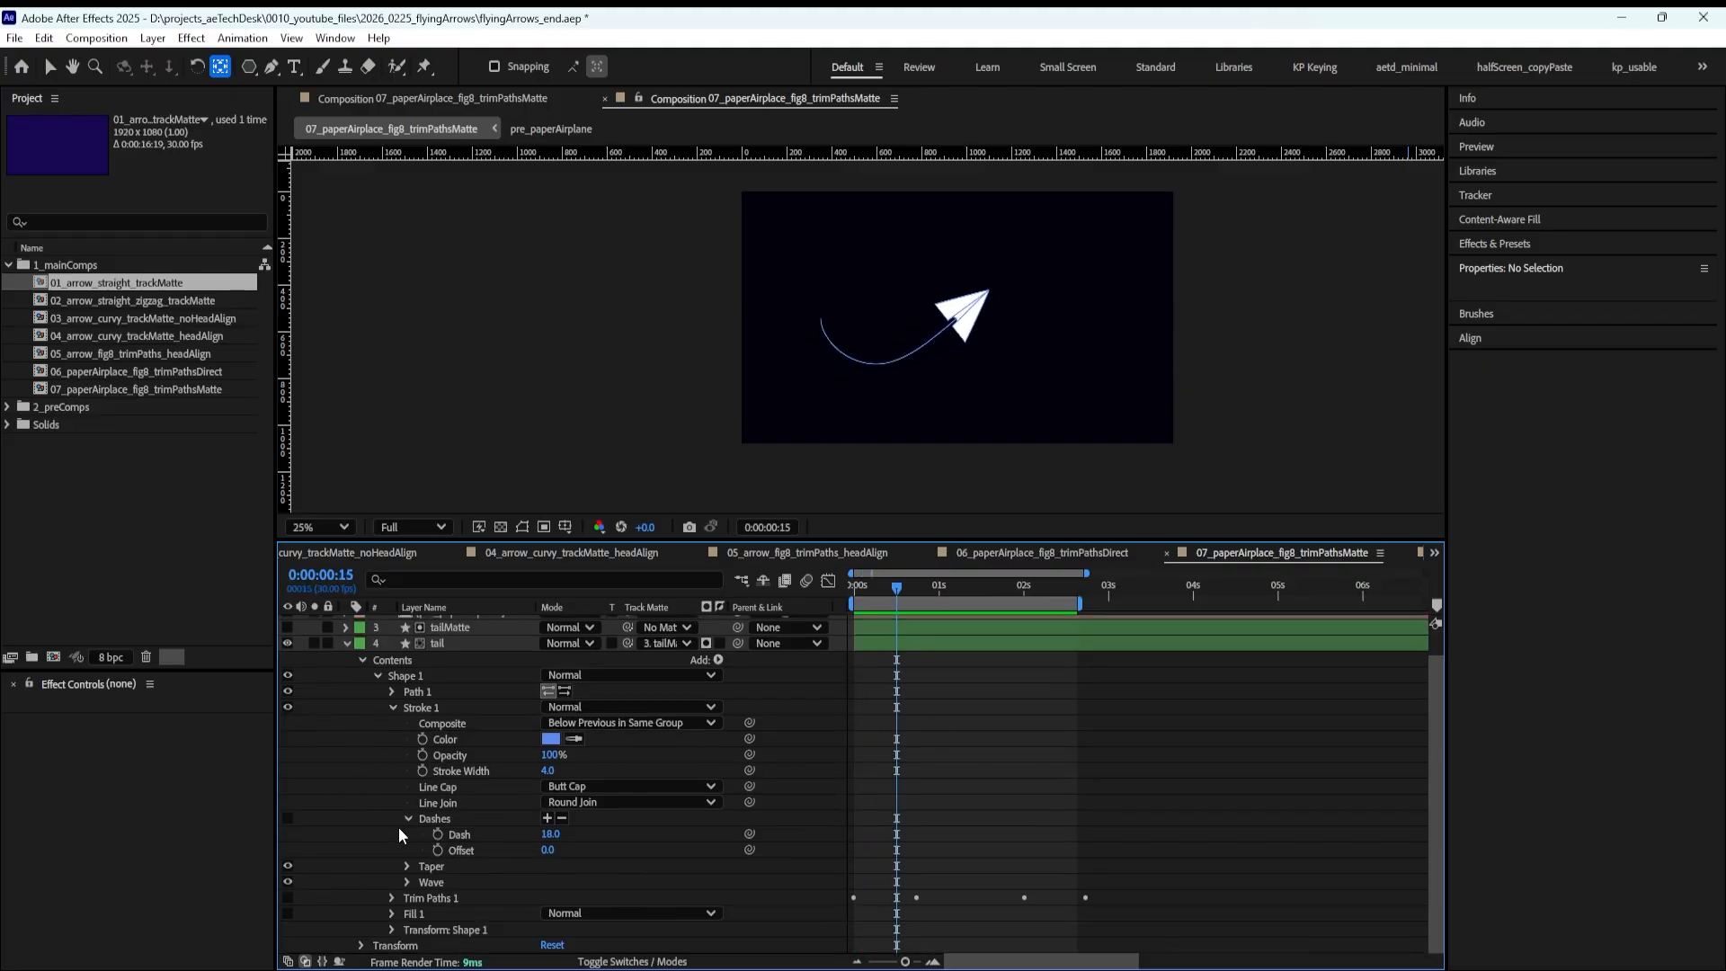
scroll(369, 737, up, 2)
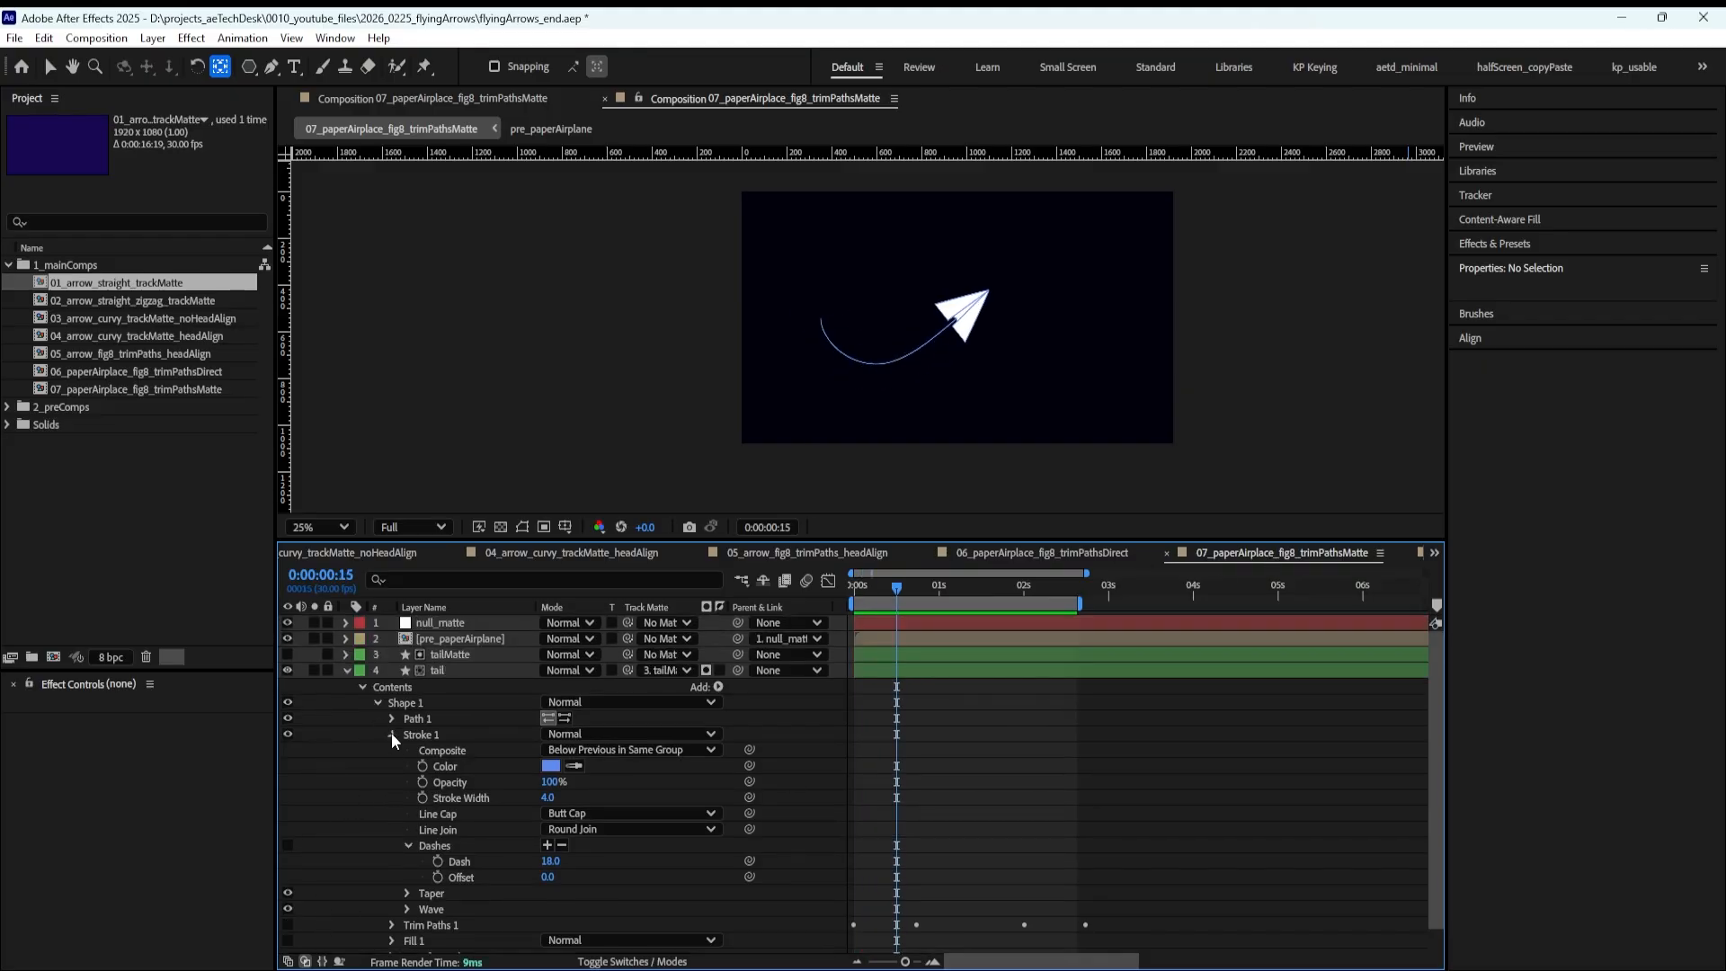
click(391, 734)
click(392, 735)
click(288, 845)
click(392, 734)
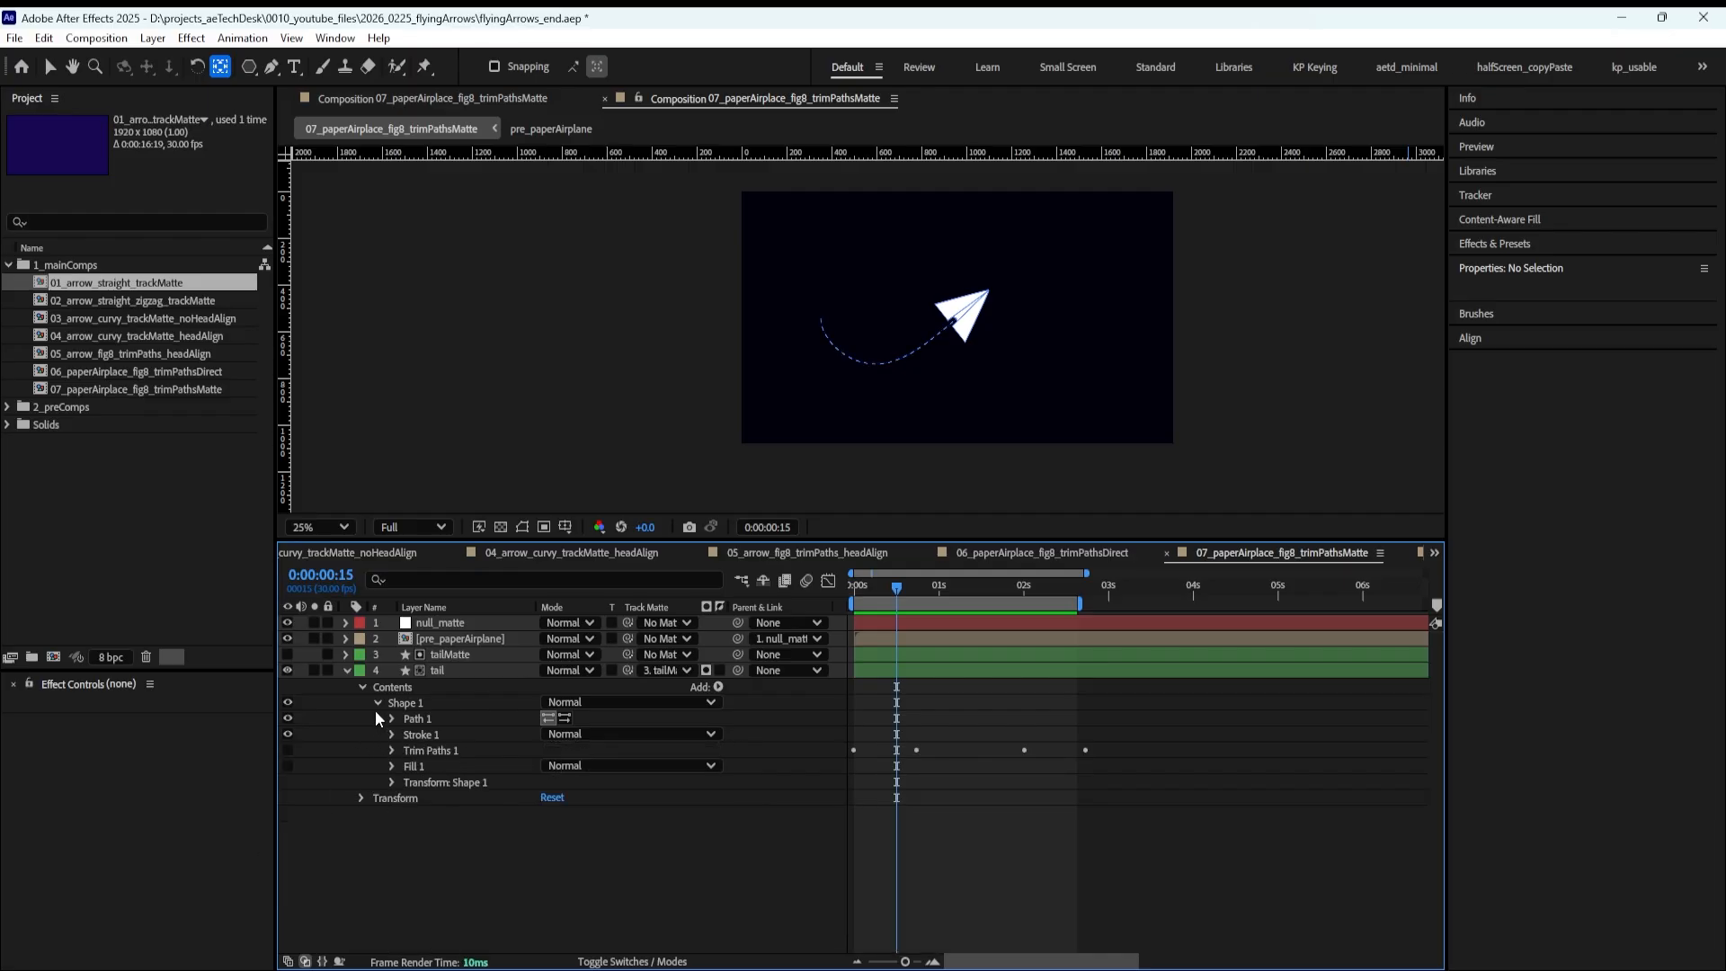
Collapse the tail layer's Contents and examine the tail and tailMatte layers
click(361, 687)
click(455, 671)
click(497, 759)
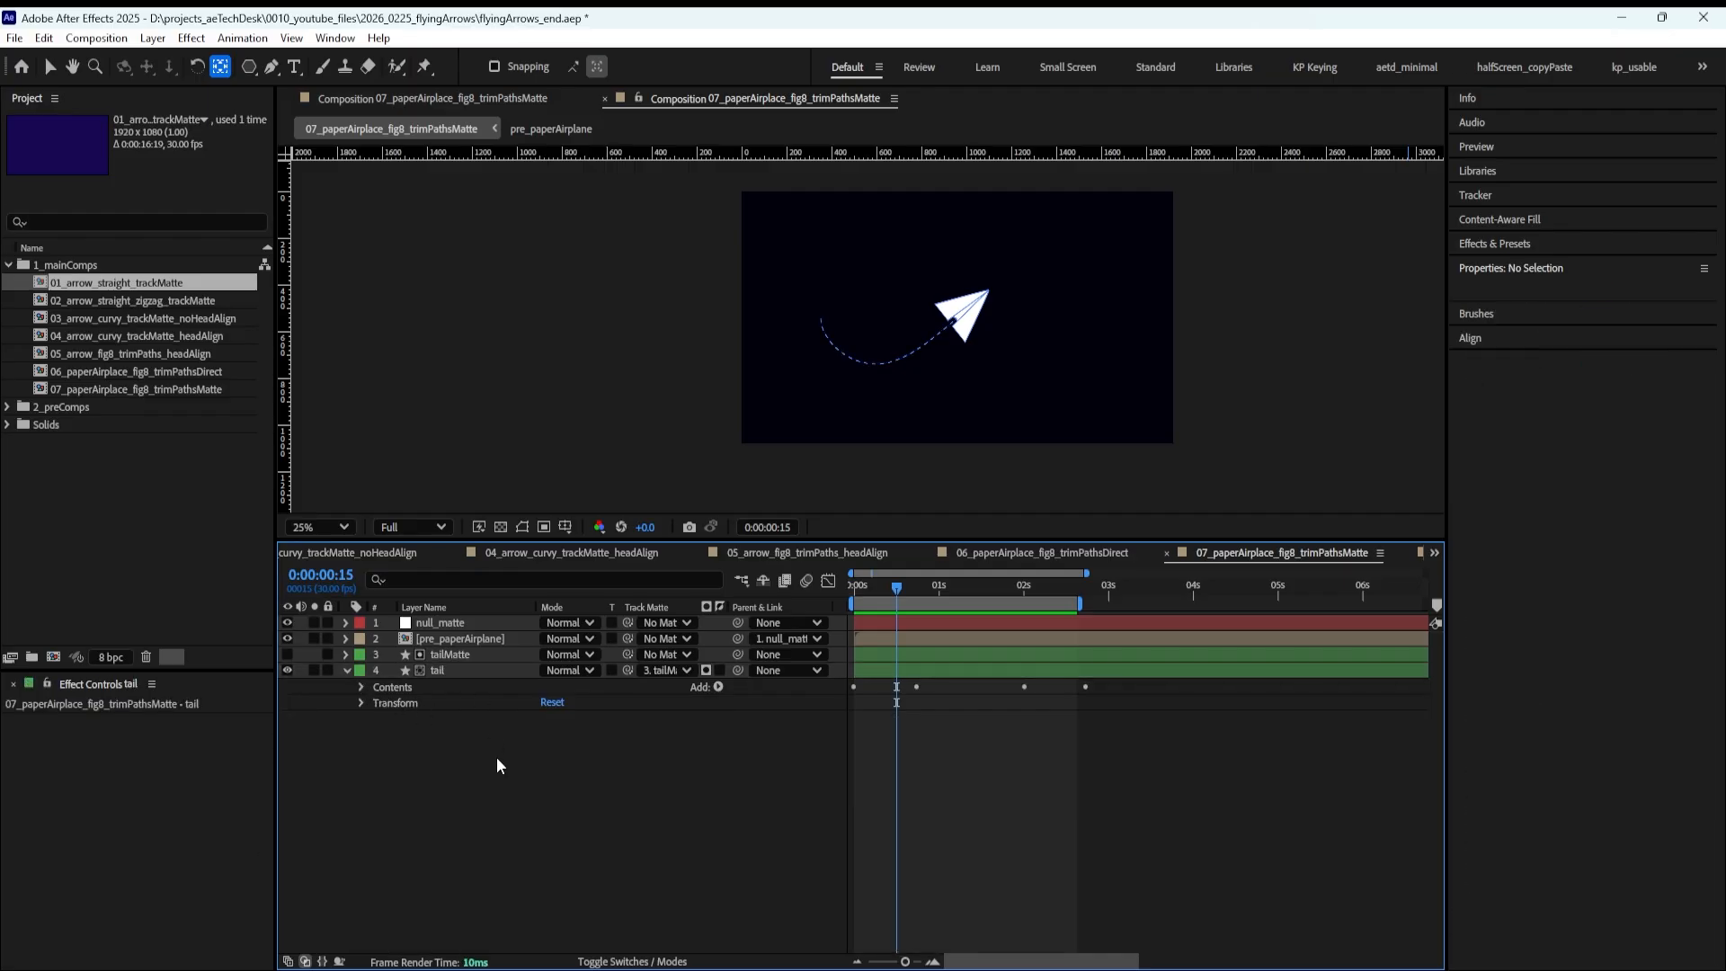
click(467, 654)
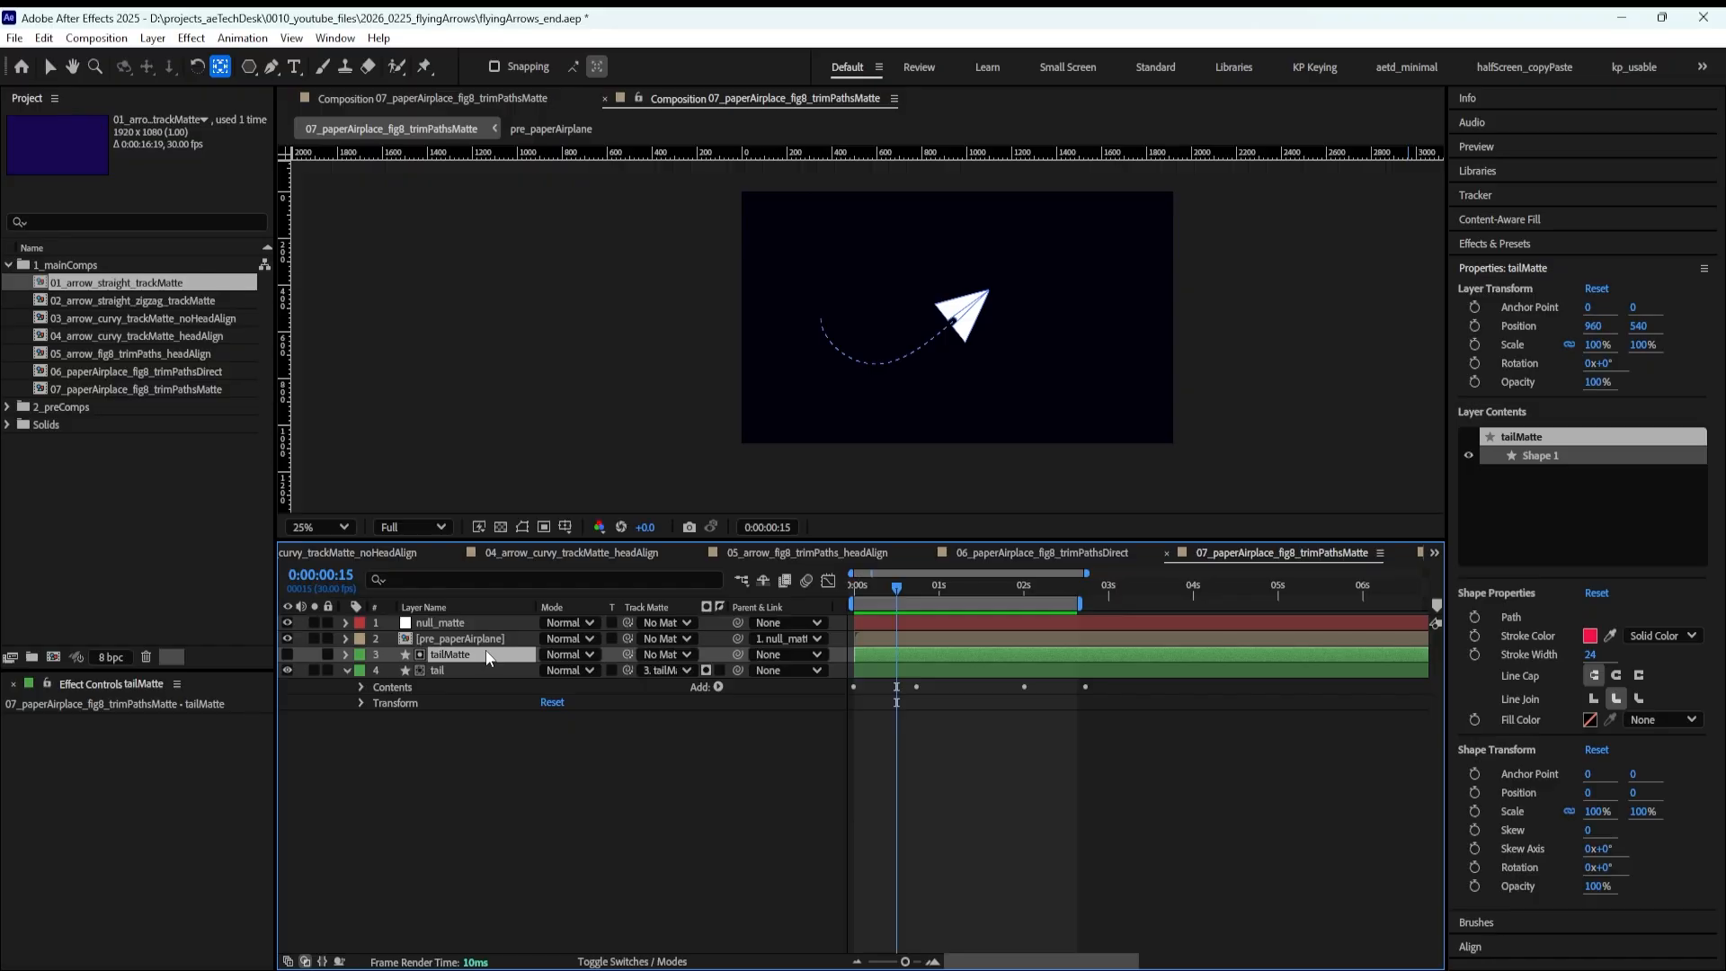
click(526, 817)
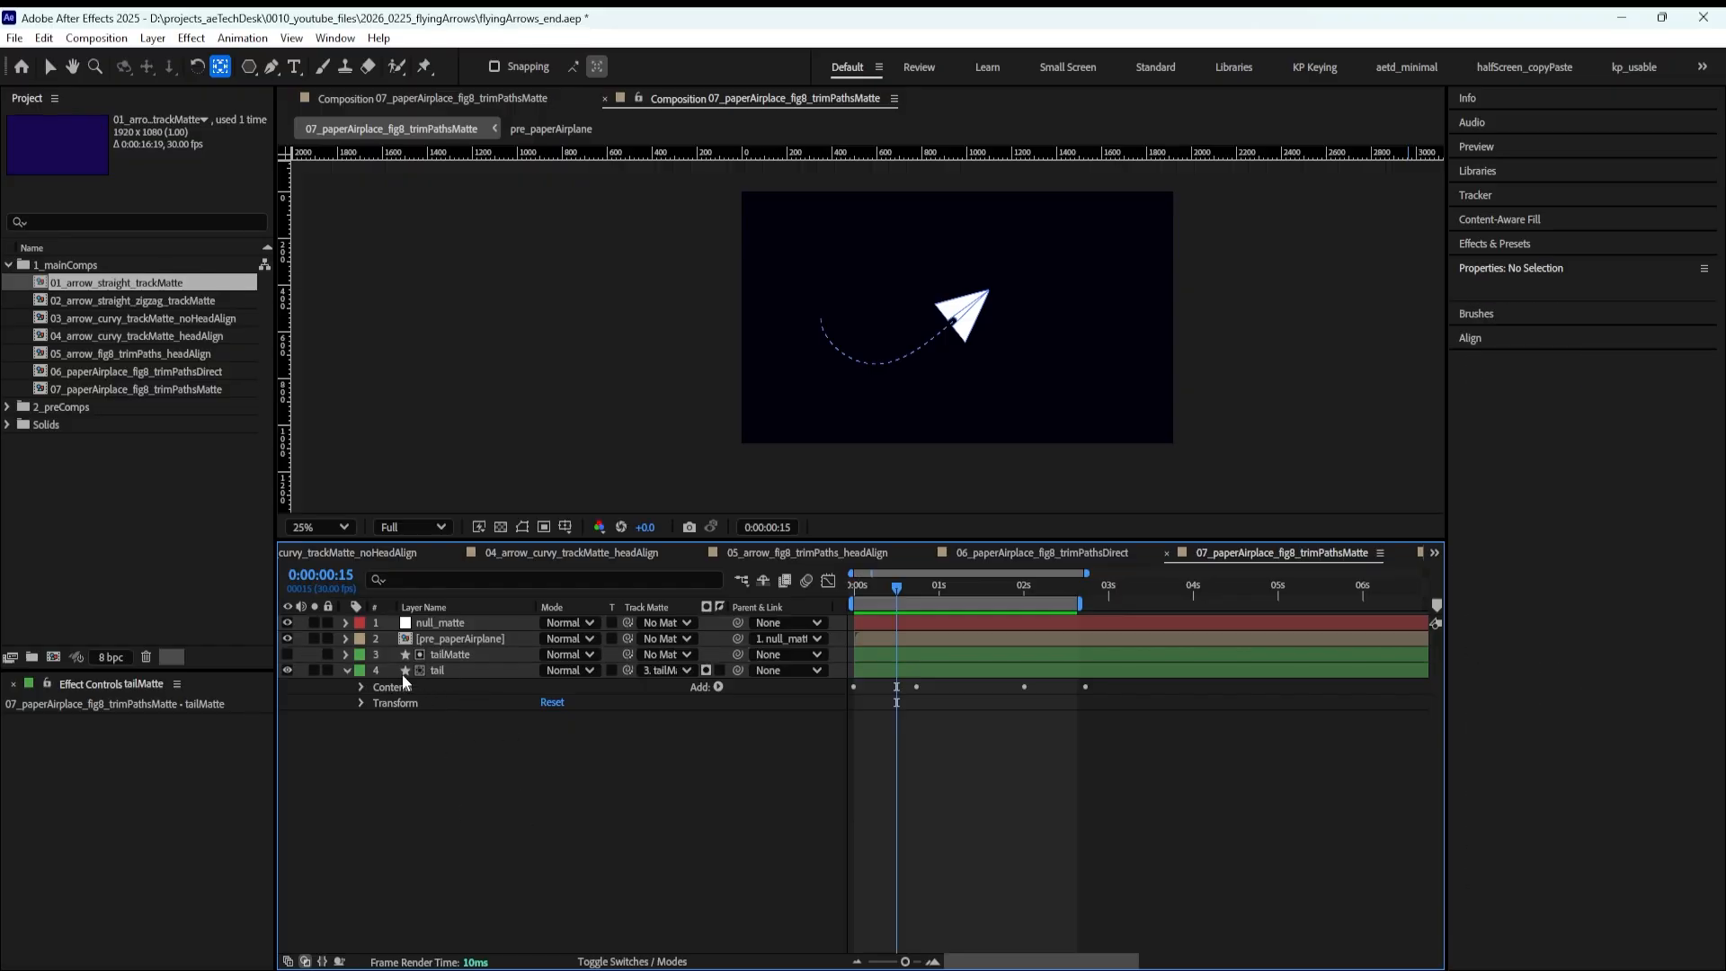
Solo the tail layer to examine its dashed line on its own
click(315, 670)
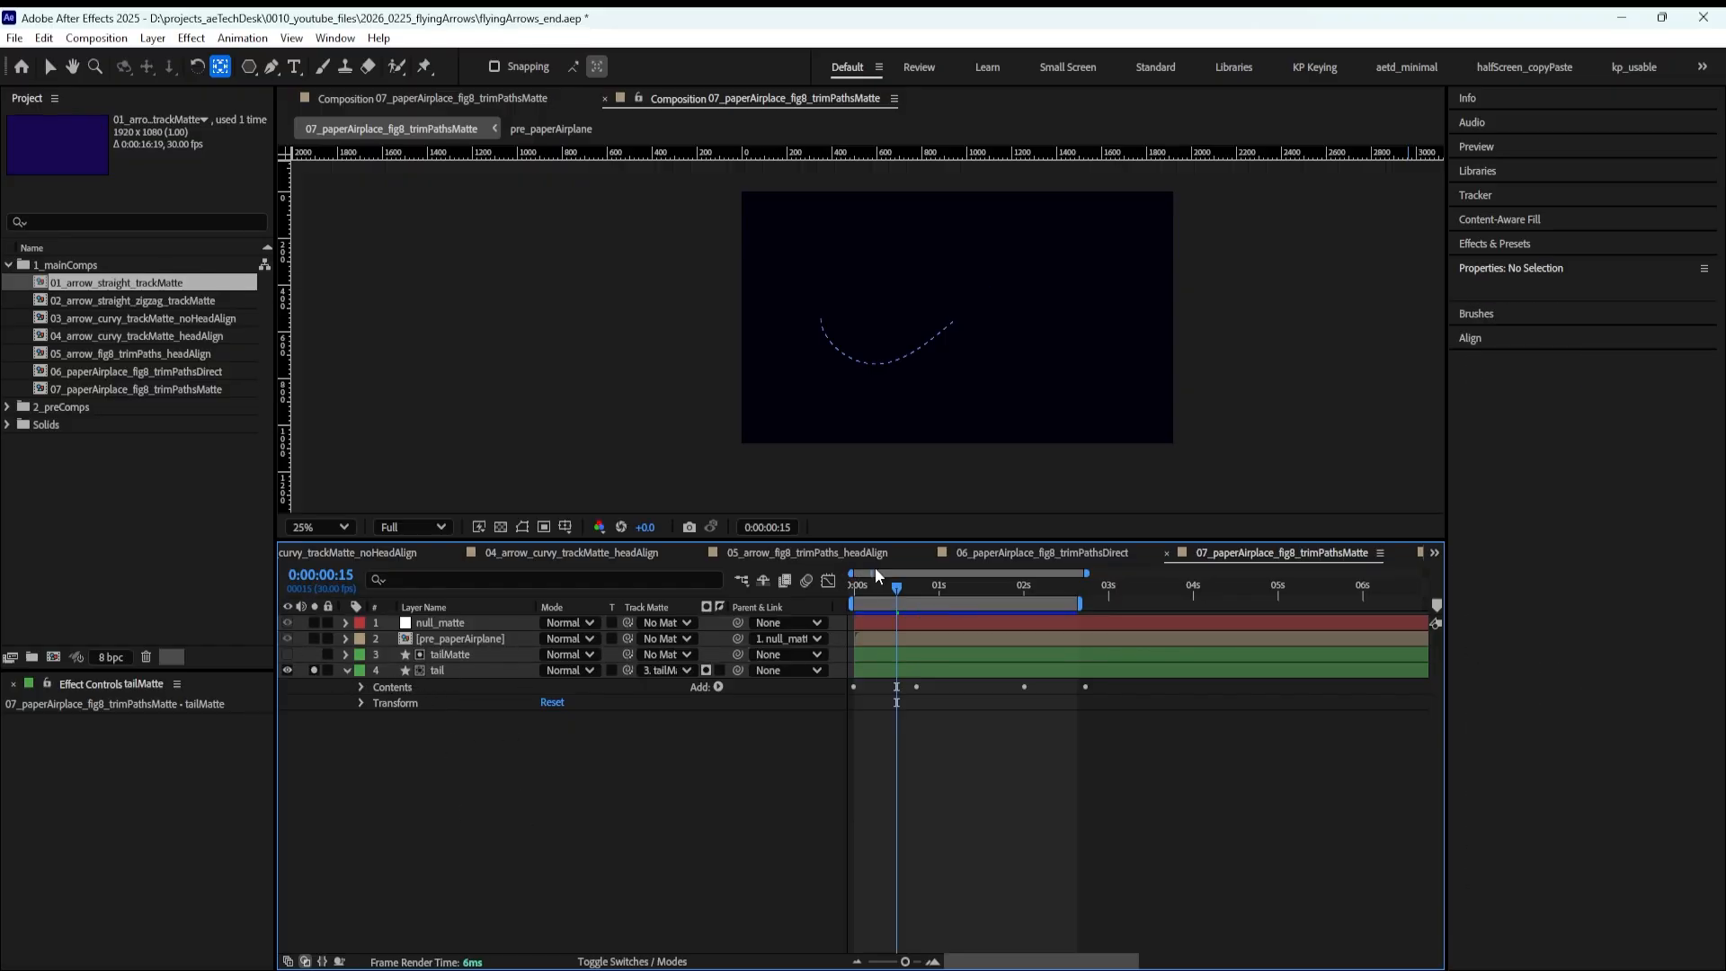
click(428, 673)
click(442, 755)
click(448, 670)
click(346, 670)
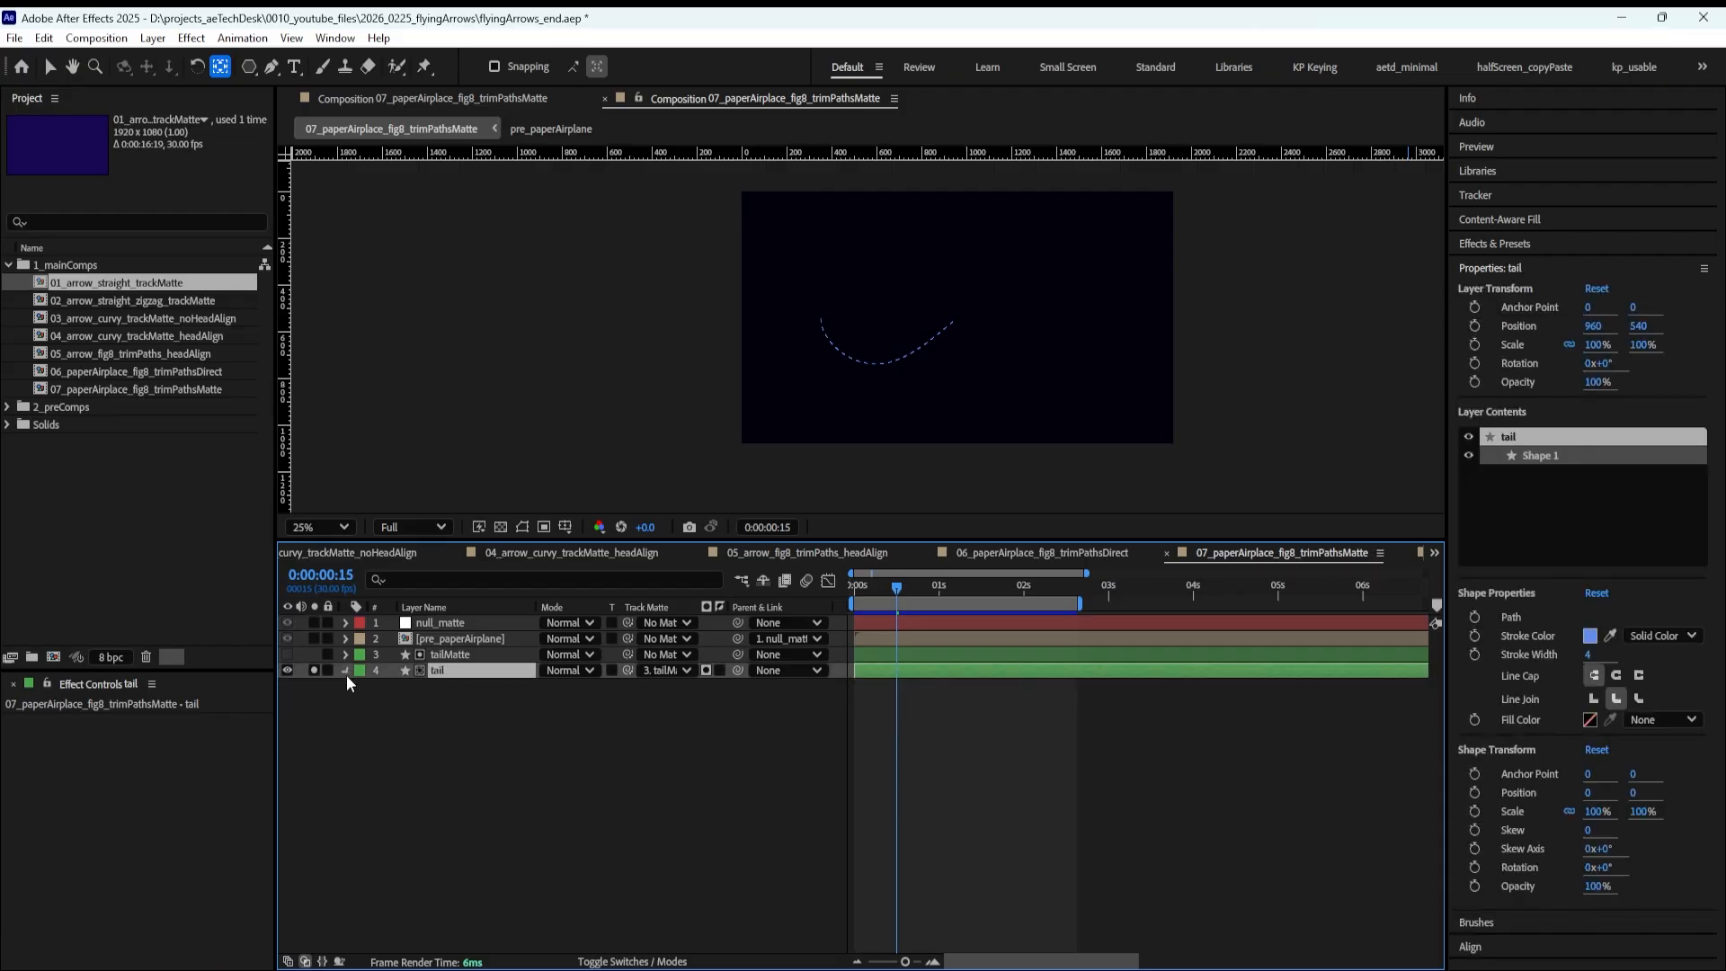
click(347, 673)
click(466, 830)
click(458, 669)
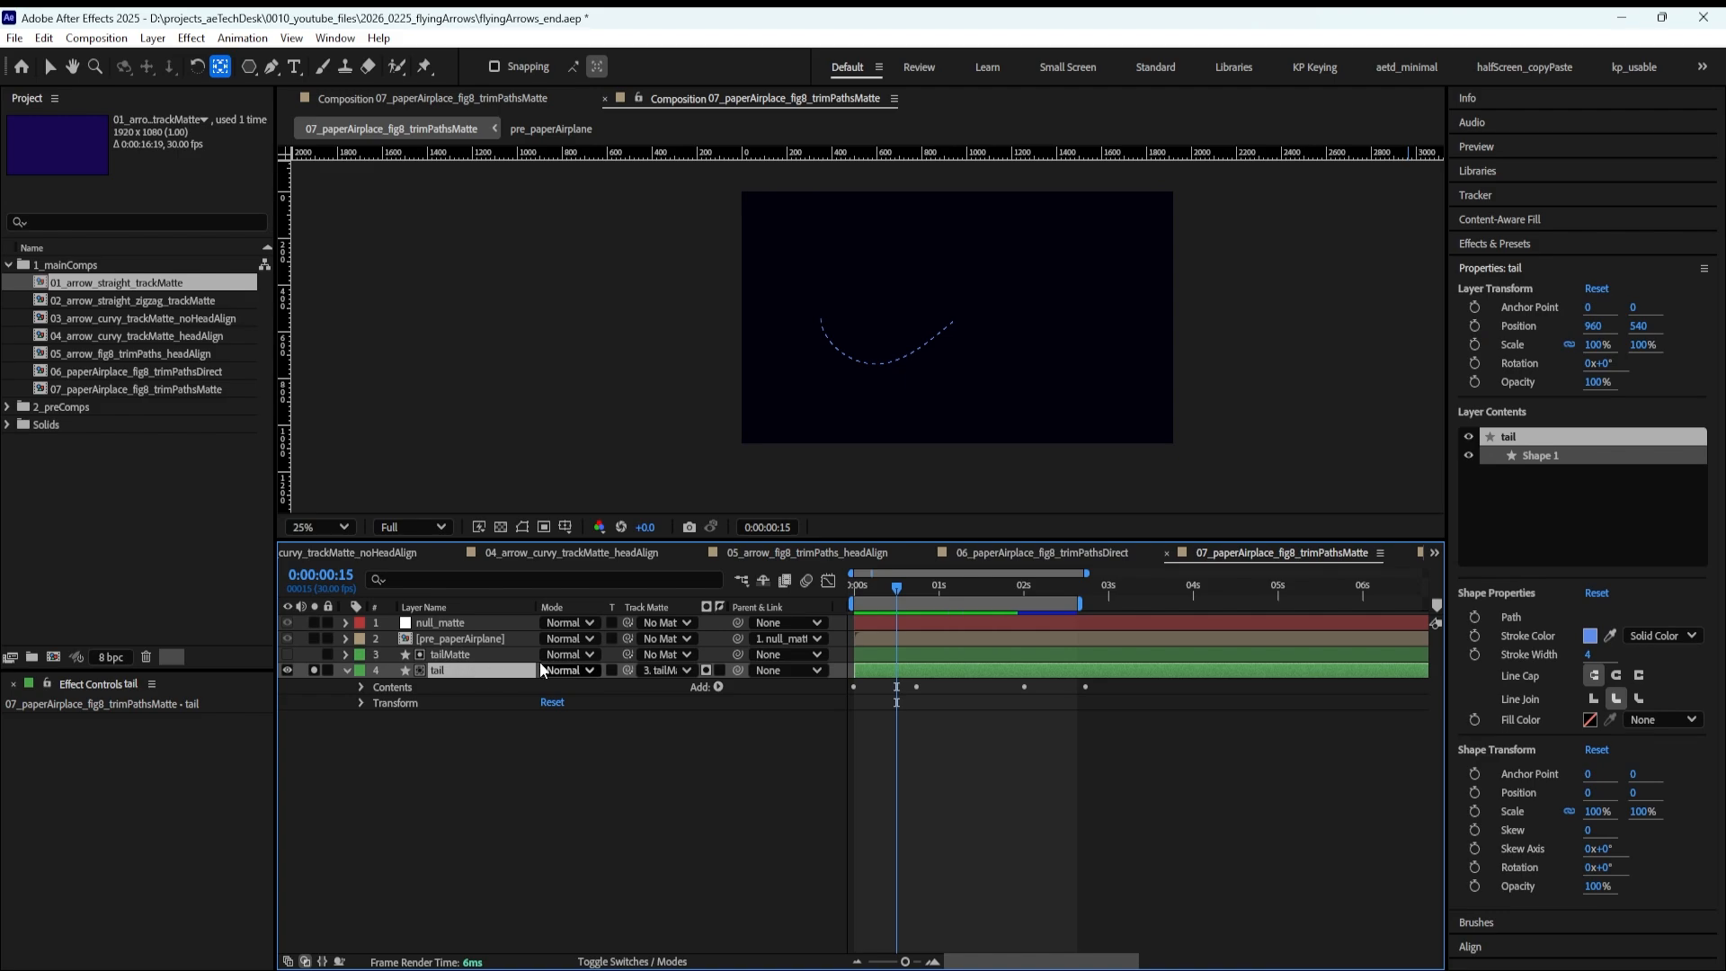
Solo the tailMatte layer instead of tail and expand it to examine its animated stroke
click(456, 655)
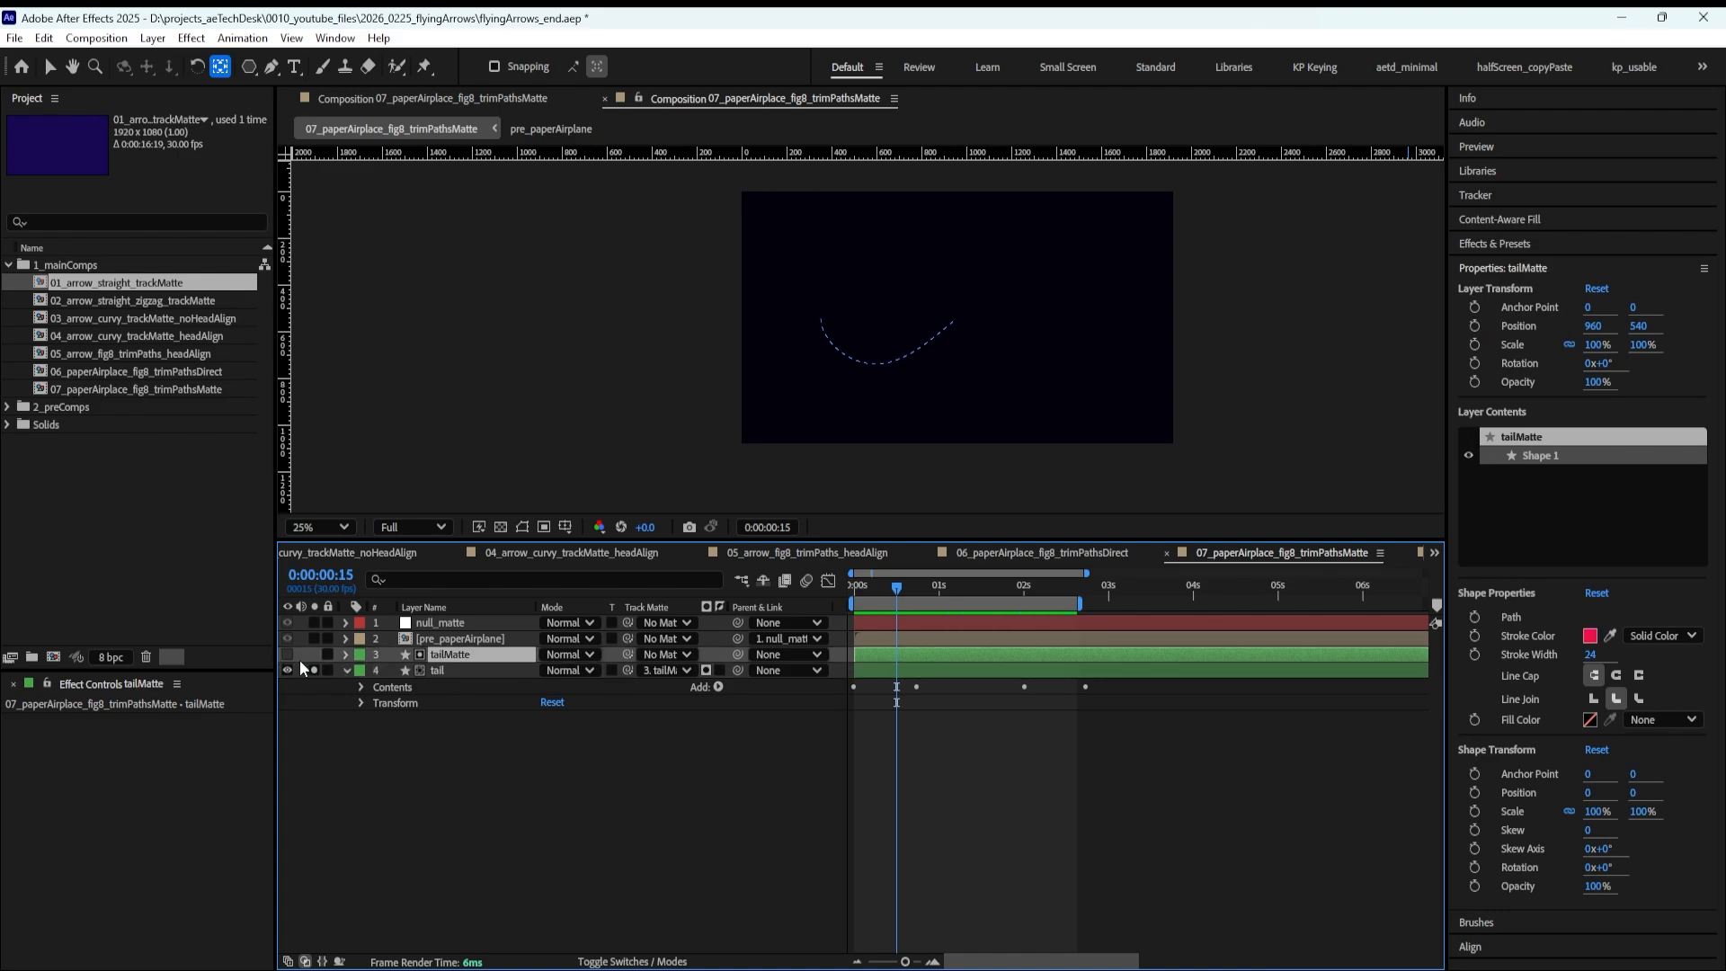
click(314, 669)
click(313, 653)
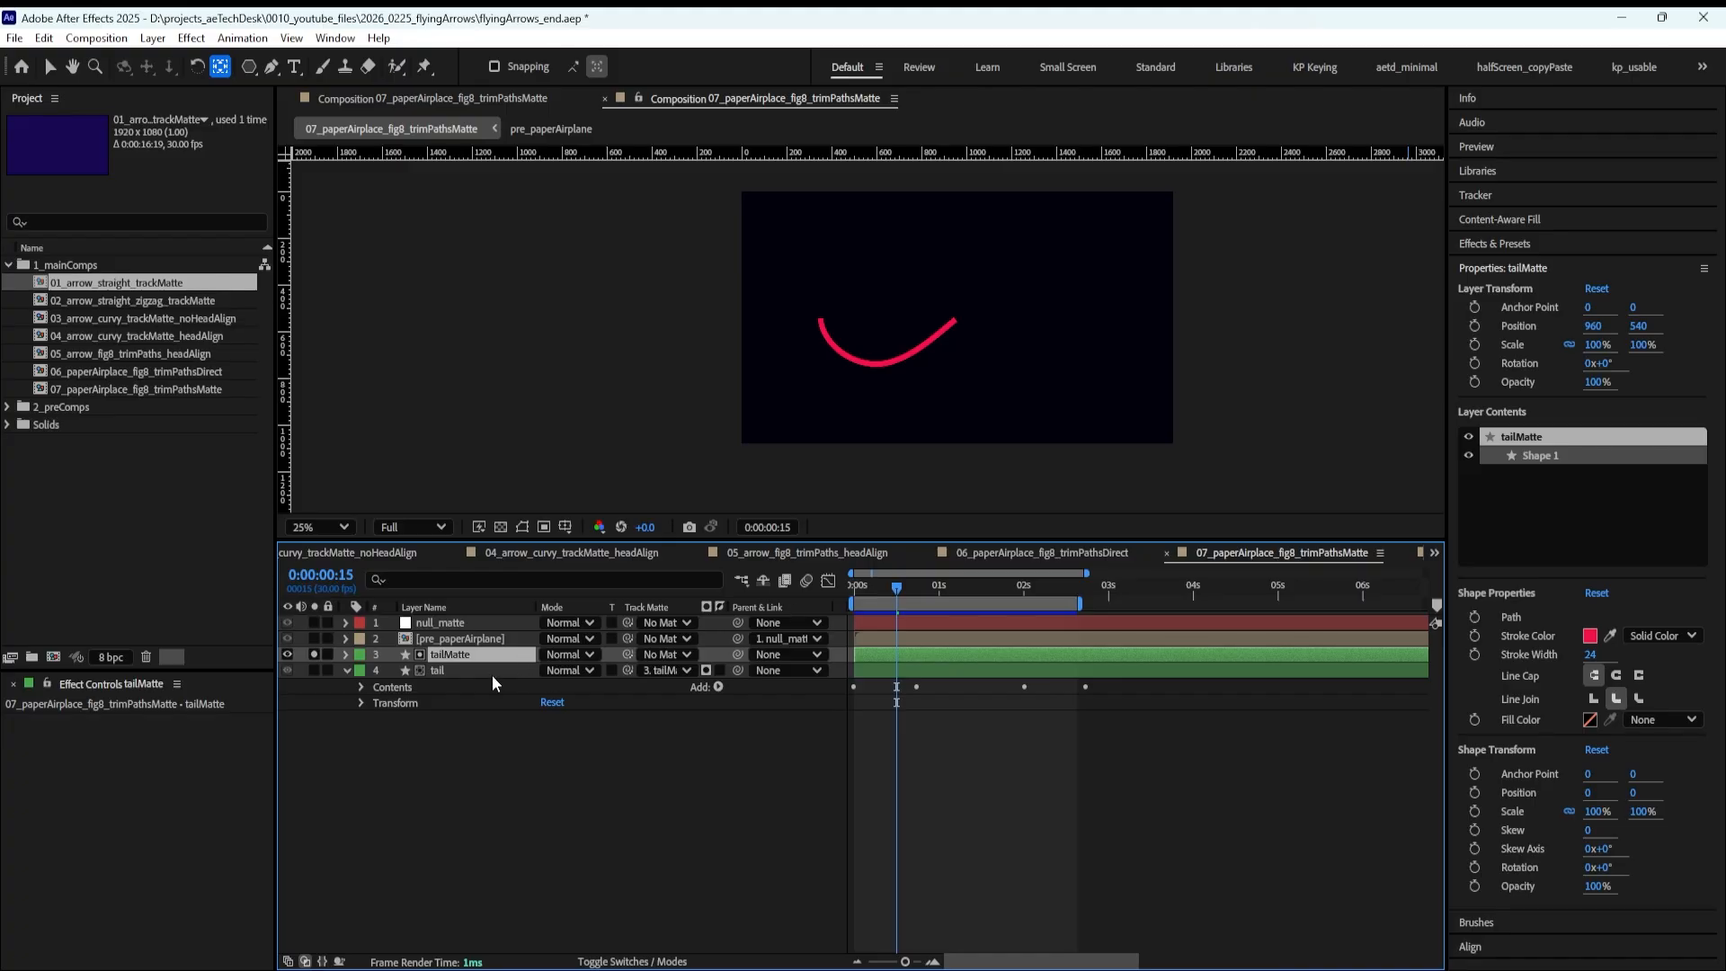
click(347, 654)
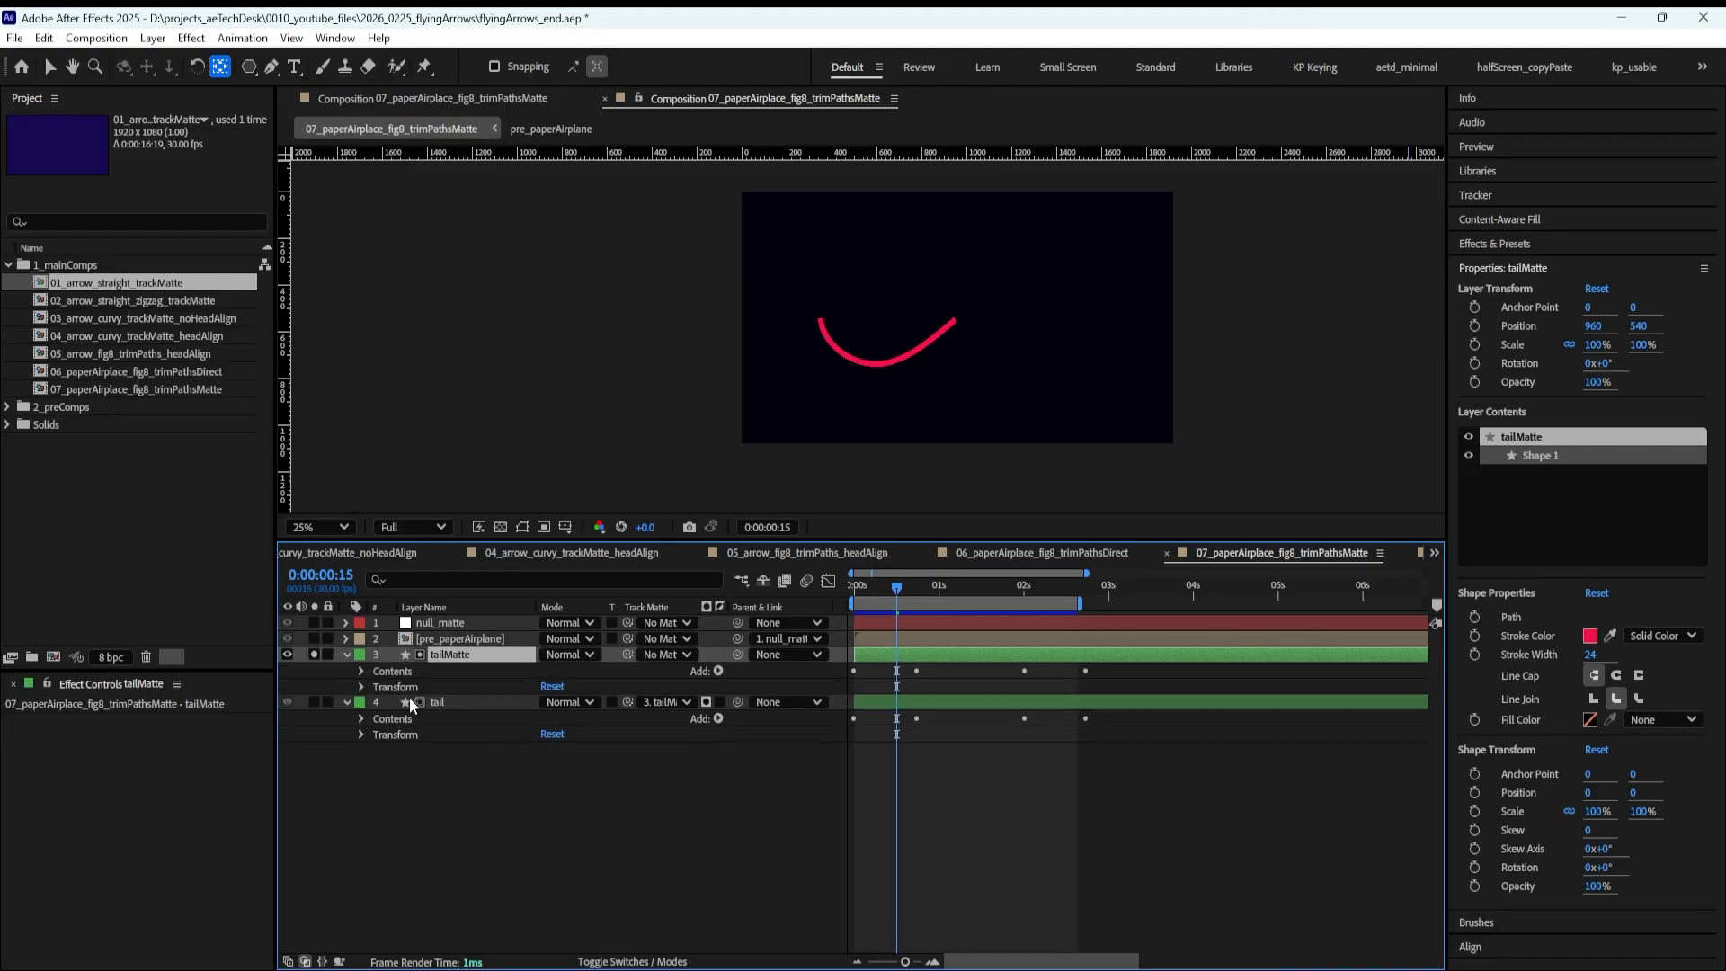
Scrub the tailMatte stroke to 0:00:01:08 and compare it with the dashed tail by soloing both layers
click(362, 687)
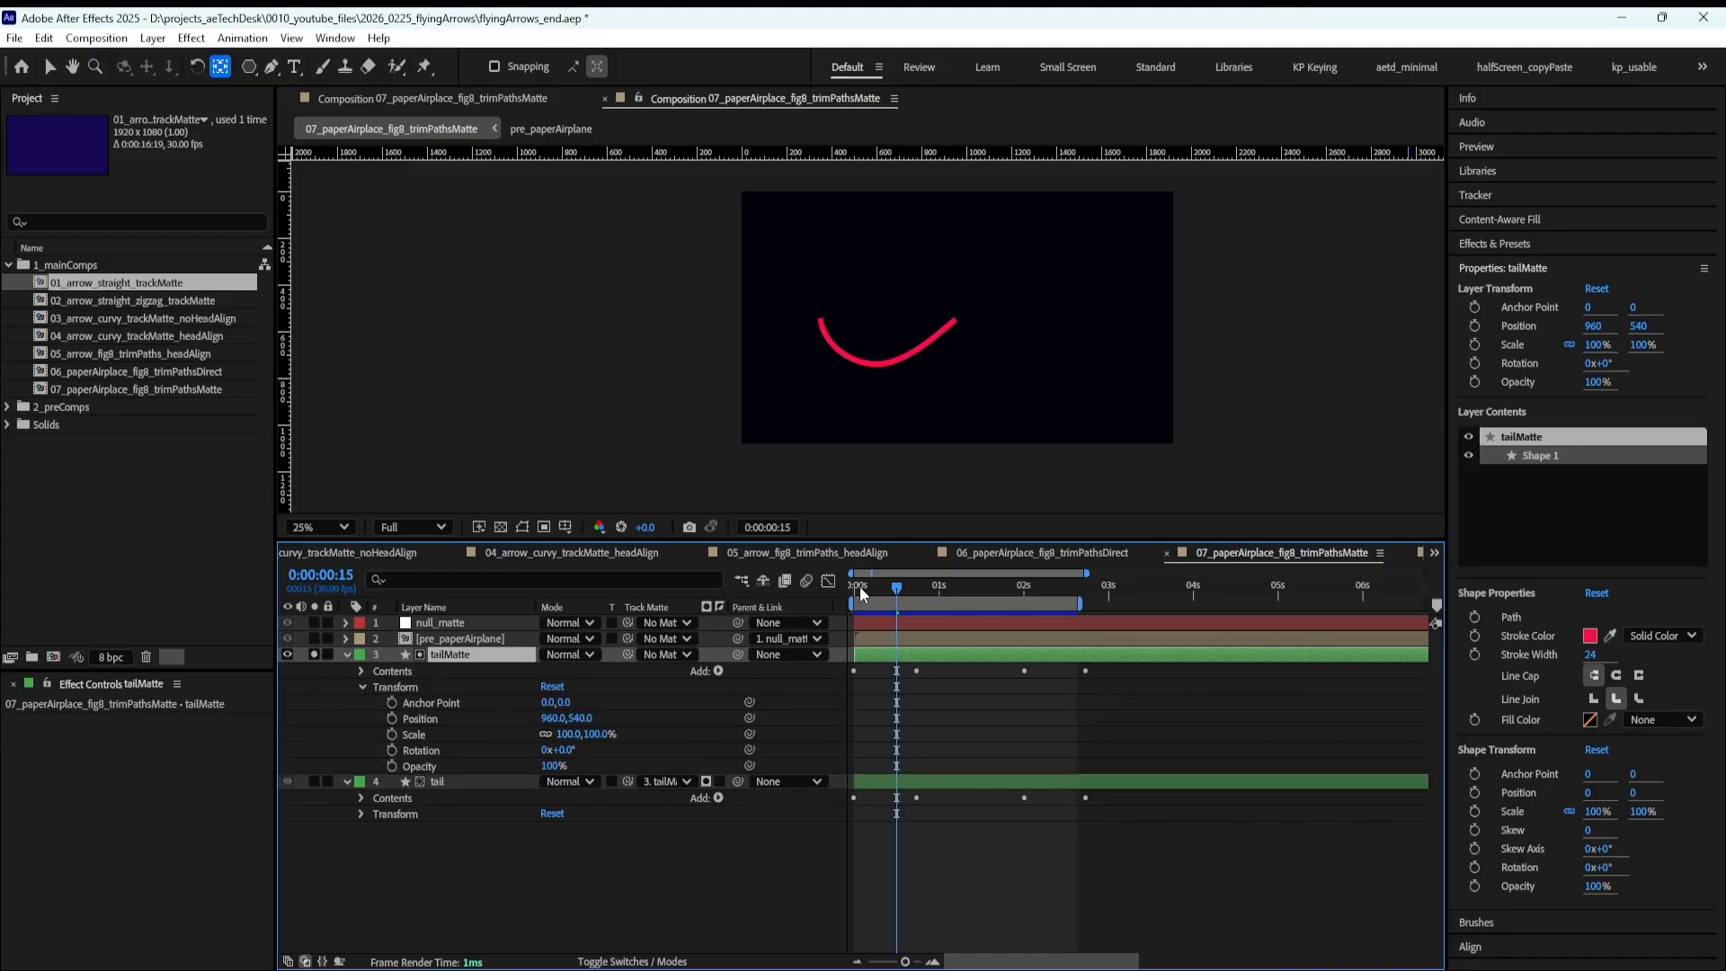
drag(859, 586, 961, 584)
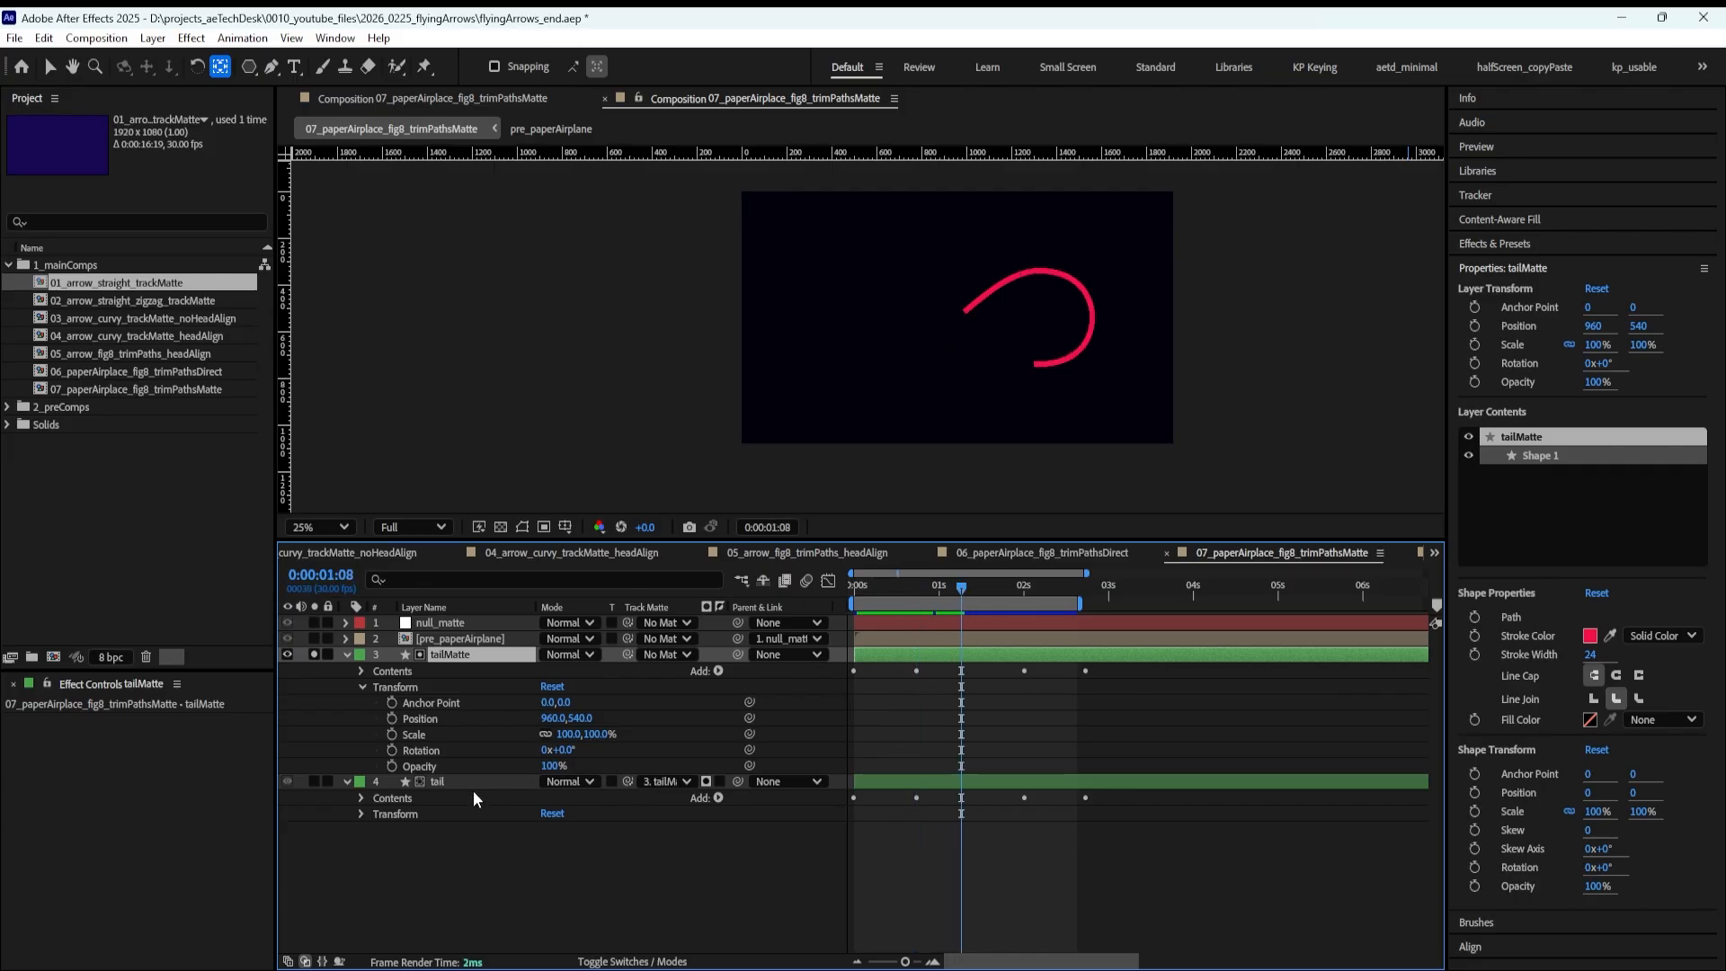
click(314, 782)
click(288, 654)
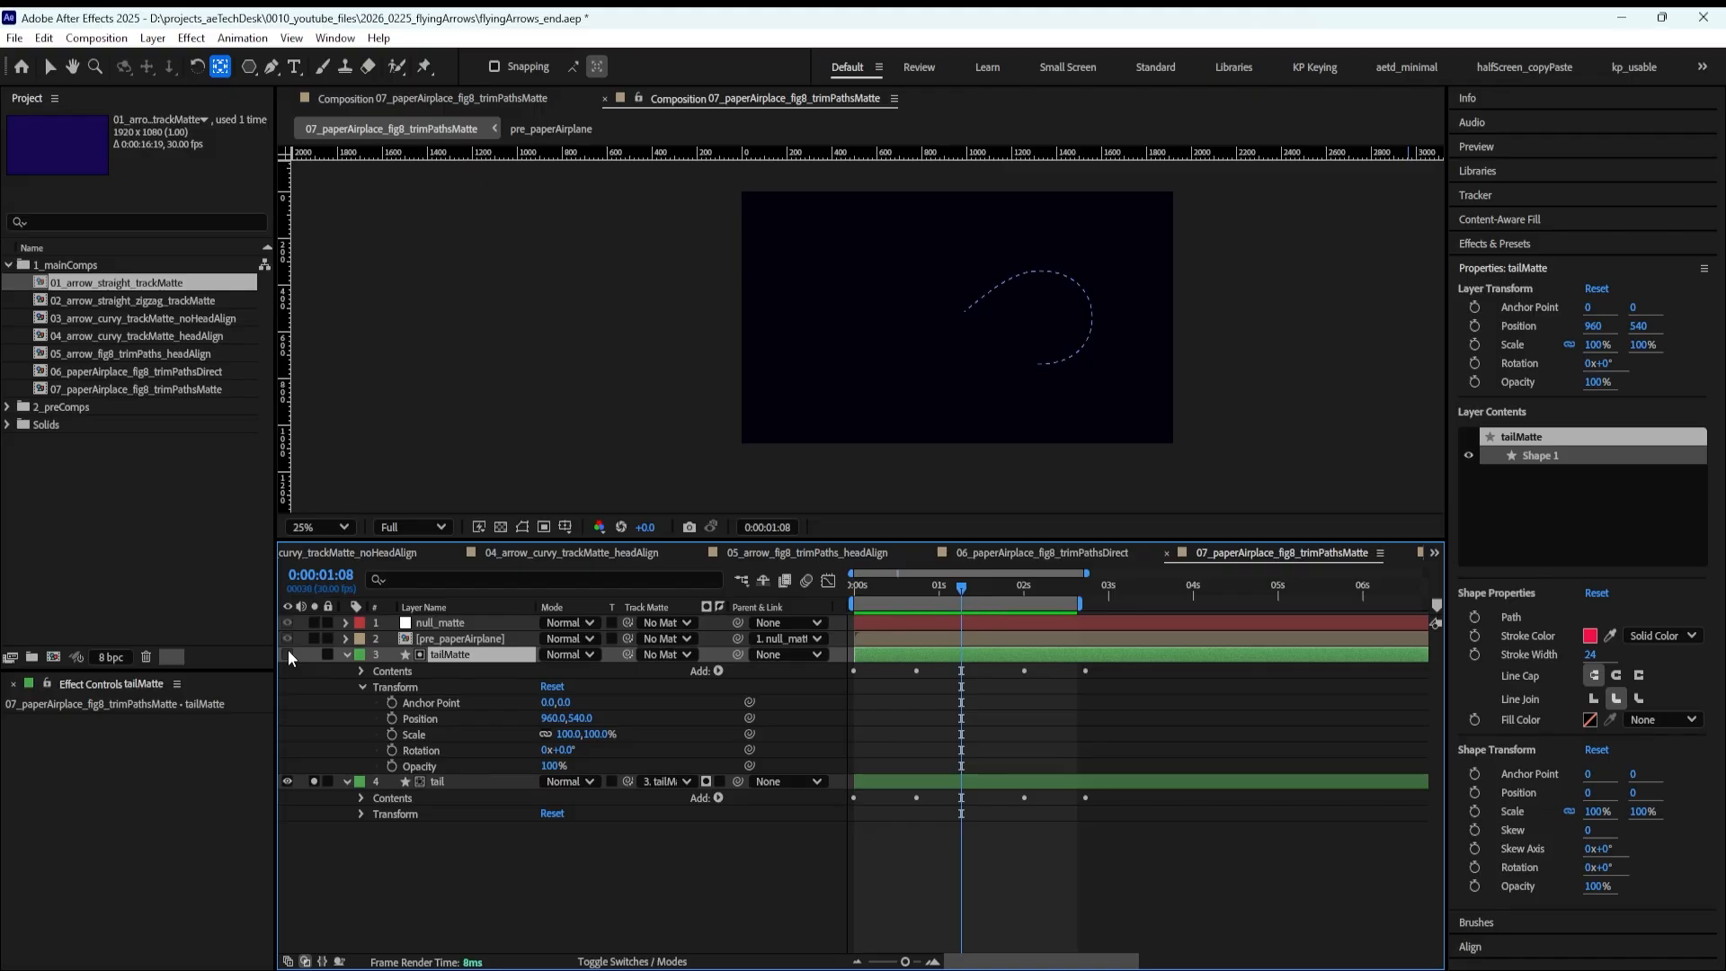
click(315, 654)
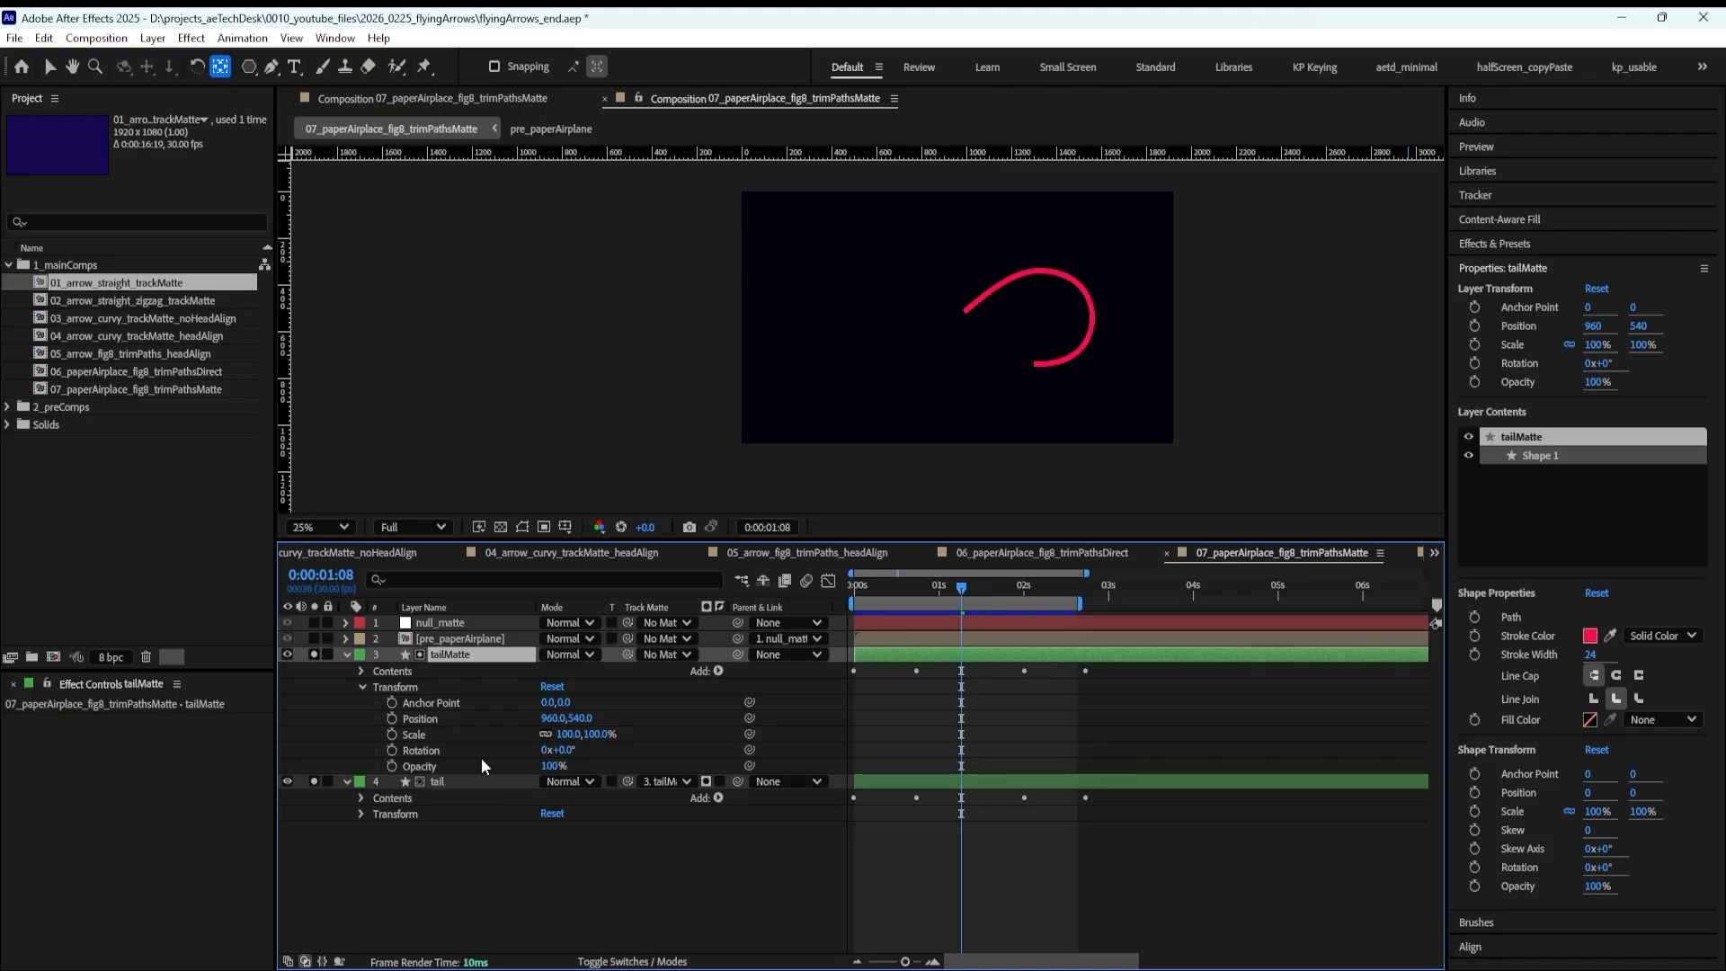
Collapse the tailMatte layer's Transform group and the whole layer, leaving no layer selected
click(926, 719)
click(444, 649)
click(363, 686)
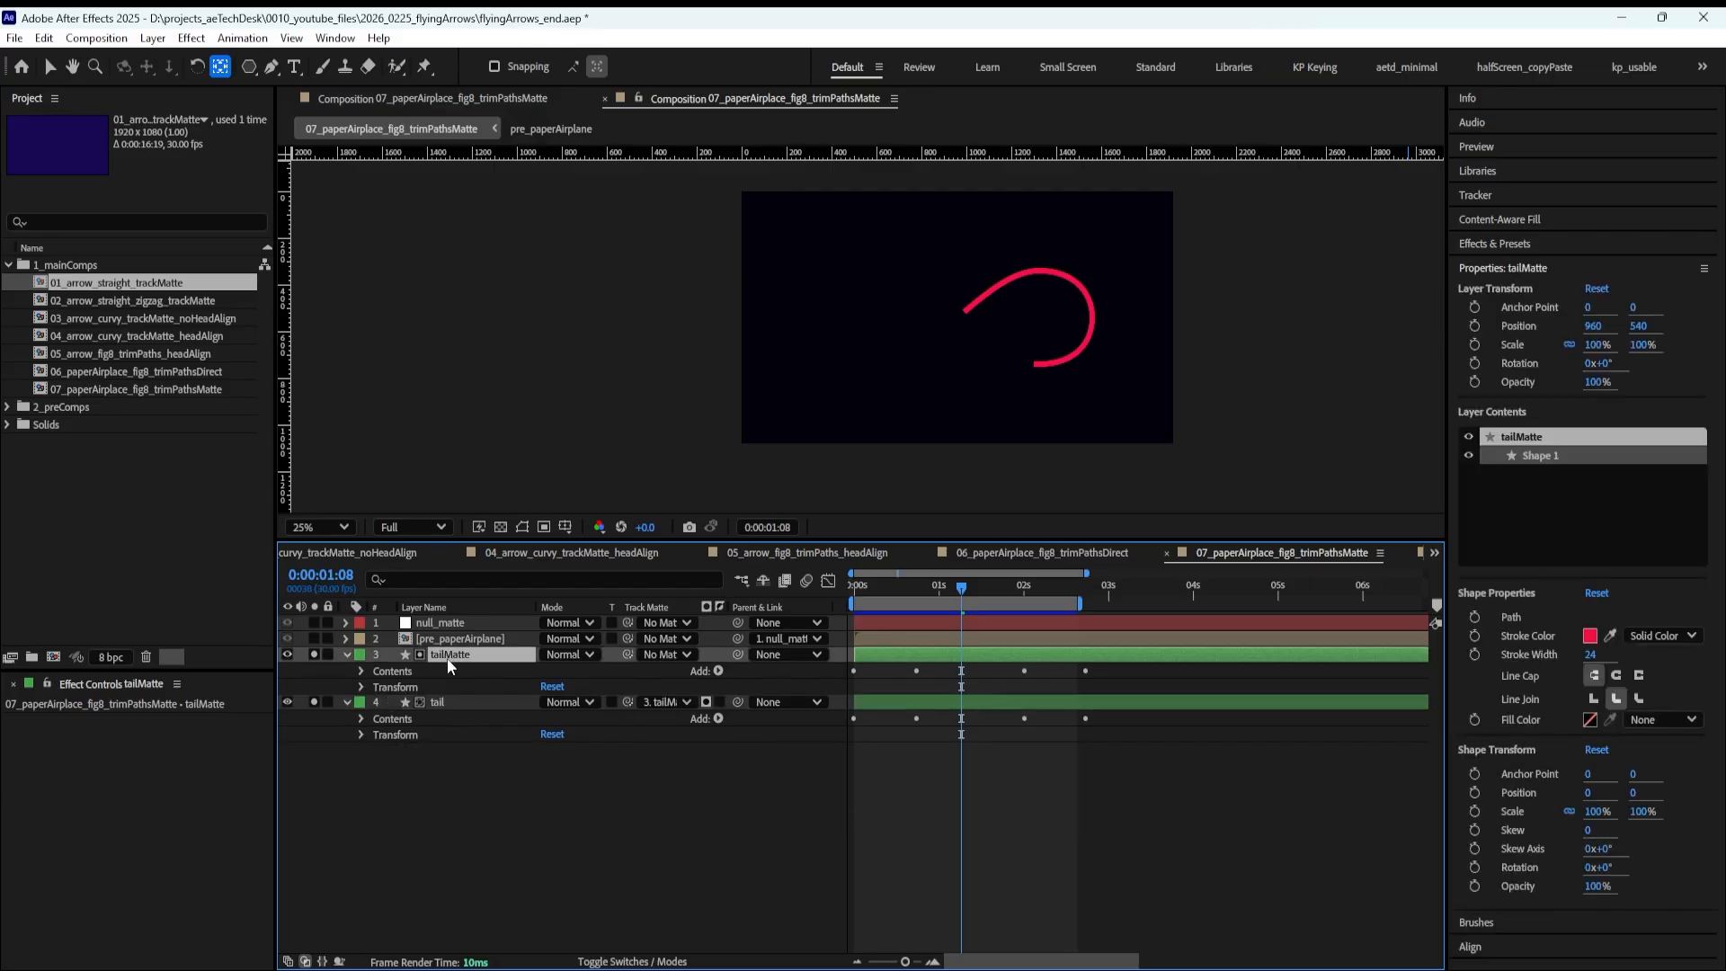
click(347, 654)
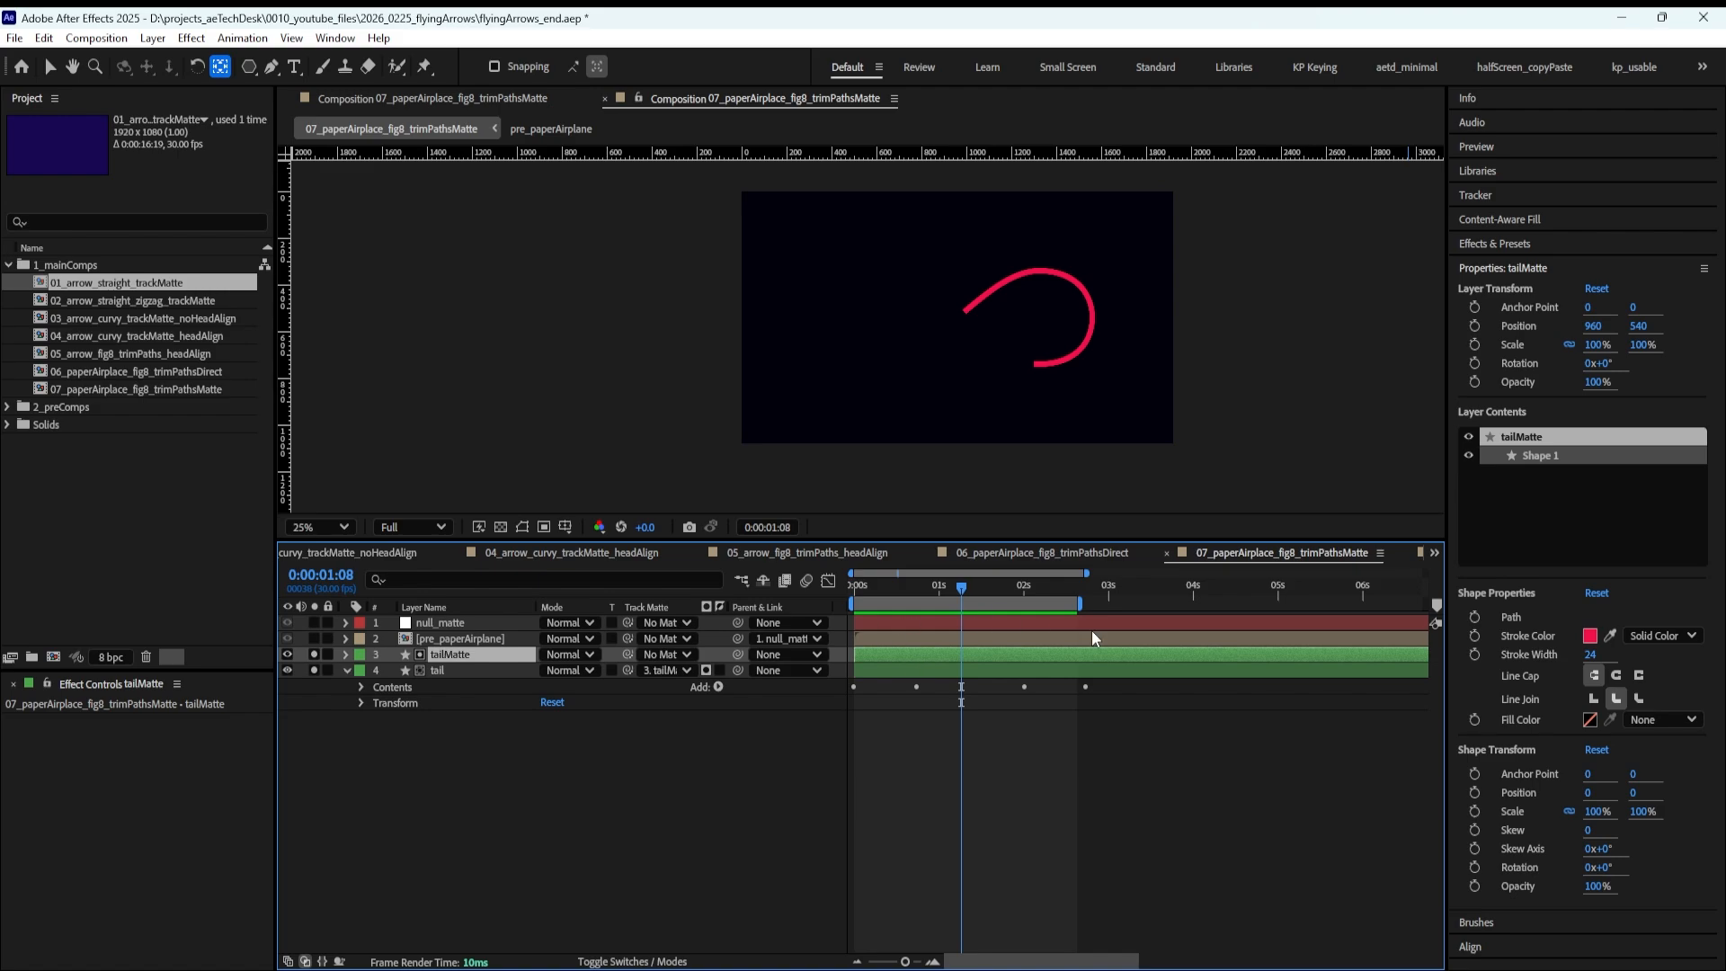
click(1151, 748)
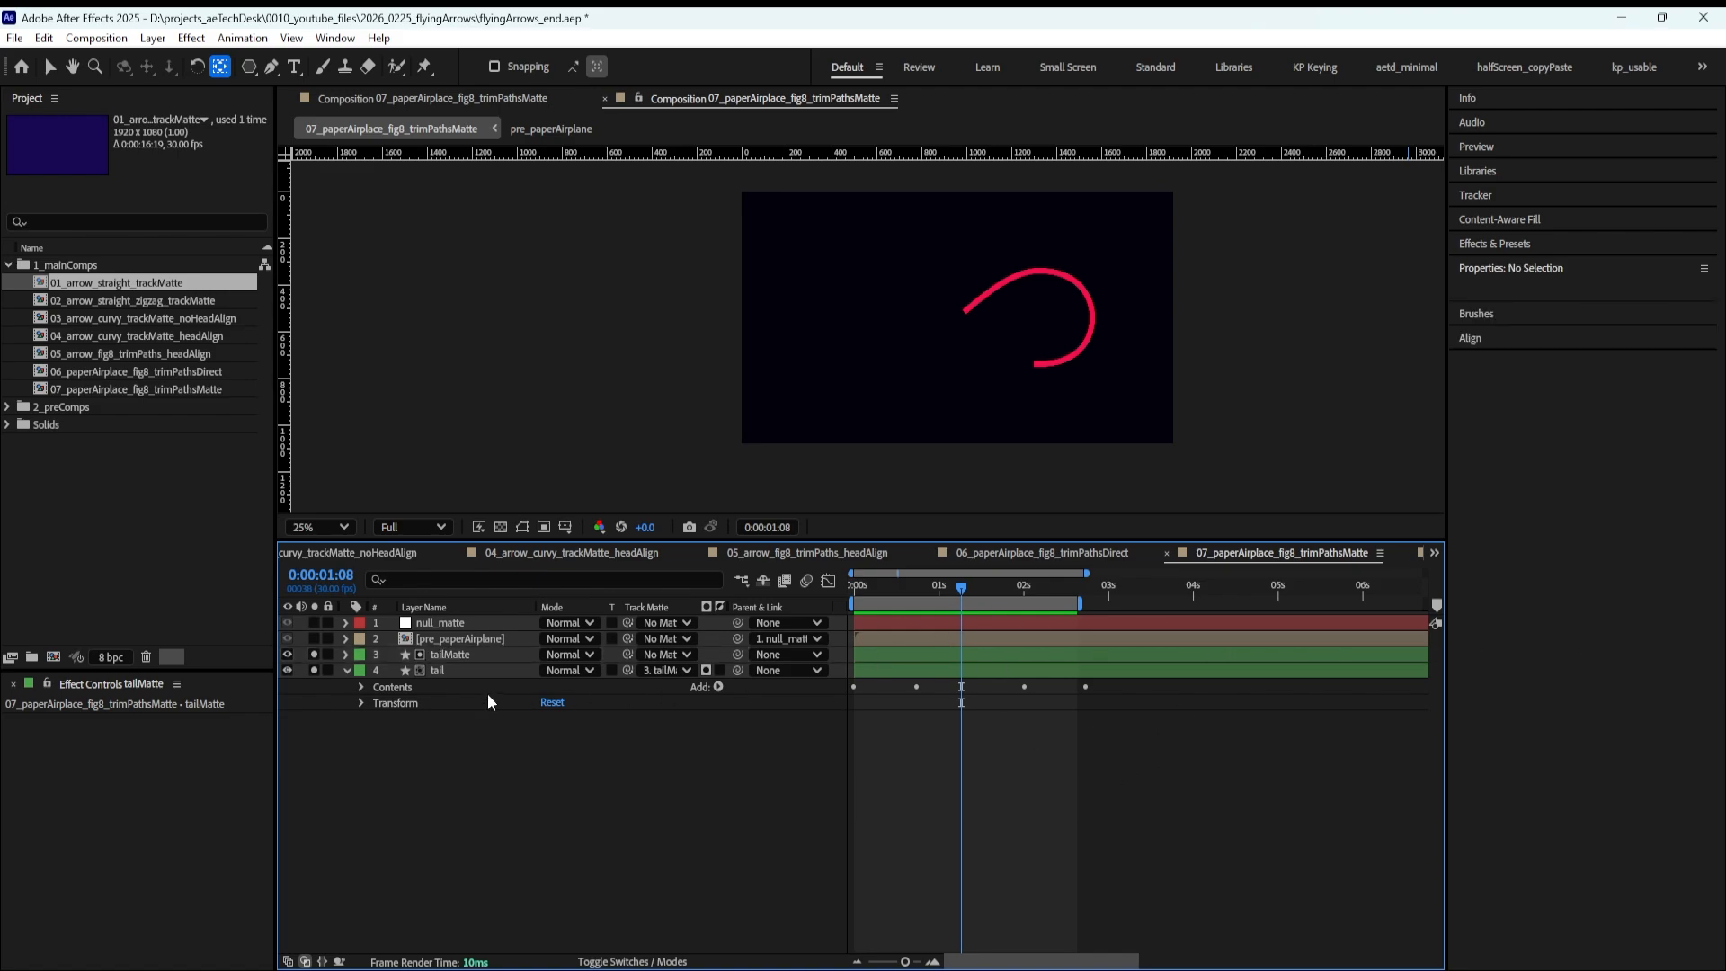
Unsolo the tail and tailMatte layers and preview the paper airplane animation with the tailMatte layer hidden
click(329, 683)
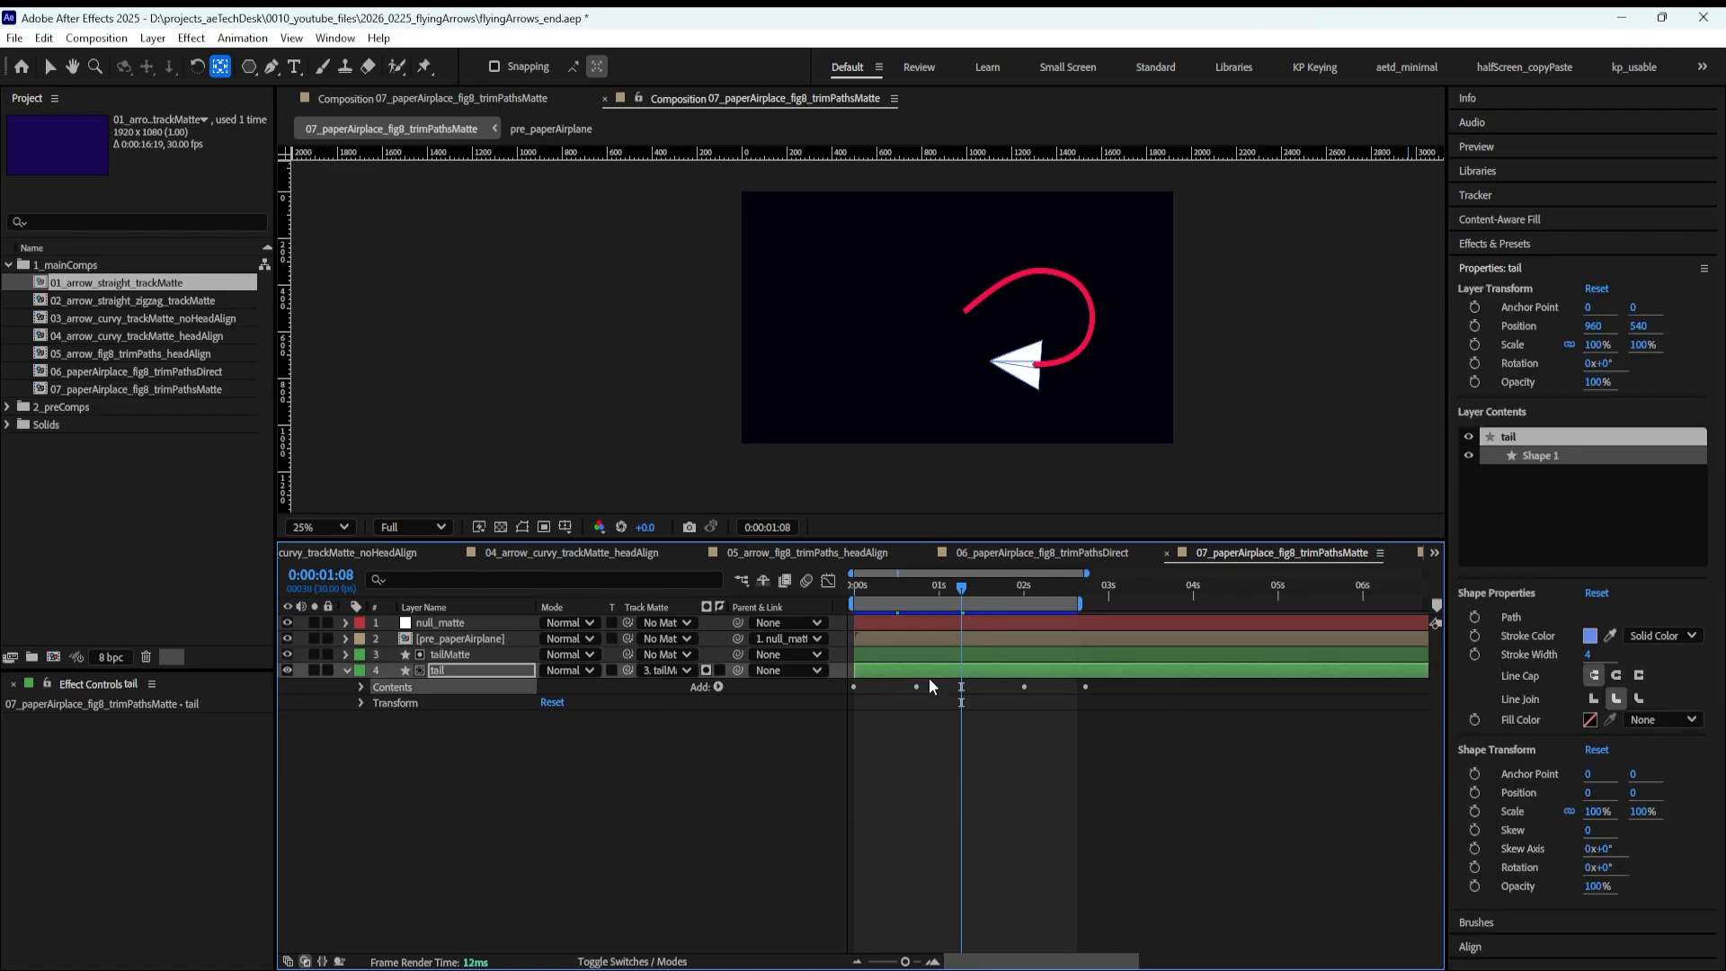
click(998, 803)
key(space)
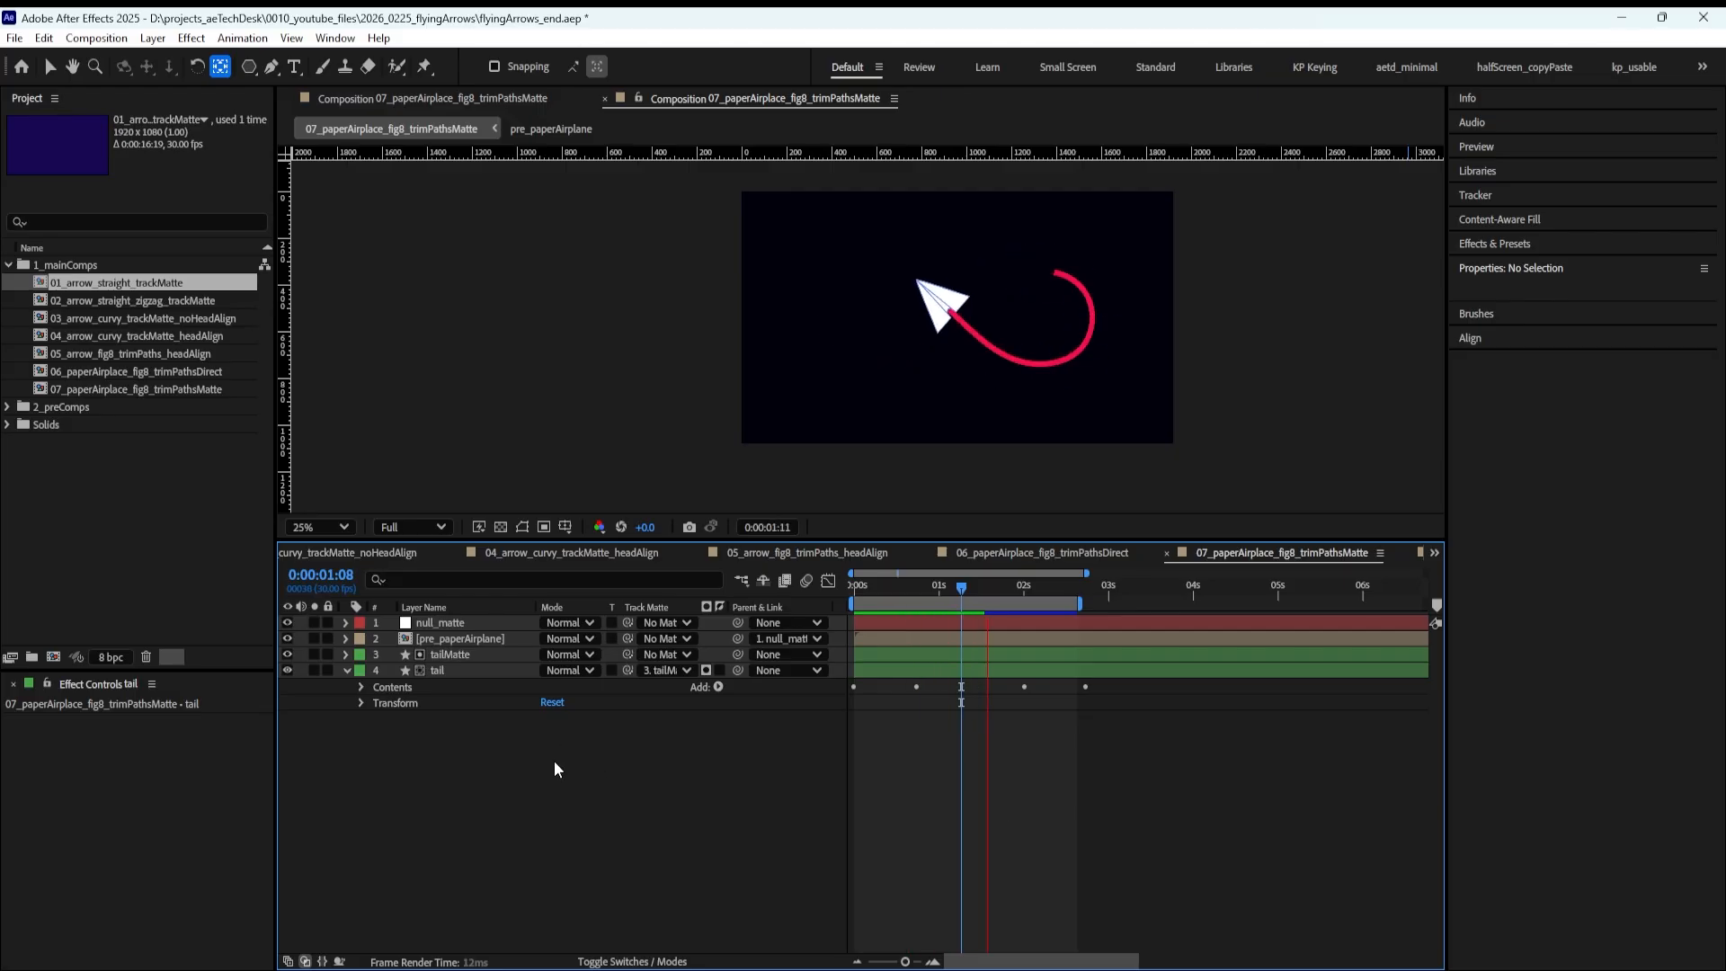
click(288, 654)
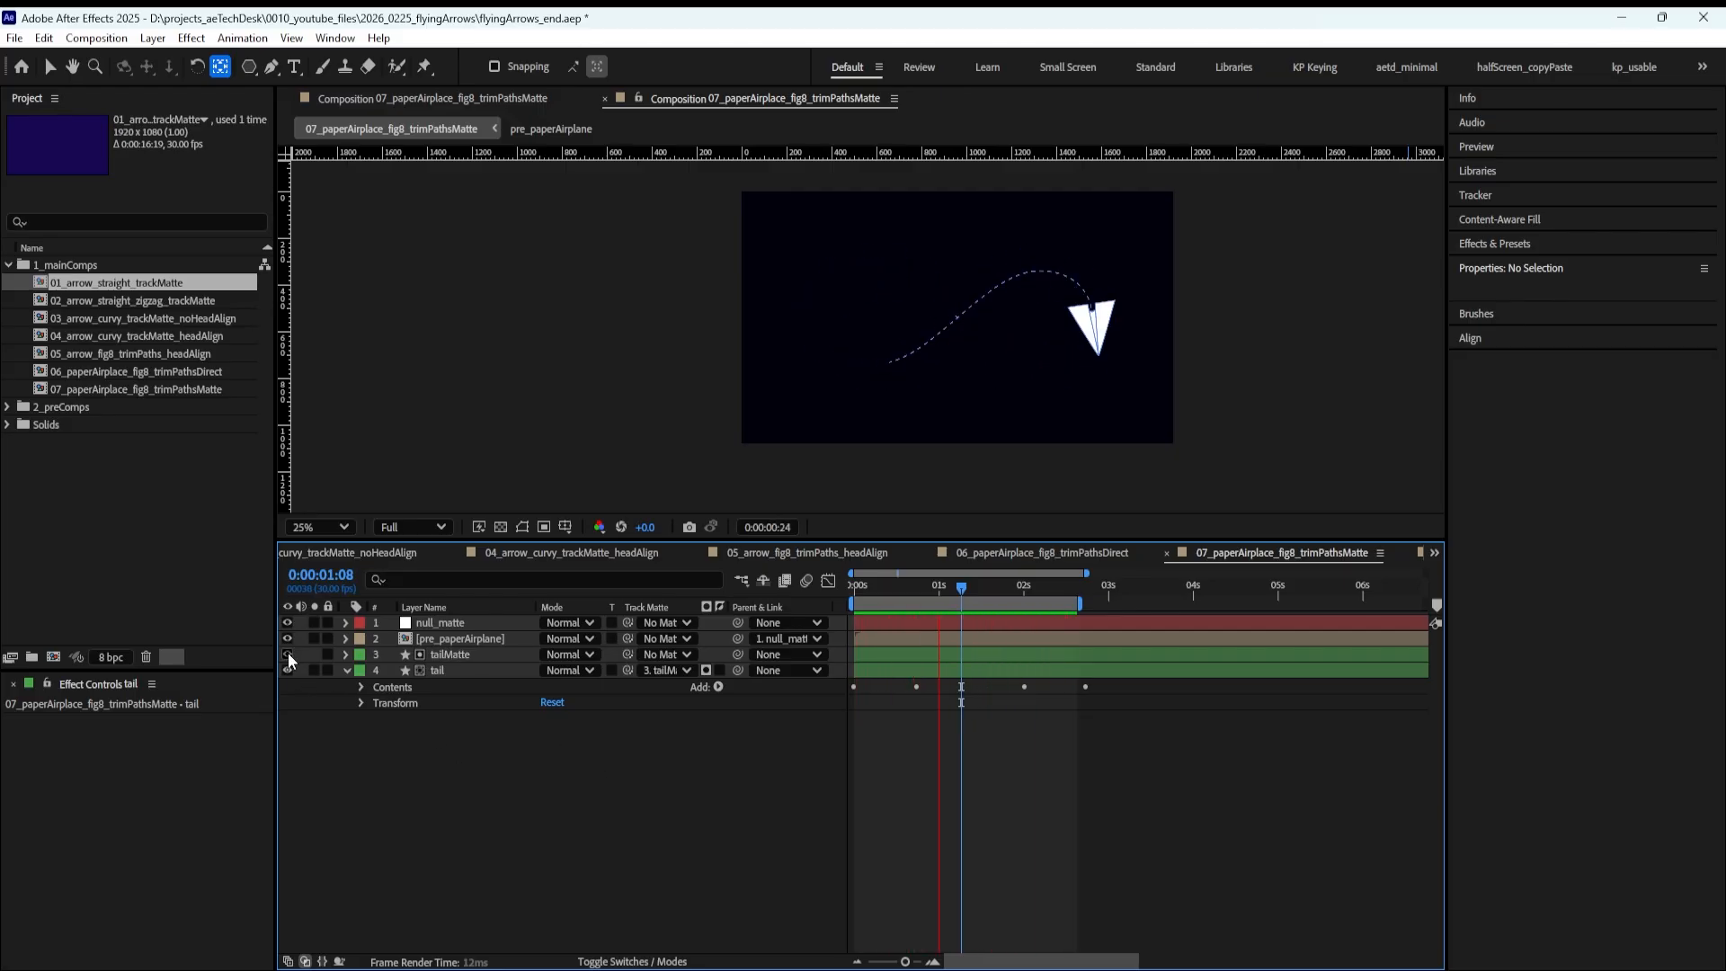